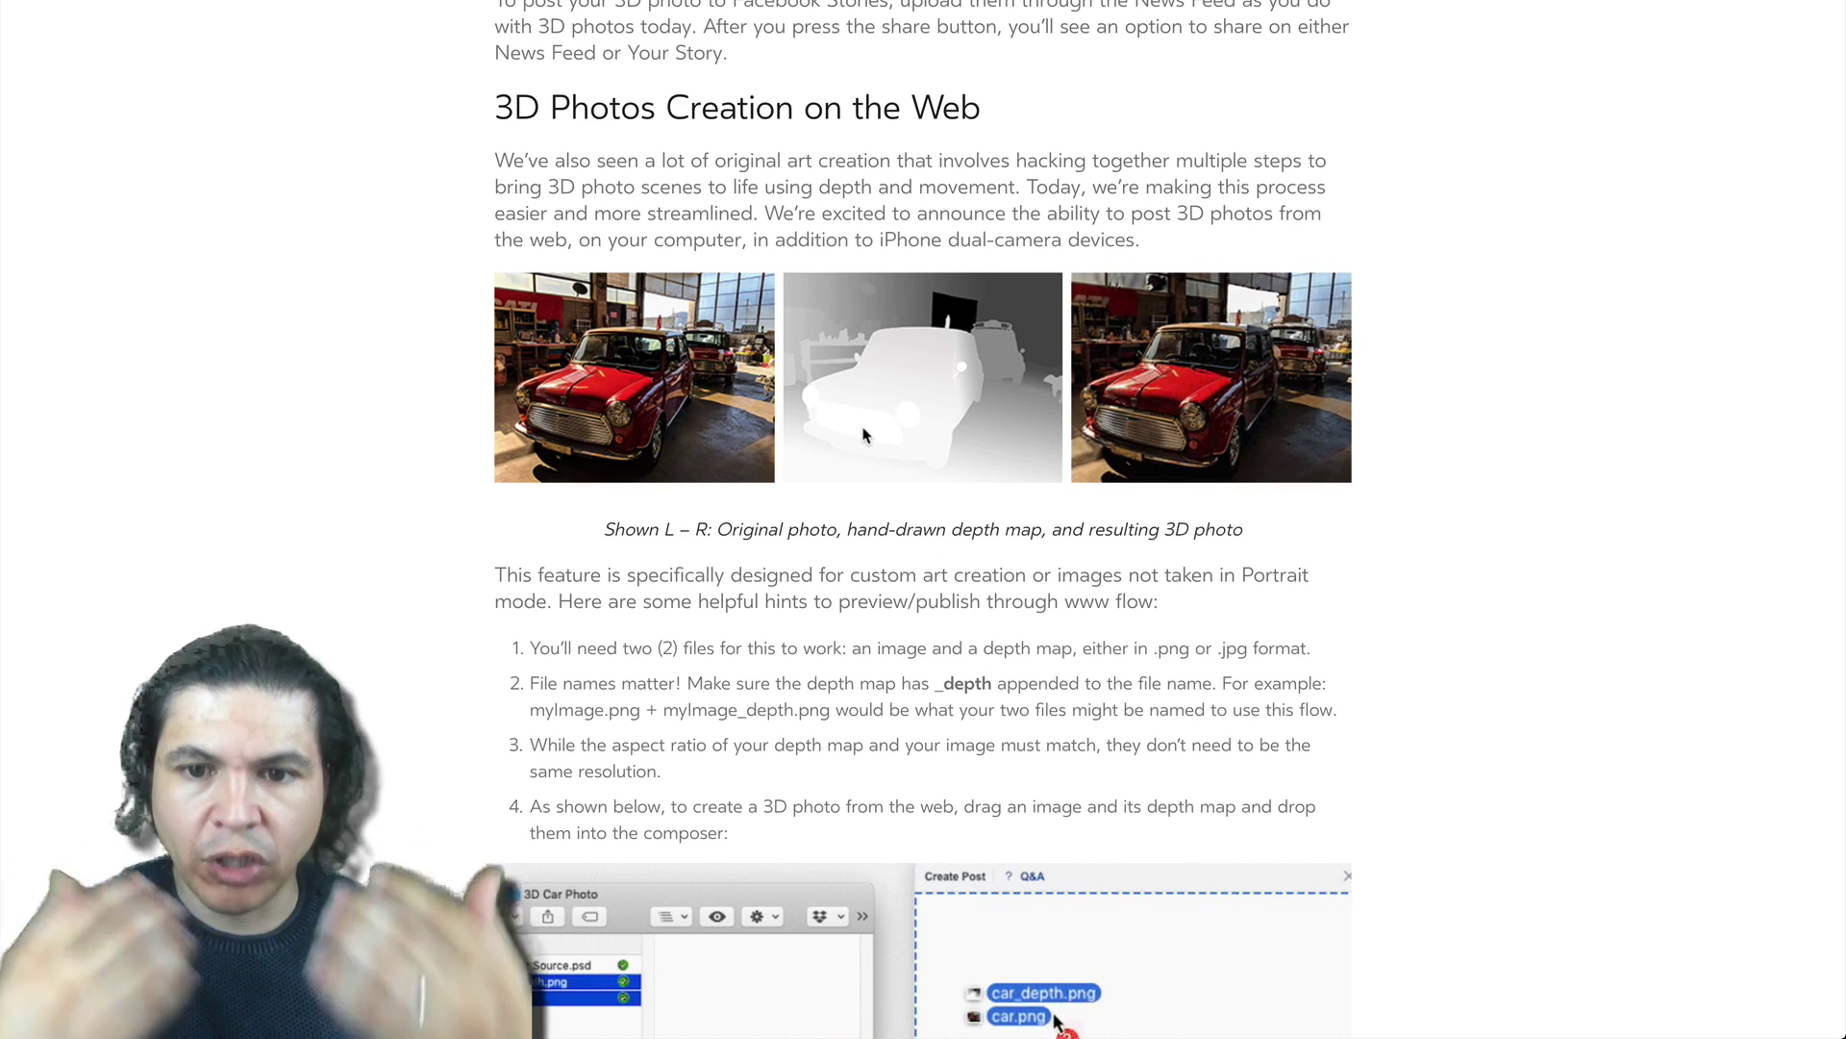
# Step: Examine the web page's instructions on preparing an image and depth map for a 3D photo
pyautogui.scroll(-15, 862, 434)
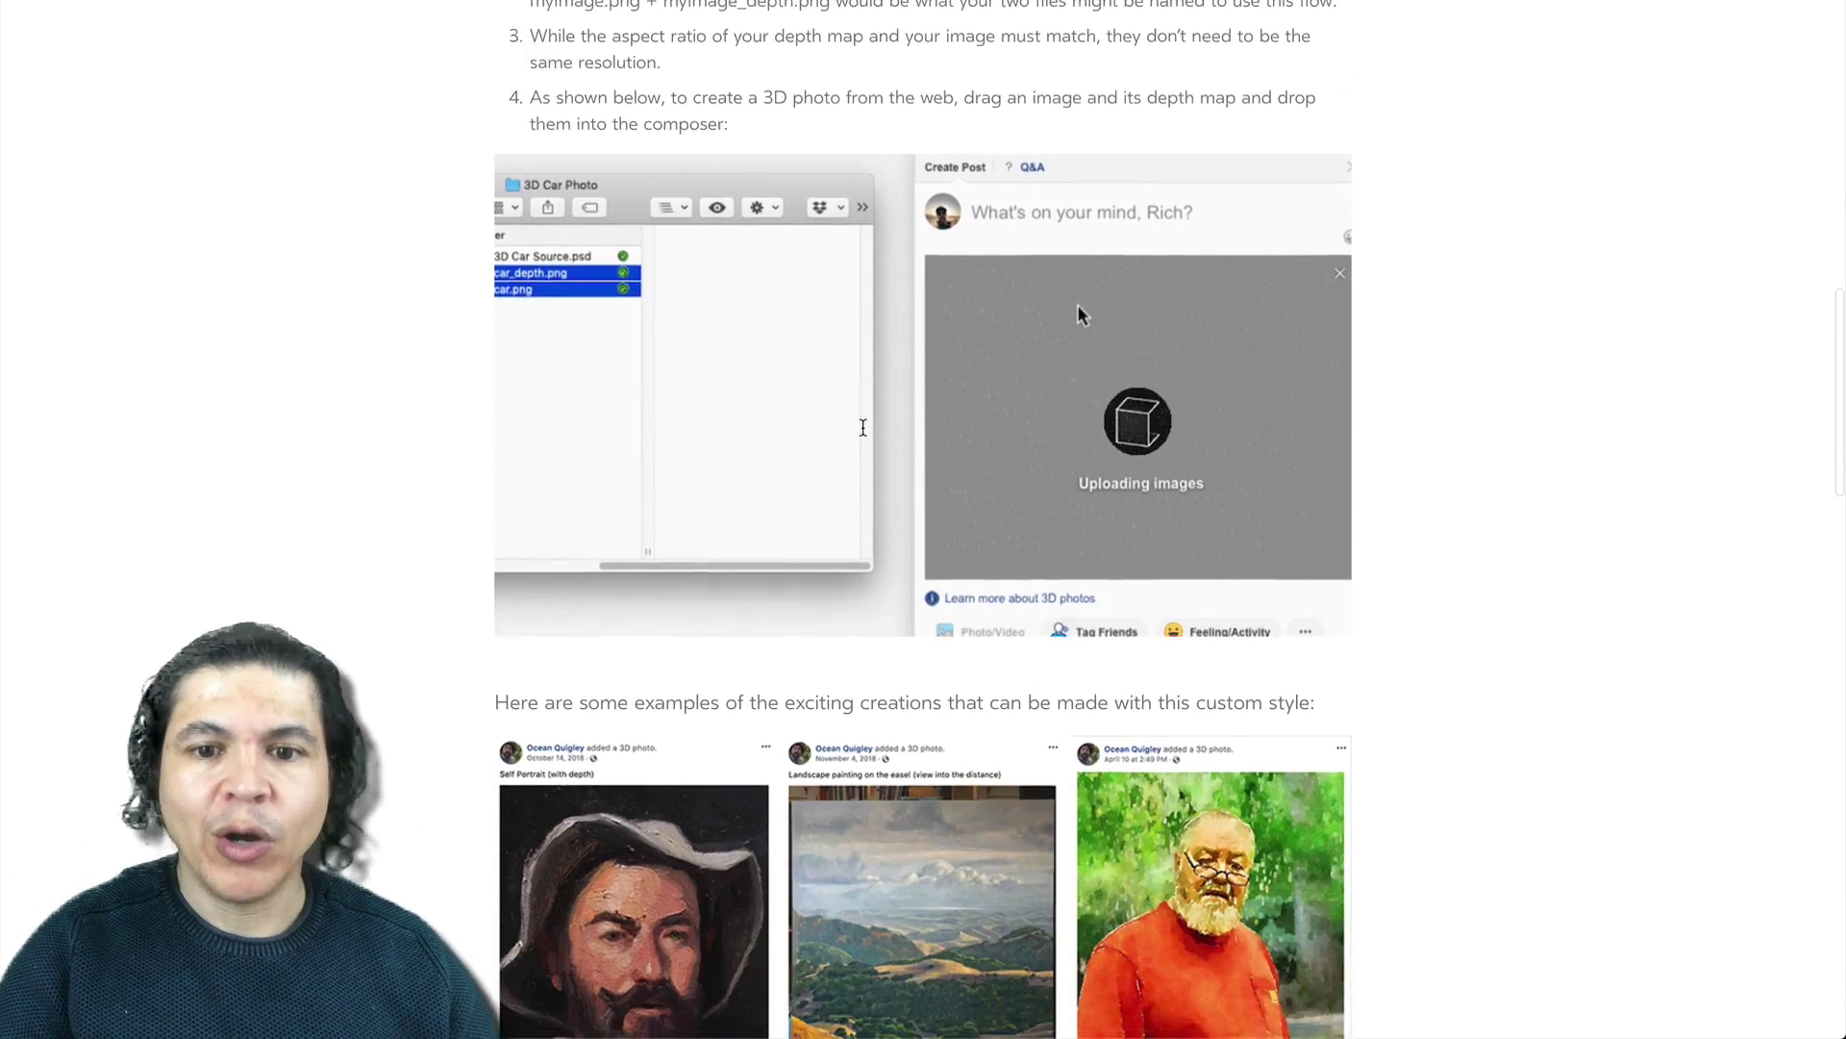
pyautogui.scroll(15, 862, 427)
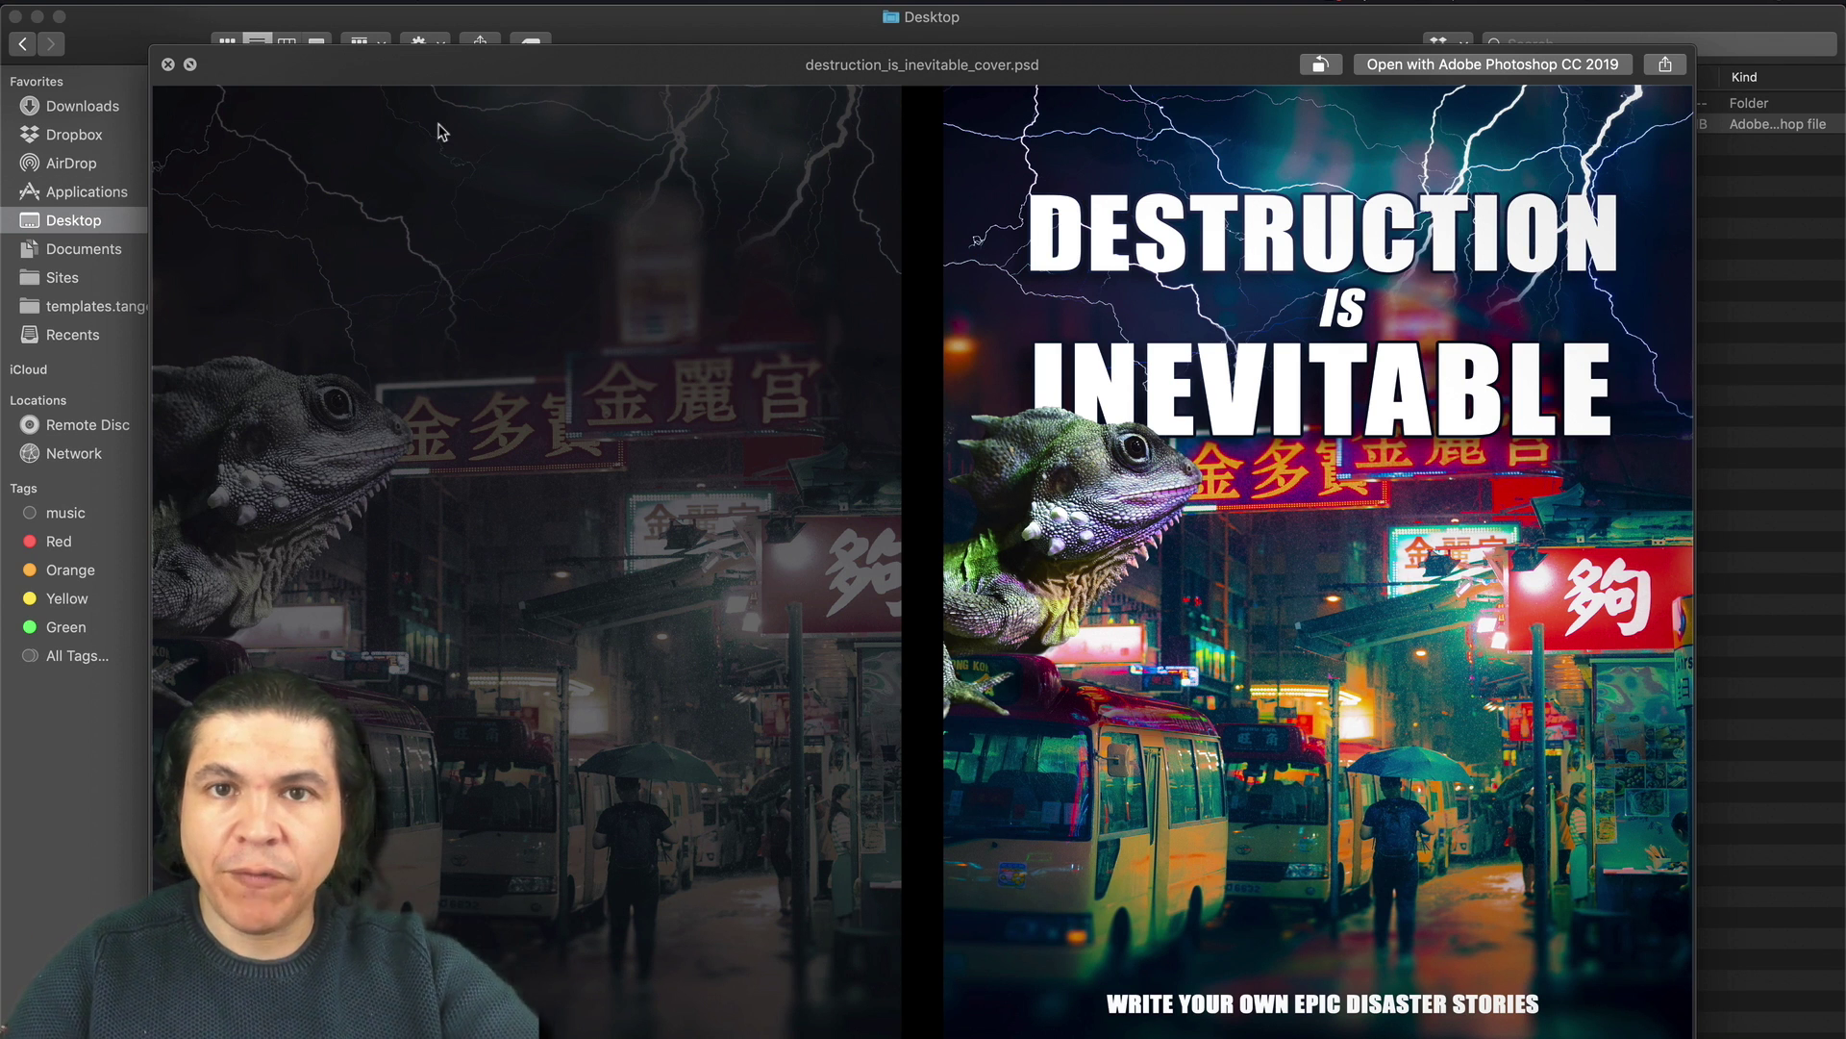
# Step: Close the cover preview, duplicate destruction_is_inevitable_cover.psd on the Desktop, and rename the copy destruction_is_inevitable_FB3D.psd
pyautogui.press('space')
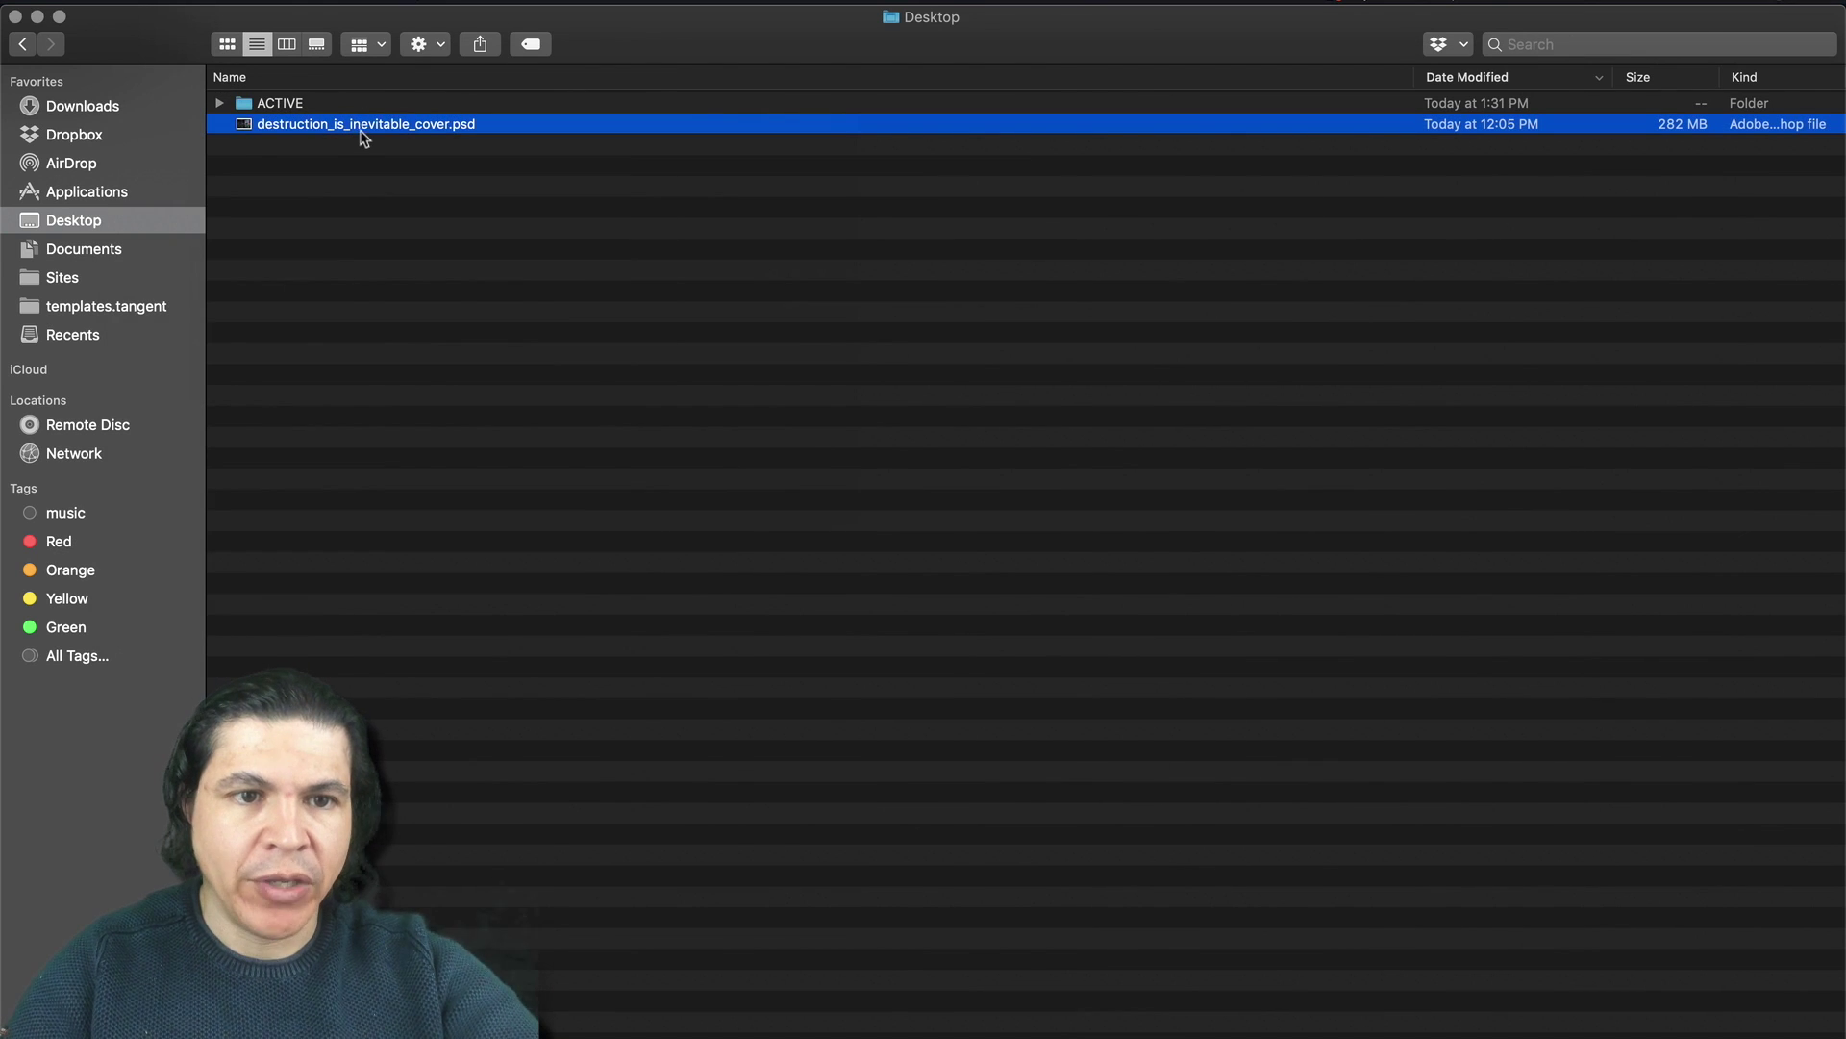
pyautogui.press('super+d')
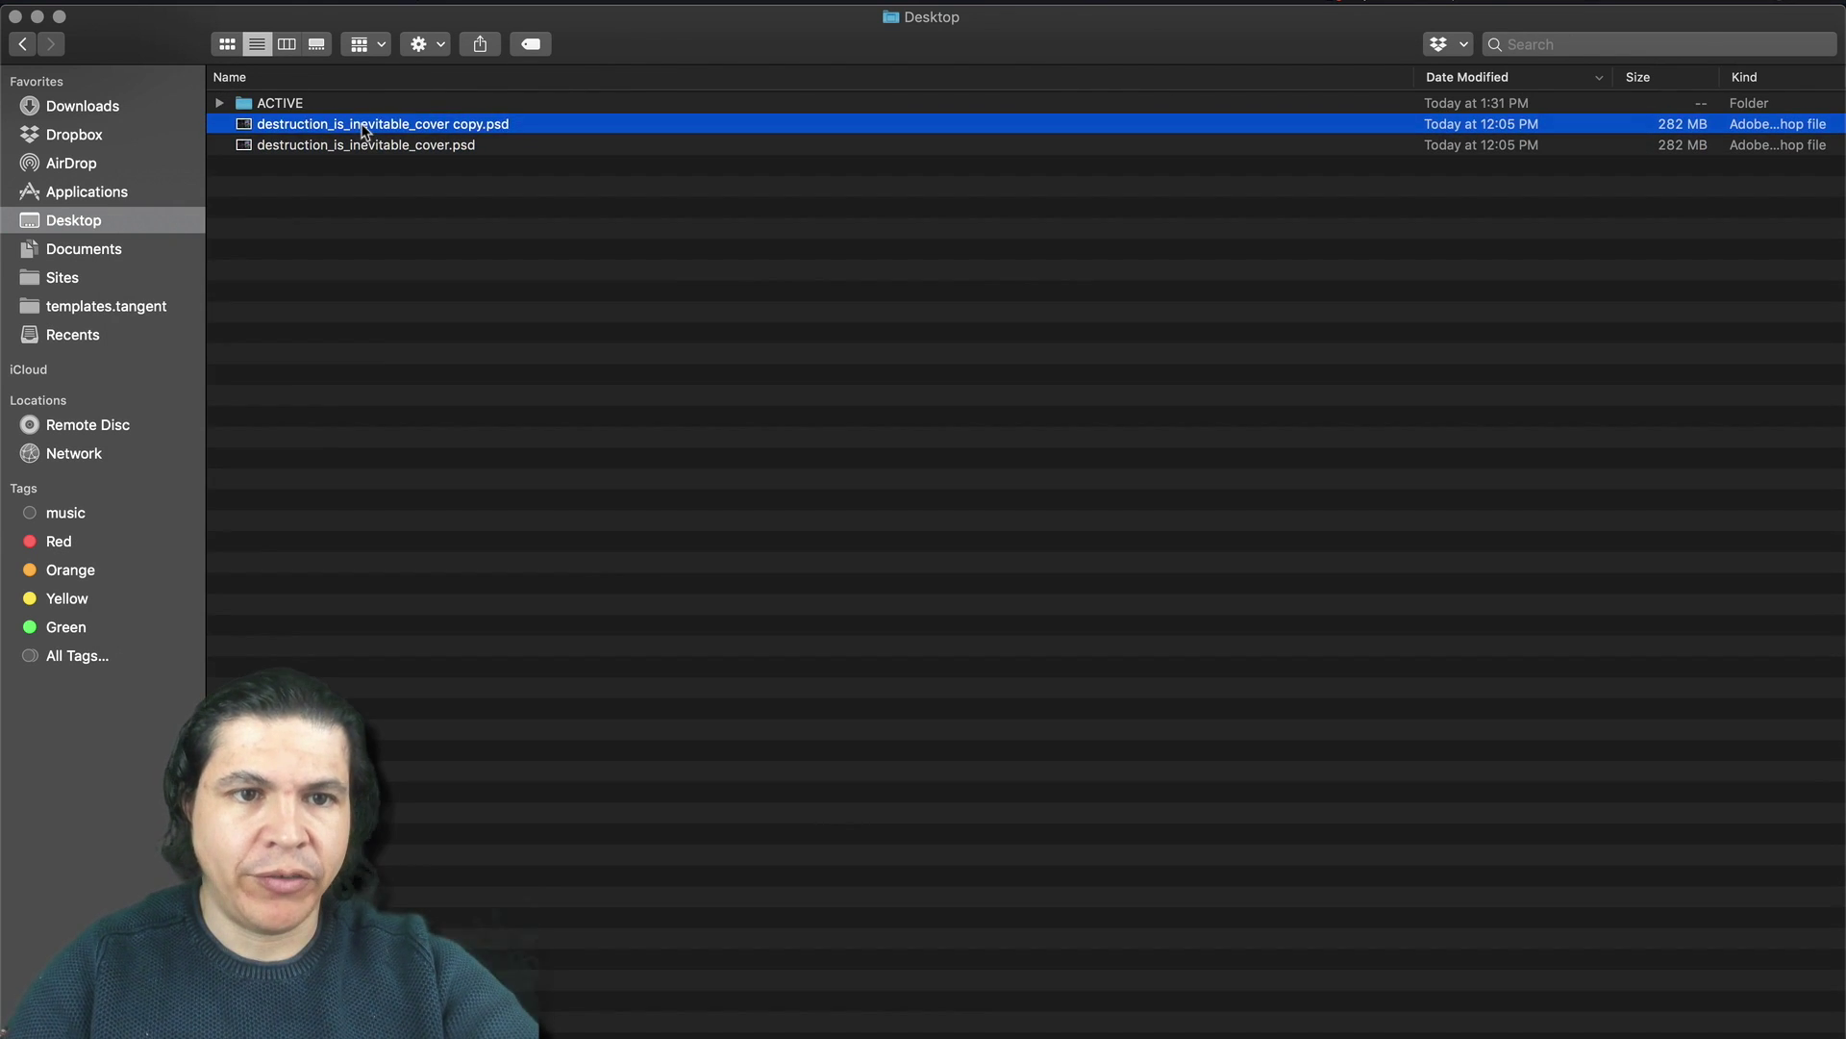
pyautogui.press('Return')
pyautogui.press('Right')
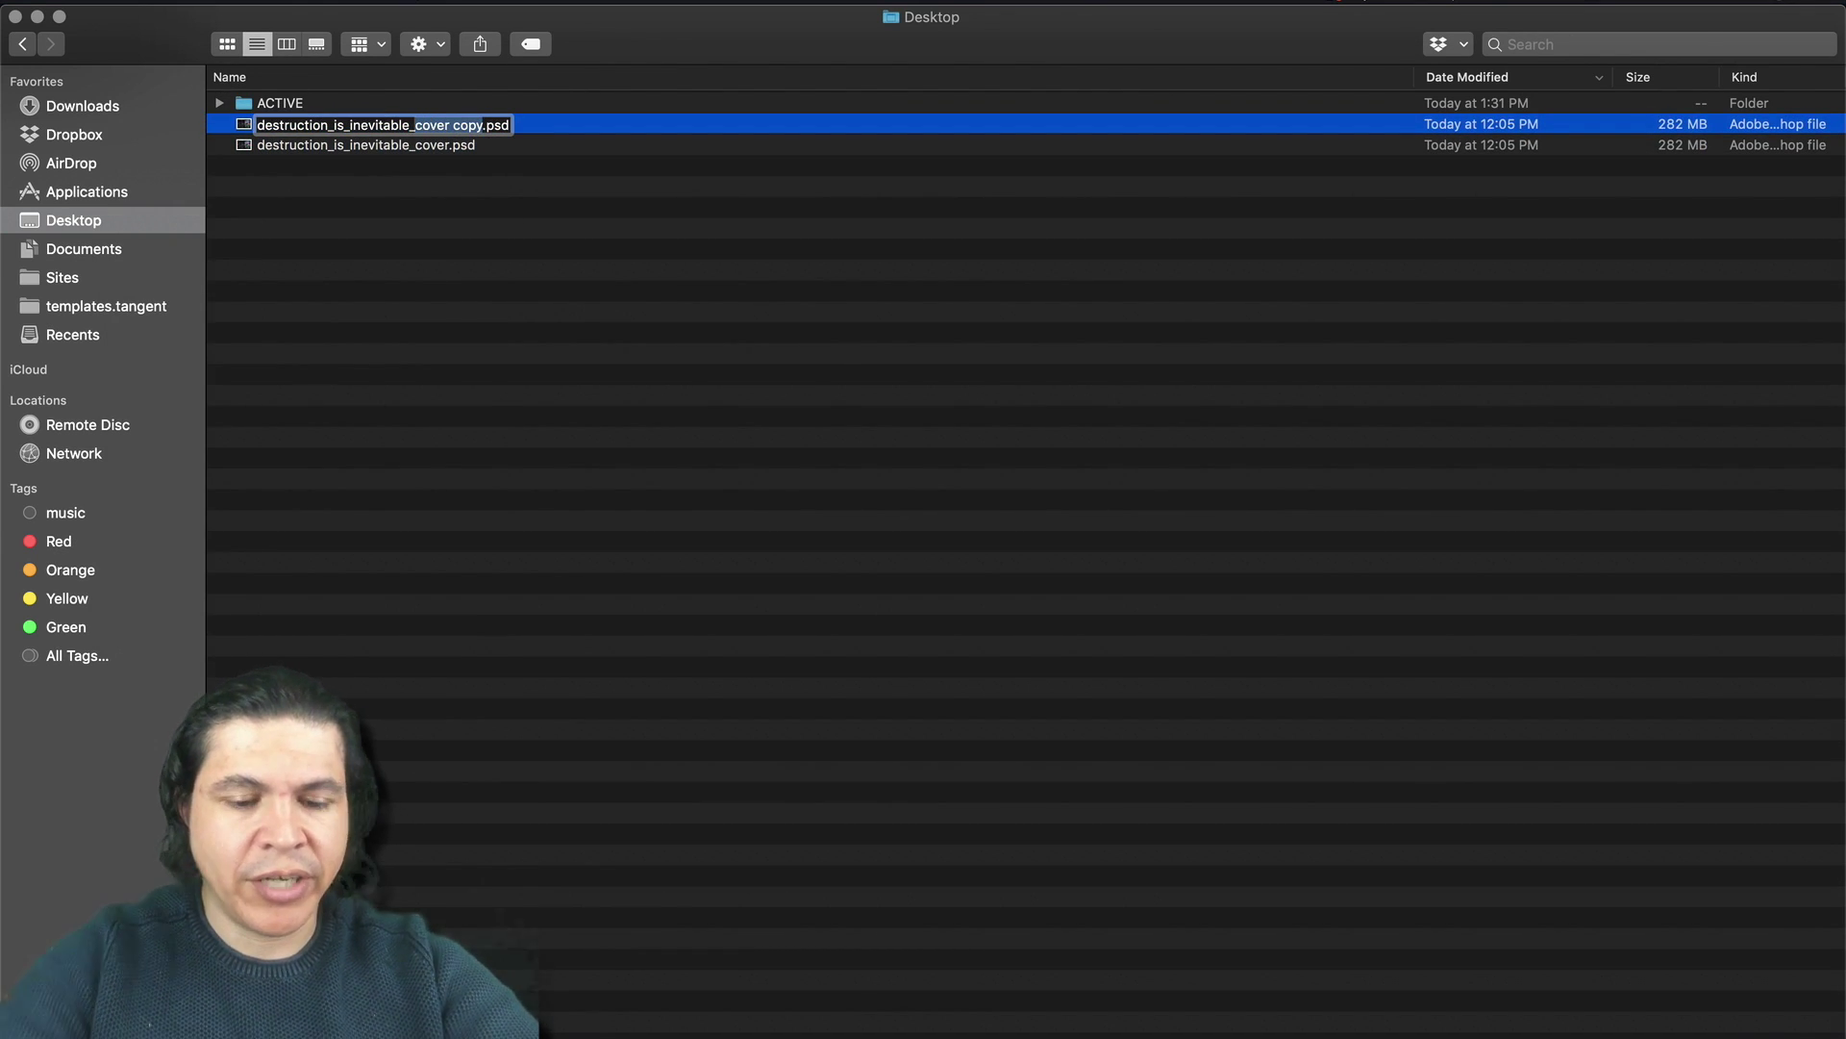
pyautogui.write('FB3D')
pyautogui.press('Return')
# Step: Switch to Photoshop and crop destruction_is_inevitable_FB3D.psd to the front cover, cutting off the back cover side
pyautogui.press('super+Tab')
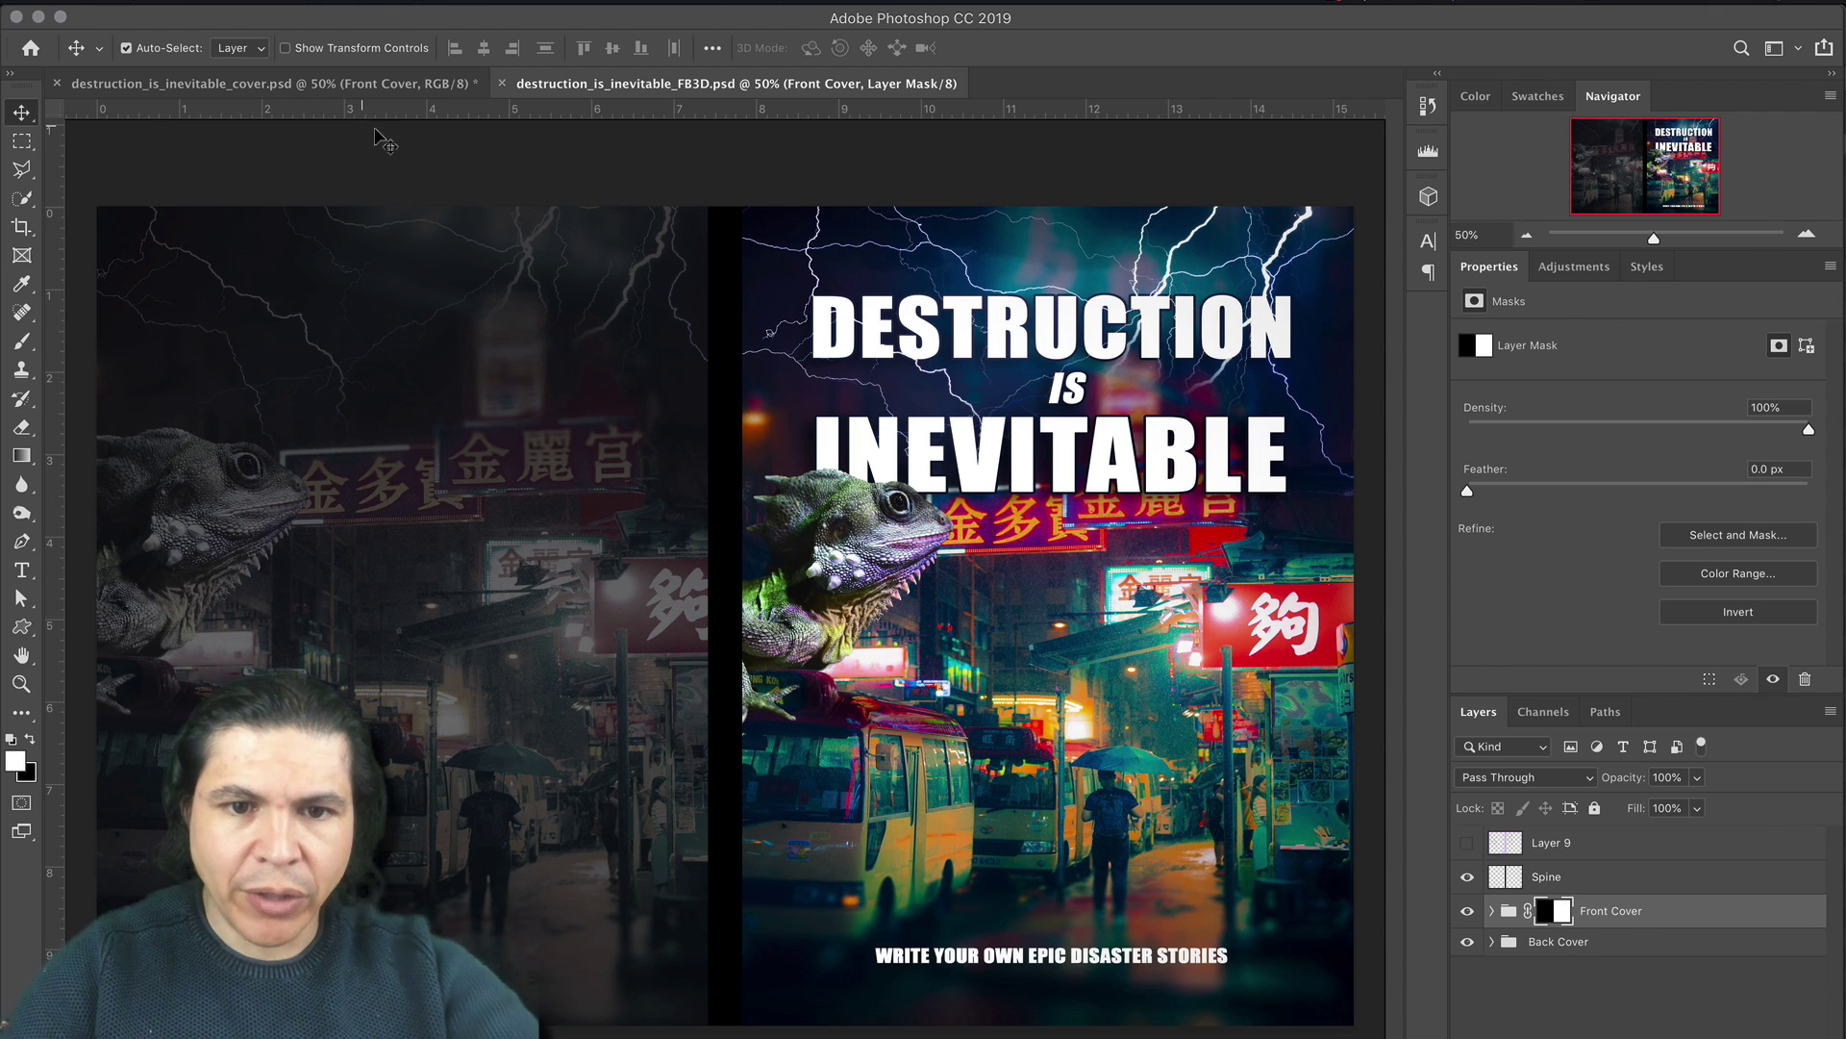
pyautogui.click(21, 227)
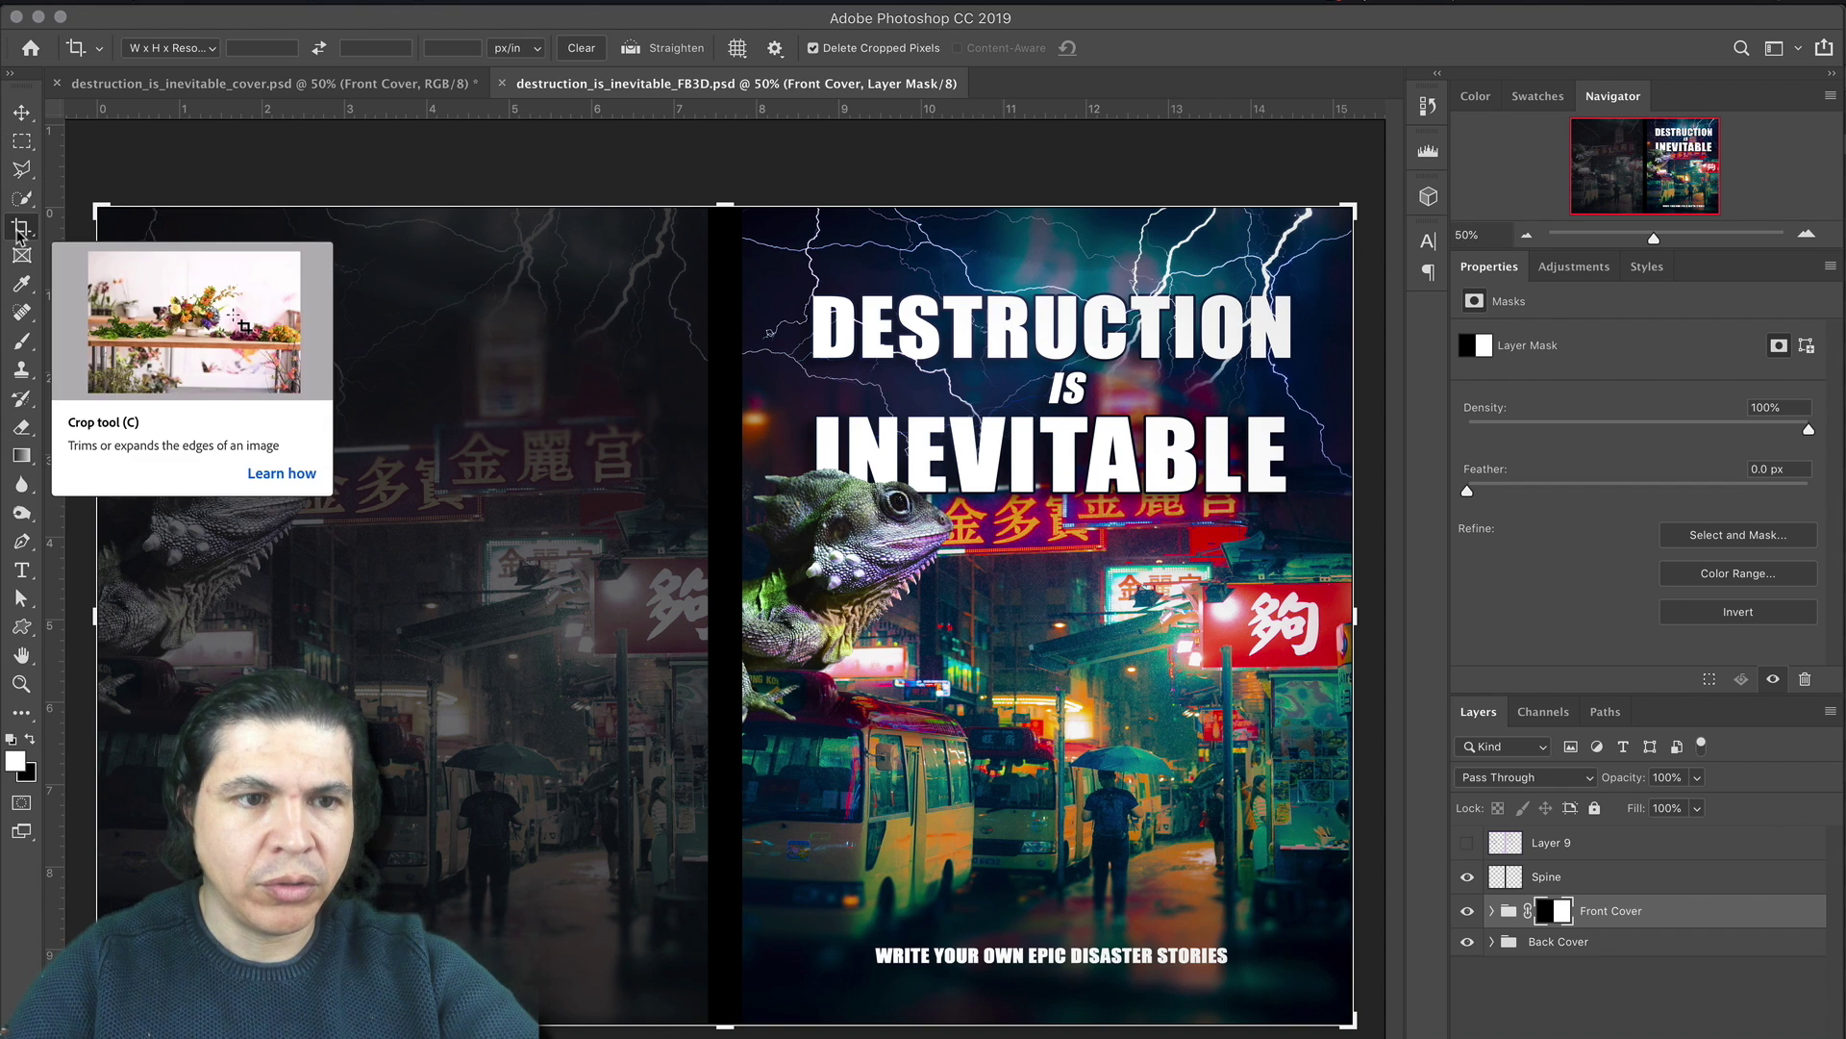
pyautogui.moveTo(81, 621); pyautogui.dragTo(410, 641)
pyautogui.press('Return')
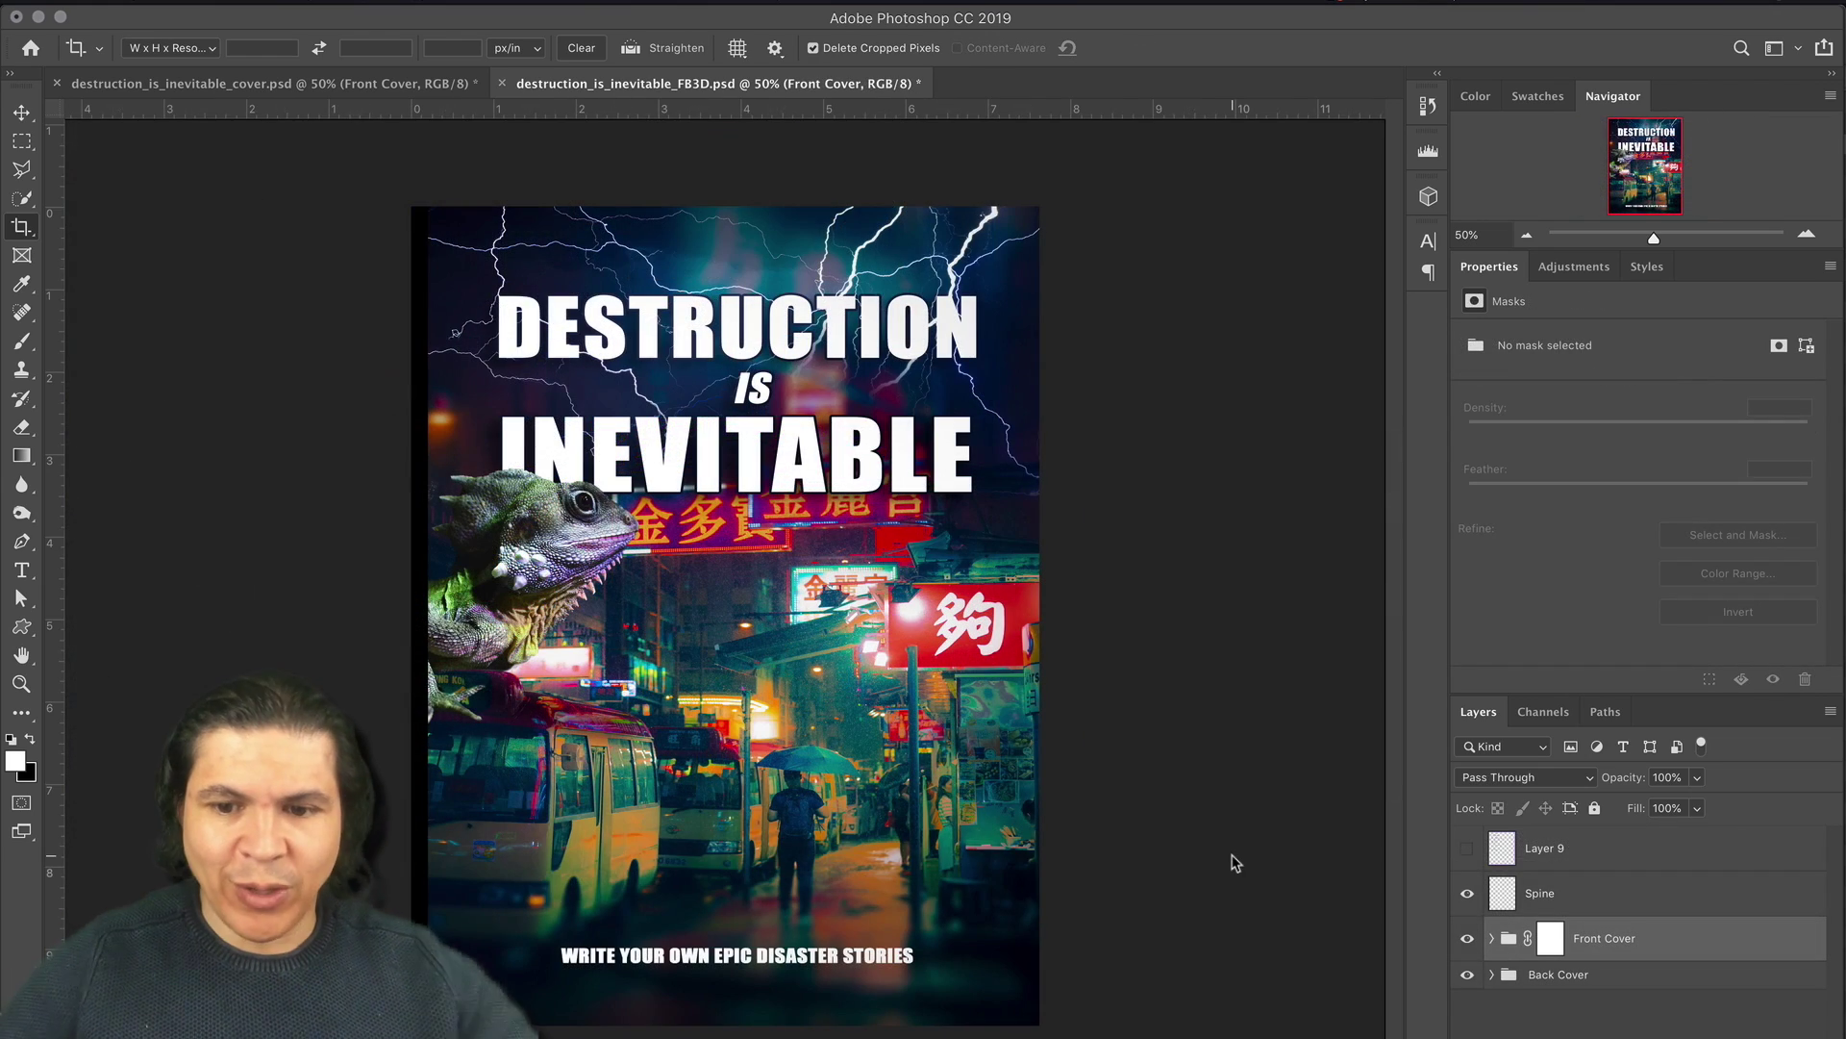
# Step: Delete the Back Cover group, the Spine layer and Layer 9
pyautogui.moveTo(1510, 975); pyautogui.dragTo(1804, 1038)
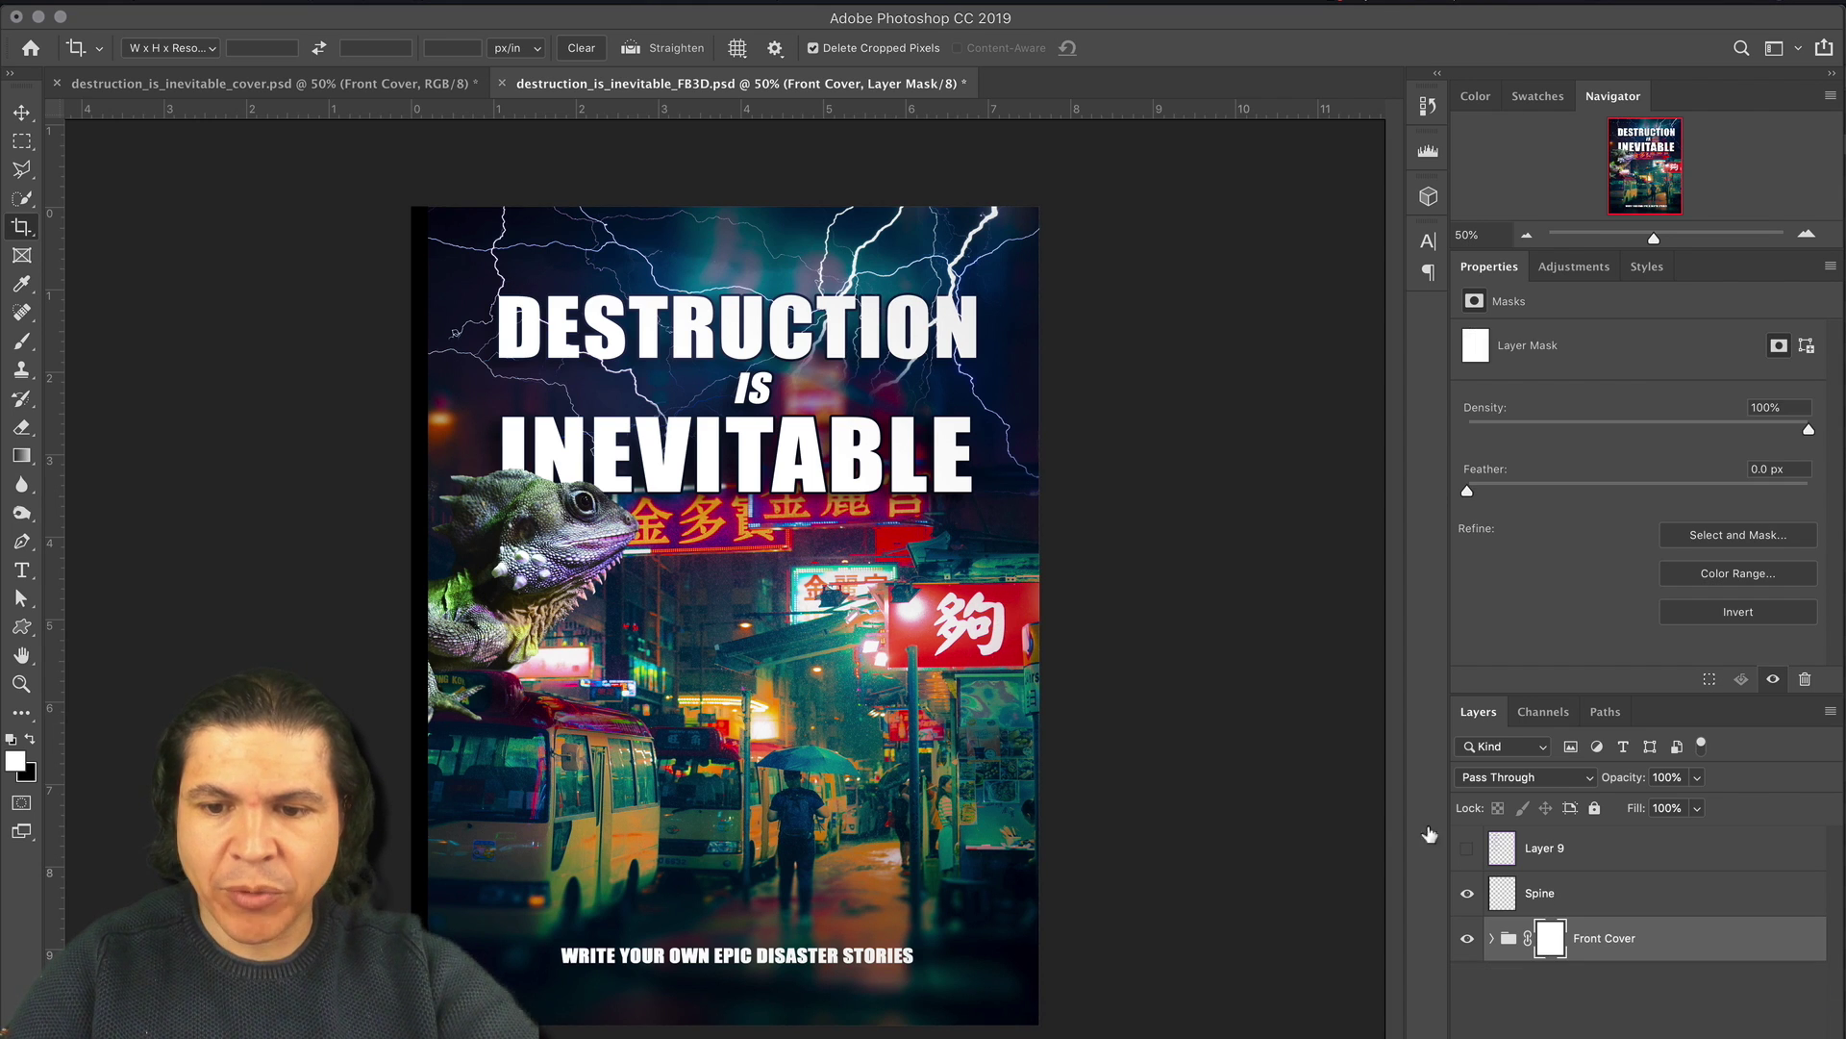
pyautogui.moveTo(1502, 890); pyautogui.dragTo(1722, 963)
pyautogui.click(1466, 848)
pyautogui.click(1466, 848)
pyautogui.moveTo(1499, 853); pyautogui.dragTo(1538, 913)
# Step: Remove the layer mask from the Front Cover group
pyautogui.moveTo(1549, 846); pyautogui.dragTo(1750, 1034)
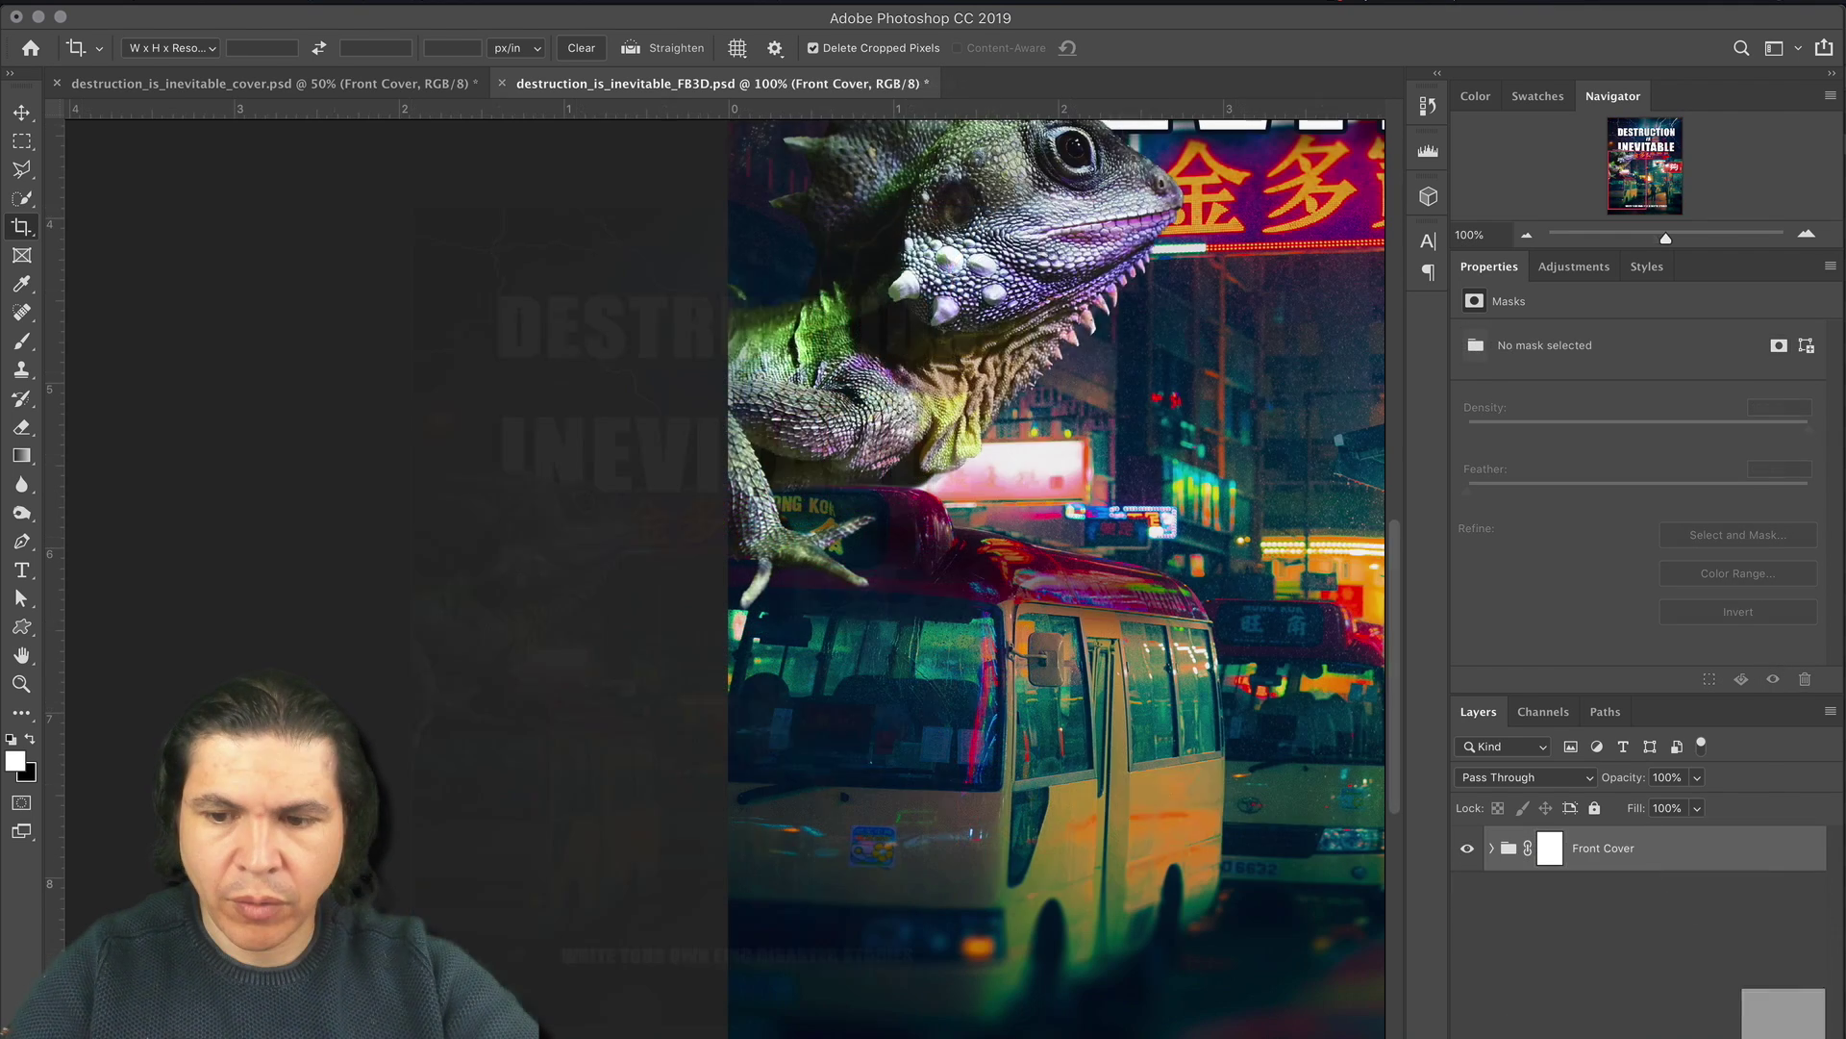
pyautogui.click(1087, 379)
pyautogui.press('z')
pyautogui.keyDown('alt'); pyautogui.click(924, 487); pyautogui.keyUp('alt')
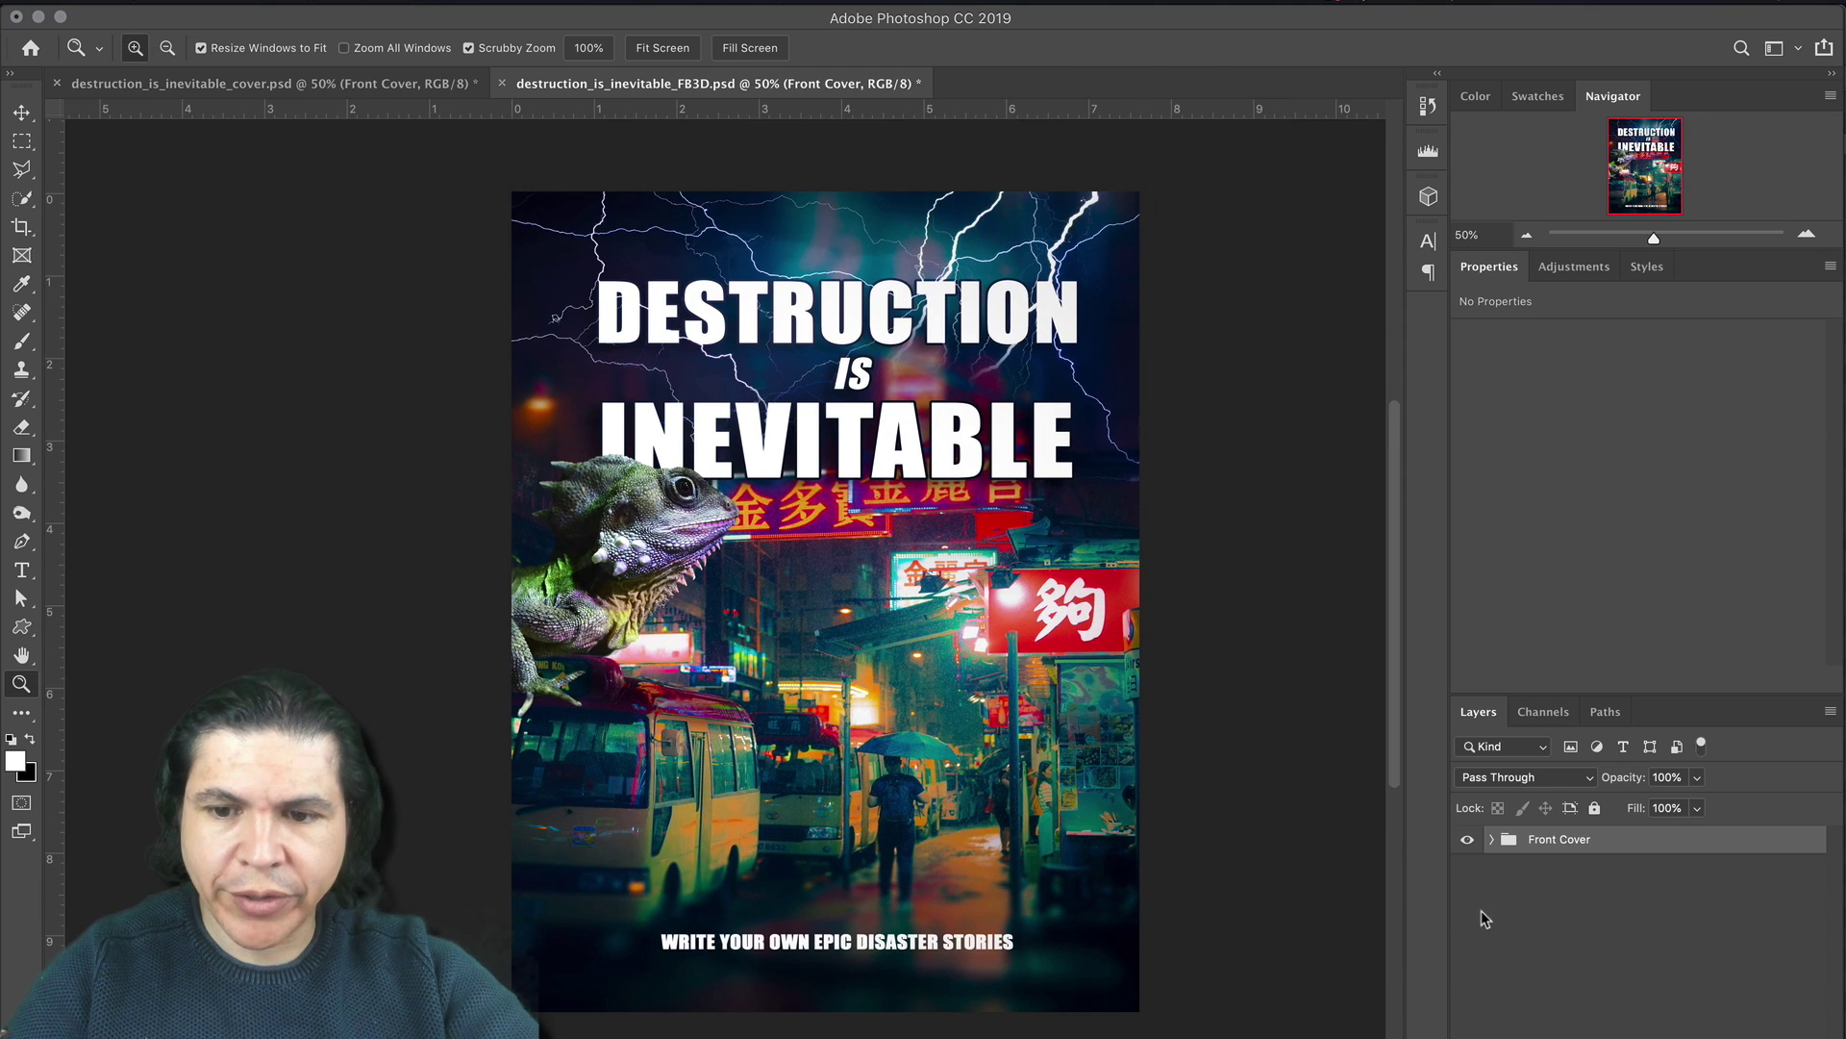
# Step: Expand the Front Cover group and hide its Final Front Cover layer to work with the separate layers inside Font Cover
pyautogui.click(1492, 838)
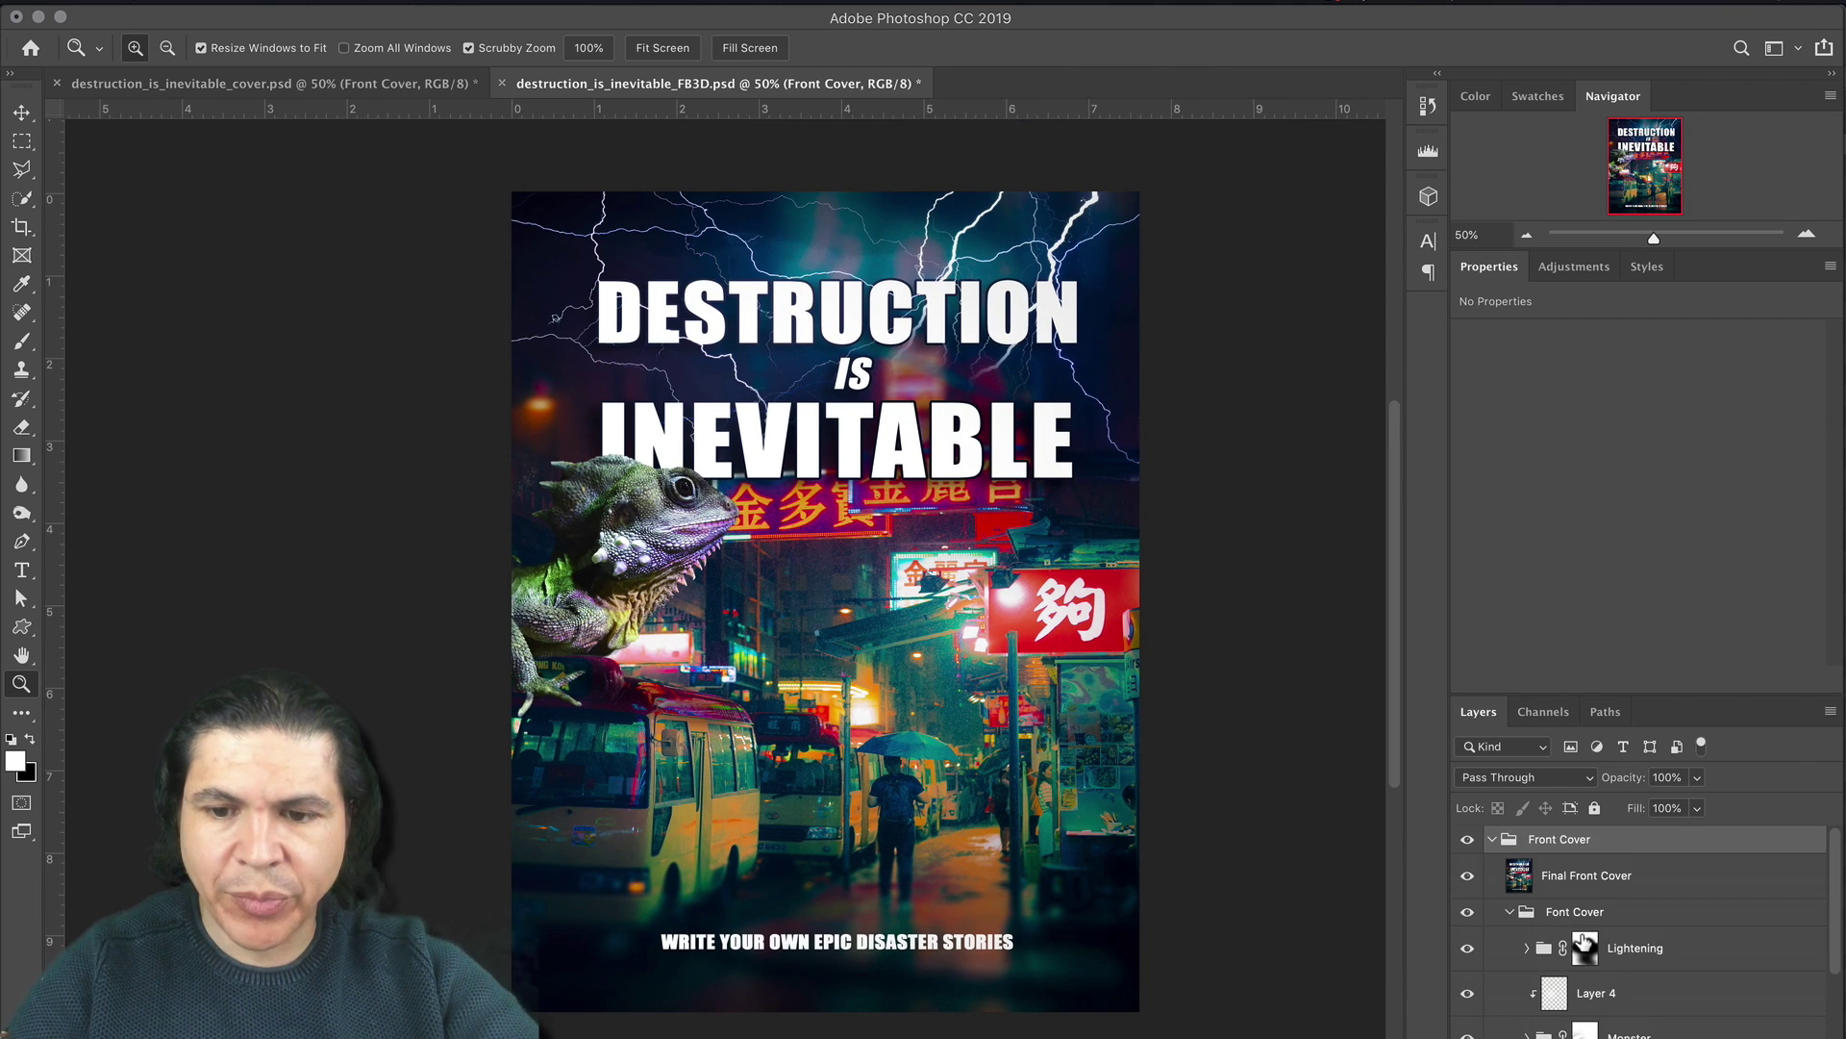
pyautogui.click(1469, 876)
pyautogui.click(1468, 876)
pyautogui.click(1510, 879)
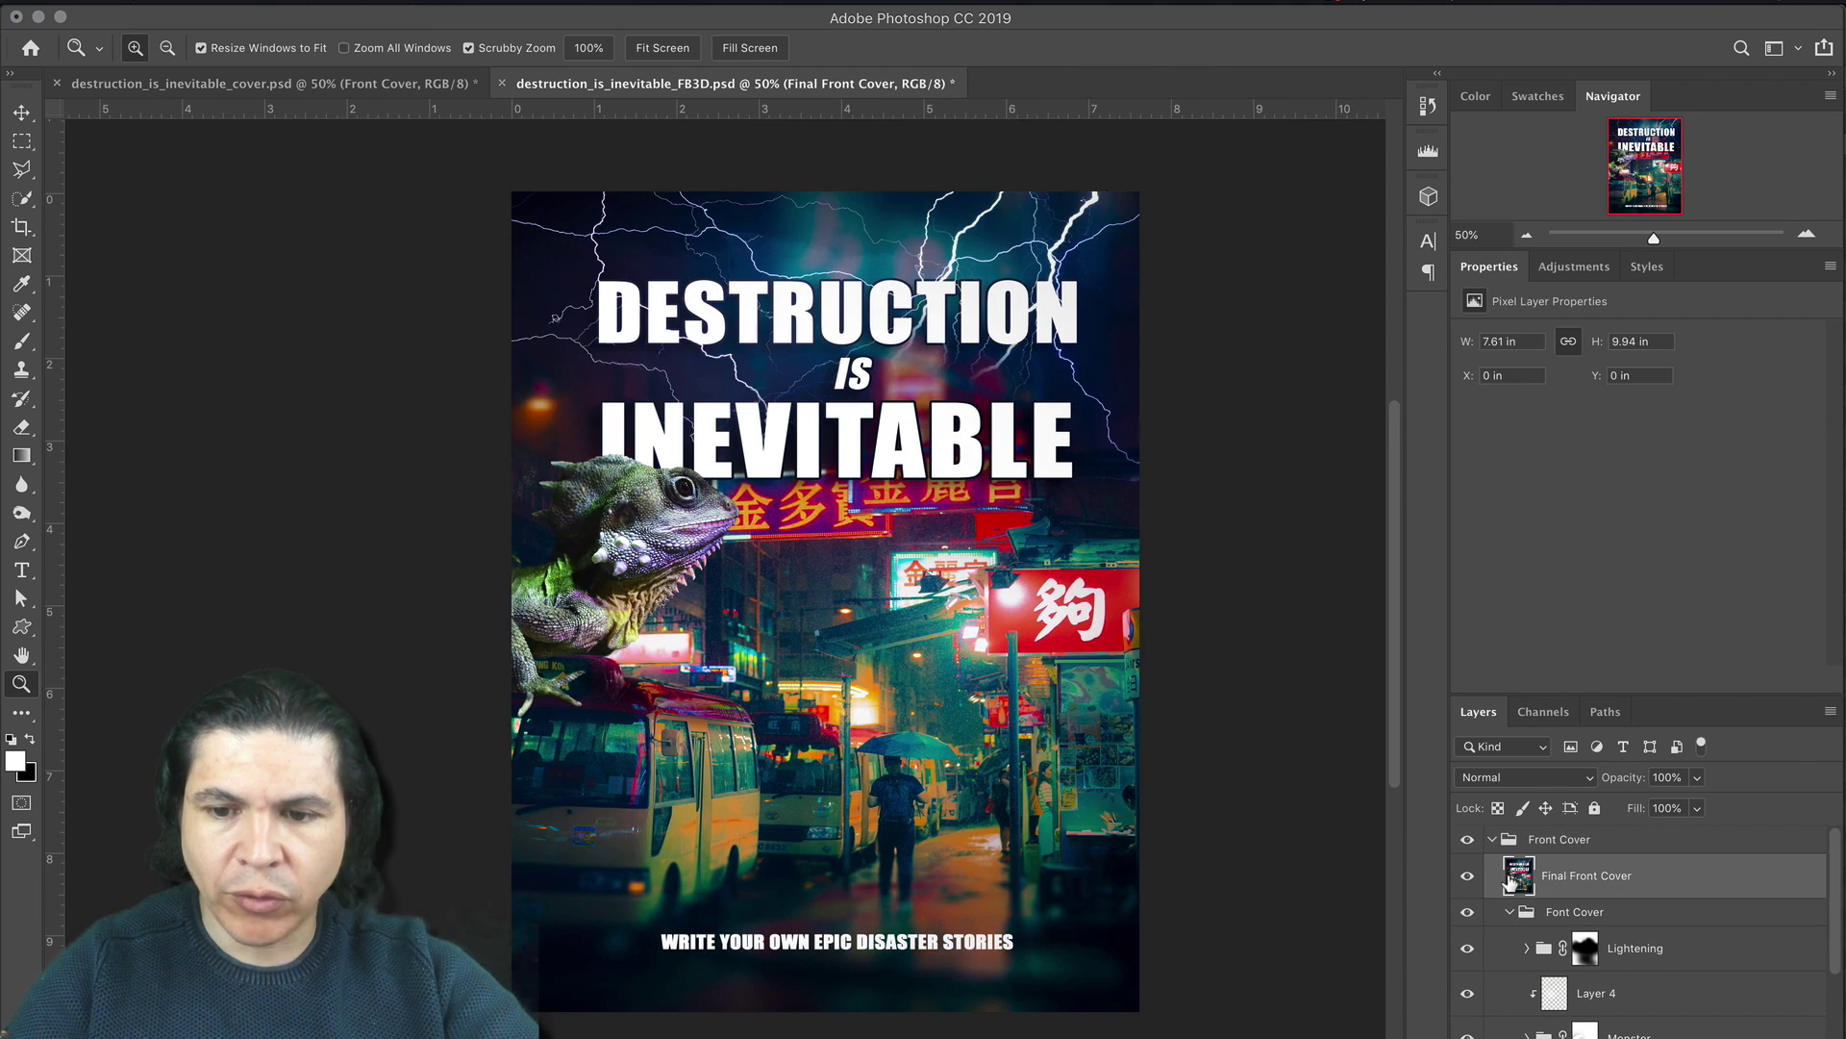
pyautogui.click(1467, 879)
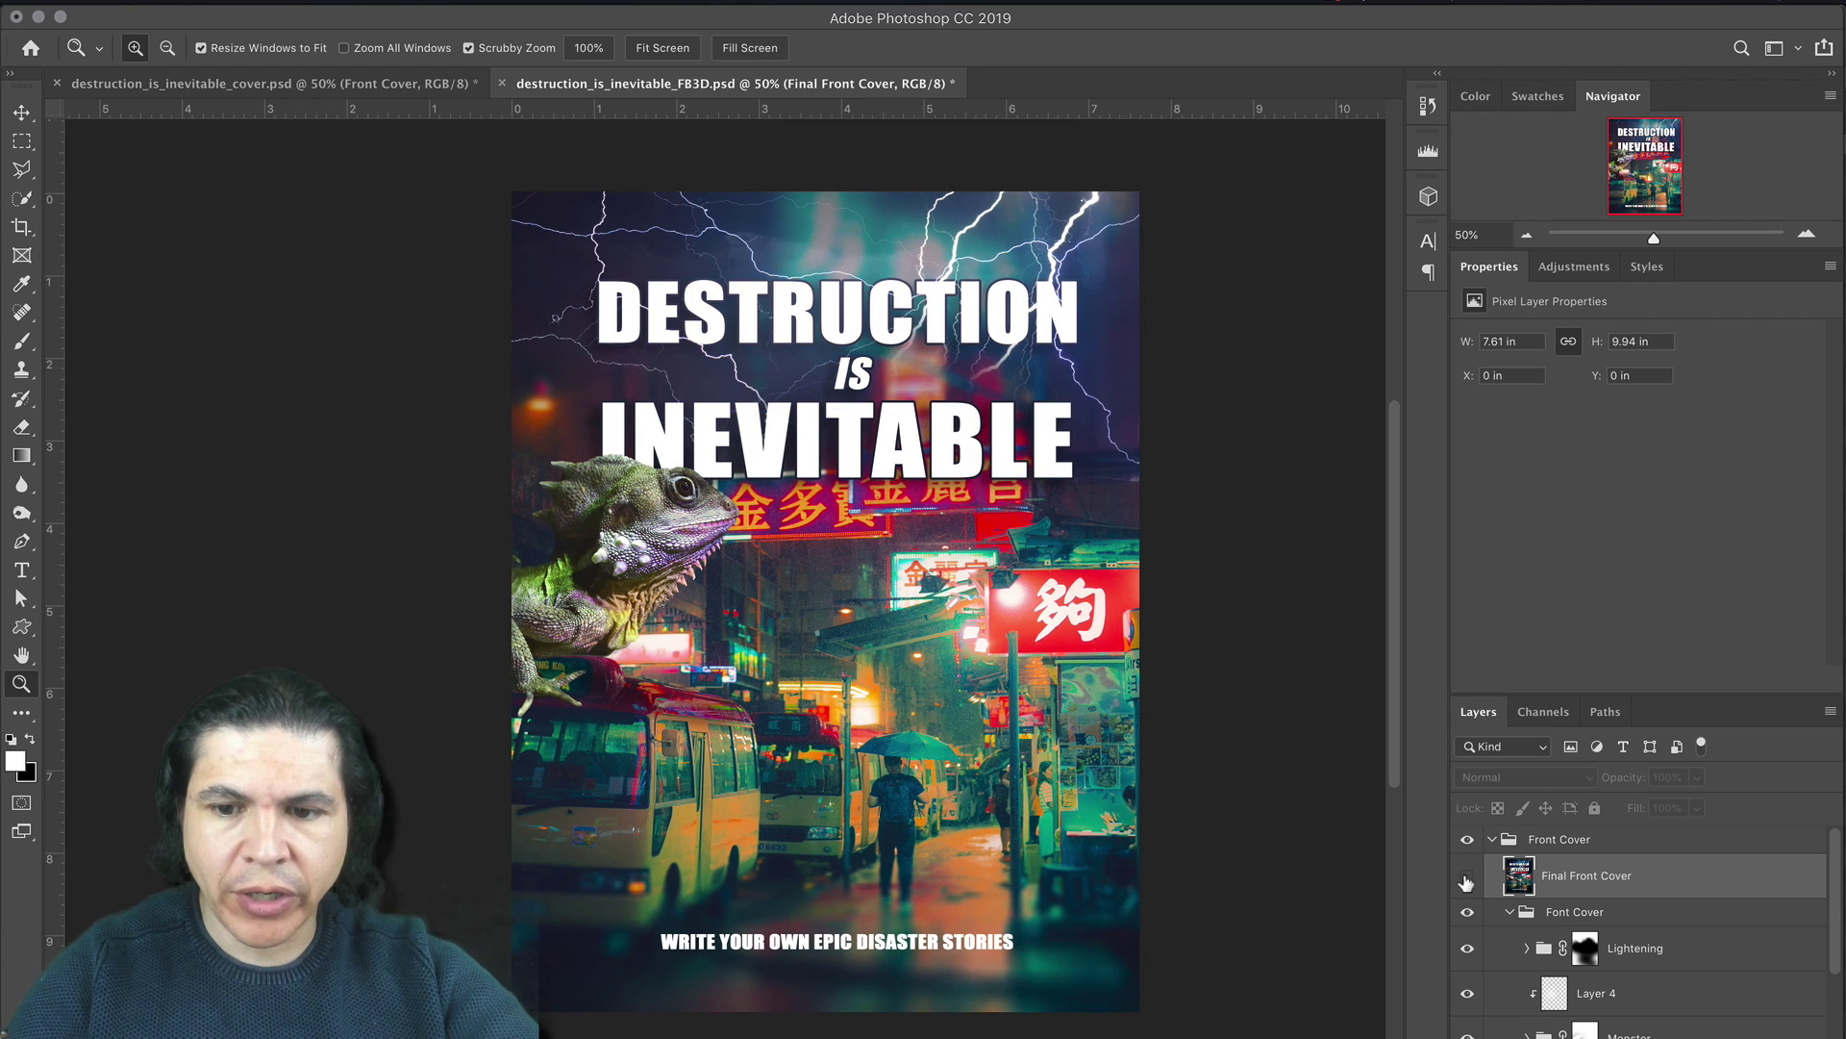
pyautogui.click(1510, 911)
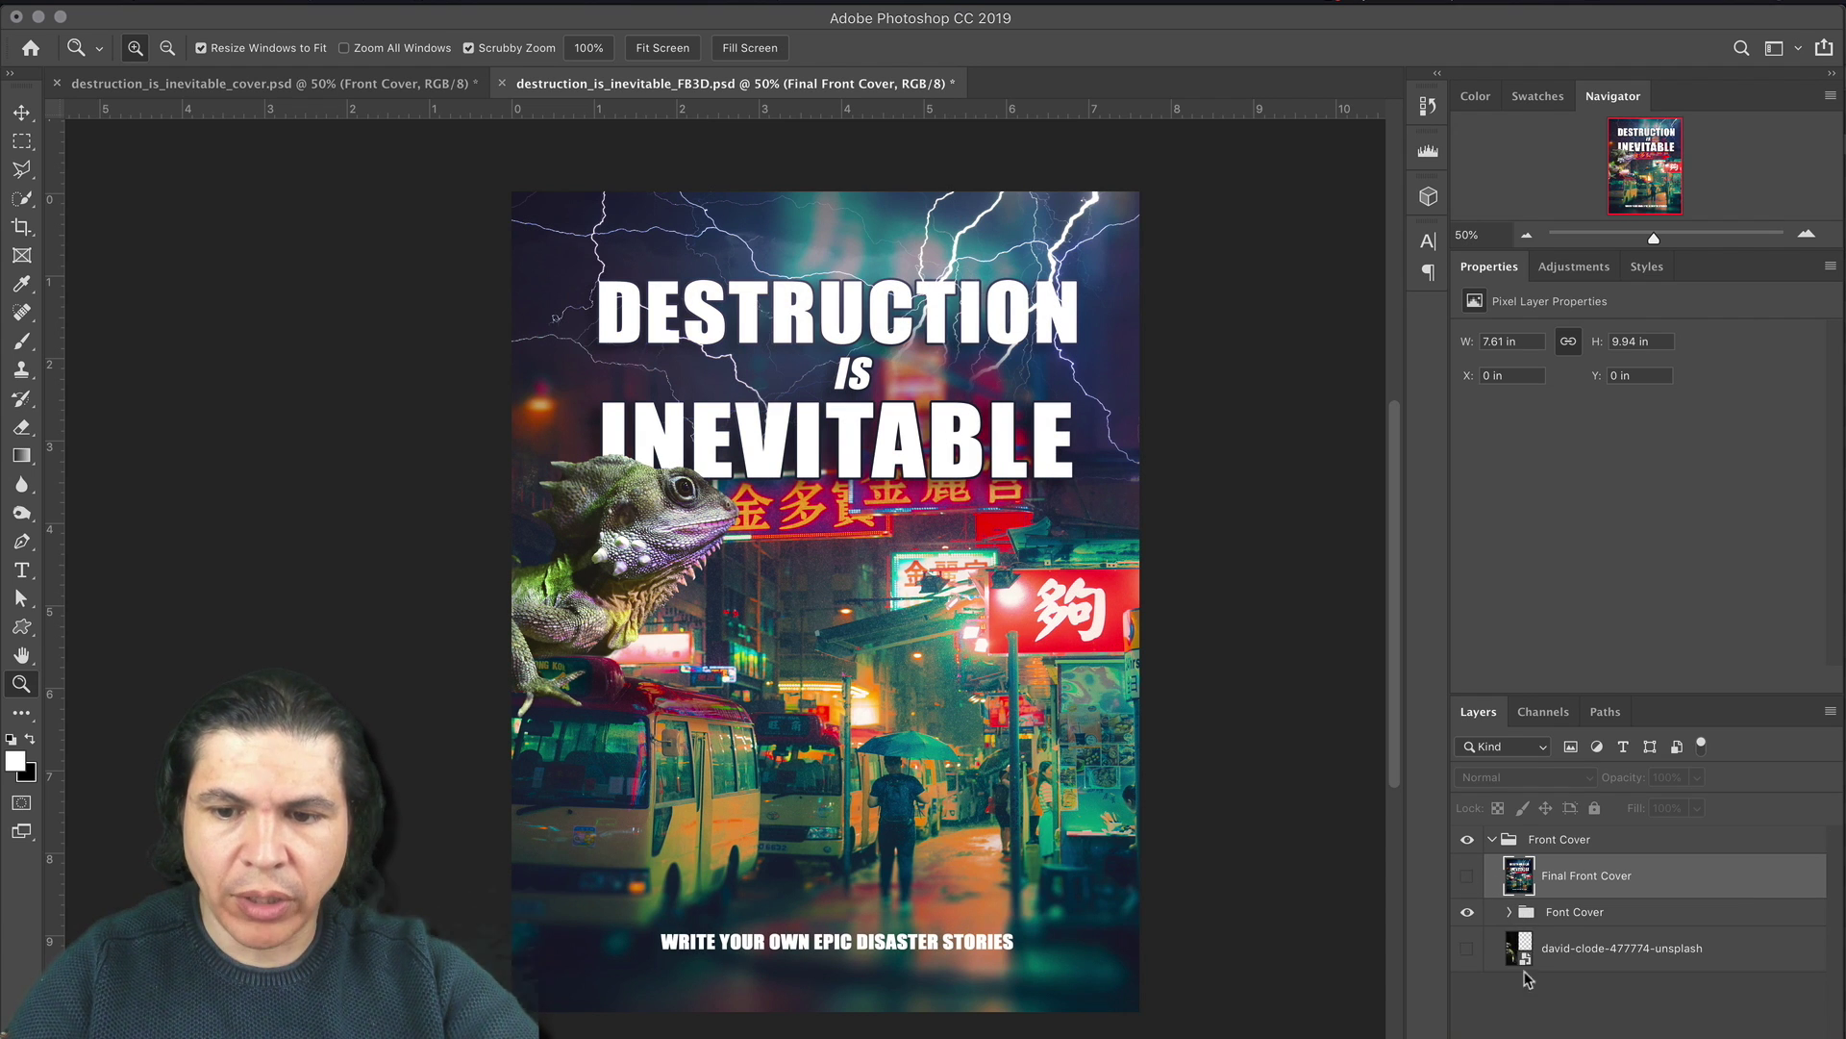
pyautogui.click(1509, 911)
pyautogui.scroll(-3, 1510, 921)
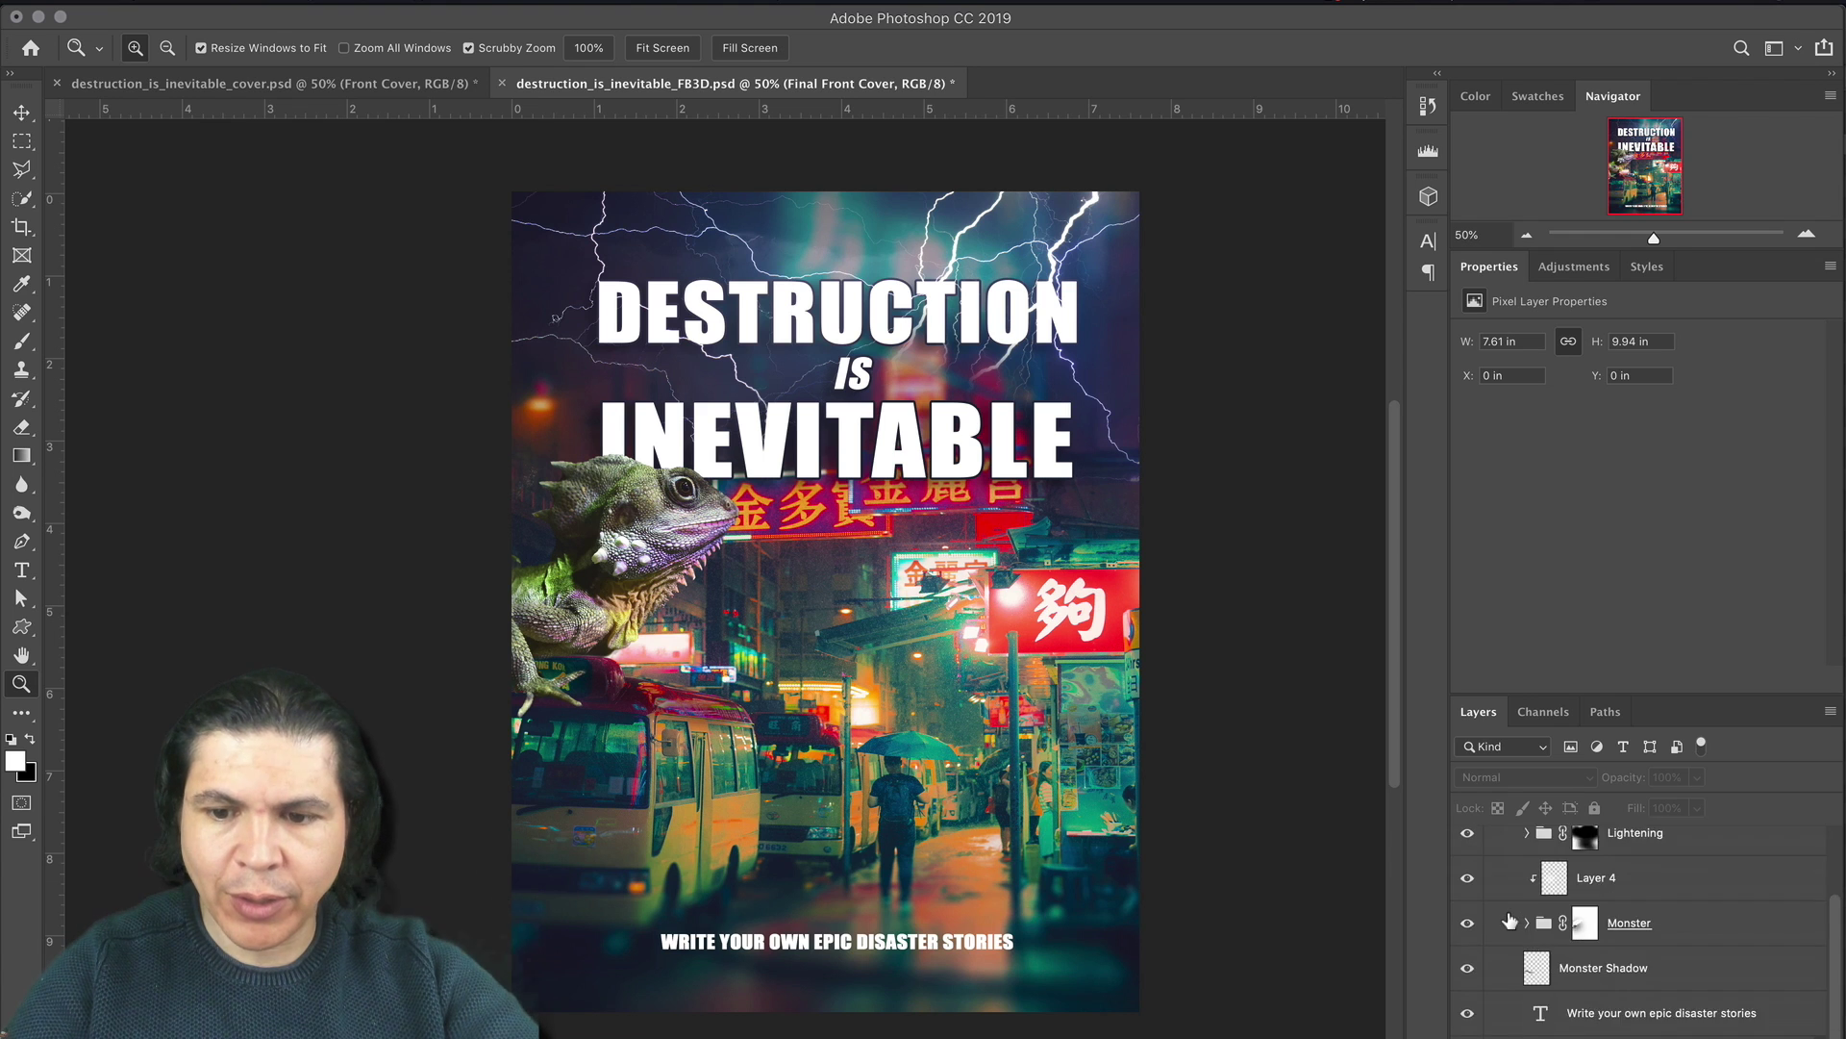
# Step: Select the lizard's Monster copy layer and load its outline as a selection
pyautogui.press('v')
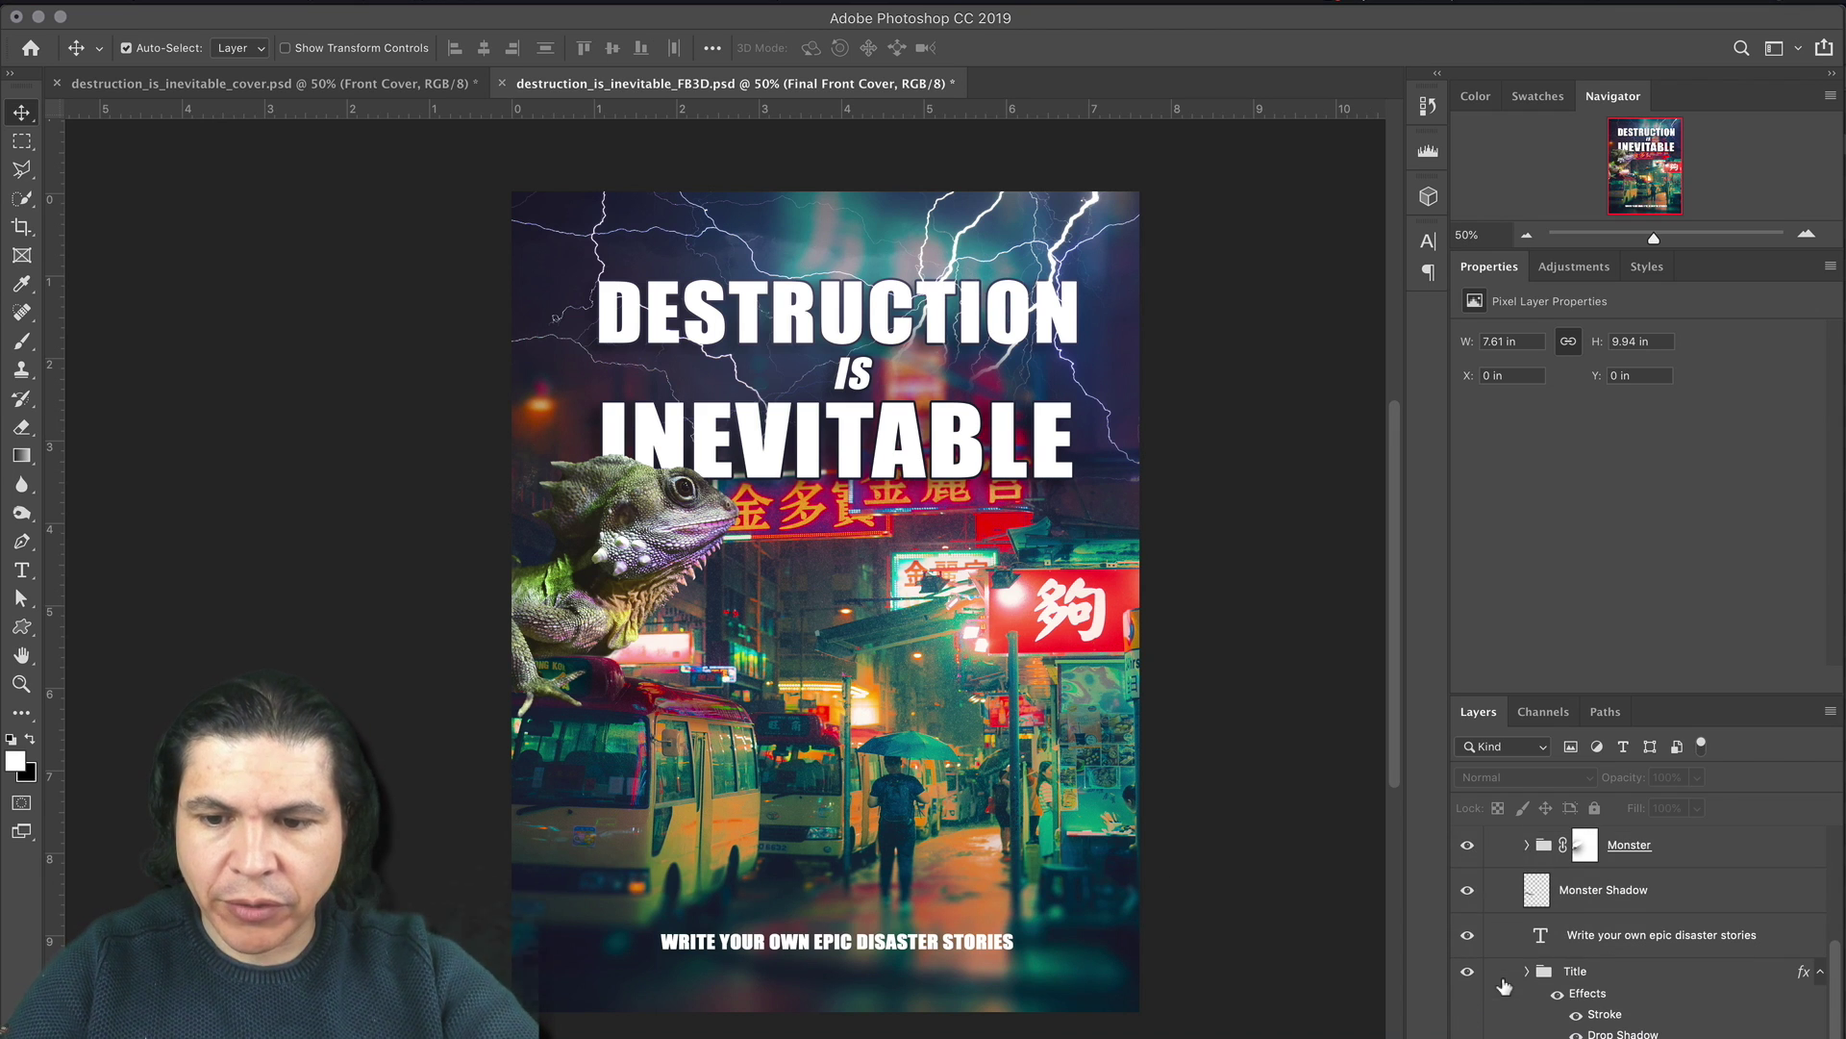
pyautogui.click(574, 515)
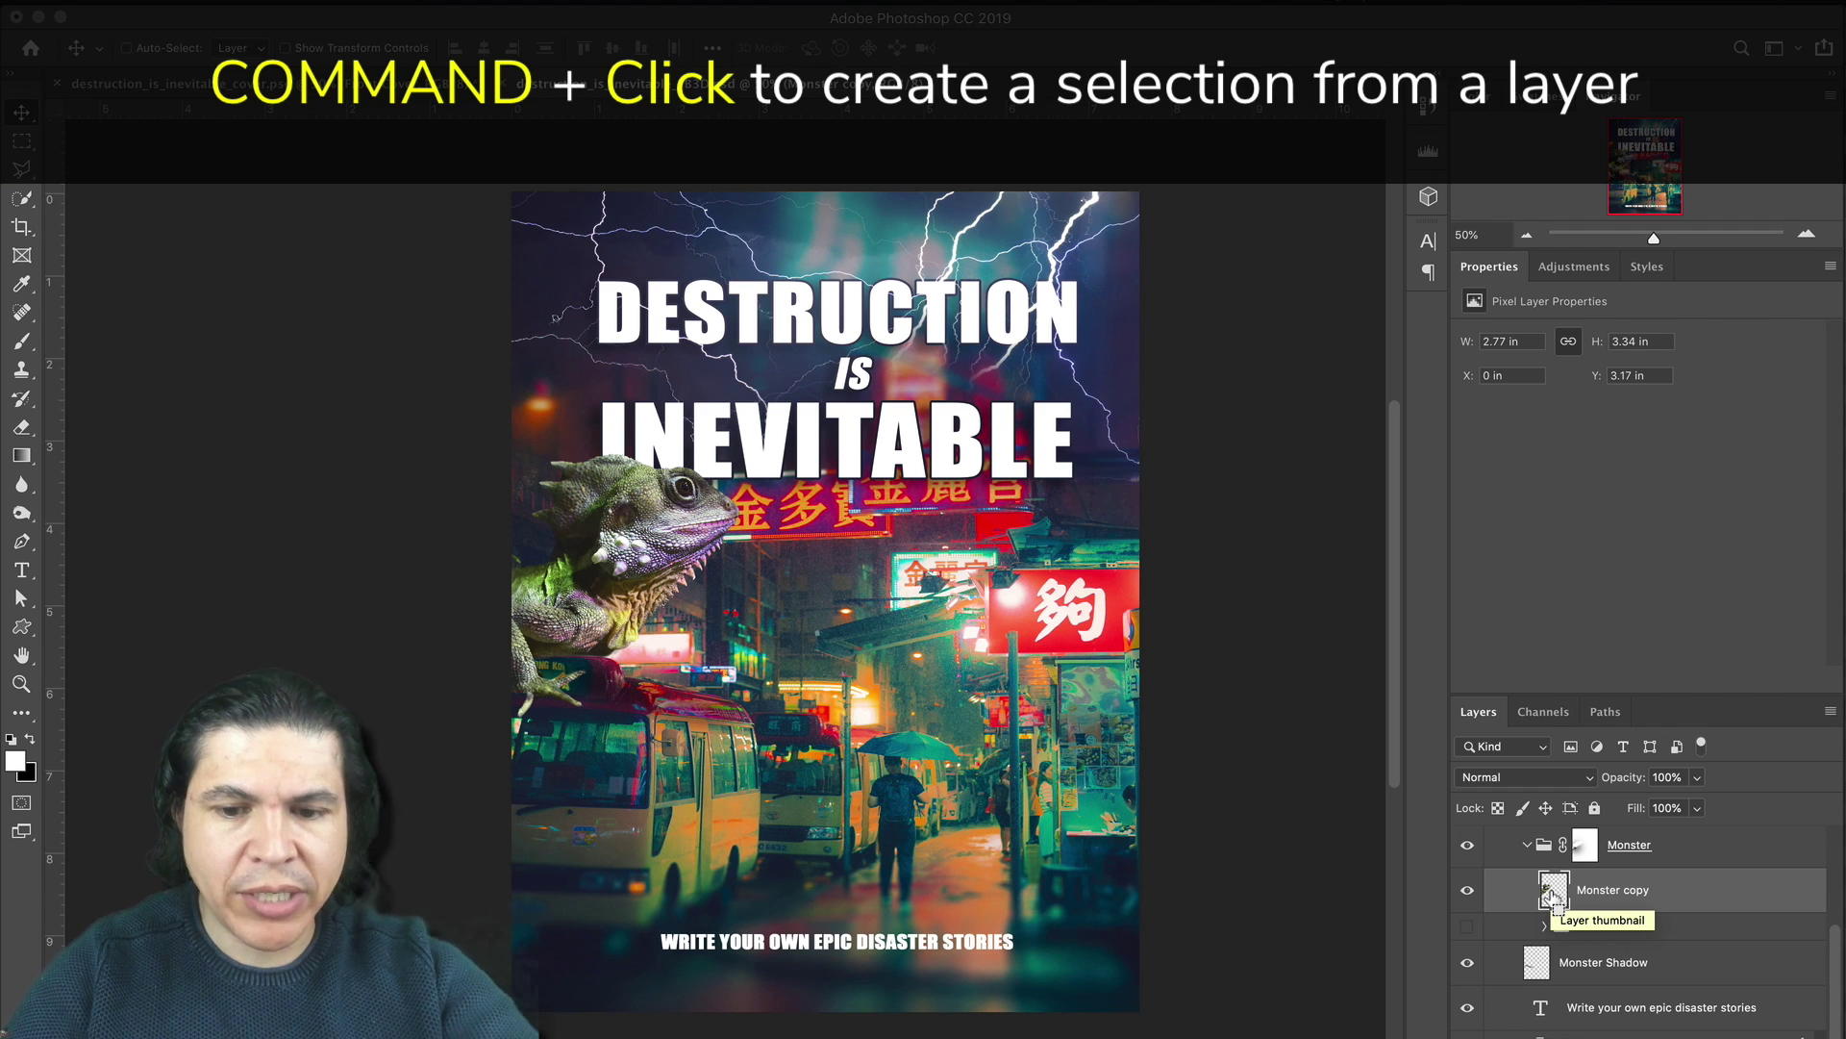
pyautogui.keyDown('super'); pyautogui.click(1552, 892); pyautogui.keyUp('super')
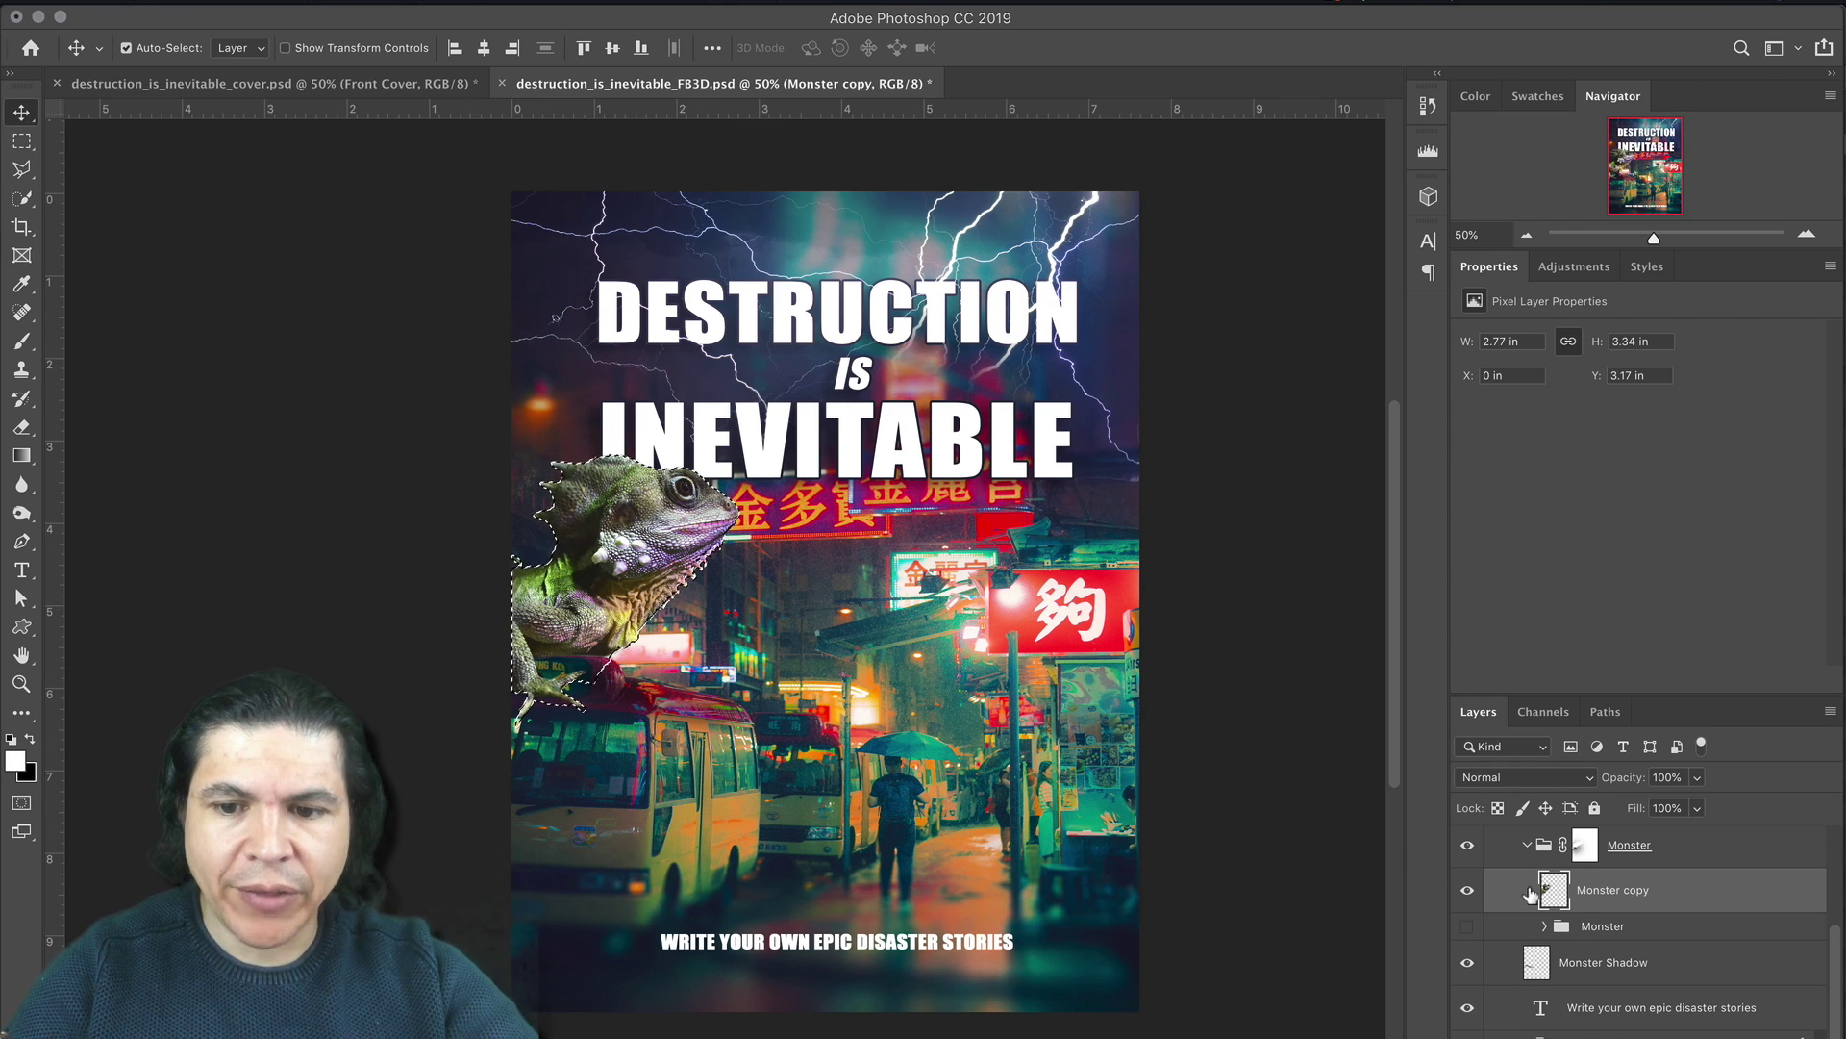
pyautogui.scroll(-3, 1552, 891)
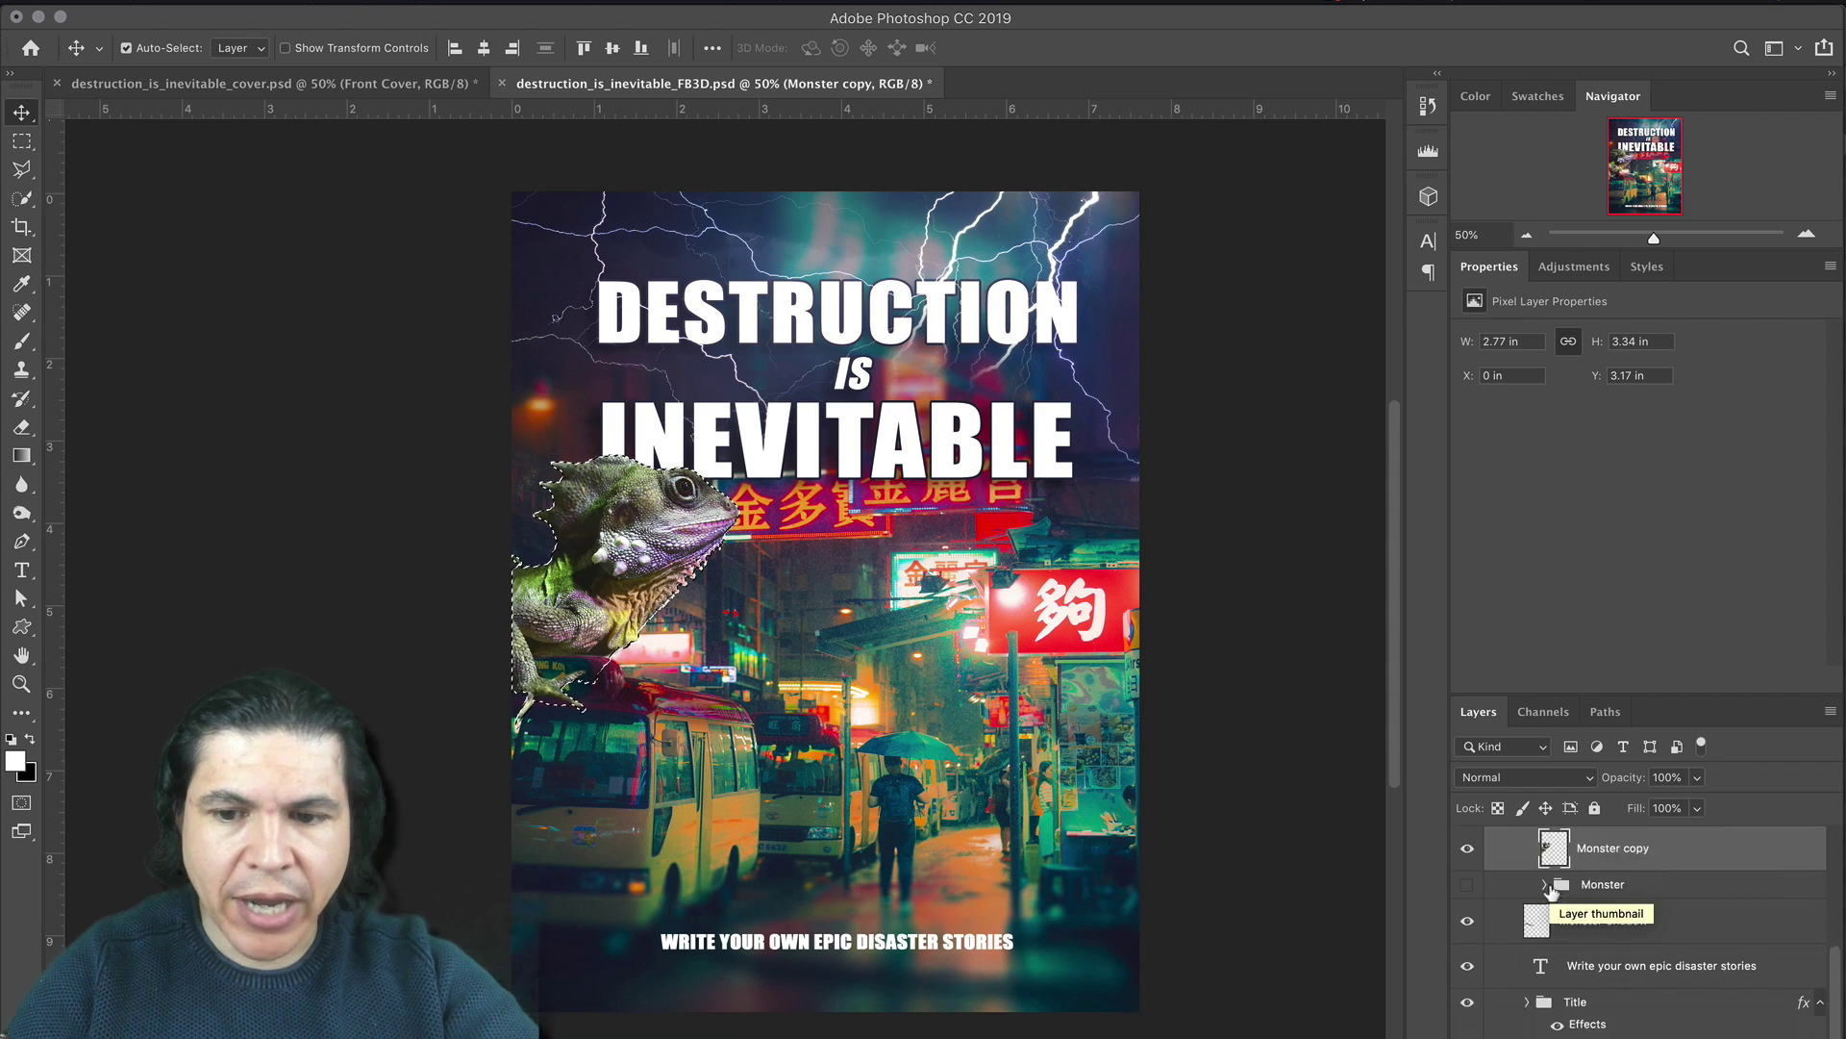
pyautogui.scroll(3, 1552, 892)
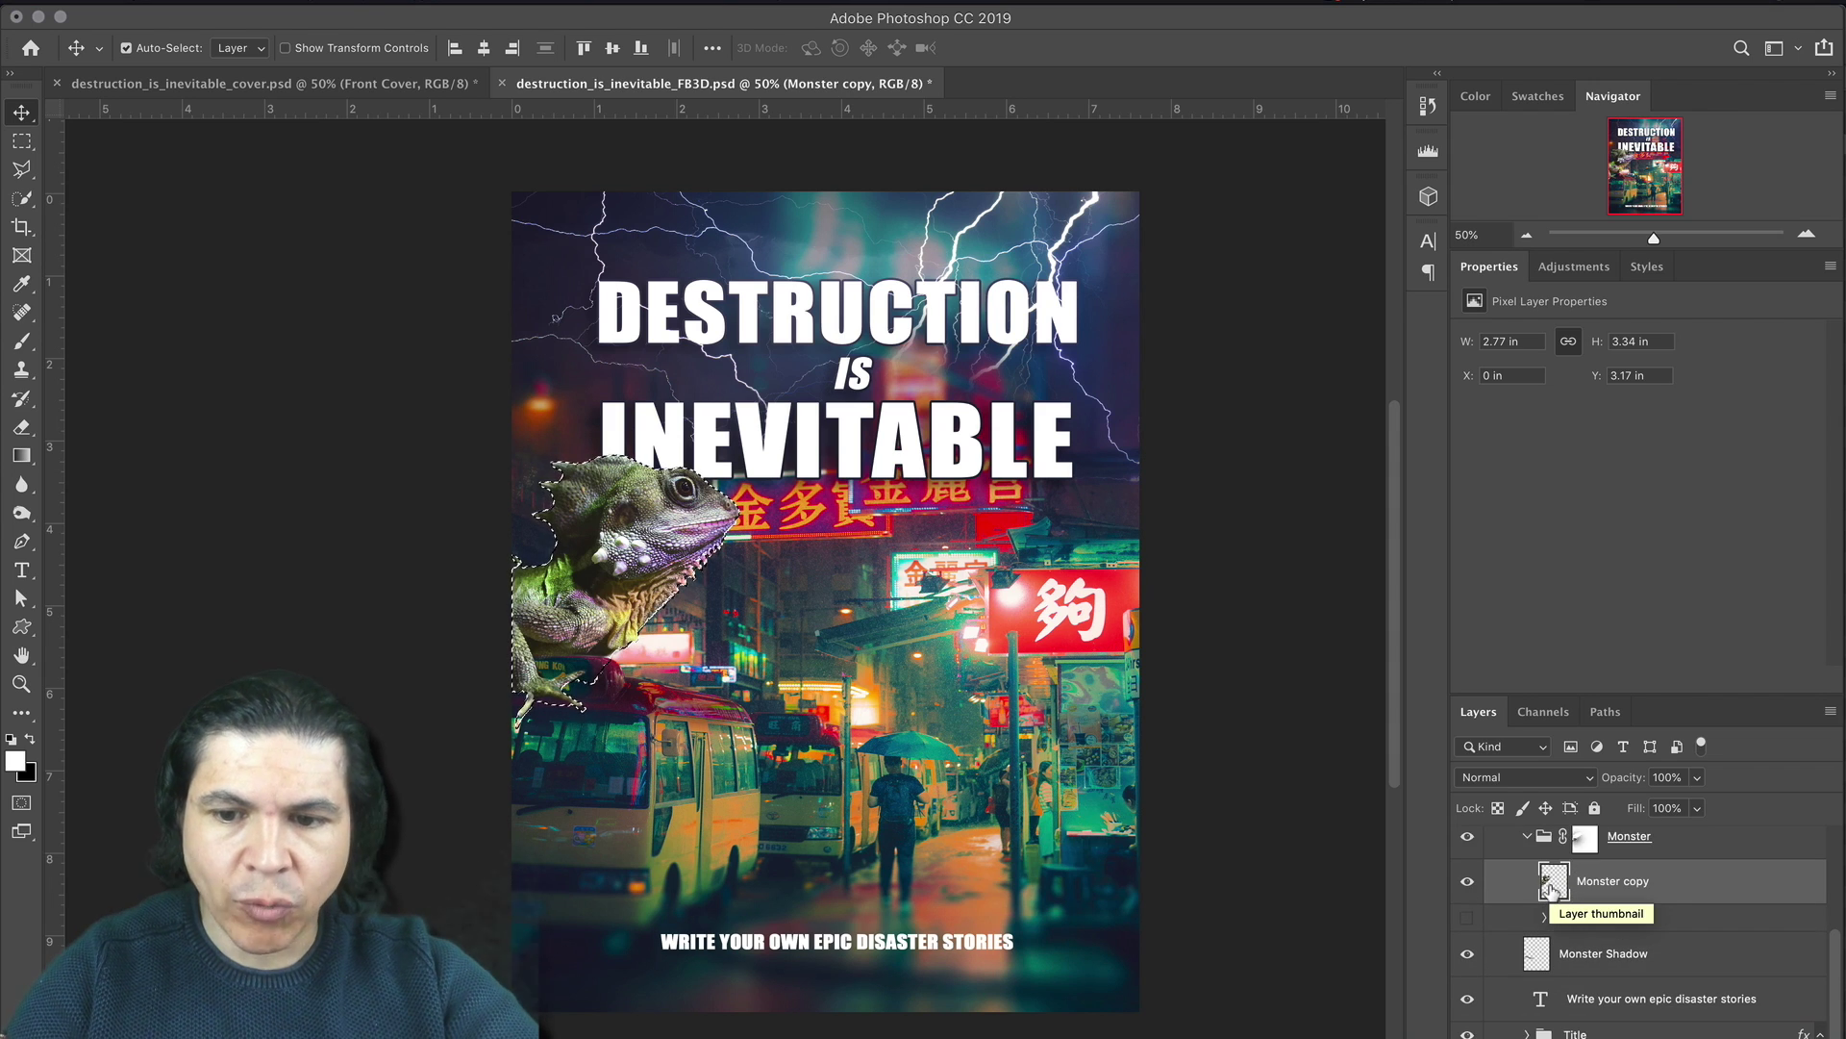
pyautogui.scroll(-1, 1552, 891)
# Step: Start a Pen tool path along the curved front edge of the foreground bus's roof sign, below the lizard
pyautogui.press('w')
pyautogui.scroll(2, 566, 812)
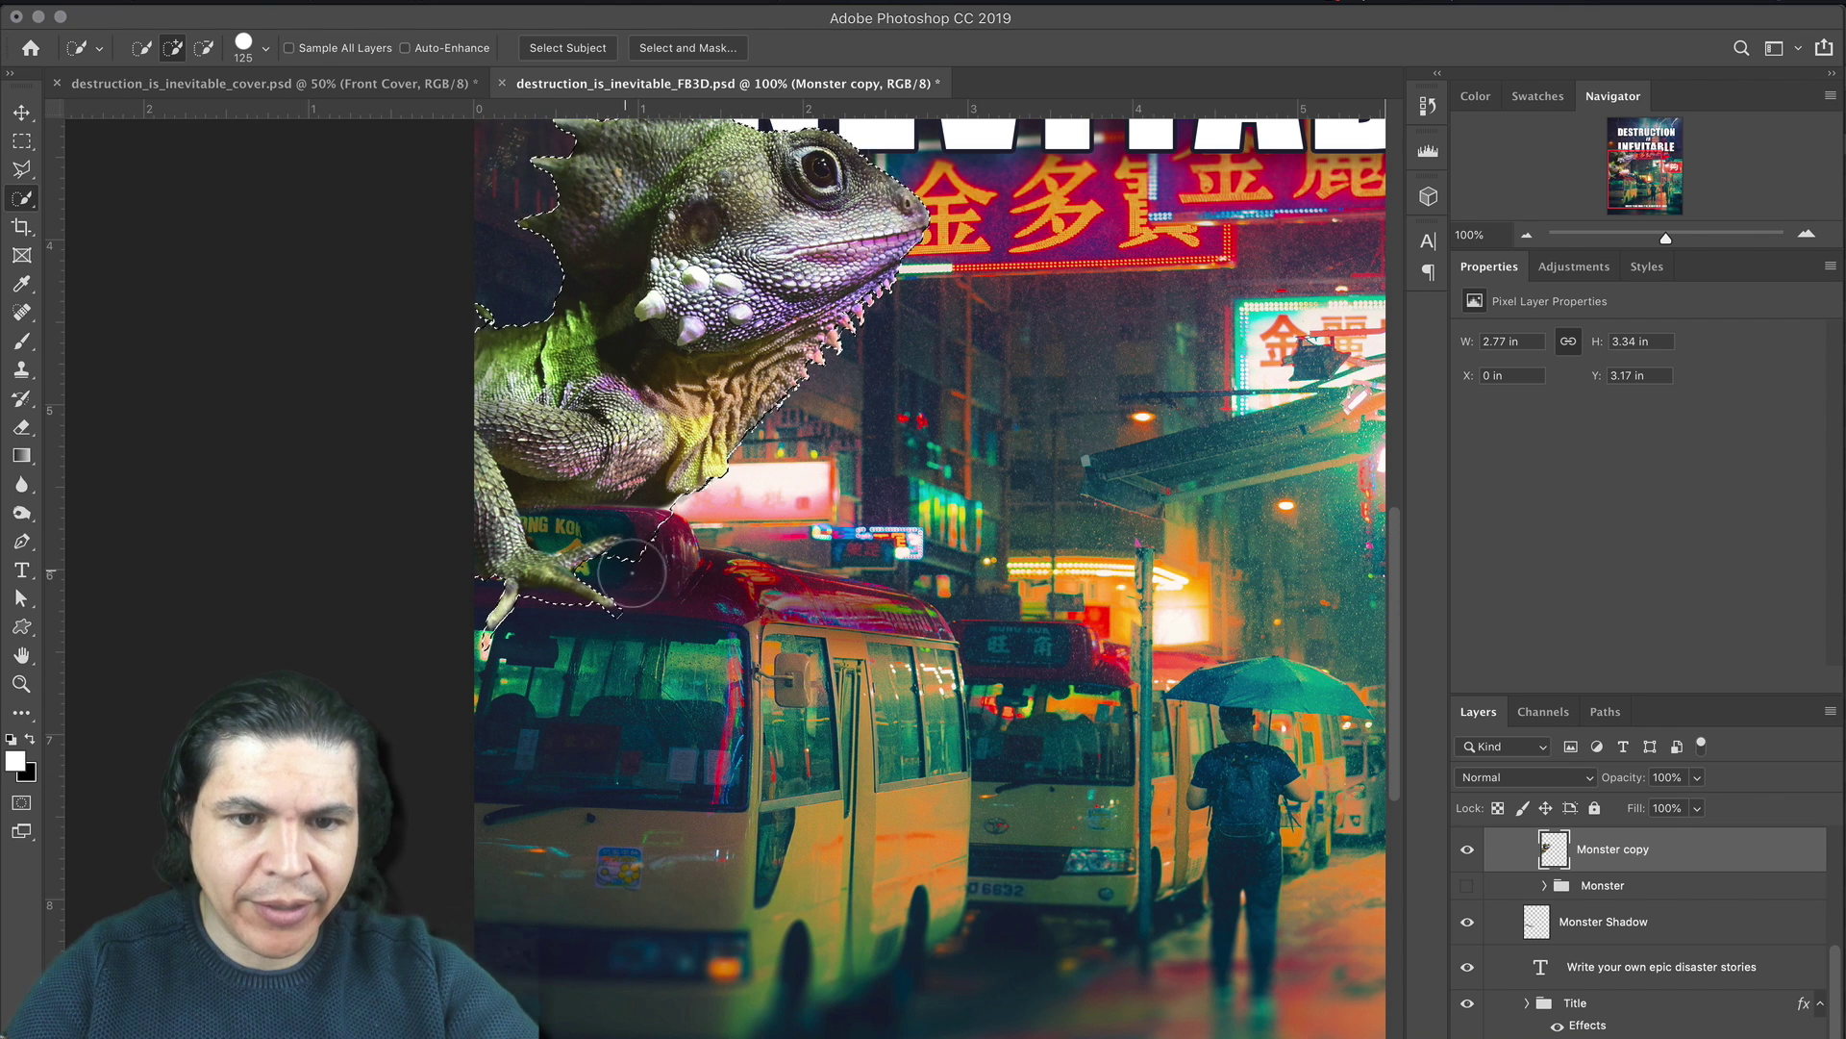
pyautogui.press('z')
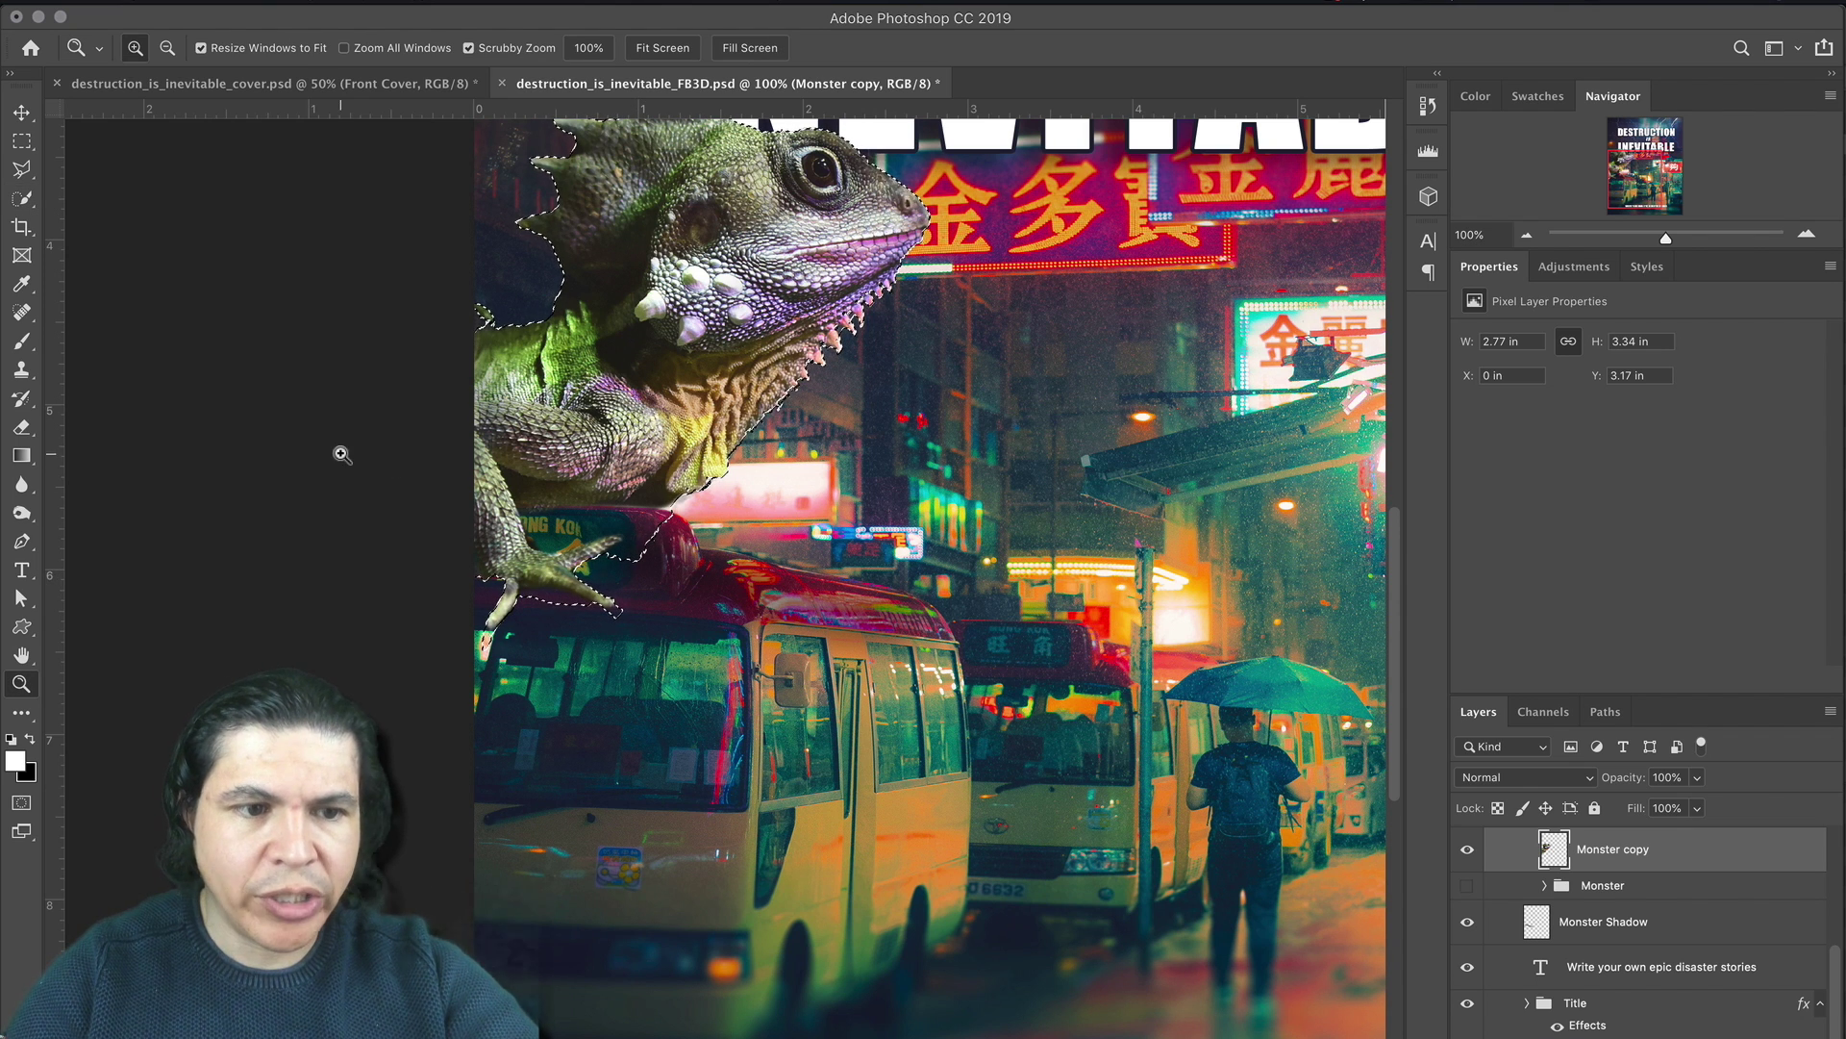
pyautogui.click(21, 543)
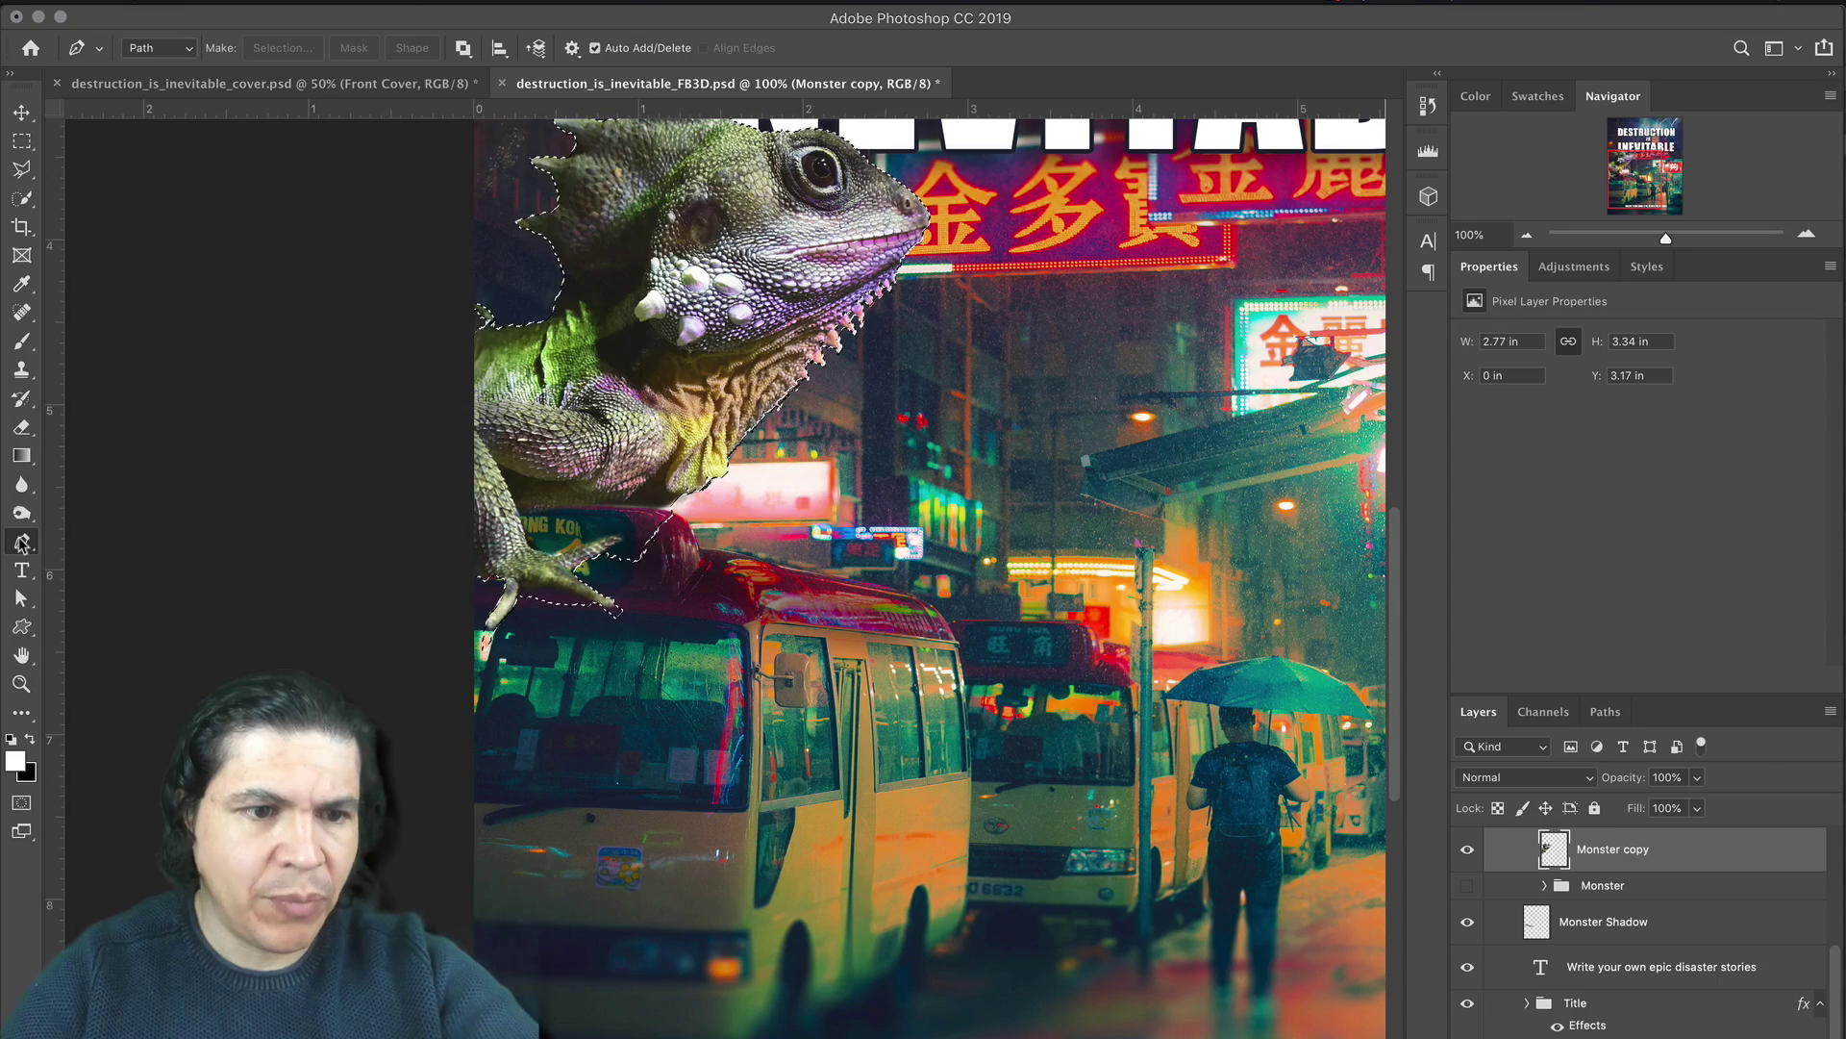
pyautogui.rightClick(21, 542)
pyautogui.click(85, 540)
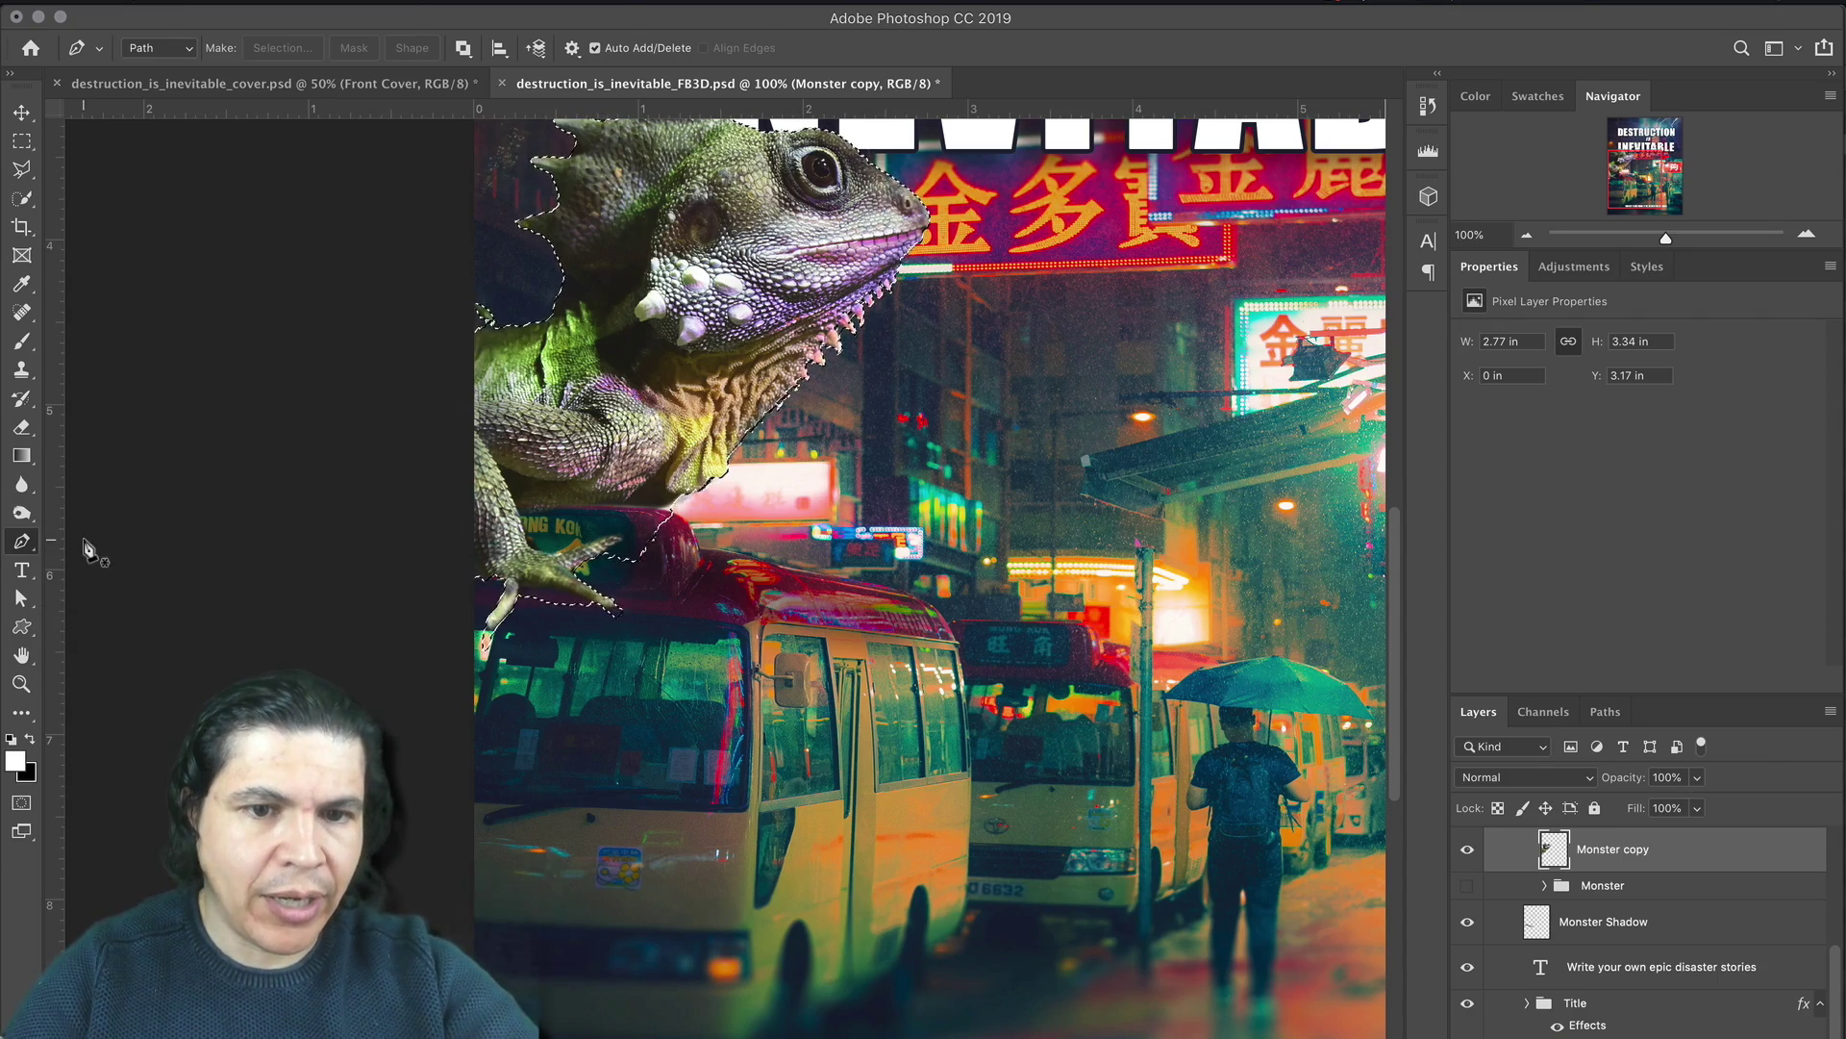
pyautogui.press('z')
pyautogui.moveTo(611, 510); pyautogui.dragTo(668, 511)
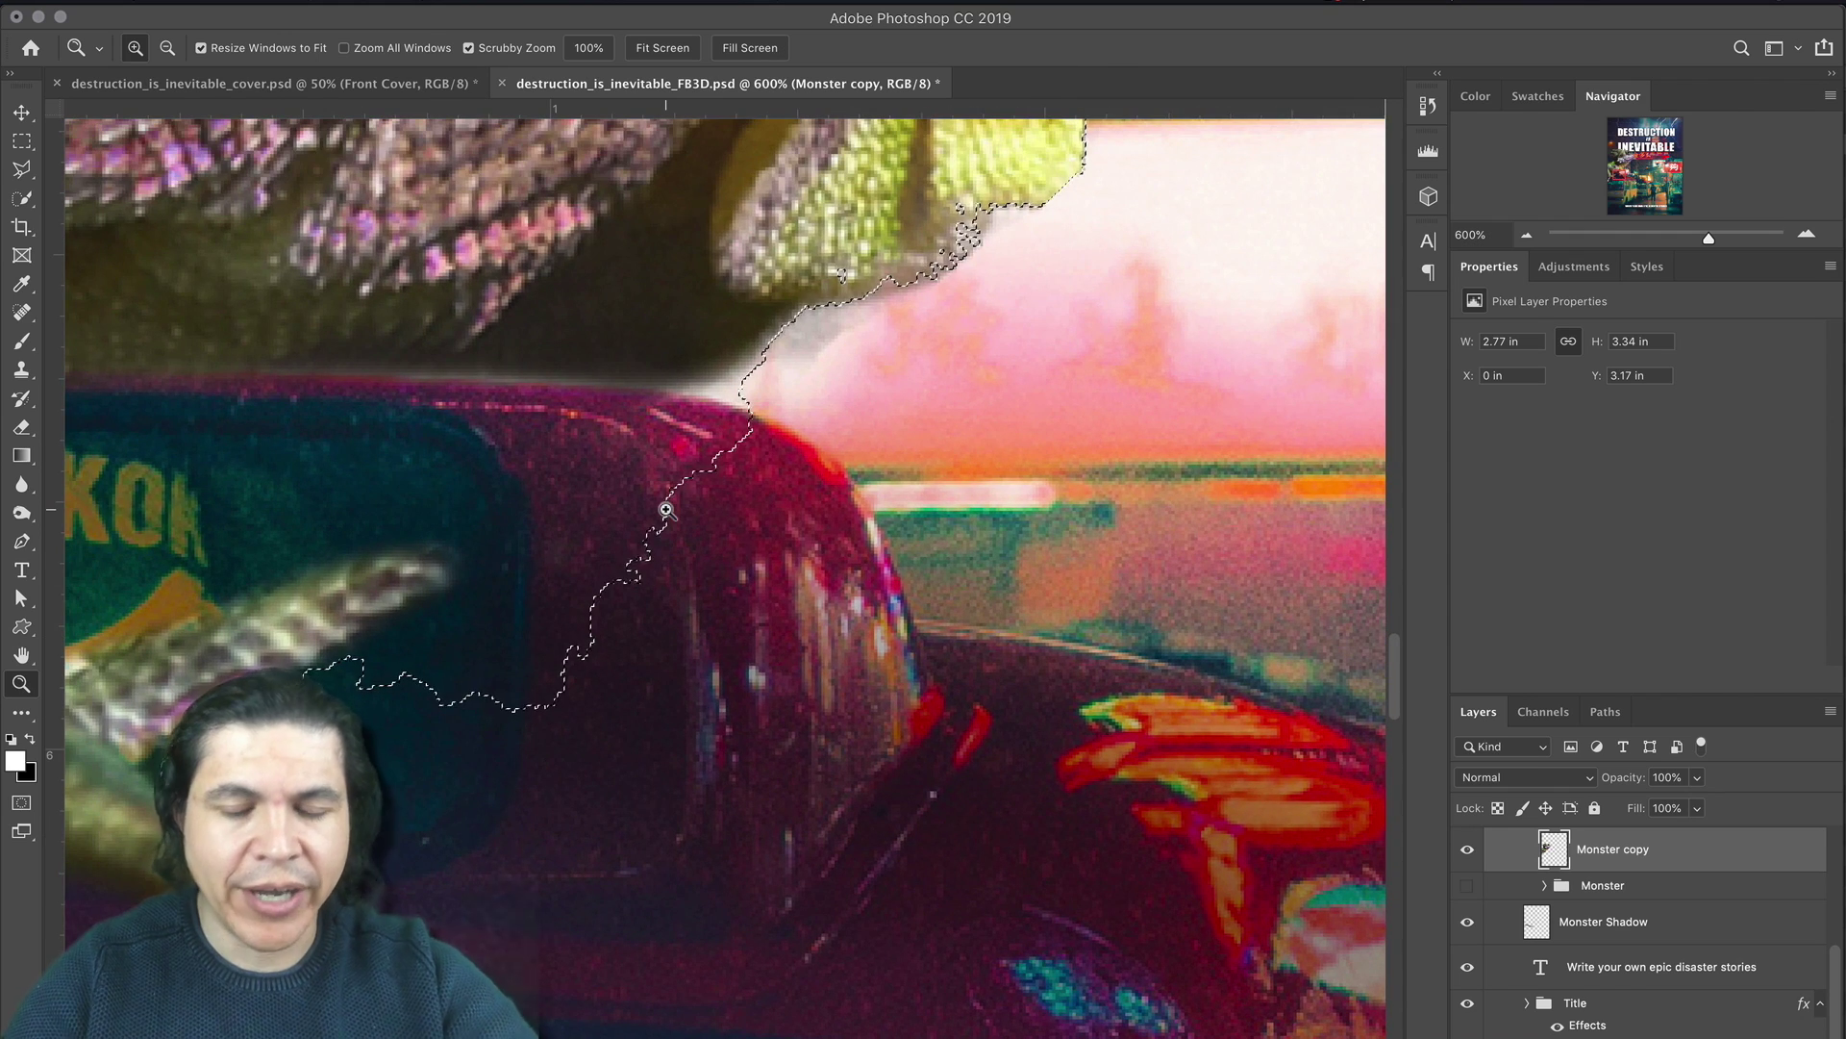
pyautogui.press('p')
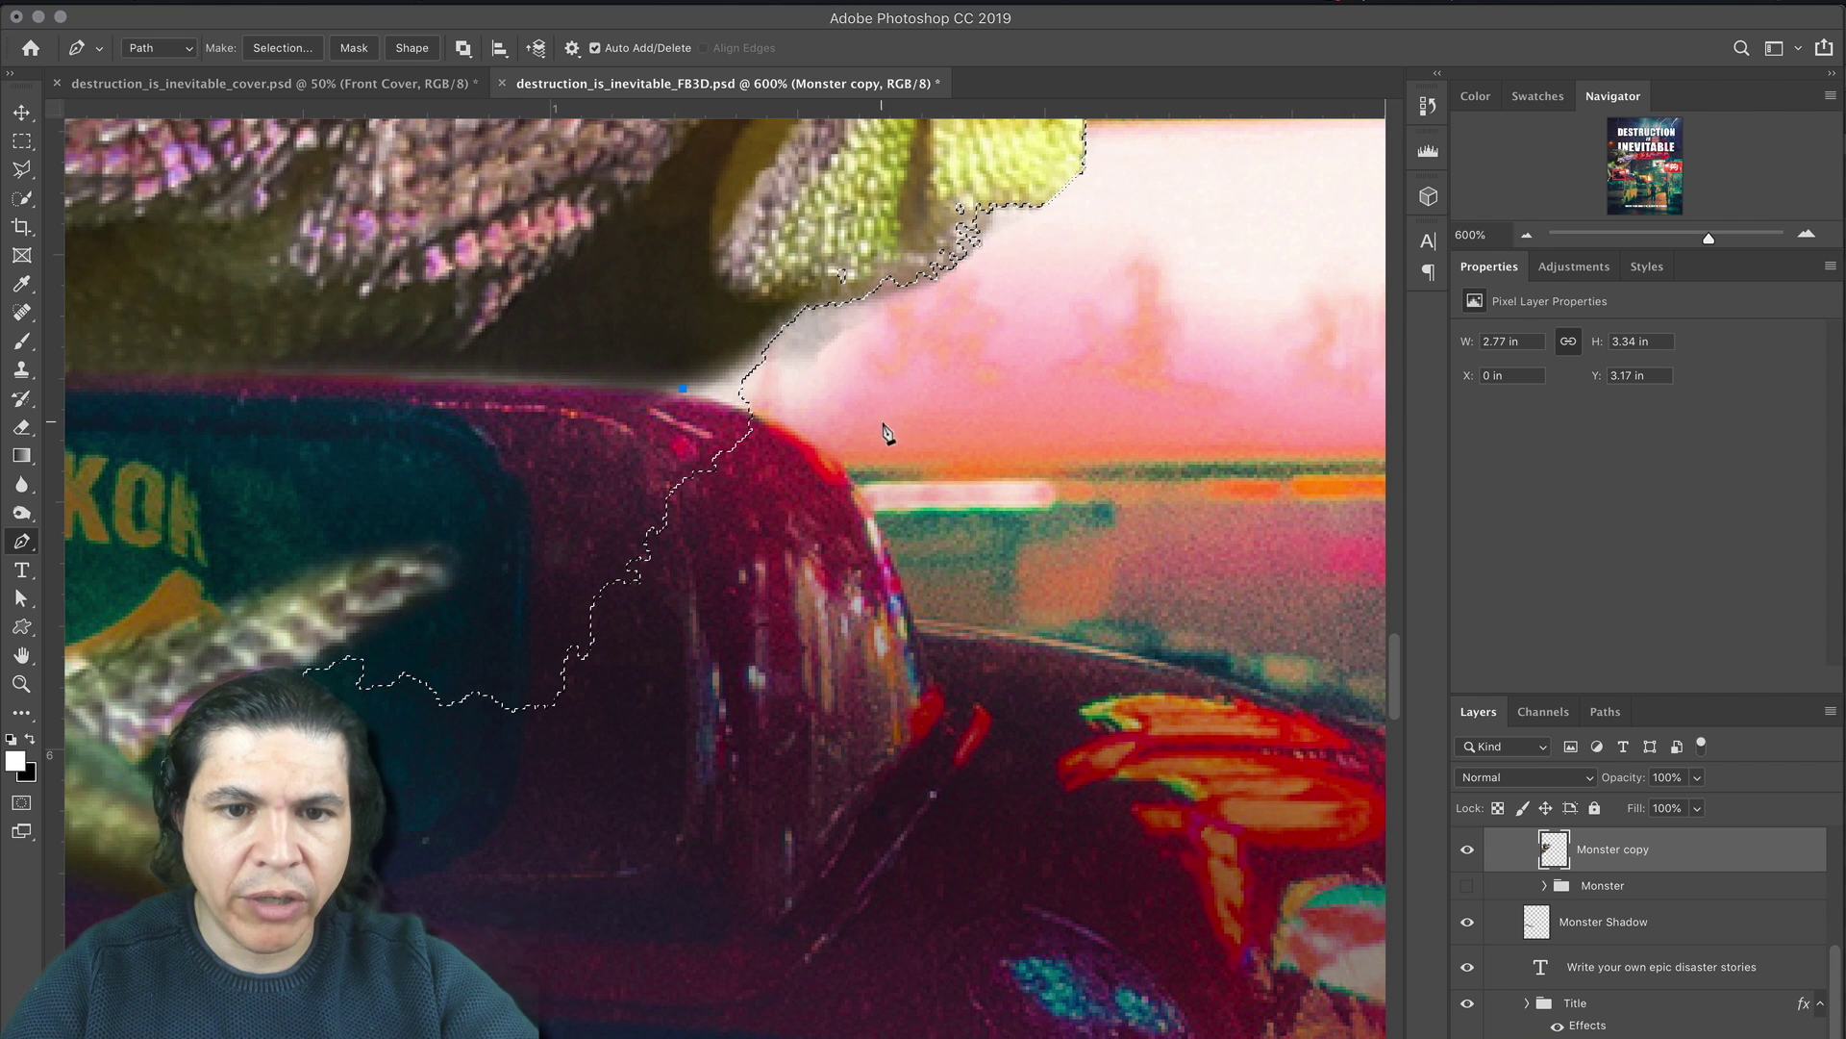
pyautogui.moveTo(828, 451); pyautogui.dragTo(869, 497)
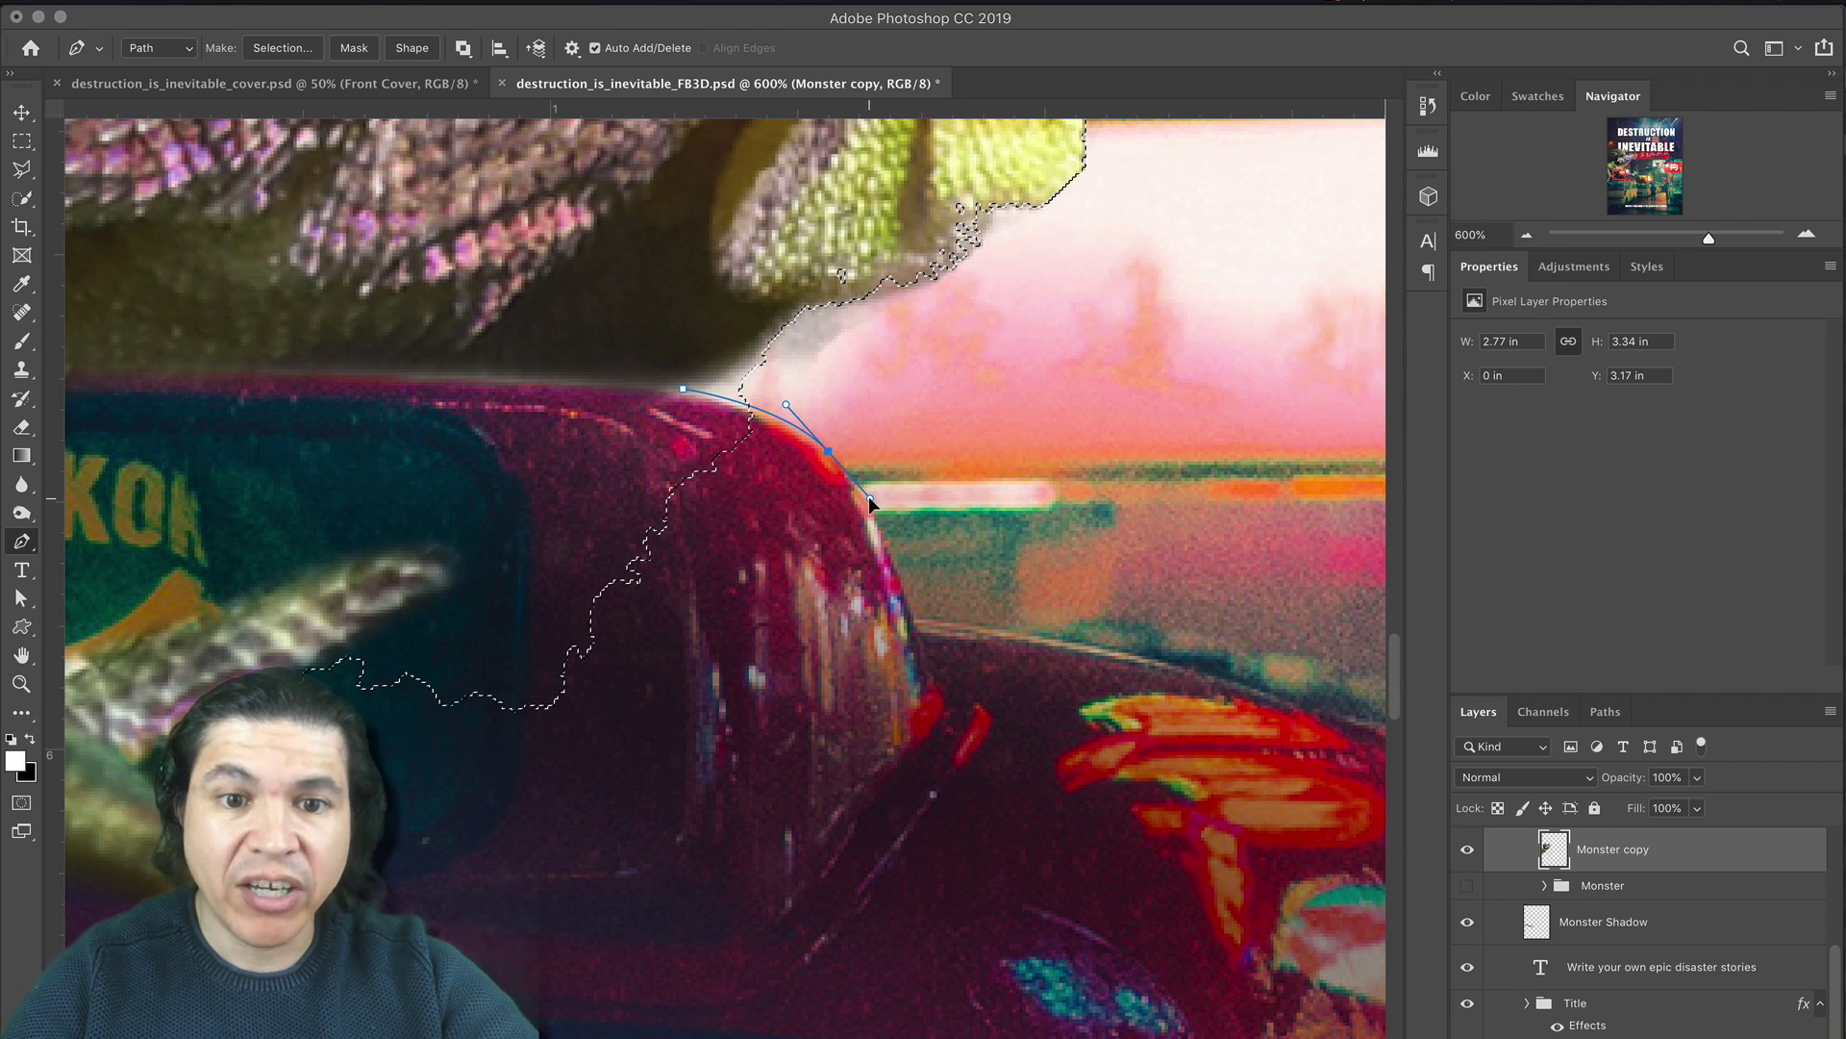
pyautogui.click(913, 623)
# Step: Continue the path along the top edge of the bus roof and around its rounded far corner
pyautogui.hscroll(1, 912, 623)
pyautogui.hscroll(5, 866, 625)
pyautogui.scroll(-2, 865, 625)
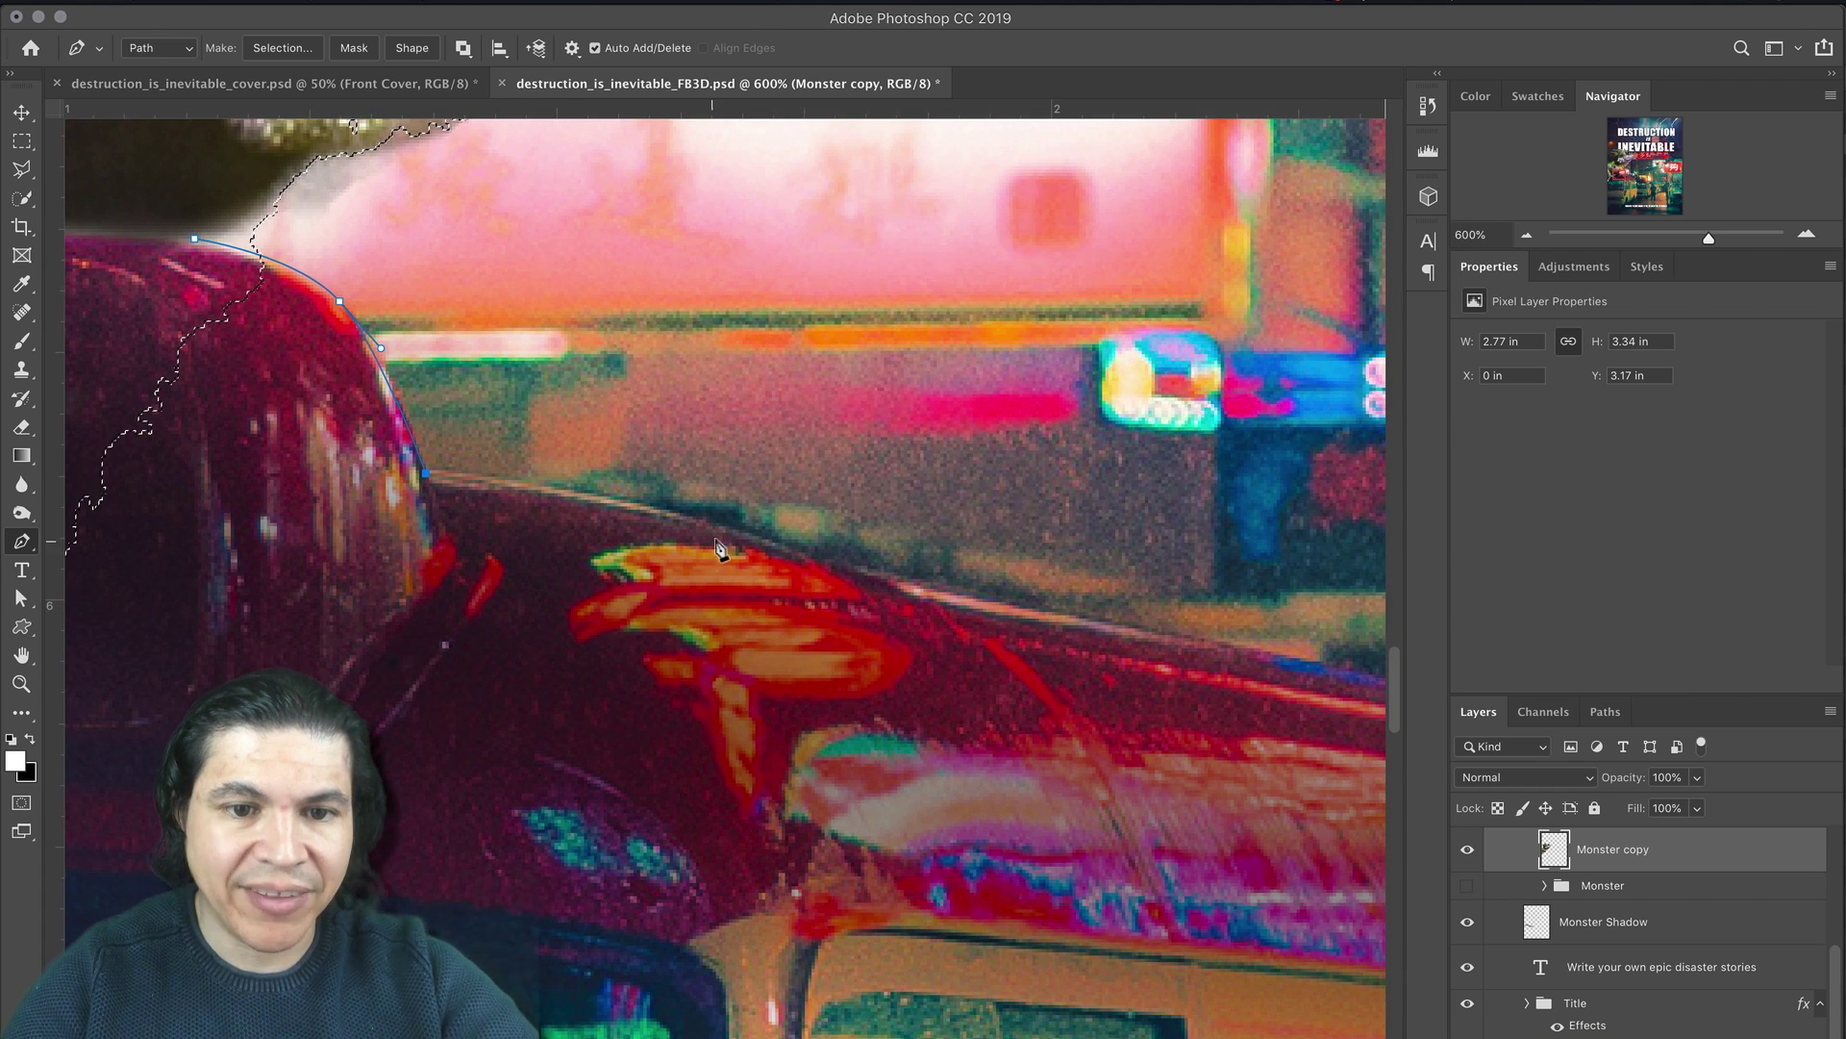
pyautogui.moveTo(729, 528); pyautogui.dragTo(748, 538)
pyautogui.moveTo(999, 602); pyautogui.dragTo(1047, 608)
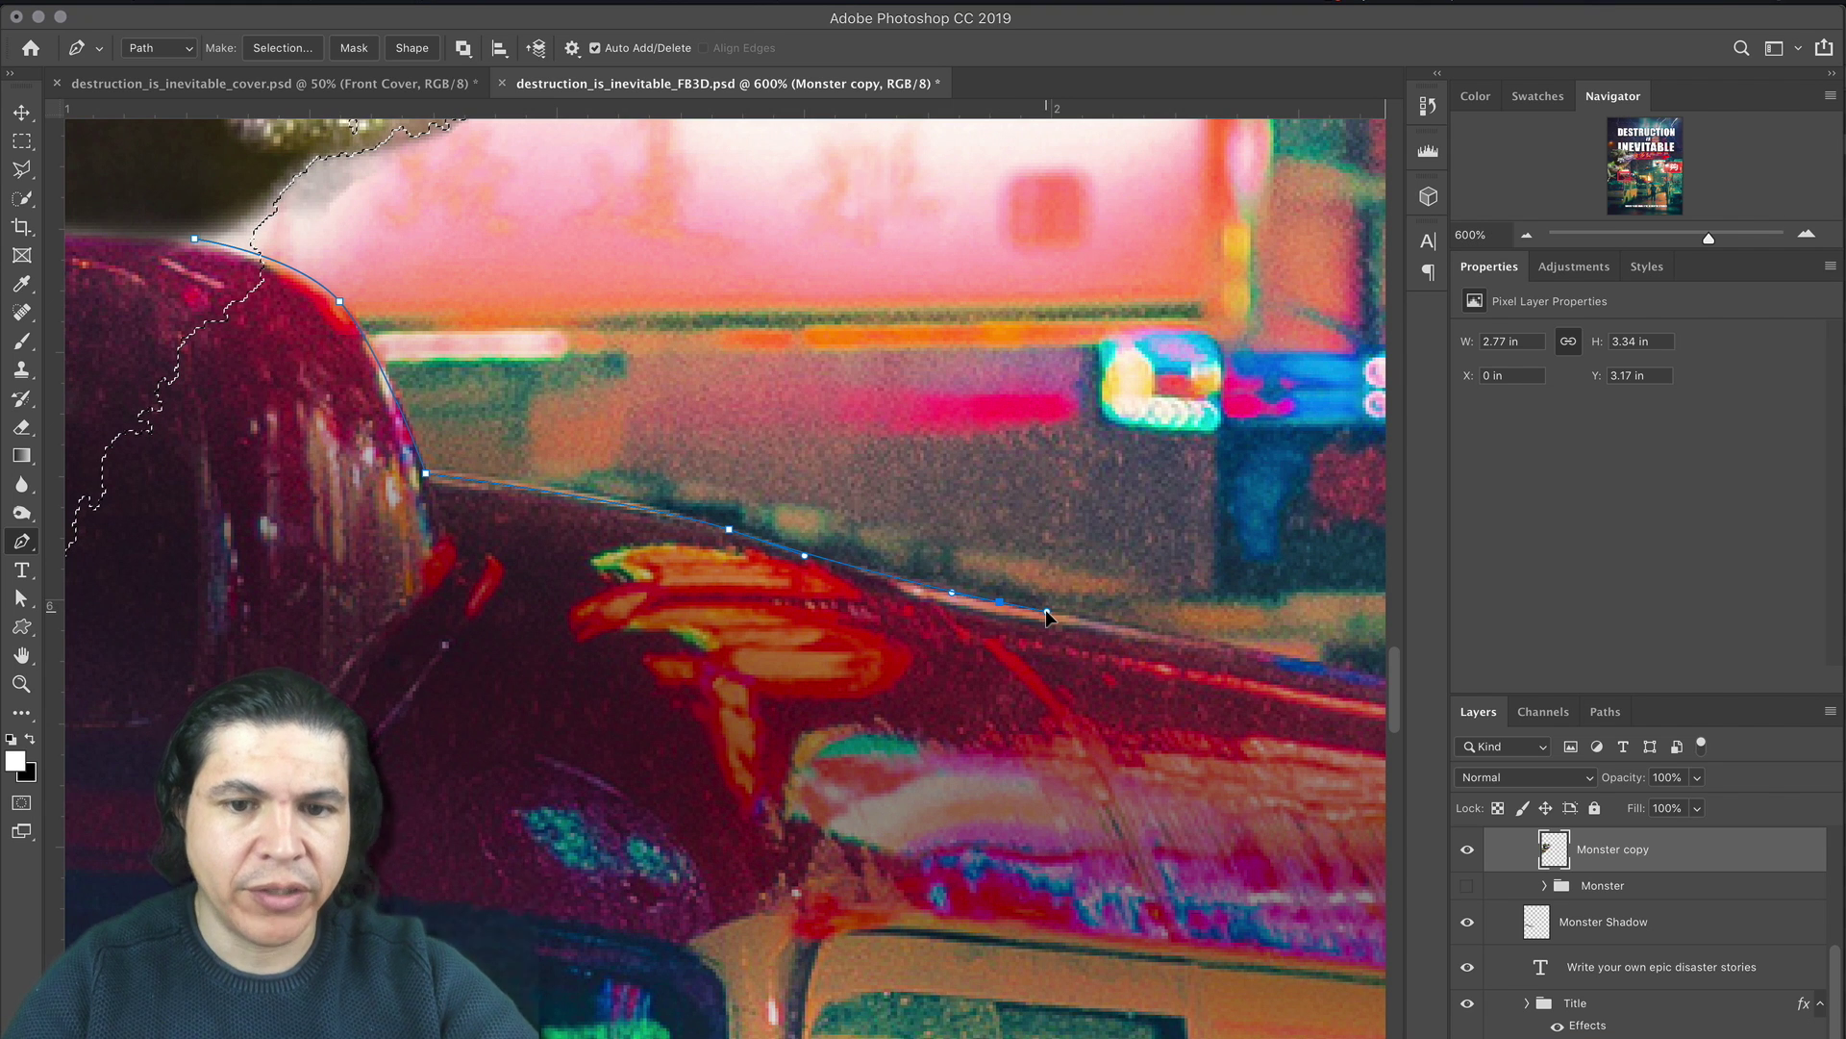
pyautogui.hscroll(9, 1046, 614)
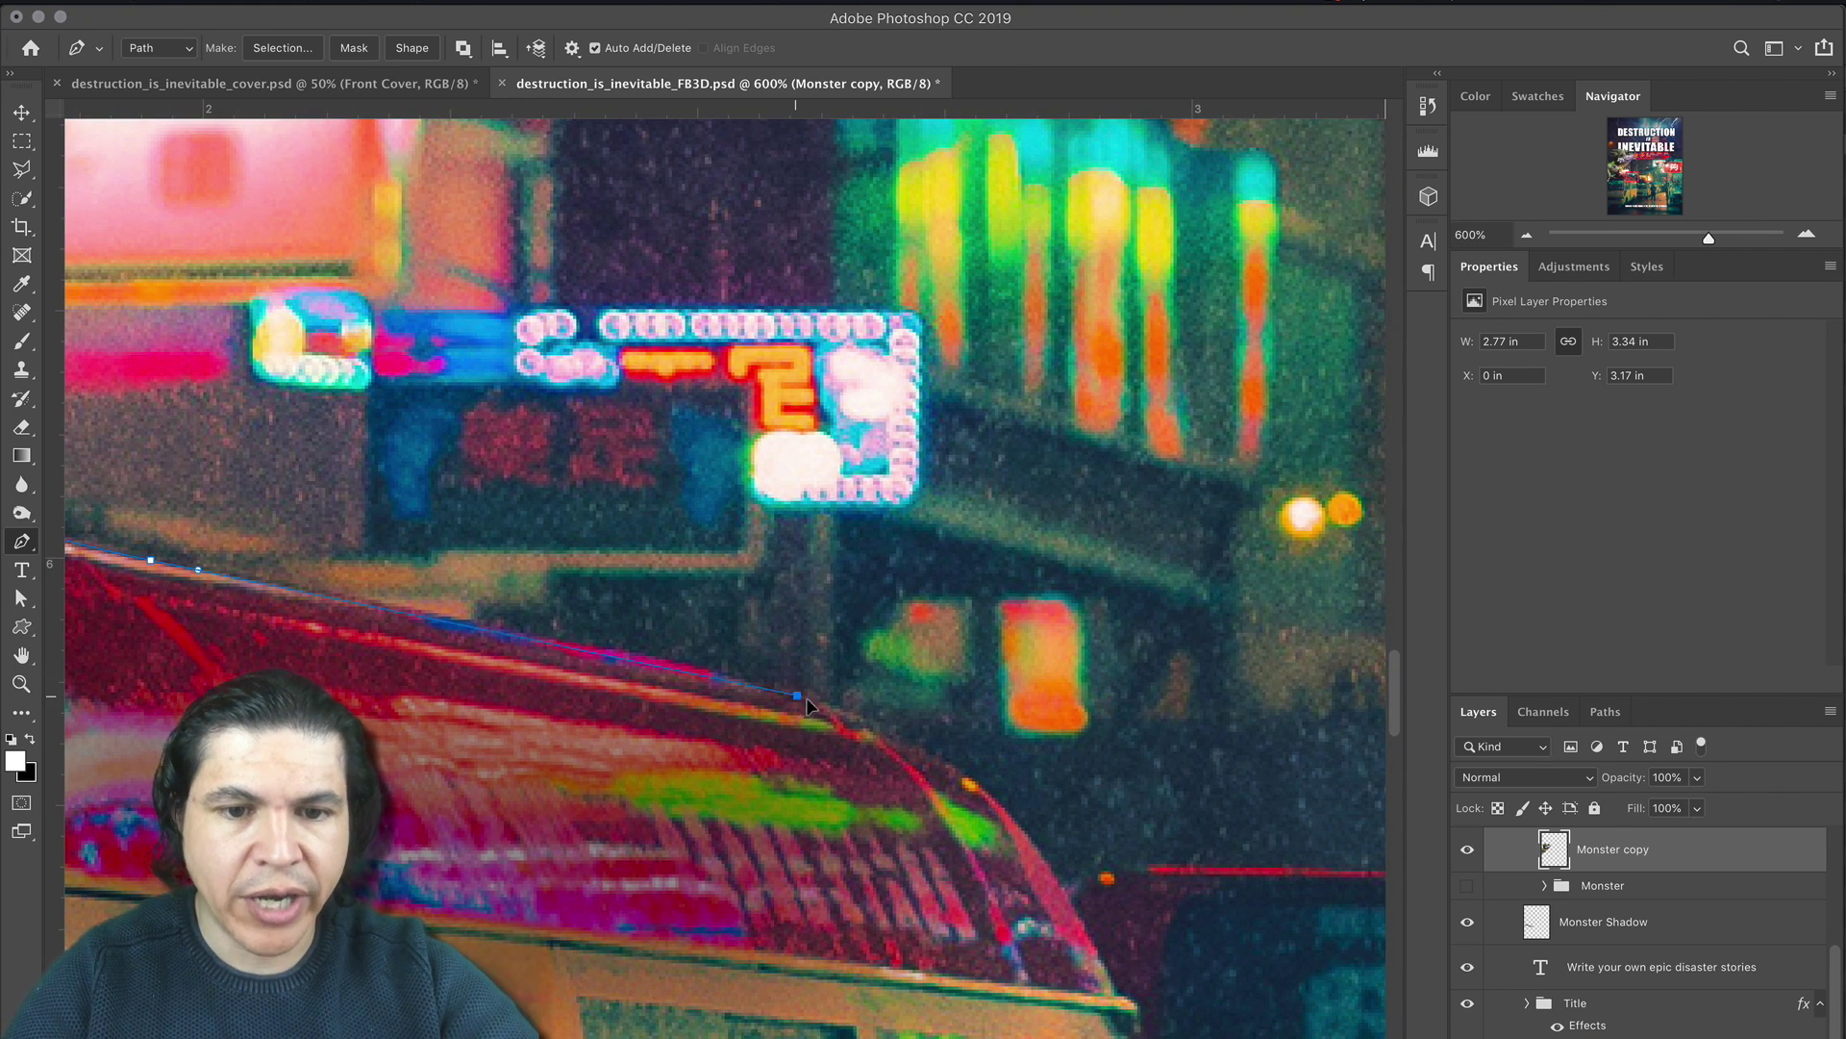
pyautogui.moveTo(989, 793); pyautogui.dragTo(1024, 834)
pyautogui.scroll(-4, 1042, 803)
pyautogui.hscroll(2, 1042, 803)
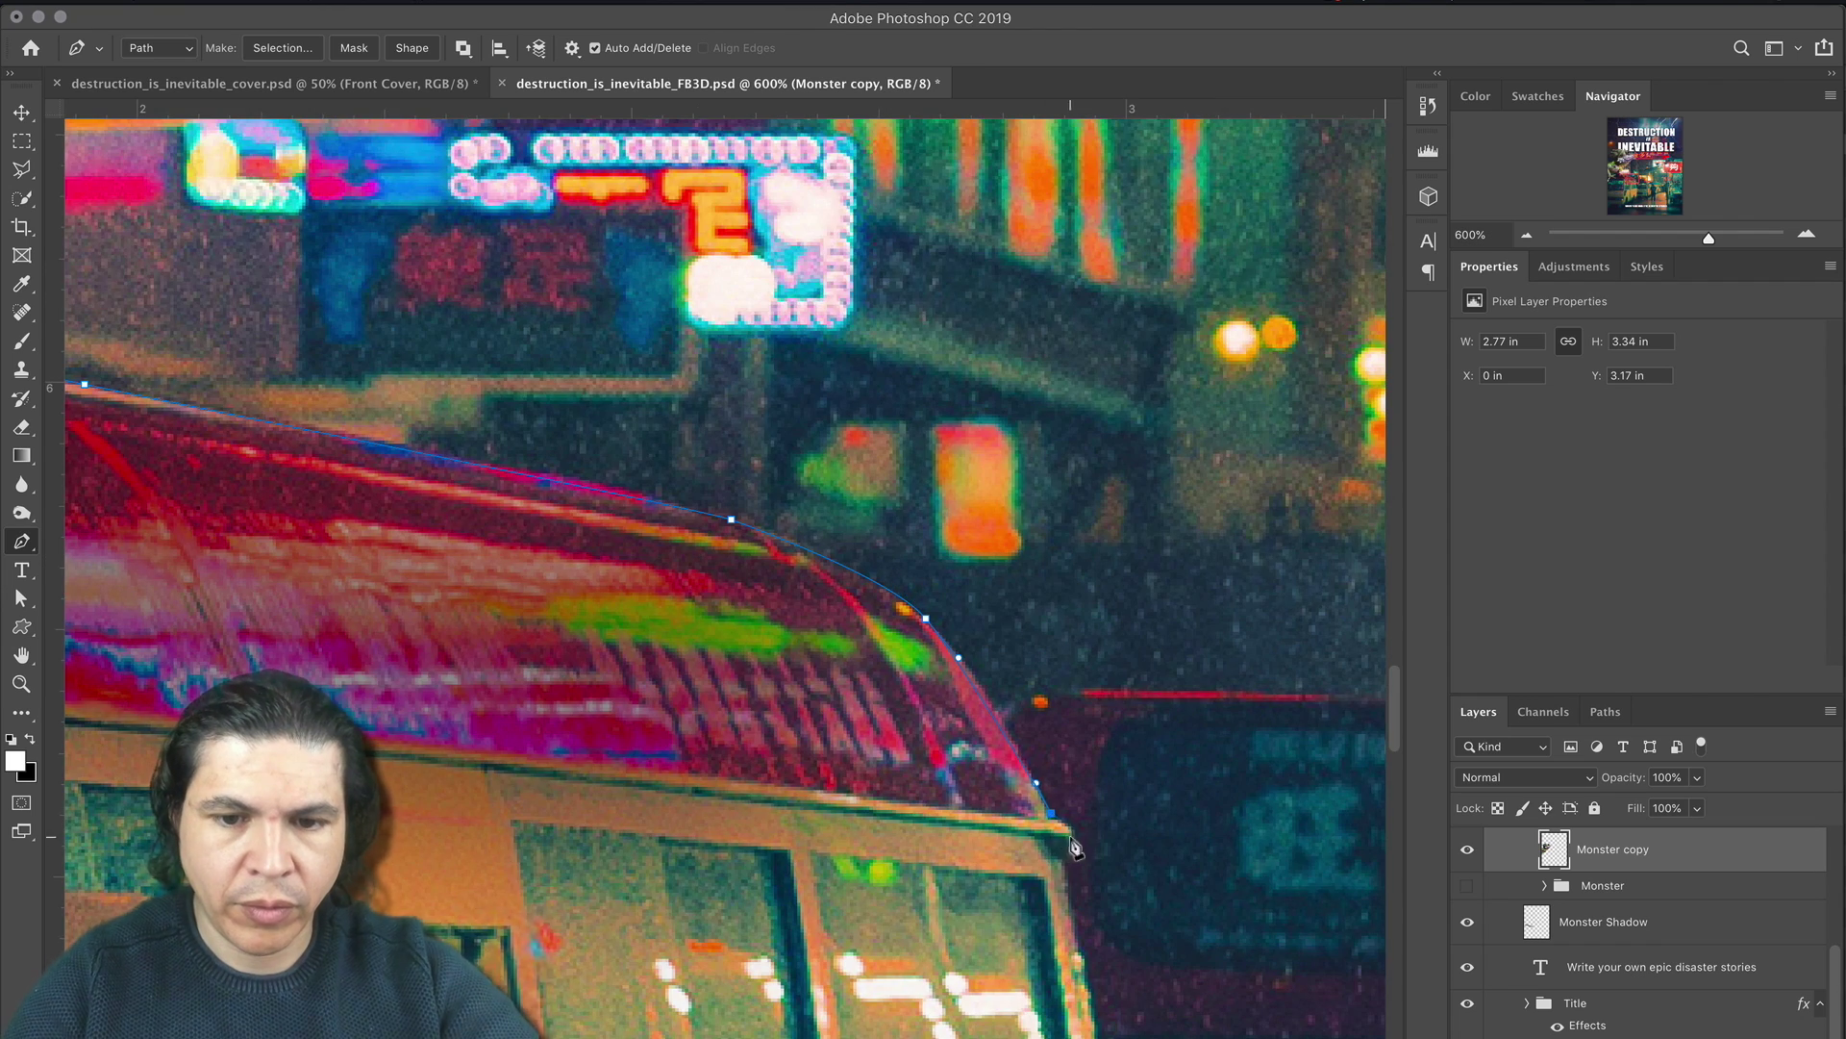
# Step: Extend the path down the far vertical edge of the bus body
pyautogui.scroll(-9, 1070, 839)
pyautogui.moveTo(1142, 620); pyautogui.dragTo(1152, 792)
pyautogui.scroll(-7, 1152, 792)
pyautogui.moveTo(1124, 721); pyautogui.dragTo(1113, 852)
# Step: Continue the path around the curved lower rear corner of the foreground bus and down toward its underside
pyautogui.scroll(-4, 1113, 852)
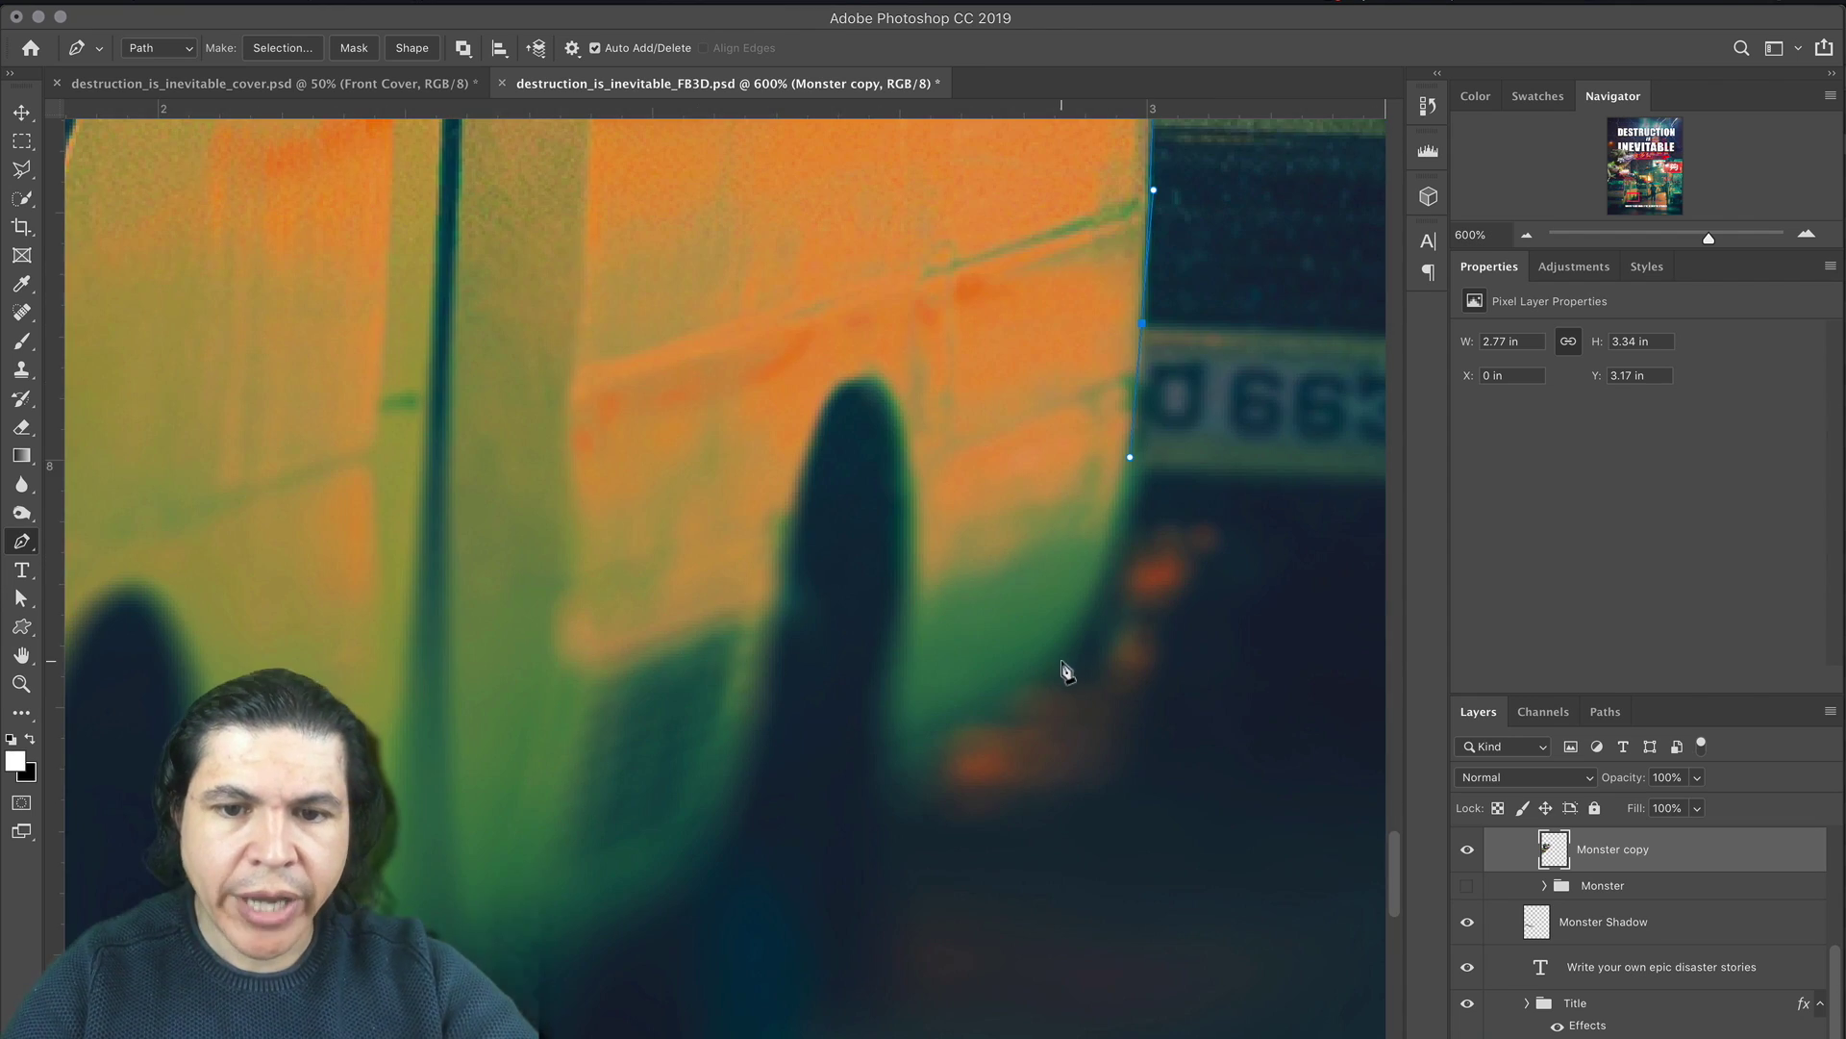
pyautogui.moveTo(1059, 660); pyautogui.dragTo(1040, 680)
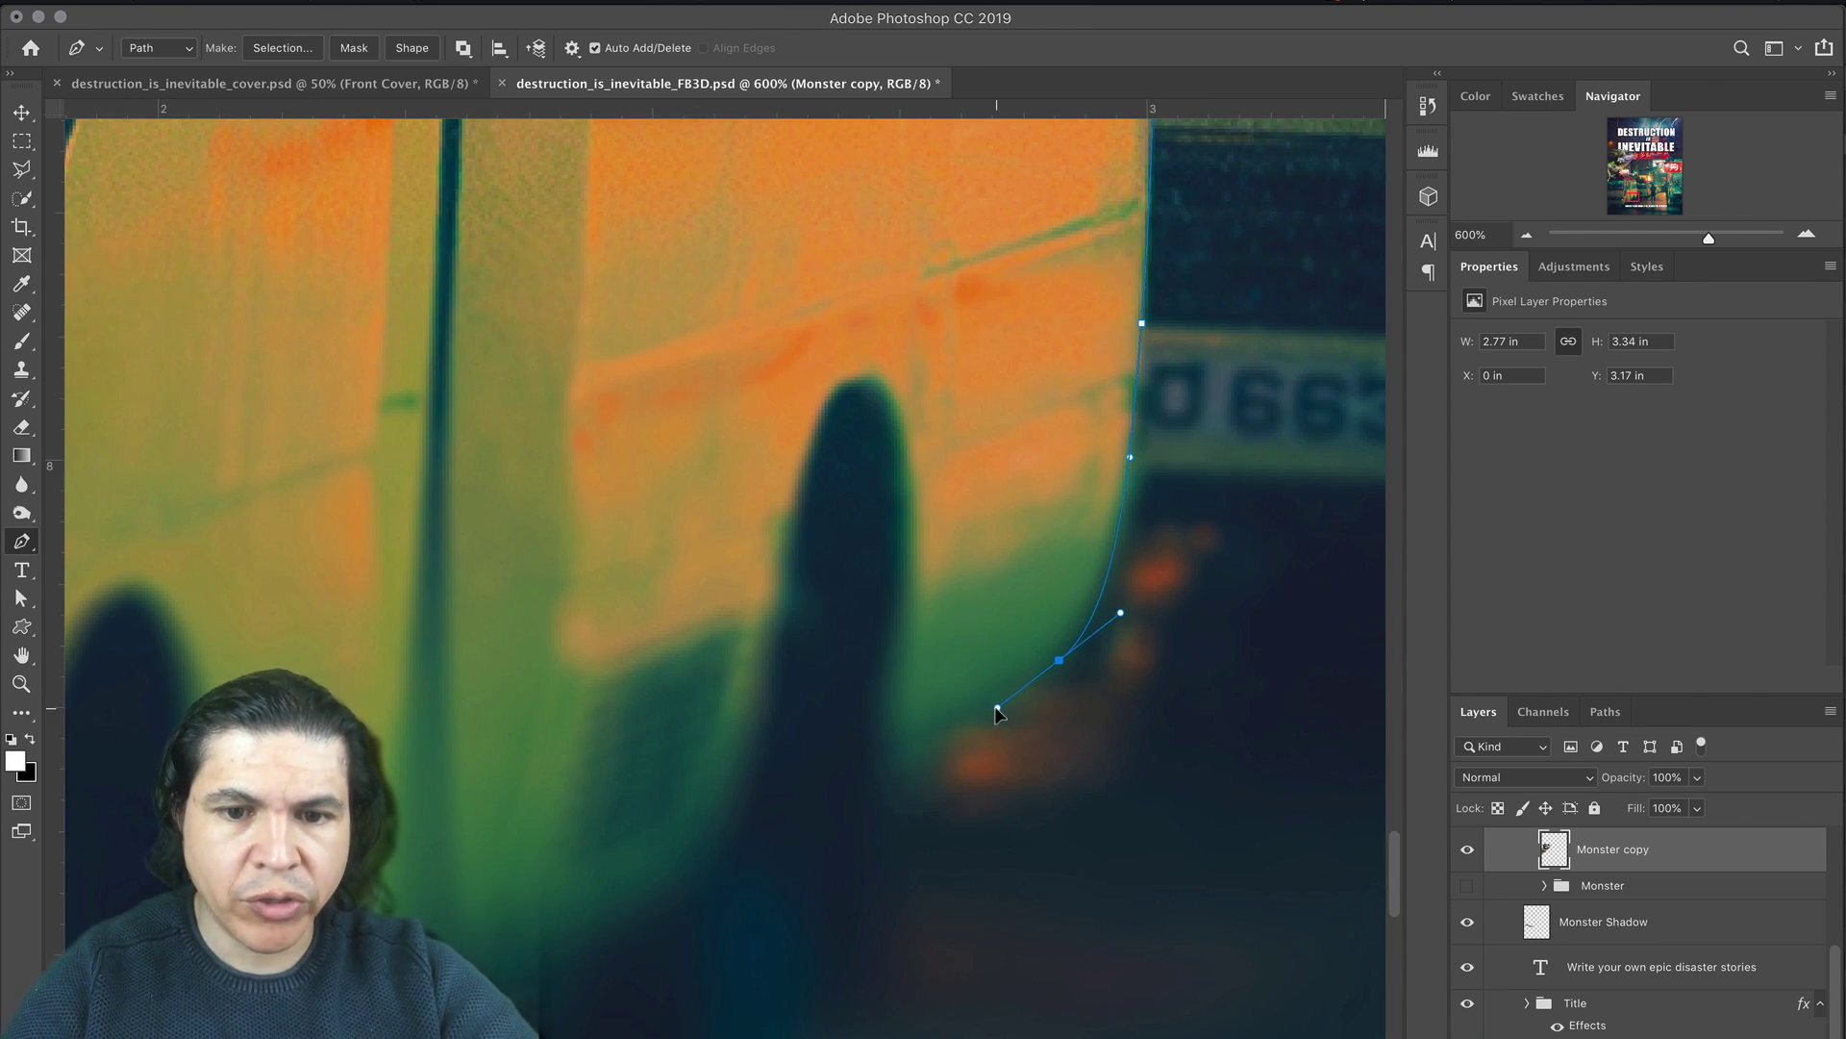
pyautogui.scroll(-8, 997, 713)
pyautogui.hscroll(2, 998, 712)
pyautogui.moveTo(1013, 534); pyautogui.dragTo(1000, 574)
pyautogui.scroll(-2, 995, 594)
pyautogui.hscroll(-2, 995, 594)
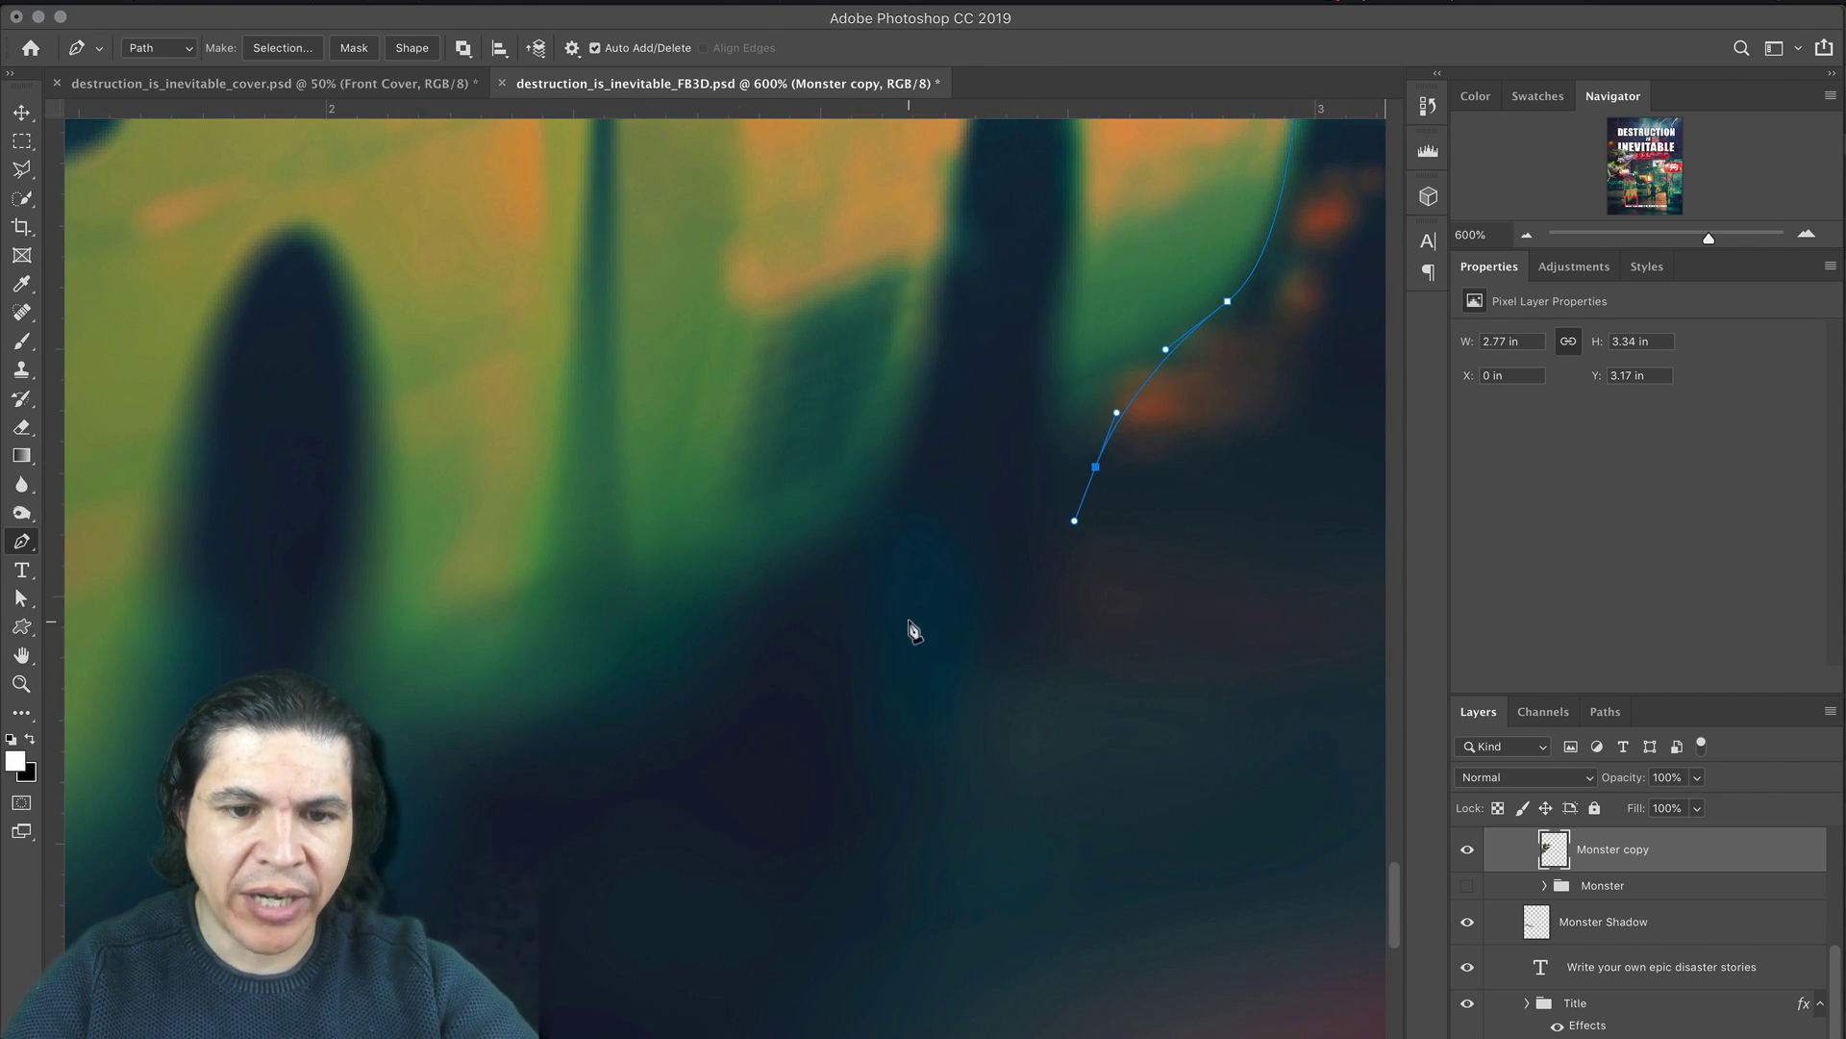
# Step: Extend the path along the shadowed underside of the bus, past the front wheel, to below the front bumper
pyautogui.moveTo(910, 622); pyautogui.dragTo(825, 663)
pyautogui.scroll(-3, 819, 670)
pyautogui.hscroll(-6, 818, 670)
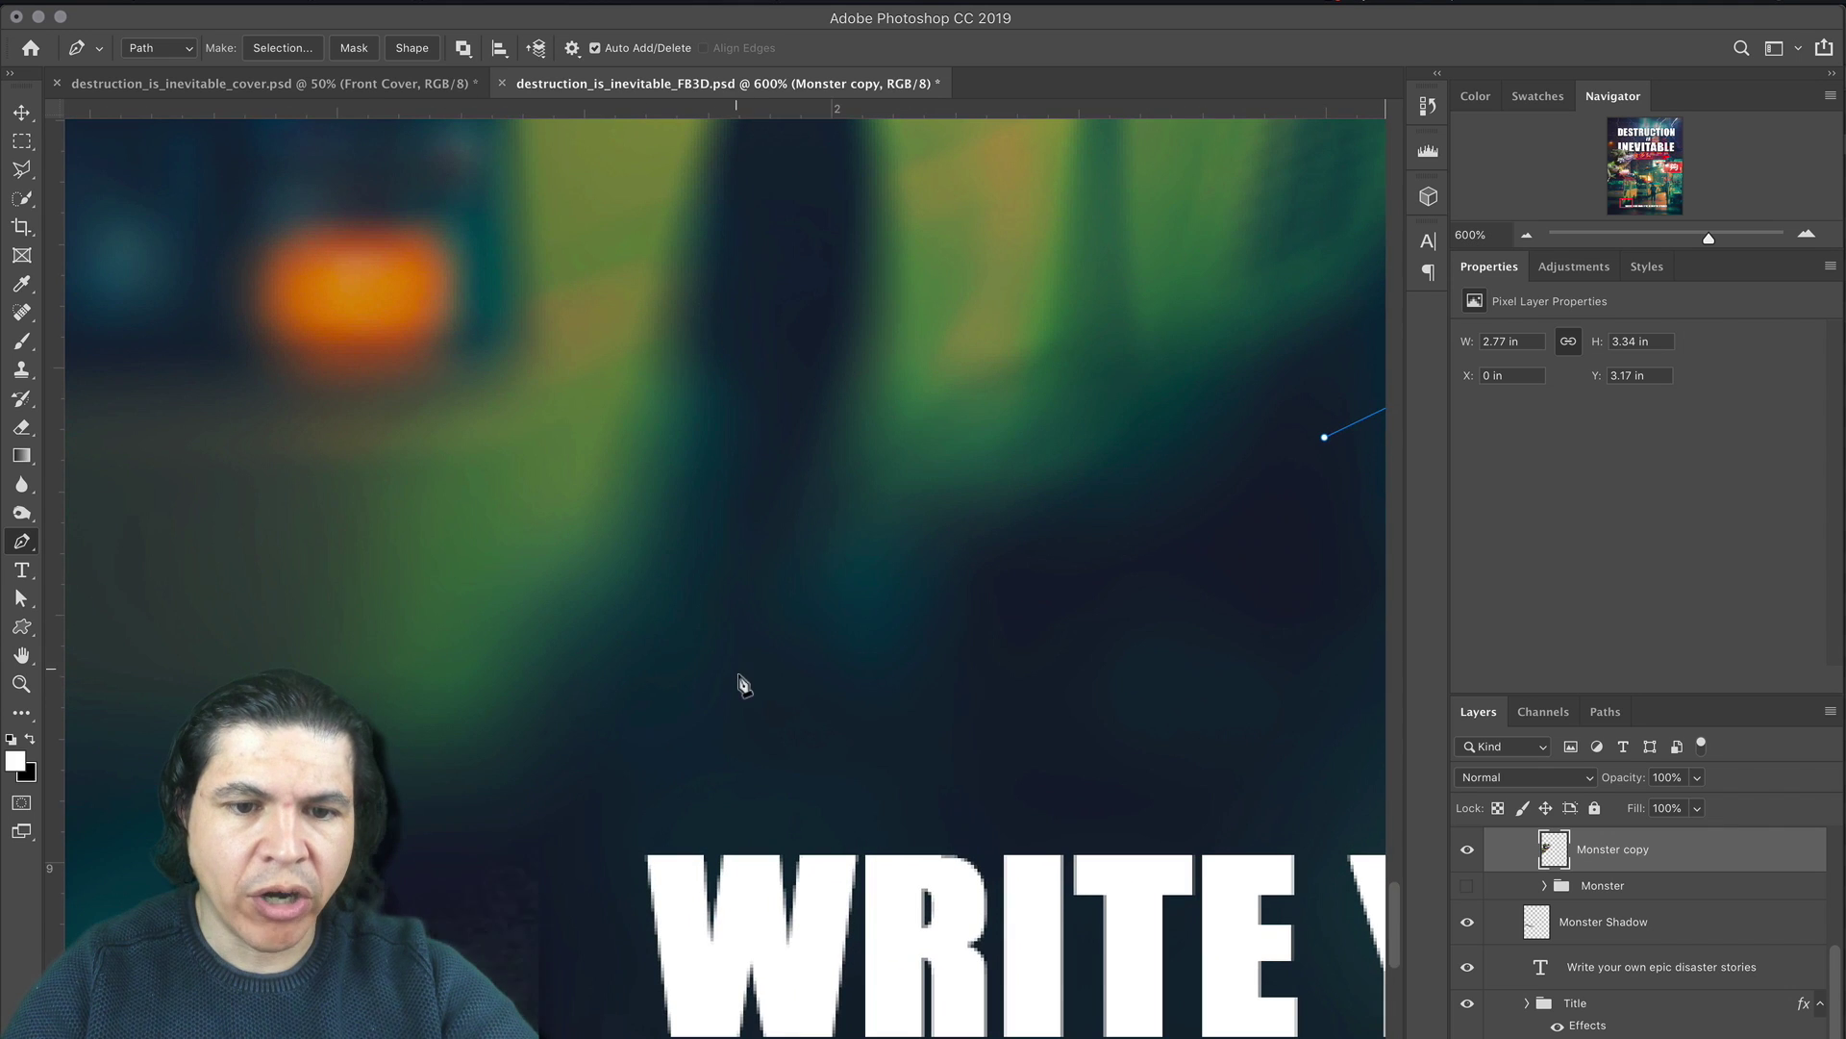
pyautogui.moveTo(748, 707); pyautogui.dragTo(639, 777)
pyautogui.hscroll(-6, 673, 742)
pyautogui.hscroll(-9, 641, 781)
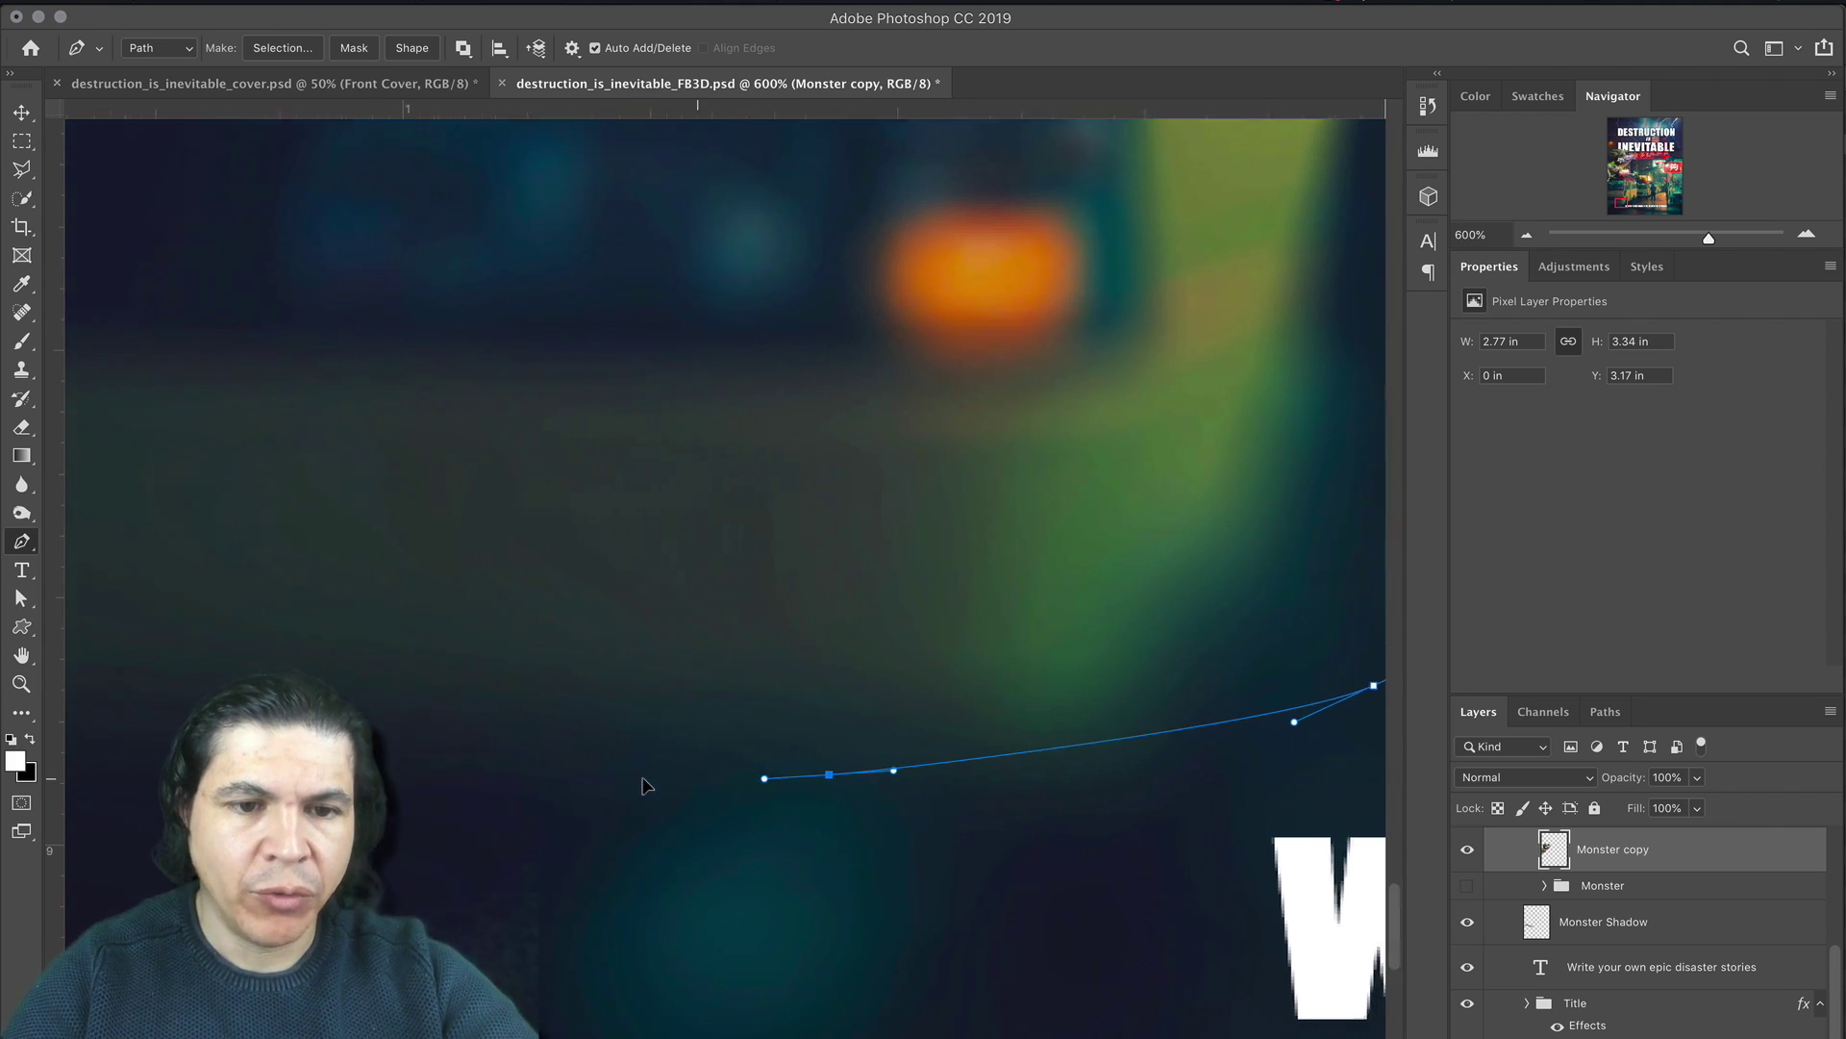
# Step: Carry the path outside the canvas beside the bus front, back up over the lizard's foot, and close it at the roof sign
pyautogui.press('z')
pyautogui.keyDown('alt'); pyautogui.click(642, 781); pyautogui.keyUp('alt')
pyautogui.keyDown('alt'); pyautogui.click(643, 781); pyautogui.keyUp('alt')
pyautogui.keyDown('alt'); pyautogui.click(643, 780); pyautogui.keyUp('alt')
pyautogui.keyDown('alt'); pyautogui.click(642, 780); pyautogui.keyUp('alt')
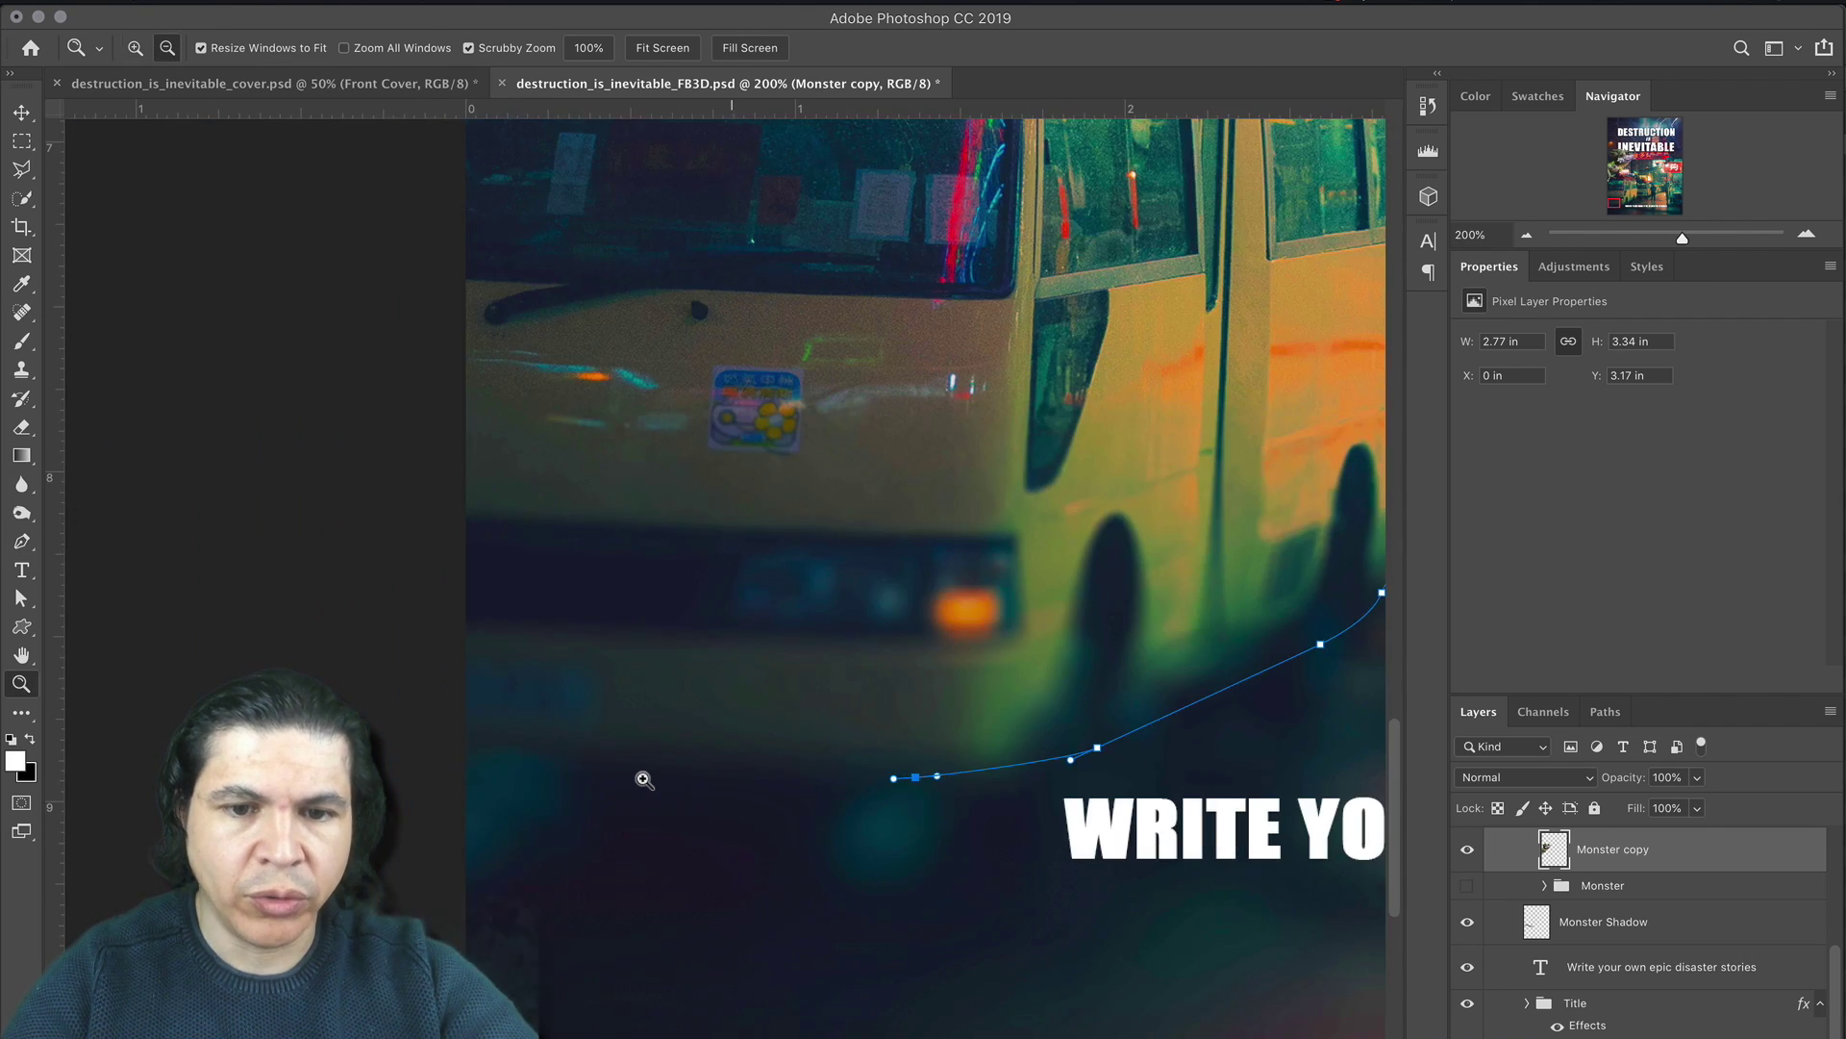
pyautogui.press('p')
pyautogui.scroll(8, 642, 781)
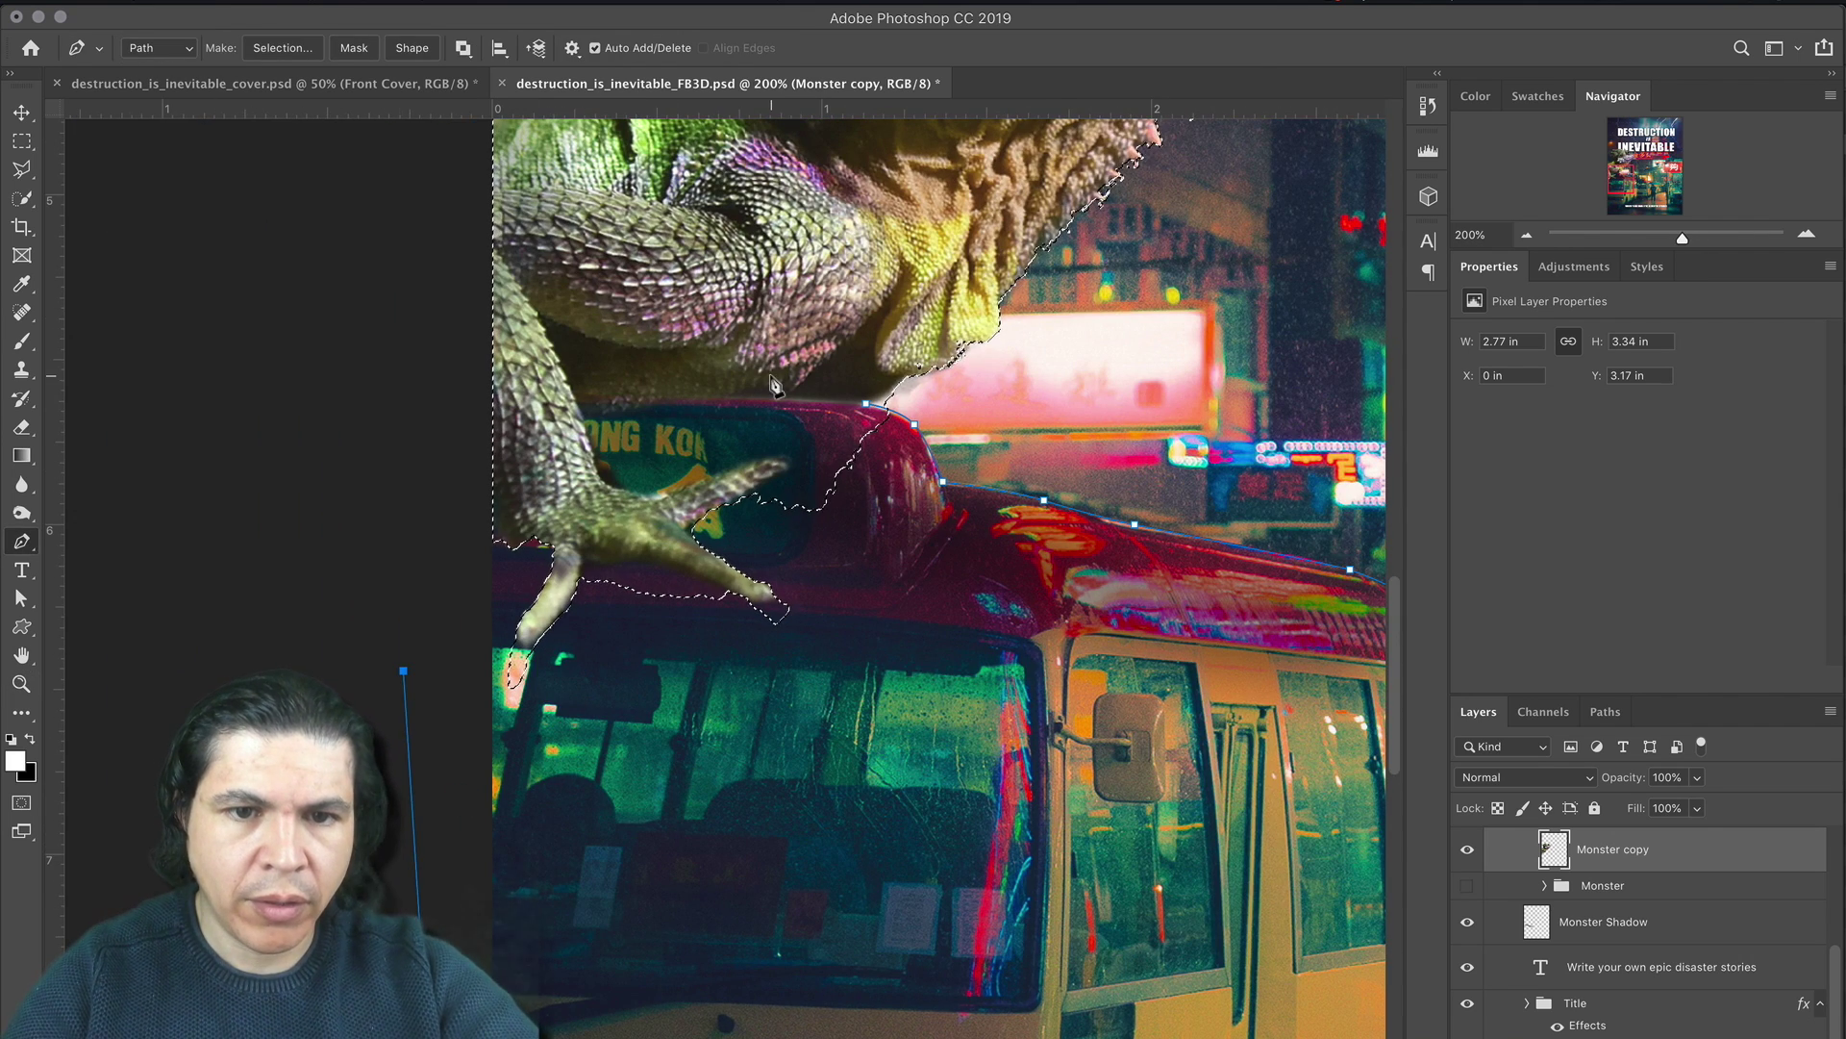
pyautogui.click(801, 377)
pyautogui.click(866, 403)
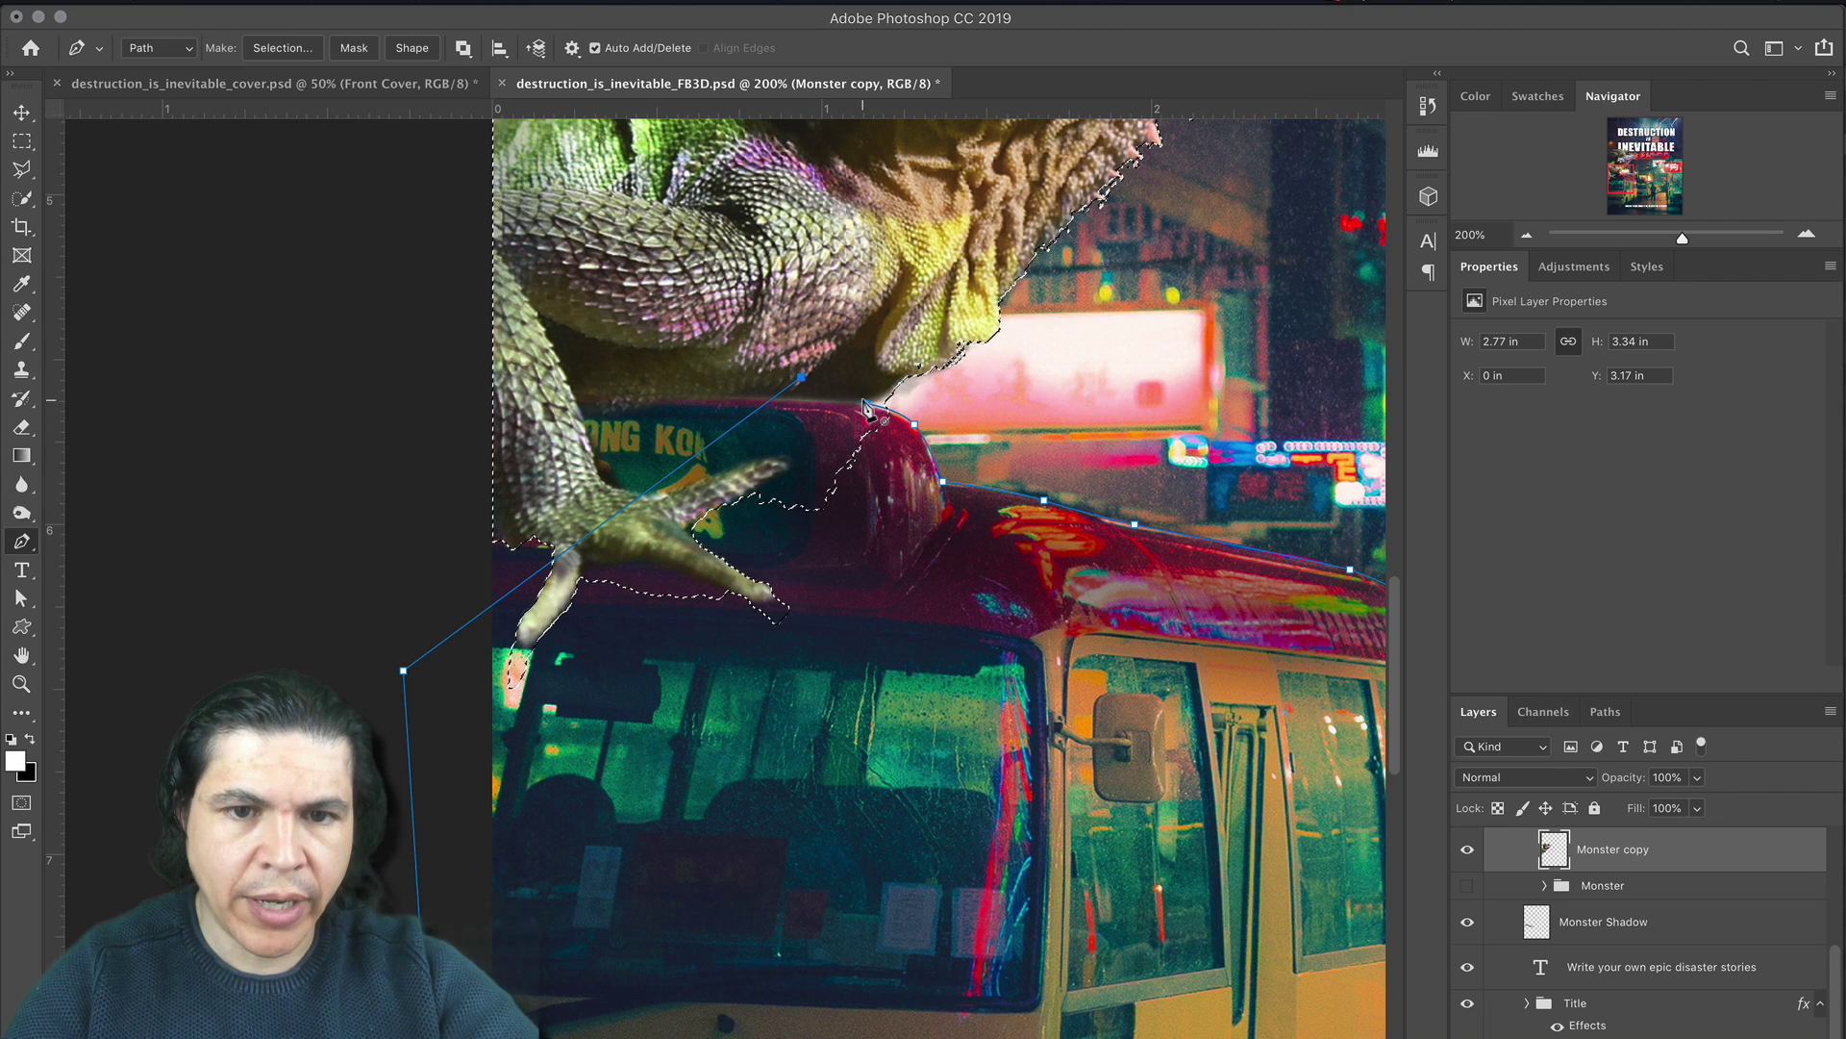
# Step: Load the bus Work Path as a selection
pyautogui.click(1605, 711)
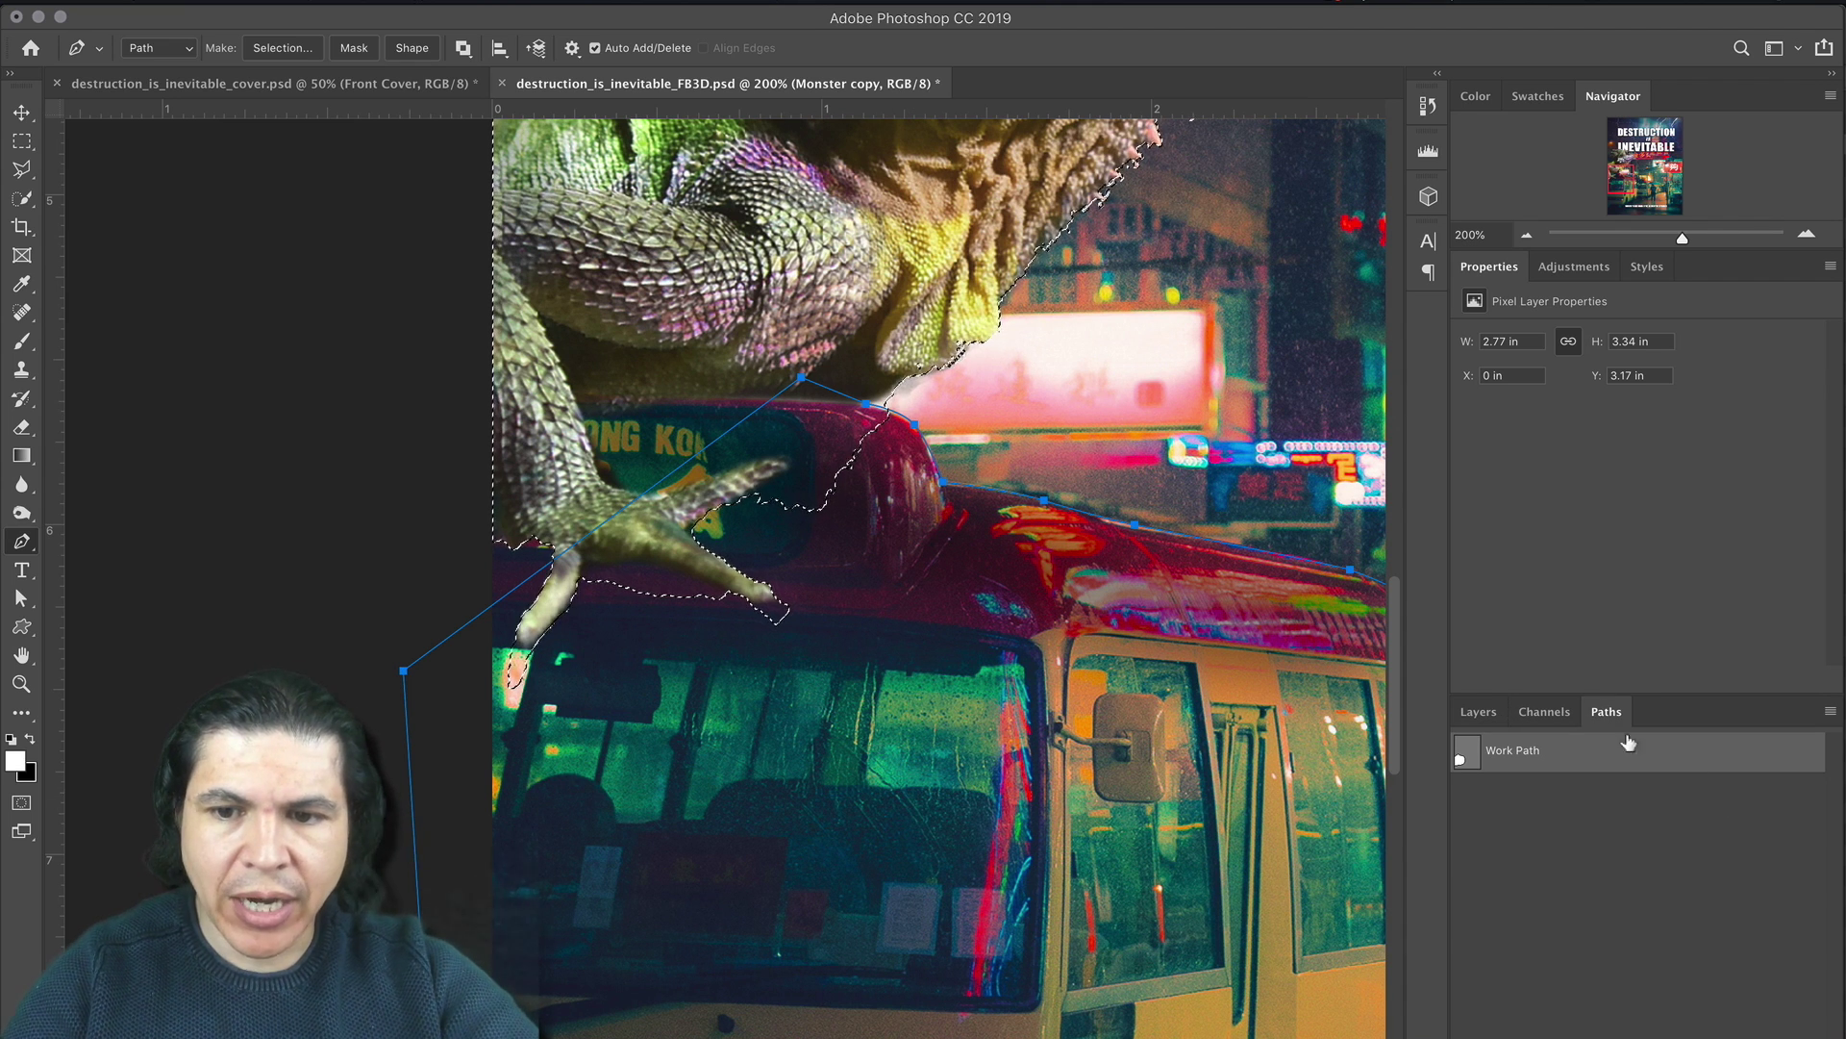
pyautogui.click(1477, 712)
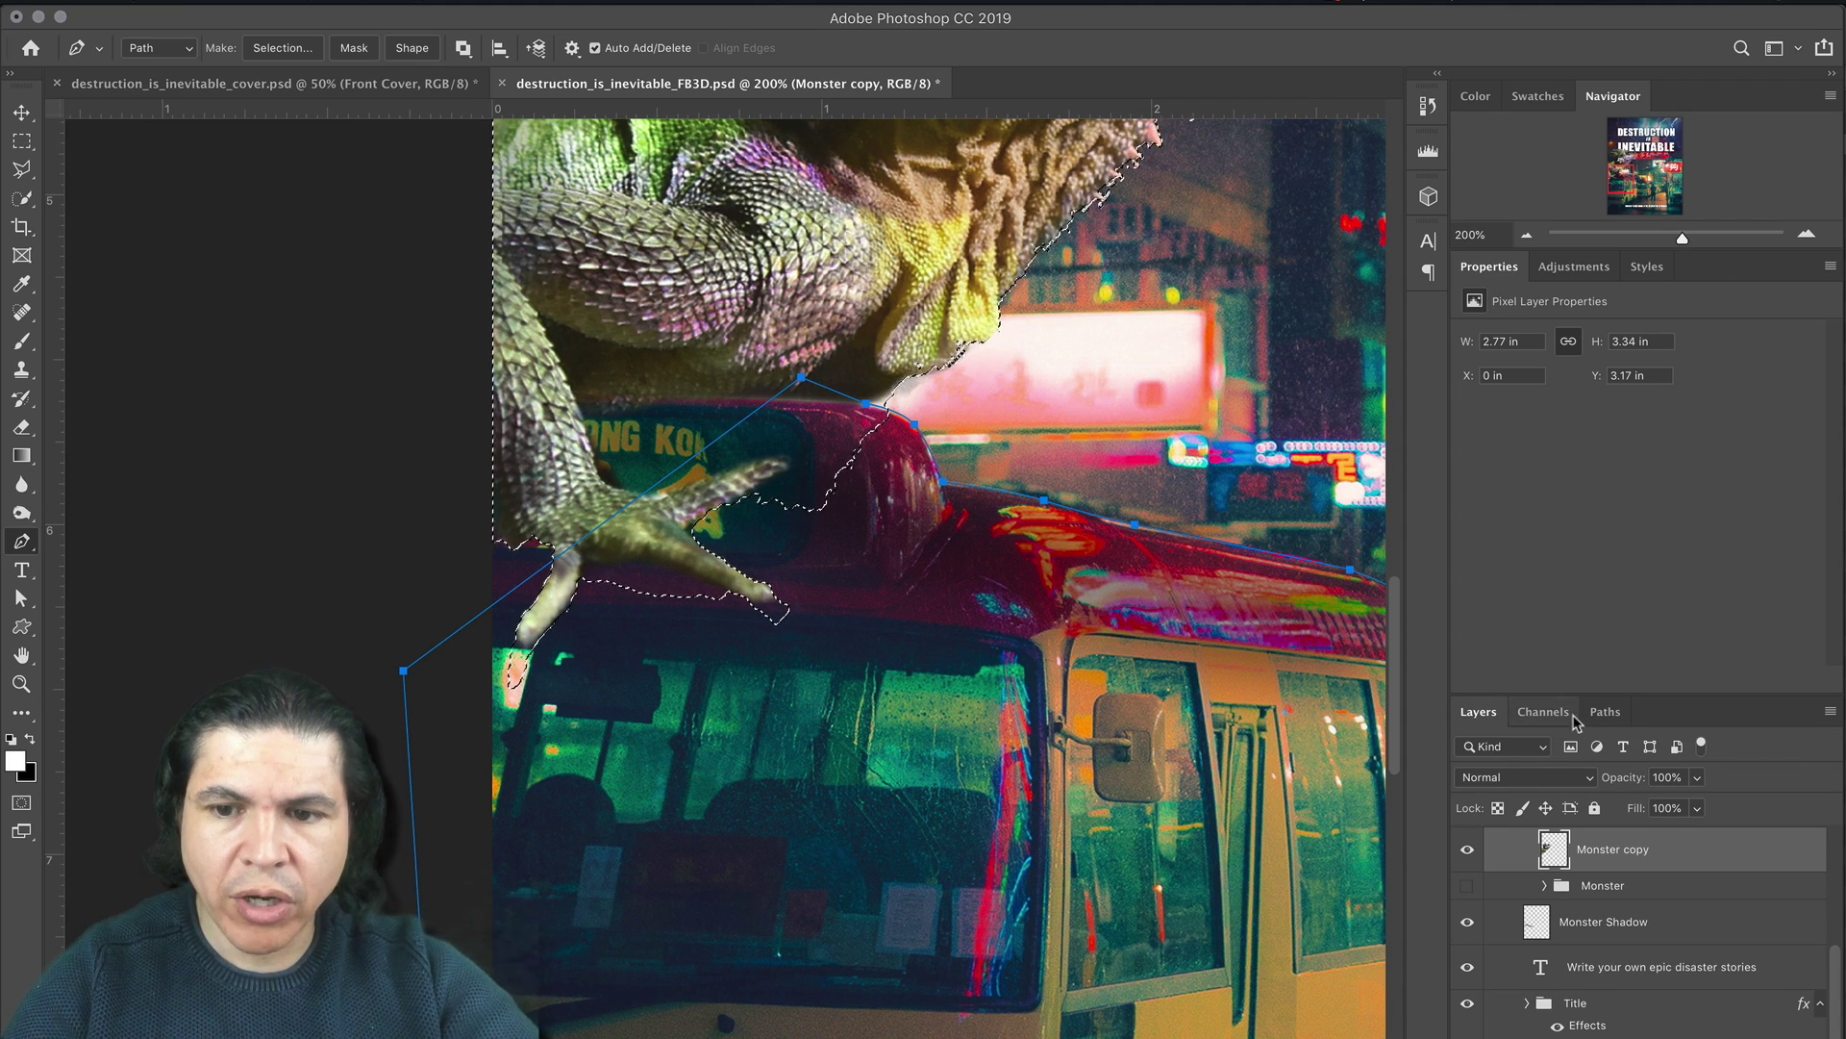
pyautogui.click(1605, 711)
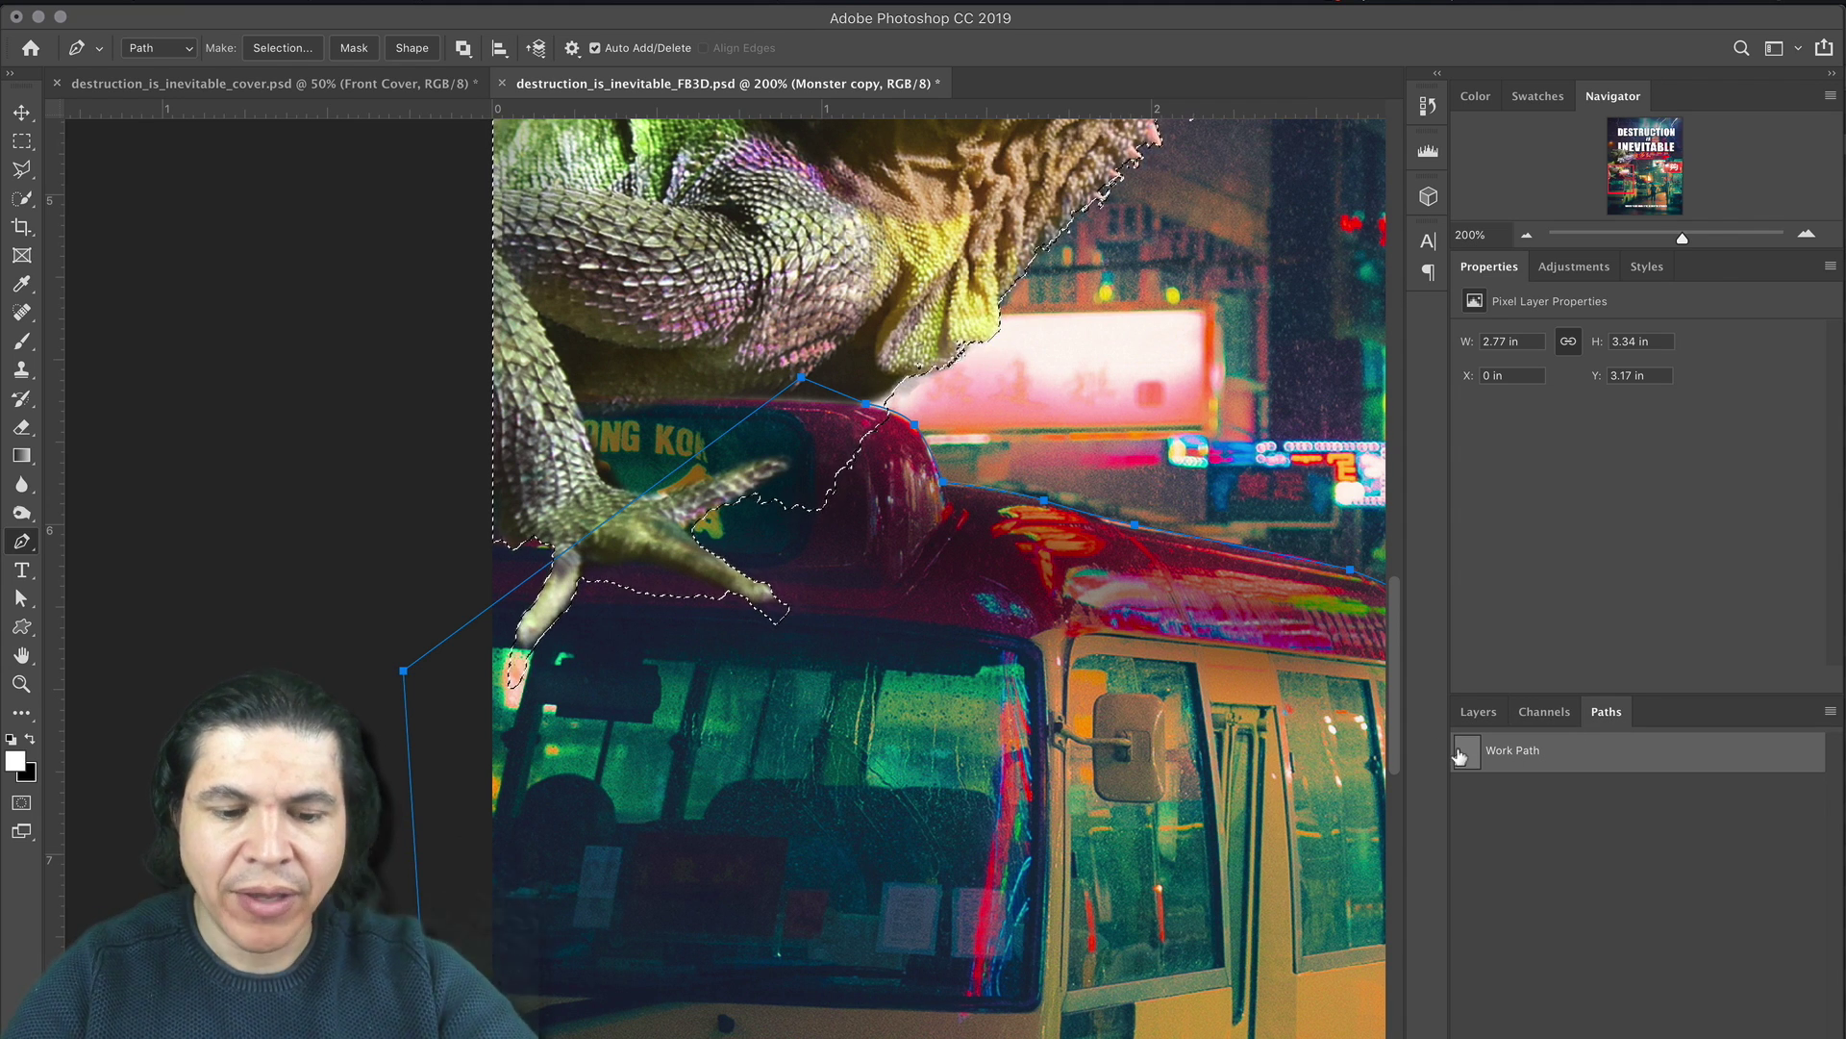
pyautogui.keyDown('super'); pyautogui.click(1468, 758); pyautogui.keyUp('super')
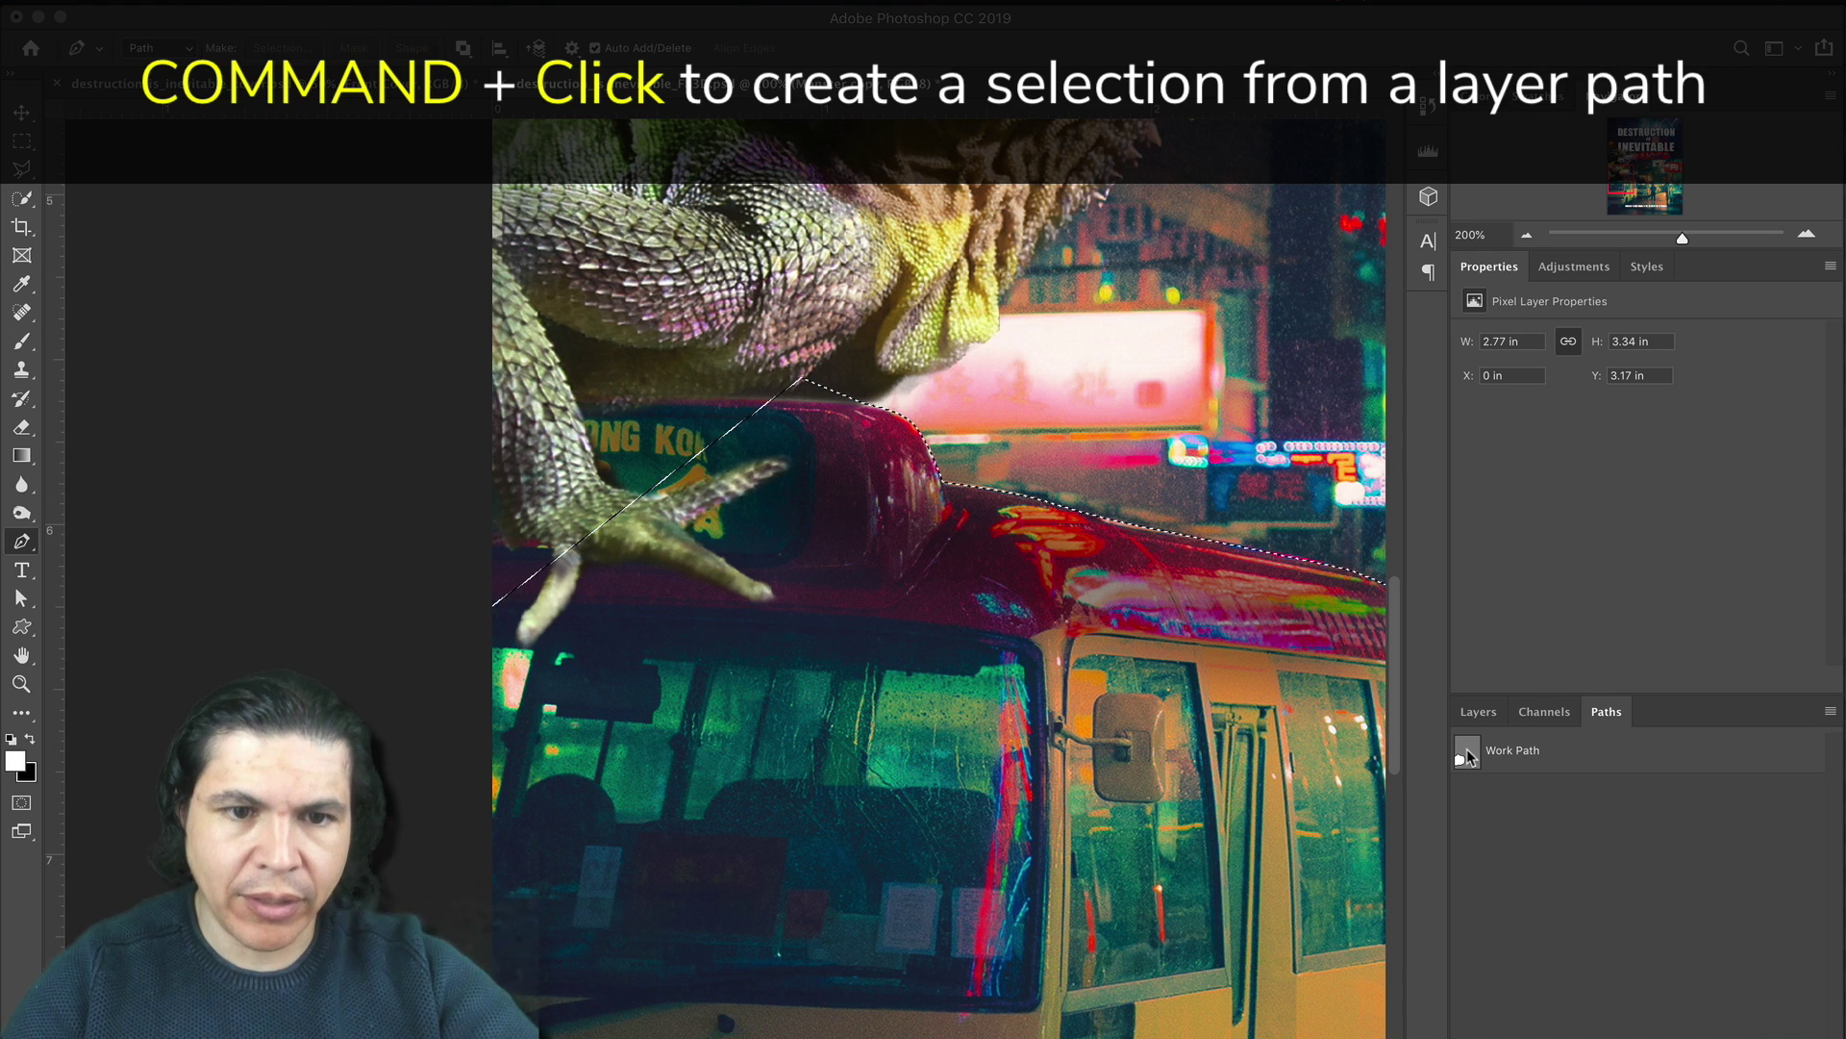
# Step: Add a new layer above Final Front Cover and fill the bus selection on it with white
pyautogui.click(1468, 719)
pyautogui.scroll(3, 1635, 914)
pyautogui.click(1519, 882)
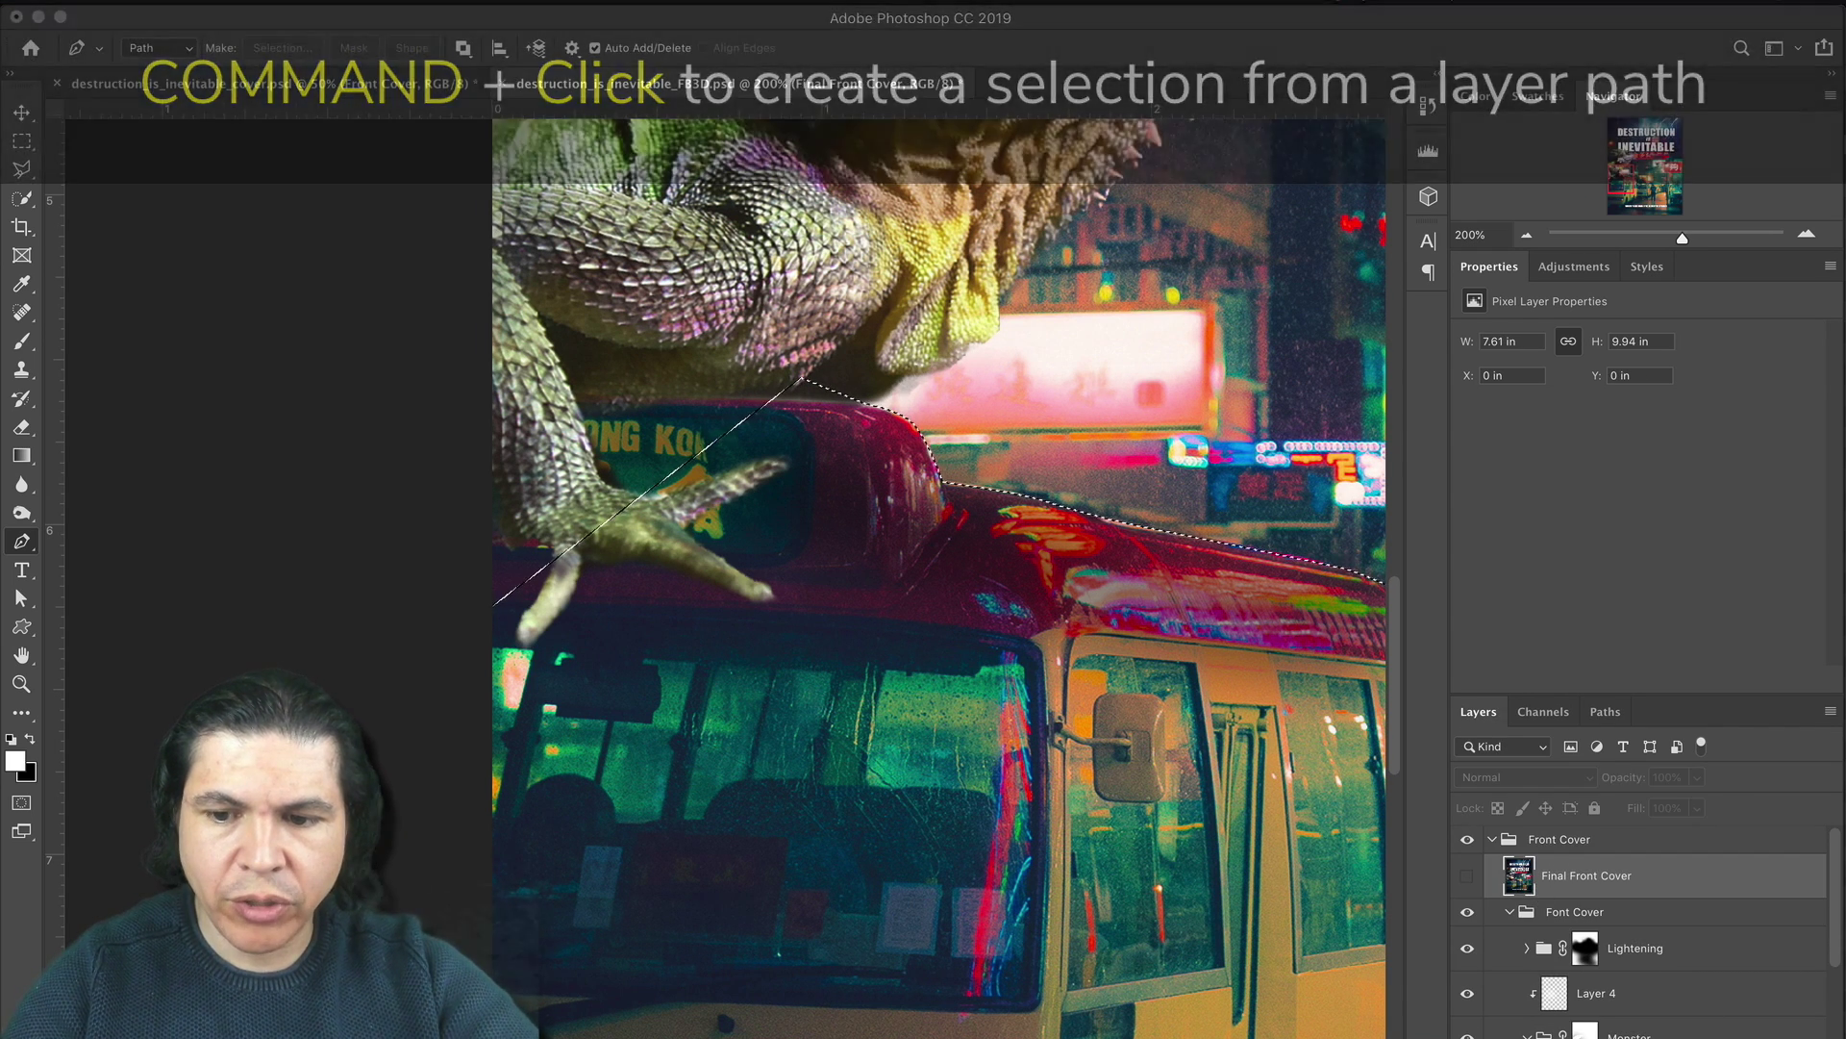
pyautogui.press('super+alt+shift+n')
pyautogui.hotkey('alt', 'Delete')
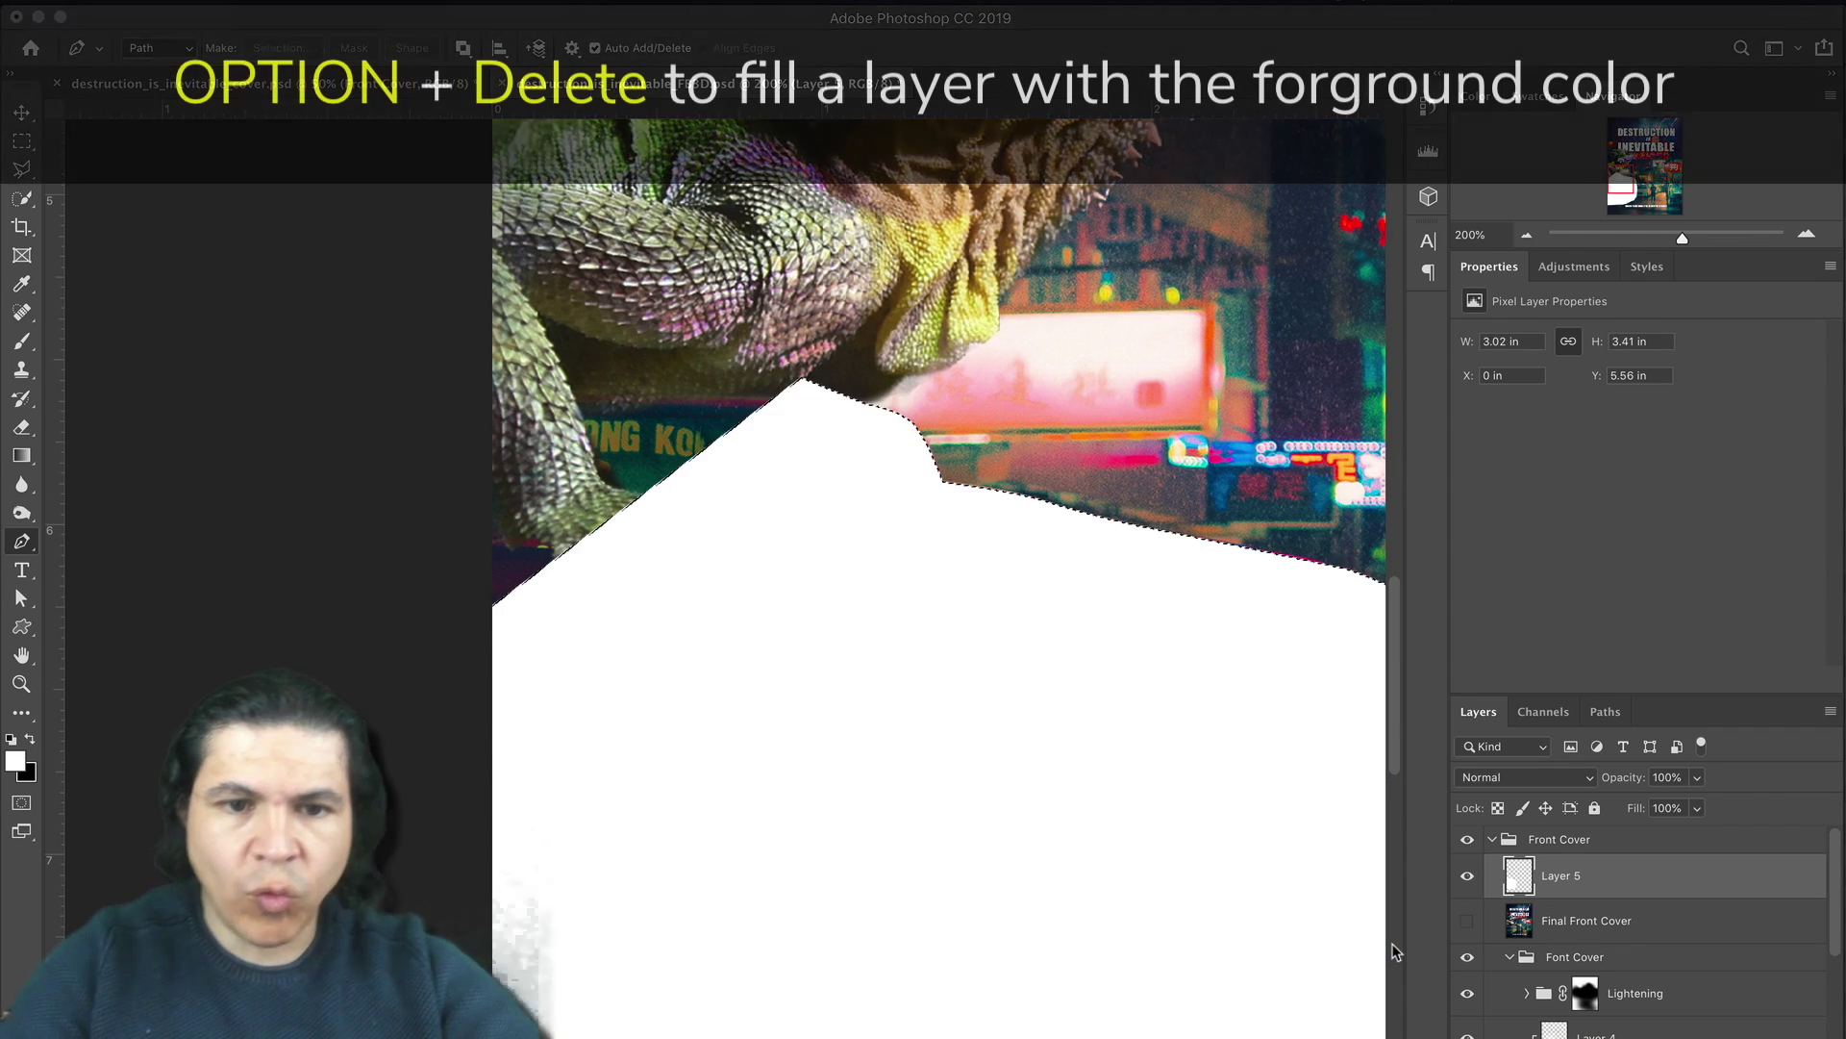
# Step: Load the lizard's outline from its layer, fill it with white on the same new layer as the bus, and deselect
pyautogui.scroll(-1, 1311, 836)
pyautogui.scroll(-3, 1539, 923)
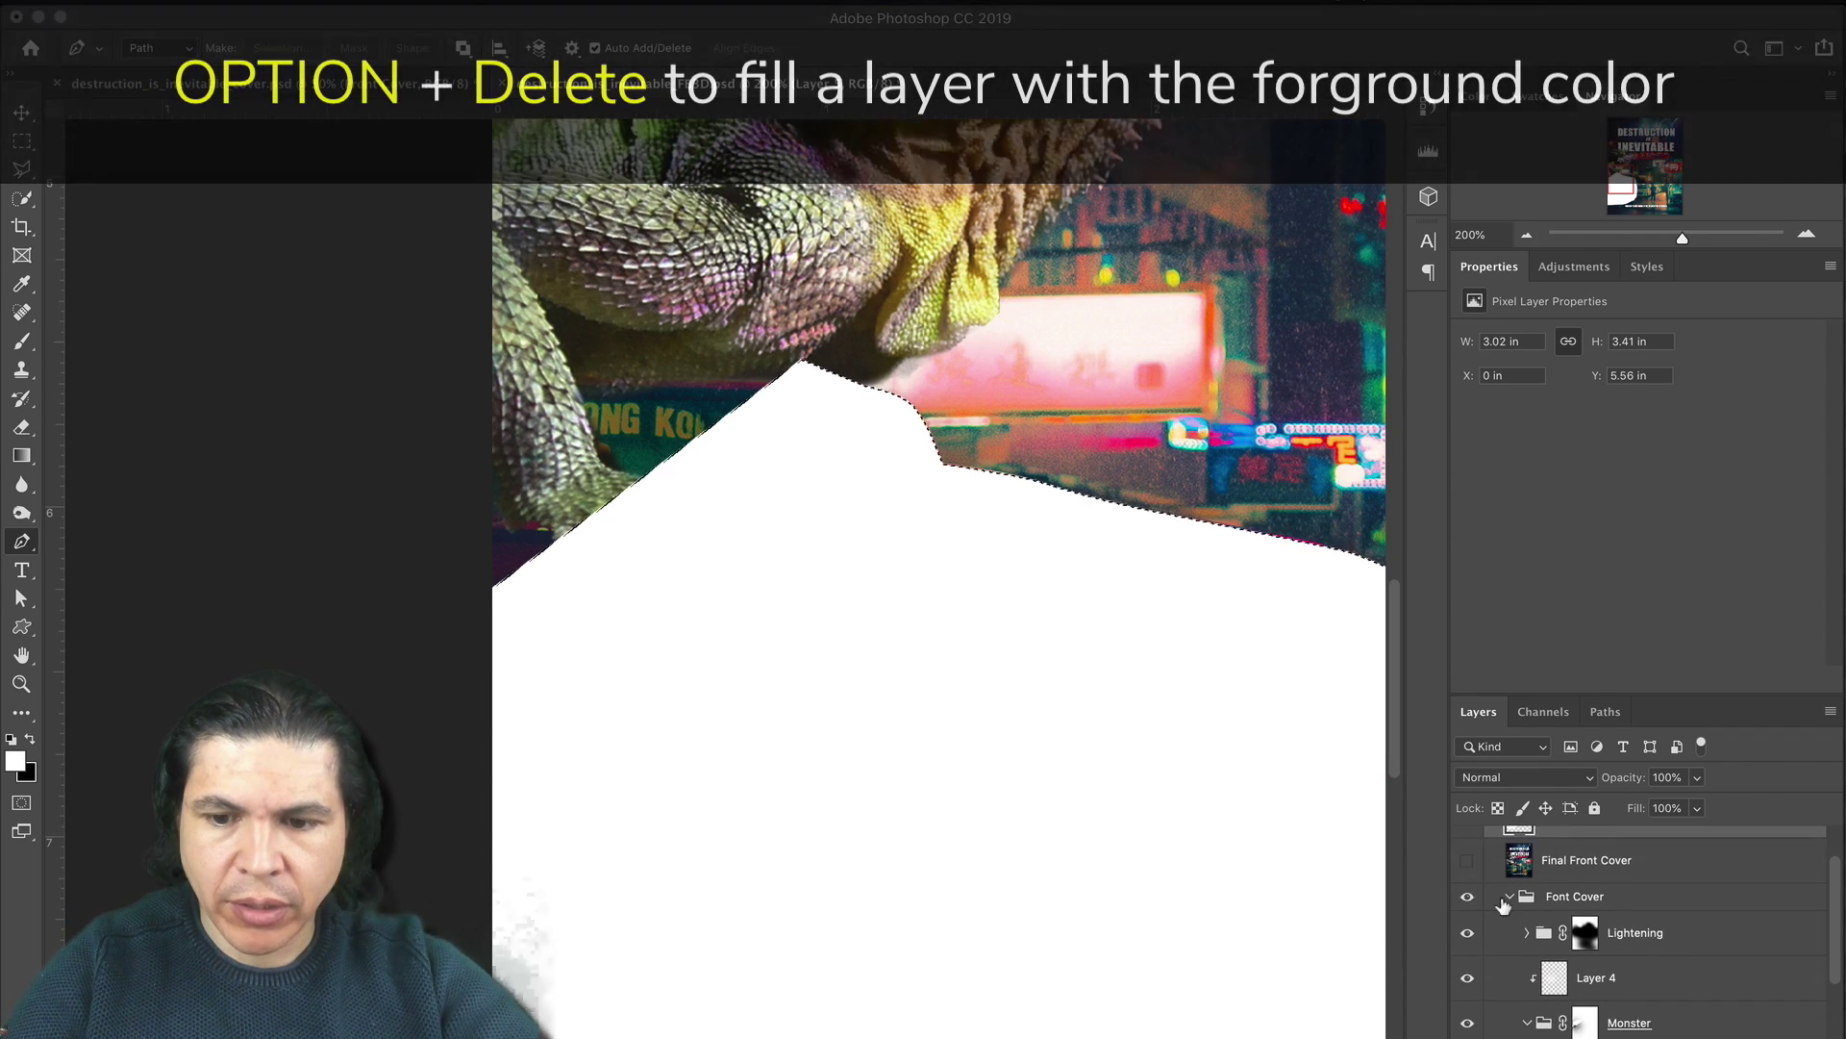
pyautogui.keyDown('super'); pyautogui.click(1553, 1020); pyautogui.keyUp('super')
pyautogui.scroll(3, 1553, 1020)
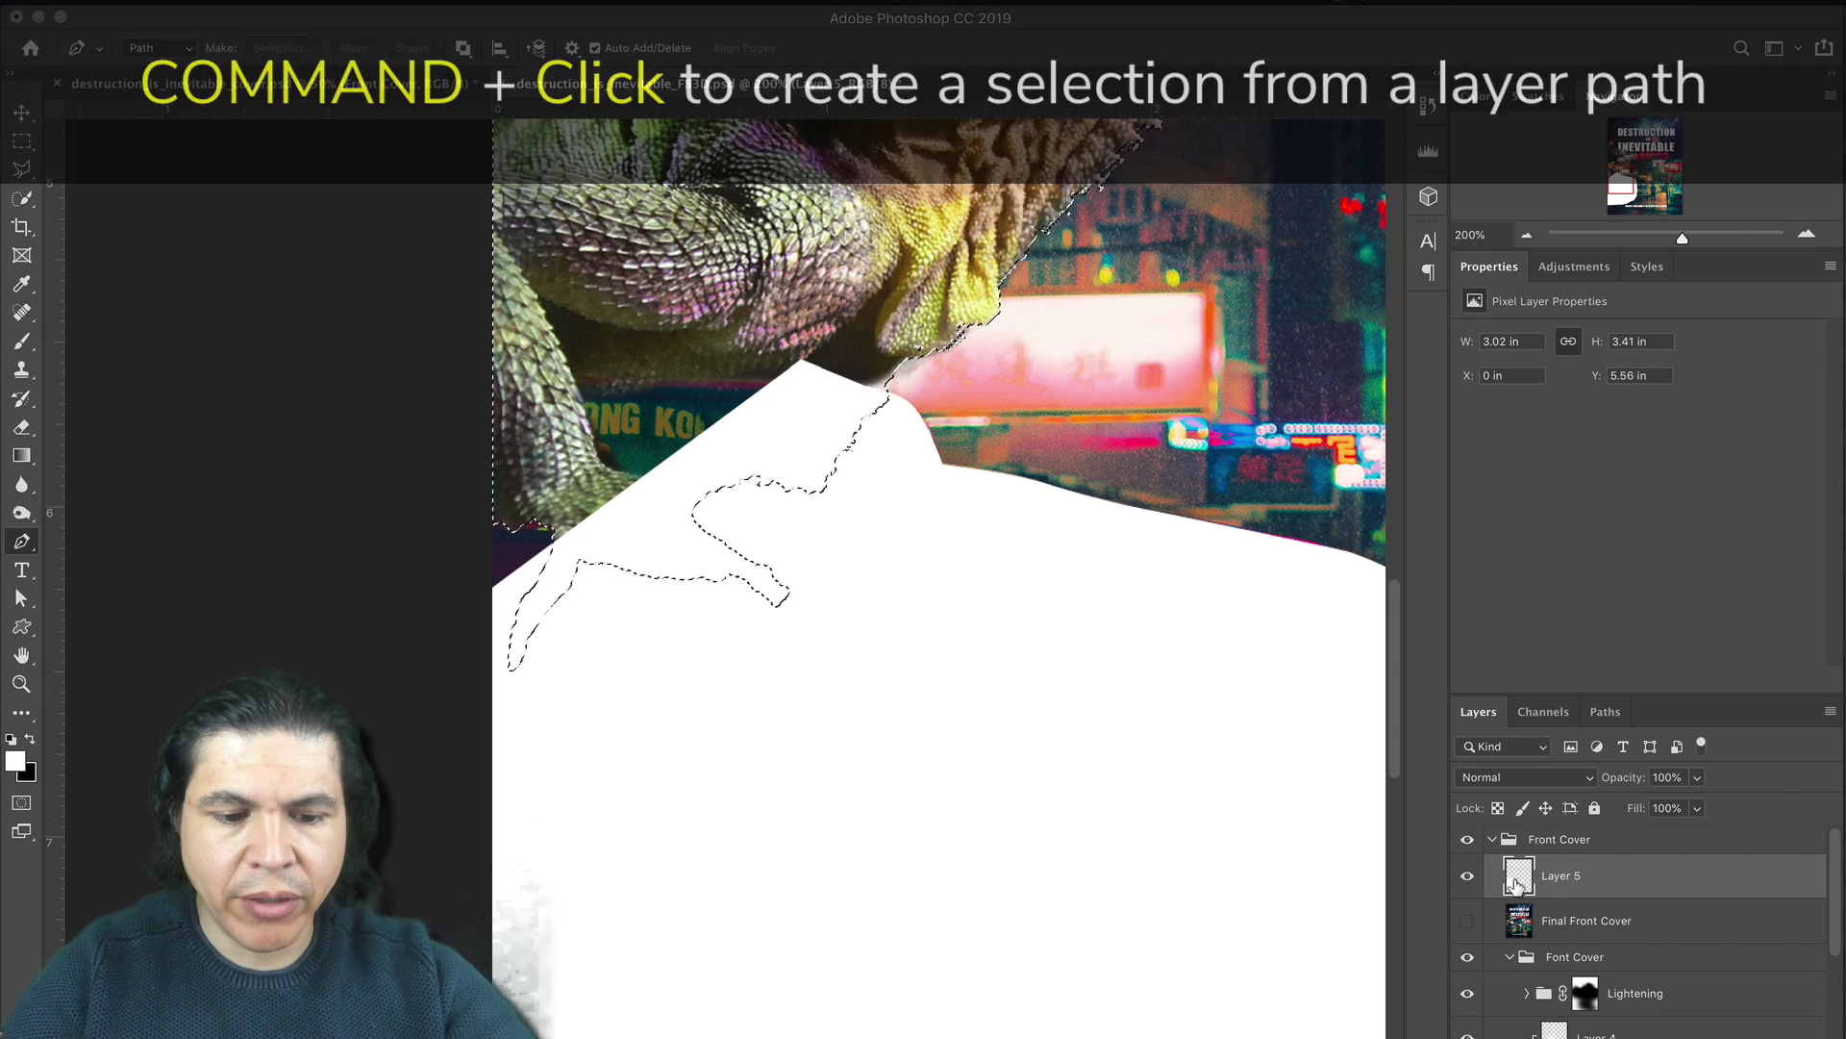
pyautogui.hotkey('alt', 'BackSpace')
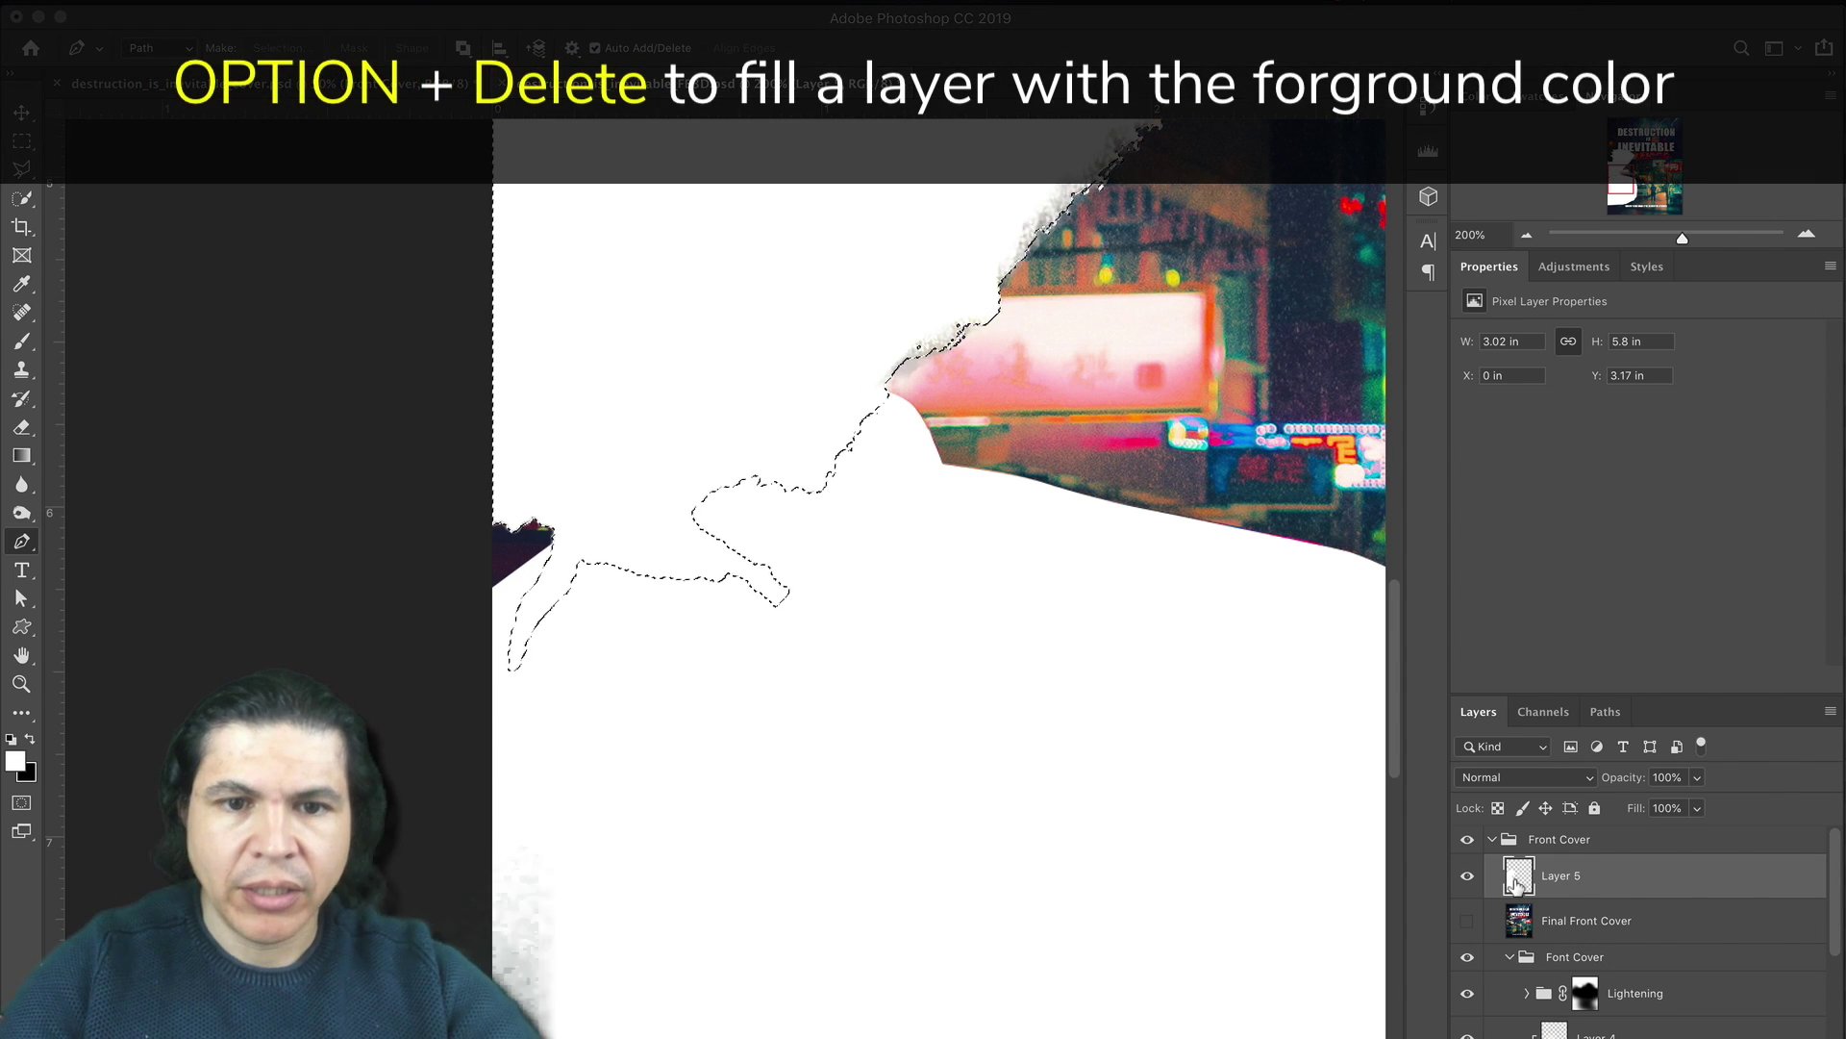
pyautogui.press('x')
pyautogui.press('super+d')
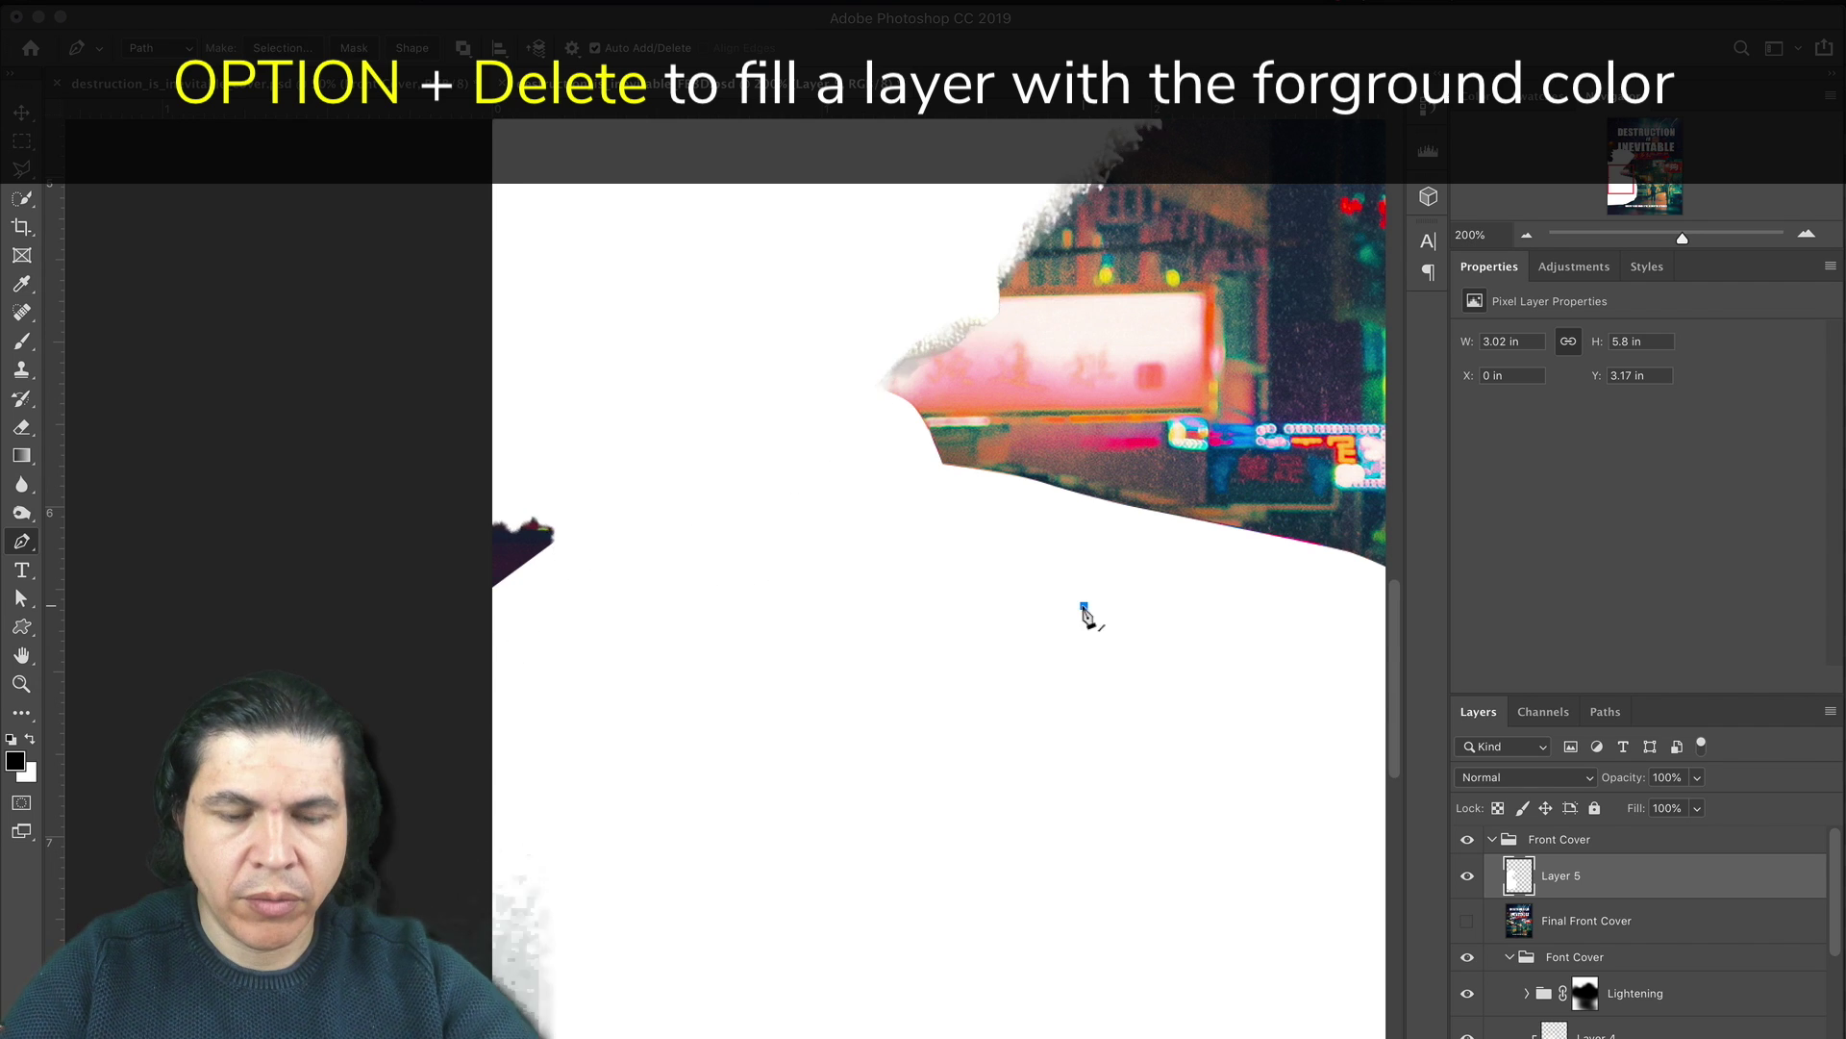
# Step: Fill the small gap at the canvas edge between the lizard and bus silhouettes with white, and rename the silhouette layer Front
pyautogui.press('z')
pyautogui.press('super+minus')
pyautogui.press('super+minus')
pyautogui.press('super+minus')
pyautogui.click(798, 409)
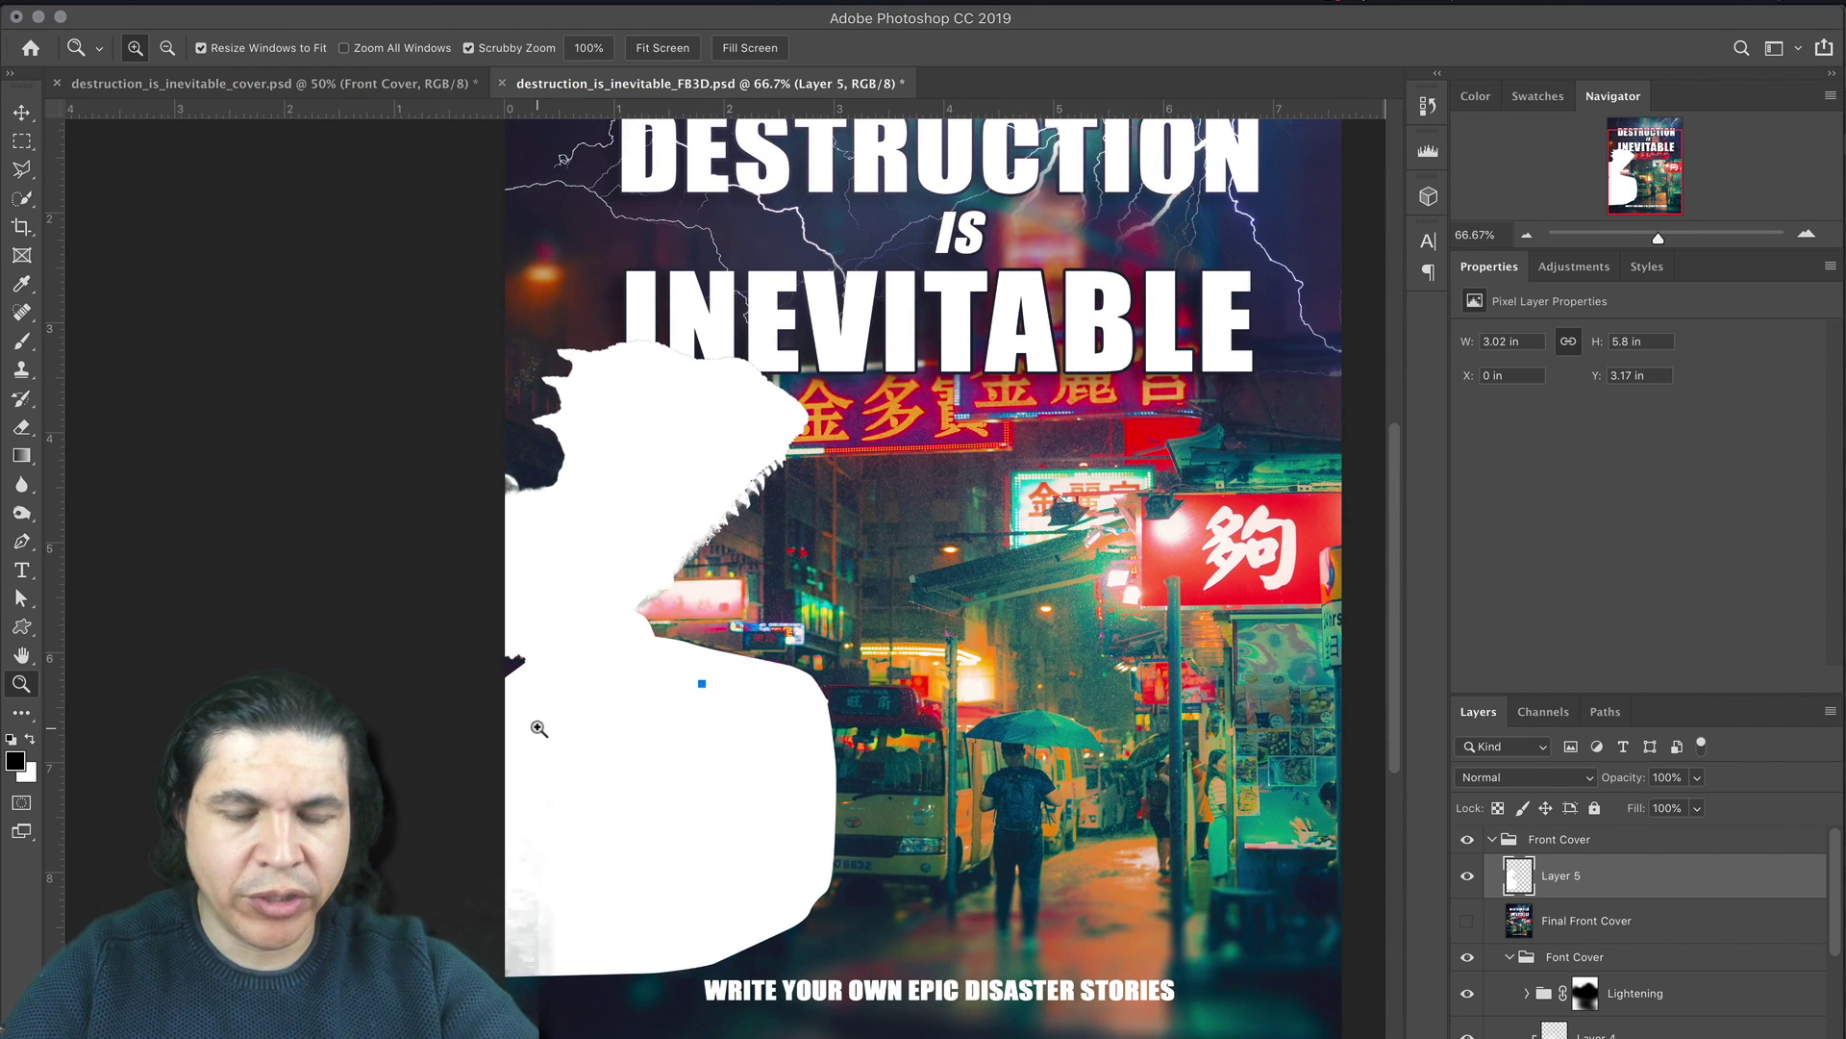
pyautogui.press('m')
pyautogui.moveTo(529, 630); pyautogui.dragTo(446, 722)
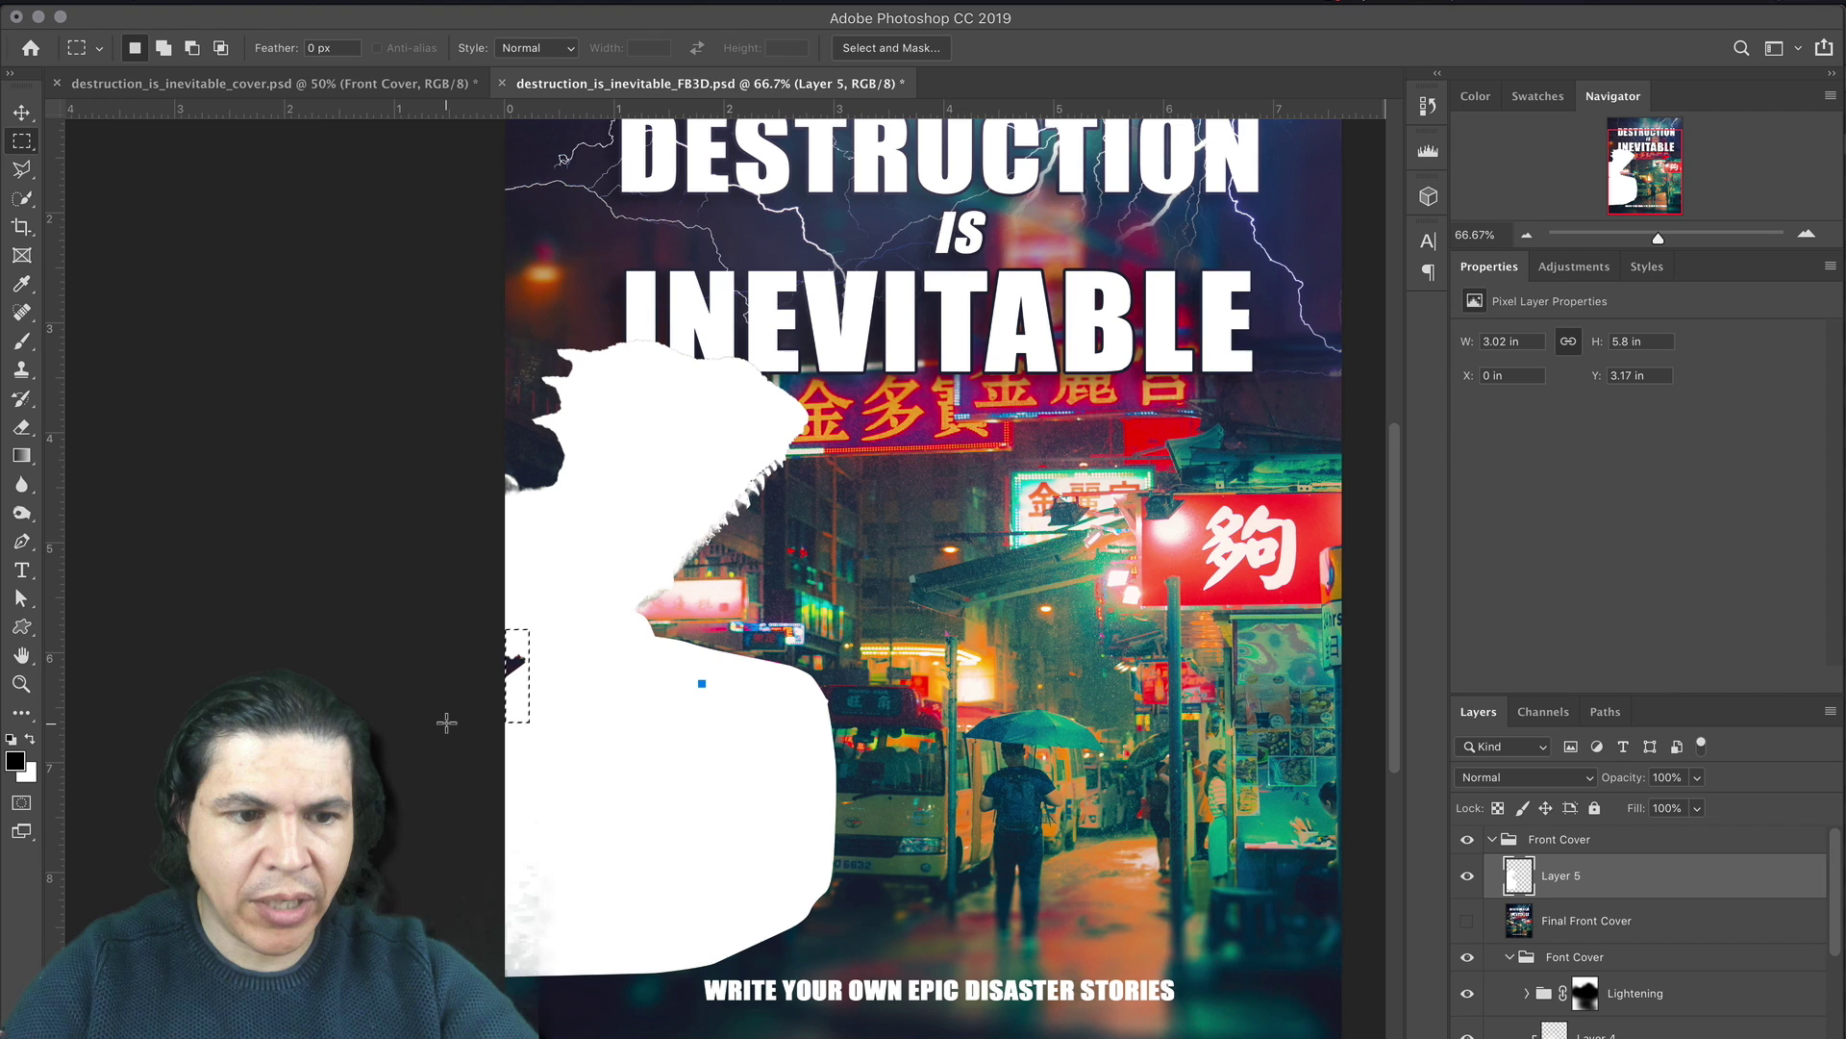
pyautogui.doubleClick(1570, 875)
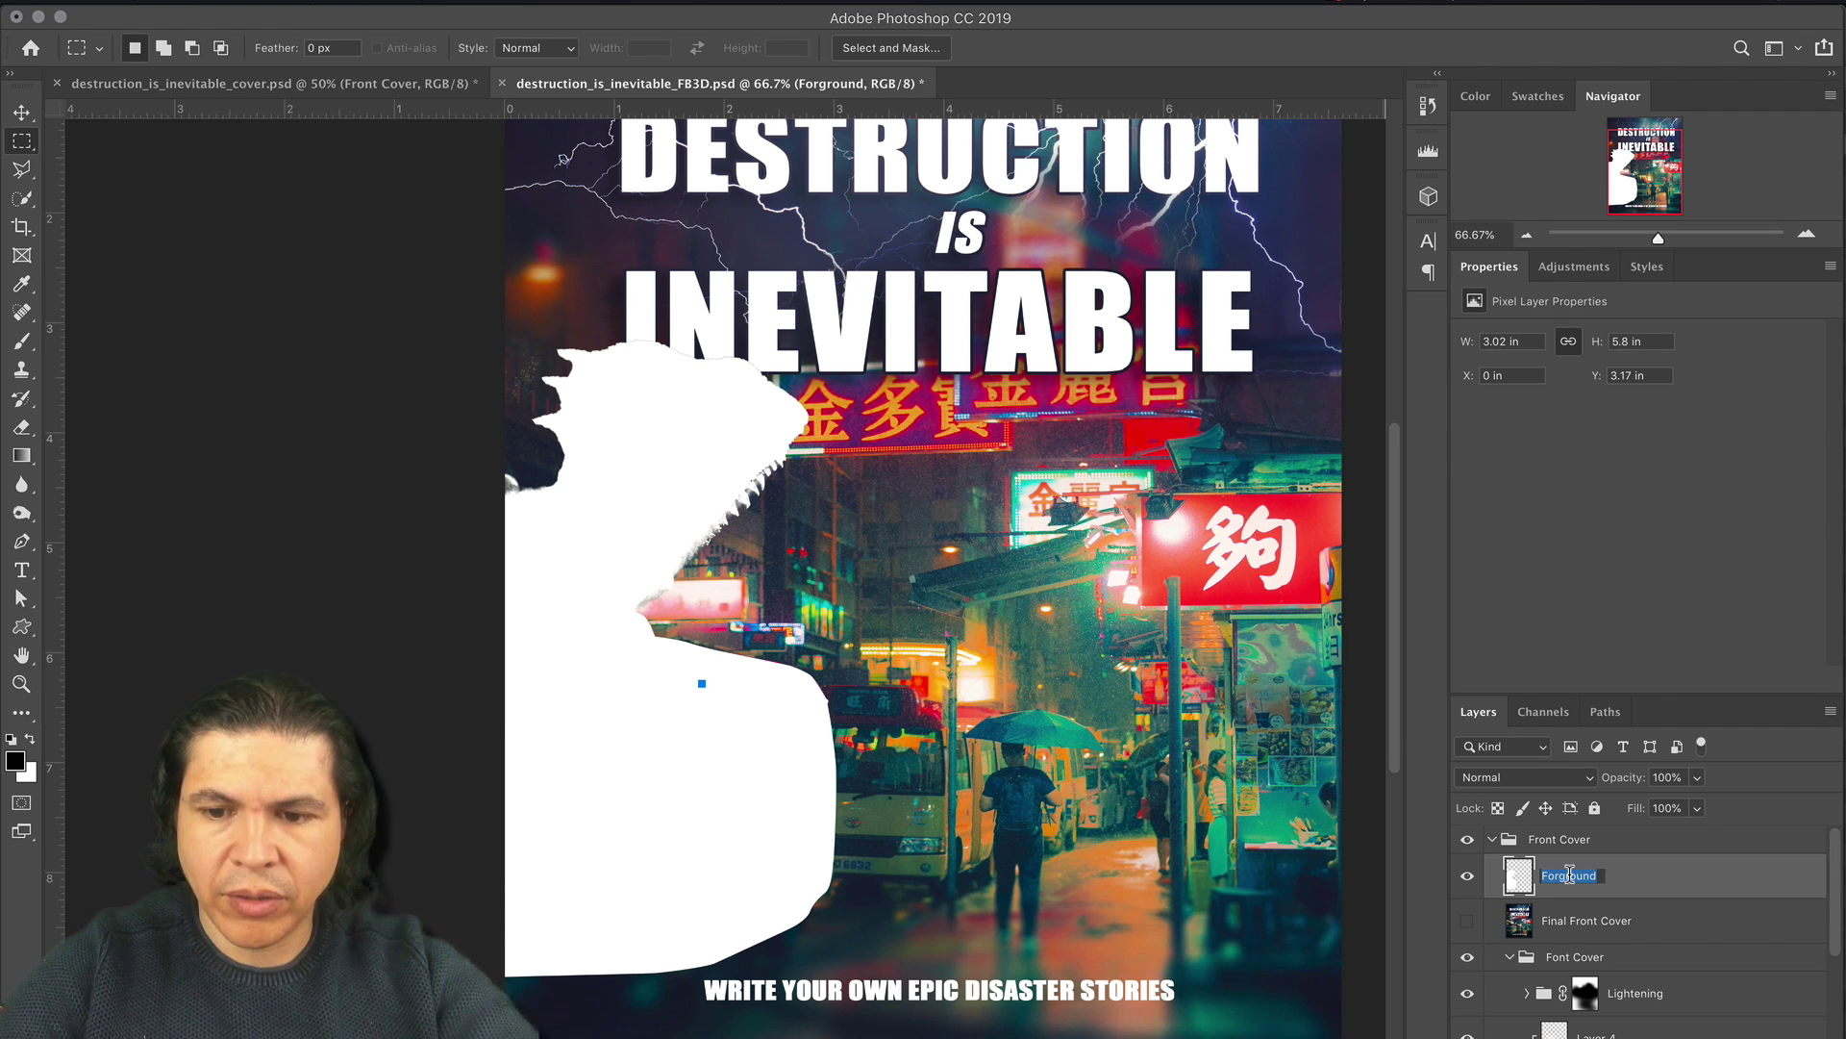
pyautogui.press('Return')
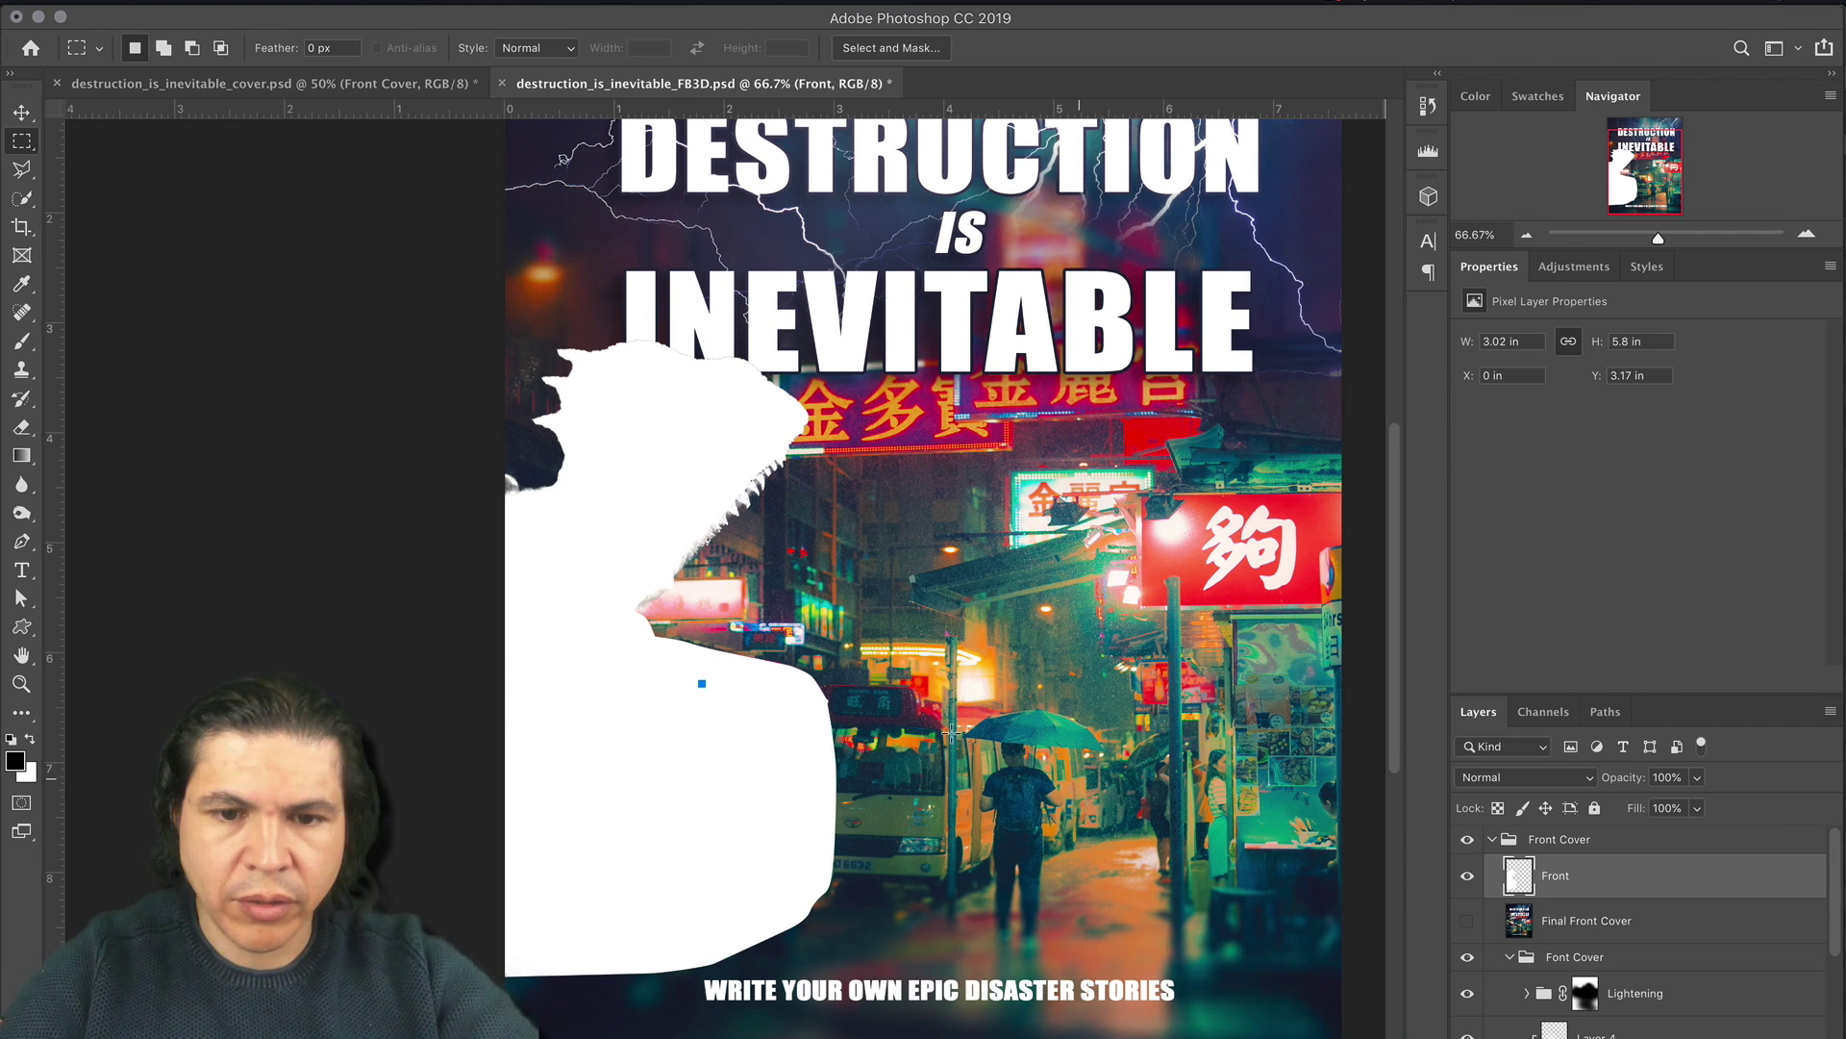
# Step: Load the Destruction, IS, Inevitable and Write your own epic disaster stories text layers together as one combined selection
pyautogui.scroll(3, 776, 584)
pyautogui.press('v')
pyautogui.scroll(3, 875, 251)
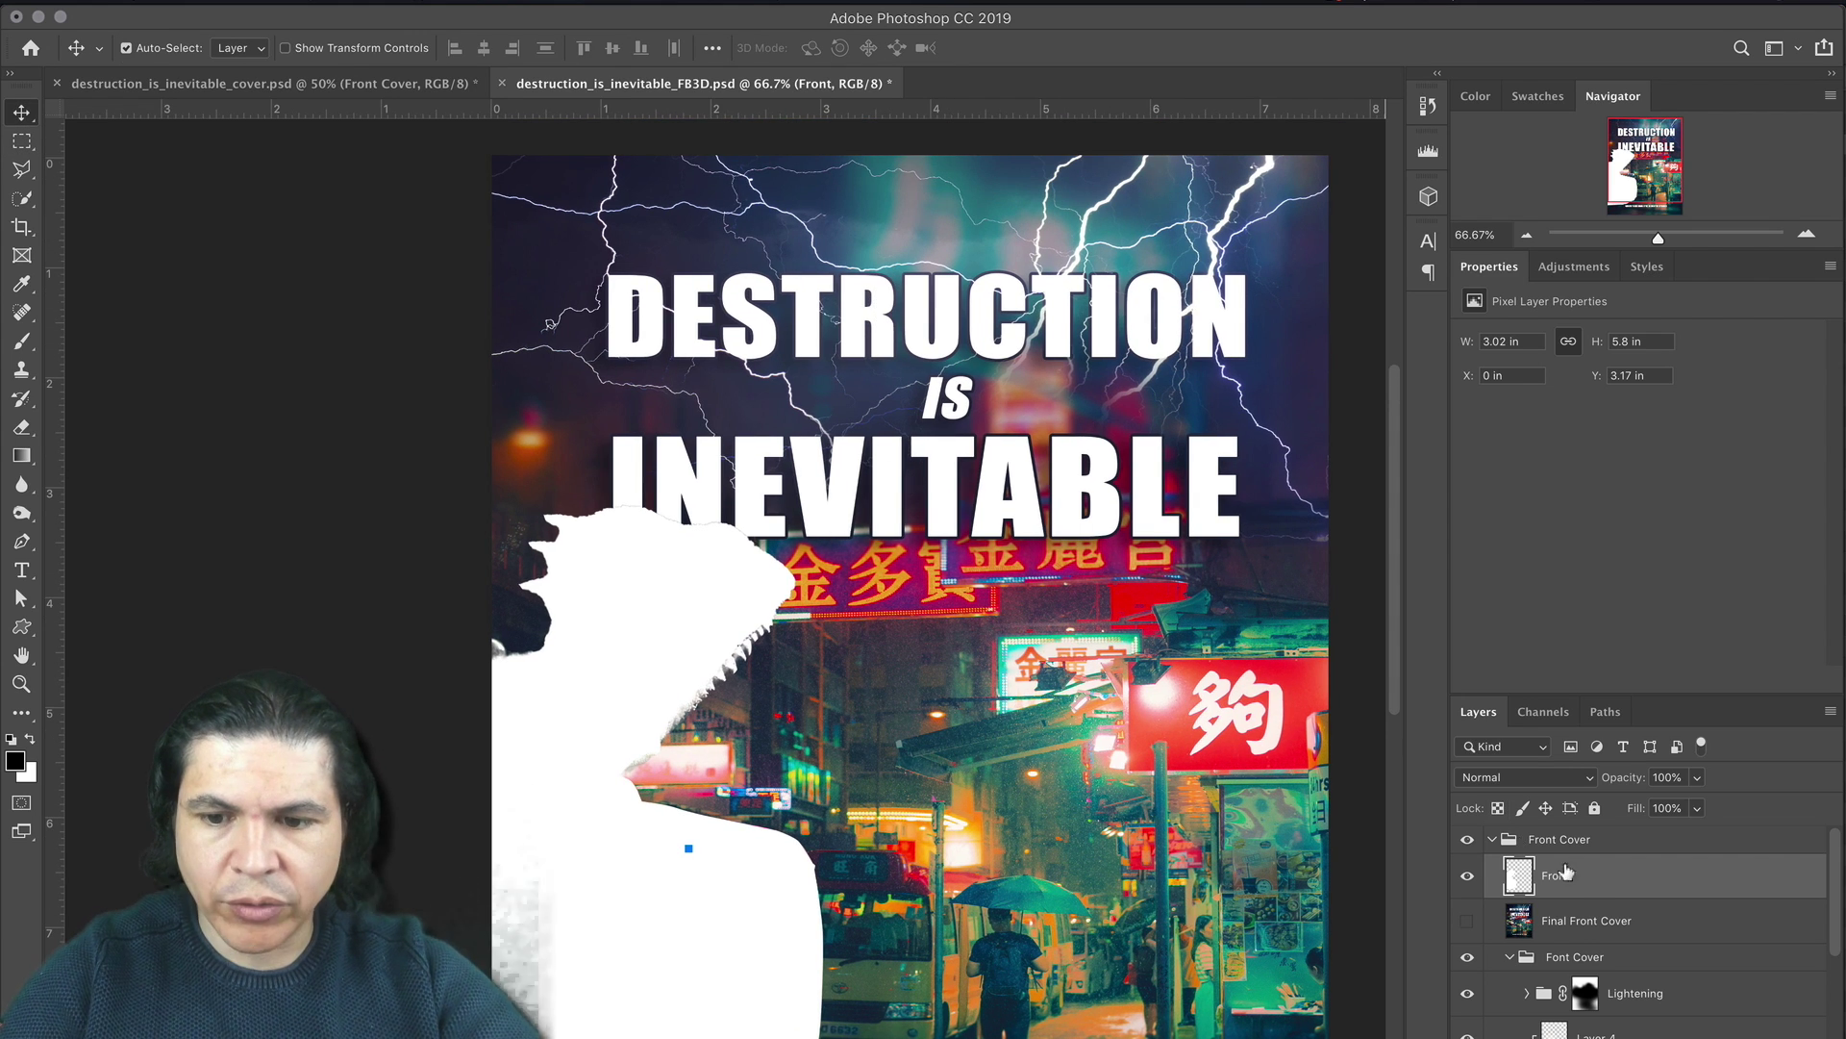
pyautogui.scroll(-5, 1540, 853)
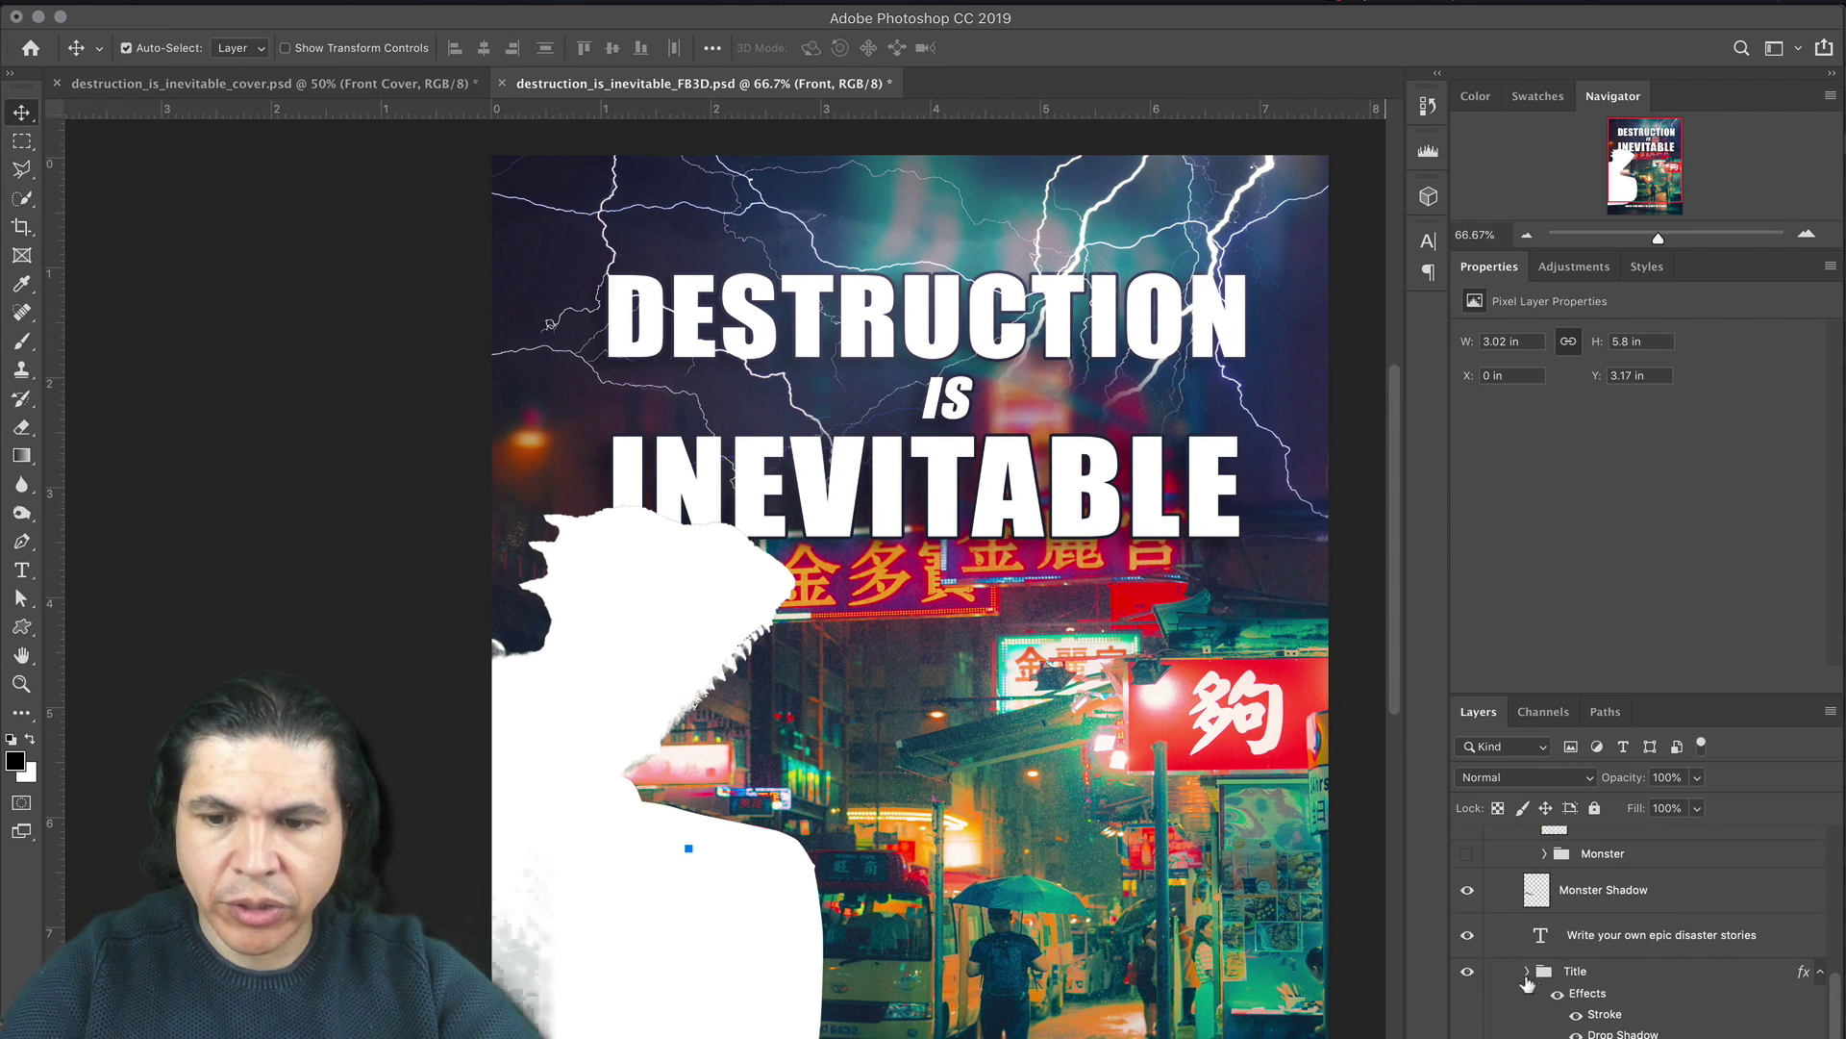
pyautogui.click(1529, 971)
pyautogui.scroll(-3, 1544, 1000)
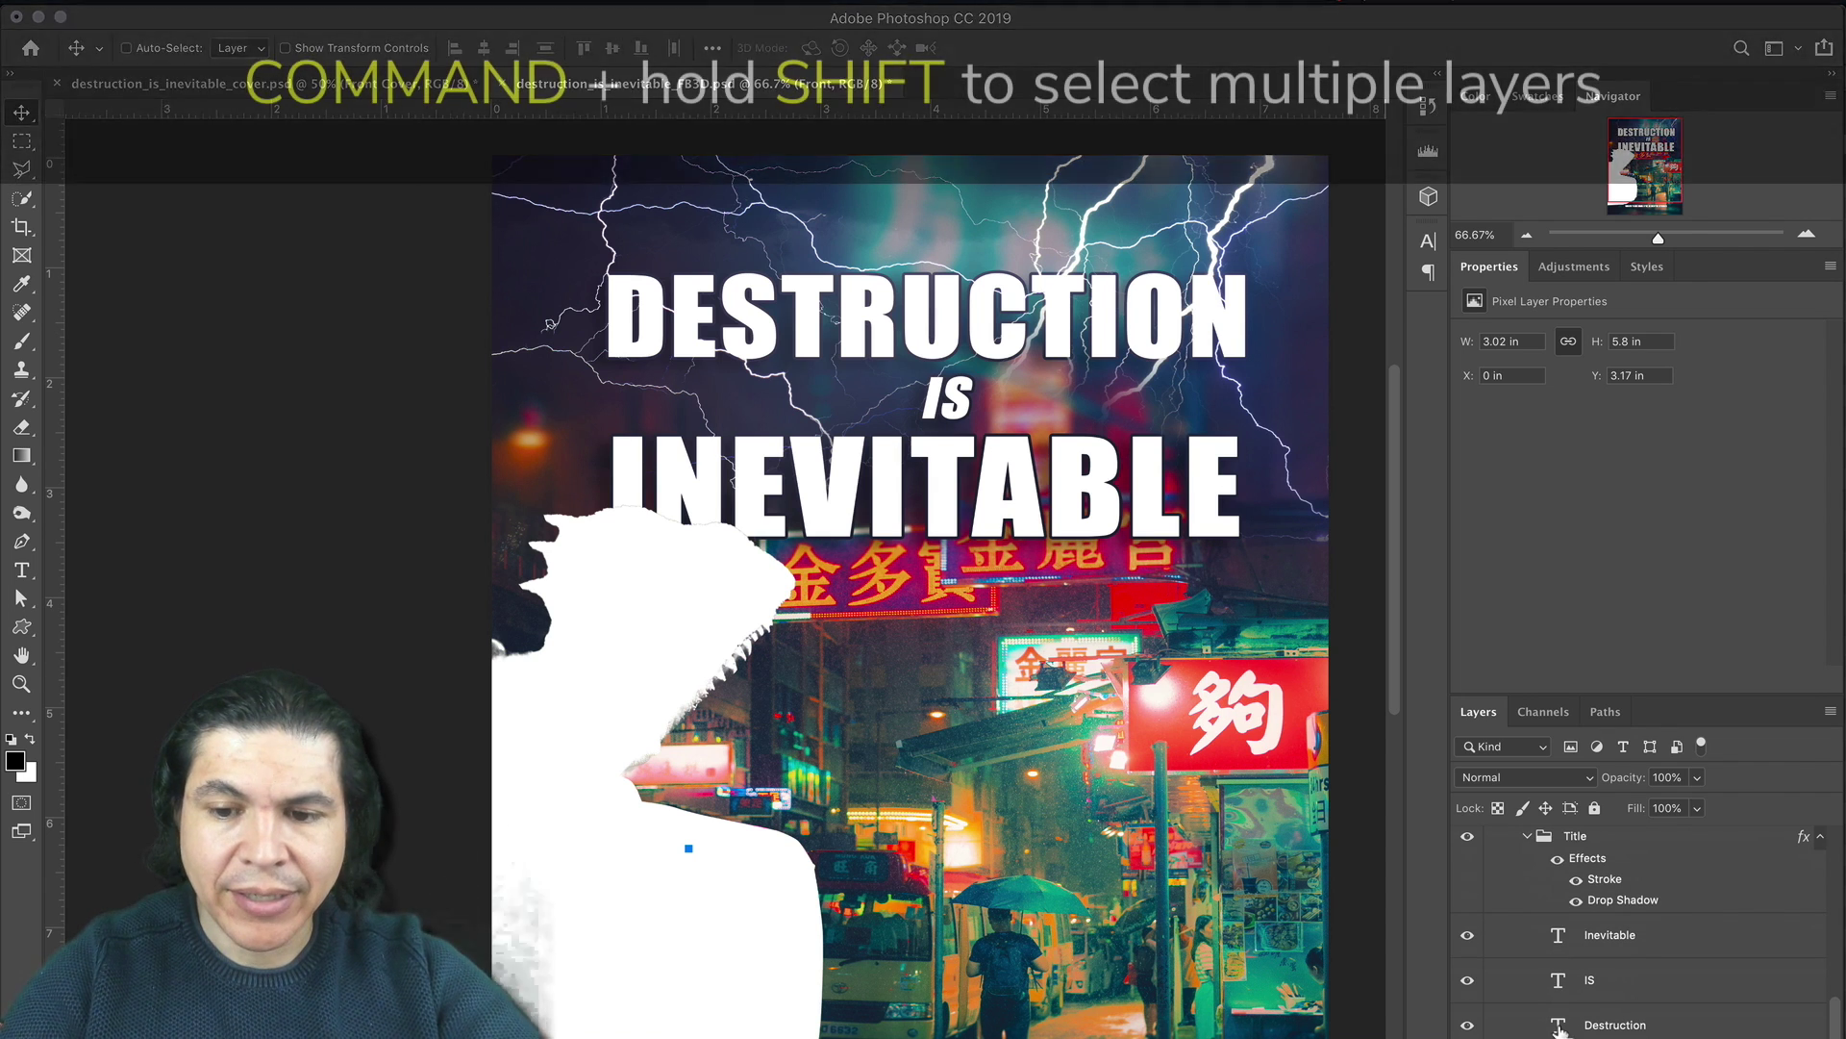
pyautogui.keyDown('super'); pyautogui.click(1559, 1025); pyautogui.keyUp('super')
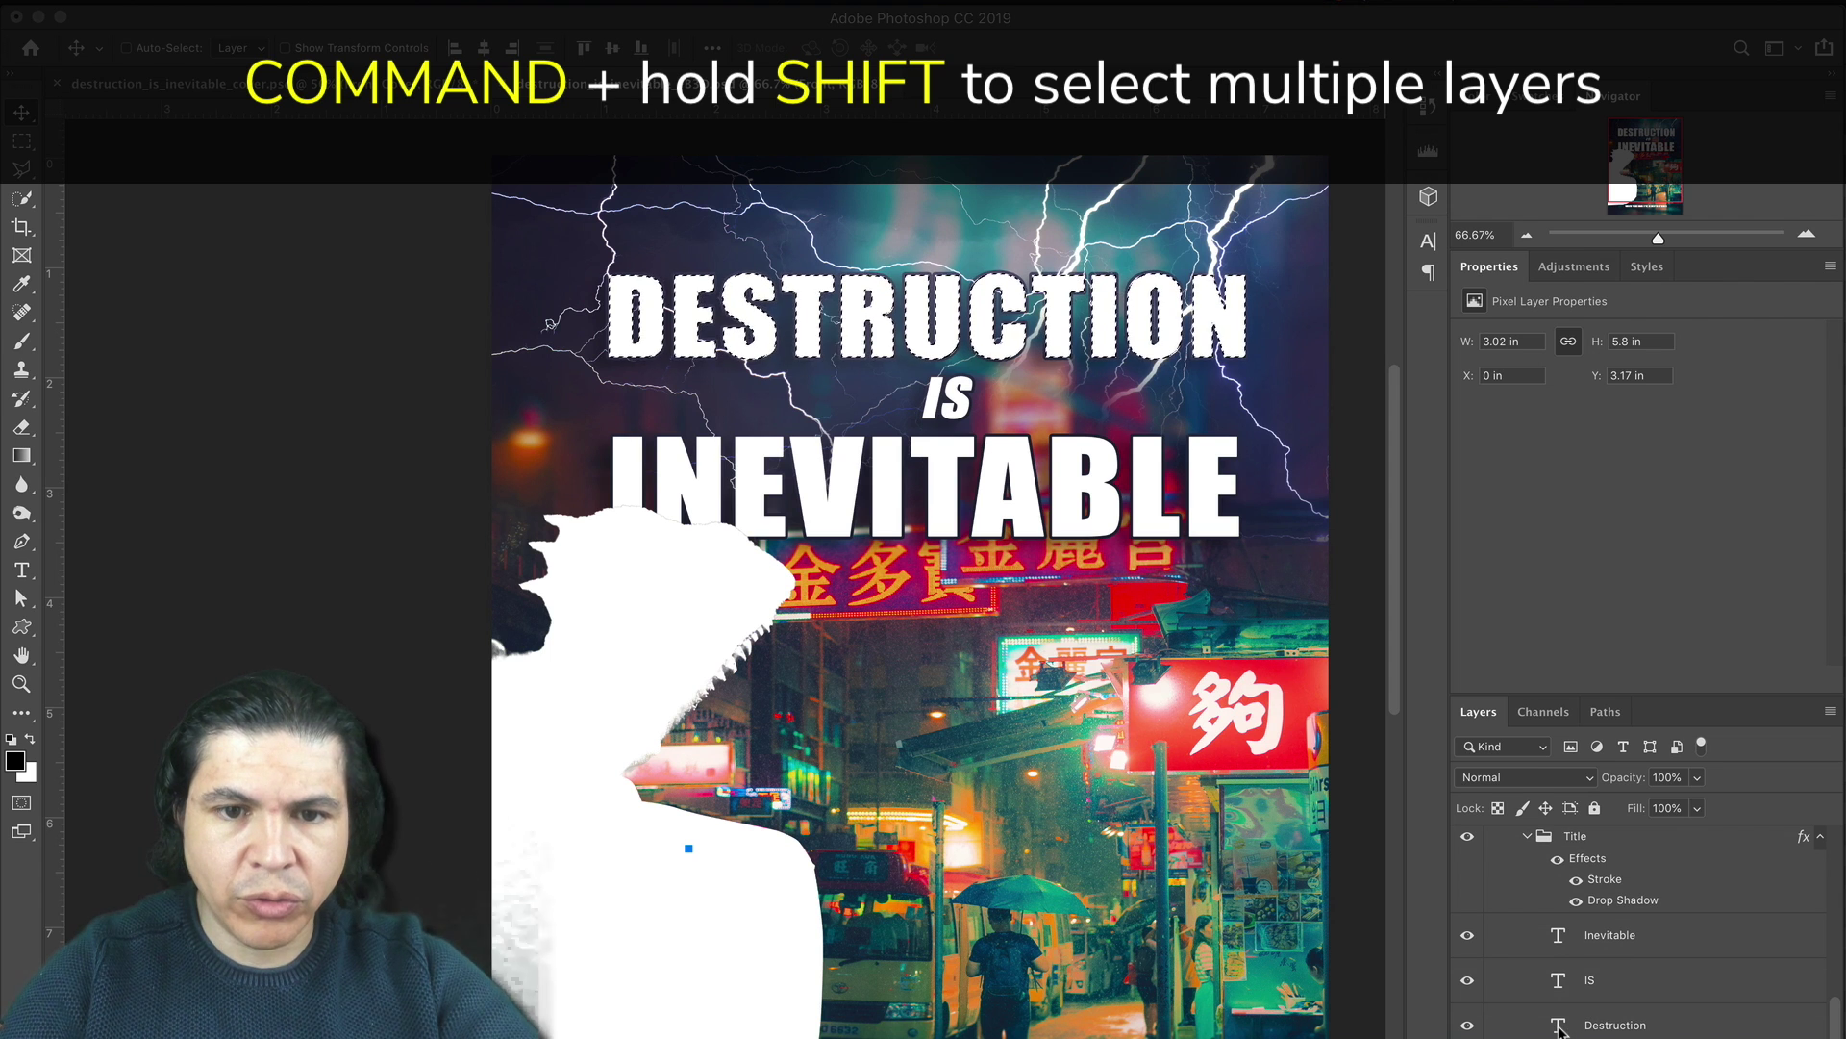
pyautogui.keyDown('shift'); pyautogui.keyDown('super'); pyautogui.click(1559, 982); pyautogui.keyUp('super'); pyautogui.keyUp('shift')
pyautogui.keyDown('shift'); pyautogui.keyDown('super'); pyautogui.click(1559, 938); pyautogui.keyUp('super'); pyautogui.keyUp('shift')
pyautogui.scroll(2, 1559, 950)
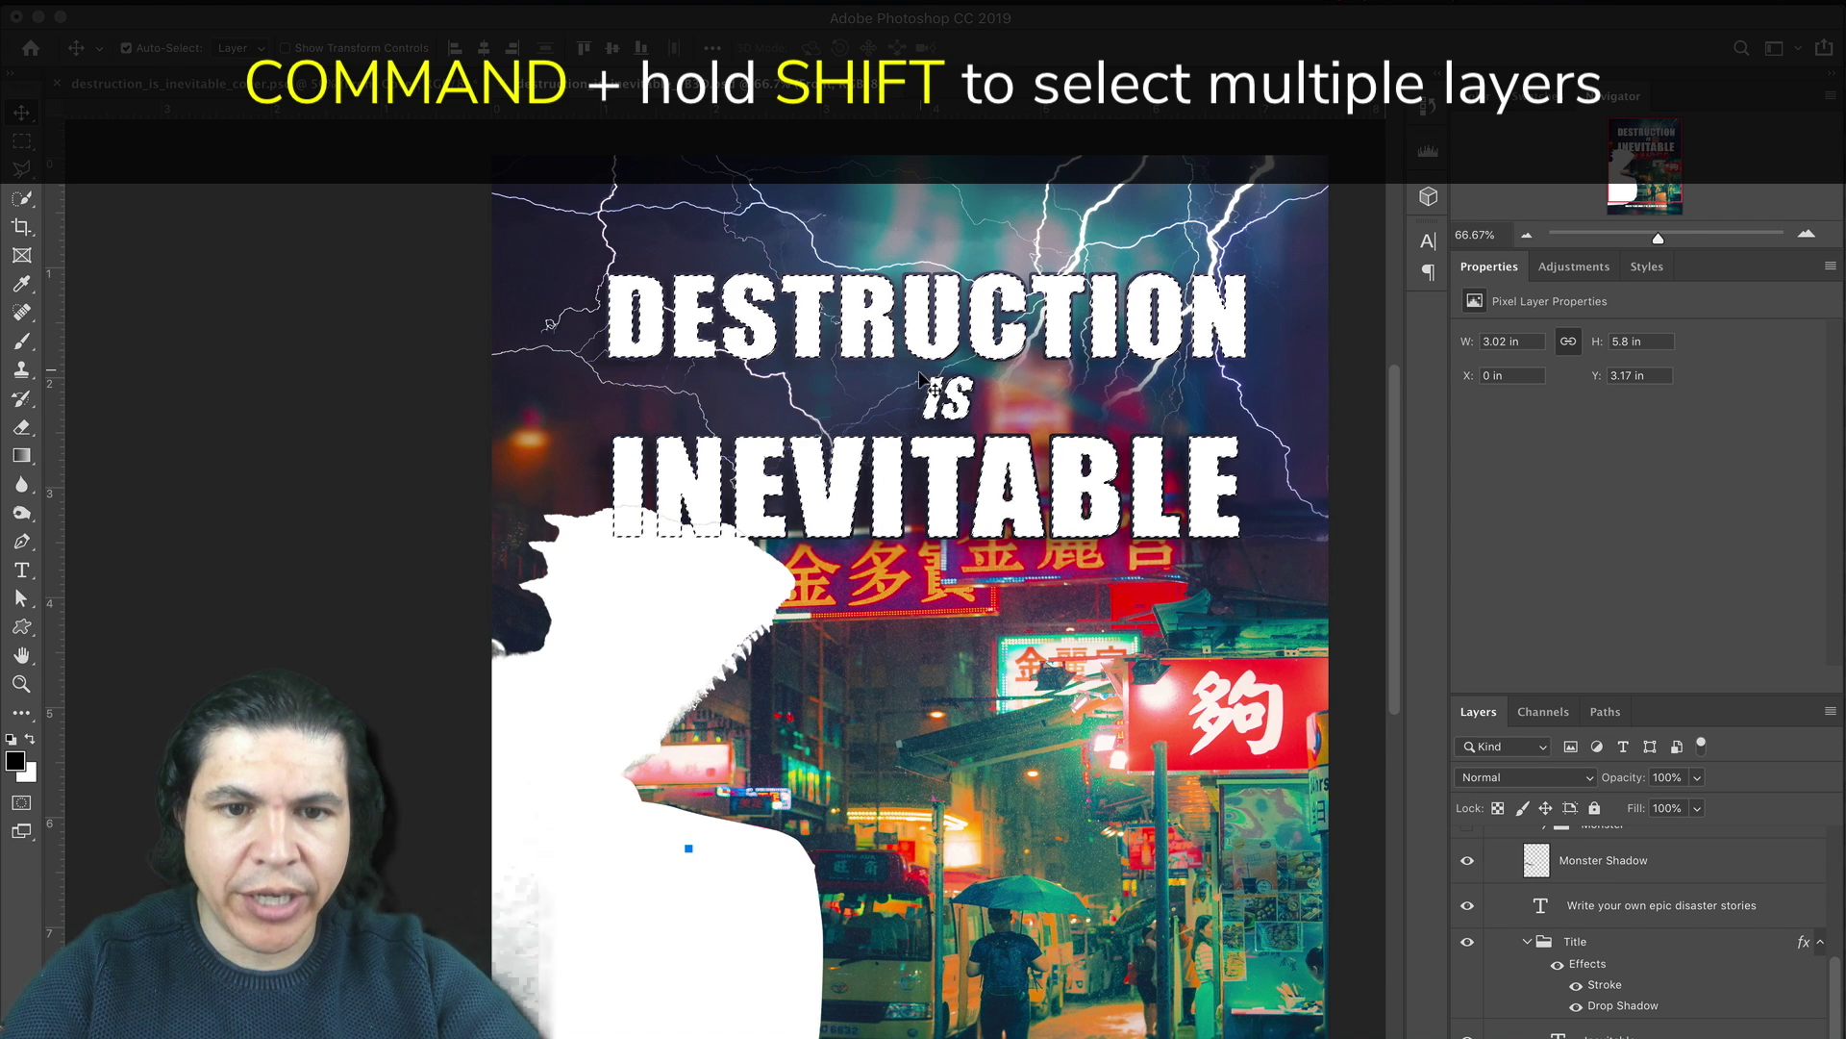
pyautogui.scroll(-10, 731, 433)
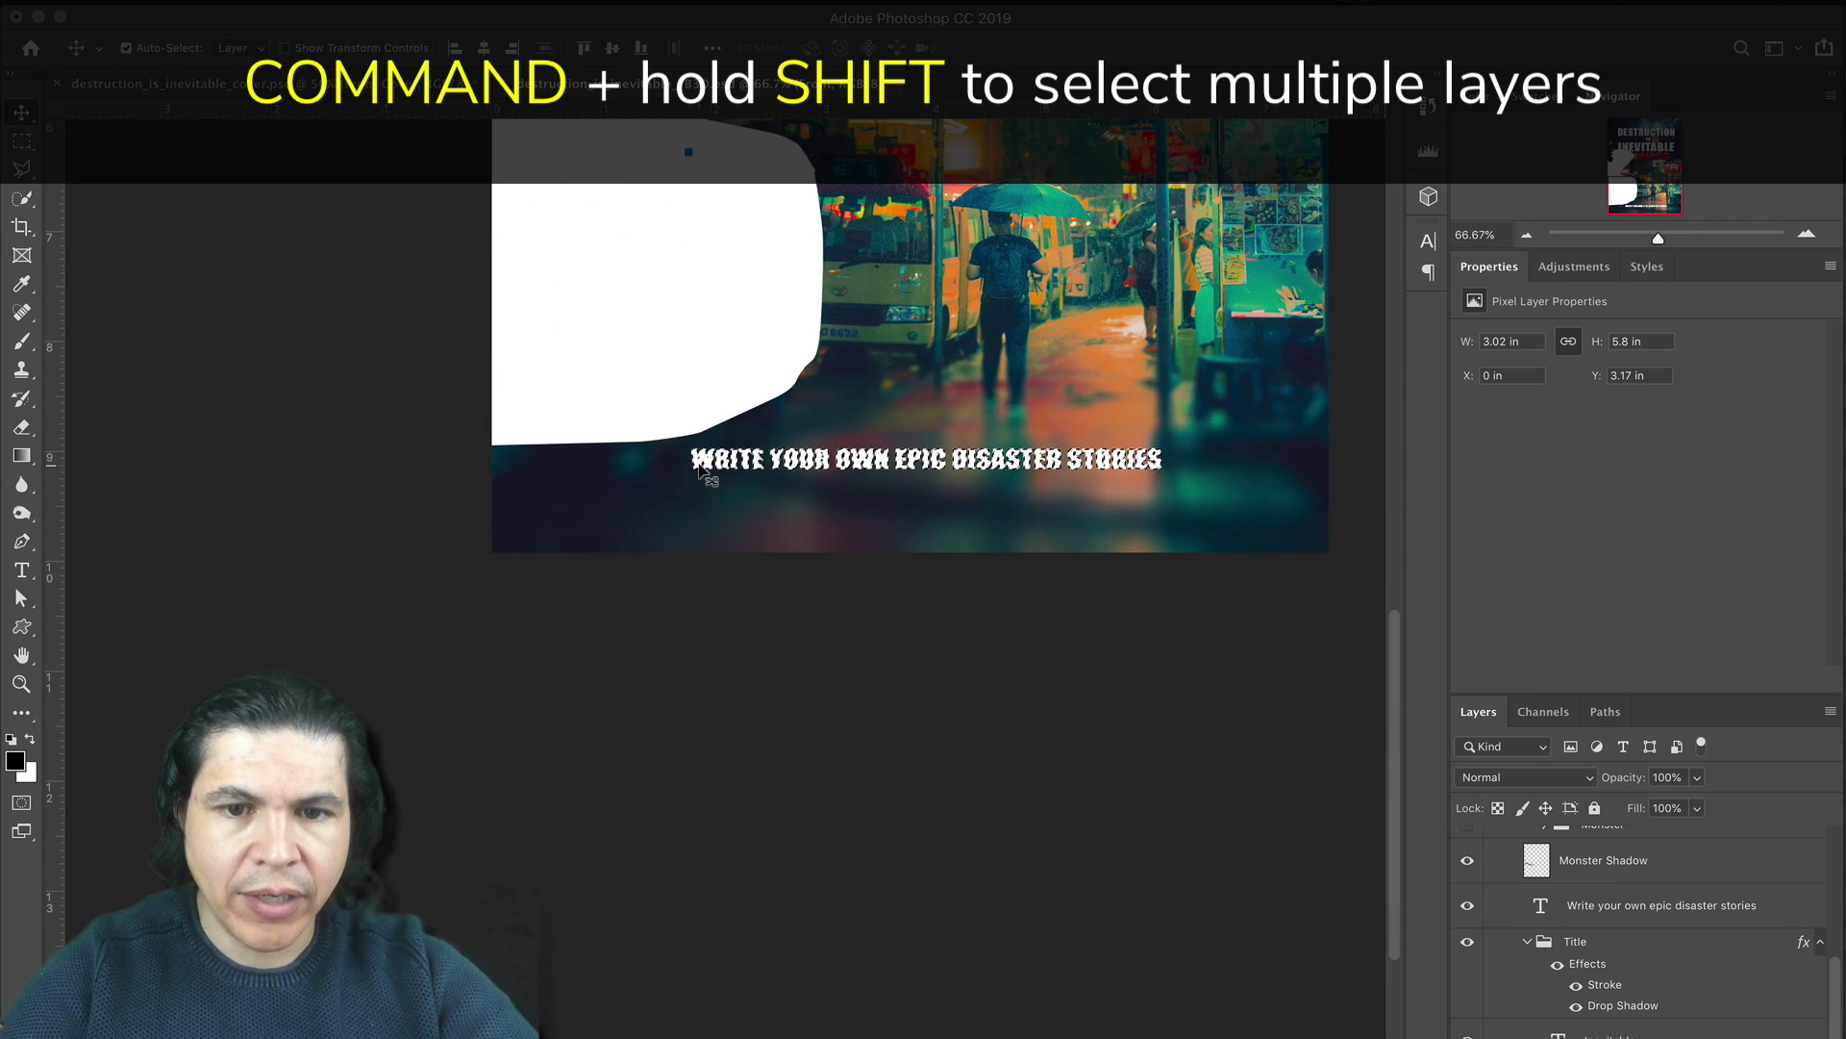
pyautogui.scroll(11, 700, 469)
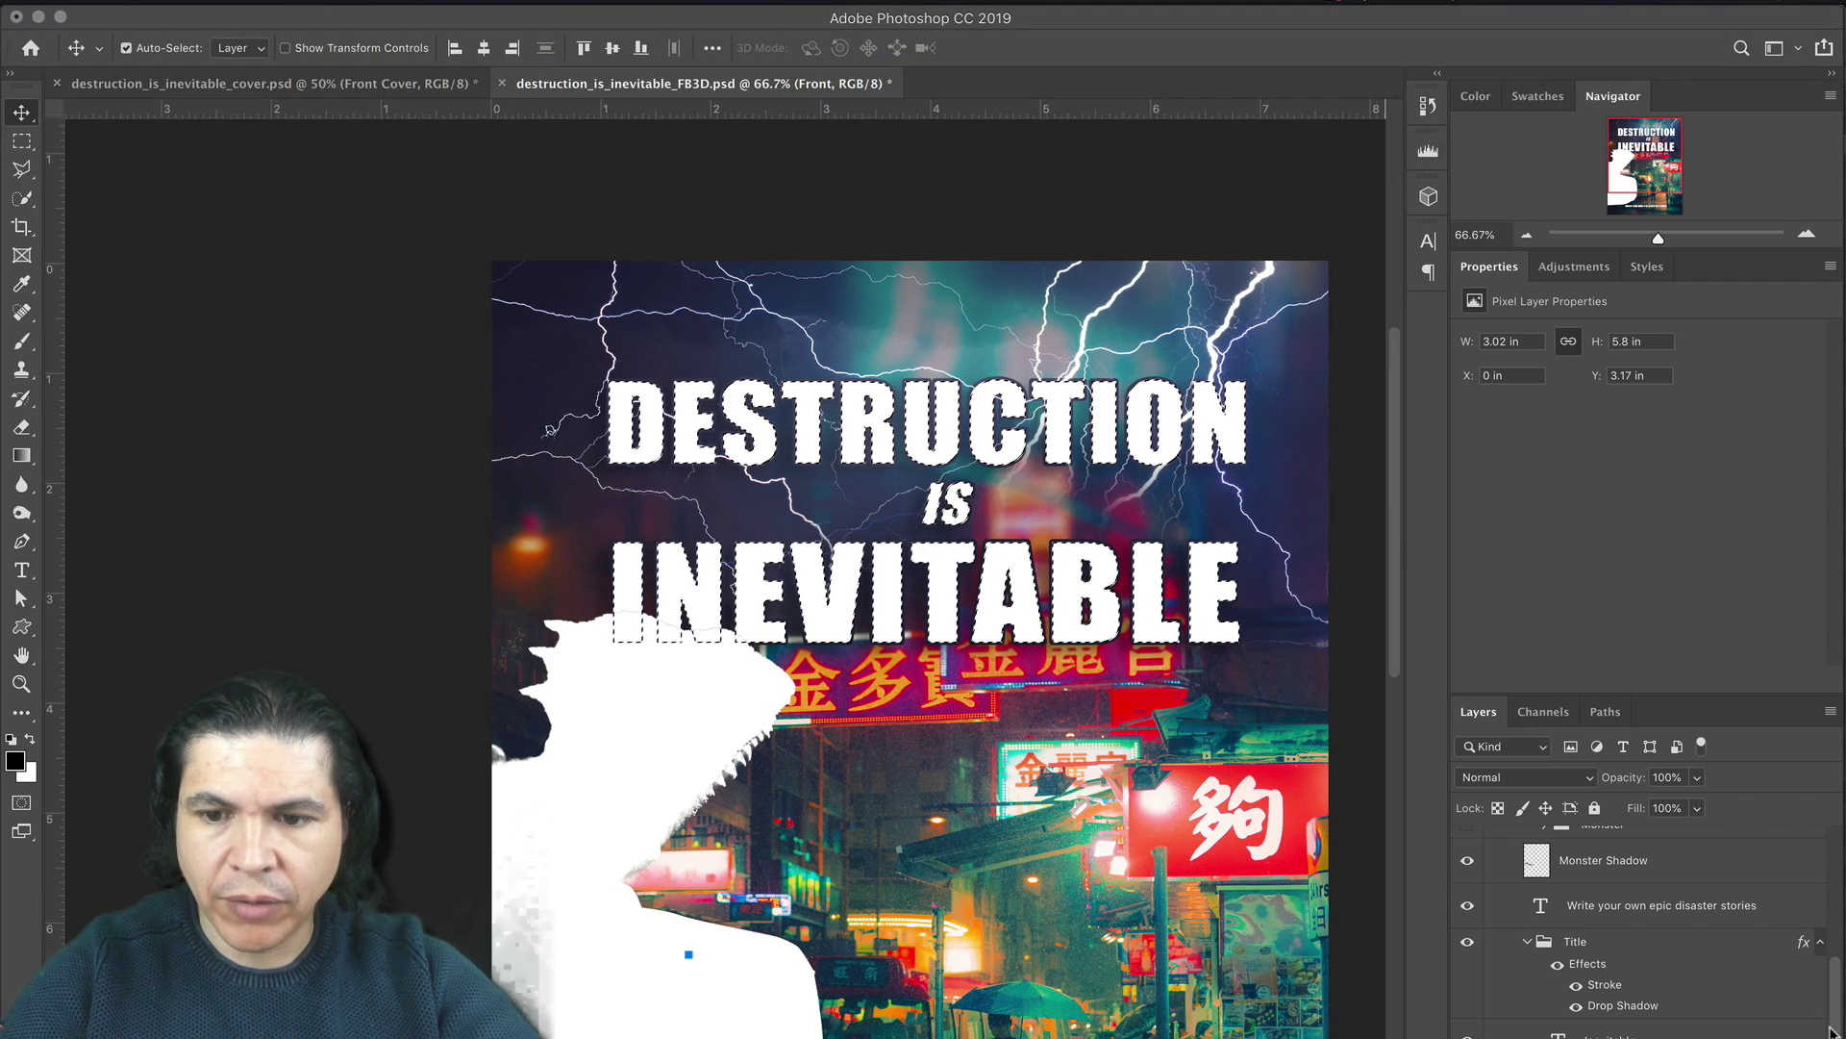
# Step: Add a new layer above Front and set the foreground color to a neutral grey with 80% brightness
pyautogui.scroll(10, 1696, 989)
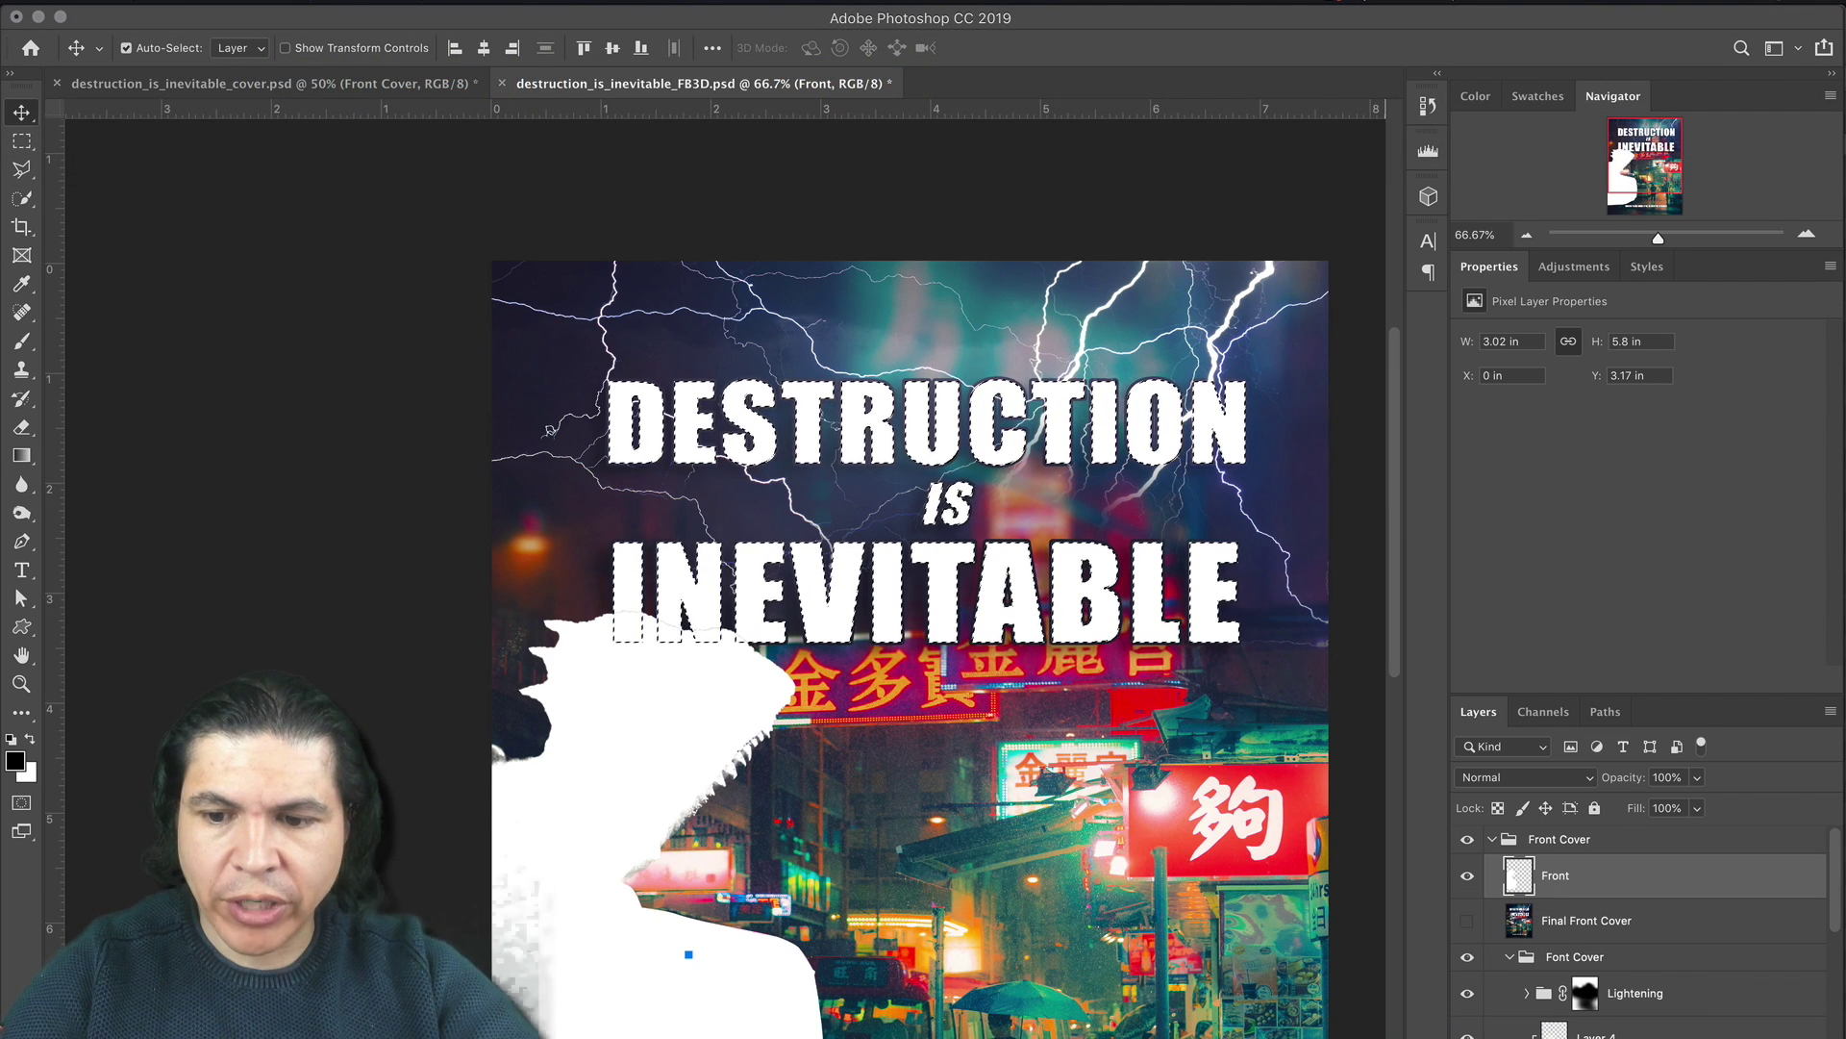
pyautogui.press('super+shift+alt+n')
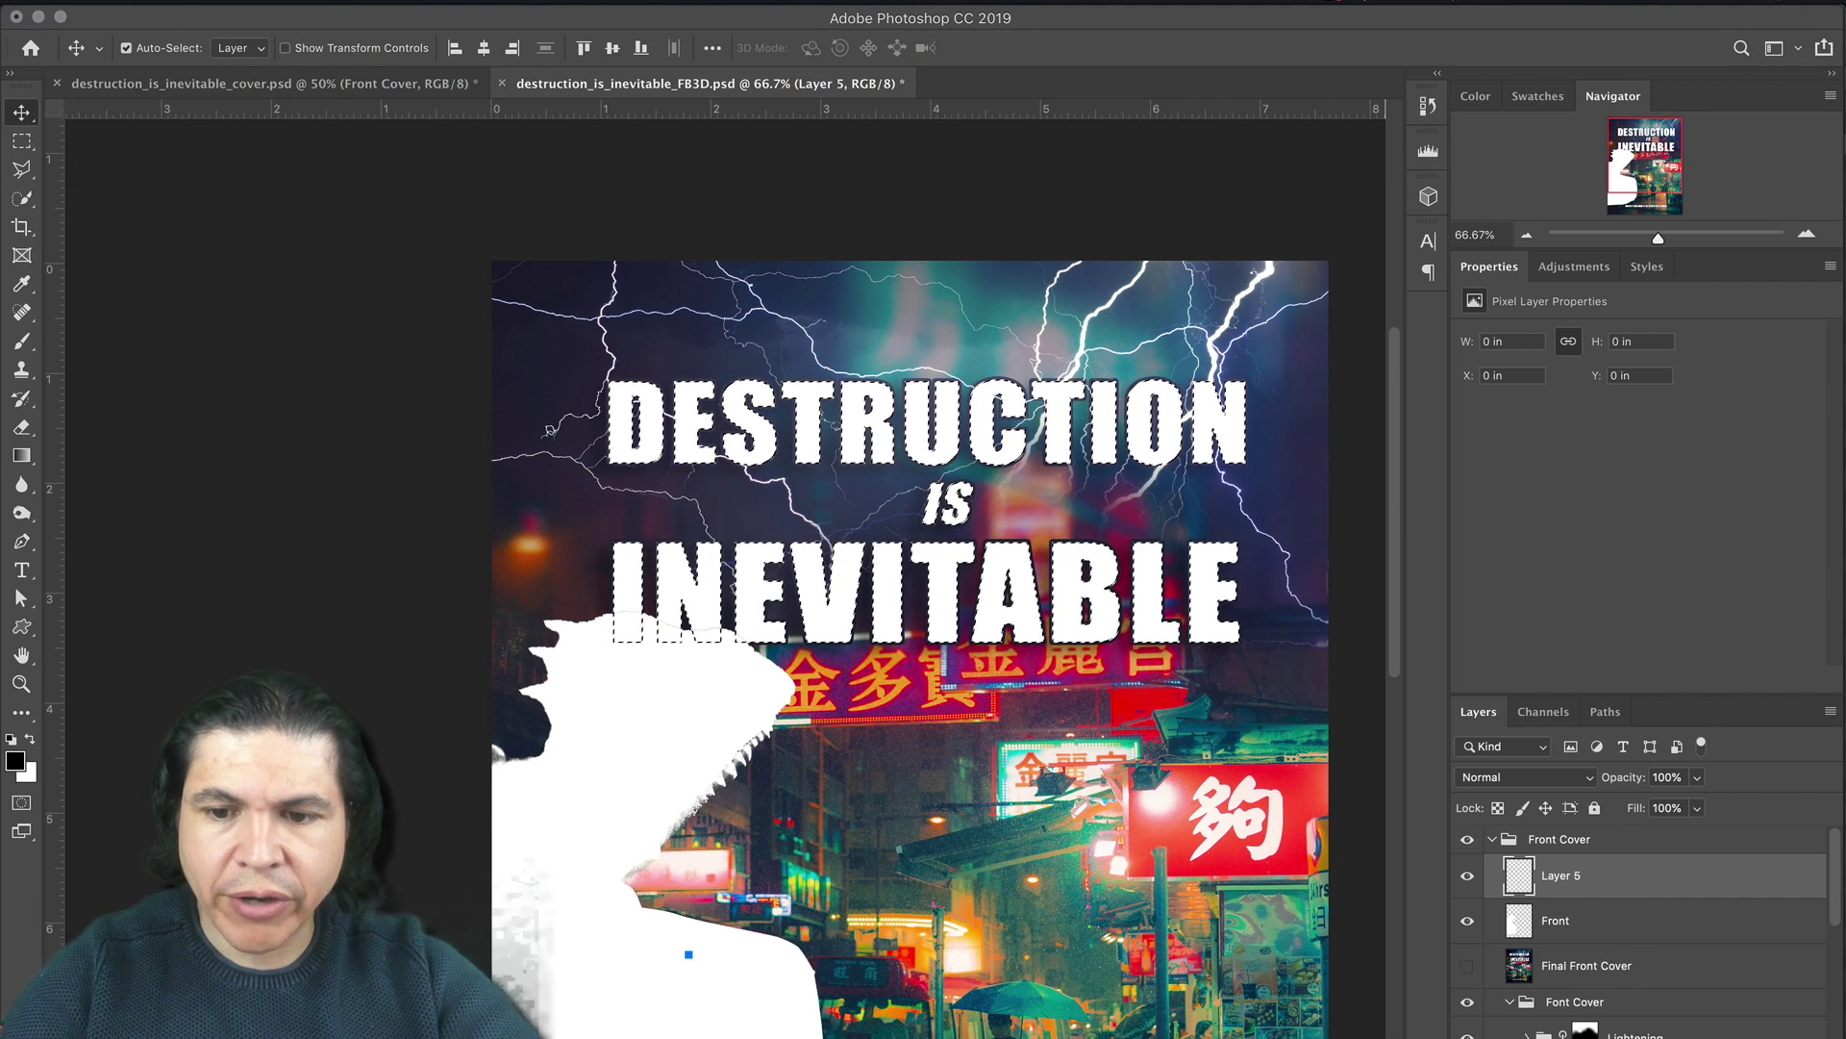
pyautogui.click(15, 761)
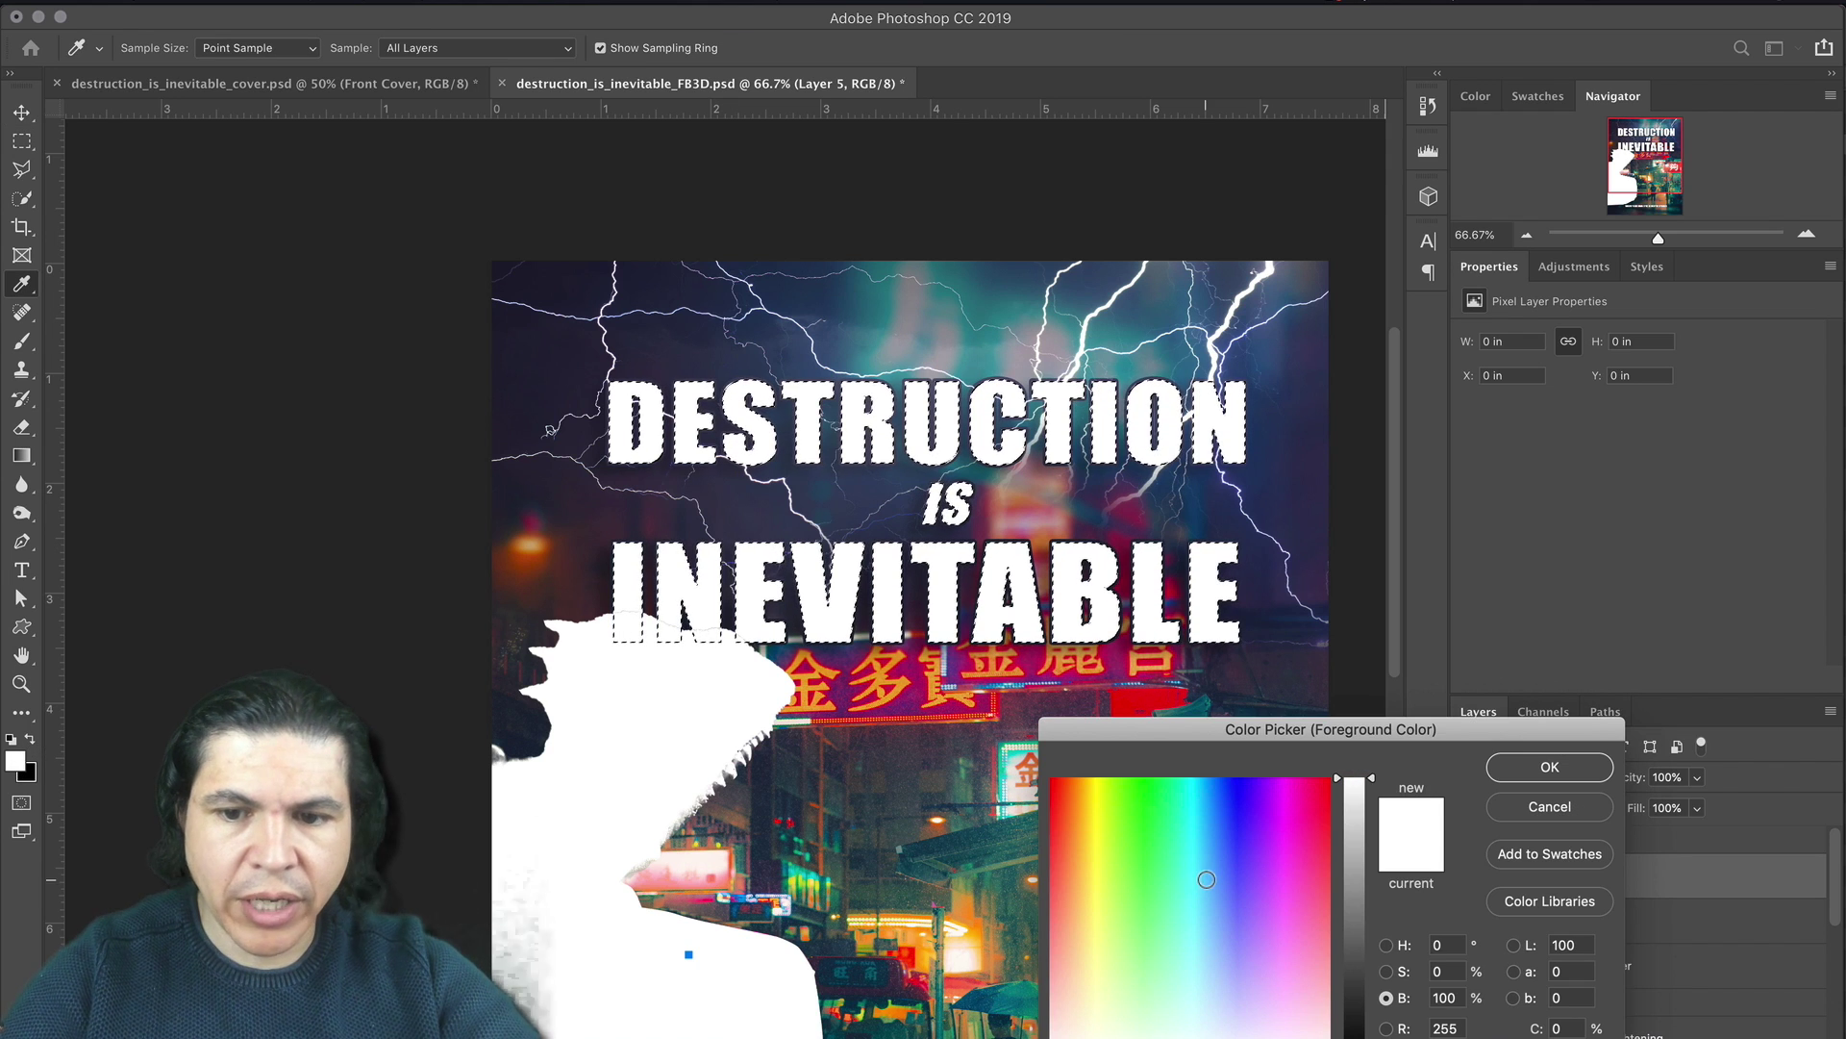
pyautogui.click(1356, 800)
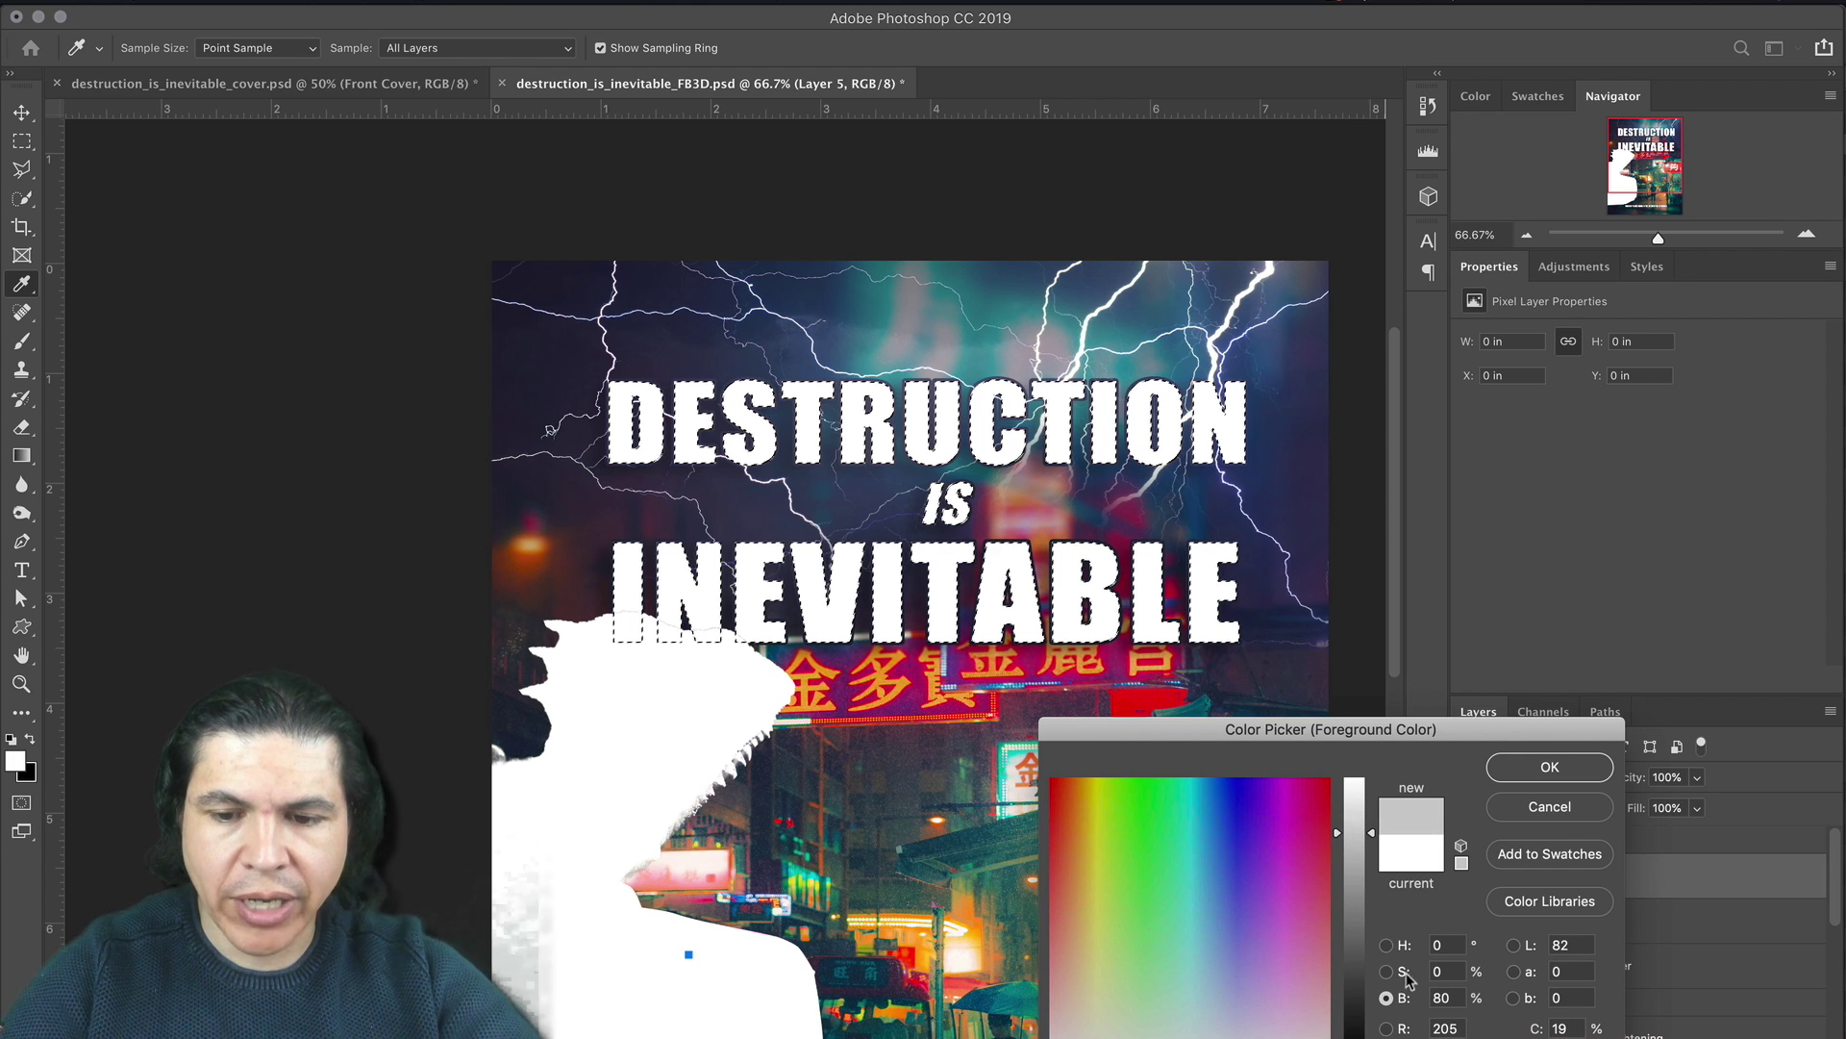
pyautogui.doubleClick(1443, 999)
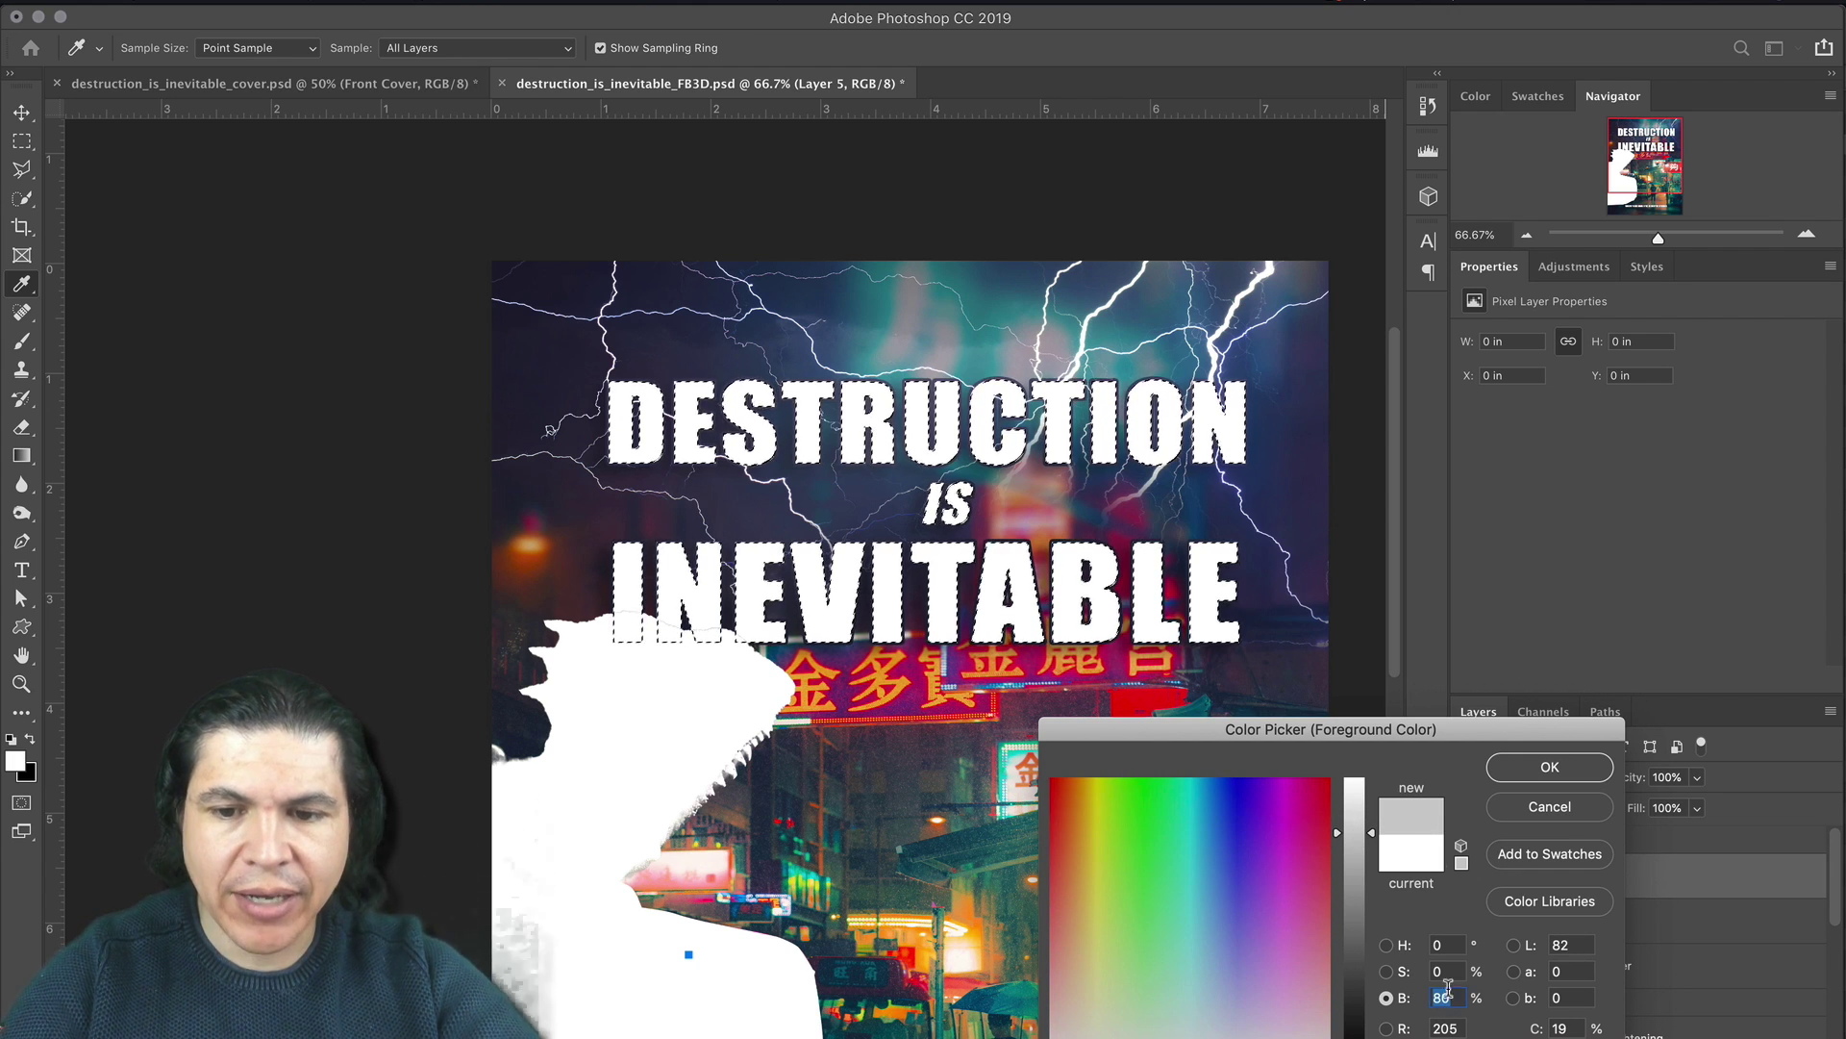
pyautogui.click(1550, 768)
pyautogui.press('v')
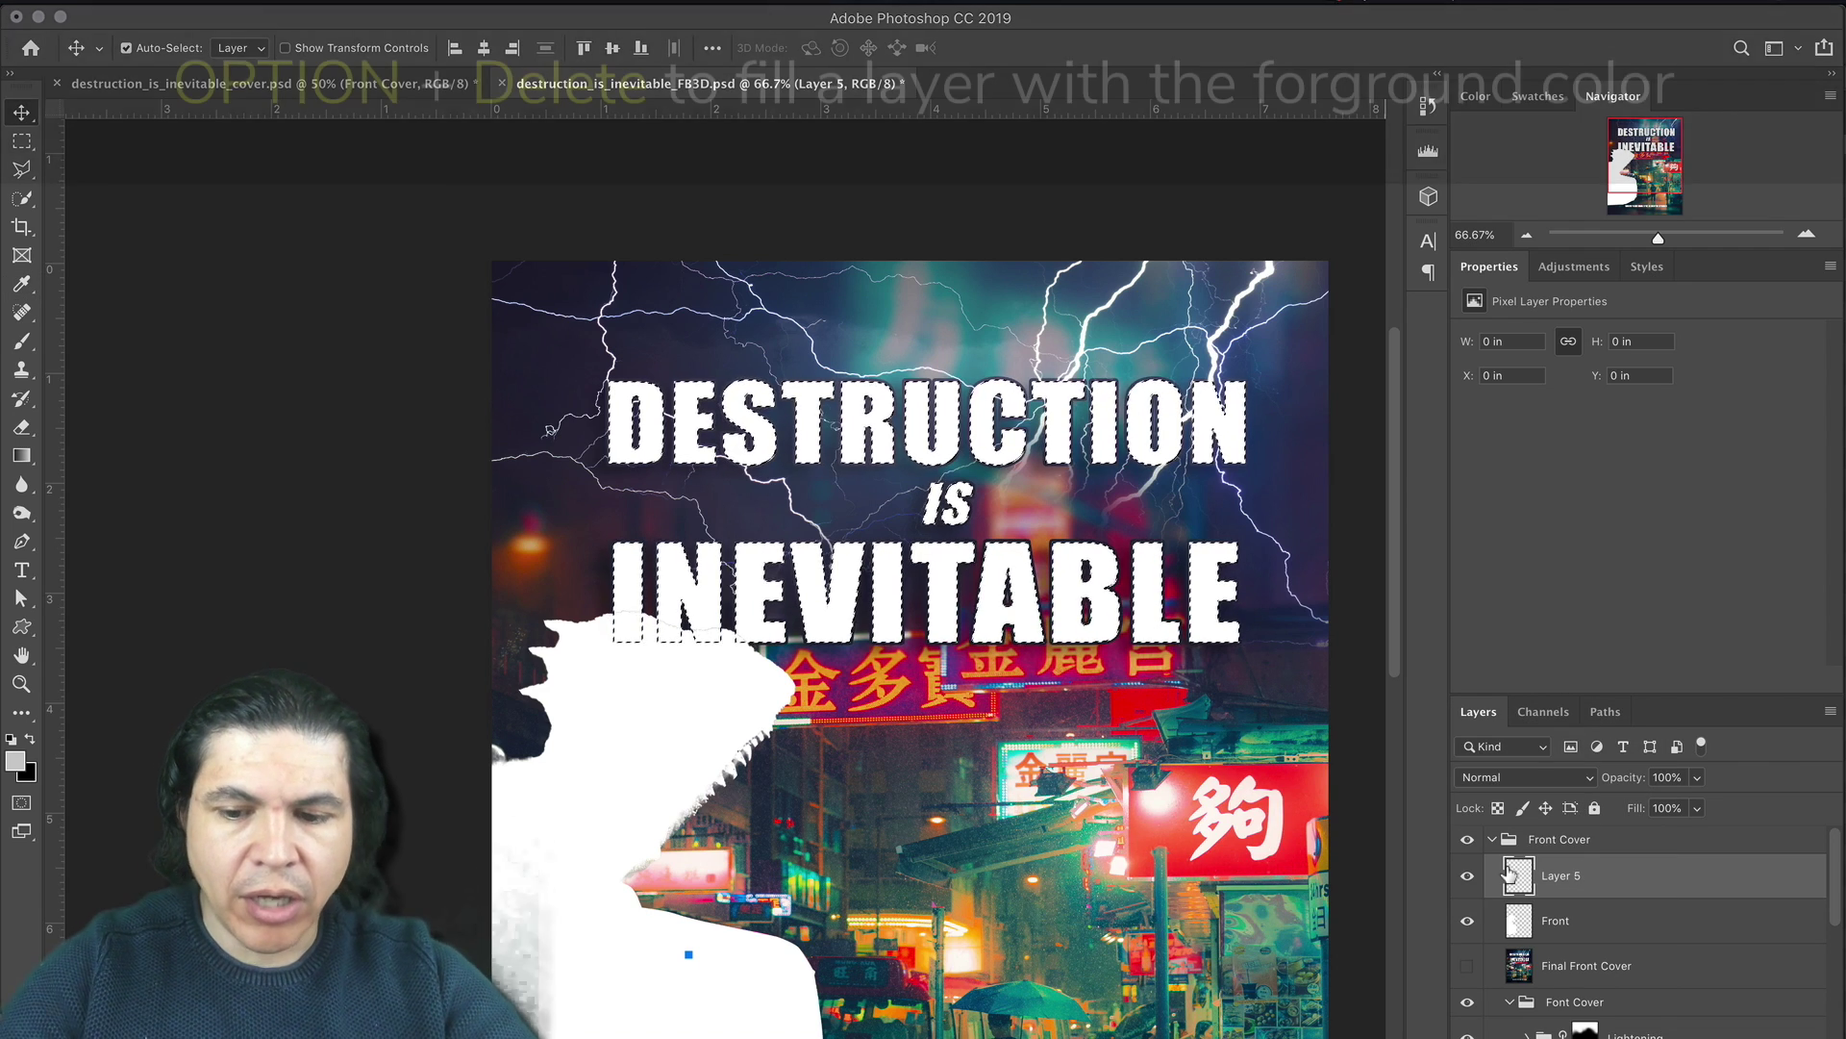
# Step: Fill the selected title and tagline lettering with the grey foreground color on the new layer, and deselect
pyautogui.hotkey('alt', 'BackSpace')
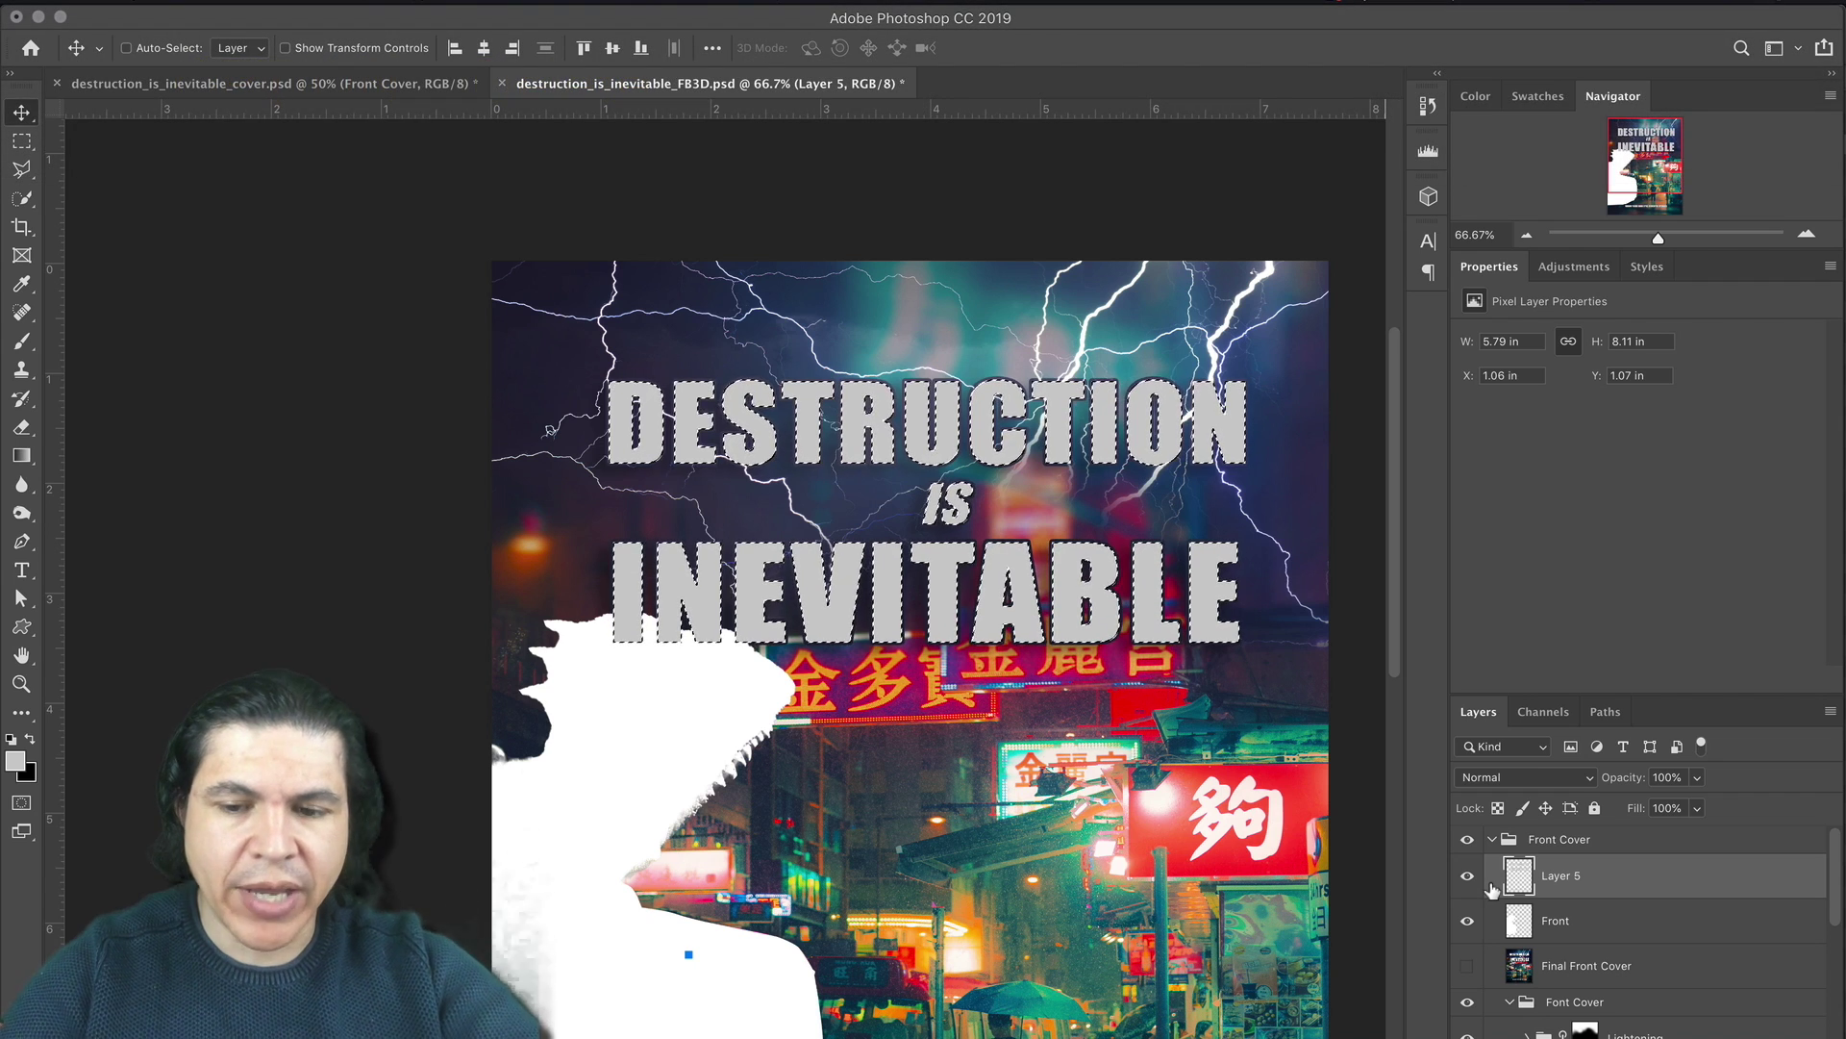
pyautogui.press('super+d')
pyautogui.scroll(-1, 721, 356)
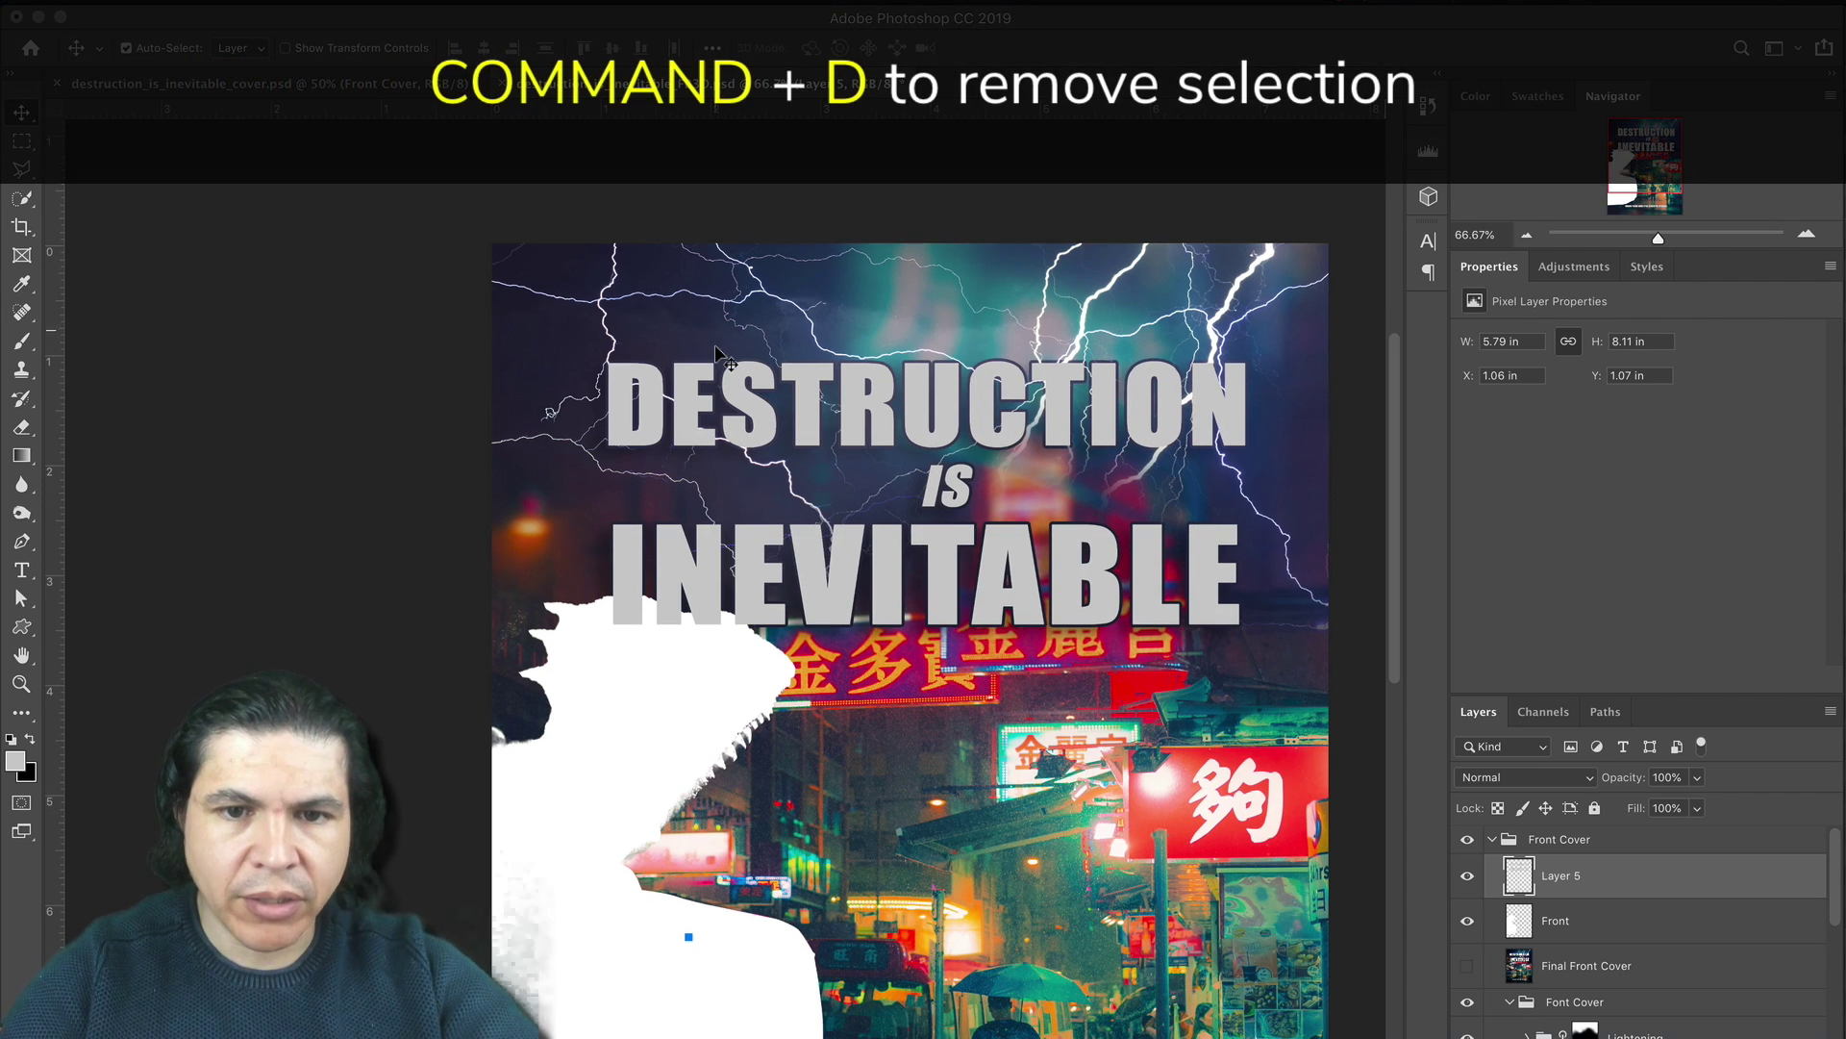
pyautogui.scroll(-10, 786, 487)
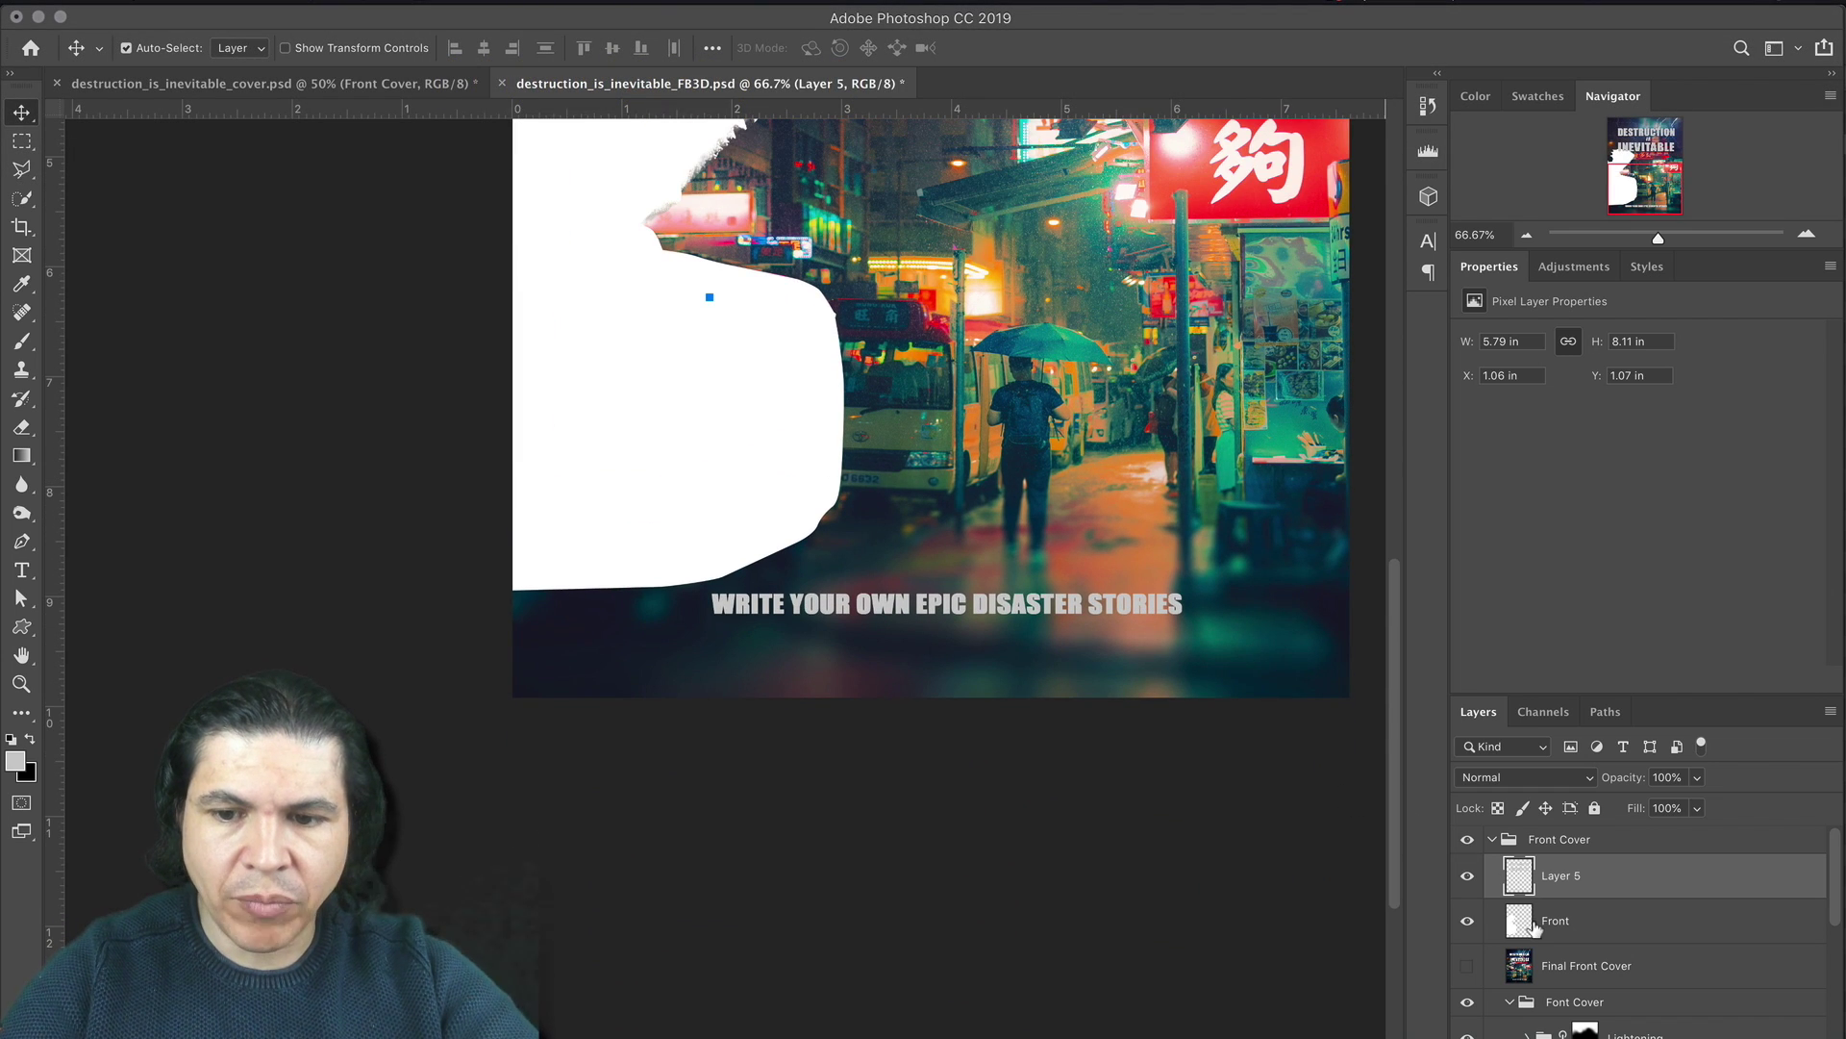
# Step: Place the Front layer above the grey lettering layer, and rename the lettering layer Middle
pyautogui.moveTo(1536, 926); pyautogui.dragTo(1535, 868)
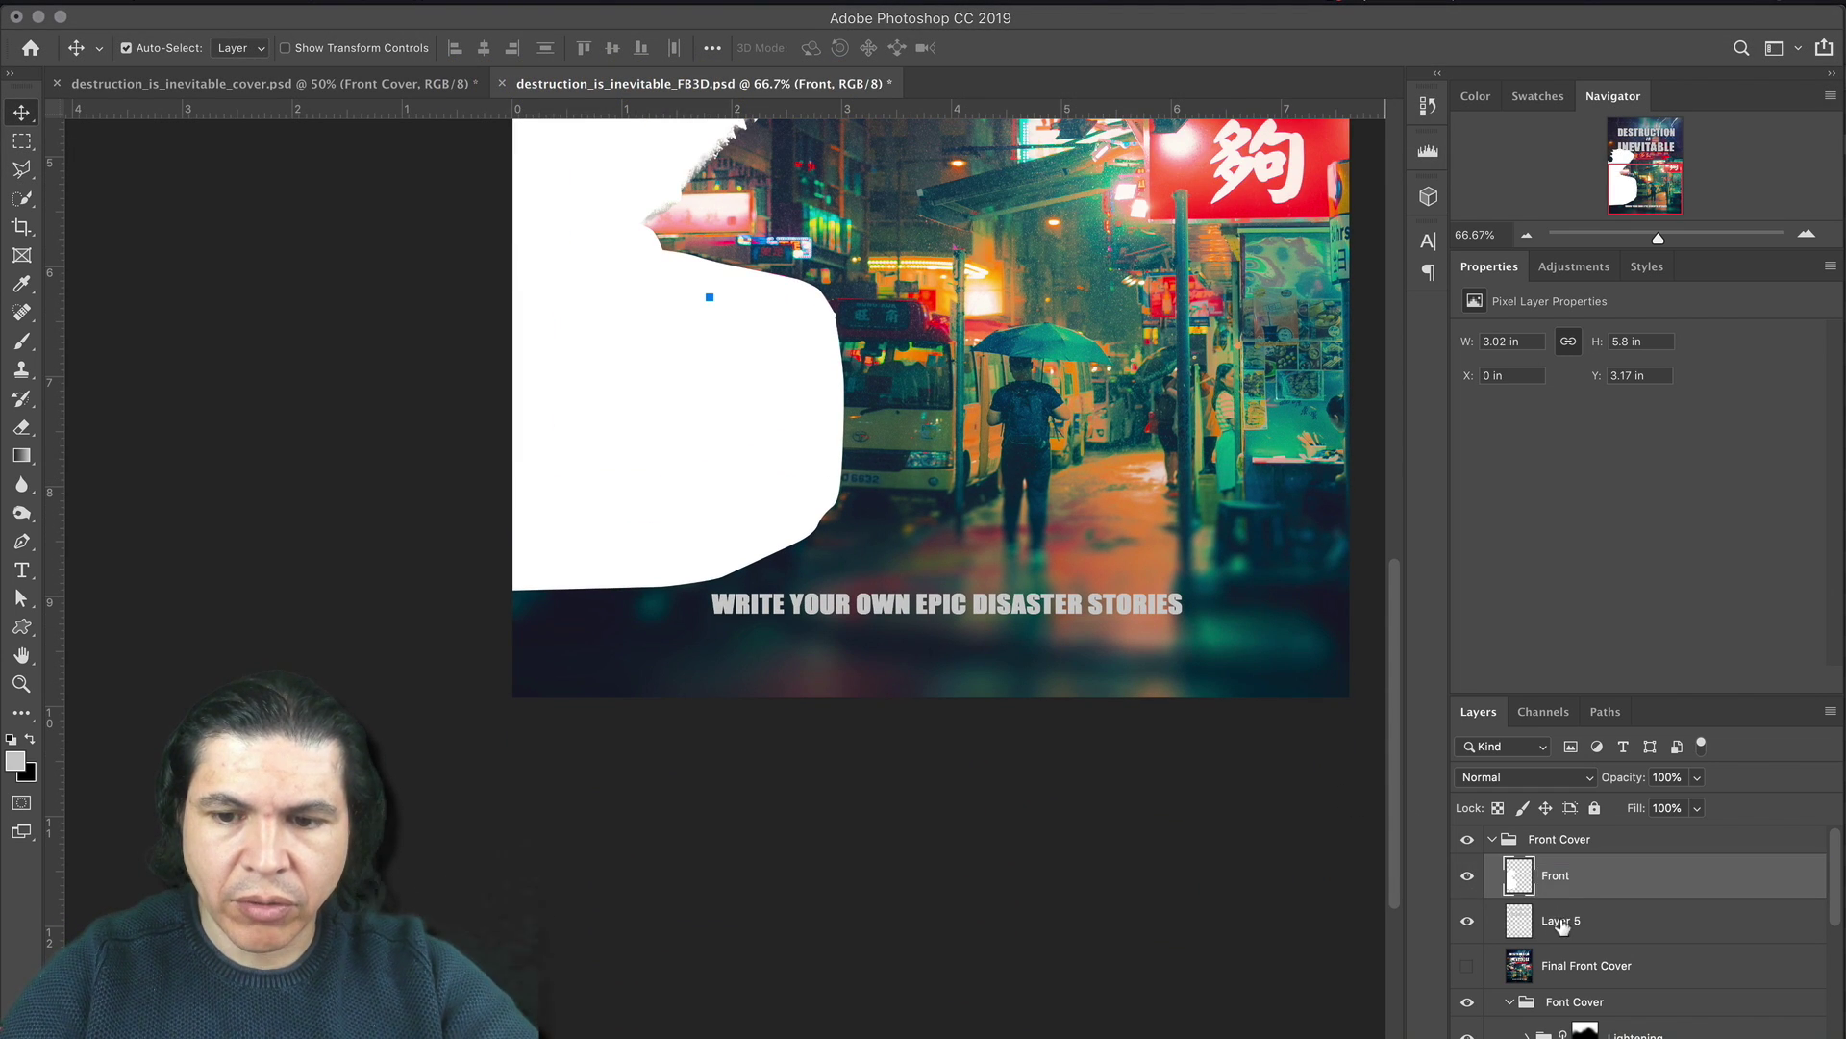
pyautogui.doubleClick(1560, 920)
pyautogui.write('Middle')
pyautogui.press('Return')
pyautogui.scroll(7, 1043, 798)
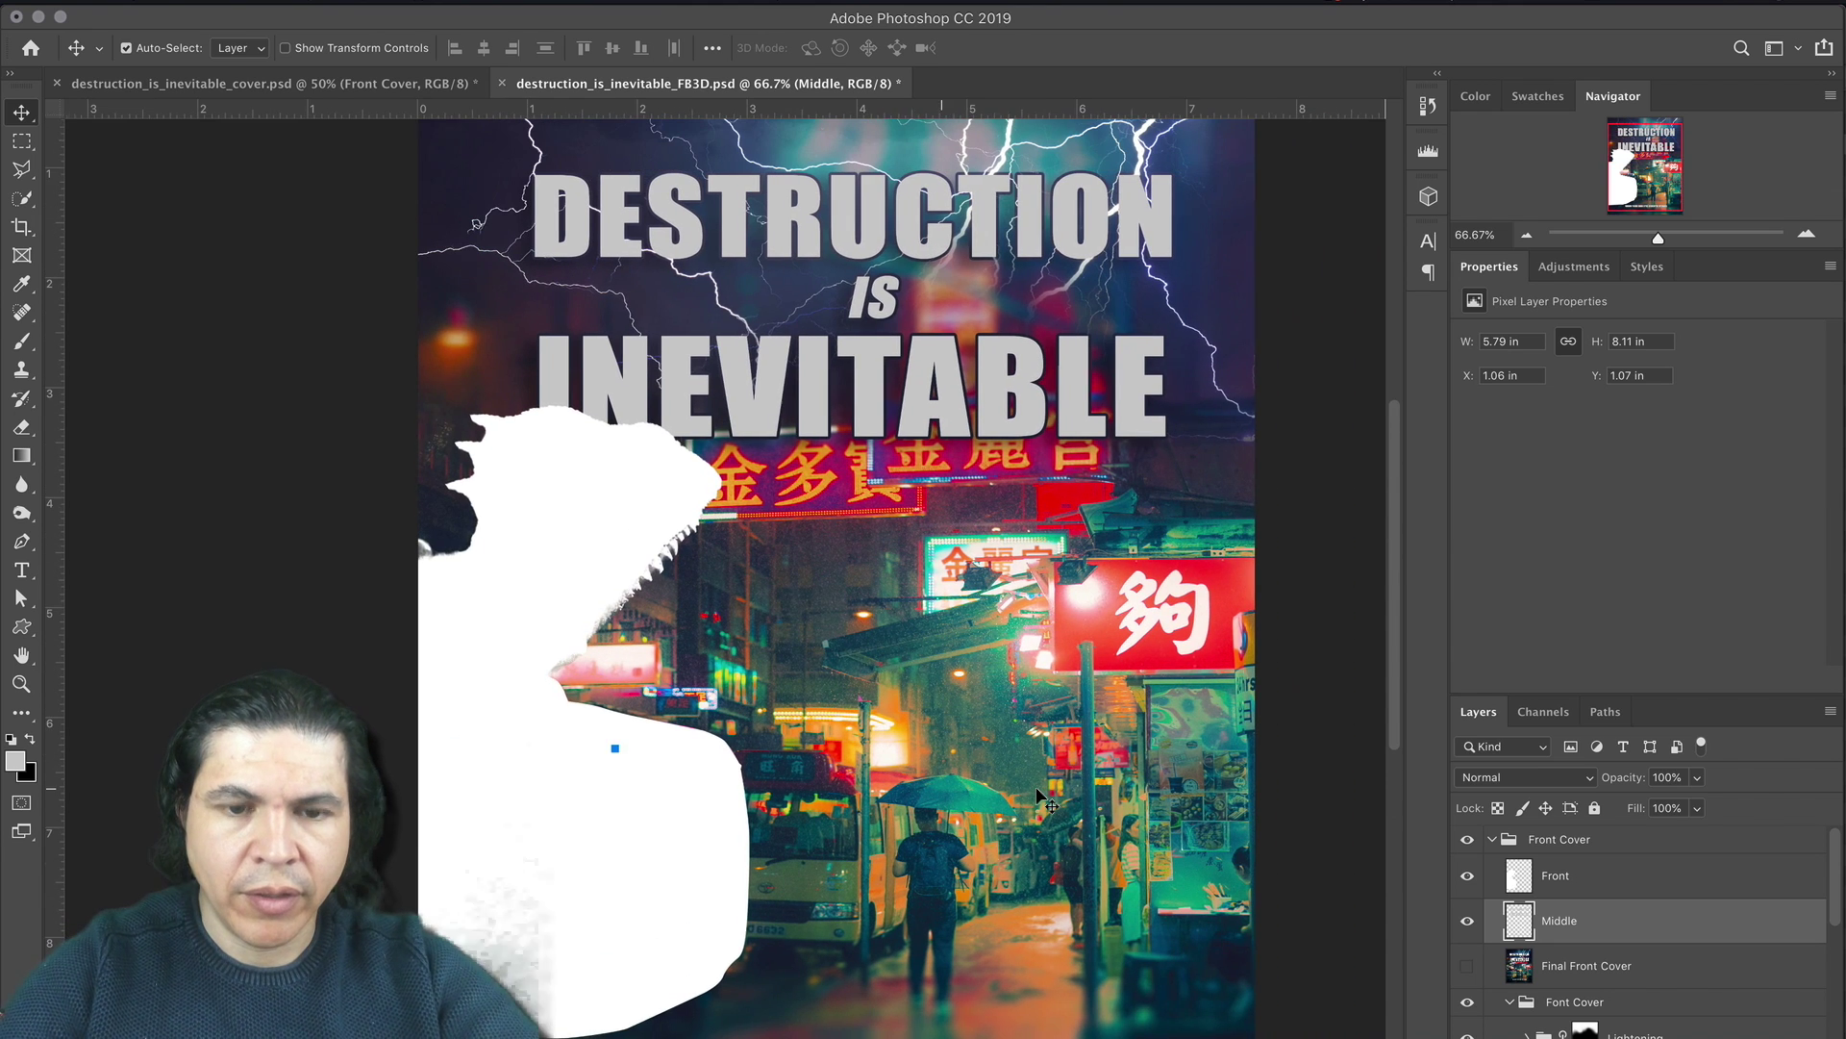
# Step: Hide the Front, Middle and Monster copy layers to expose the street scene
pyautogui.click(1466, 875)
pyautogui.click(1466, 920)
pyautogui.scroll(-5, 1478, 964)
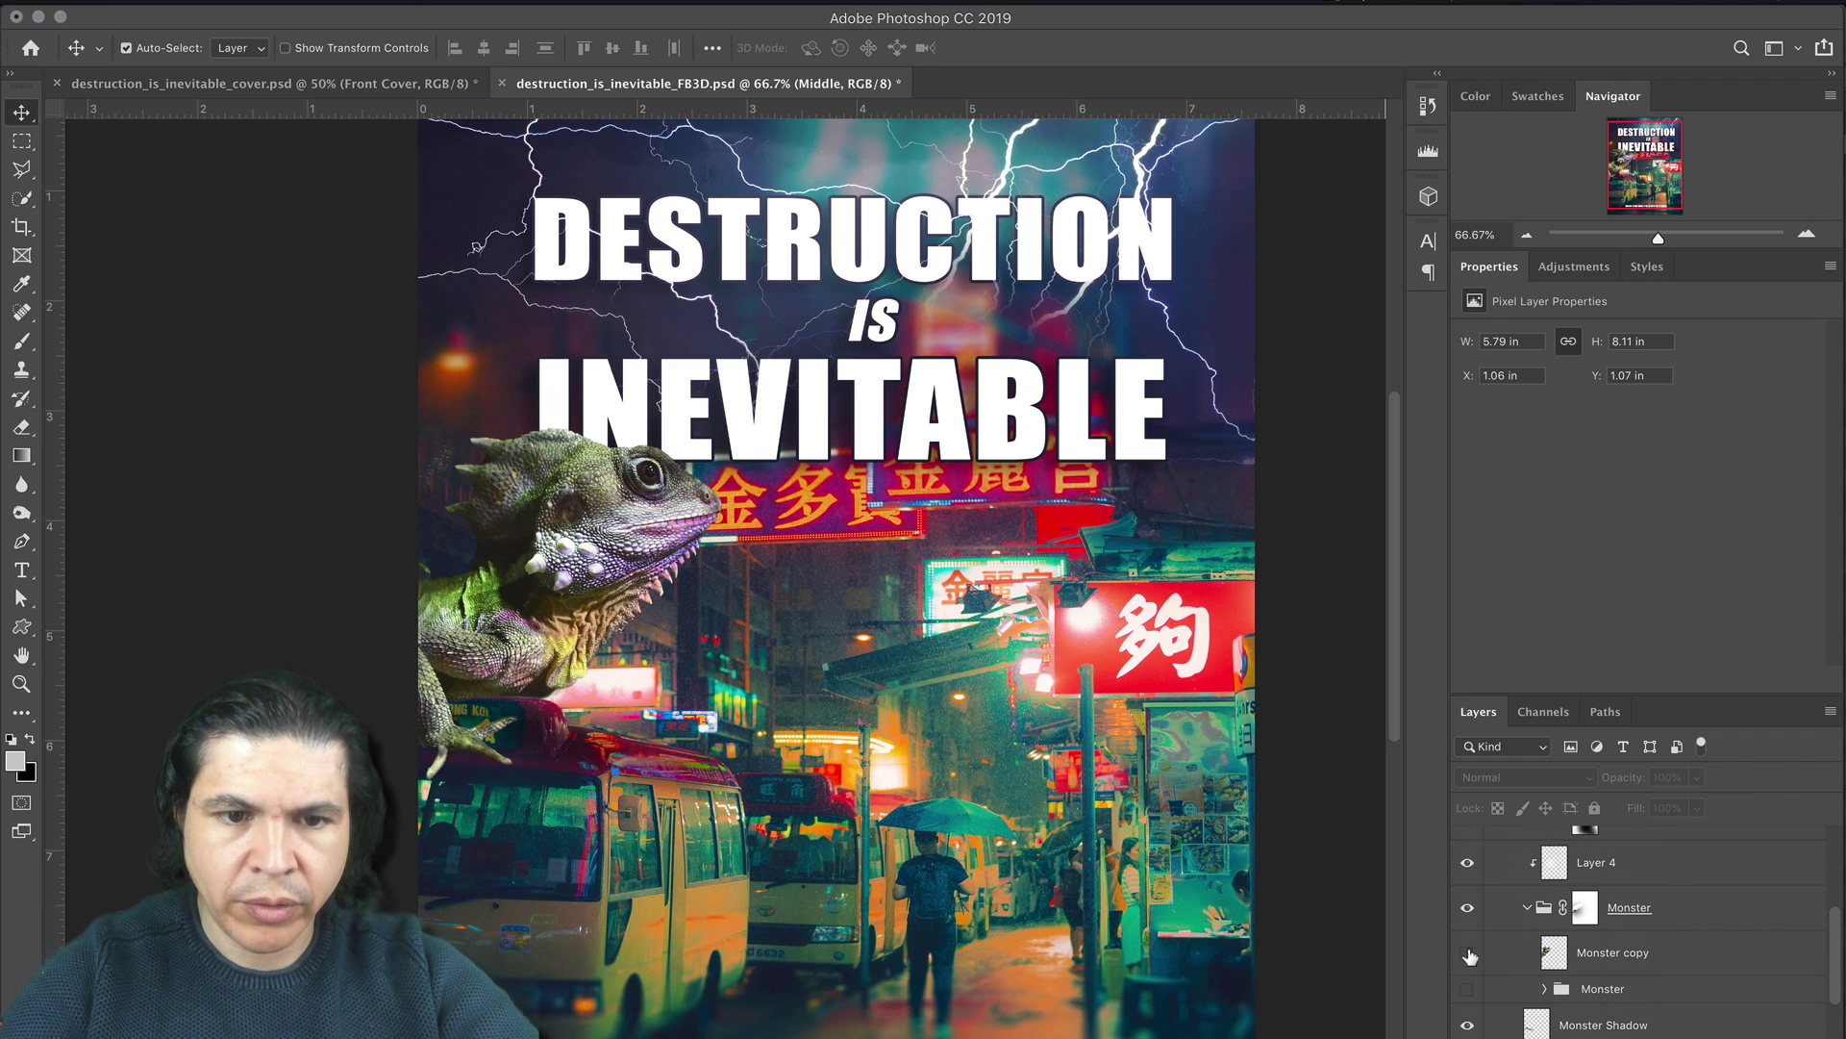
pyautogui.click(1467, 952)
pyautogui.scroll(1, 919, 748)
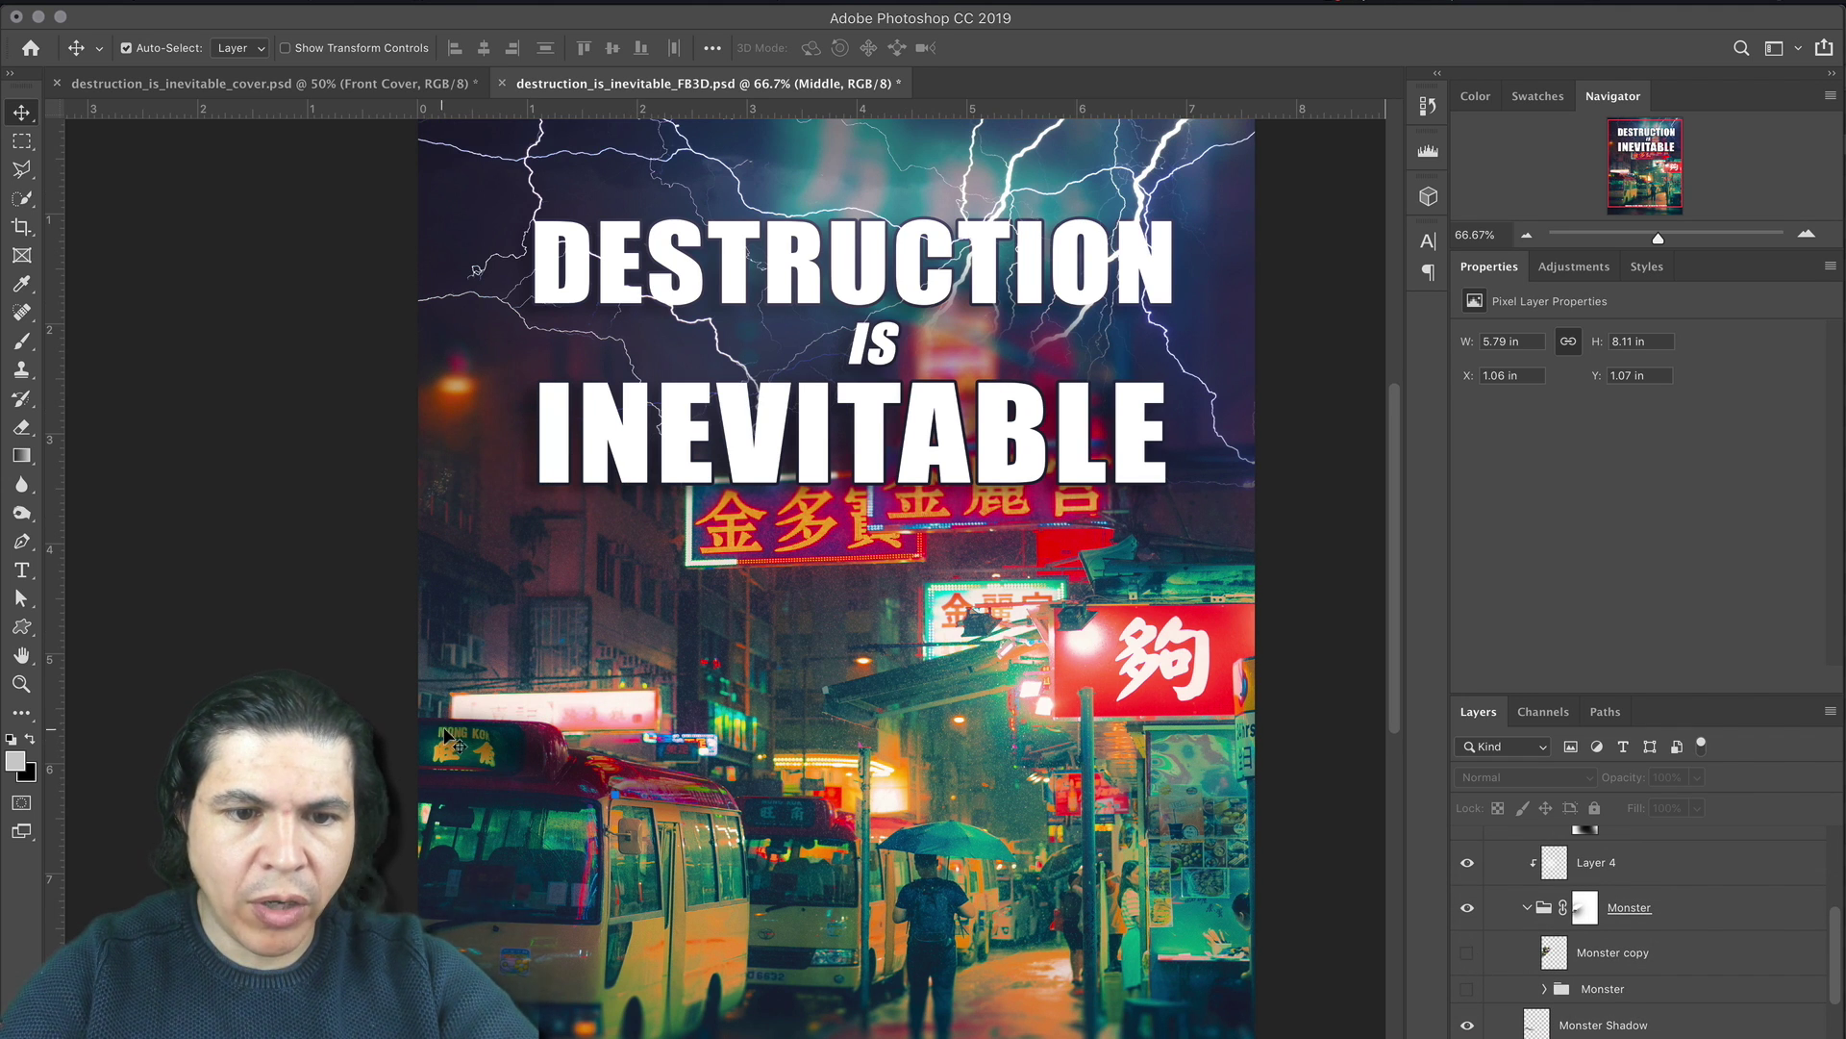
pyautogui.scroll(-4, 914, 866)
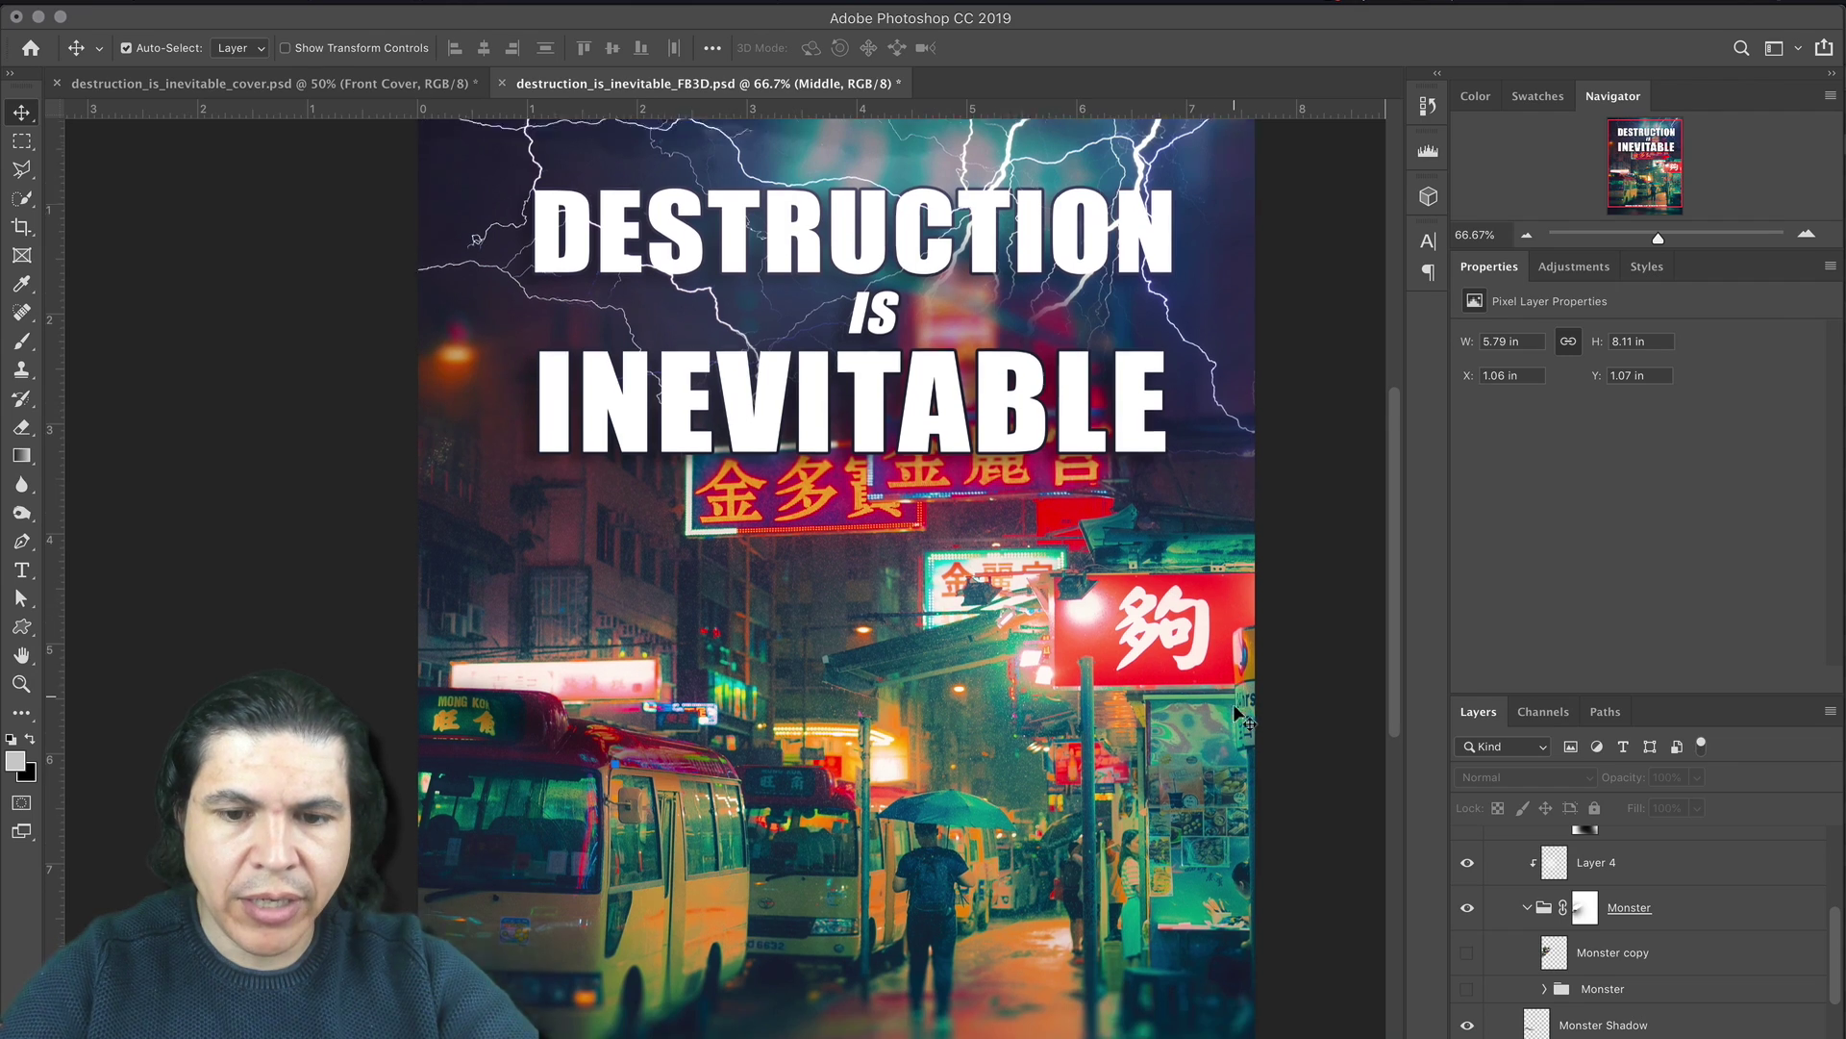
pyautogui.press('z')
pyautogui.moveTo(673, 663); pyautogui.dragTo(685, 670)
pyautogui.hscroll(-4, 674, 664)
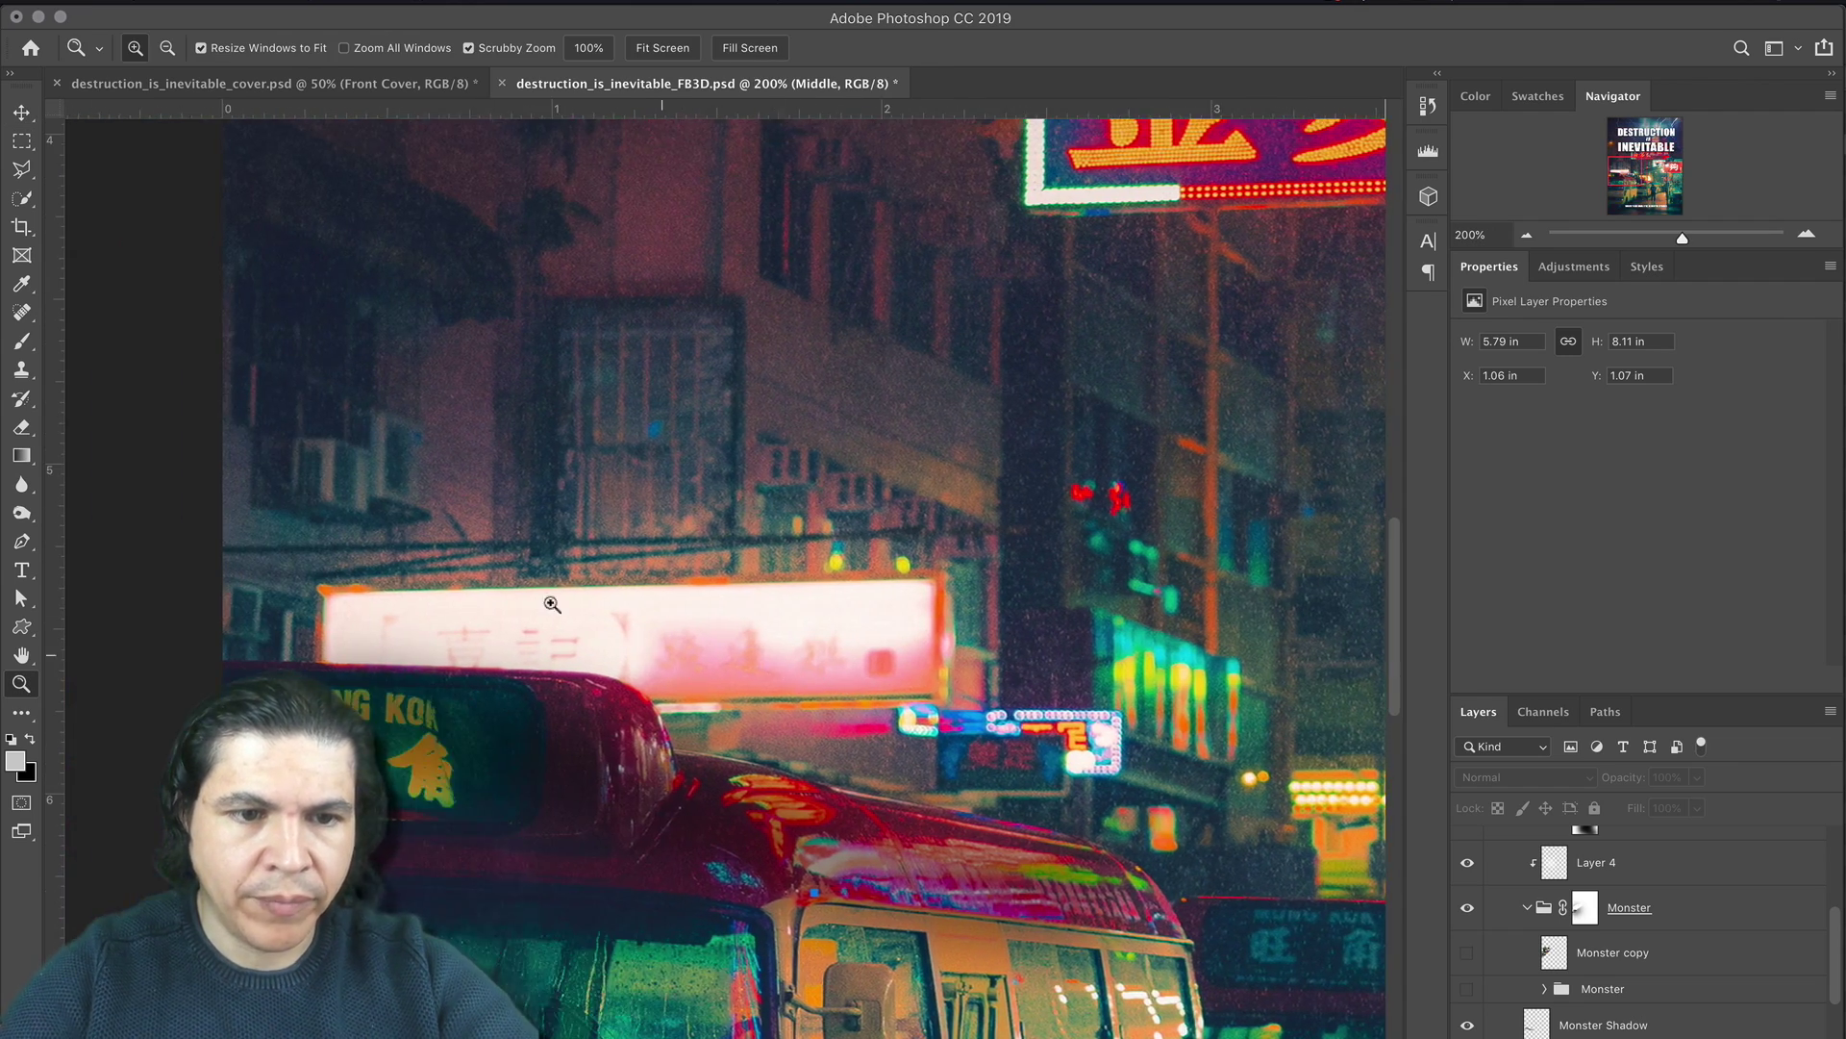
pyautogui.click(540, 602)
pyautogui.click(21, 540)
pyautogui.scroll(2, 52, 606)
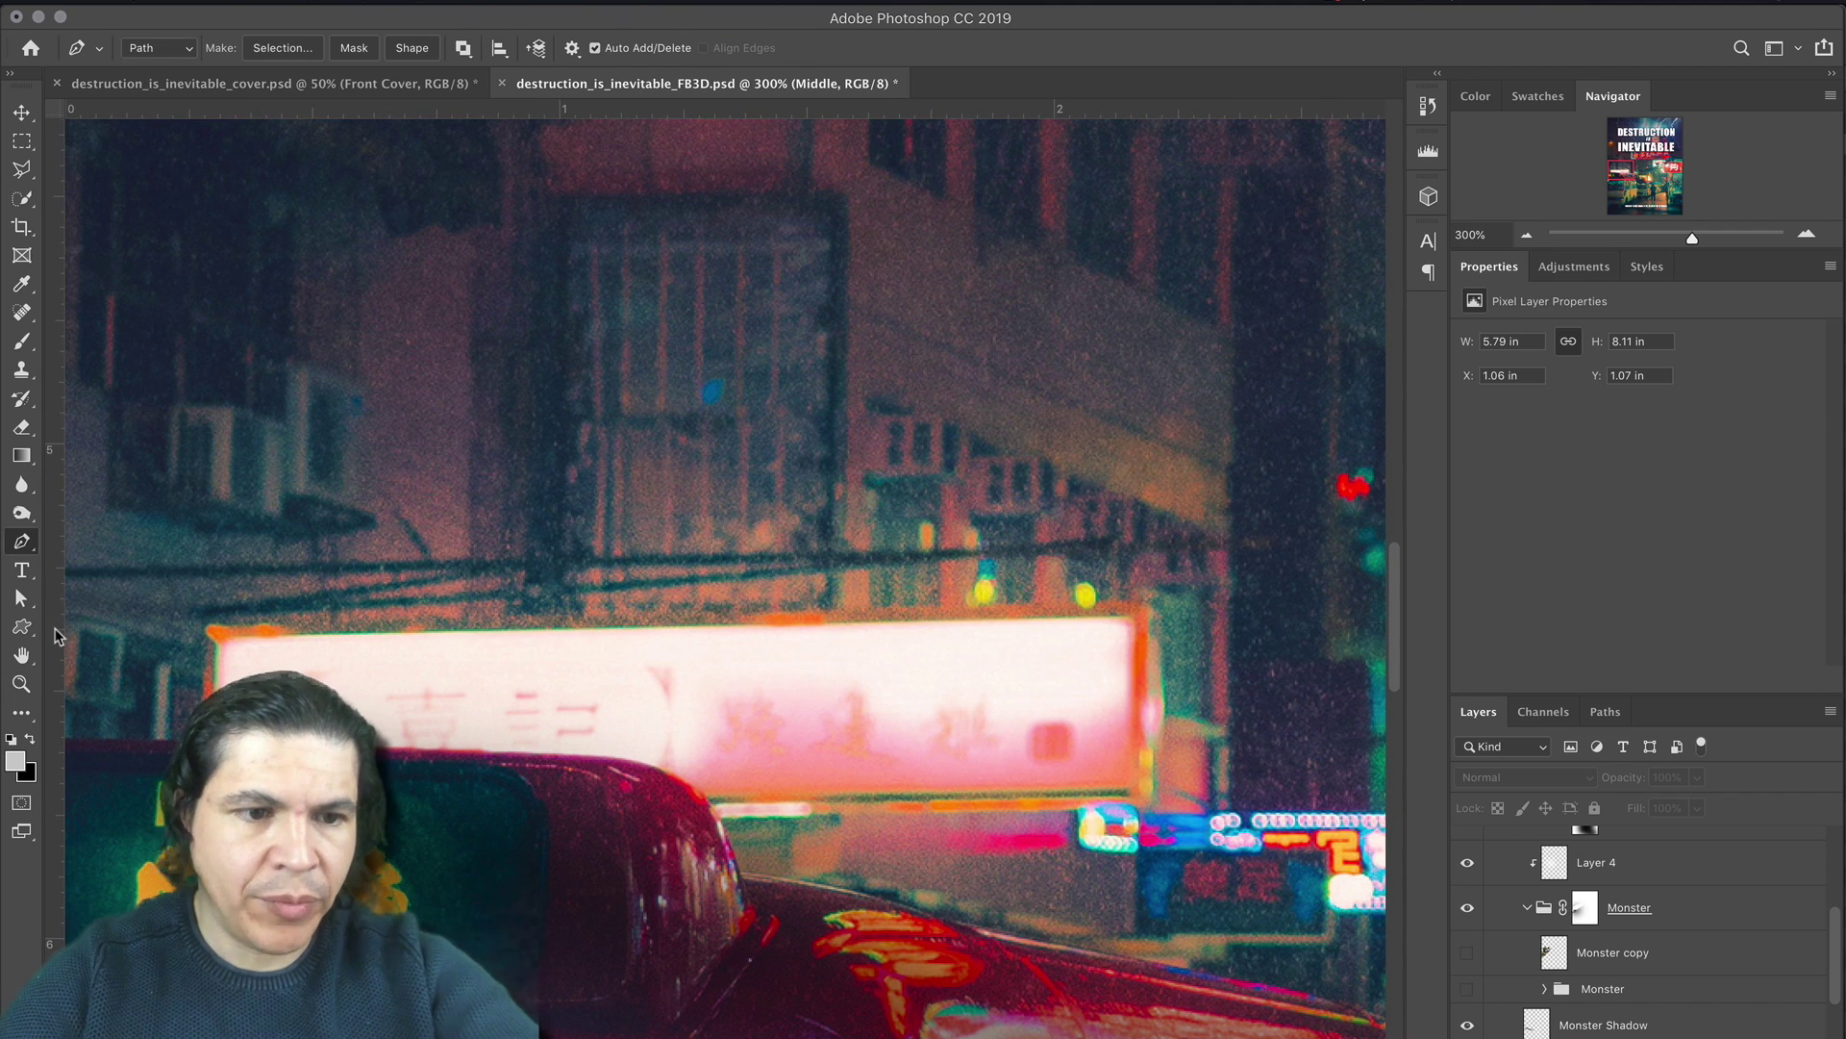
pyautogui.rightClick(21, 540)
pyautogui.click(79, 541)
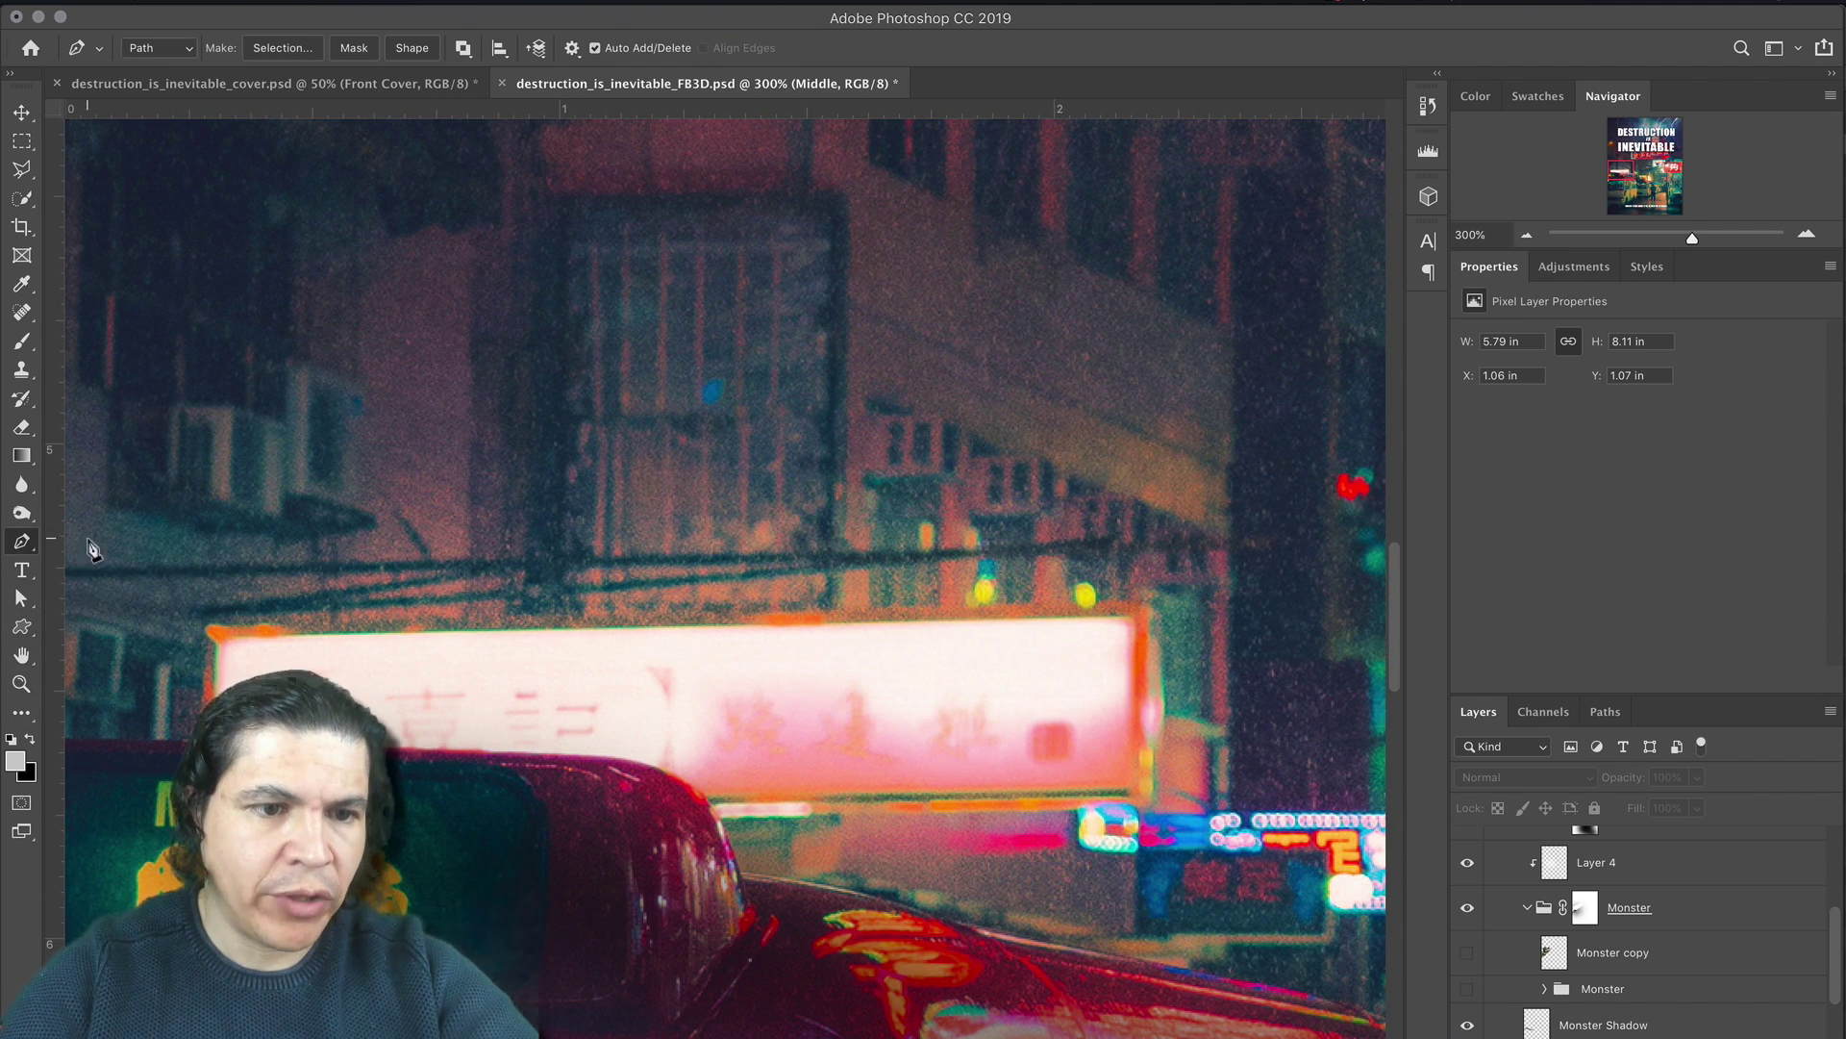
pyautogui.moveTo(64, 631); pyautogui.dragTo(84, 633)
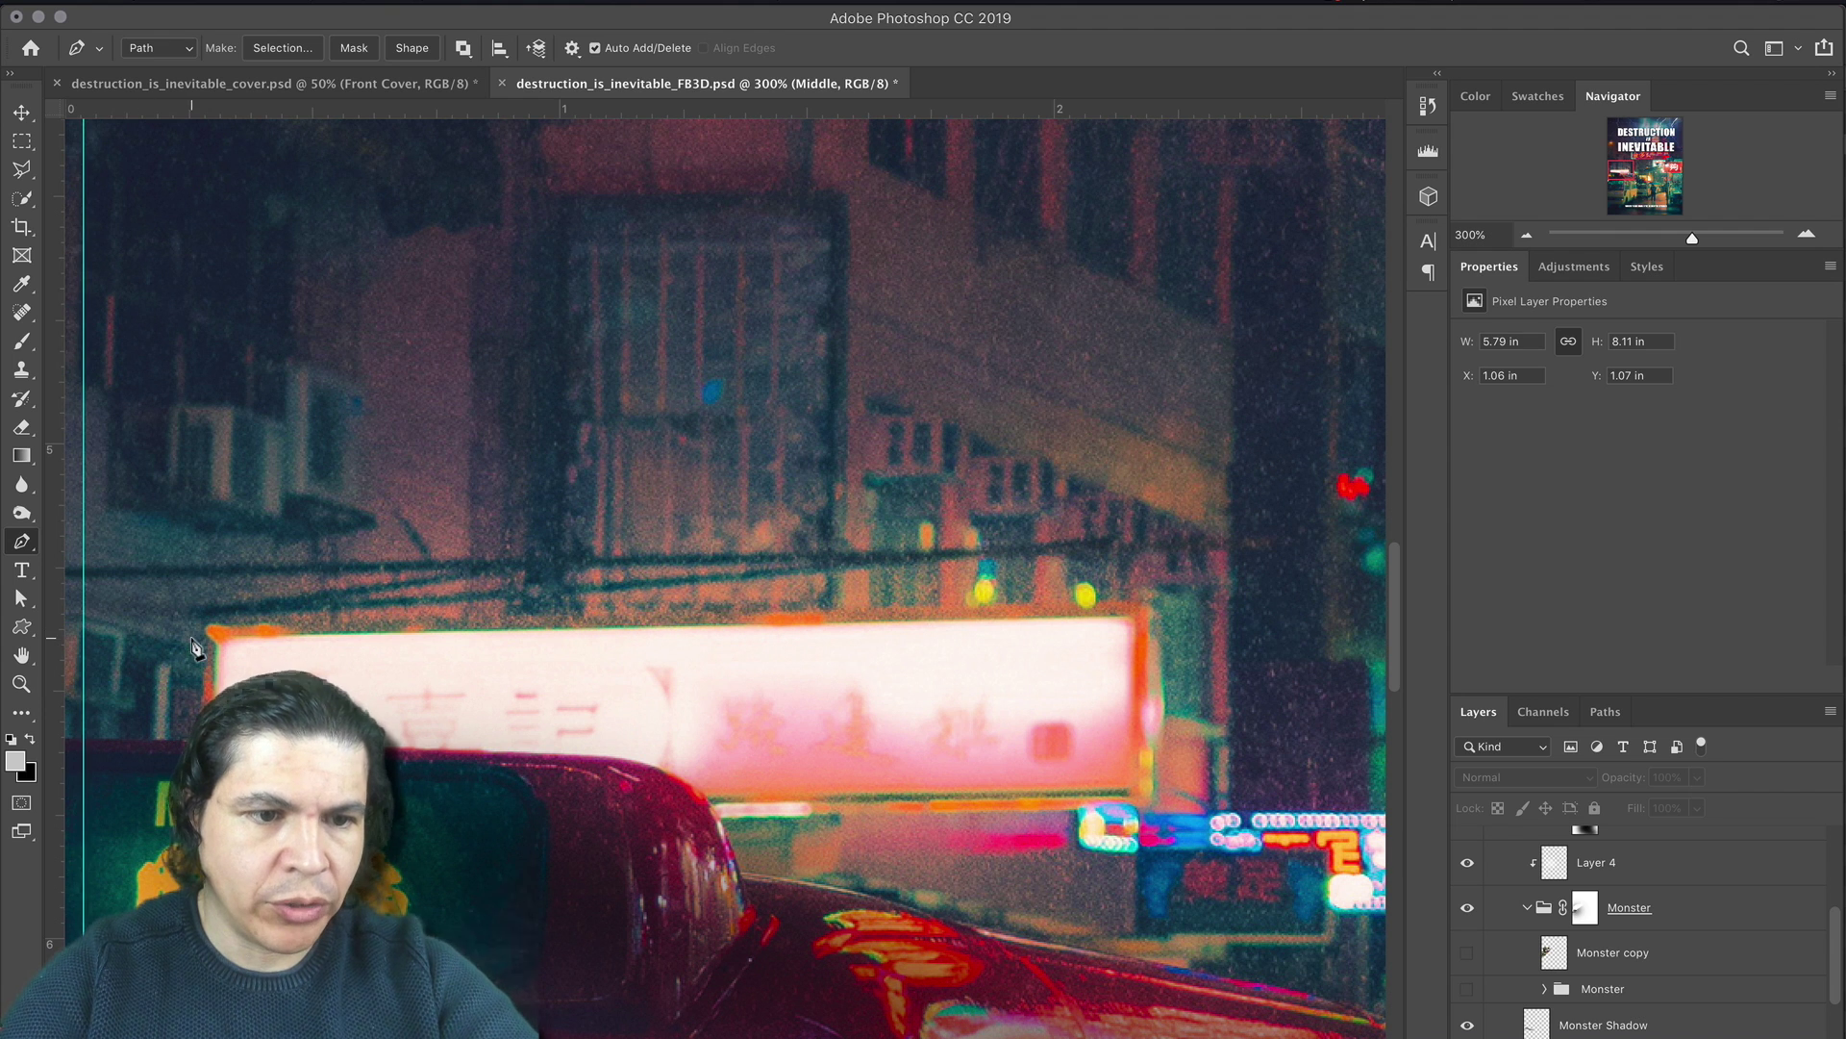
pyautogui.hscroll(-5, 212, 643)
pyautogui.click(391, 614)
pyautogui.press('super+z')
pyautogui.press('v')
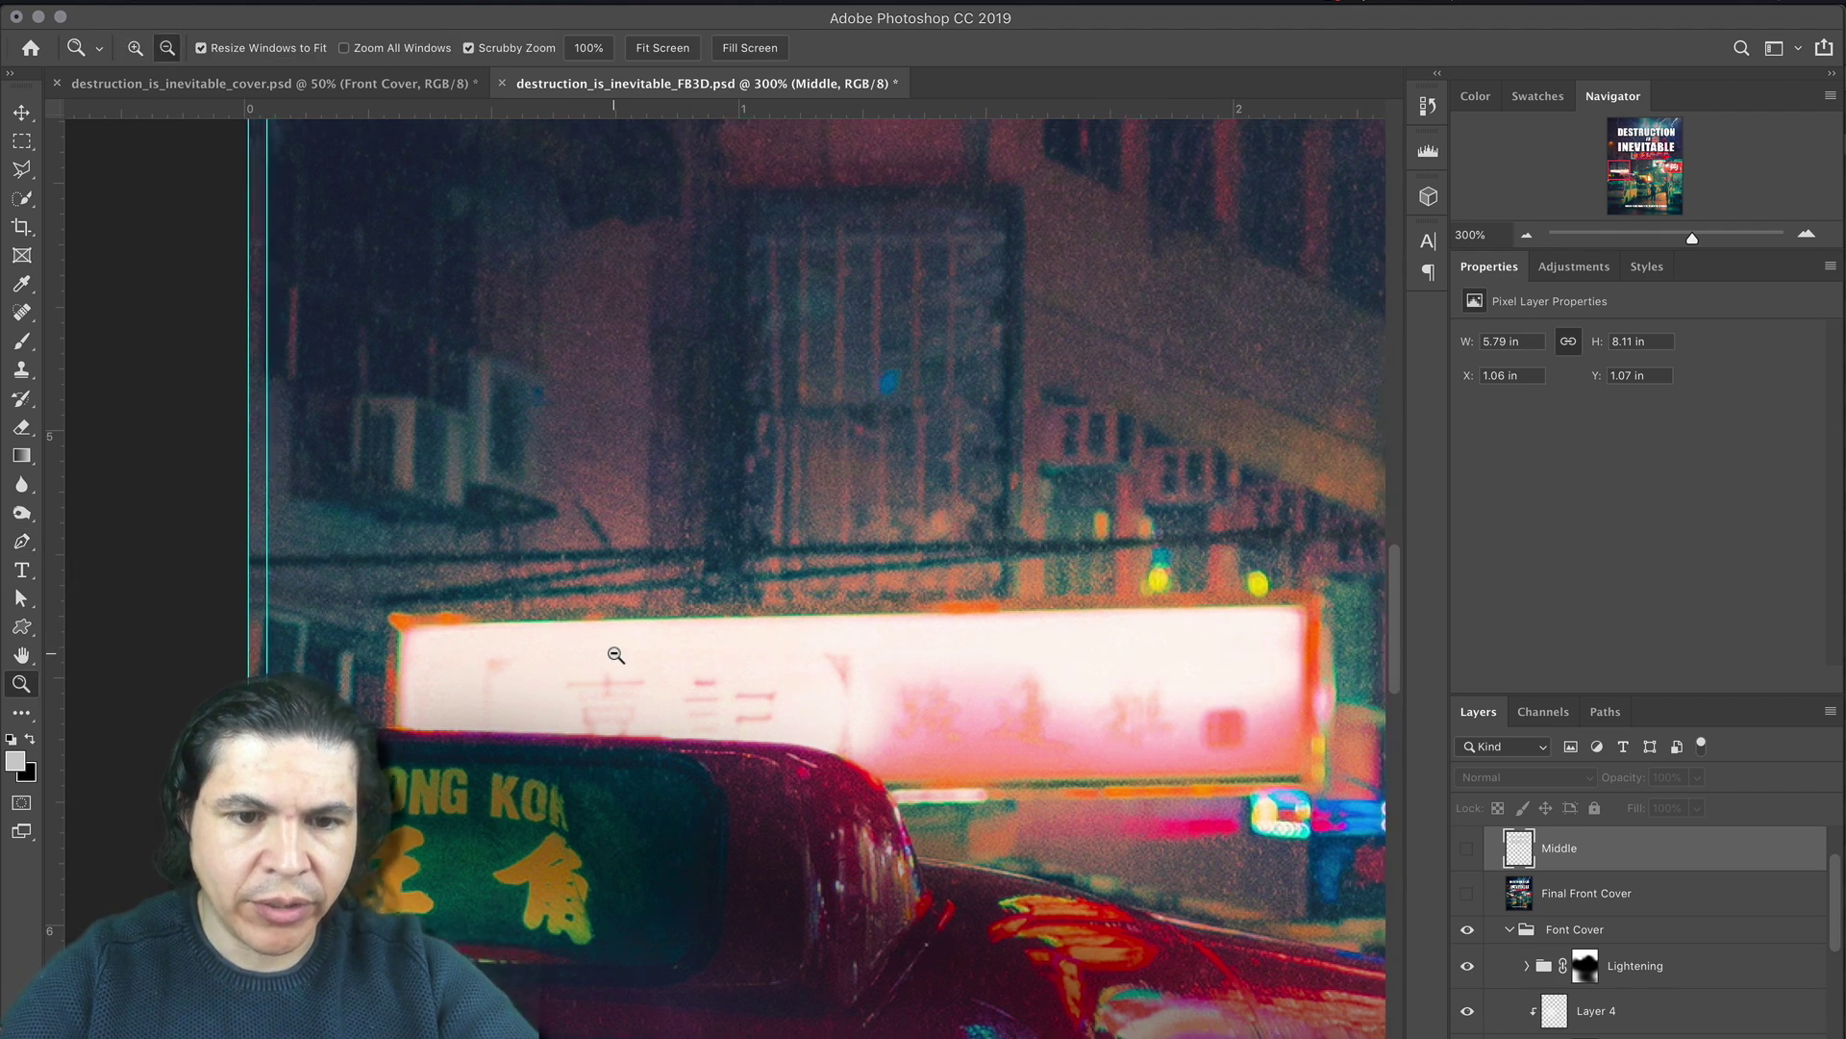
pyautogui.scroll(-4, 614, 651)
pyautogui.press('p')
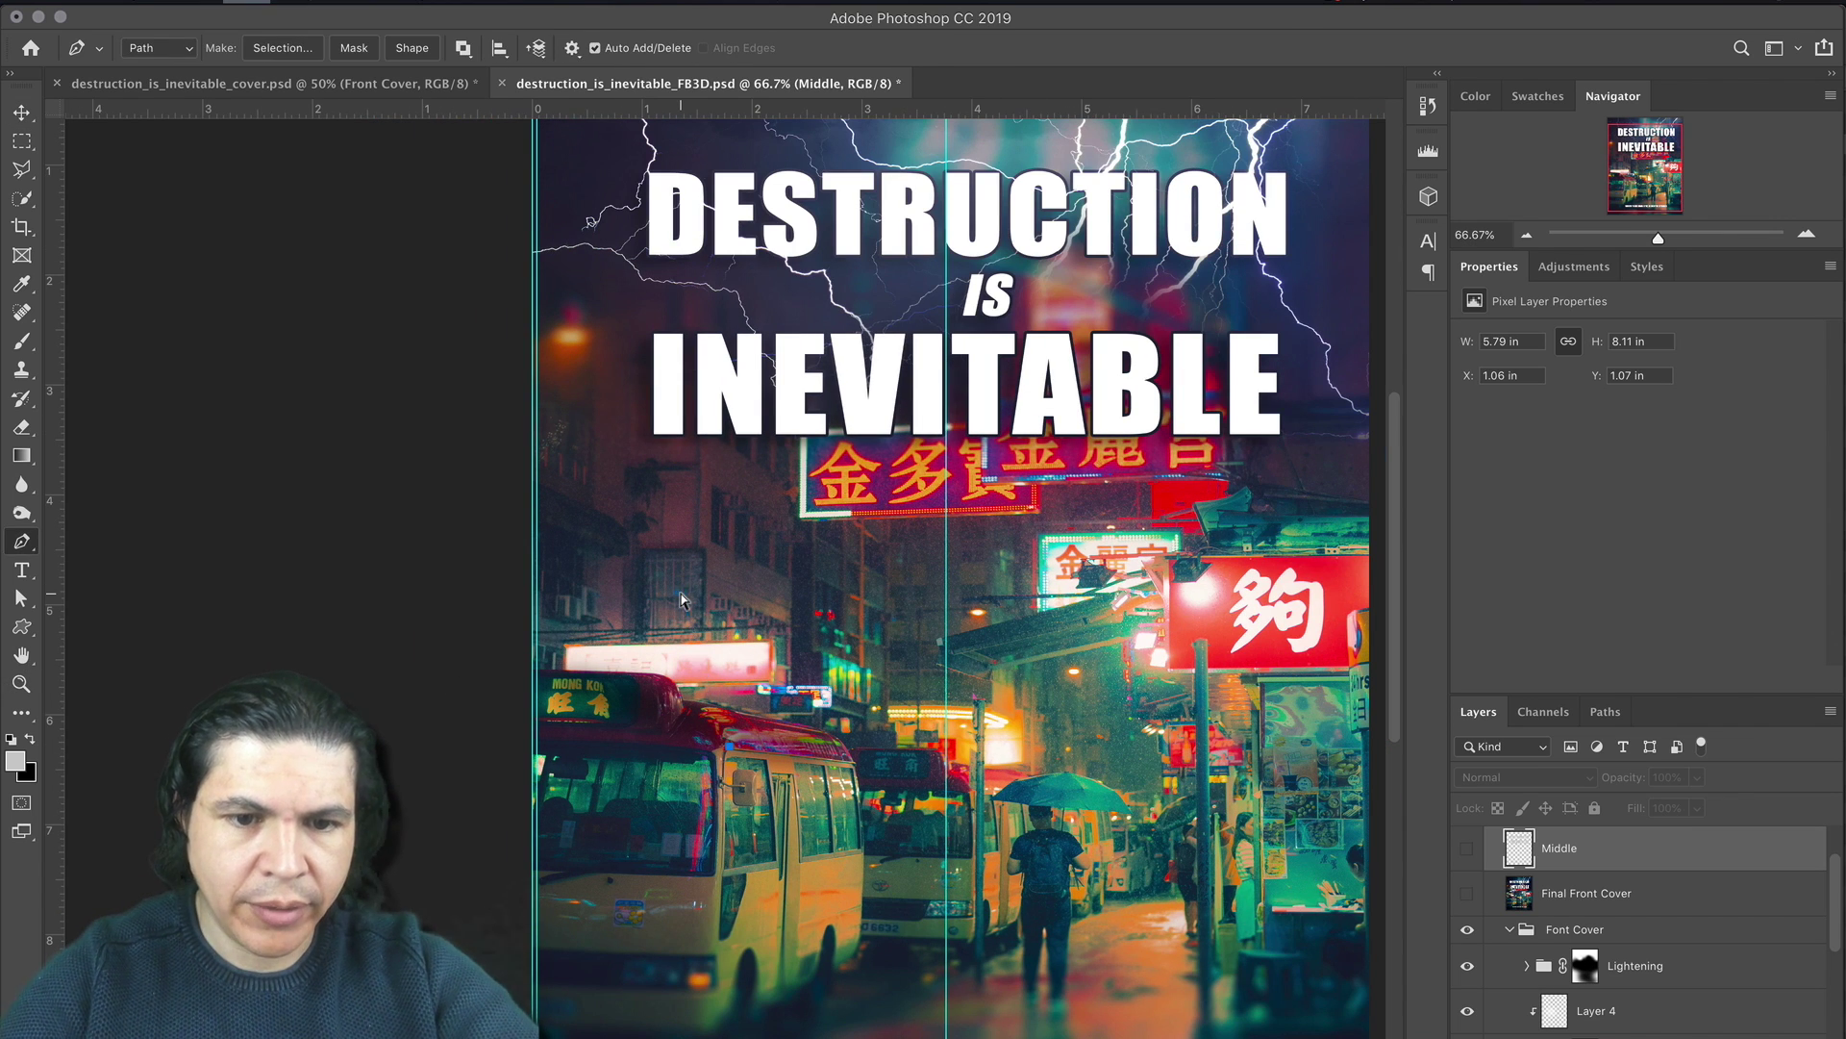
# Step: Remove the stray vertical guide beside the canvas edge and delete the leftover work path
pyautogui.press('v')
pyautogui.click(1606, 711)
pyautogui.moveTo(1605, 750); pyautogui.dragTo(1655, 1038)
pyautogui.click(1478, 712)
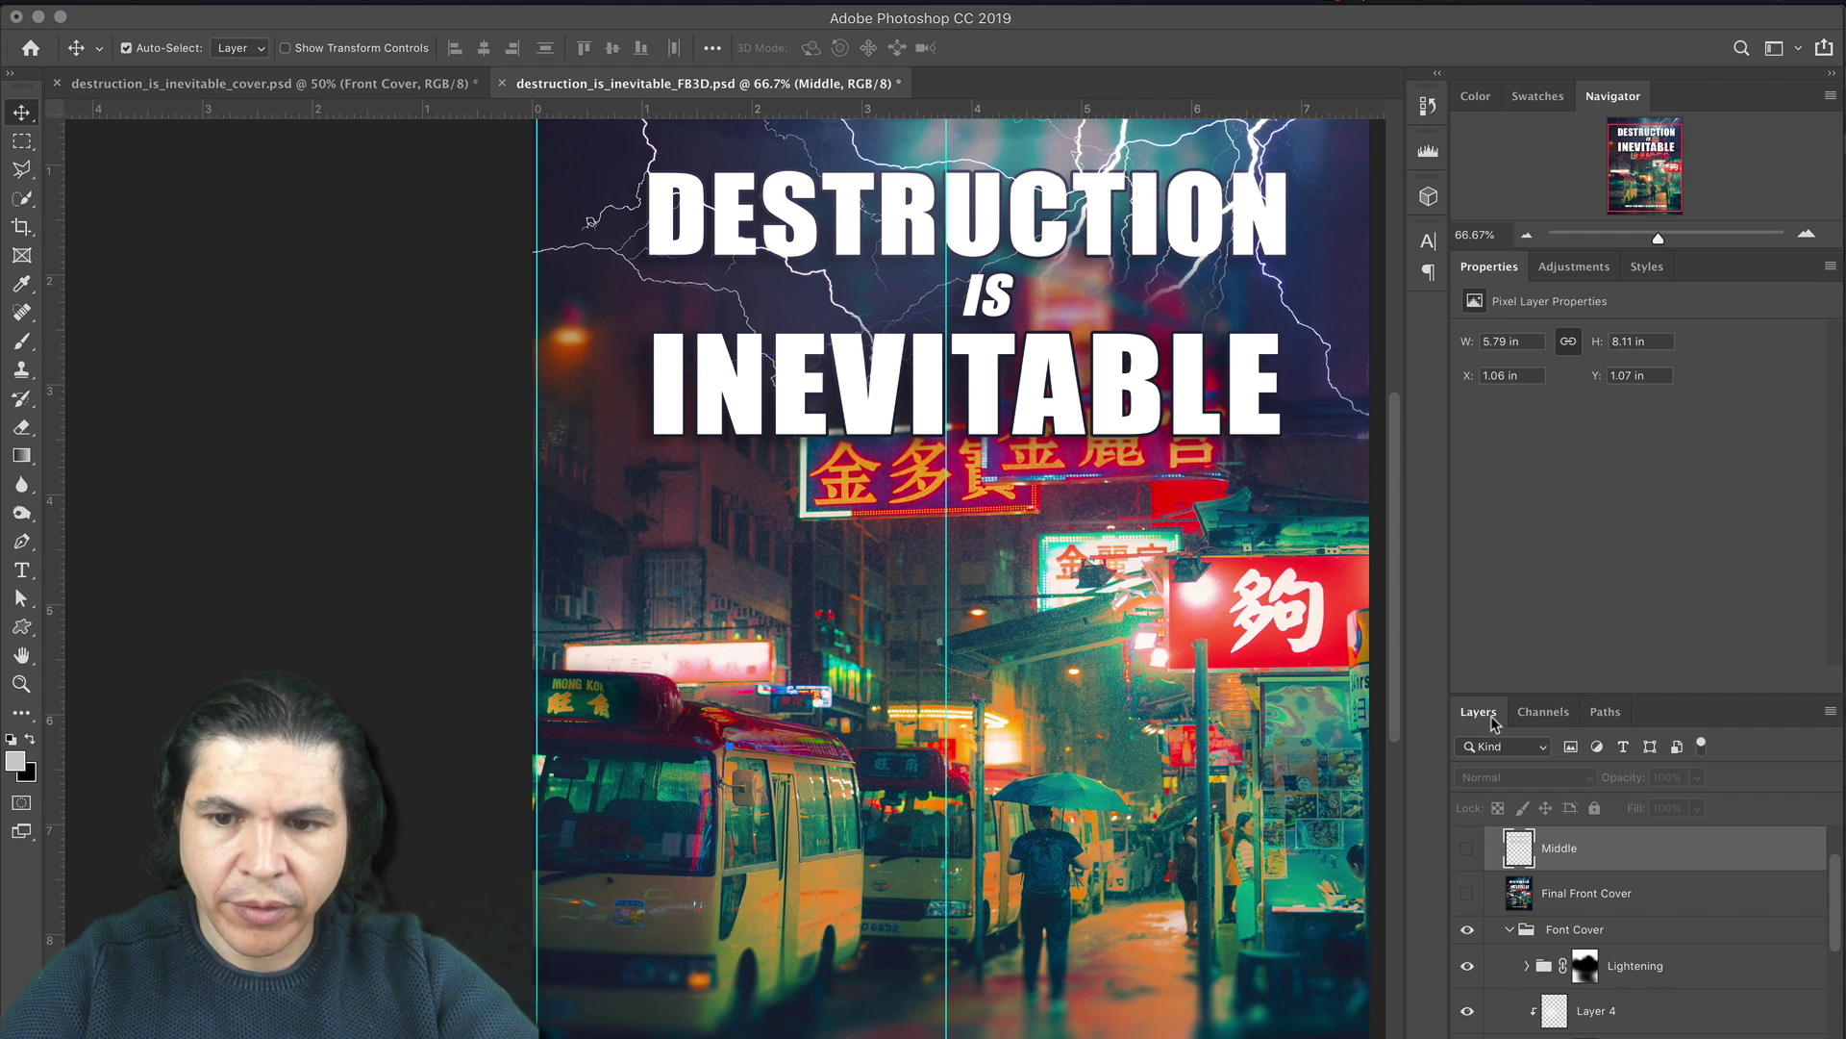
# Step: Start a Pen path outside the canvas beside the front bus and trace the top and far side of the pink sign
pyautogui.press('o')
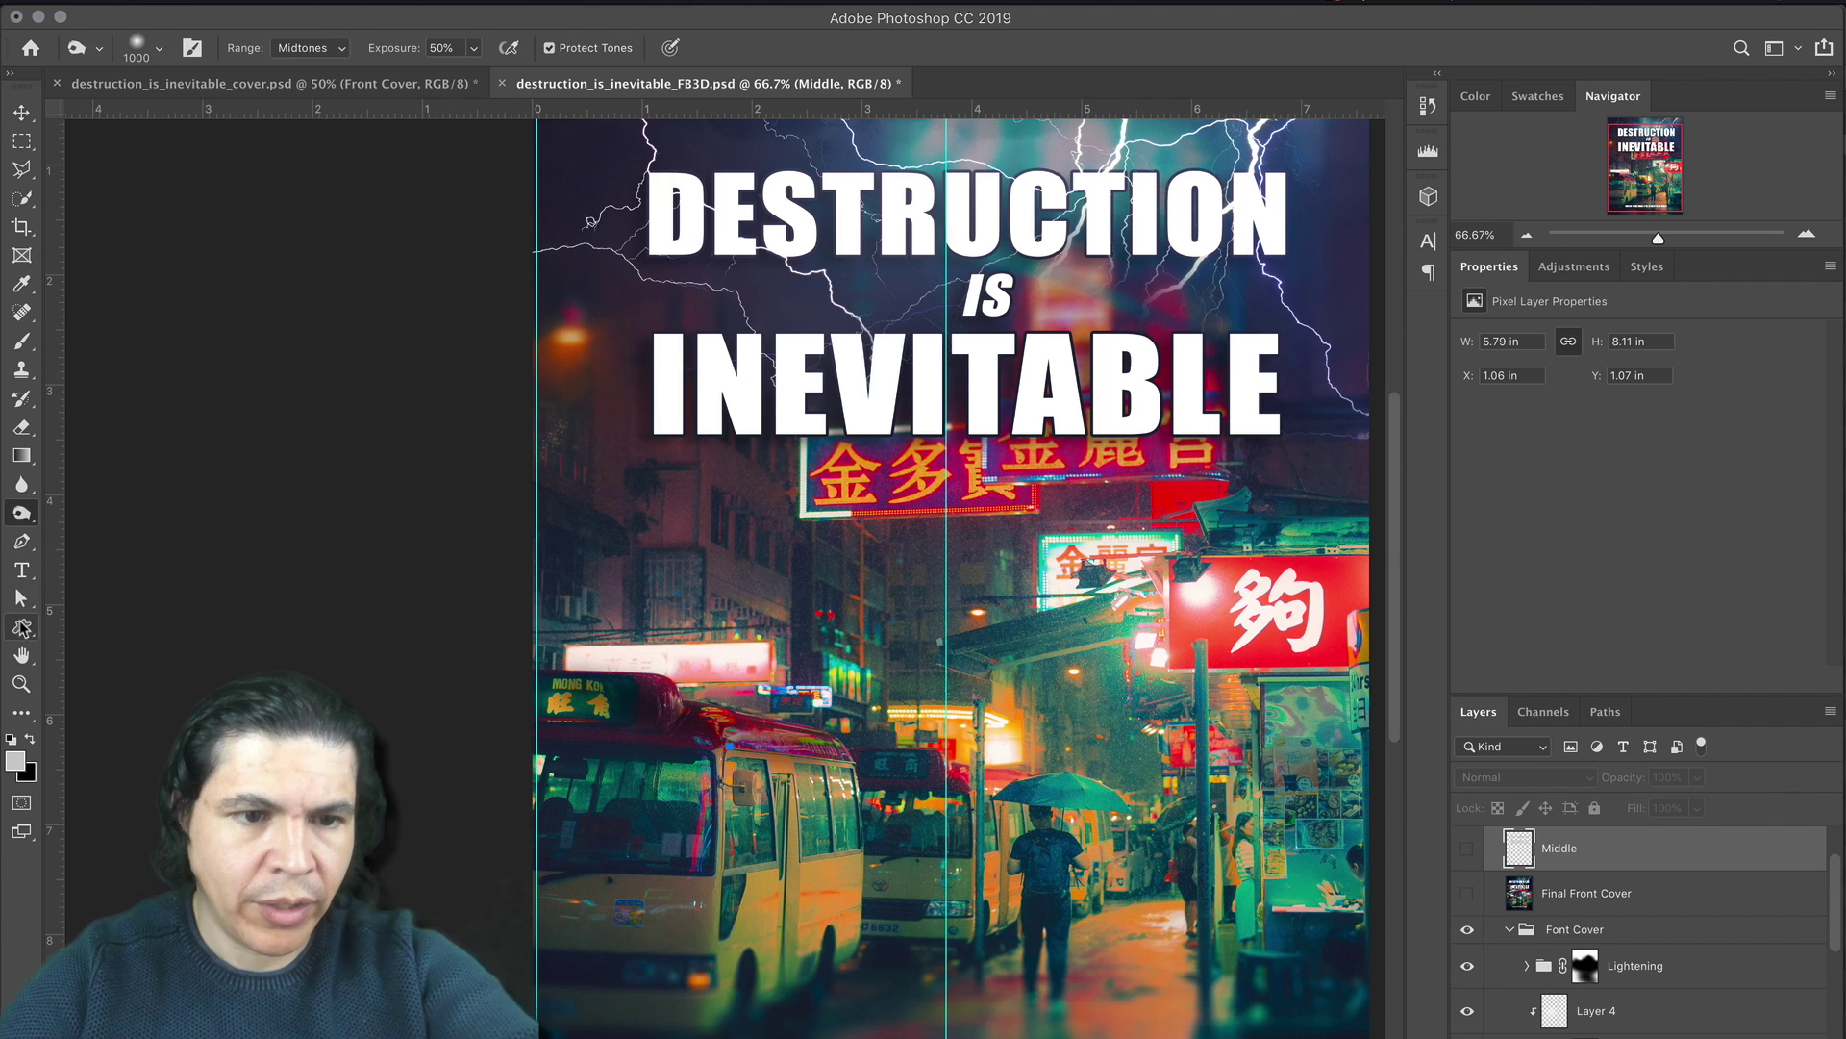
pyautogui.press('p')
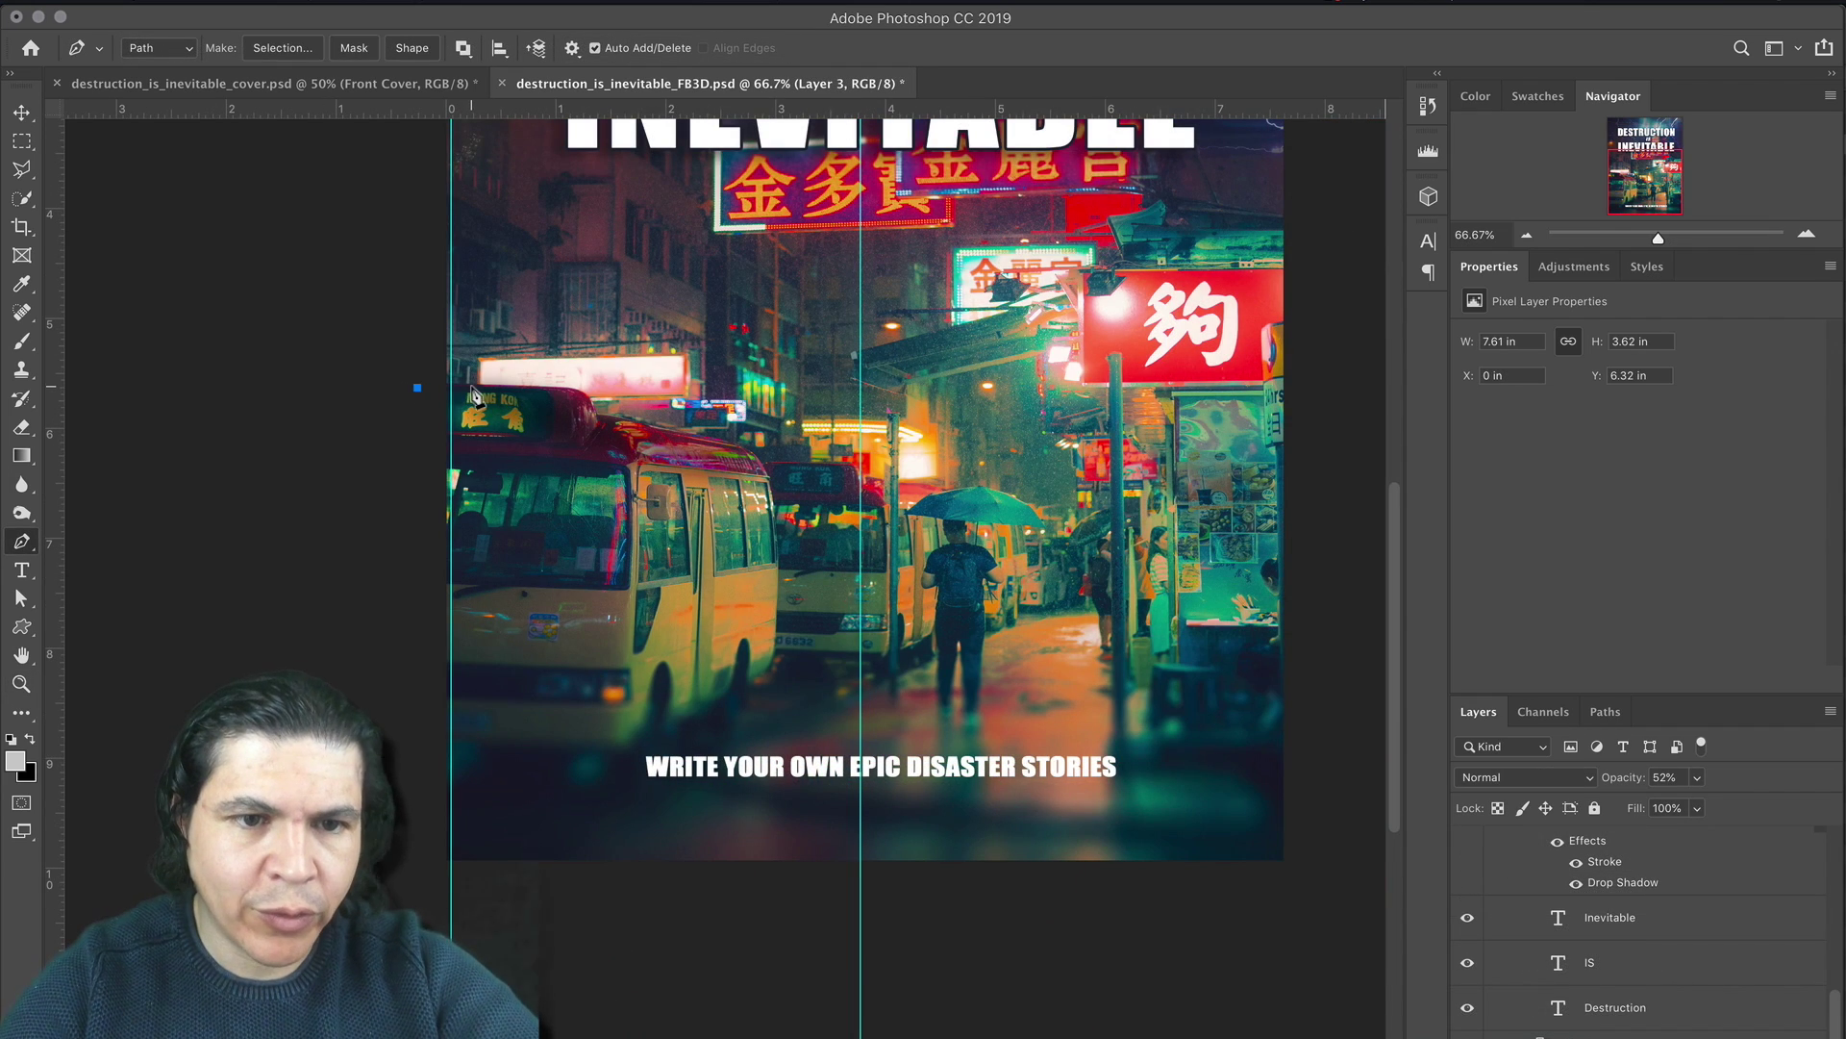
pyautogui.scroll(2, 674, 404)
pyautogui.press('z')
pyautogui.click(698, 461)
pyautogui.press('p')
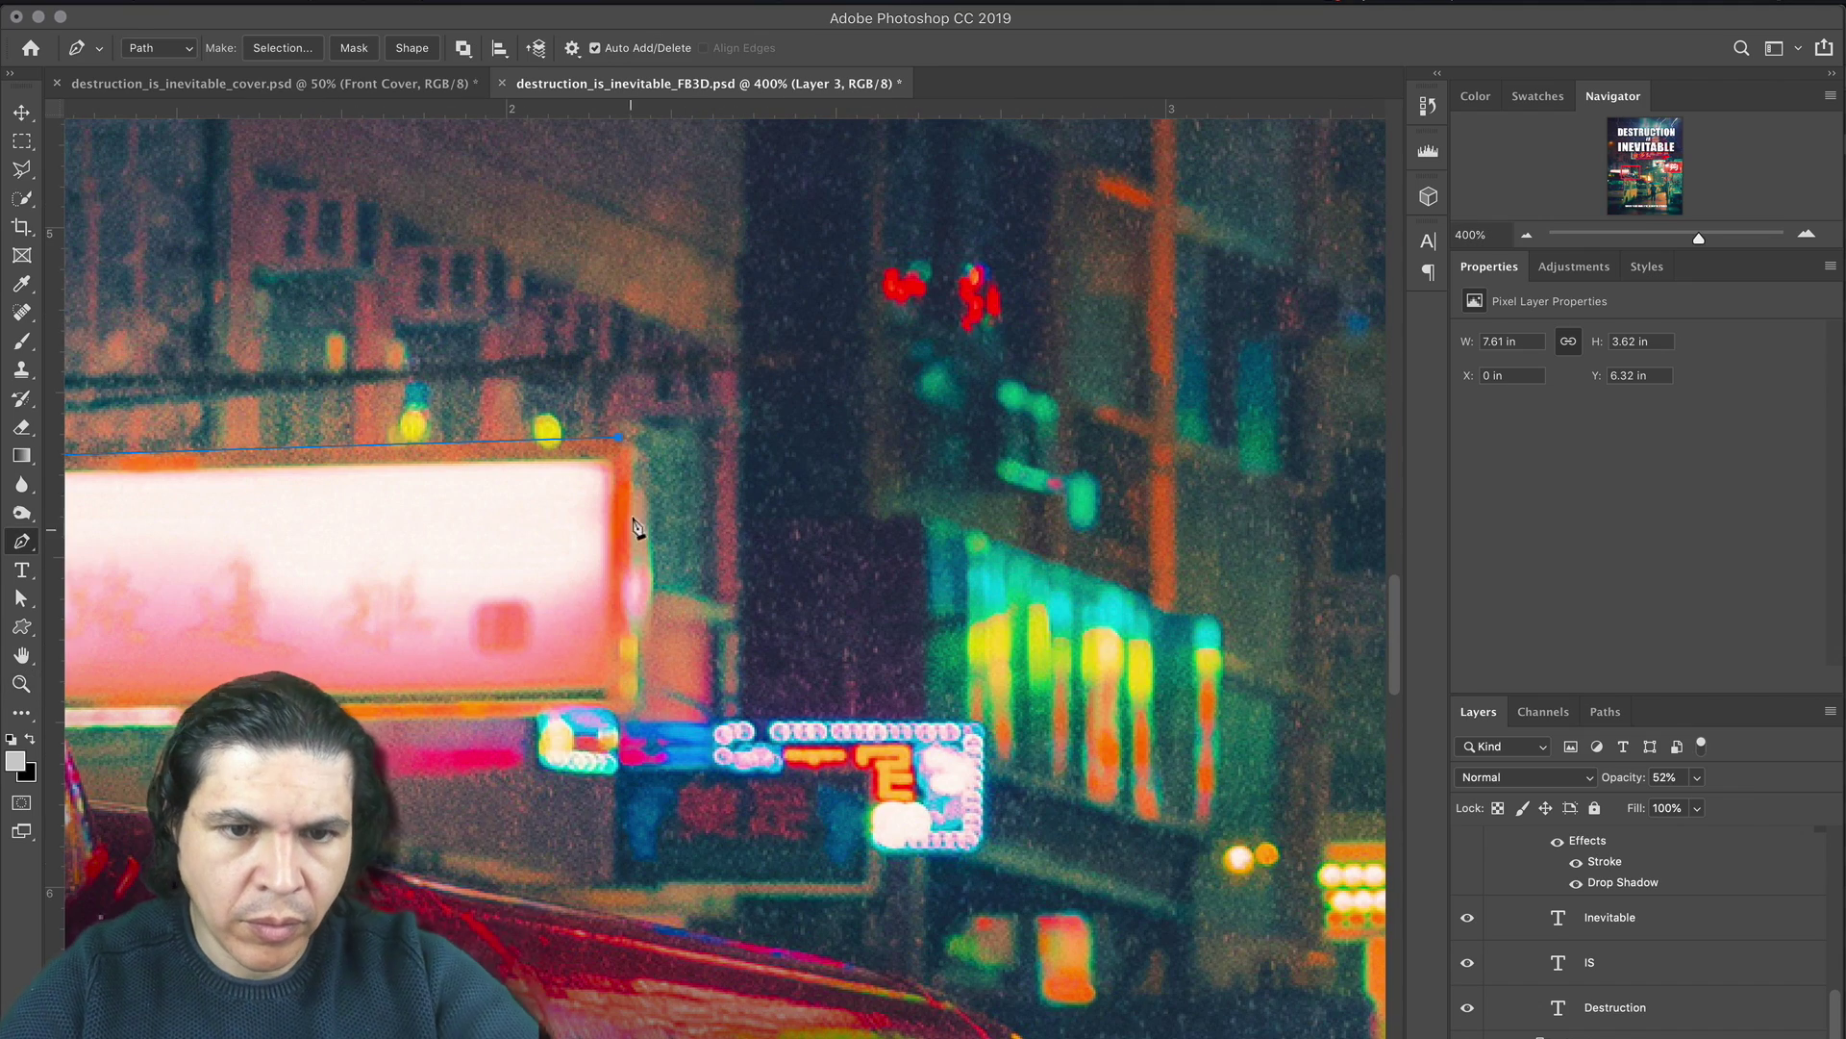
pyautogui.moveTo(627, 557); pyautogui.dragTo(628, 619)
pyautogui.click(625, 696)
# Step: Continue the path around the small neon sign and down onto the front bus's roof
pyautogui.scroll(-2, 627, 673)
pyautogui.click(634, 626)
pyautogui.click(968, 626)
pyautogui.hscroll(1, 970, 631)
pyautogui.moveTo(934, 634); pyautogui.dragTo(935, 663)
pyautogui.scroll(-5, 927, 577)
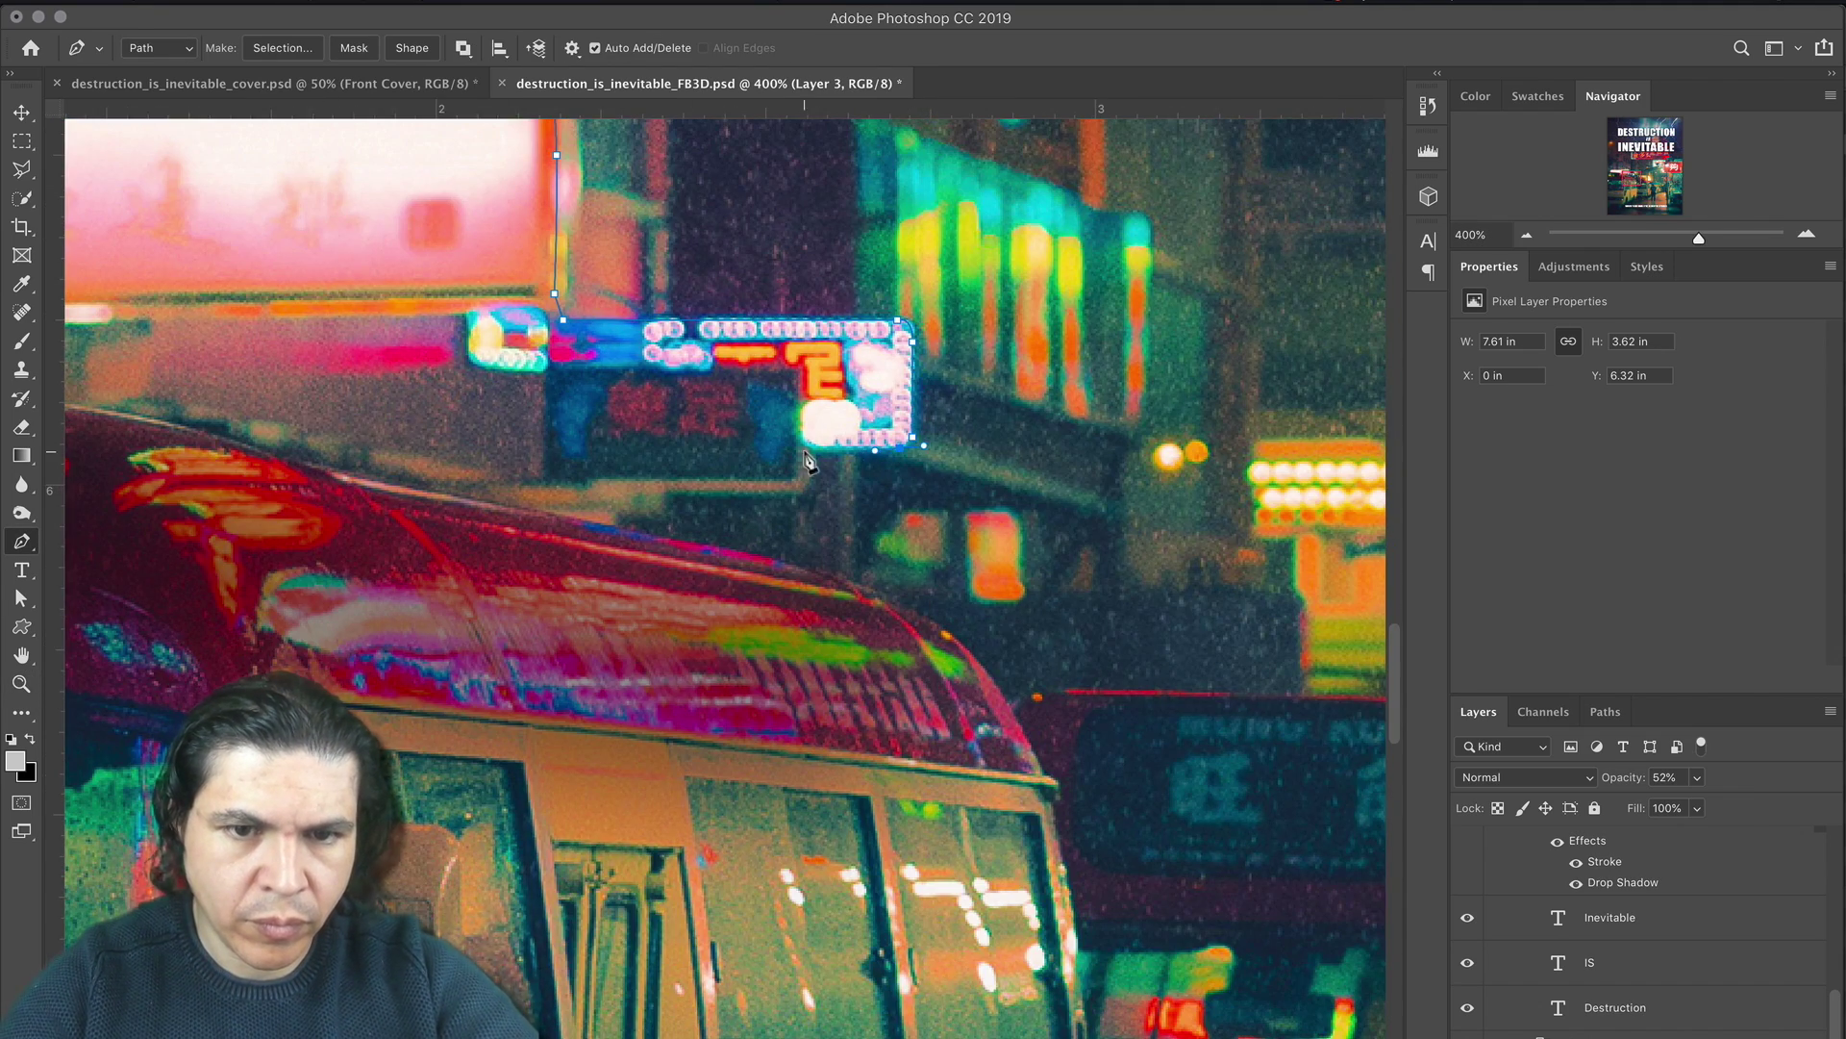
pyautogui.click(875, 588)
pyautogui.hscroll(1, 880, 601)
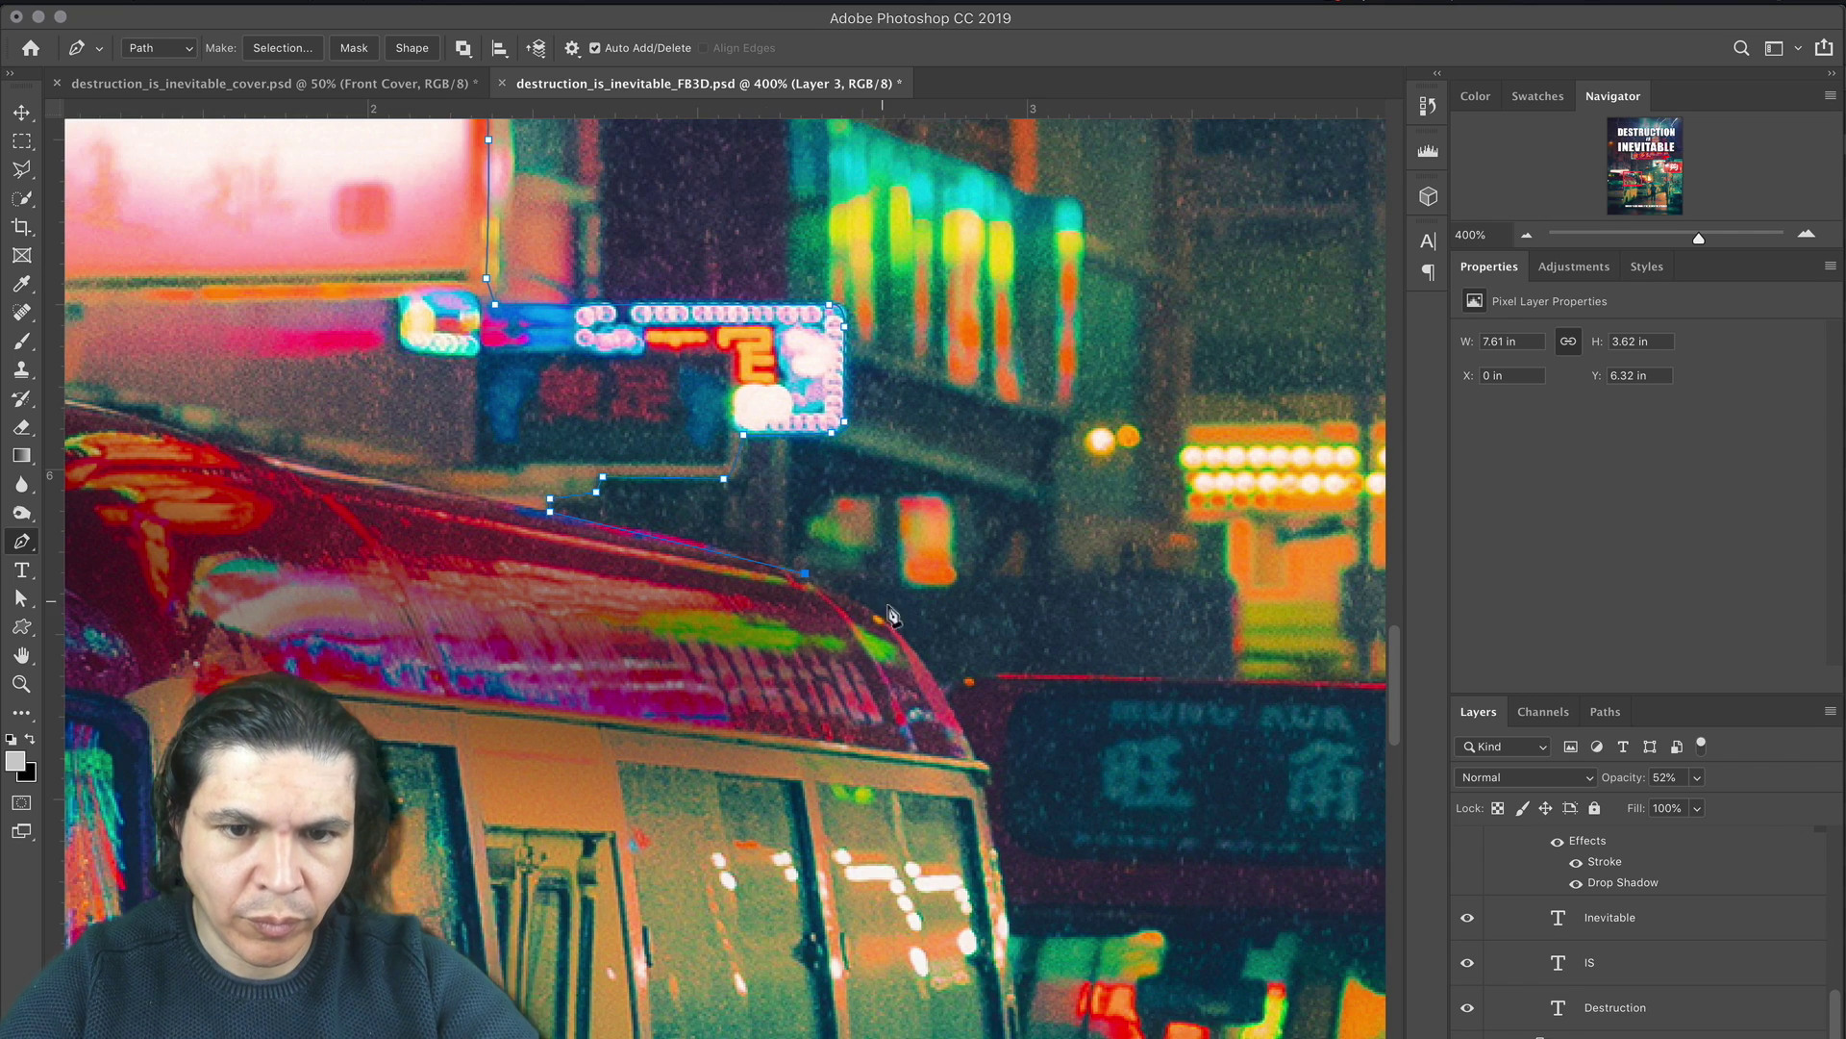
# Step: Continue the path along the rest of the front bus's roof and over the second bus's roof
pyautogui.hscroll(8, 927, 669)
pyautogui.scroll(-3, 721, 625)
pyautogui.click(876, 558)
pyautogui.hscroll(2, 876, 557)
pyautogui.moveTo(951, 598); pyautogui.dragTo(969, 613)
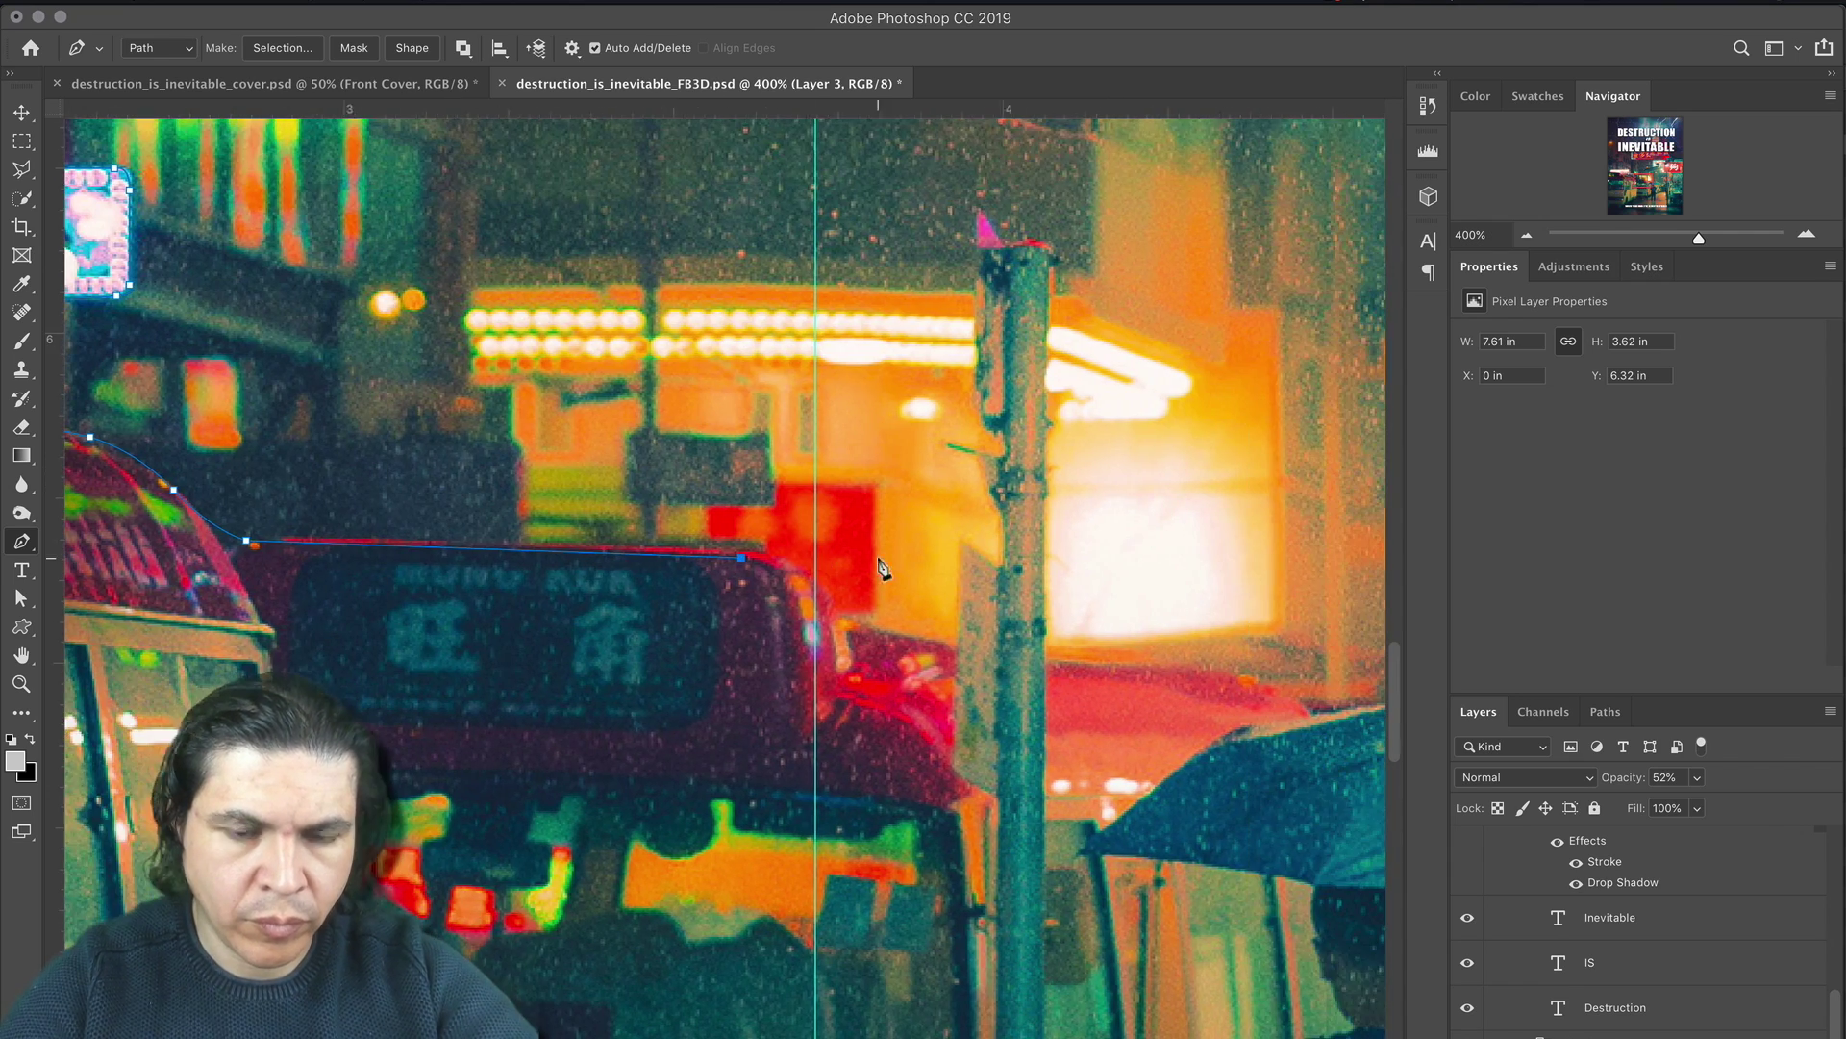
pyautogui.click(815, 596)
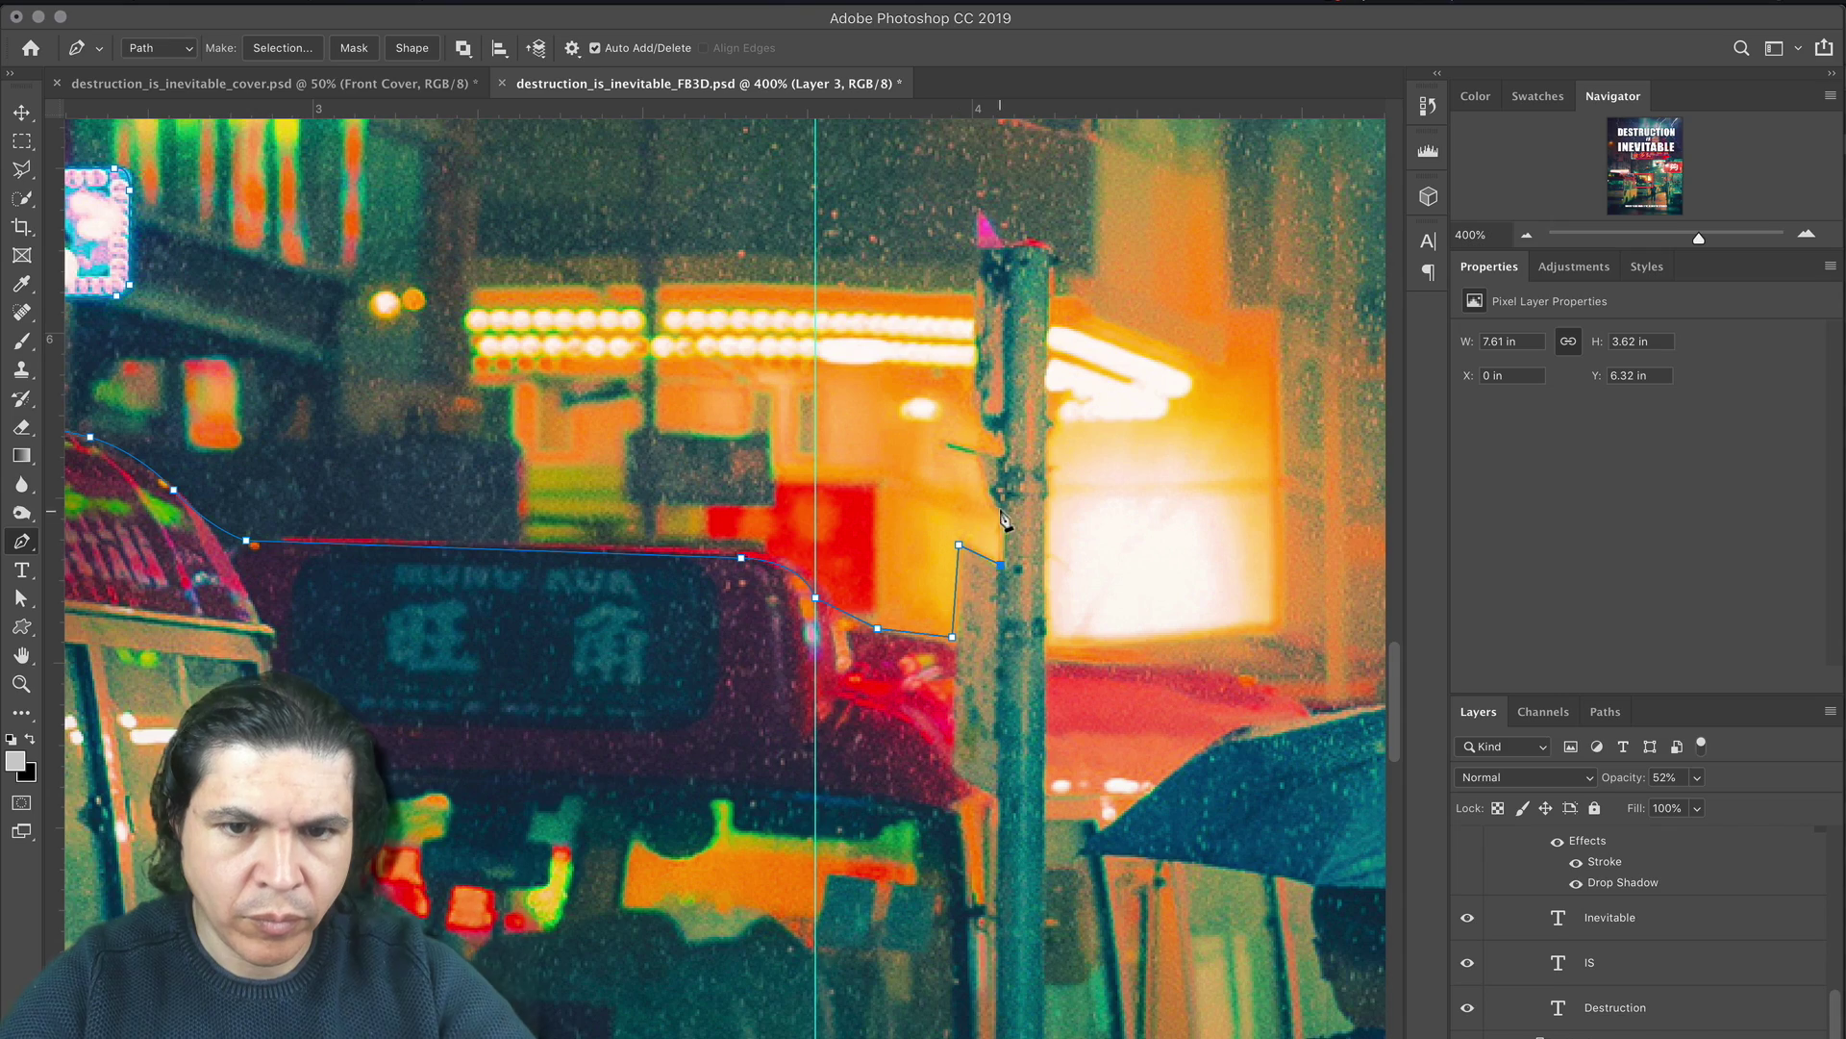
# Step: Continue the path around the top of the street pole and along the upper edge of the man's green umbrella
pyautogui.click(976, 240)
pyautogui.click(1048, 248)
pyautogui.click(1039, 521)
pyautogui.scroll(-4, 1043, 548)
pyautogui.click(811, 381)
pyautogui.hscroll(7, 813, 382)
pyautogui.moveTo(592, 516); pyautogui.dragTo(637, 519)
pyautogui.click(827, 584)
pyautogui.hscroll(3, 837, 597)
pyautogui.click(763, 768)
pyautogui.scroll(-3, 762, 768)
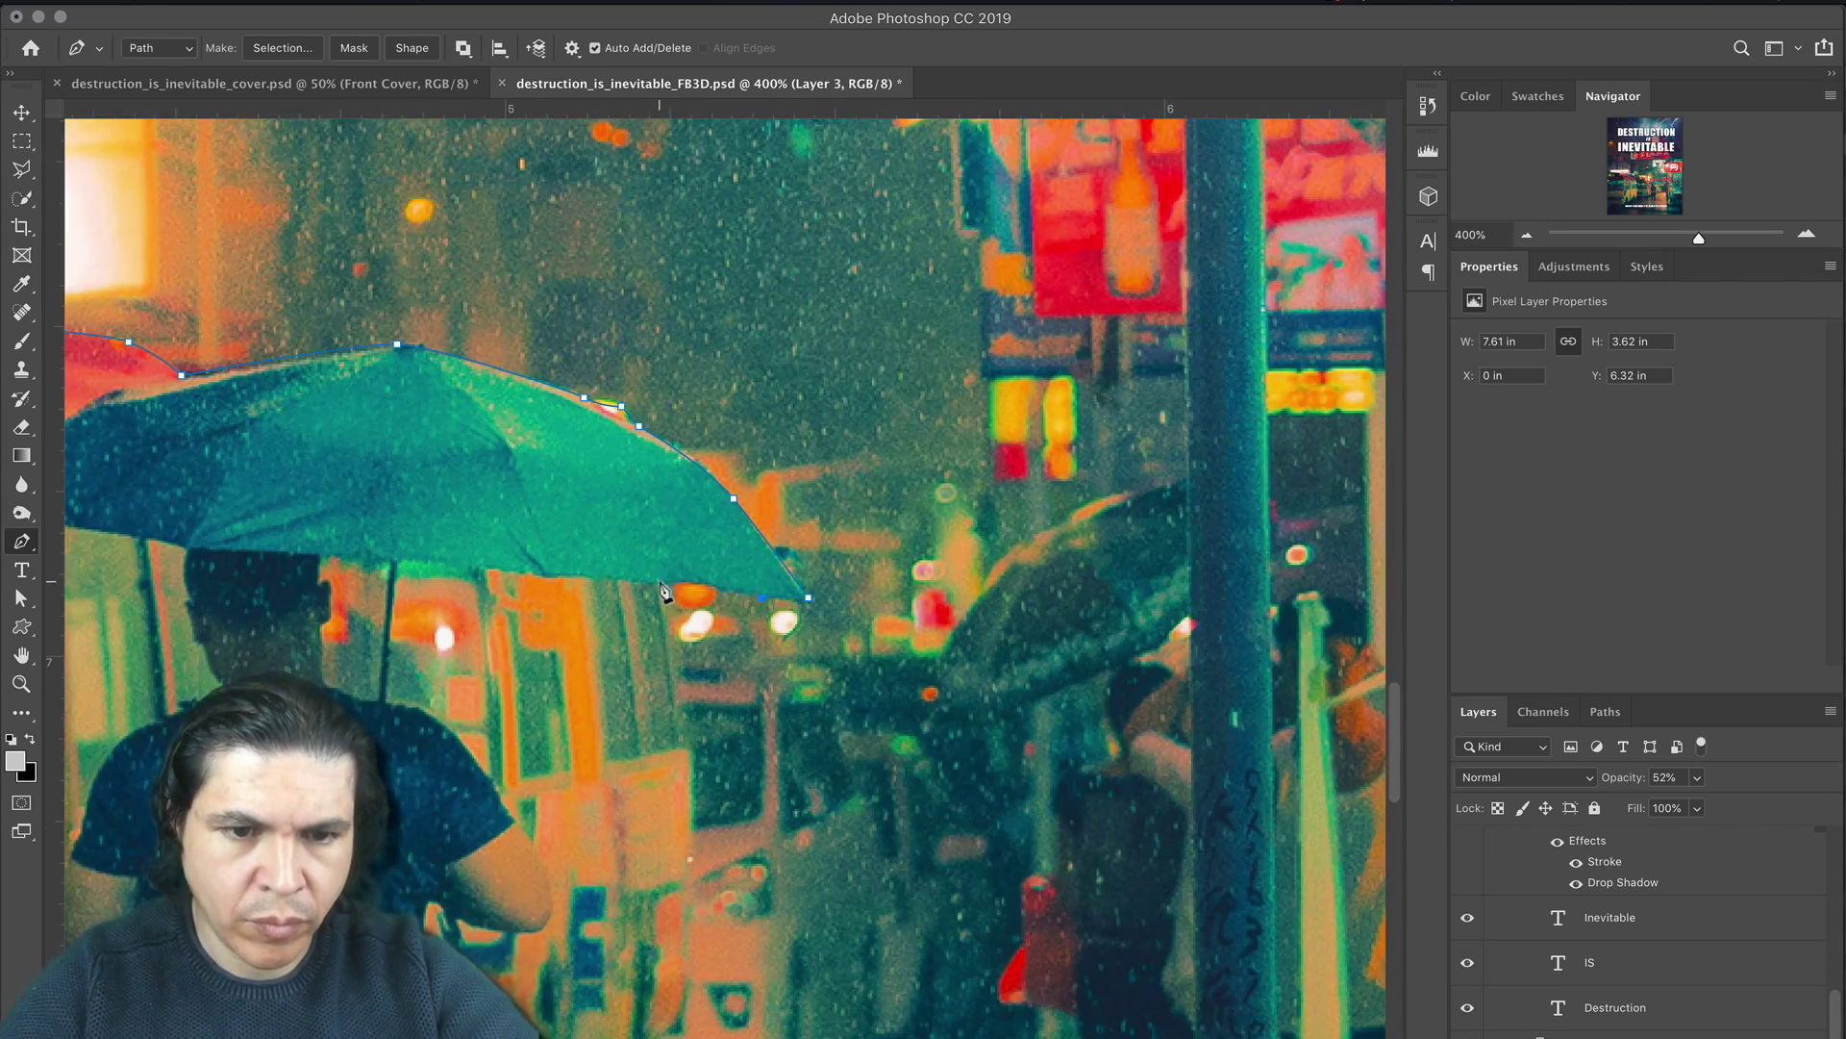
# Step: Continue the path under the green umbrella's tip, across to the dark umbrella and up toward the red shop poster
pyautogui.click(659, 579)
pyautogui.click(670, 660)
pyautogui.click(768, 666)
pyautogui.hscroll(3, 768, 668)
pyautogui.click(770, 671)
pyautogui.click(707, 690)
pyautogui.click(745, 704)
pyautogui.scroll(2, 740, 673)
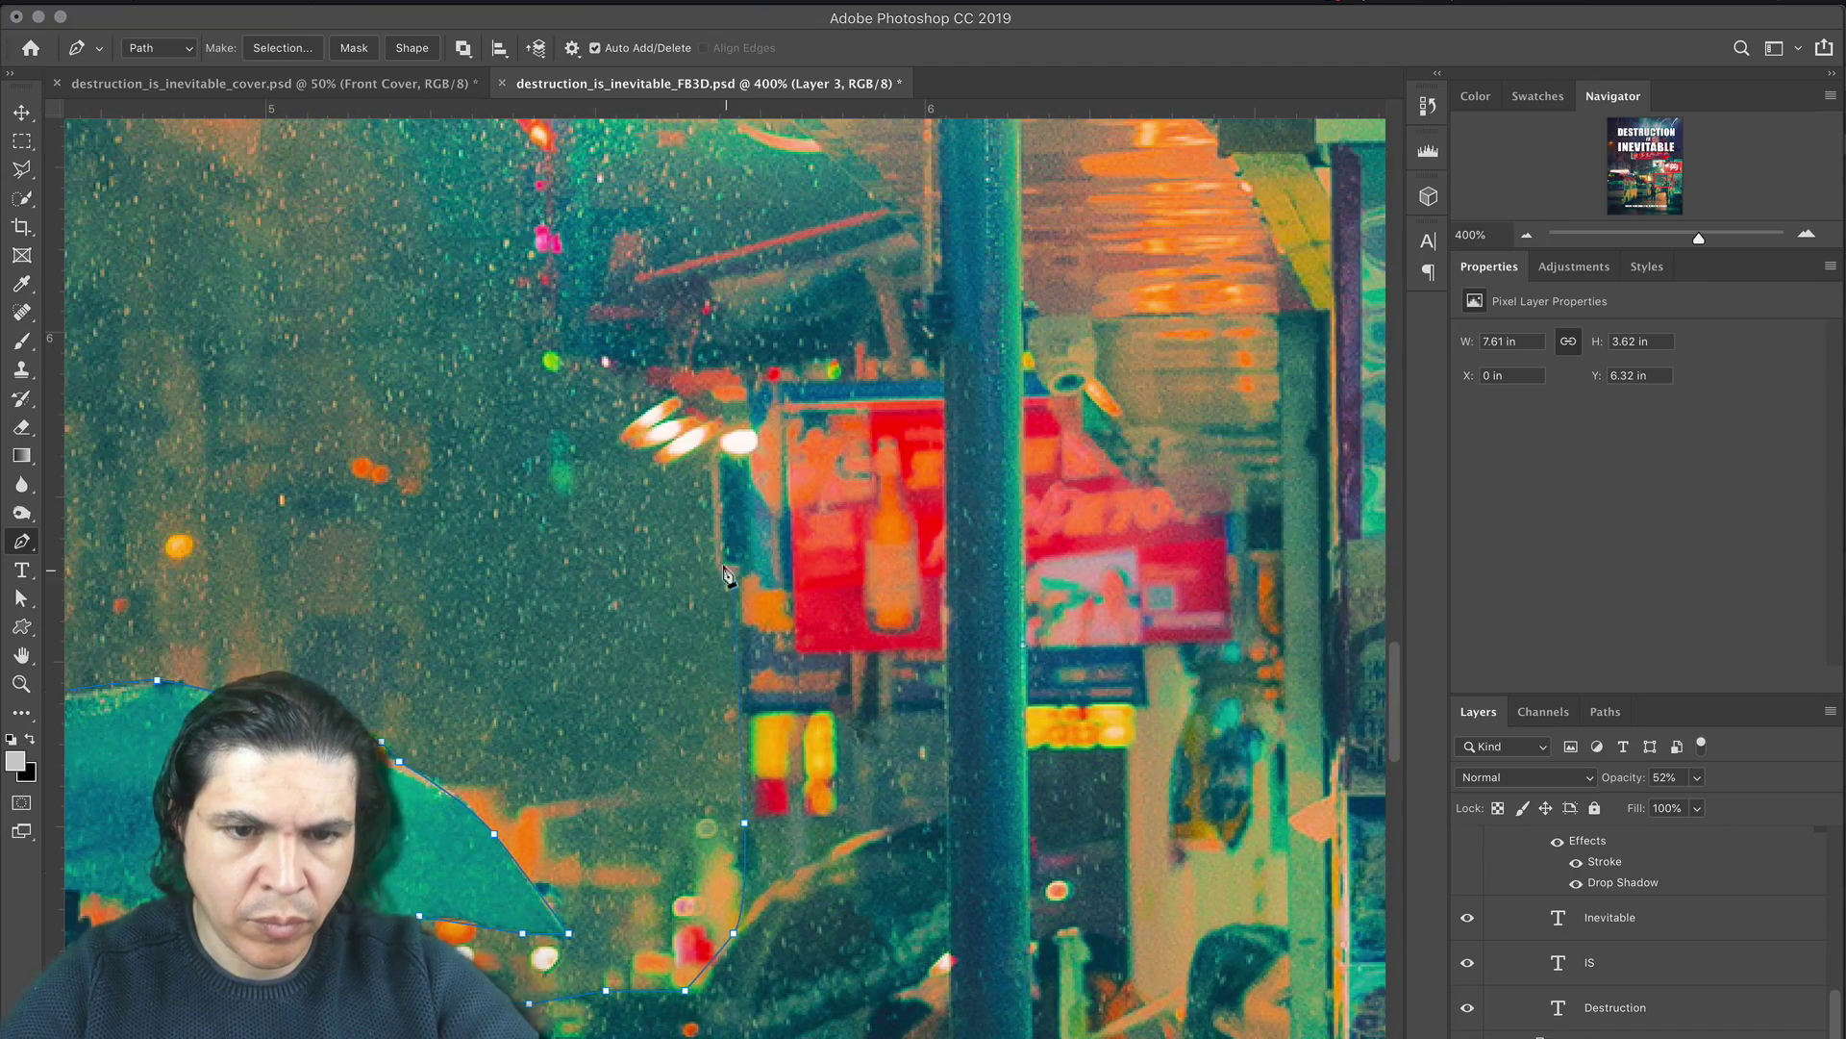
# Step: Continue the path past the small spotlights and around the underside, end and upper edge of the shop awning
pyautogui.click(606, 363)
pyautogui.scroll(5, 606, 363)
pyautogui.keyDown('alt'); pyautogui.click(743, 627); pyautogui.keyUp('alt')
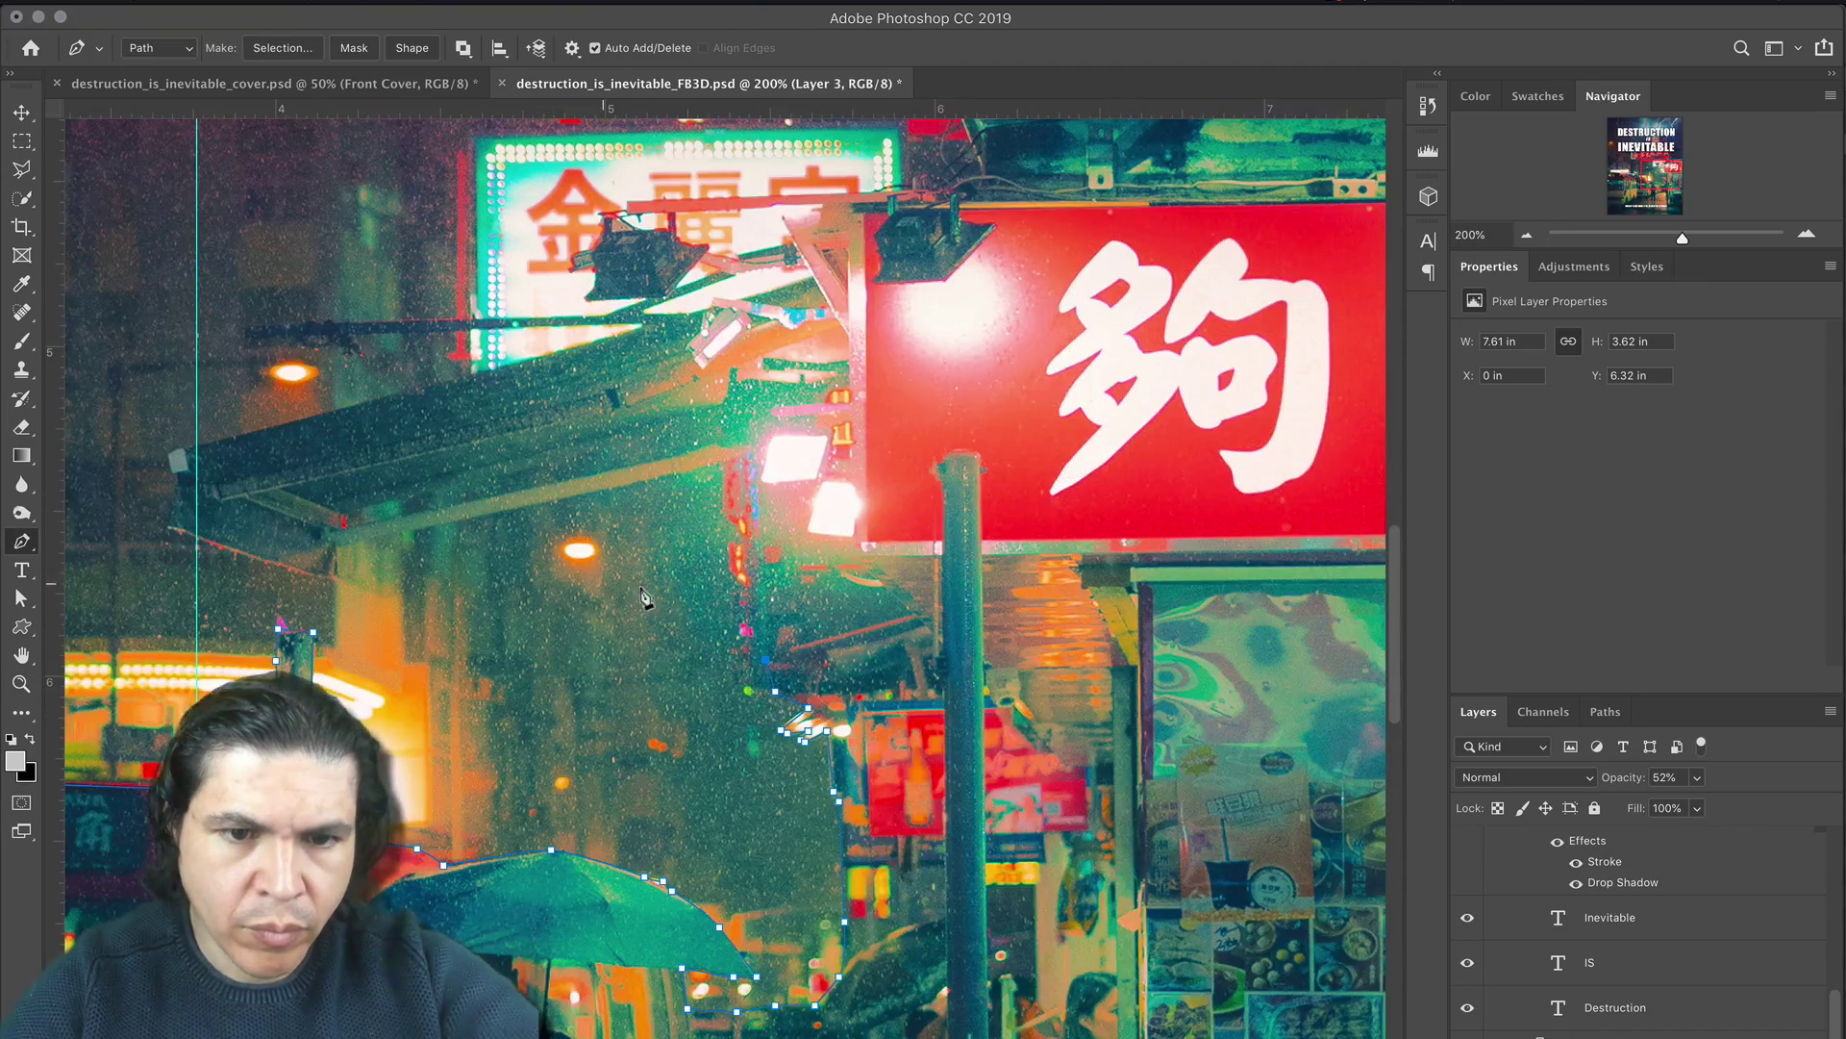
pyautogui.click(727, 454)
pyautogui.hscroll(-6, 727, 455)
pyautogui.click(821, 546)
pyautogui.click(819, 580)
pyautogui.click(651, 527)
pyautogui.click(660, 488)
pyautogui.click(651, 455)
pyautogui.hscroll(2, 651, 454)
pyautogui.click(1051, 349)
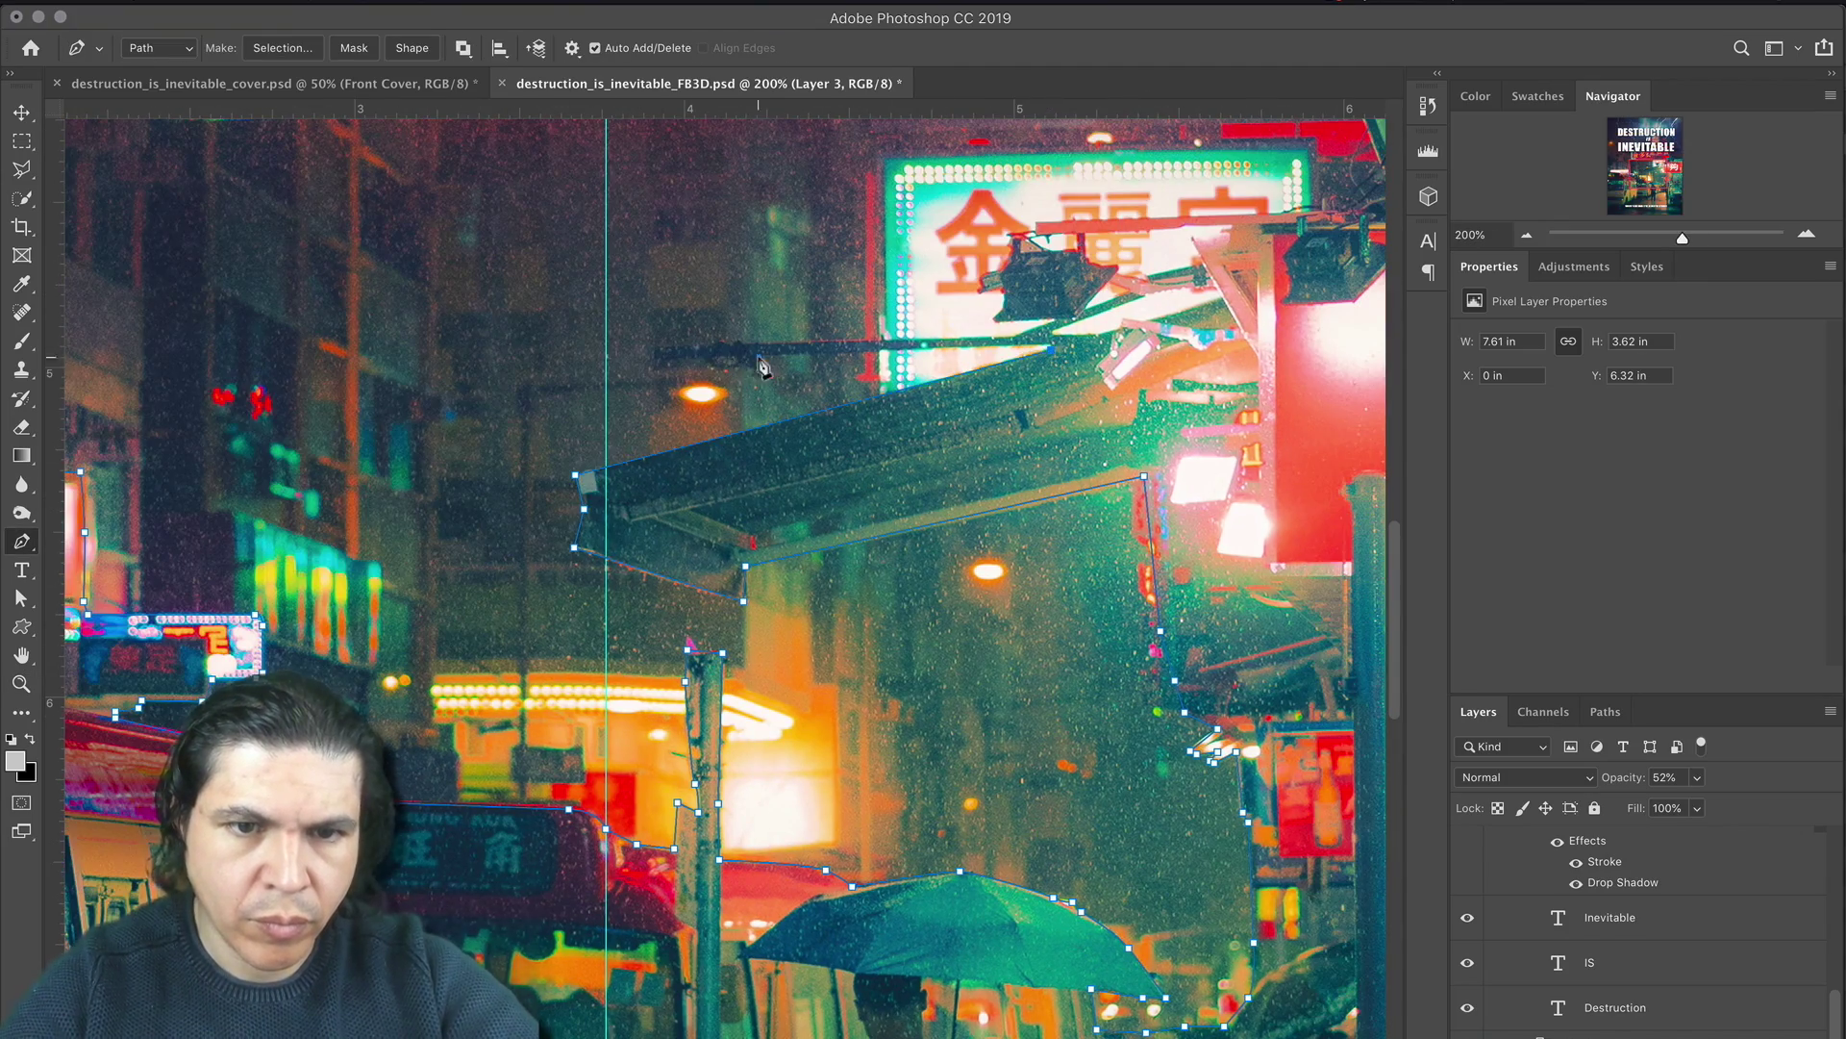
# Step: Continue the path around the thin bar above the awning and the near side of the first dark spotlight
pyautogui.scroll(2, 1013, 338)
pyautogui.moveTo(1088, 361); pyautogui.dragTo(1099, 353)
pyautogui.click(1010, 335)
pyautogui.click(1095, 302)
pyautogui.click(979, 306)
pyautogui.click(979, 290)
pyautogui.moveTo(979, 290); pyautogui.dragTo(807, 641)
pyautogui.moveTo(823, 606); pyautogui.dragTo(823, 594)
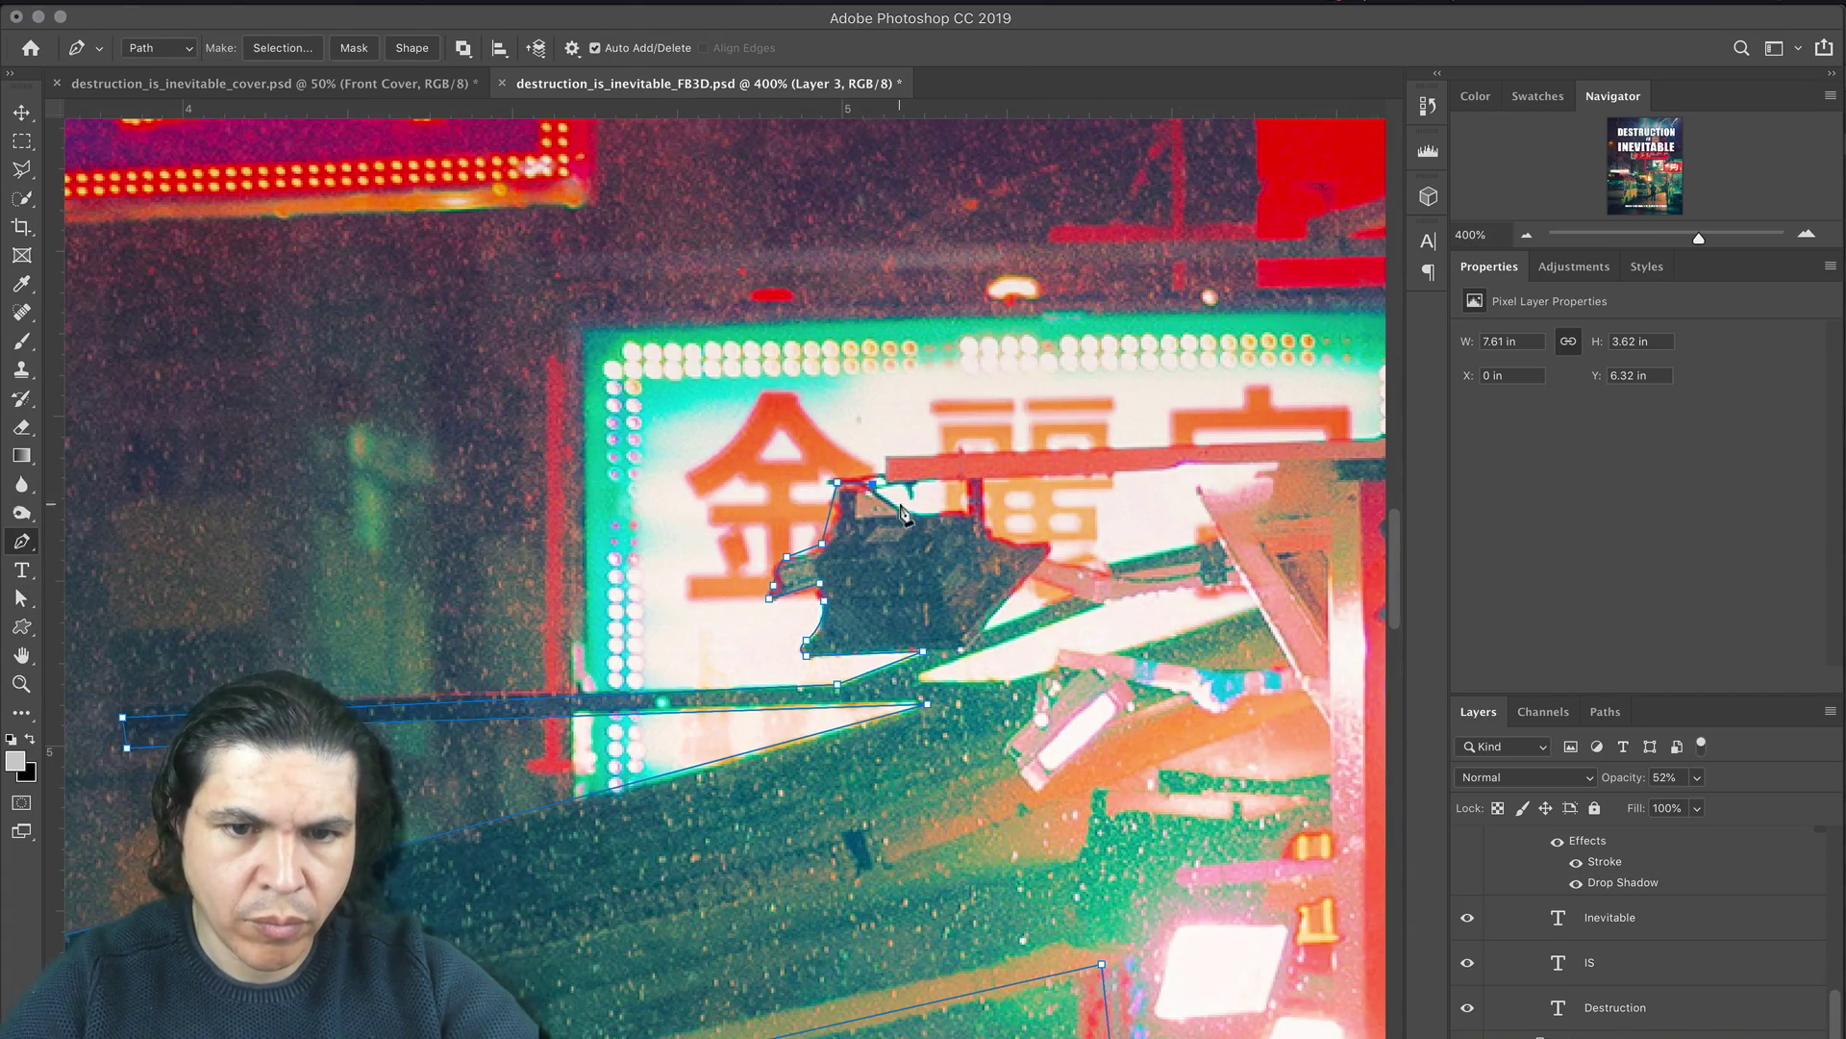
# Step: Continue the path over the first spotlight and along the red beam to the base of the green canopy
pyautogui.click(885, 458)
pyautogui.hscroll(6, 886, 458)
pyautogui.click(792, 515)
pyautogui.click(871, 506)
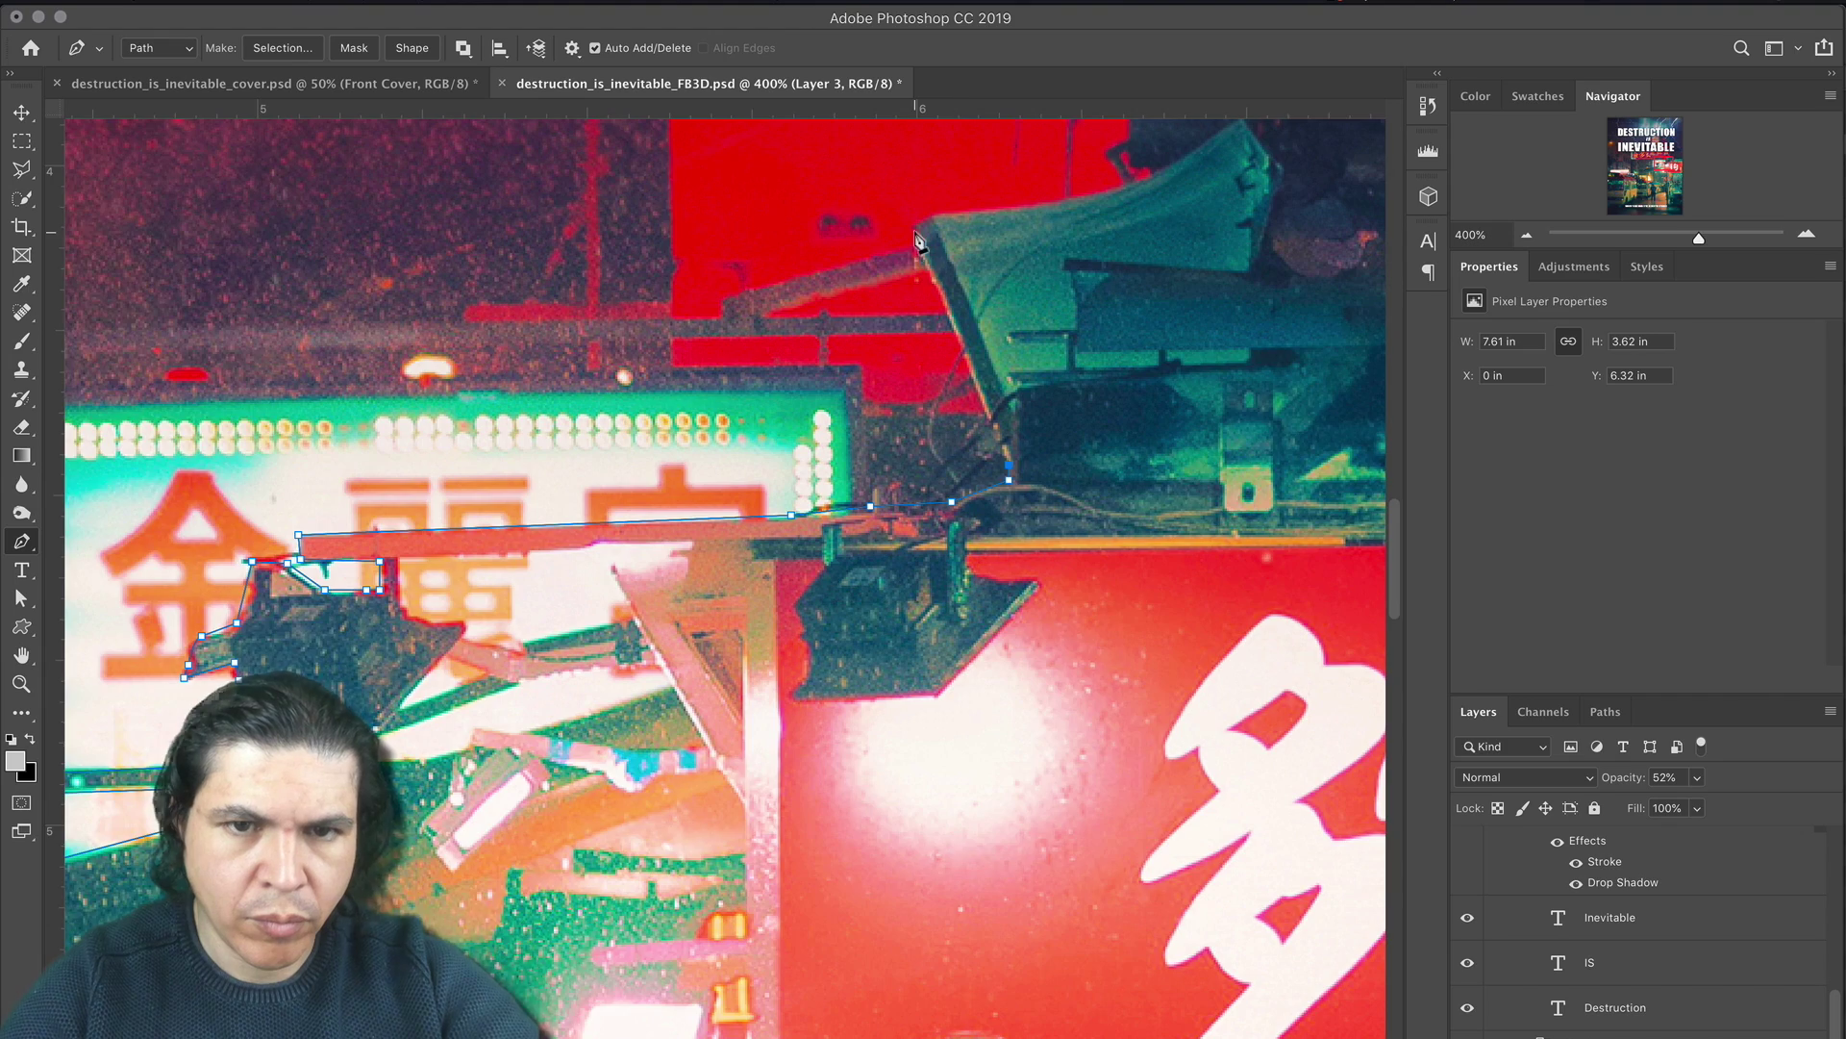
# Step: Continue the path around the green canopy above the red sign and out past the canvas edge
pyautogui.click(914, 233)
pyautogui.hscroll(3, 914, 232)
pyautogui.click(868, 361)
pyautogui.click(1014, 284)
pyautogui.hscroll(10, 1023, 440)
pyautogui.click(955, 932)
# Step: Close the path around the outside of the canvas's lower part and load it as a selection
pyautogui.press('super+minus')
pyautogui.press('super+minus')
pyautogui.press('super+minus')
pyautogui.press('super+minus')
pyautogui.press('super+minus')
pyautogui.click(638, 942)
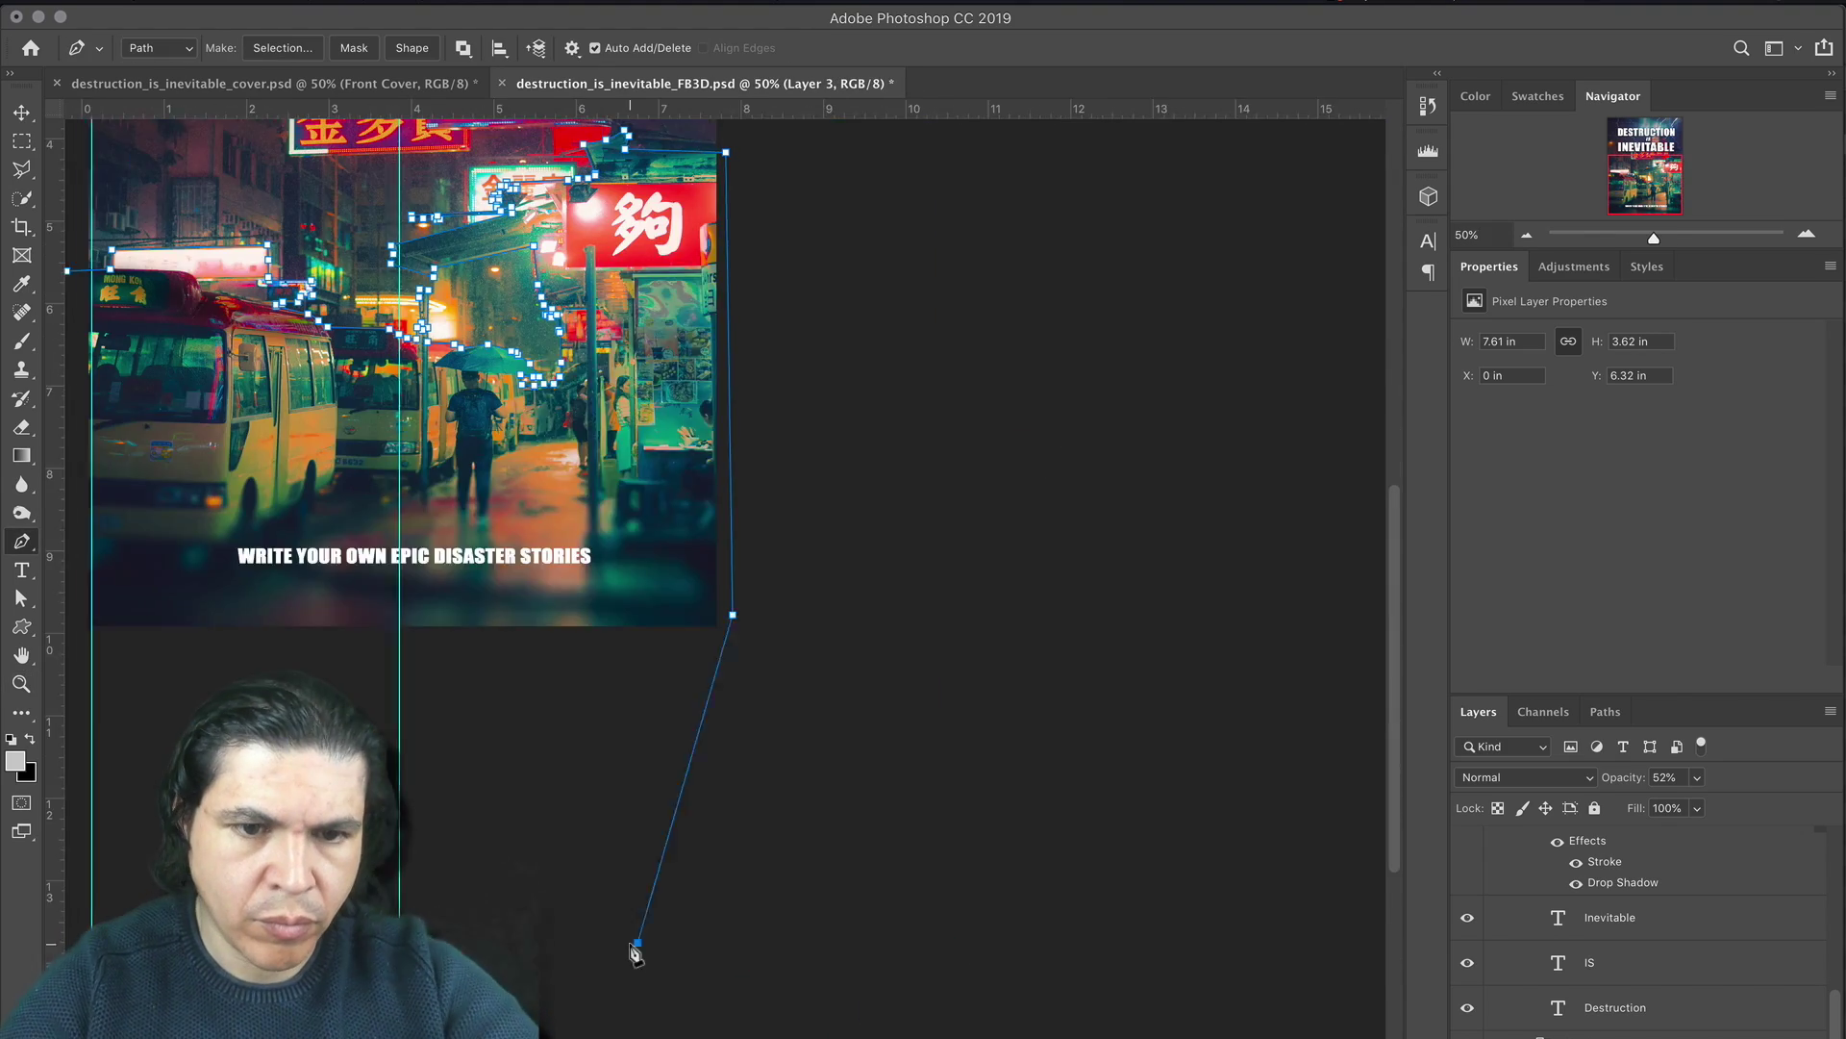
pyautogui.hscroll(-6, 635, 947)
pyautogui.click(536, 736)
pyautogui.scroll(5, 632, 305)
pyautogui.hscroll(1, 632, 306)
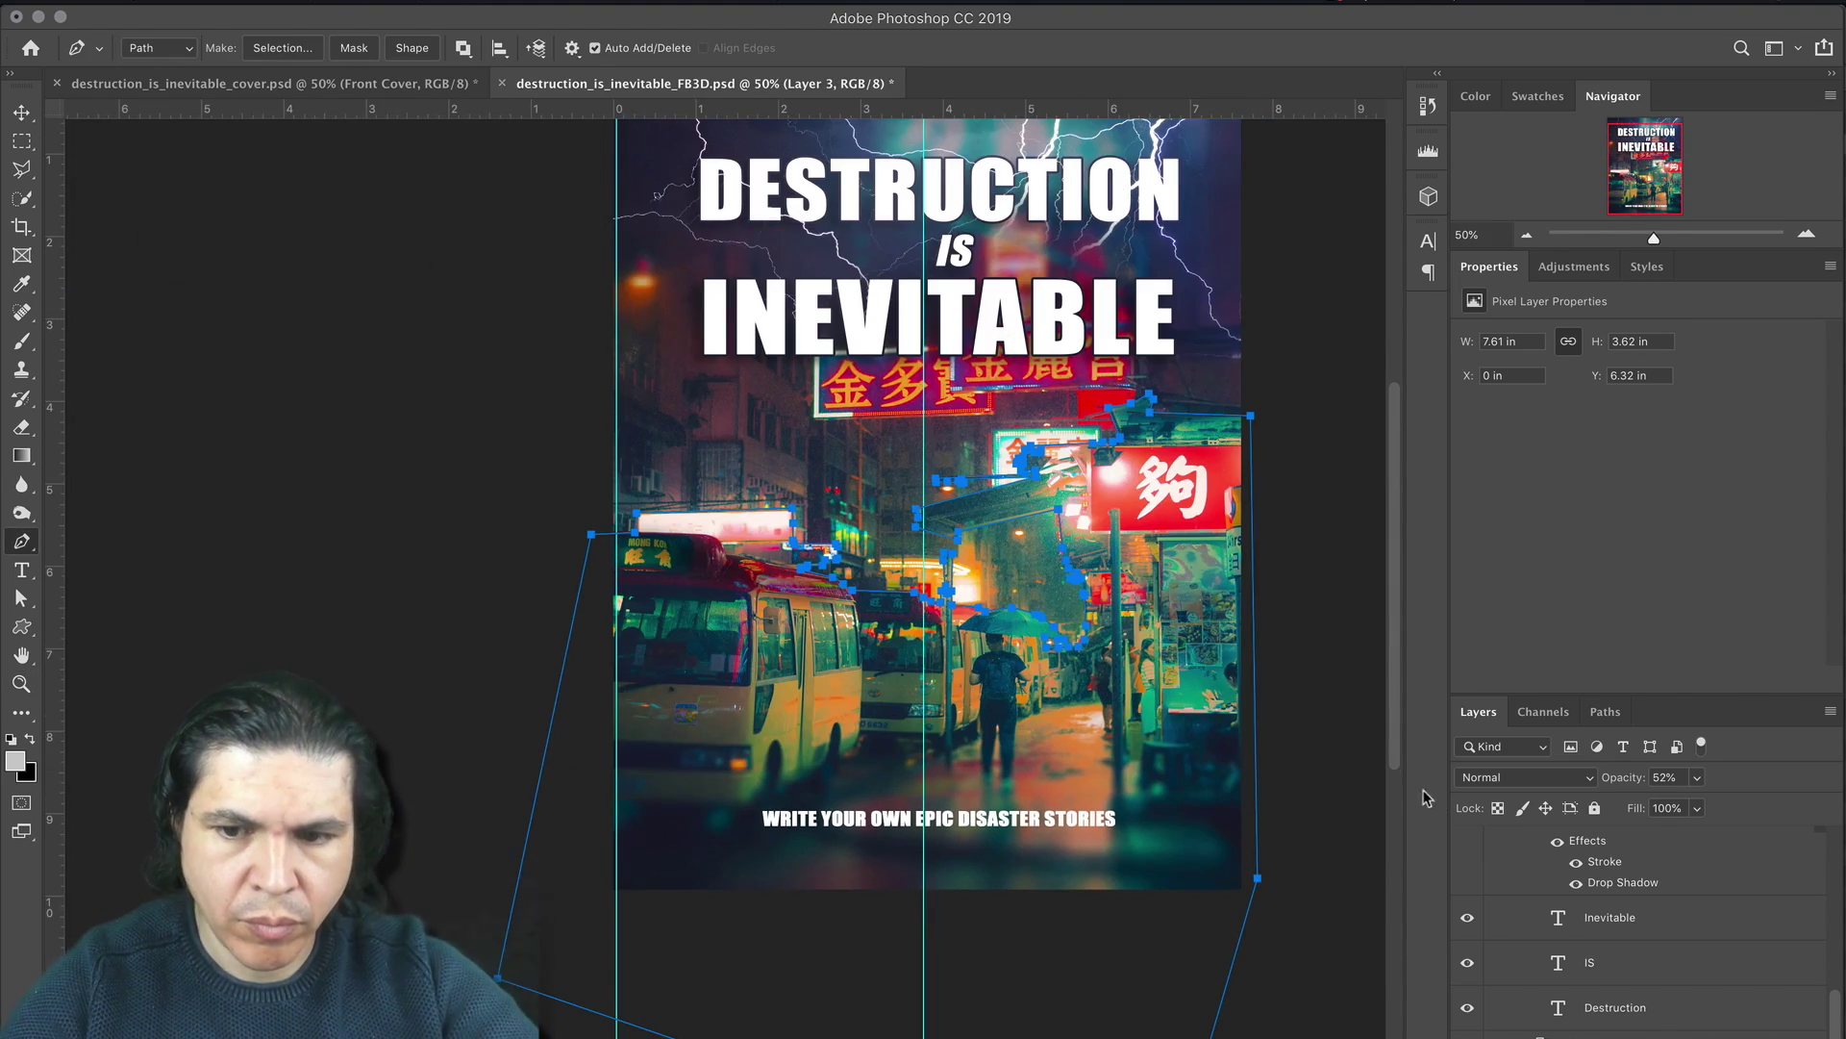
pyautogui.scroll(10, 1562, 904)
pyautogui.click(1607, 717)
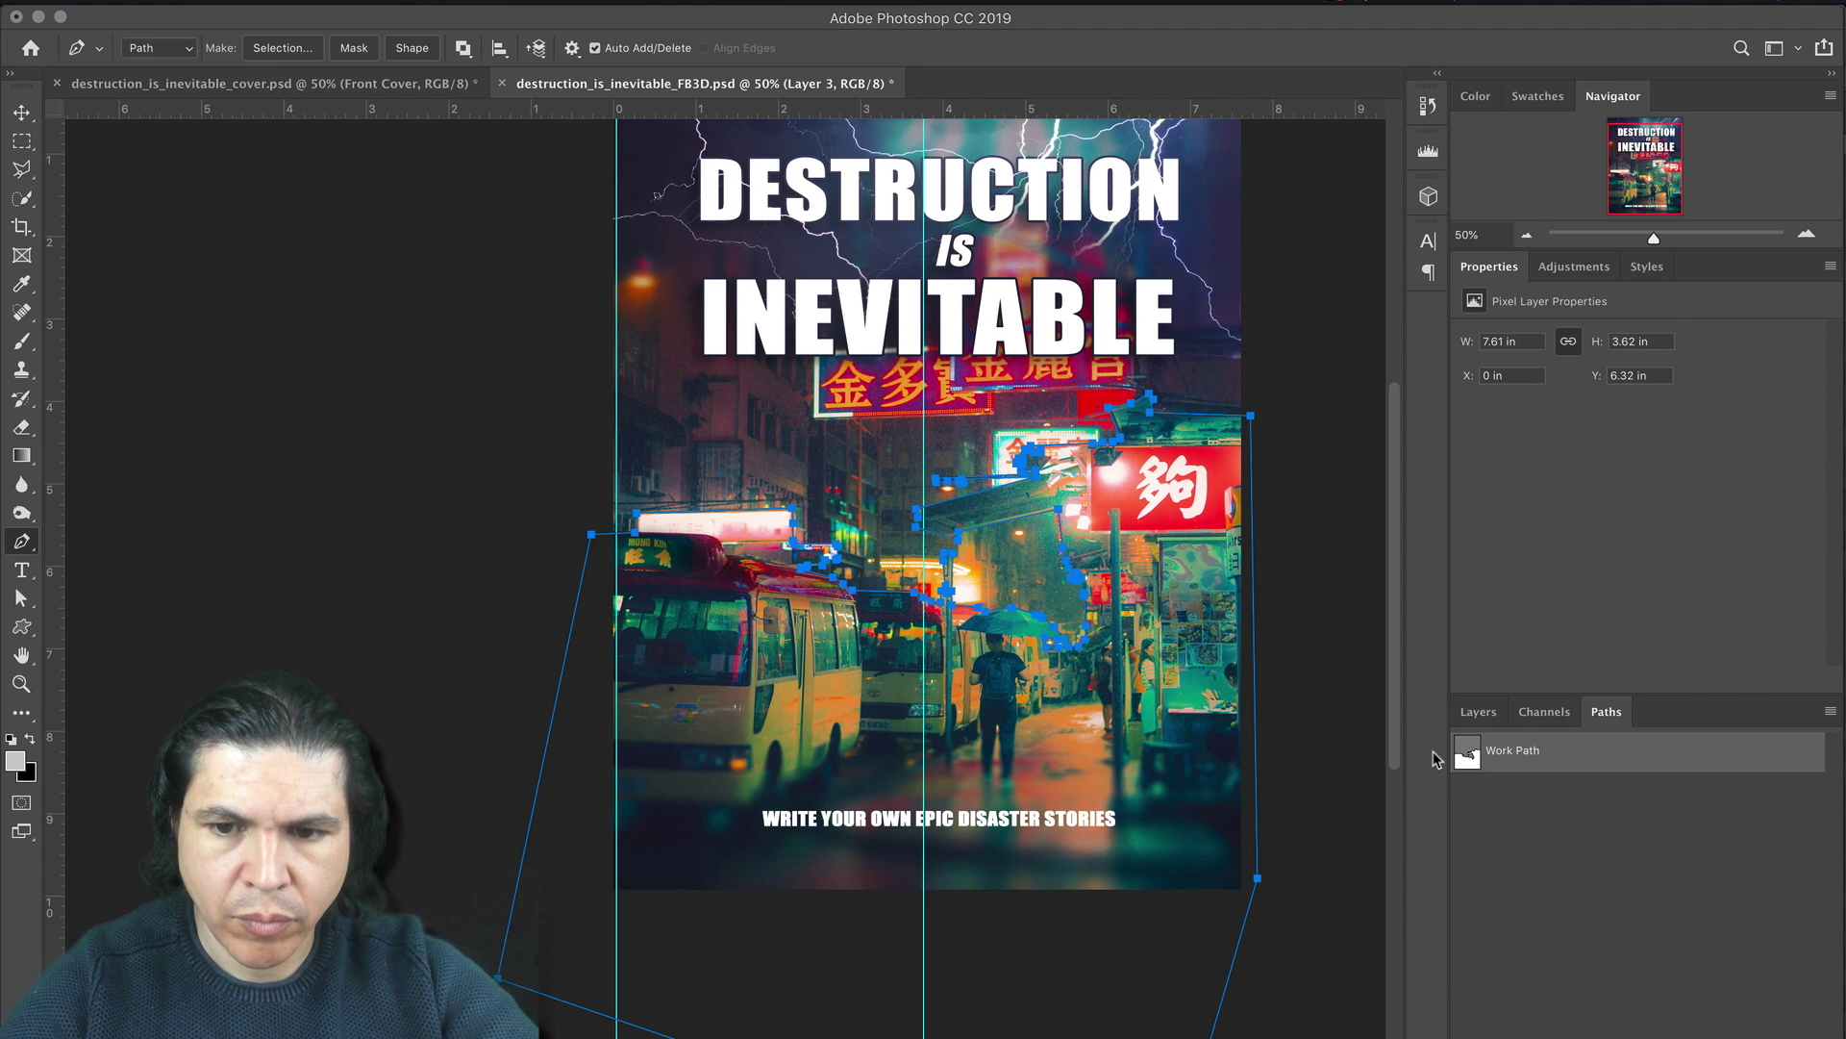
pyautogui.click(1479, 717)
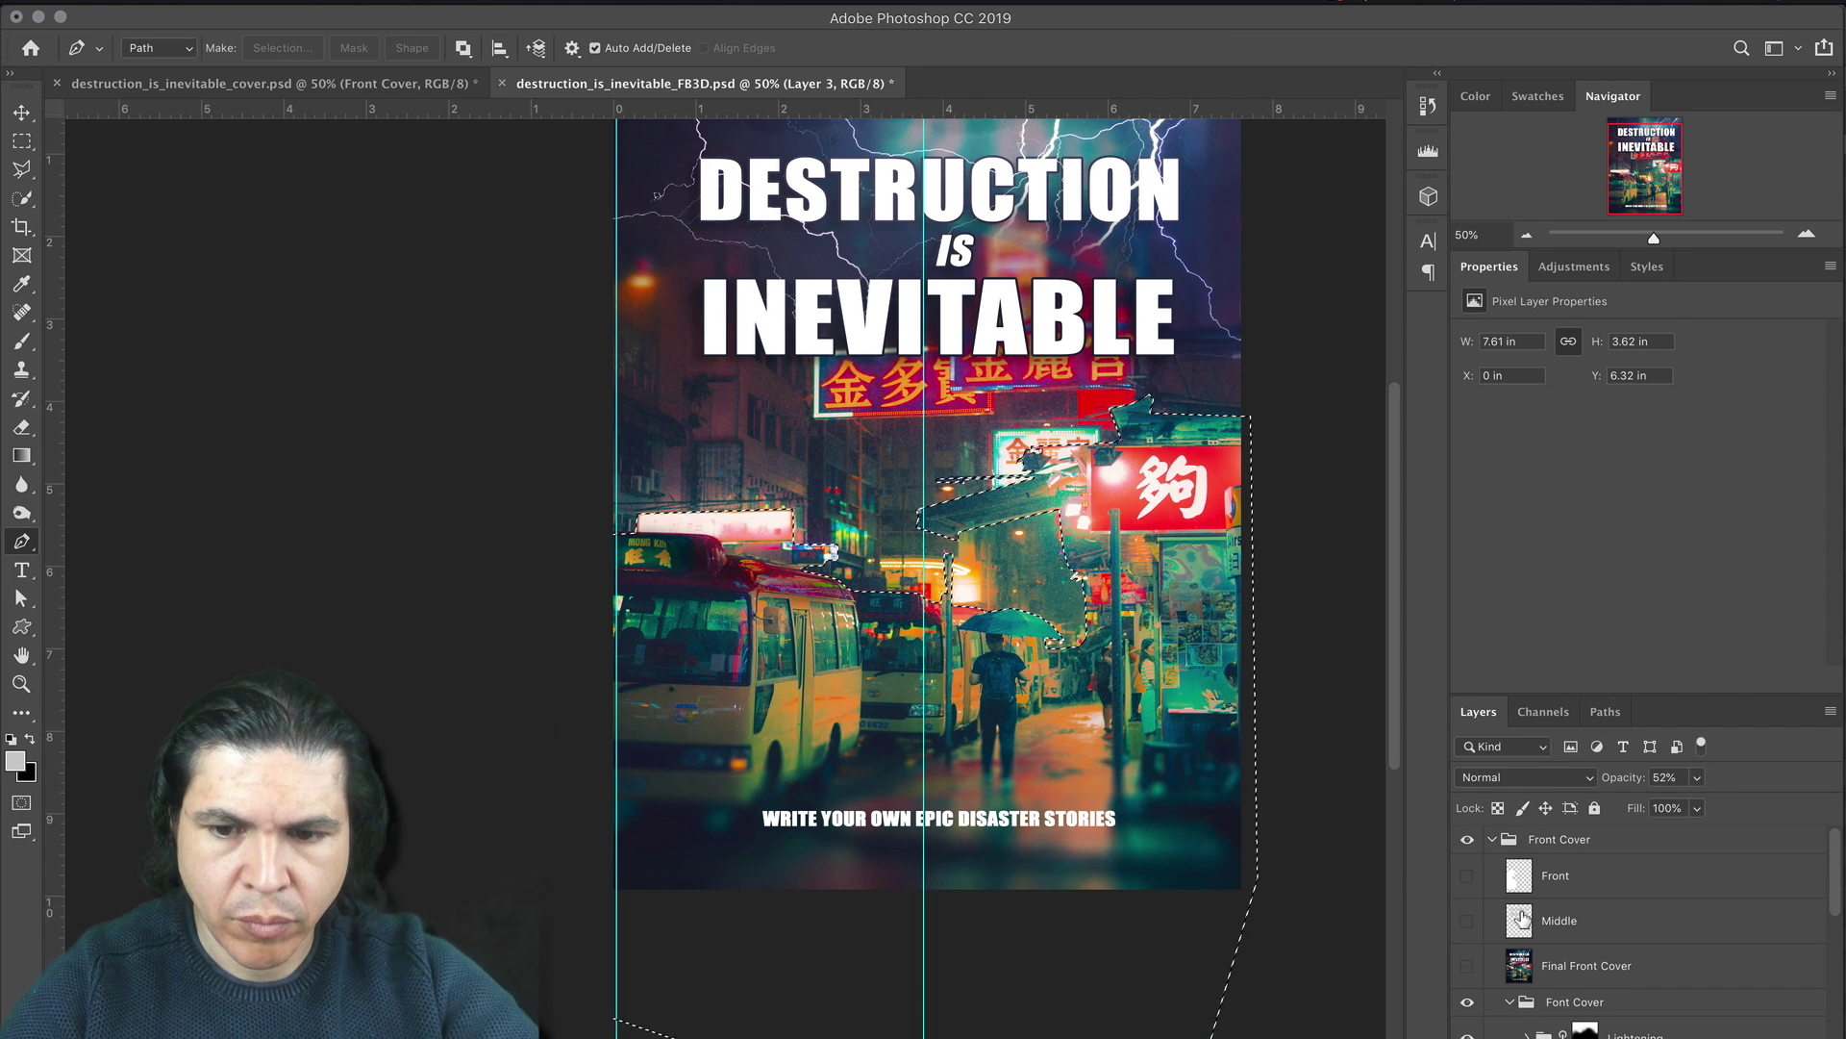
# Step: Fill the street selection with 60% brightness grey on a new layer above Final Front Cover, and deselect it
pyautogui.click(1521, 974)
pyautogui.press('super+shift+alt+n')
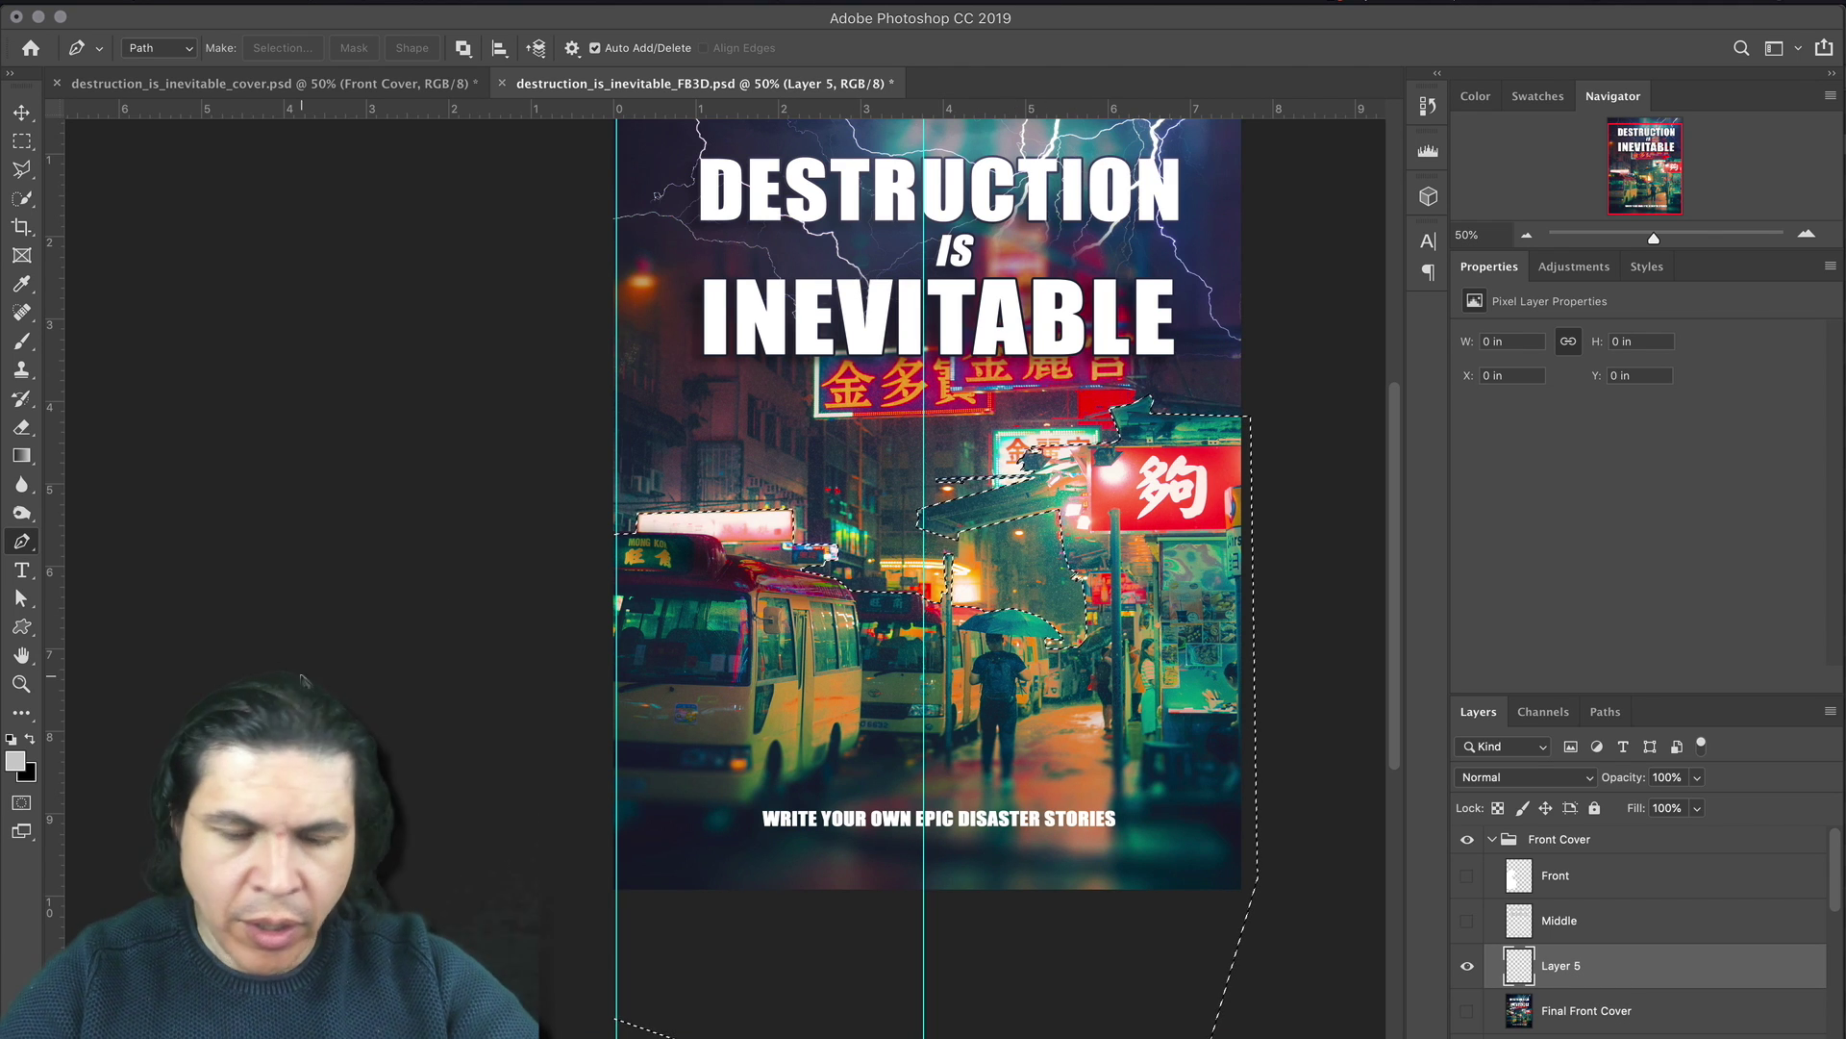
pyautogui.click(14, 757)
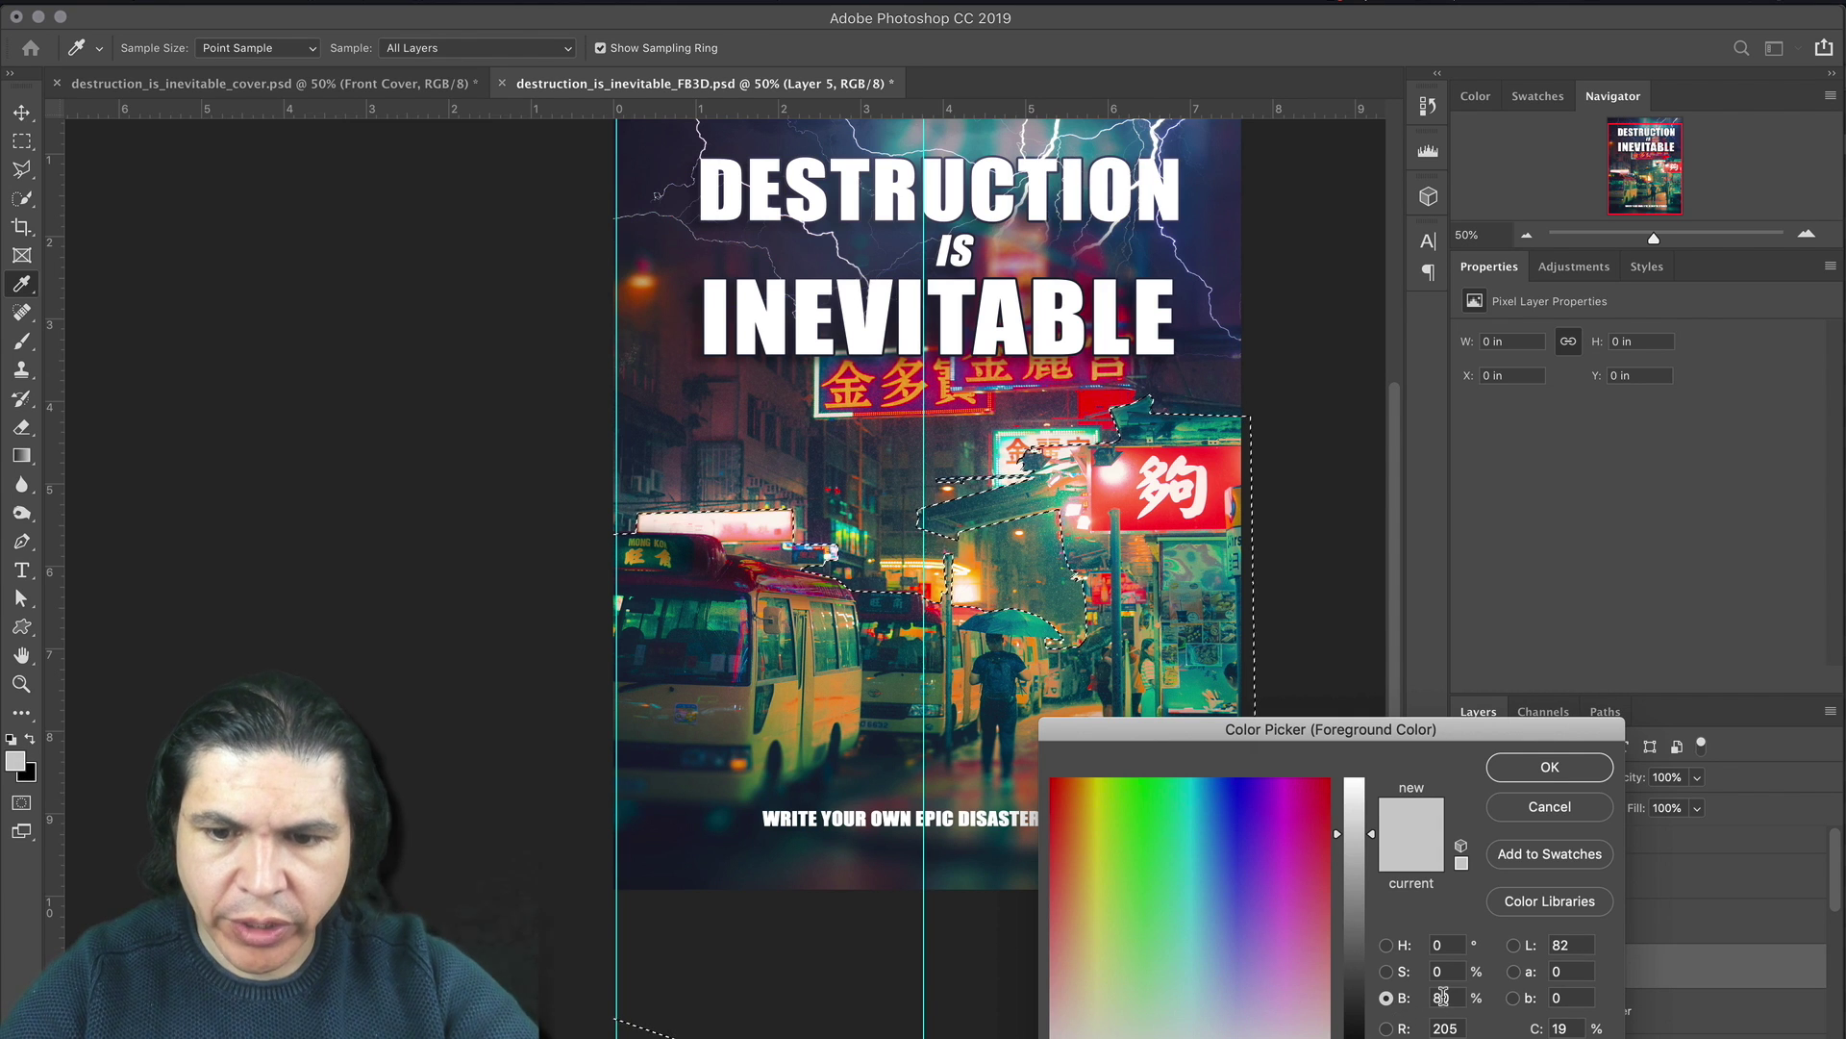
pyautogui.write('60')
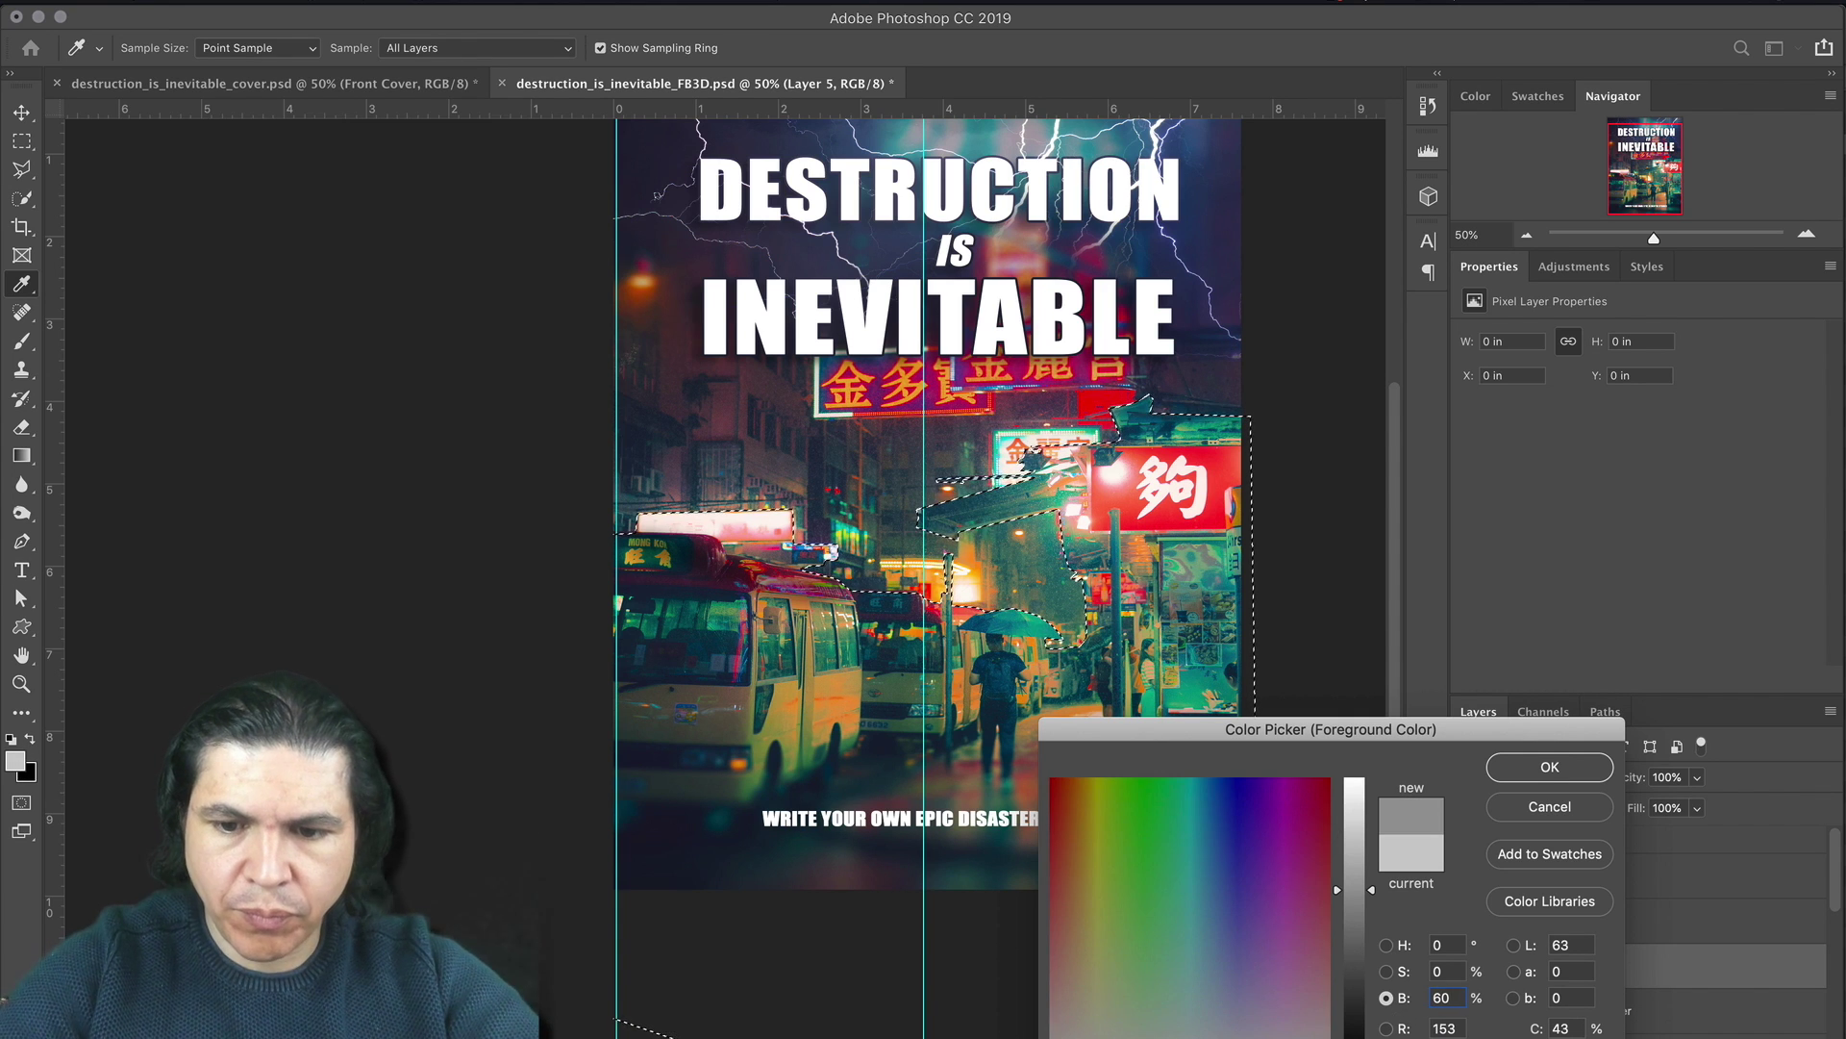
pyautogui.press('Return')
pyautogui.hotkey('alt', 'BackSpace')
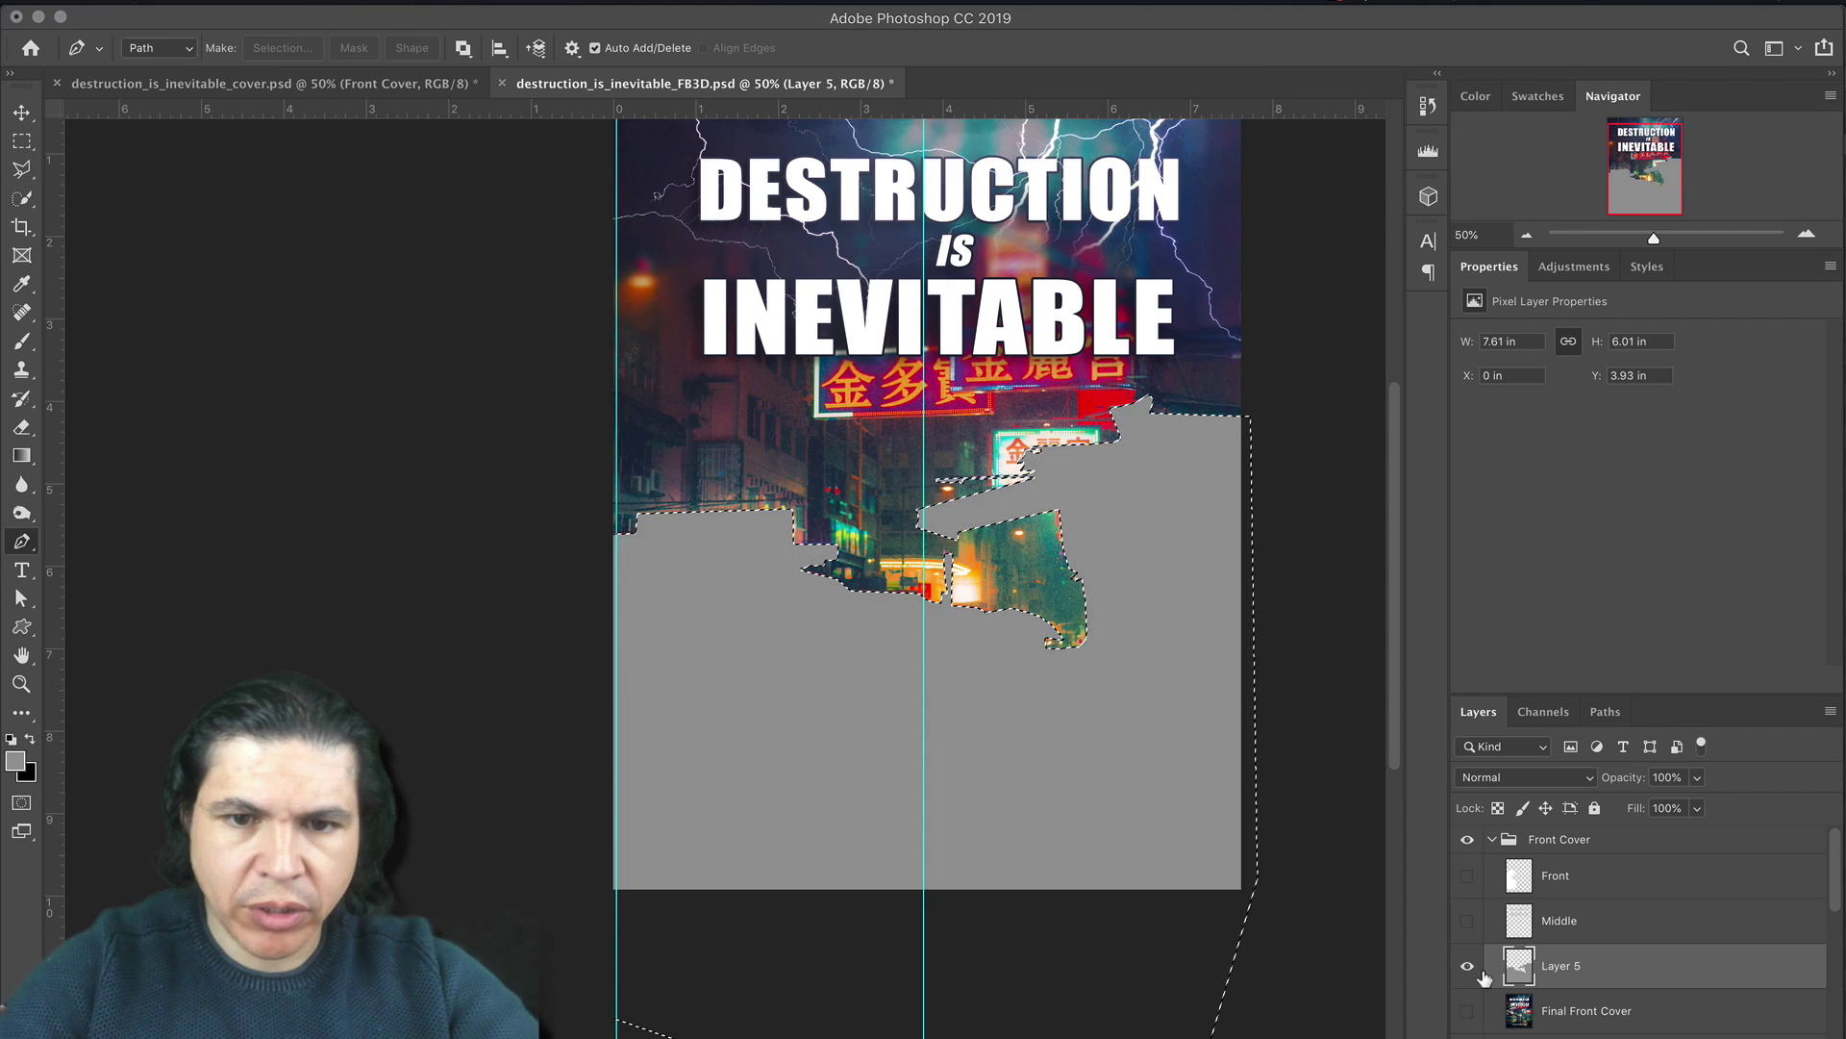
pyautogui.press('super+d')
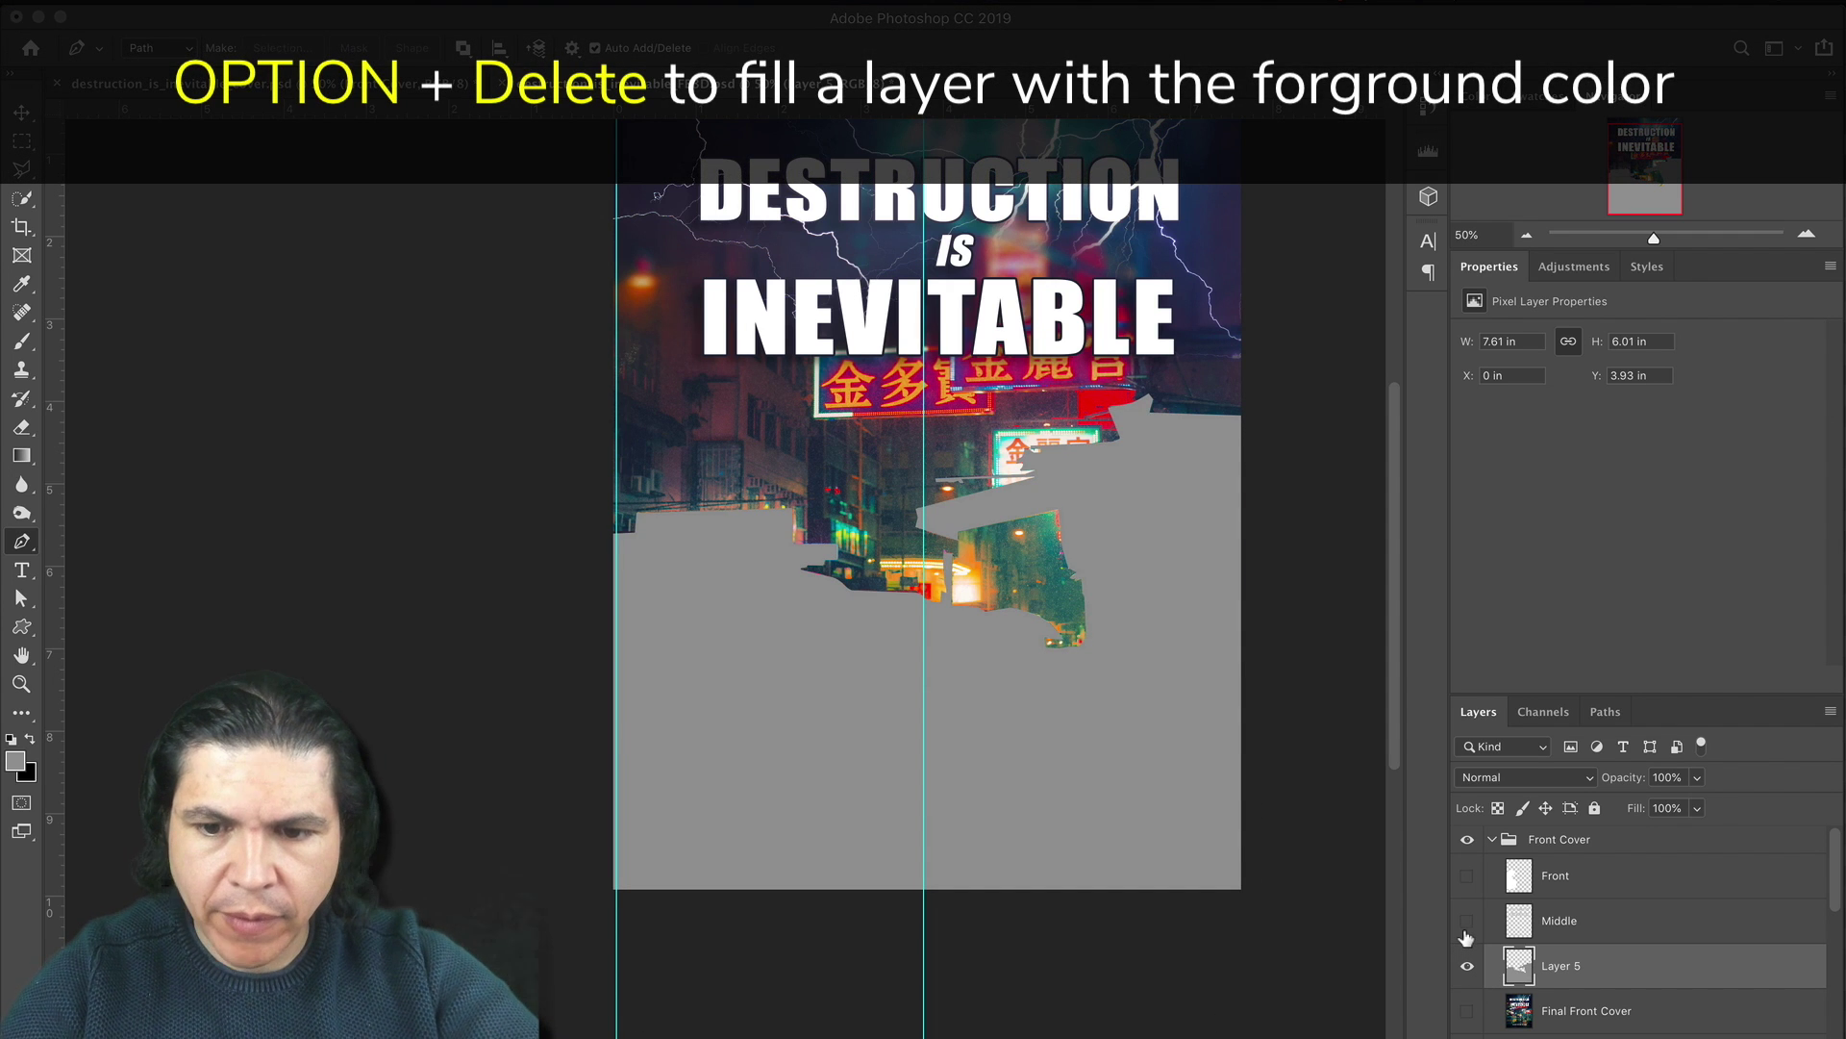
# Step: Preview the Front and Middle layers together with the grey street layer, and hide all three layers
pyautogui.click(1466, 923)
pyautogui.click(1466, 879)
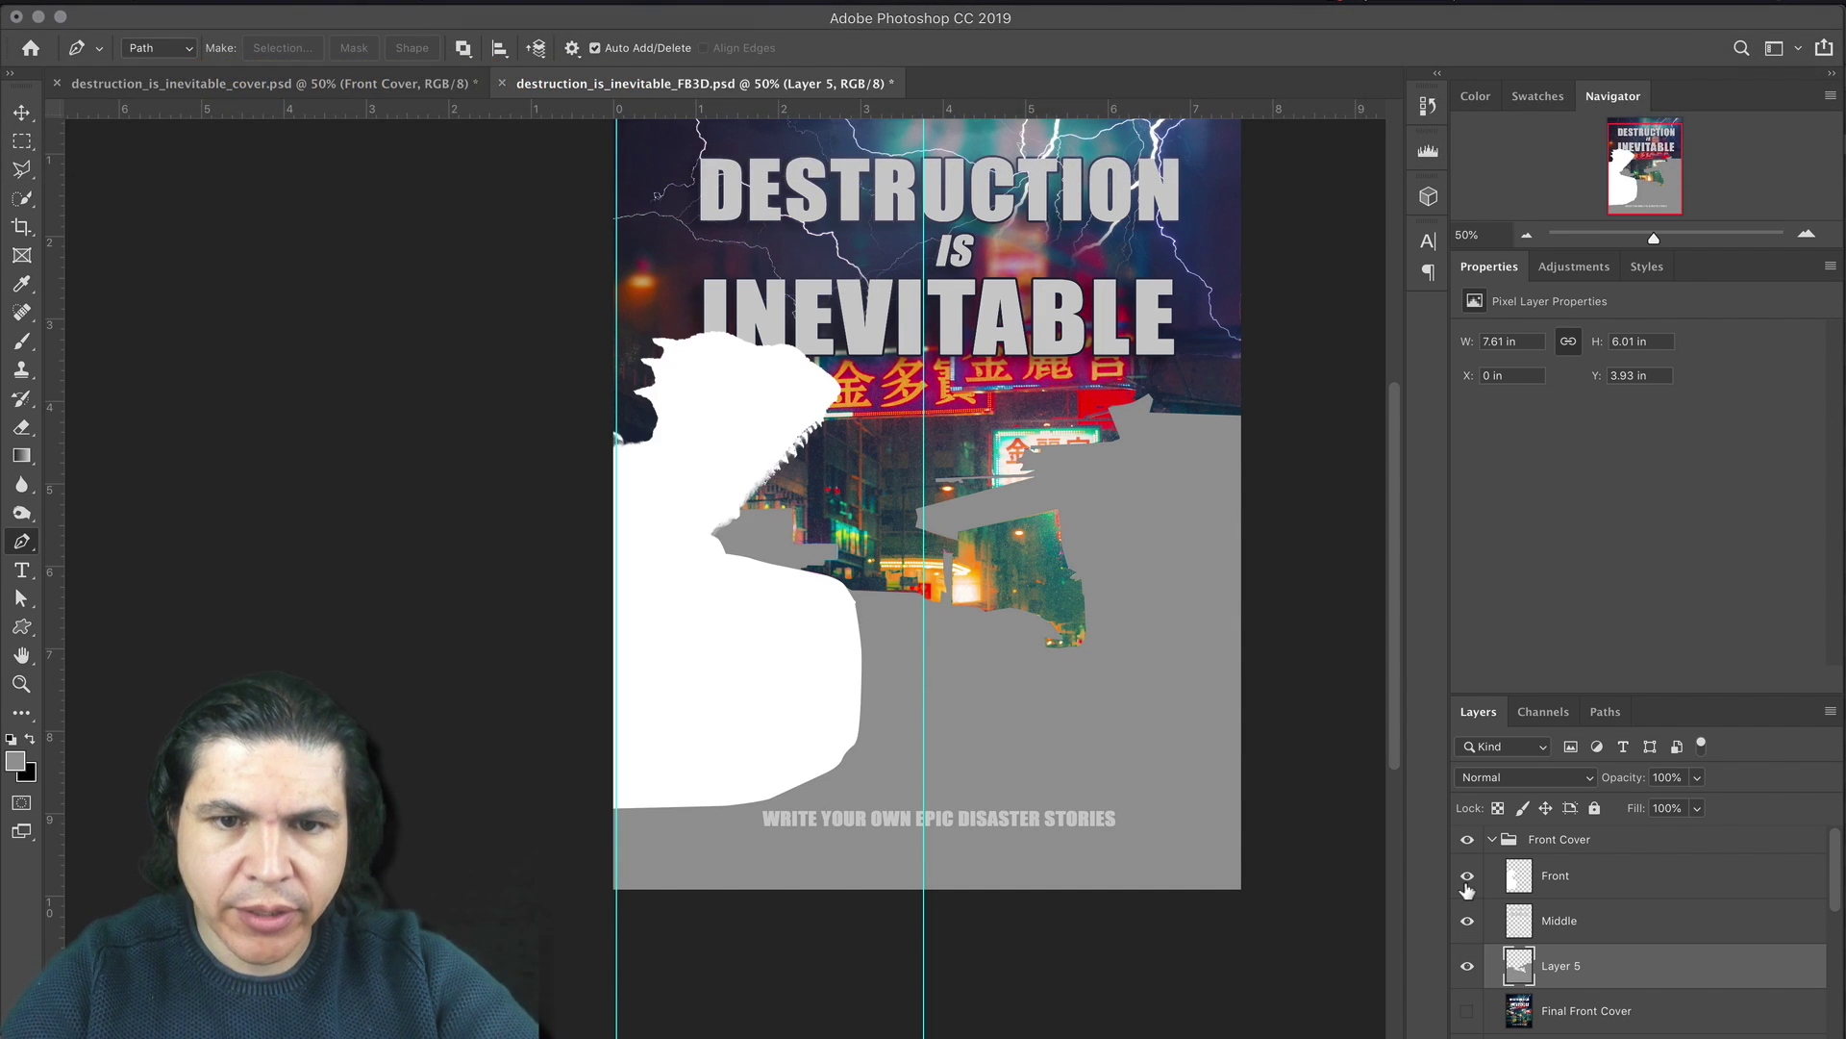
pyautogui.scroll(2, 1296, 784)
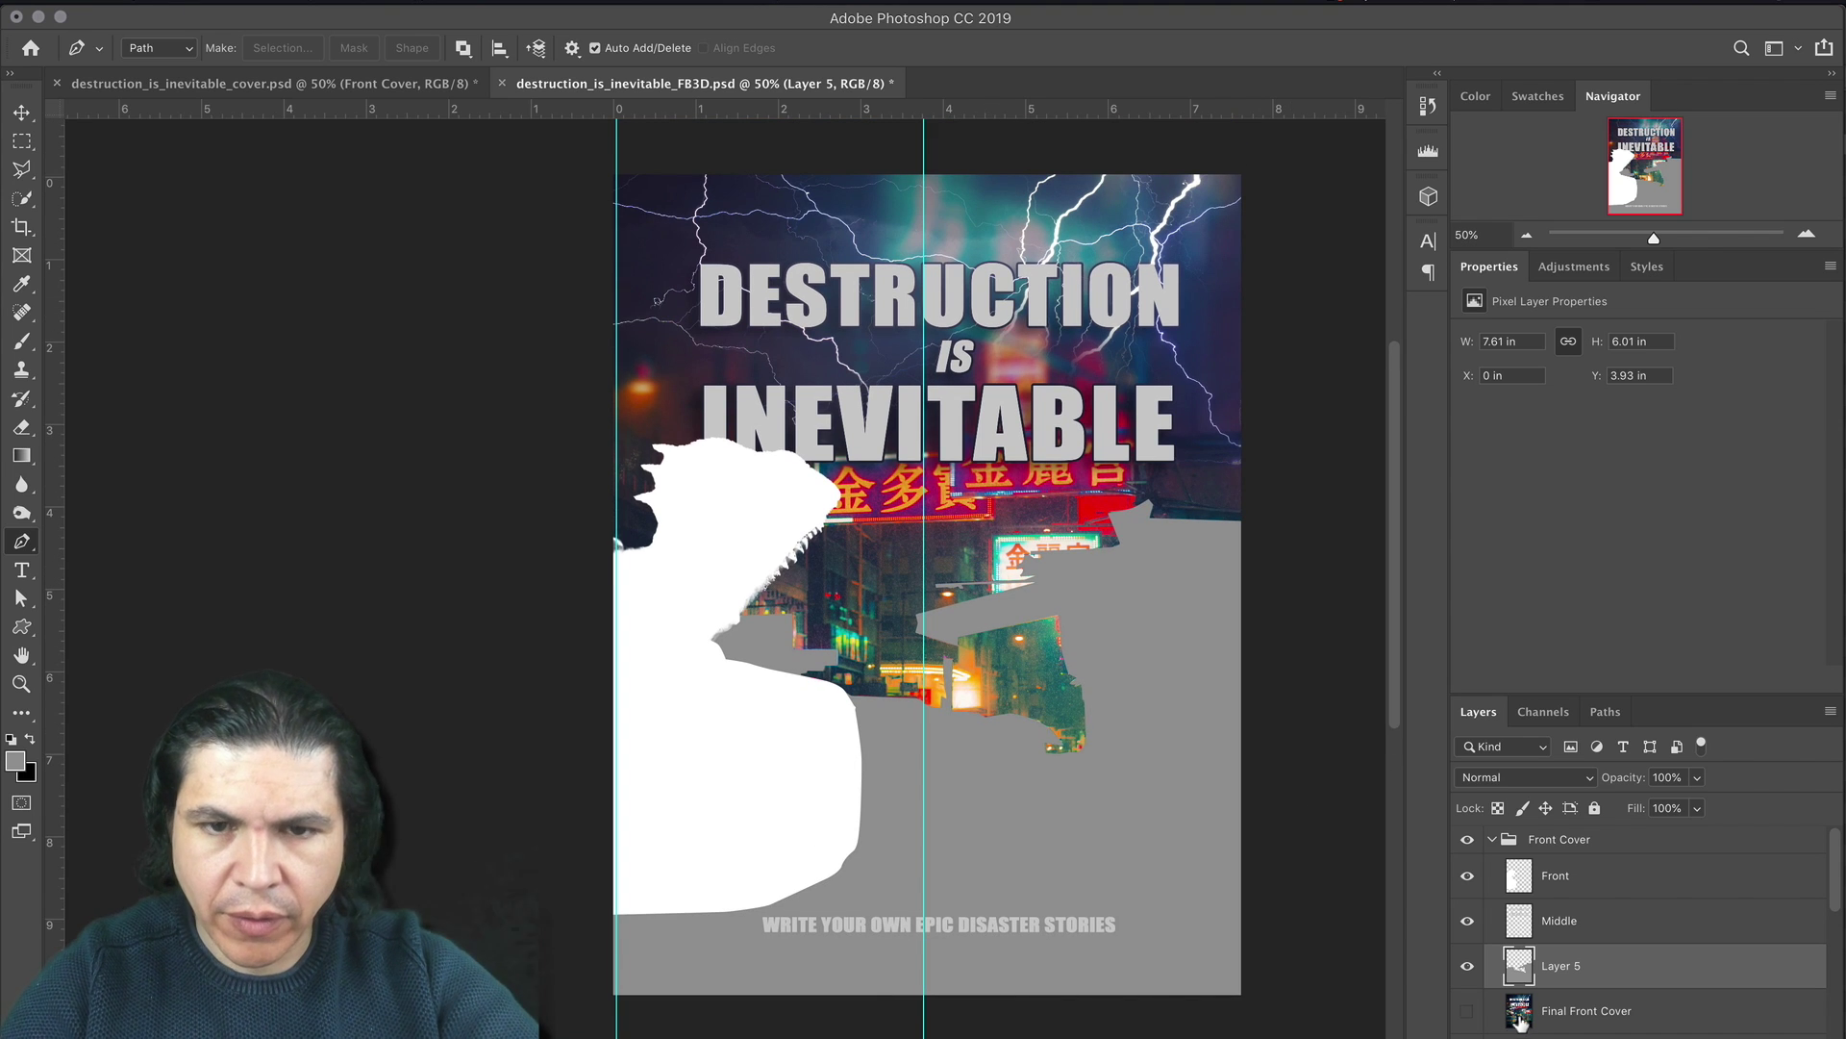
pyautogui.click(1466, 921)
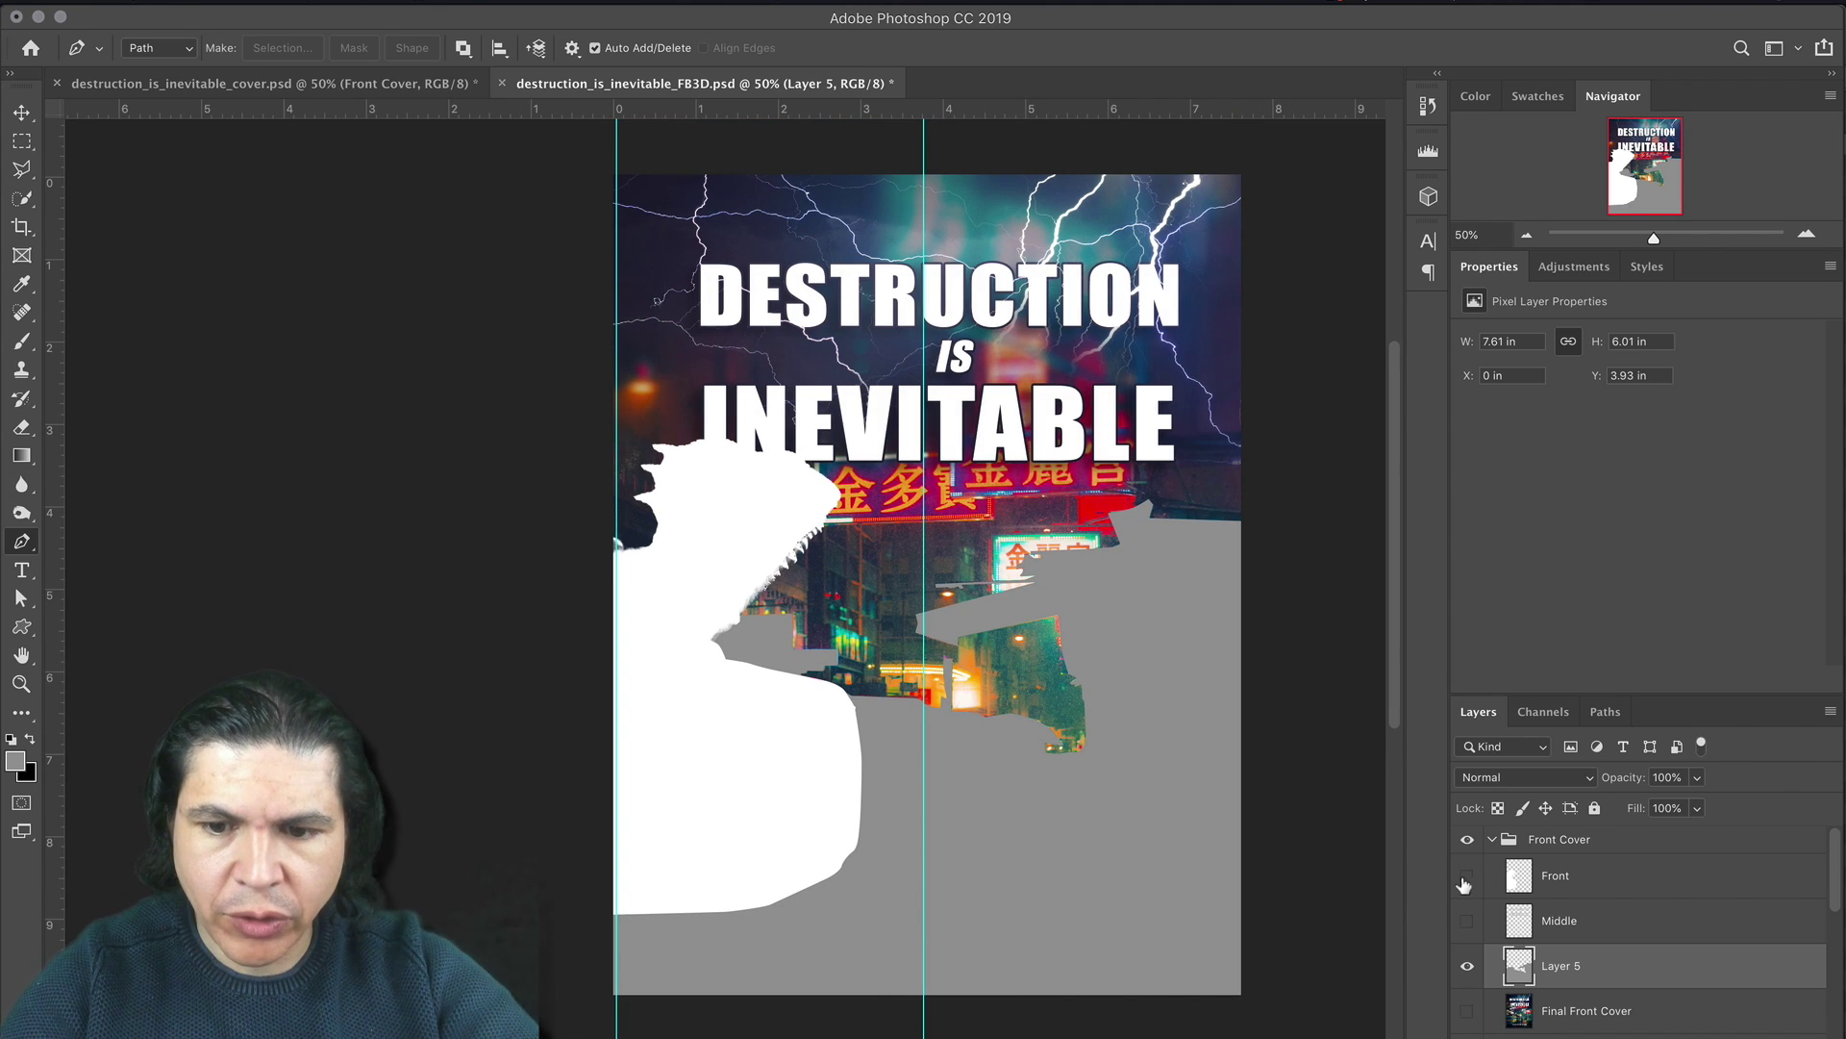
pyautogui.click(1467, 875)
pyautogui.click(1466, 965)
# Step: Start a pen path along the lower edges of the two overlapping neon signs below the title
pyautogui.press('z')
pyautogui.click(953, 566)
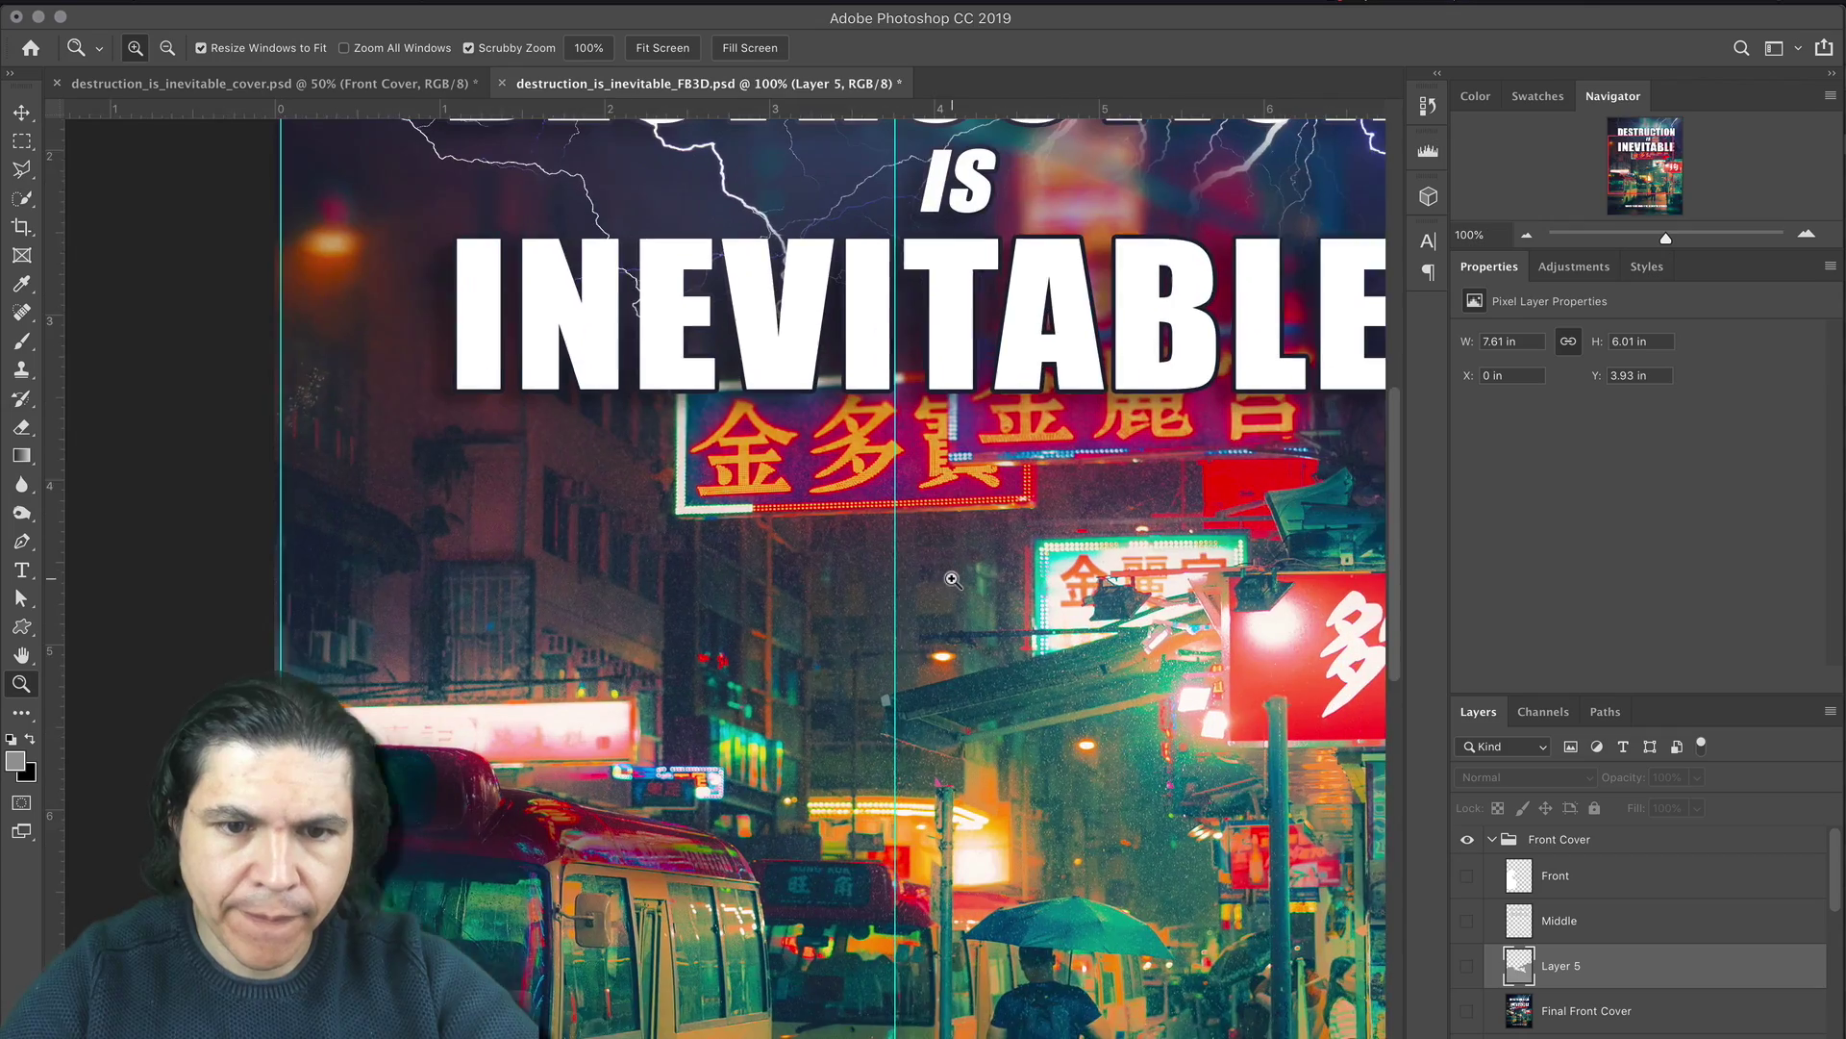
pyautogui.click(952, 579)
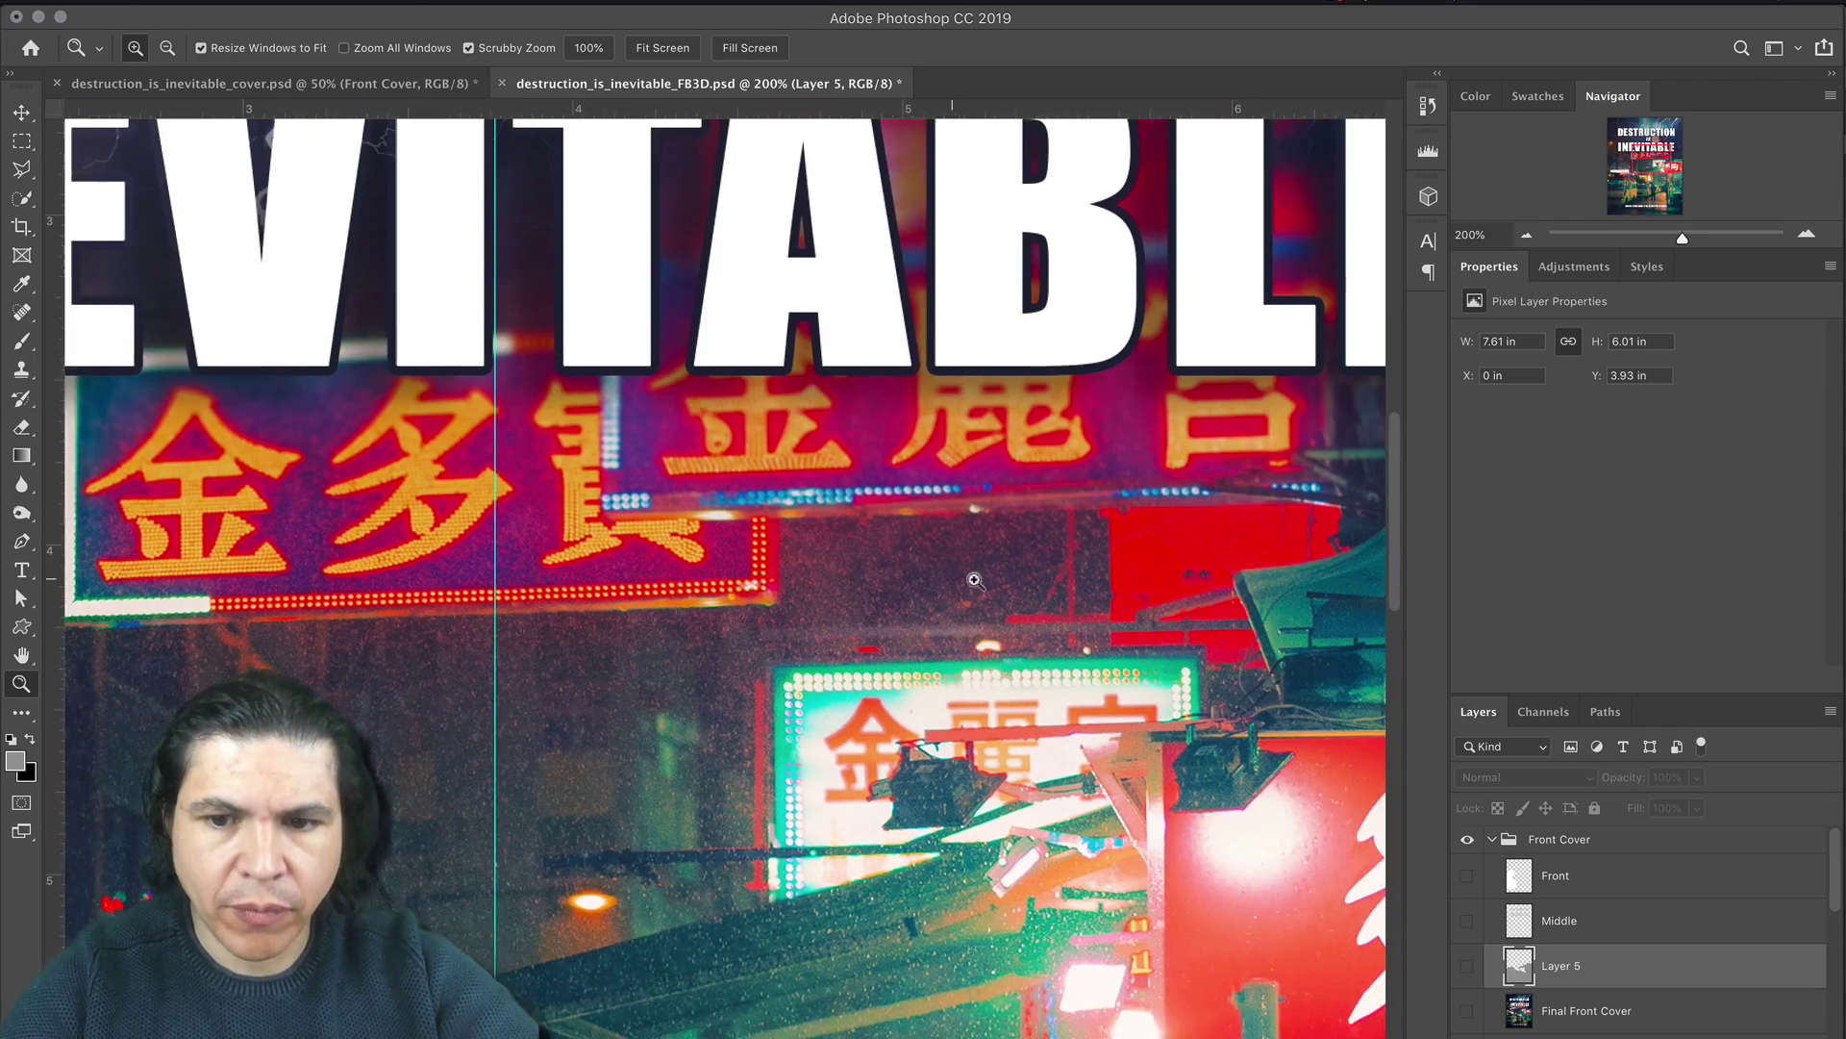
pyautogui.scroll(3, 974, 580)
pyautogui.hscroll(3, 974, 580)
pyautogui.press('p')
pyautogui.click(633, 726)
pyautogui.hscroll(-6, 632, 726)
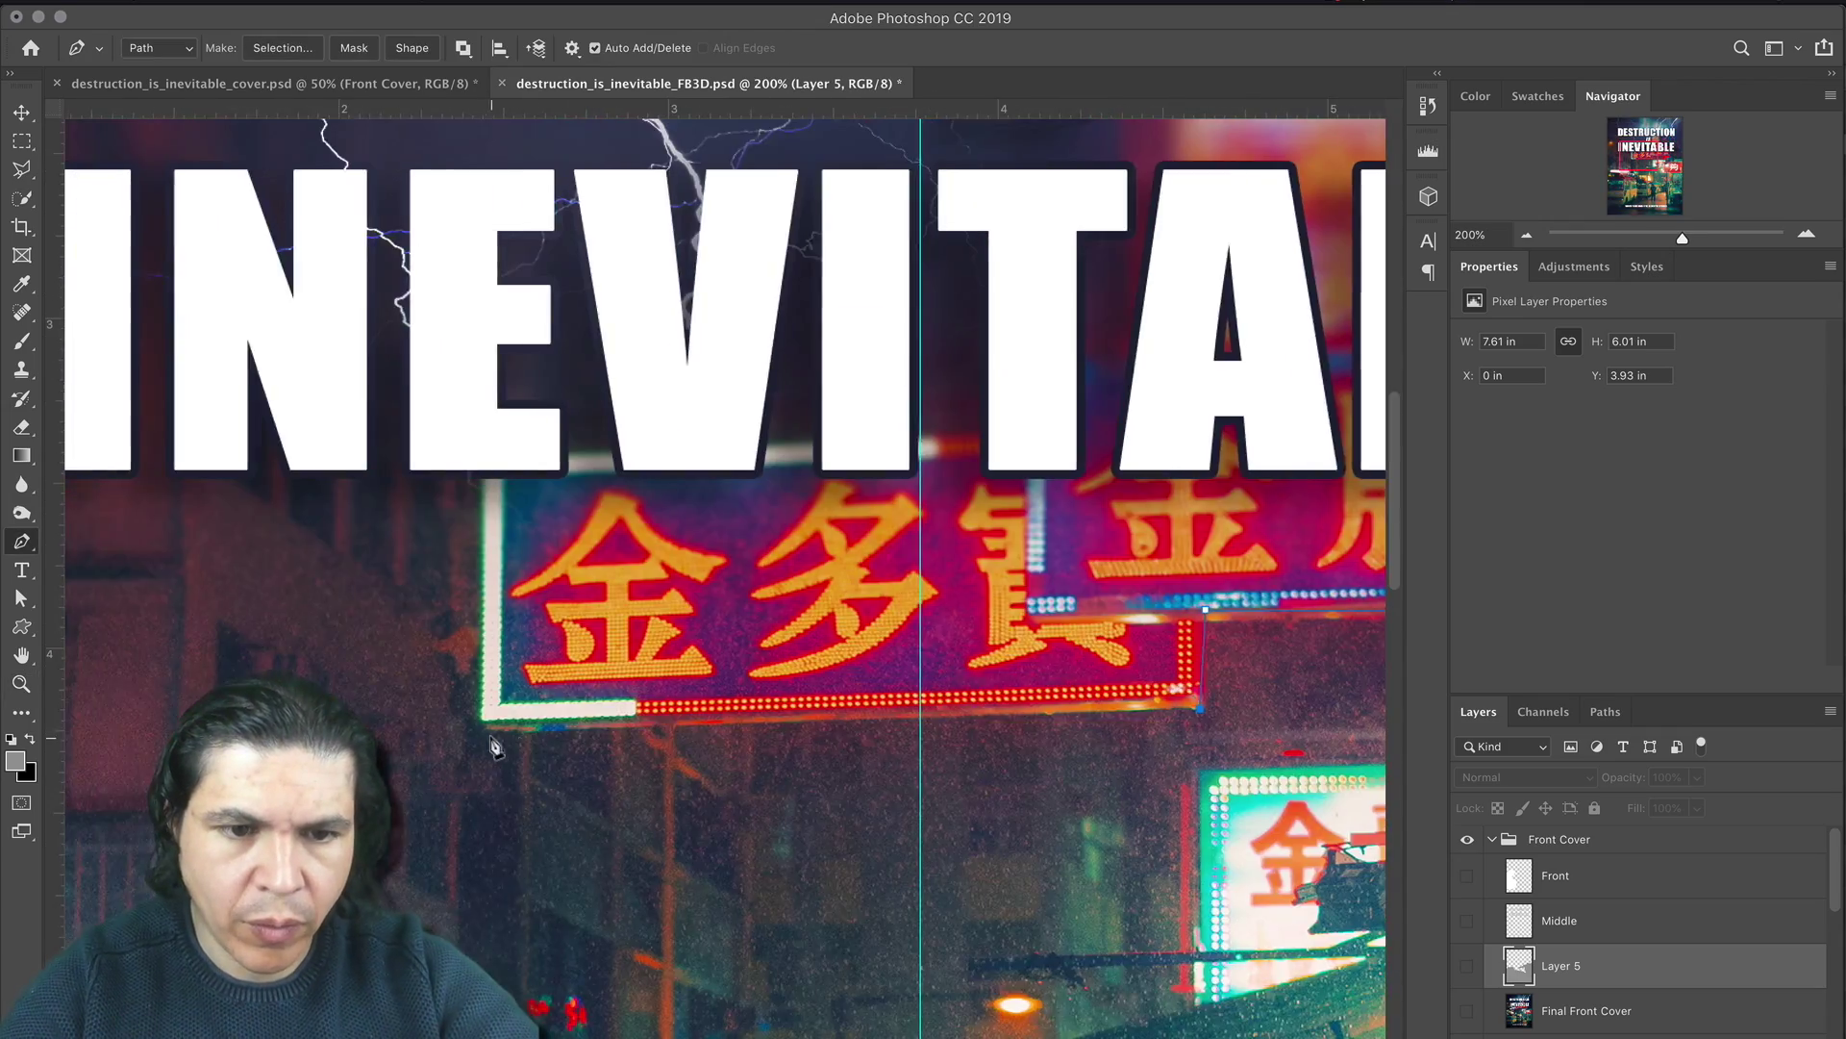
pyautogui.click(487, 731)
# Step: Continue the path up and across the tops of both signs behind the title lettering, and close it
pyautogui.scroll(5, 486, 679)
pyautogui.hscroll(12, 486, 675)
pyautogui.hscroll(-10, 486, 675)
pyautogui.scroll(-2, 487, 675)
pyautogui.click(809, 710)
pyautogui.click(808, 678)
pyautogui.hscroll(6, 808, 678)
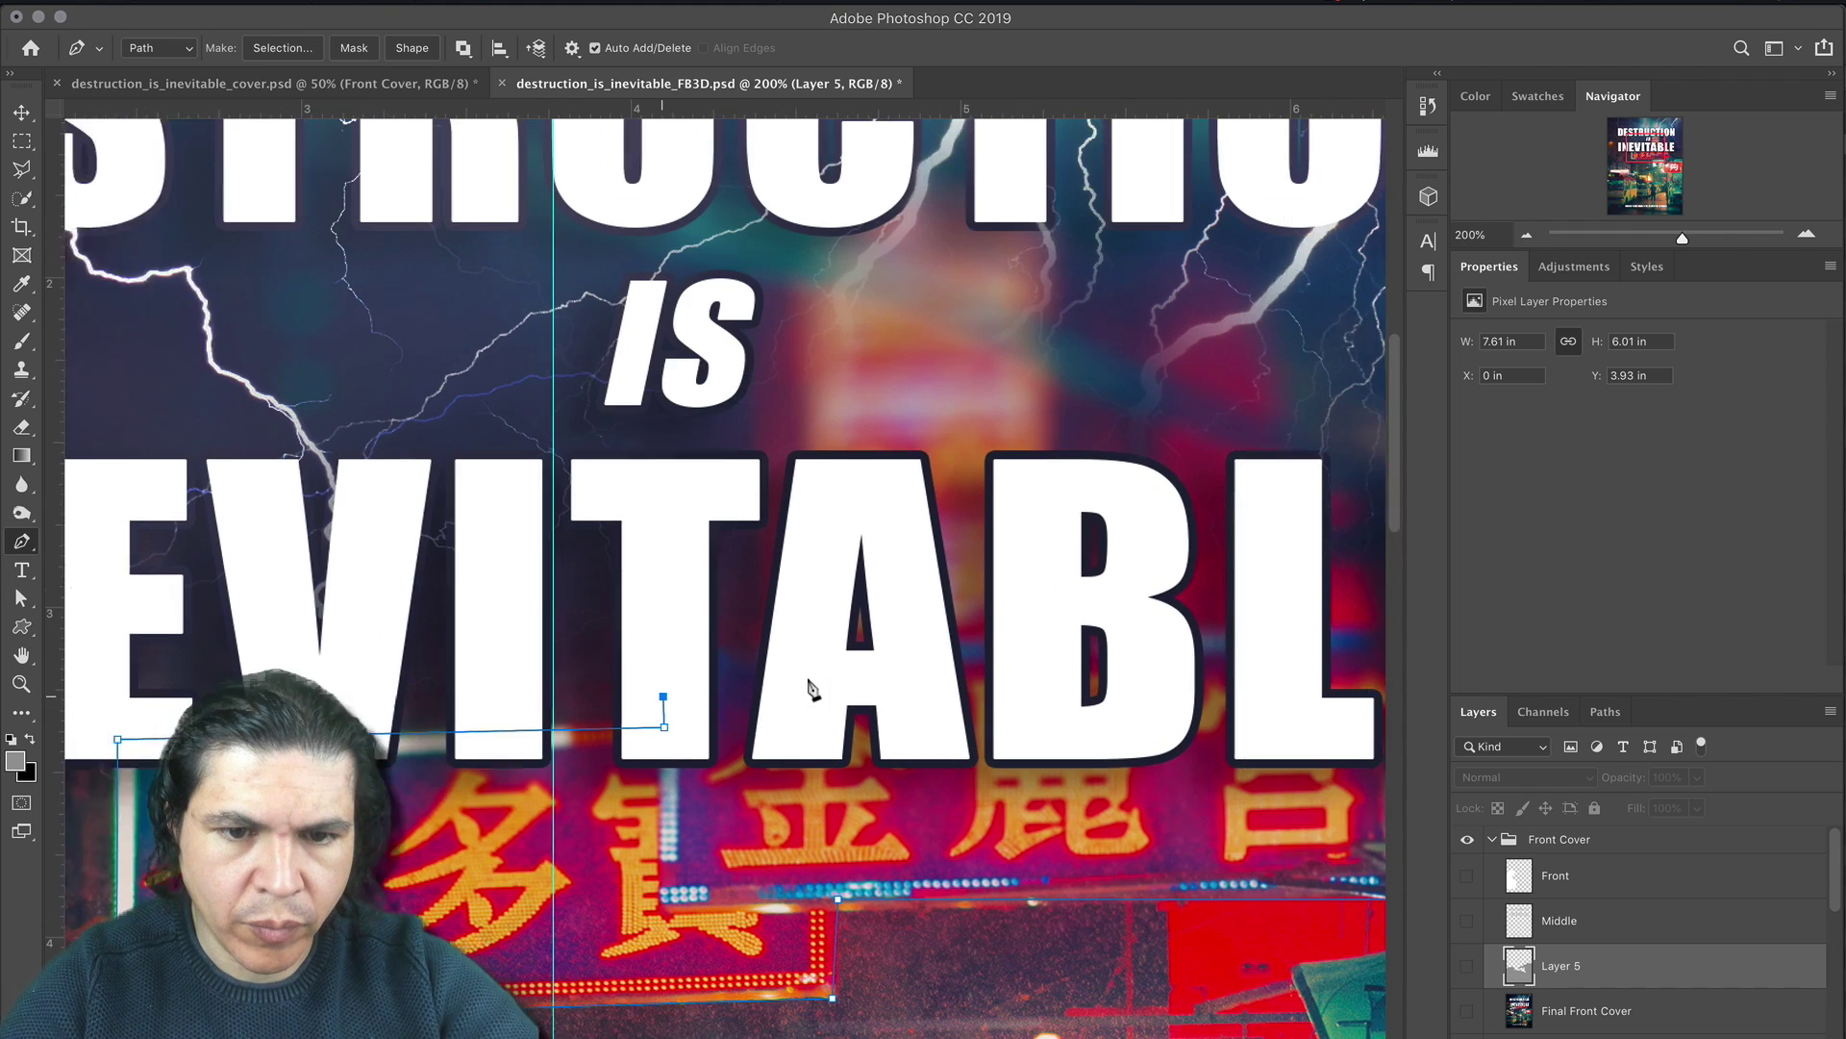
pyautogui.click(517, 674)
pyautogui.click(1263, 662)
pyautogui.hscroll(7, 1263, 662)
pyautogui.scroll(-5, 1262, 662)
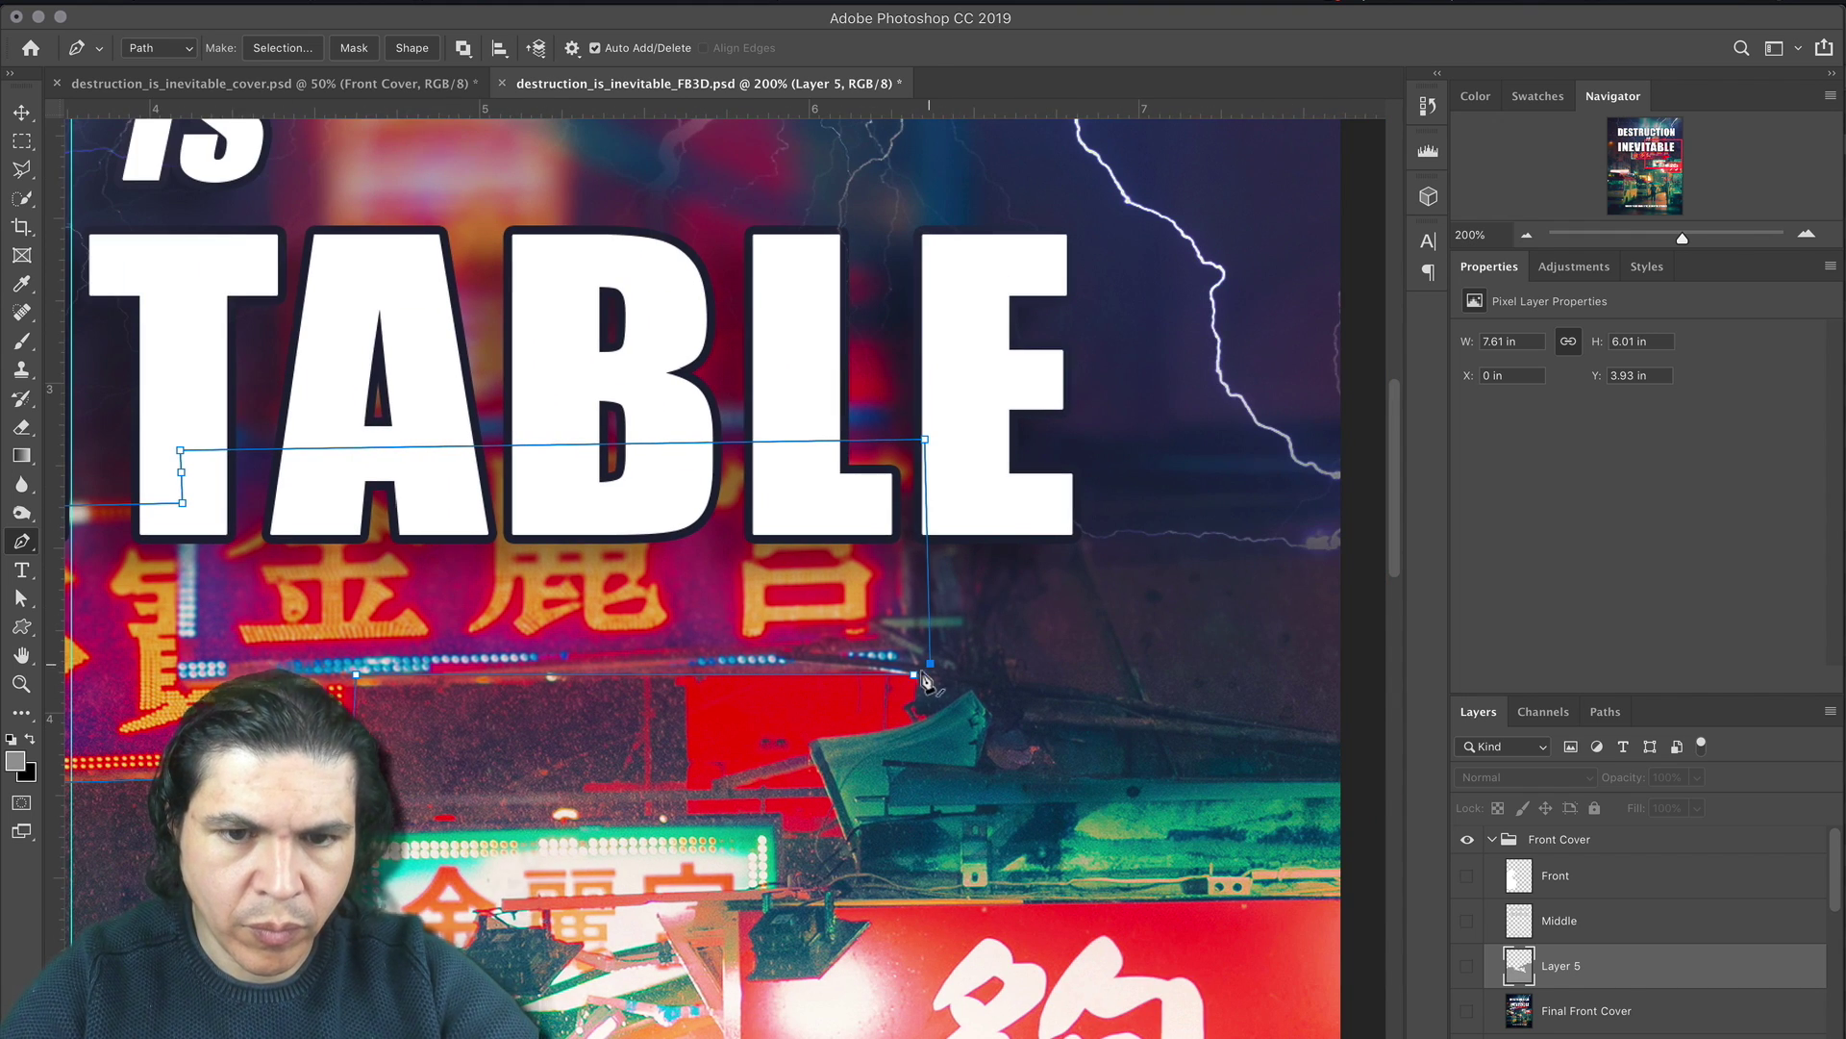
# Step: Load the sign path as a selection and add a new layer directly above Final Front Cover
pyautogui.click(1606, 714)
pyautogui.keyDown('super'); pyautogui.click(1476, 748); pyautogui.keyUp('super')
pyautogui.click(1476, 713)
pyautogui.click(1586, 1010)
pyautogui.press('alt+shift+super+n')
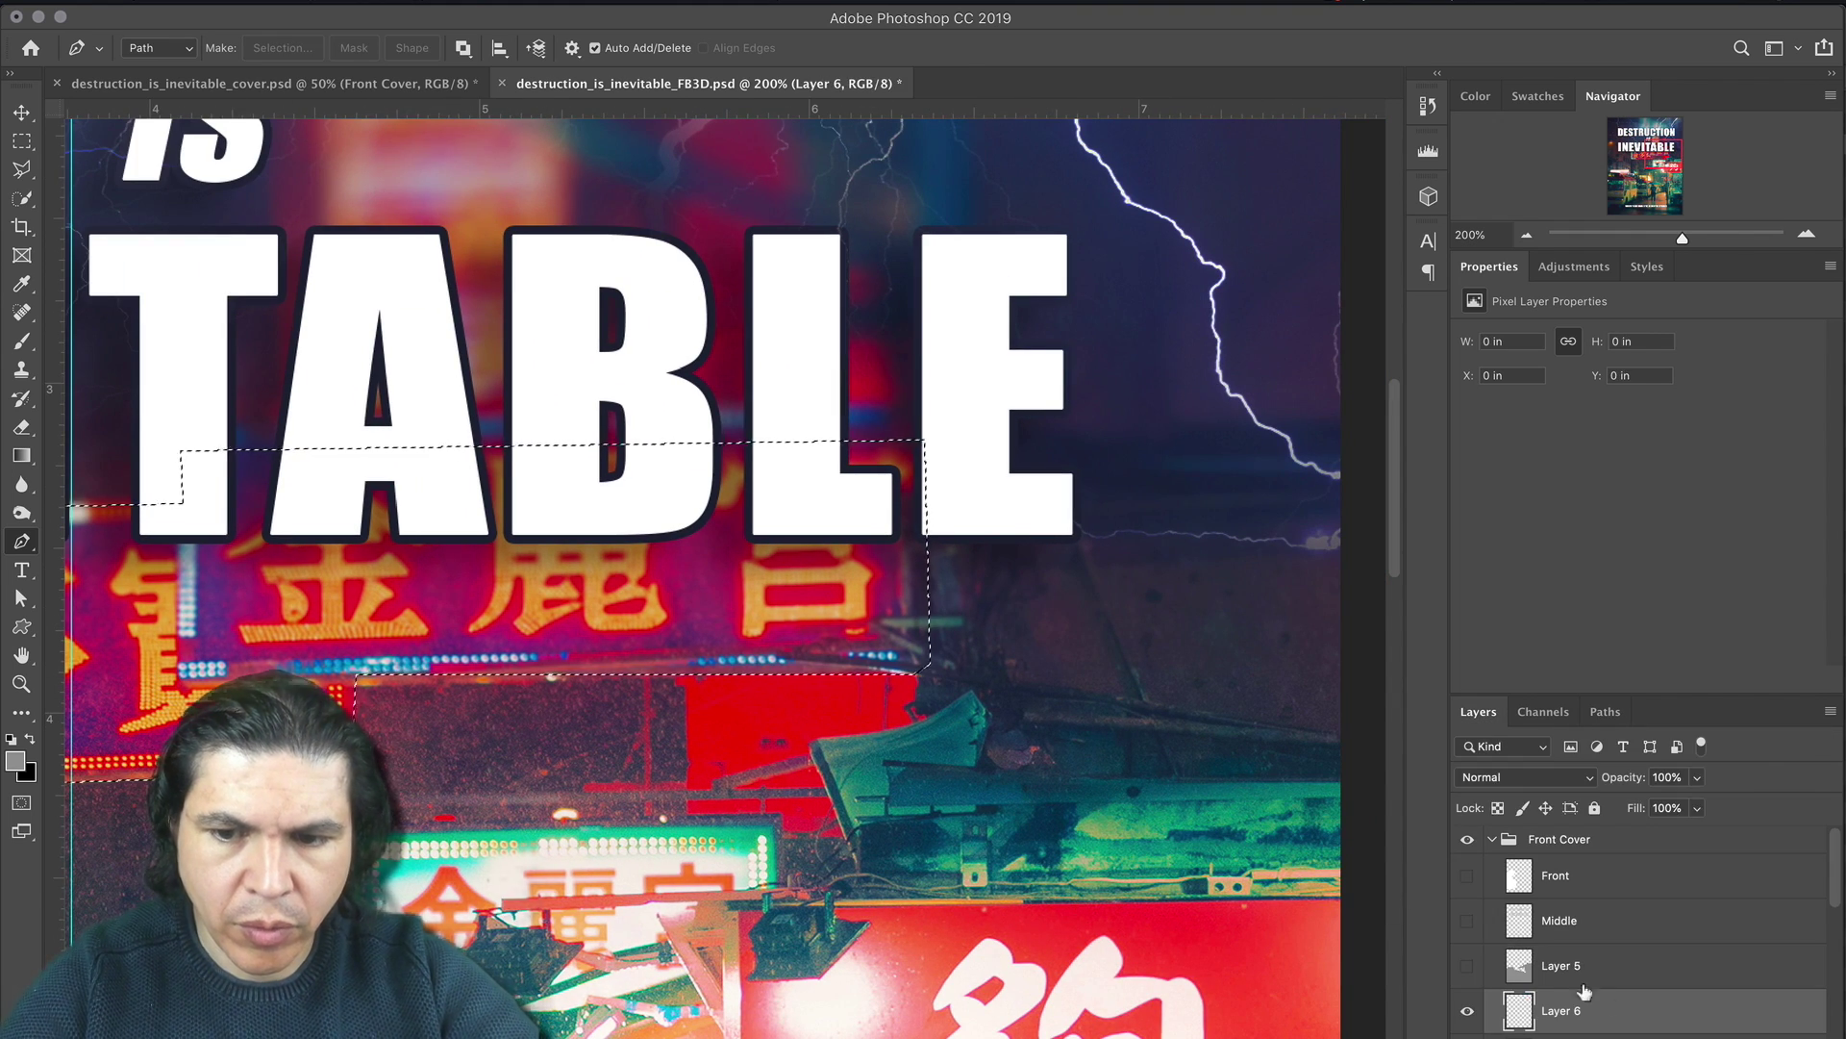
# Step: Rename the grey street layer as Middle2 and the new sign layer as Middle3
pyautogui.doubleClick(1560, 966)
pyautogui.write('Middle2')
pyautogui.press('Return')
pyautogui.doubleClick(1564, 1009)
pyautogui.write('Middle3')
pyautogui.press('Return')
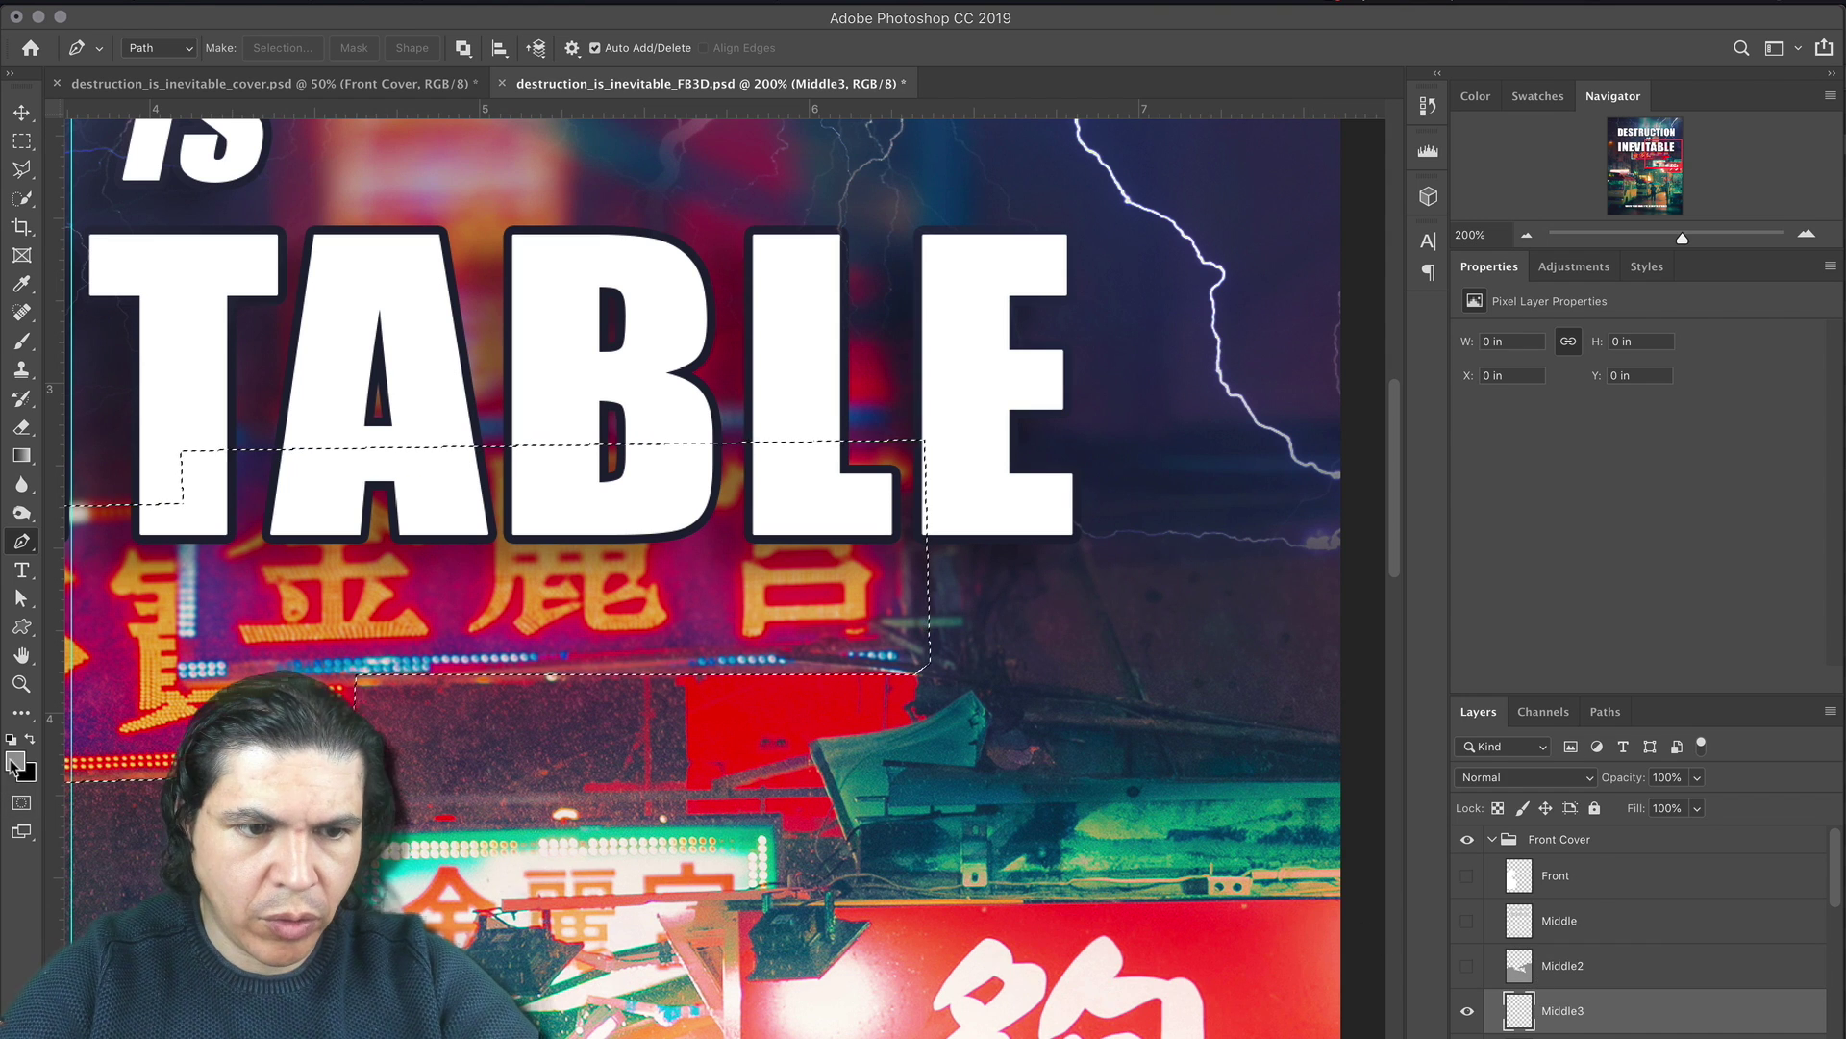
# Step: Set the foreground colour to 40% brightness grey, fill the sign selection on Middle3, and deselect it
pyautogui.press('n')
pyautogui.doubleClick(1445, 997)
pyautogui.write('40')
pyautogui.press('Return')
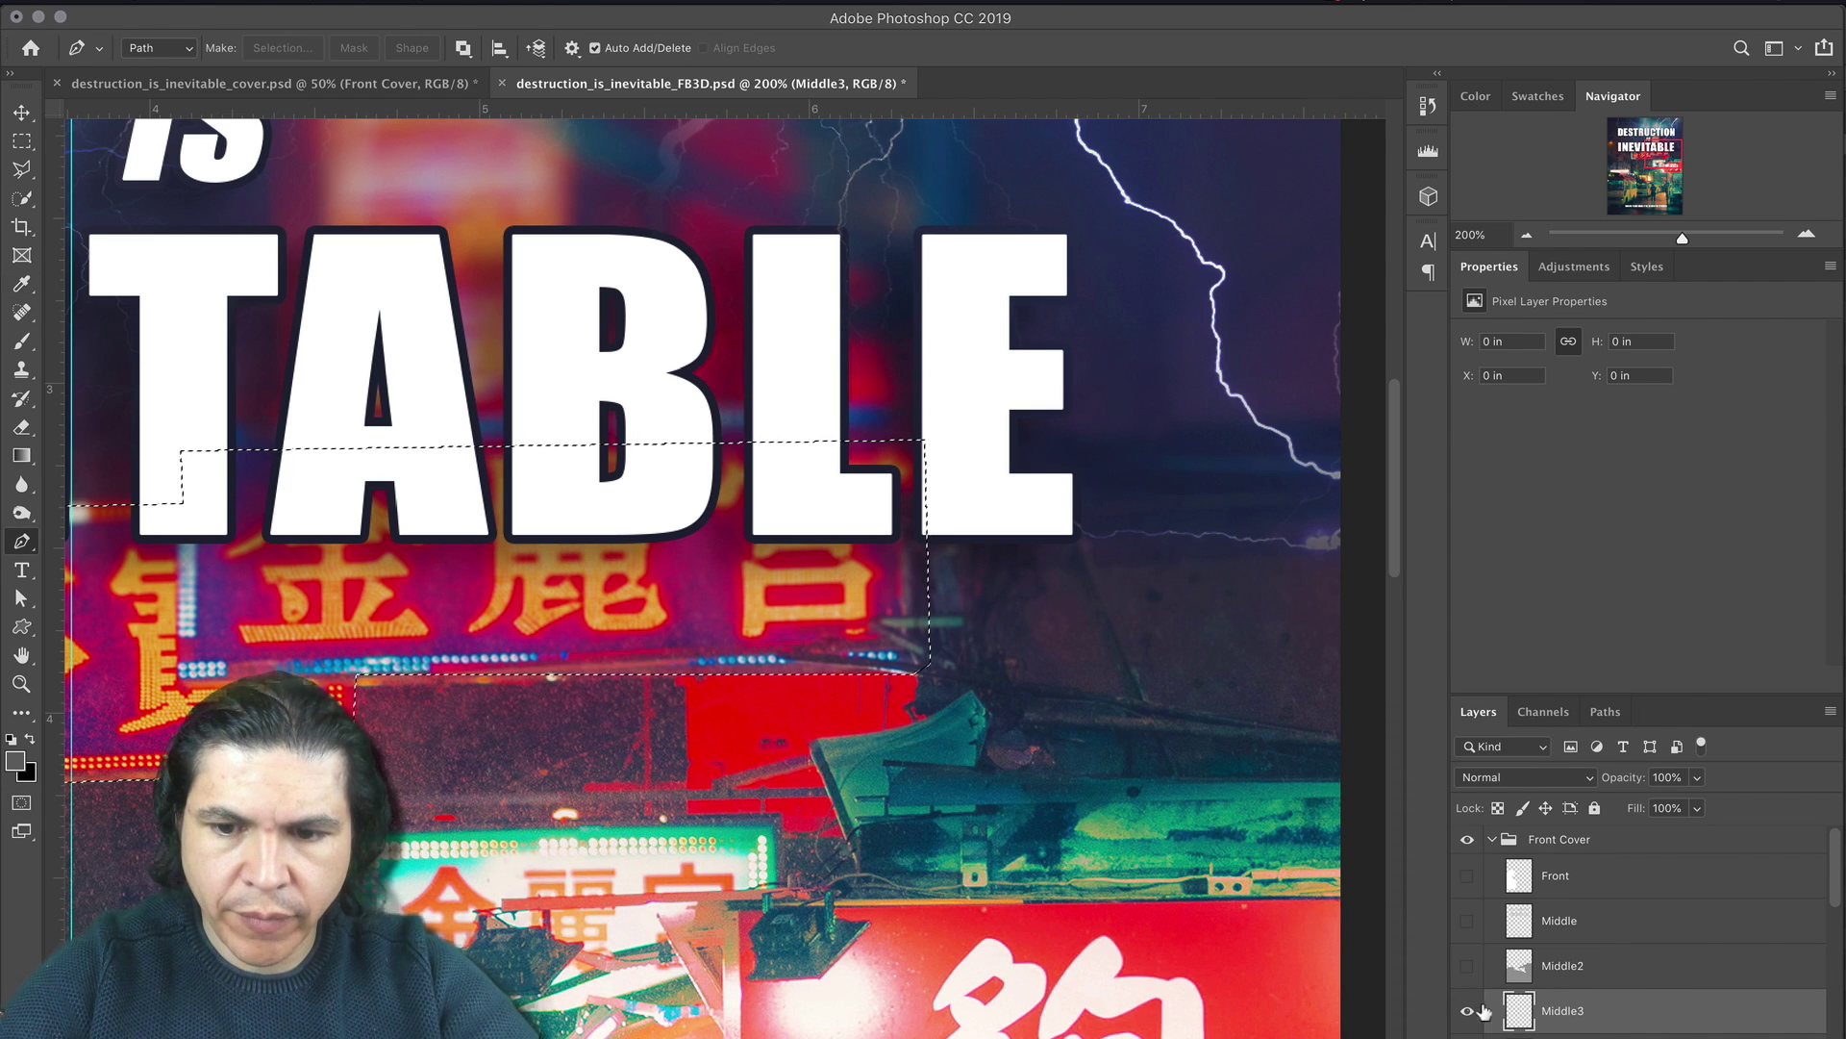
pyautogui.hotkey('alt', 'BackSpace')
pyautogui.press('super+d')
# Step: Fill a new layer beneath Middle3 with black, and show the Middle2, Middle and Front layers
pyautogui.press('z')
pyautogui.keyDown('alt'); pyautogui.click(911, 710); pyautogui.keyUp('alt')
pyautogui.keyDown('alt'); pyautogui.click(910, 710); pyautogui.keyUp('alt')
pyautogui.keyDown('alt'); pyautogui.click(911, 710); pyautogui.keyUp('alt')
pyautogui.hscroll(-3, 912, 711)
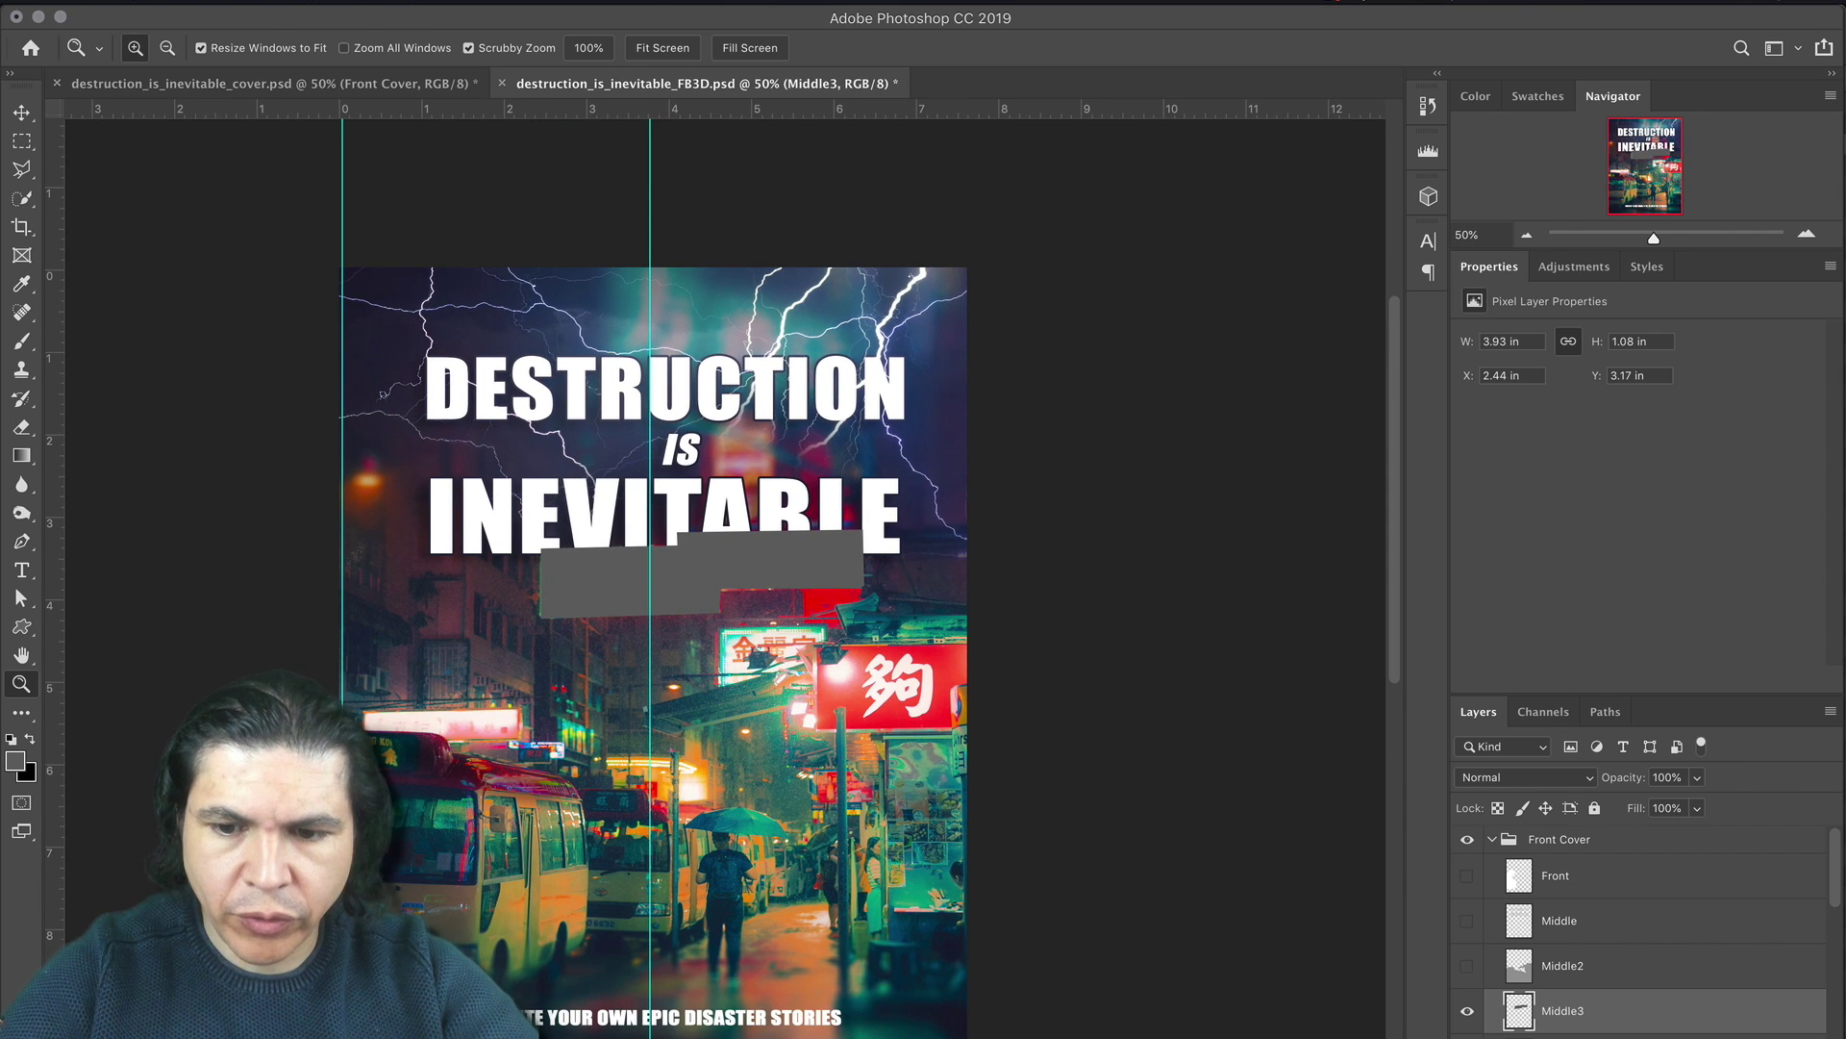
pyautogui.click(1596, 1036)
pyautogui.hotkey('ctrl', 'shift', 'alt', 'n')
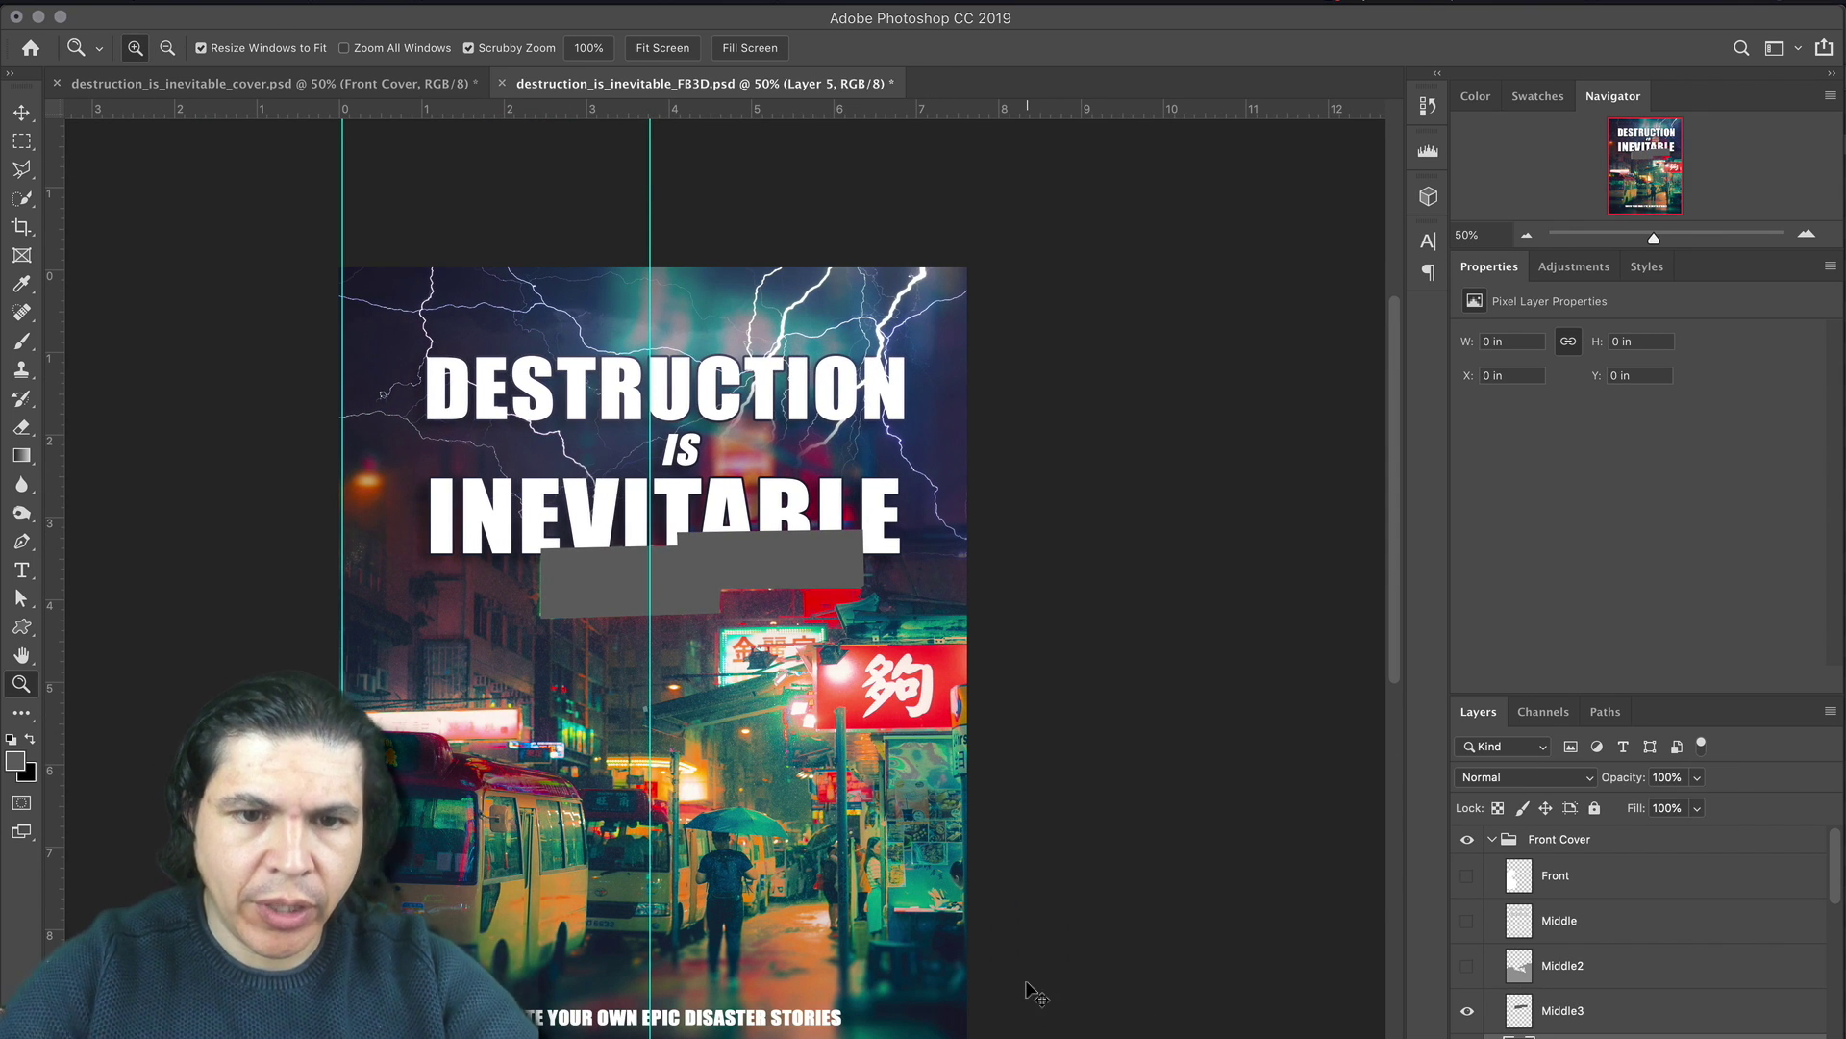
pyautogui.hotkey('ctrl', 'BackSpace')
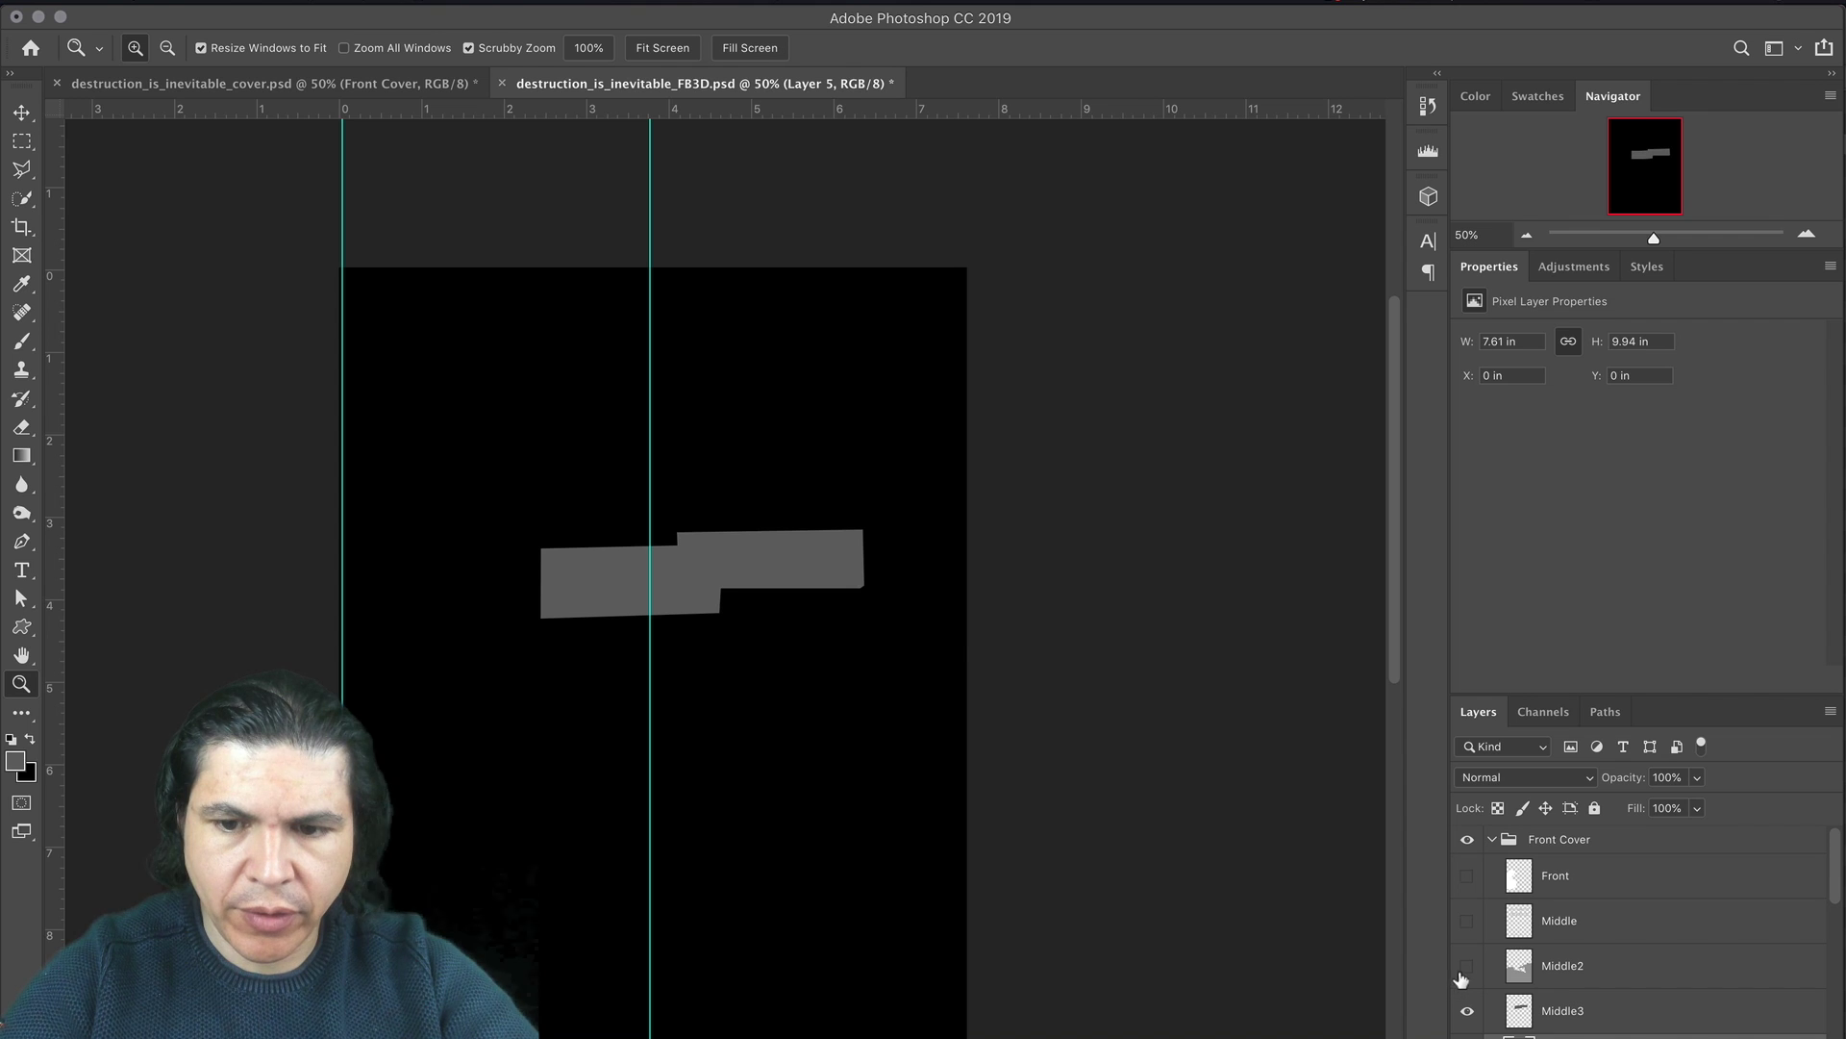
pyautogui.moveTo(1462, 978); pyautogui.dragTo(1464, 899)
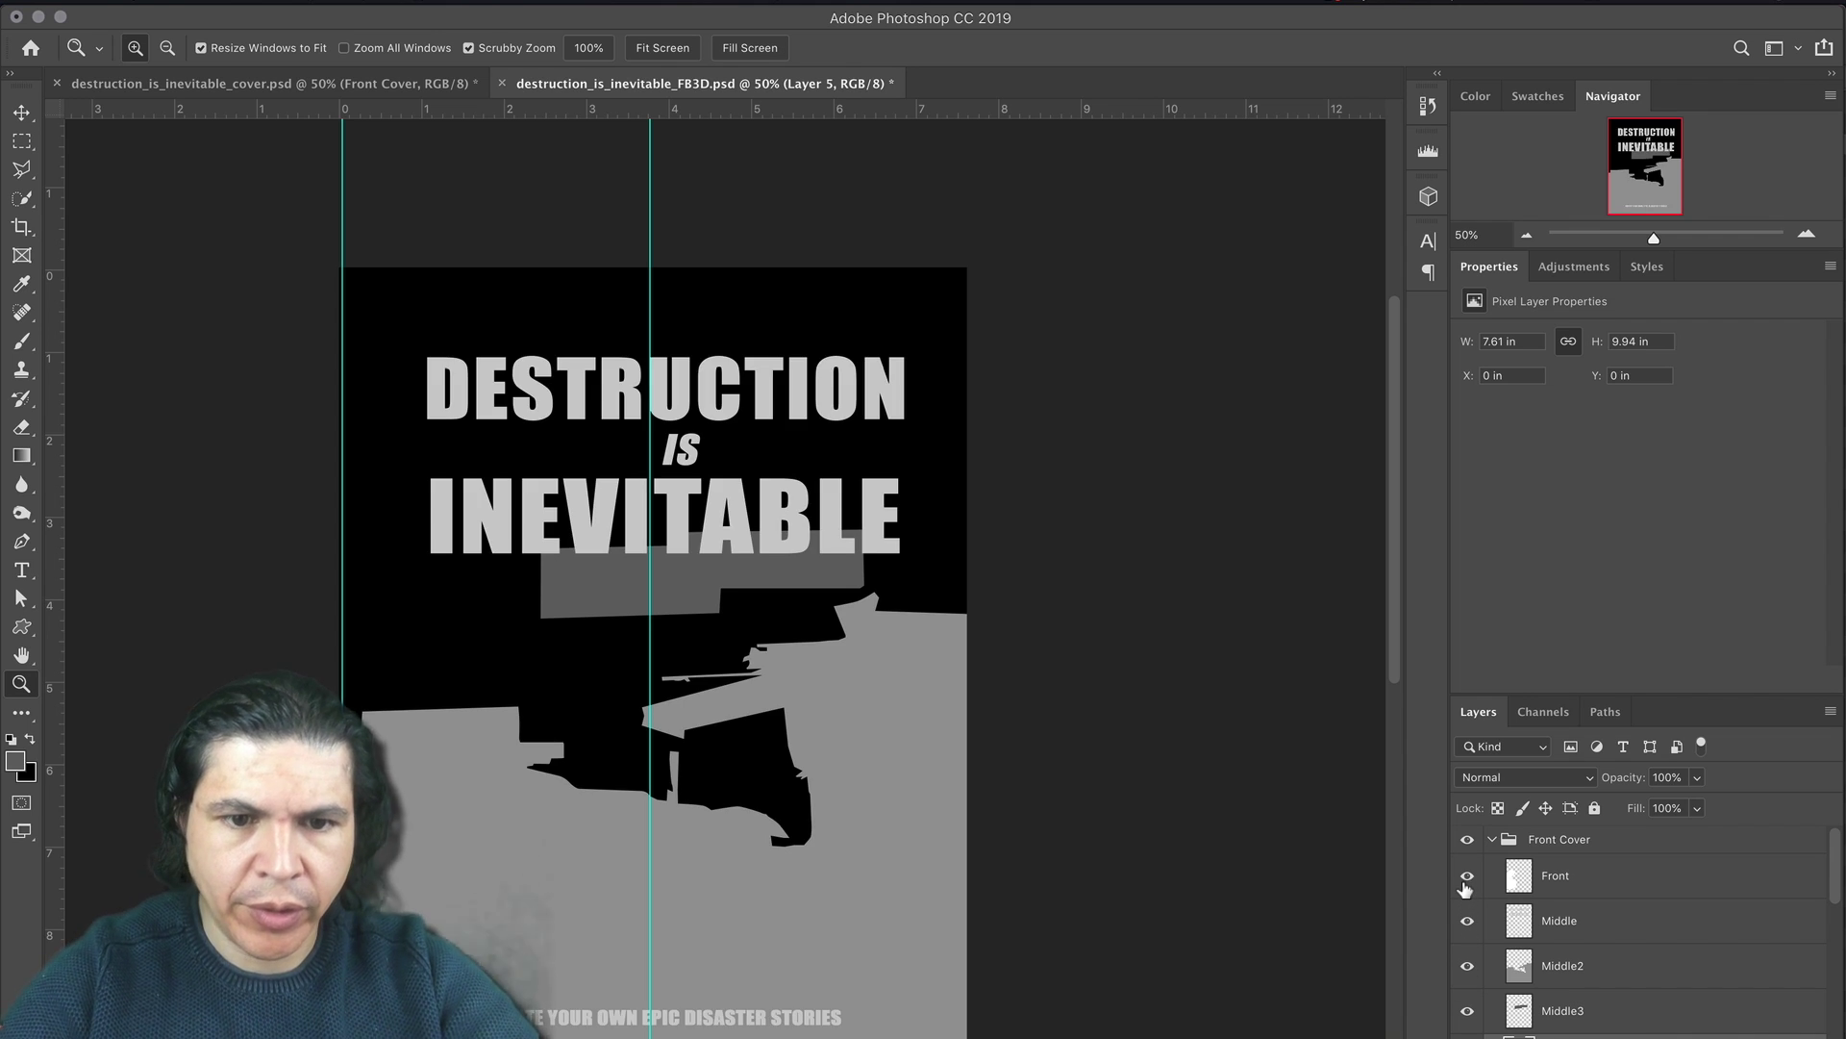
# Step: Group the depth map layers, name the group Depth, and hide it
pyautogui.click(1523, 876)
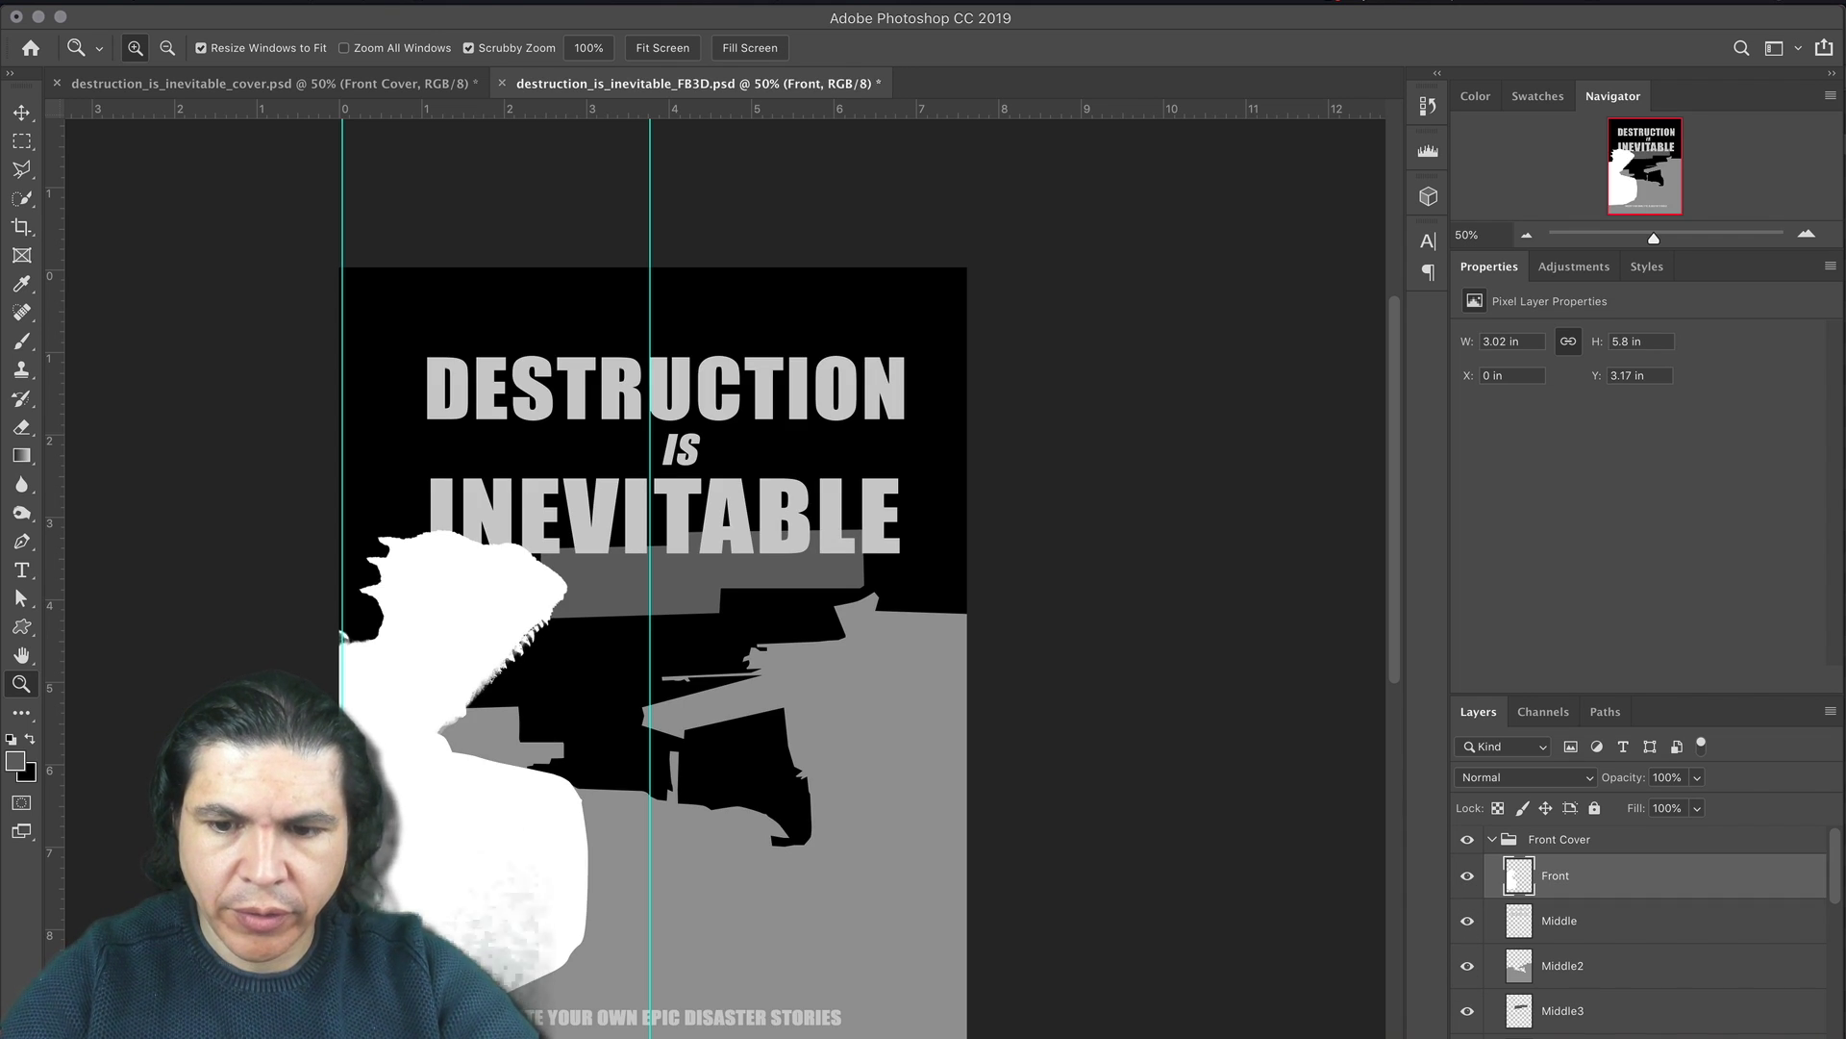
pyautogui.press('super+g')
pyautogui.doubleClick(1566, 866)
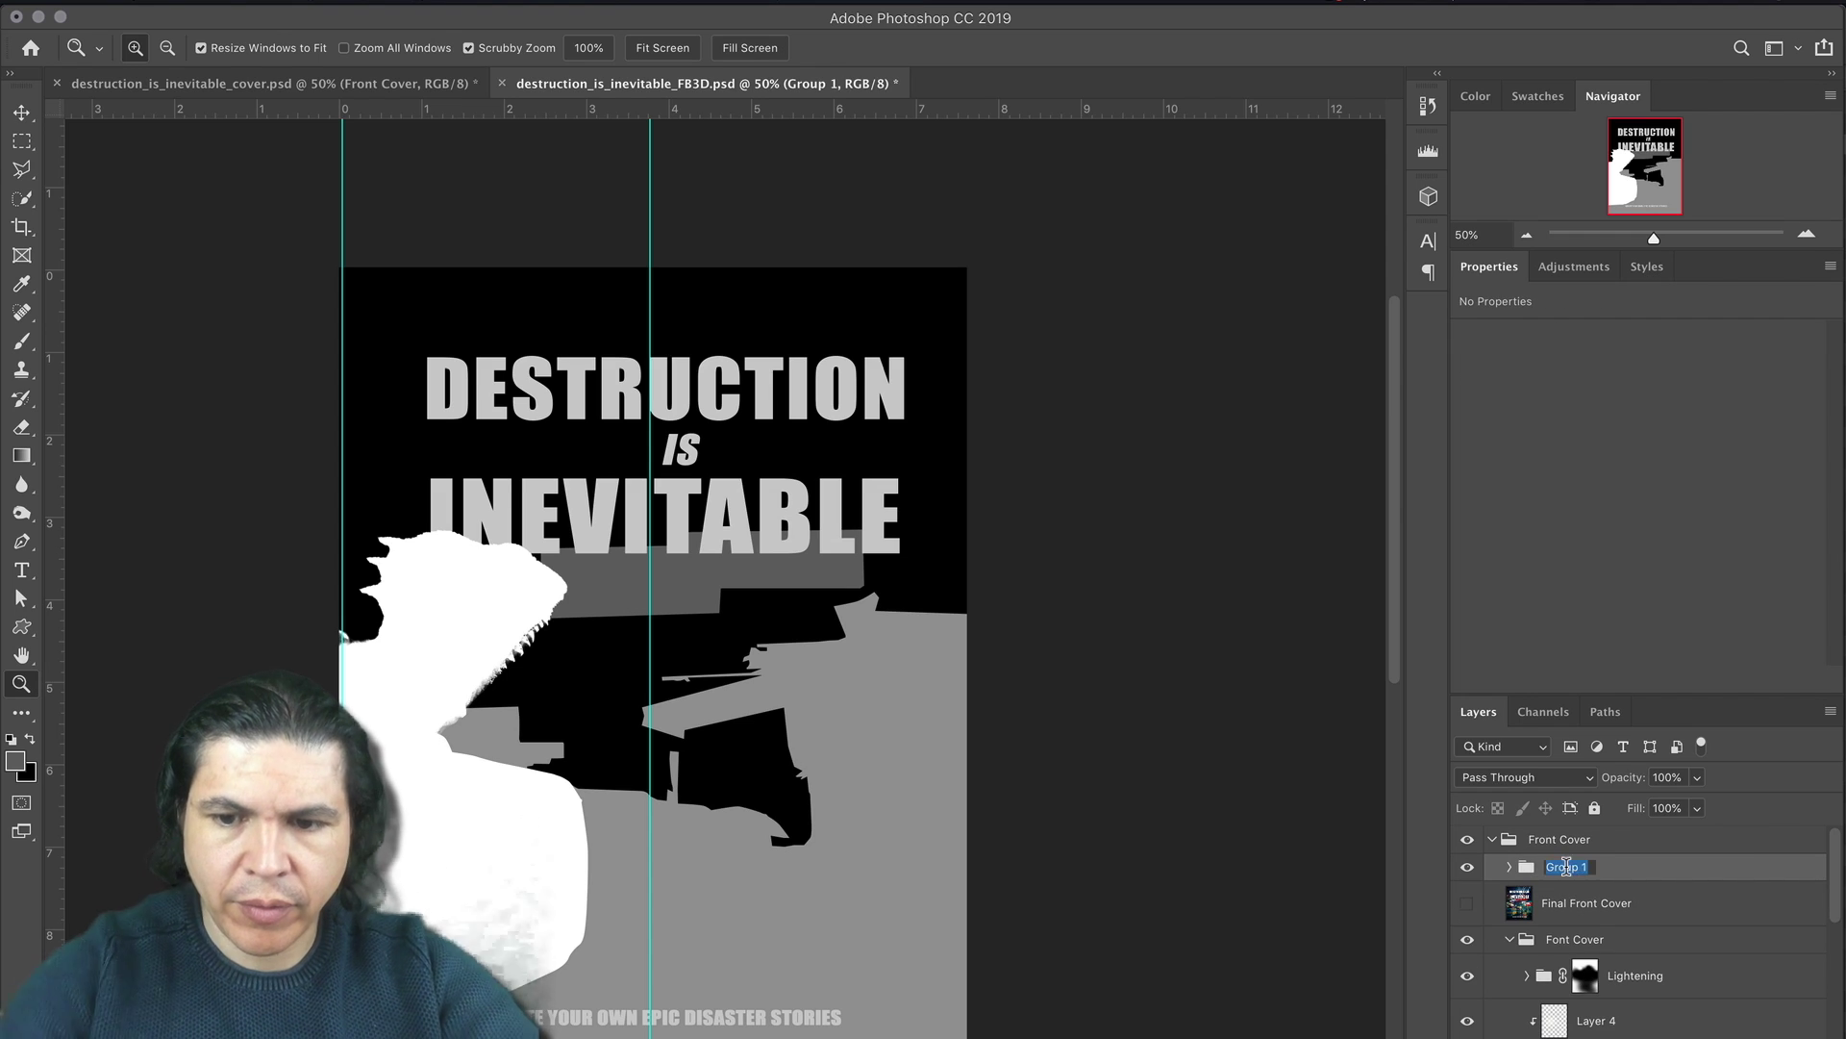
pyautogui.write('Depth')
pyautogui.press('Return')
pyautogui.click(1466, 866)
# Step: Show and select the Final Front Cover layer, framing the man with the umbrella
pyautogui.scroll(-1, 883, 689)
pyautogui.moveTo(731, 846); pyautogui.dragTo(964, 797)
pyautogui.press('v')
pyautogui.scroll(-8, 1662, 1010)
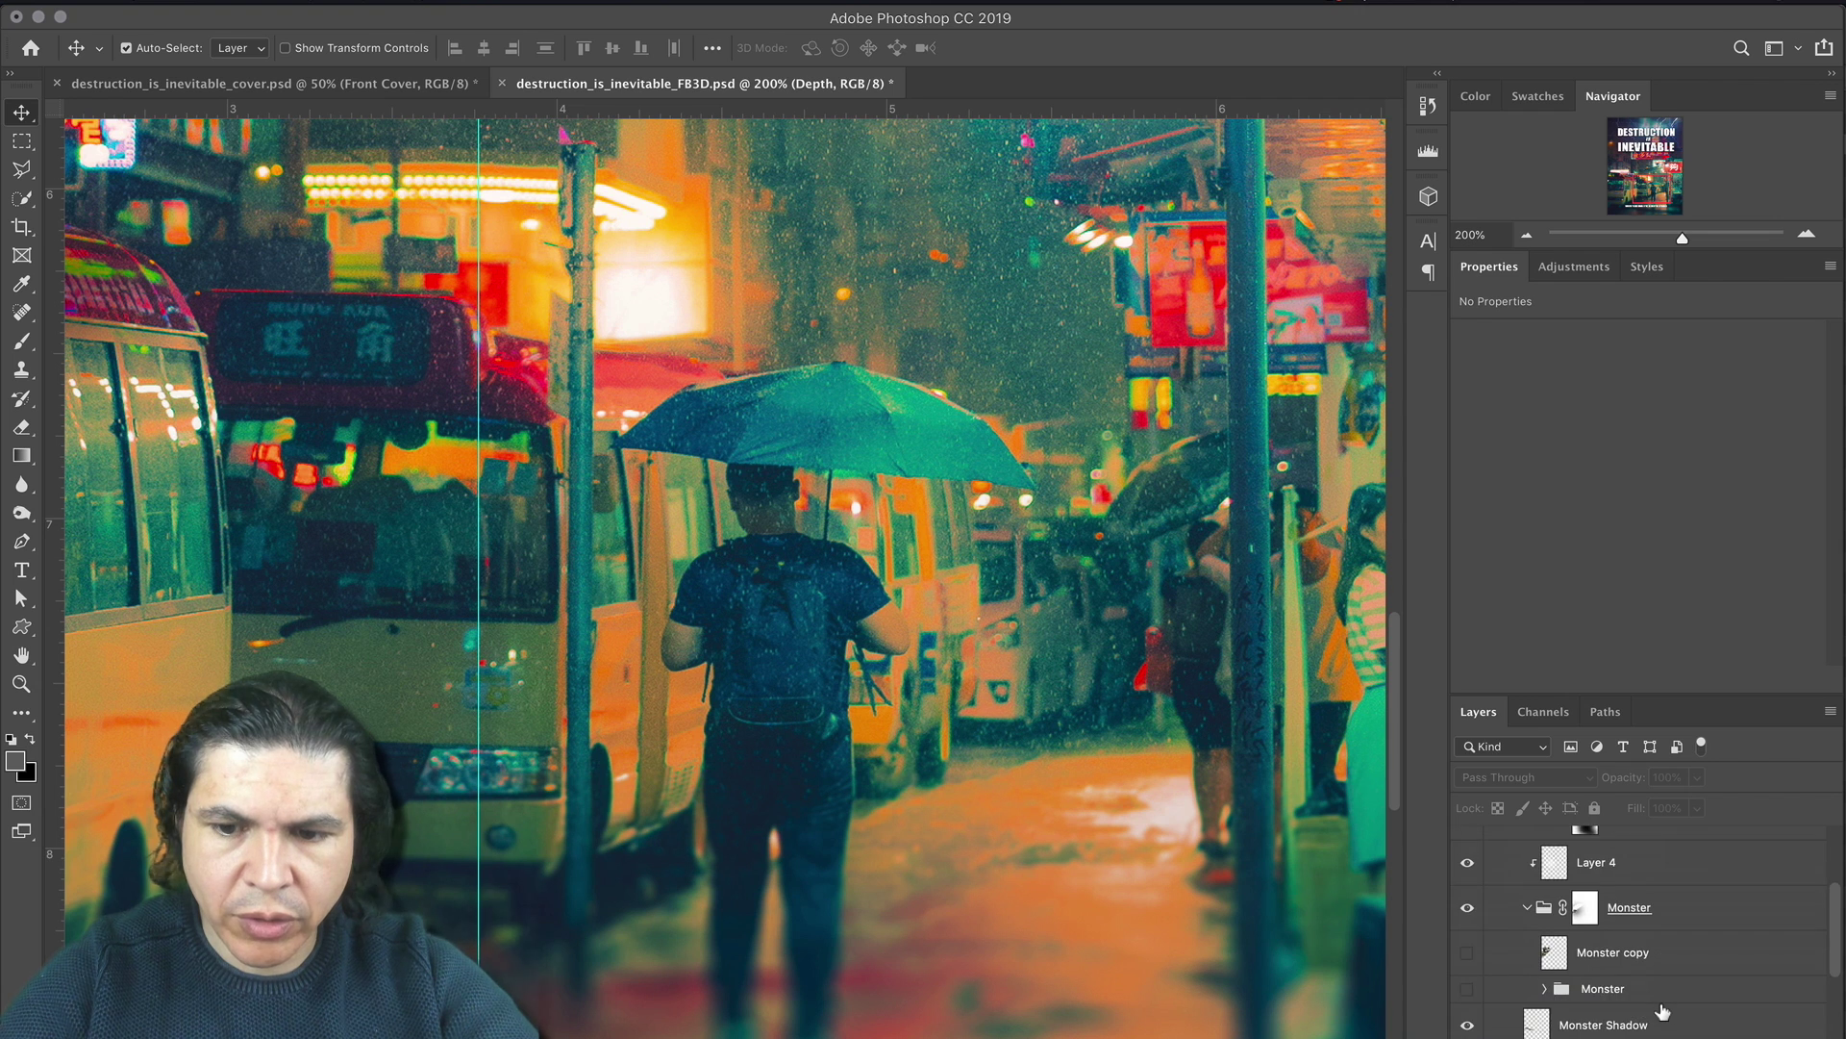
pyautogui.click(829, 712)
pyautogui.scroll(8, 1478, 997)
pyautogui.click(1491, 881)
pyautogui.press('w')
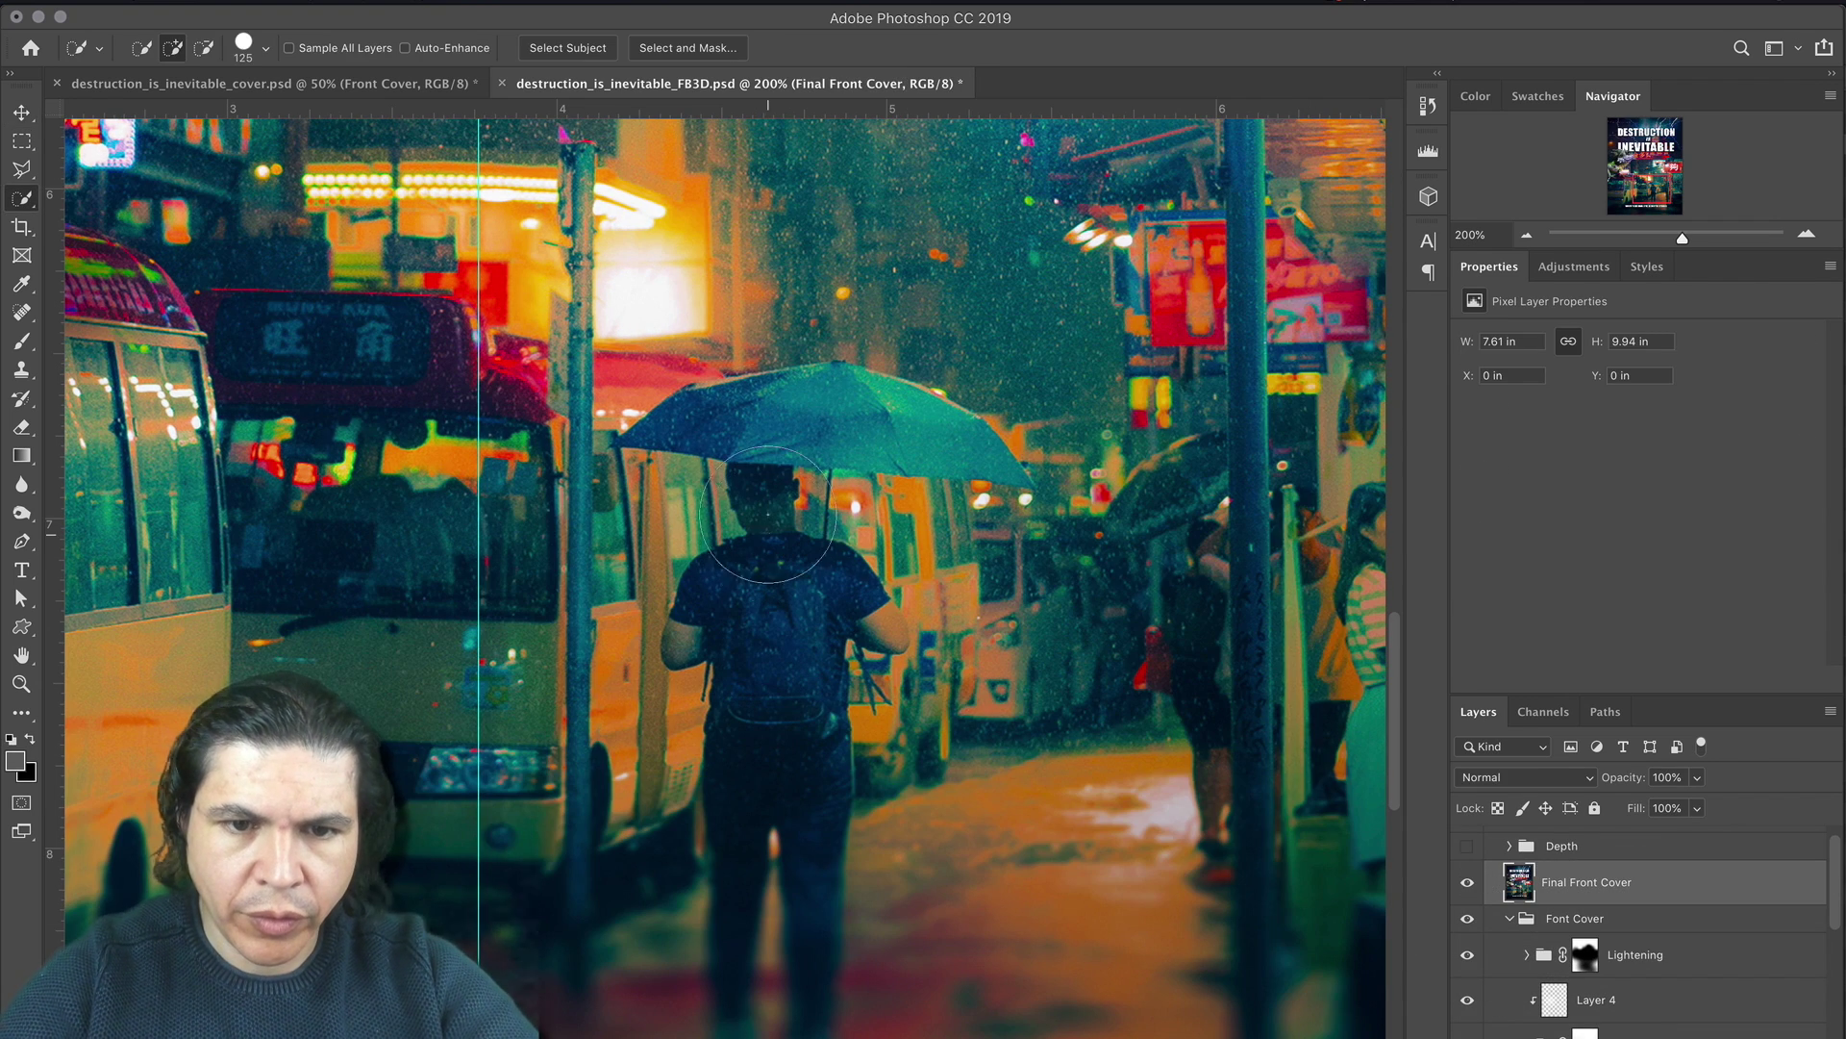
pyautogui.press('[')
pyautogui.press('[')
pyautogui.press('[')
pyautogui.press('[')
pyautogui.moveTo(810, 390); pyautogui.dragTo(835, 416)
# Step: Start a pen path at the umbrella's left tip and trace its upper edge to the peak
pyautogui.press('z')
pyautogui.moveTo(835, 416); pyautogui.dragTo(836, 417)
pyautogui.press('p')
pyautogui.click(517, 524)
pyautogui.click(675, 388)
pyautogui.moveTo(781, 329); pyautogui.dragTo(848, 321)
pyautogui.click(1160, 271)
pyautogui.hscroll(5, 1120, 279)
pyautogui.moveTo(1101, 433); pyautogui.dragTo(1167, 481)
pyautogui.hscroll(3, 1168, 482)
pyautogui.scroll(-1, 1167, 482)
pyautogui.hscroll(2, 1167, 482)
pyautogui.scroll(-1, 1167, 482)
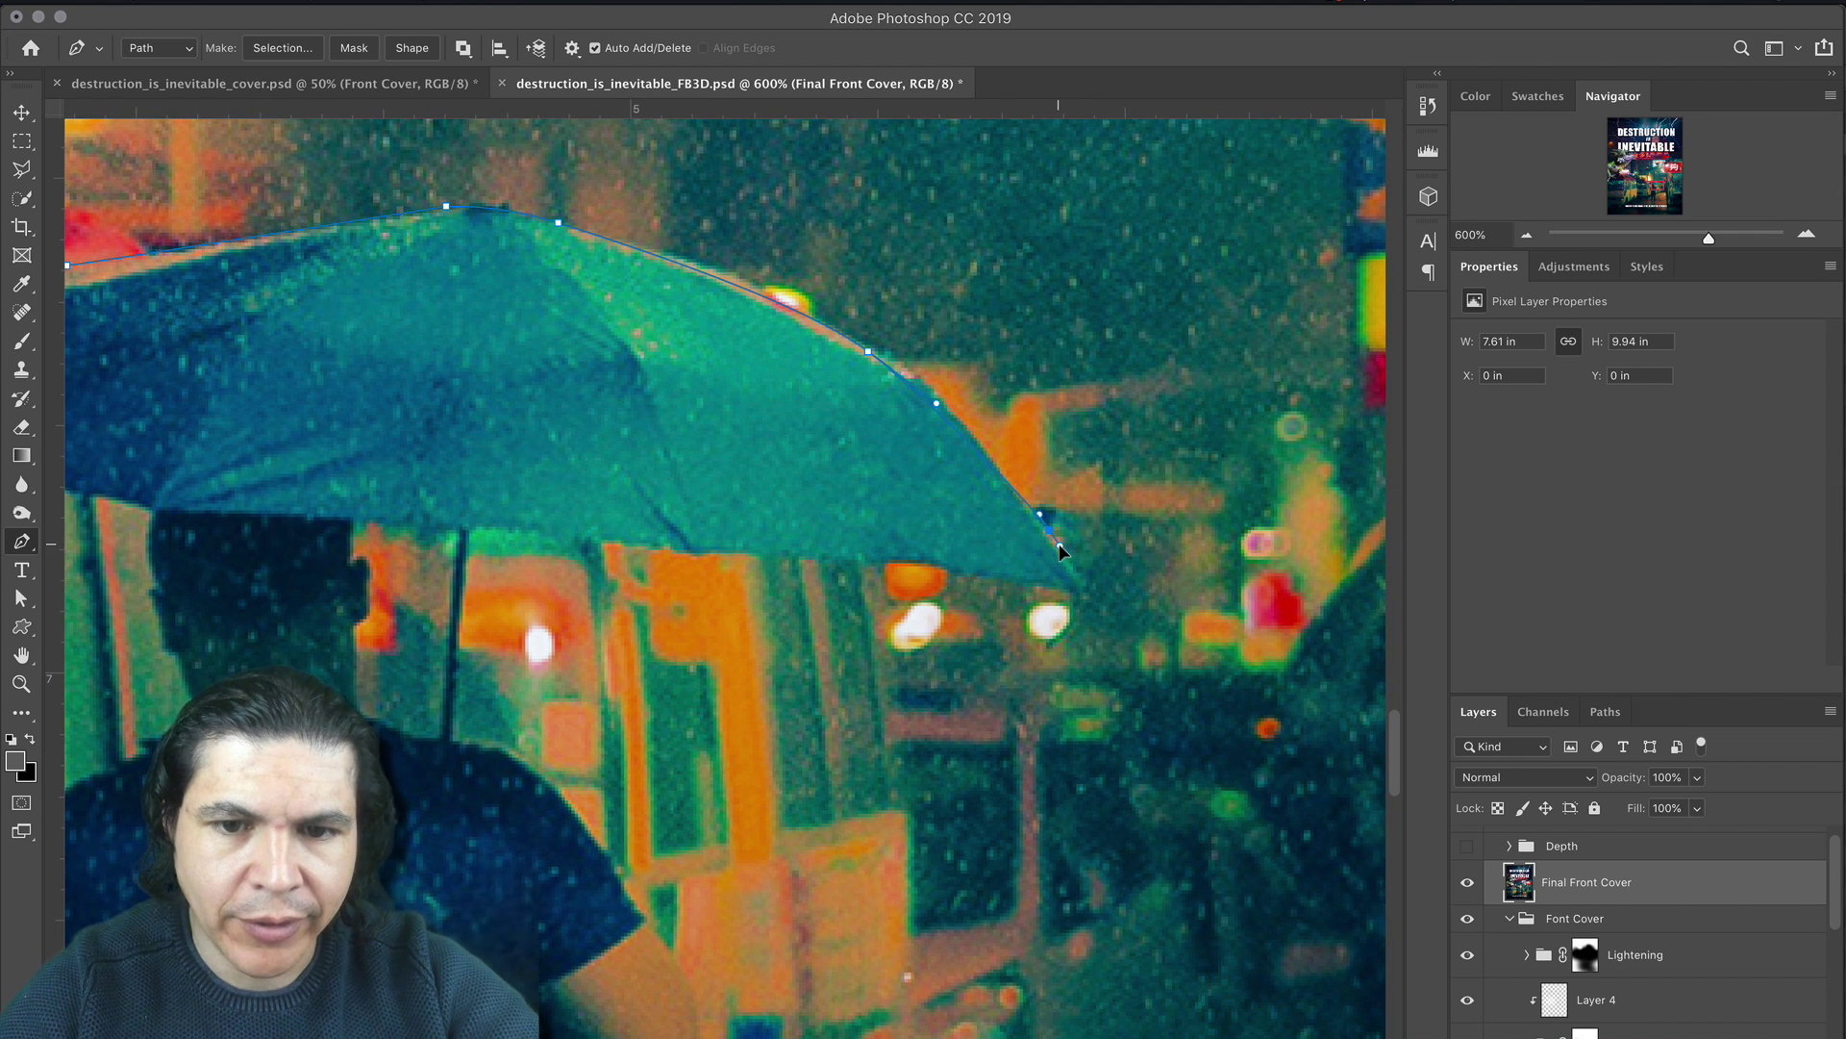
pyautogui.moveTo(1060, 550); pyautogui.dragTo(1074, 577)
pyautogui.press('super+z')
pyautogui.press('super+z')
# Step: Continue the path with curved points down the umbrella's right slope to its right tip
pyautogui.moveTo(825, 328); pyautogui.dragTo(908, 377)
pyautogui.moveTo(993, 458); pyautogui.dragTo(1016, 492)
pyautogui.click(1081, 591)
# Step: Continue the path along the umbrella's underside to the shaft and down to the man's shoulder
pyautogui.click(934, 562)
pyautogui.click(739, 549)
pyautogui.click(647, 545)
pyautogui.click(548, 531)
pyautogui.click(473, 527)
pyautogui.click(454, 739)
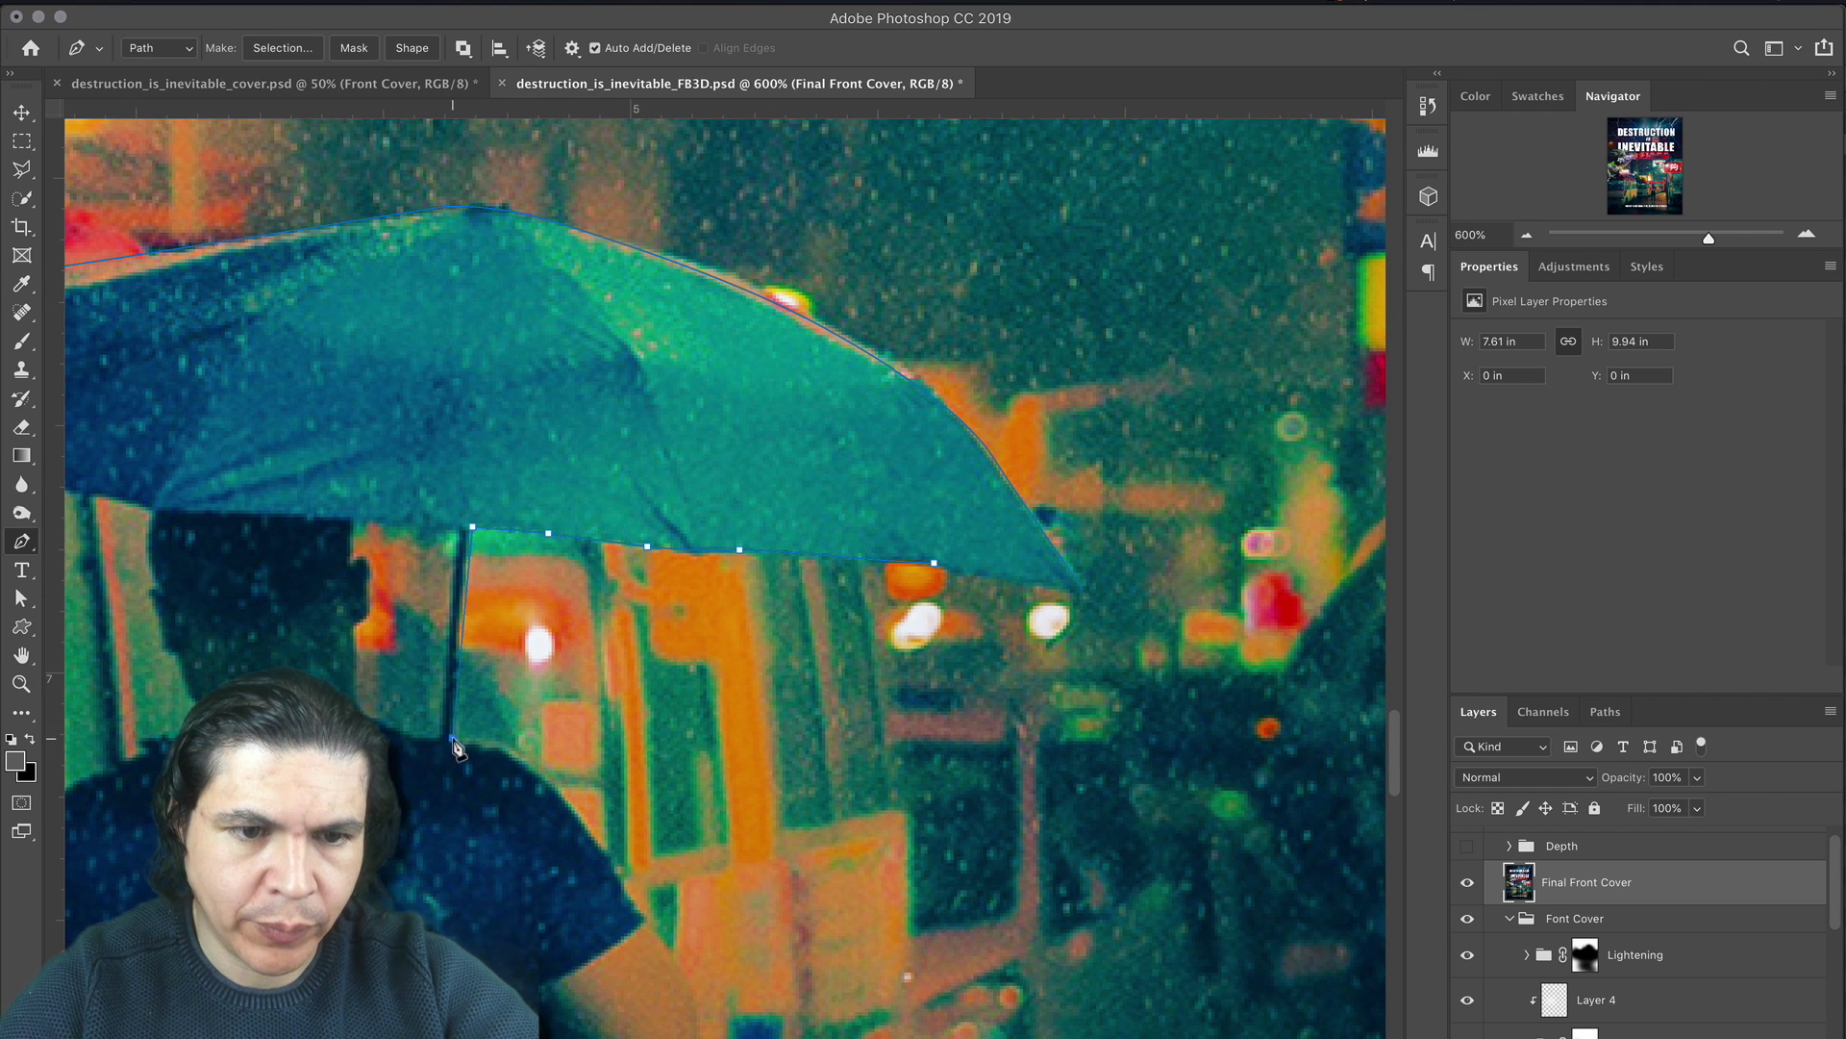
# Step: Continue the path around the man's right-hand shoulder, sleeve and bent forearm to his waist
pyautogui.scroll(-2, 454, 738)
pyautogui.moveTo(555, 717); pyautogui.dragTo(579, 746)
pyautogui.moveTo(637, 842); pyautogui.dragTo(652, 860)
pyautogui.scroll(-4, 652, 860)
pyautogui.moveTo(689, 762); pyautogui.dragTo(693, 783)
pyautogui.click(512, 807)
# Step: Continue the path from the waist down the outside of the man's right-hand leg and across below the foot
pyautogui.scroll(-4, 509, 805)
pyautogui.click(507, 687)
pyautogui.click(519, 819)
pyautogui.scroll(-12, 519, 819)
pyautogui.moveTo(508, 660); pyautogui.dragTo(503, 700)
pyautogui.click(493, 770)
pyautogui.scroll(-6, 492, 770)
pyautogui.click(478, 944)
pyautogui.scroll(-6, 479, 904)
pyautogui.click(475, 733)
pyautogui.click(336, 760)
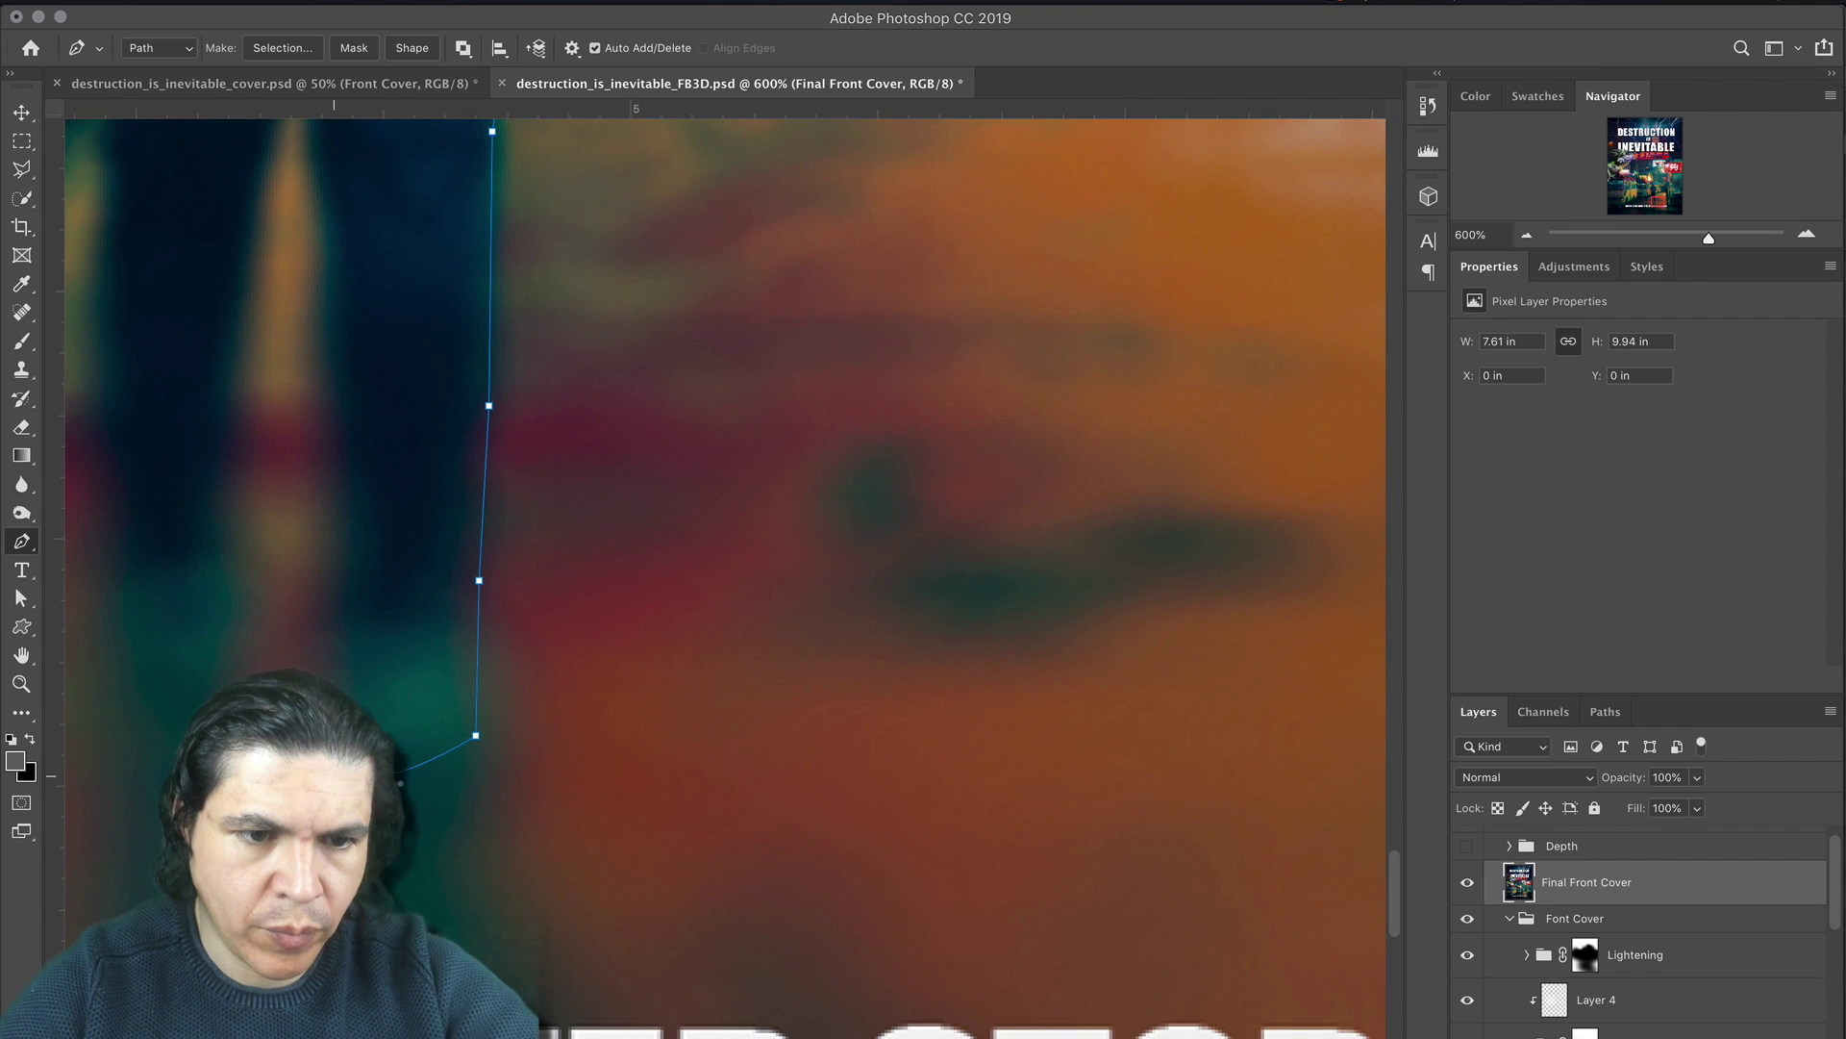
# Step: Continue the path up the inner leg, around the top of the gap, and down the other inner leg
pyautogui.moveTo(320, 626); pyautogui.dragTo(320, 577)
pyautogui.scroll(6, 322, 577)
pyautogui.hscroll(-5, 321, 577)
pyautogui.click(598, 446)
pyautogui.click(594, 377)
pyautogui.moveTo(572, 354); pyautogui.dragTo(560, 386)
pyautogui.moveTo(538, 581); pyautogui.dragTo(528, 651)
pyautogui.click(520, 947)
# Step: Continue the path up the outside of the man's left-hand leg towards his waist
pyautogui.moveTo(377, 624); pyautogui.dragTo(384, 569)
pyautogui.scroll(5, 385, 375)
pyautogui.moveTo(383, 490); pyautogui.dragTo(389, 342)
pyautogui.scroll(4, 381, 423)
pyautogui.moveTo(388, 301); pyautogui.dragTo(391, 284)
pyautogui.scroll(4, 390, 284)
# Step: Continue the path from the man's waist around his left-hand forearm and elbow to the upper arm
pyautogui.click(404, 465)
pyautogui.click(410, 403)
pyautogui.click(410, 330)
pyautogui.click(386, 446)
pyautogui.click(377, 446)
pyautogui.moveTo(305, 356); pyautogui.dragTo(288, 352)
pyautogui.moveTo(262, 258); pyautogui.dragTo(273, 228)
pyautogui.scroll(5, 274, 229)
# Step: Continue the path over the left-hand shoulder, up the neck and along the head to the umbrella's underside
pyautogui.click(288, 463)
pyautogui.click(363, 388)
pyautogui.click(420, 367)
pyautogui.click(479, 341)
pyautogui.click(459, 302)
pyautogui.click(449, 268)
pyautogui.click(420, 204)
pyautogui.scroll(4, 421, 209)
pyautogui.moveTo(423, 467); pyautogui.dragTo(409, 487)
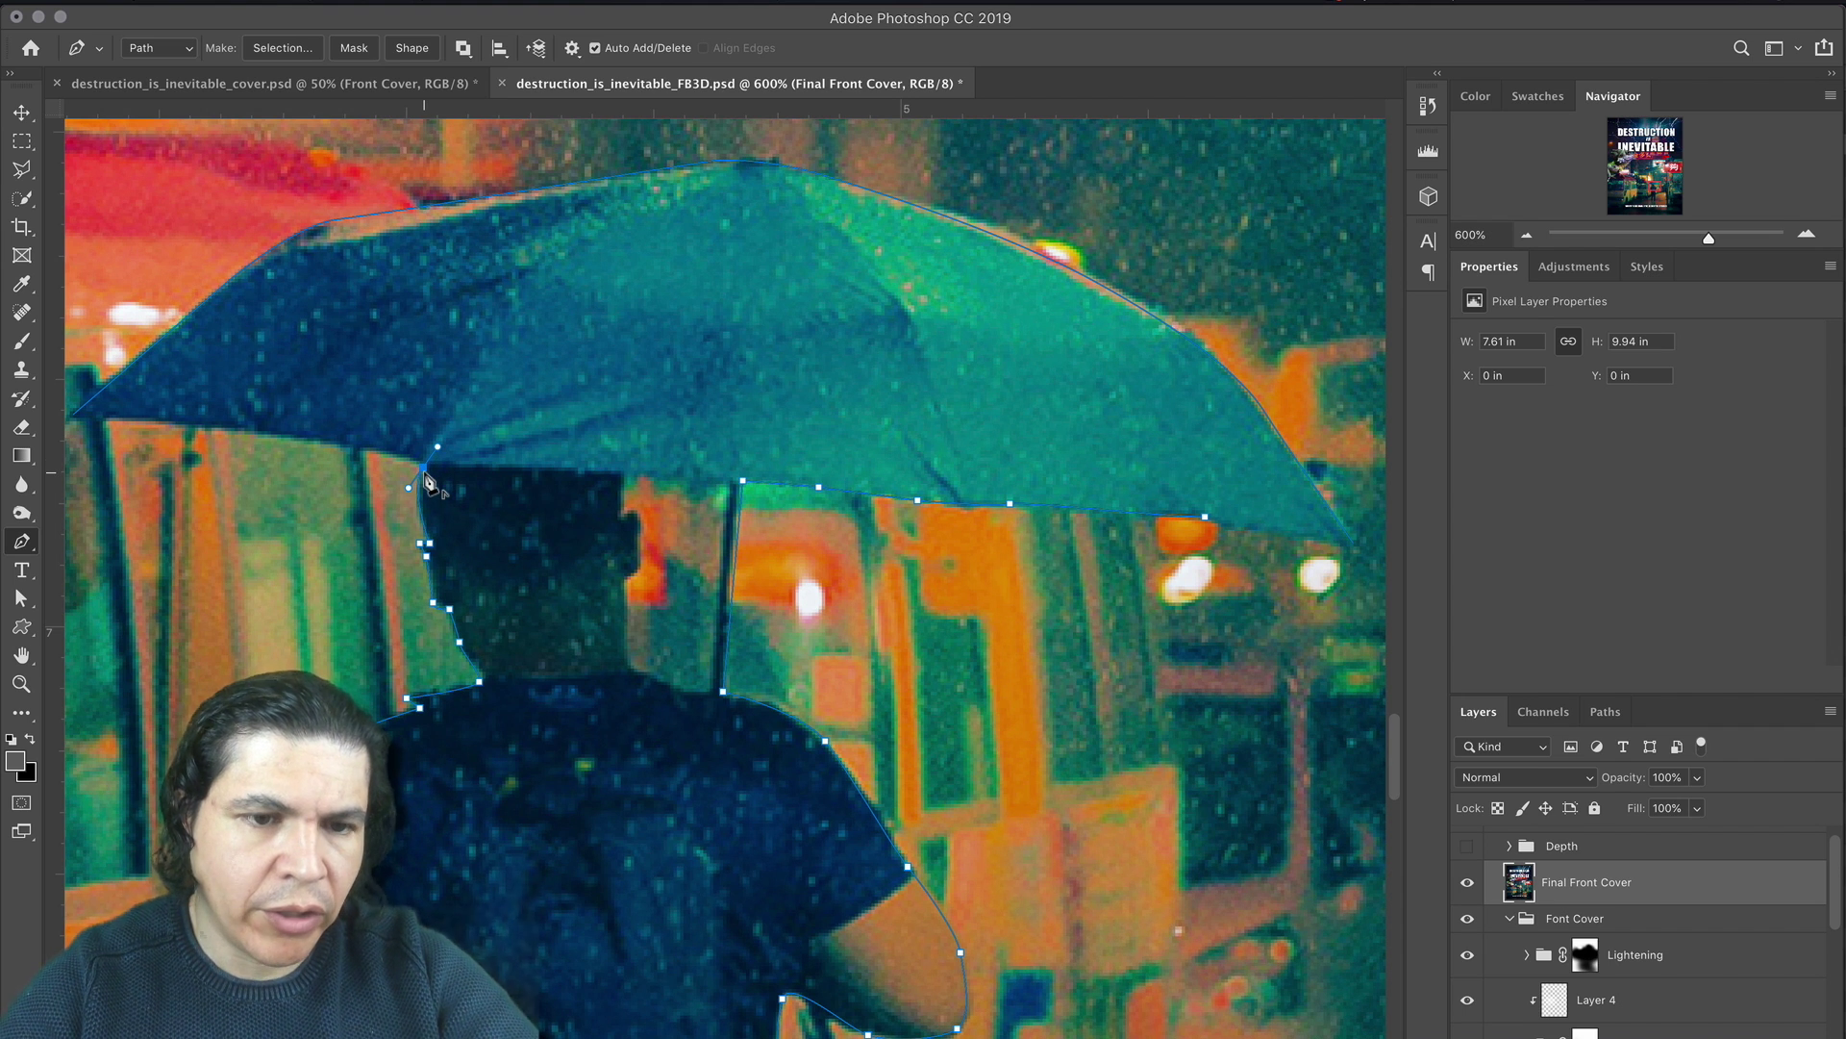
# Step: Trace the remaining umbrella underside and close the path at the umbrella's left tip
pyautogui.hscroll(-2, 429, 484)
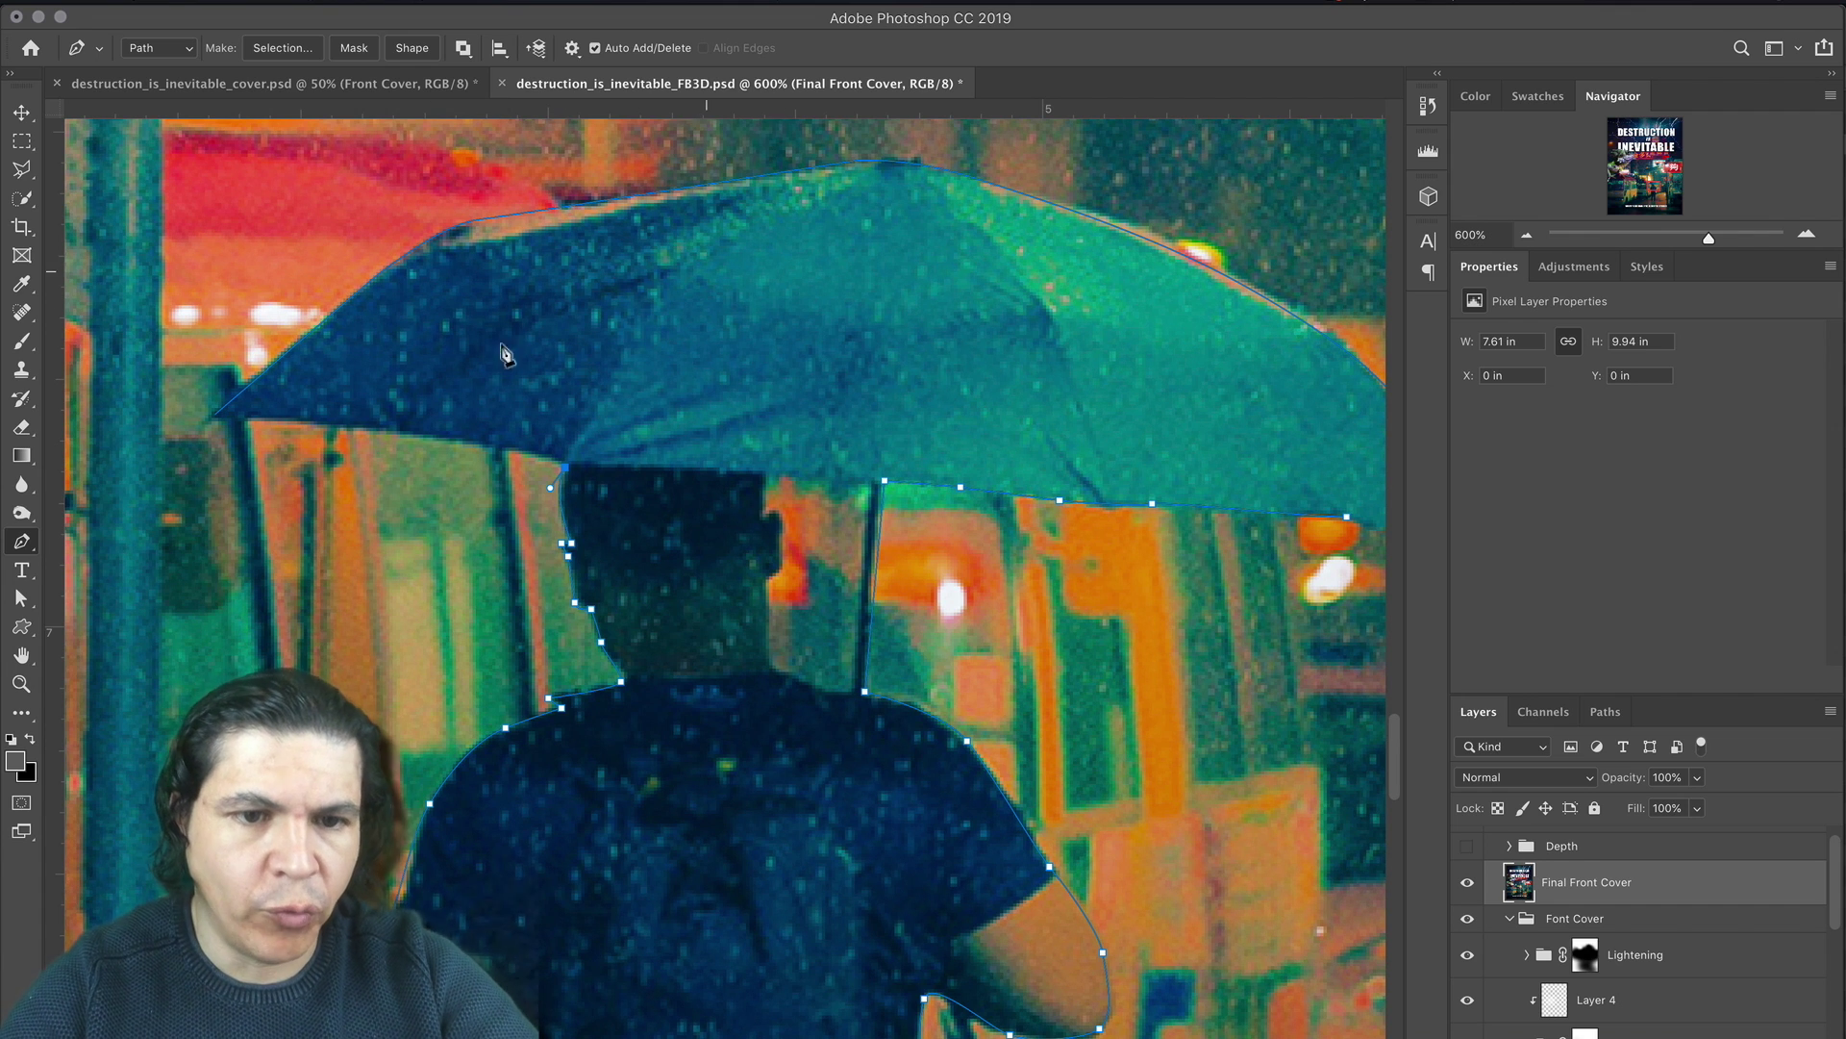
pyautogui.moveTo(443, 437); pyautogui.dragTo(402, 434)
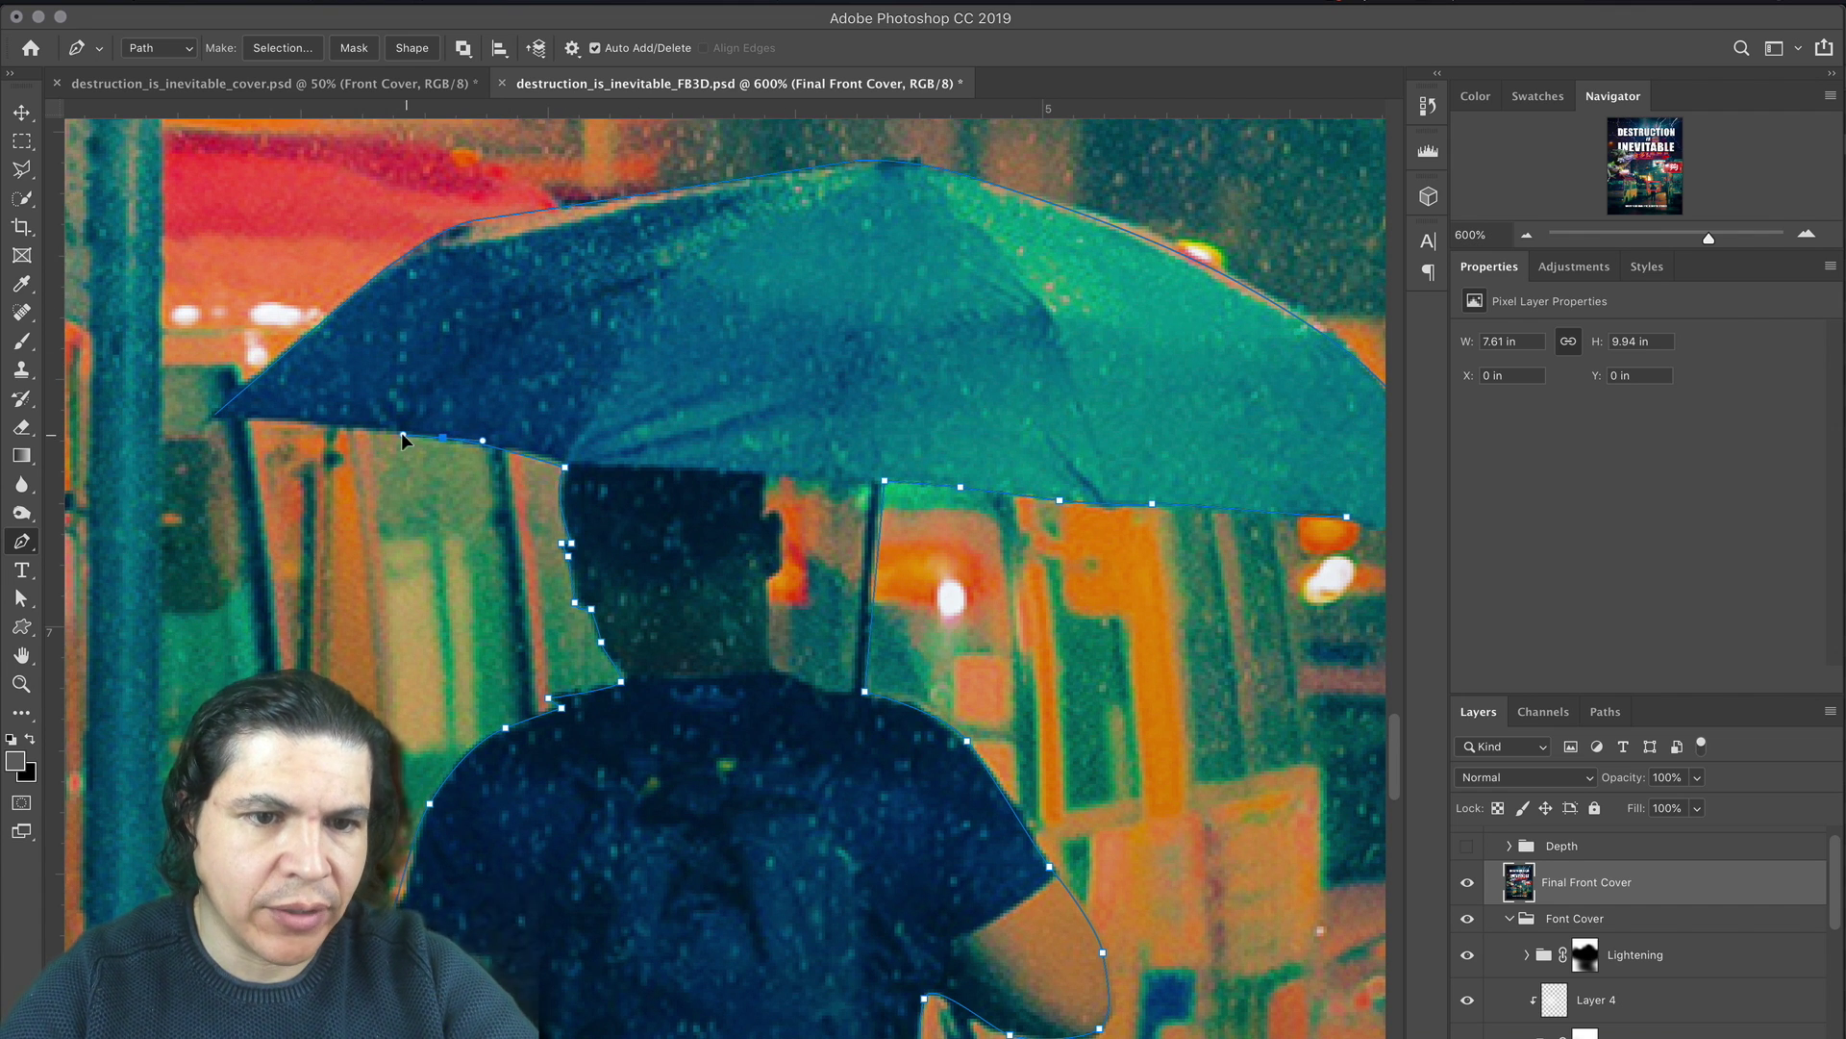
pyautogui.click(216, 426)
pyautogui.hscroll(5, 721, 424)
pyautogui.scroll(-1, 721, 424)
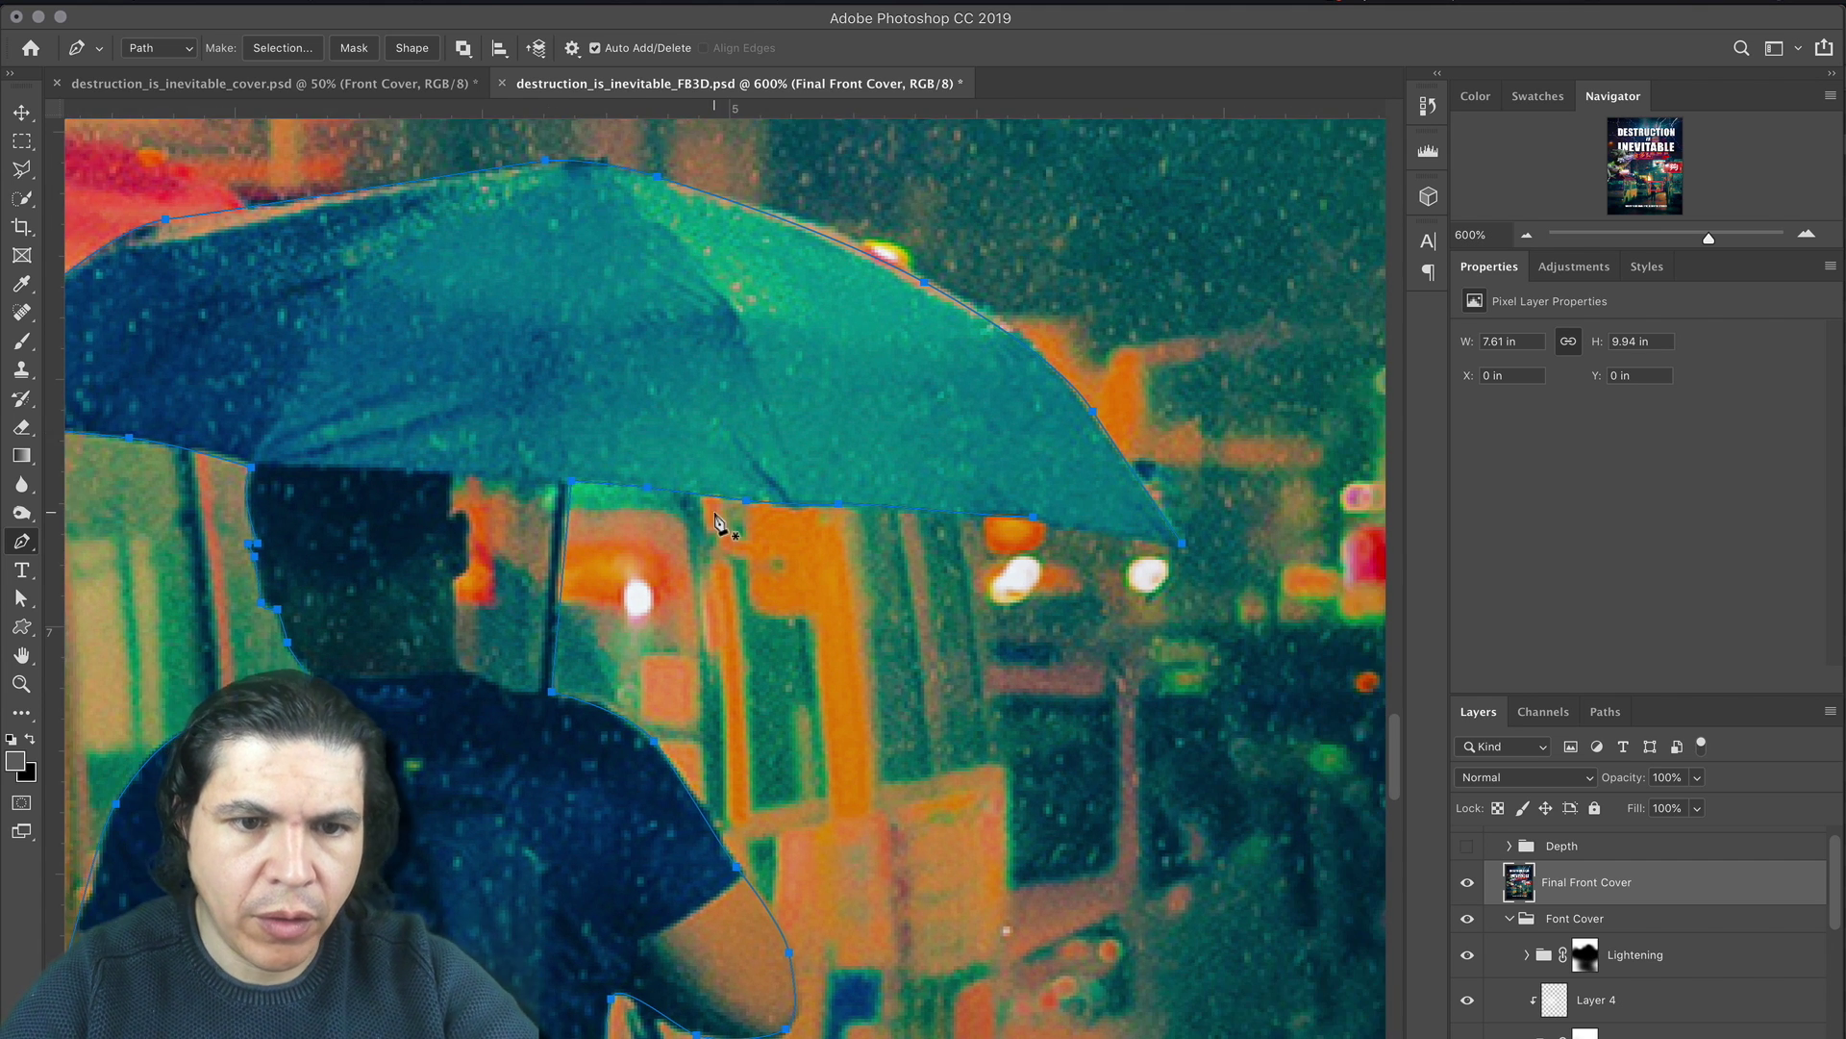
pyautogui.hscroll(-1, 712, 519)
pyautogui.scroll(-1, 712, 520)
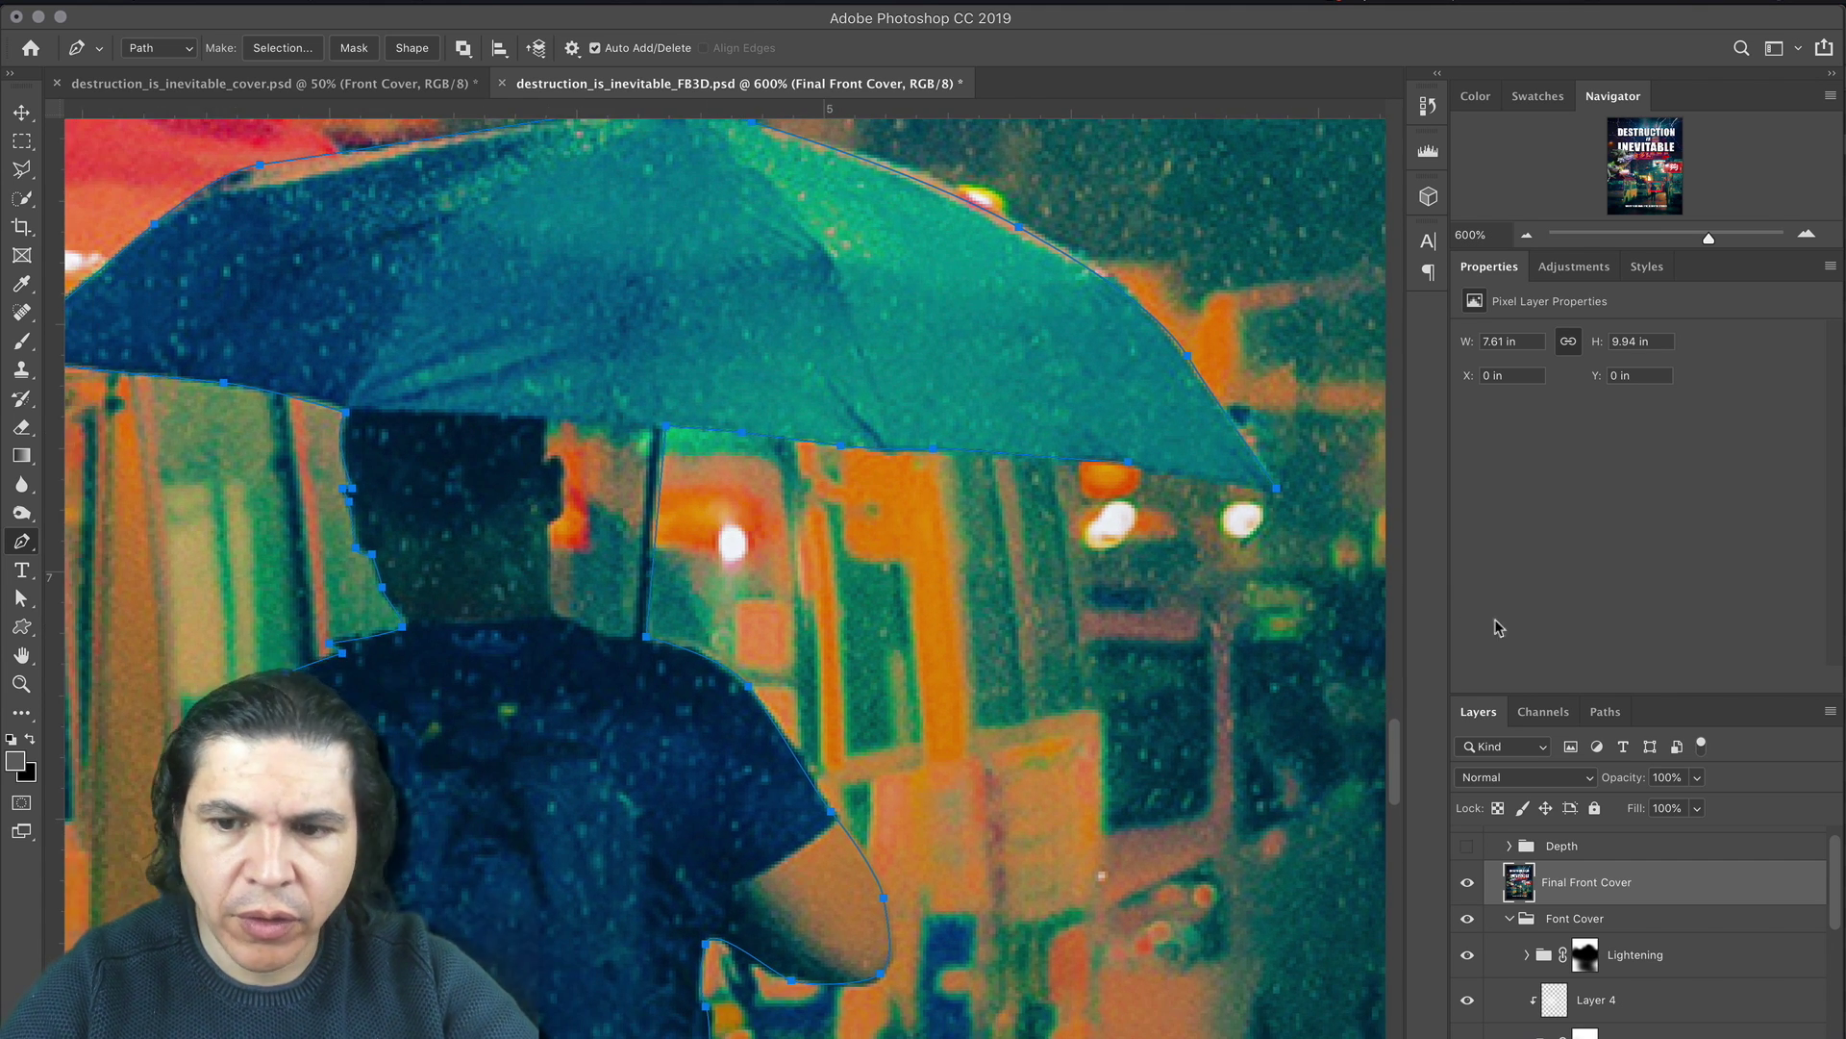
# Step: Load the umbrella man path as a selection and fill it with dark grey on a new layer, ending with nothing selected
pyautogui.click(1611, 714)
pyautogui.keyDown('super'); pyautogui.click(1471, 751); pyautogui.keyUp('super')
pyautogui.click(1478, 713)
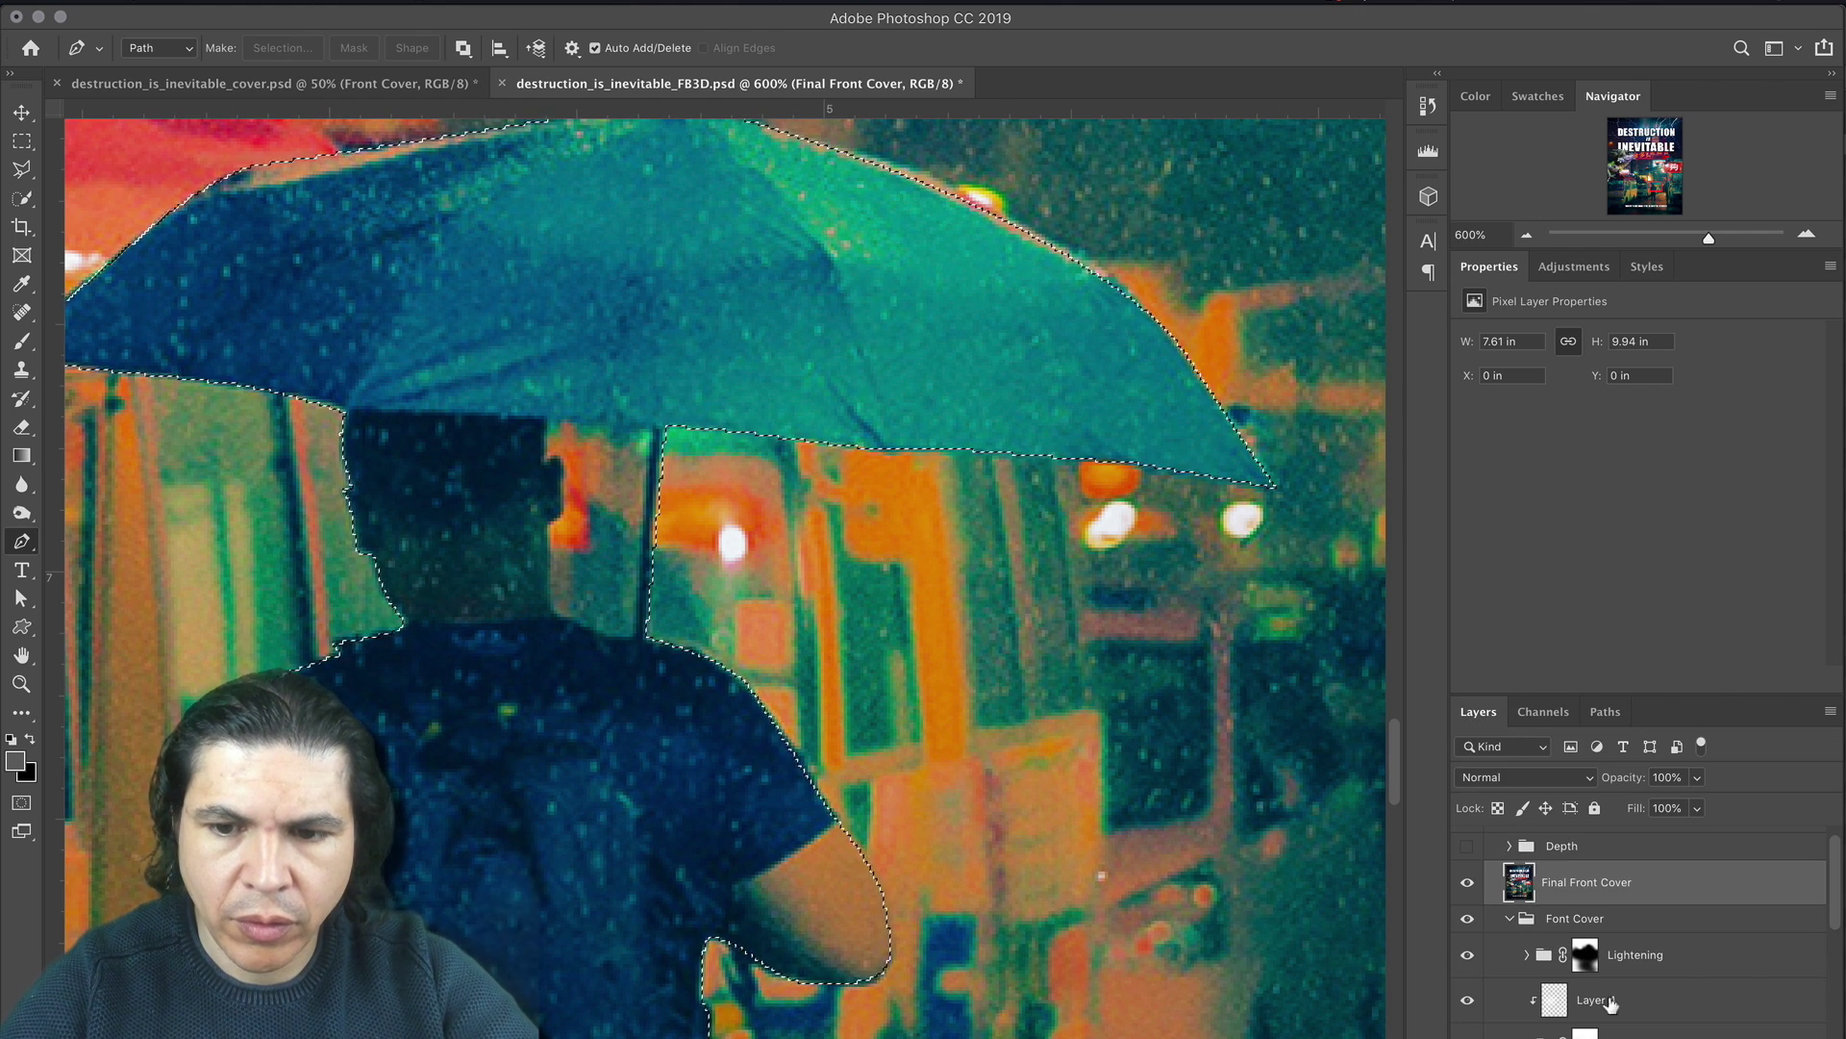
pyautogui.press('super+shift+alt+n')
pyautogui.hotkey('alt', 'BackSpace')
pyautogui.press('super+d')
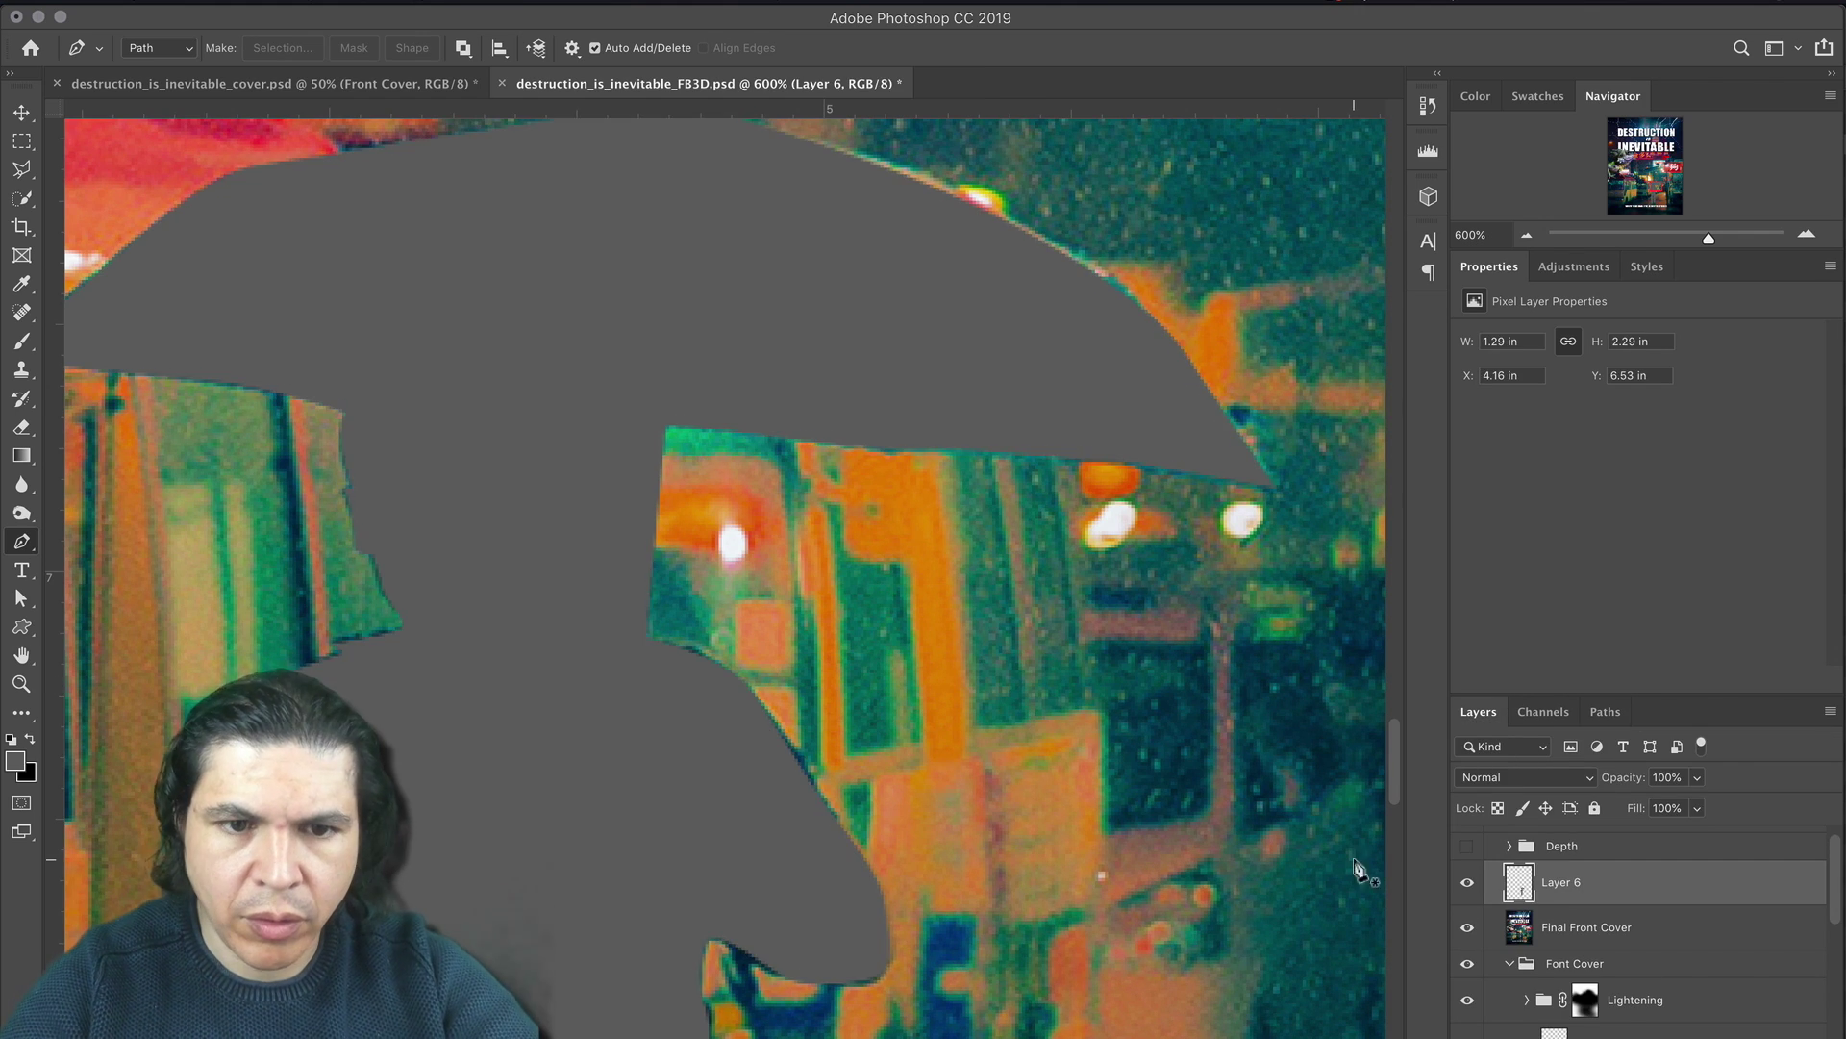
# Step: Hide the grey fill layer and trace the background gap between the man's head, shoulder and umbrella pole with the Pen tool
pyautogui.click(1468, 882)
pyautogui.moveTo(551, 419); pyautogui.dragTo(559, 462)
pyautogui.moveTo(552, 517); pyautogui.dragTo(544, 524)
pyautogui.click(548, 570)
pyautogui.click(554, 610)
pyautogui.moveTo(594, 631); pyautogui.dragTo(599, 632)
pyautogui.click(633, 637)
# Step: Load the gap path as a selection, show the grey fill layer again and delete the selected area from it
pyautogui.click(1604, 711)
pyautogui.keyDown('super'); pyautogui.click(1471, 747); pyautogui.keyUp('super')
pyautogui.click(1478, 711)
pyautogui.click(1468, 882)
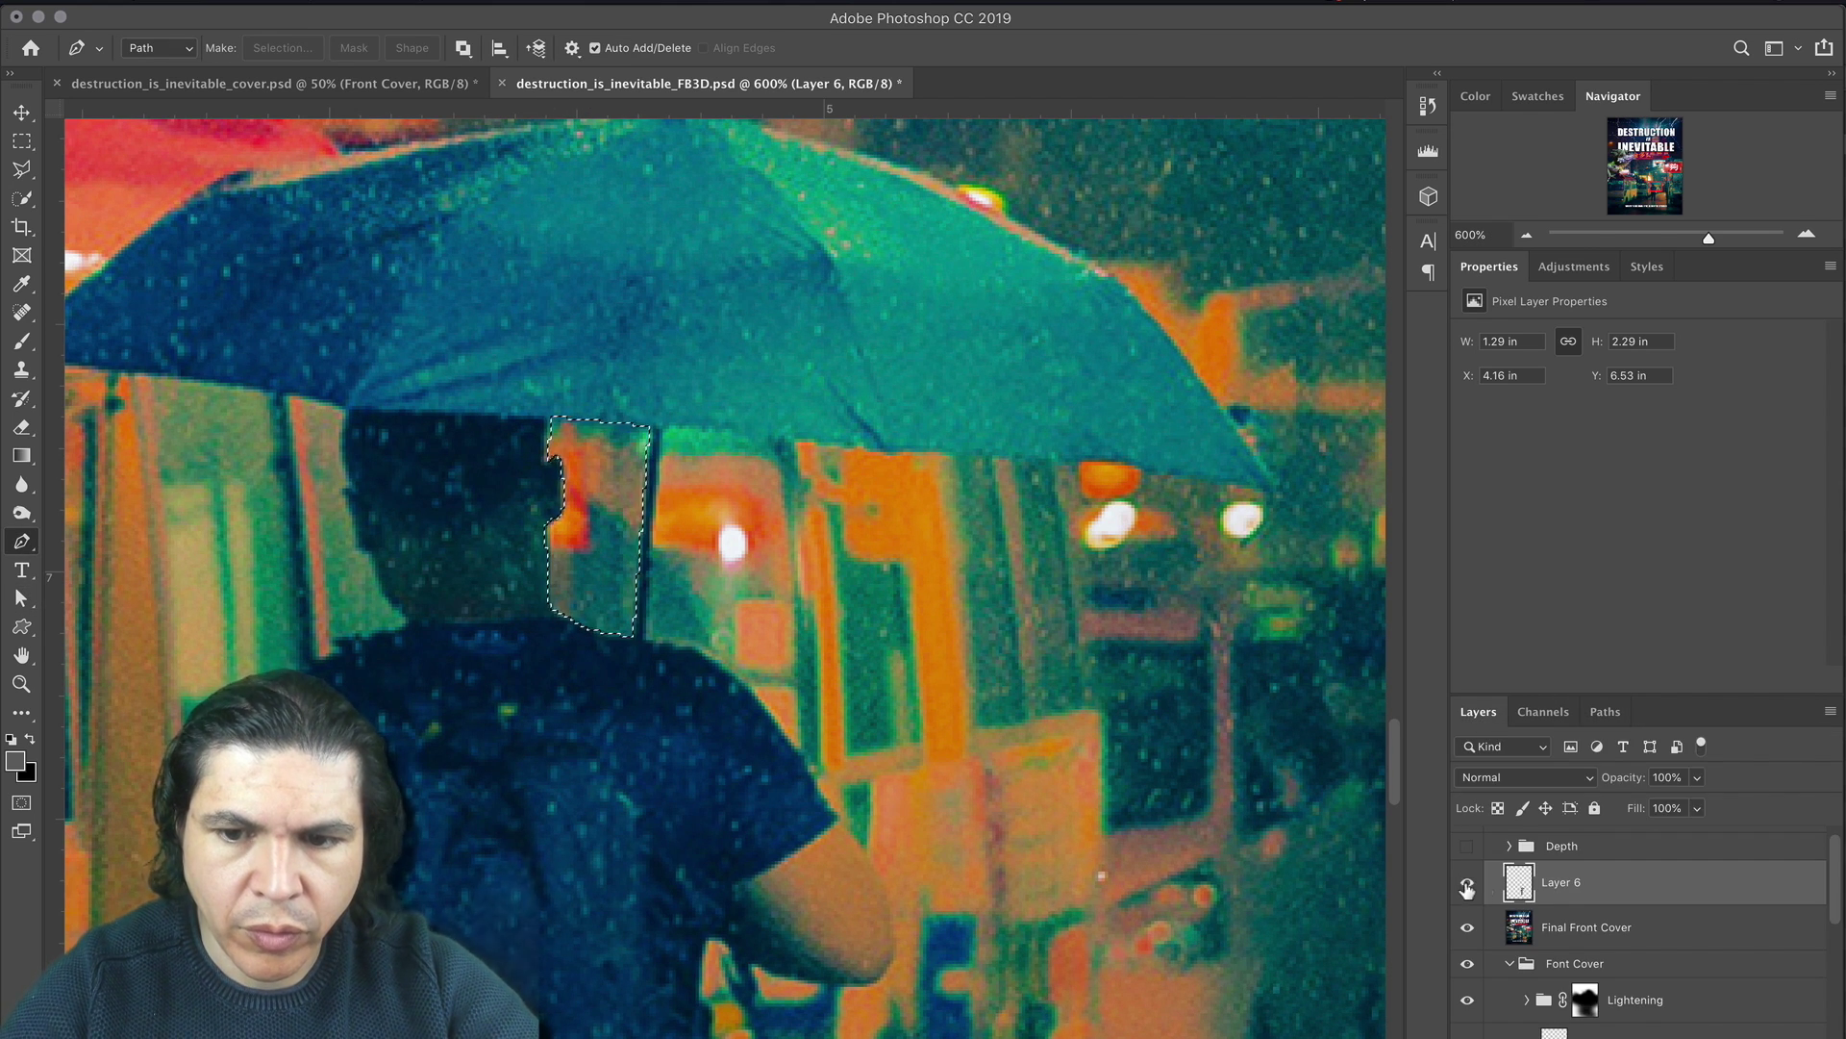
pyautogui.press('BackSpace')
pyautogui.press('super+d')
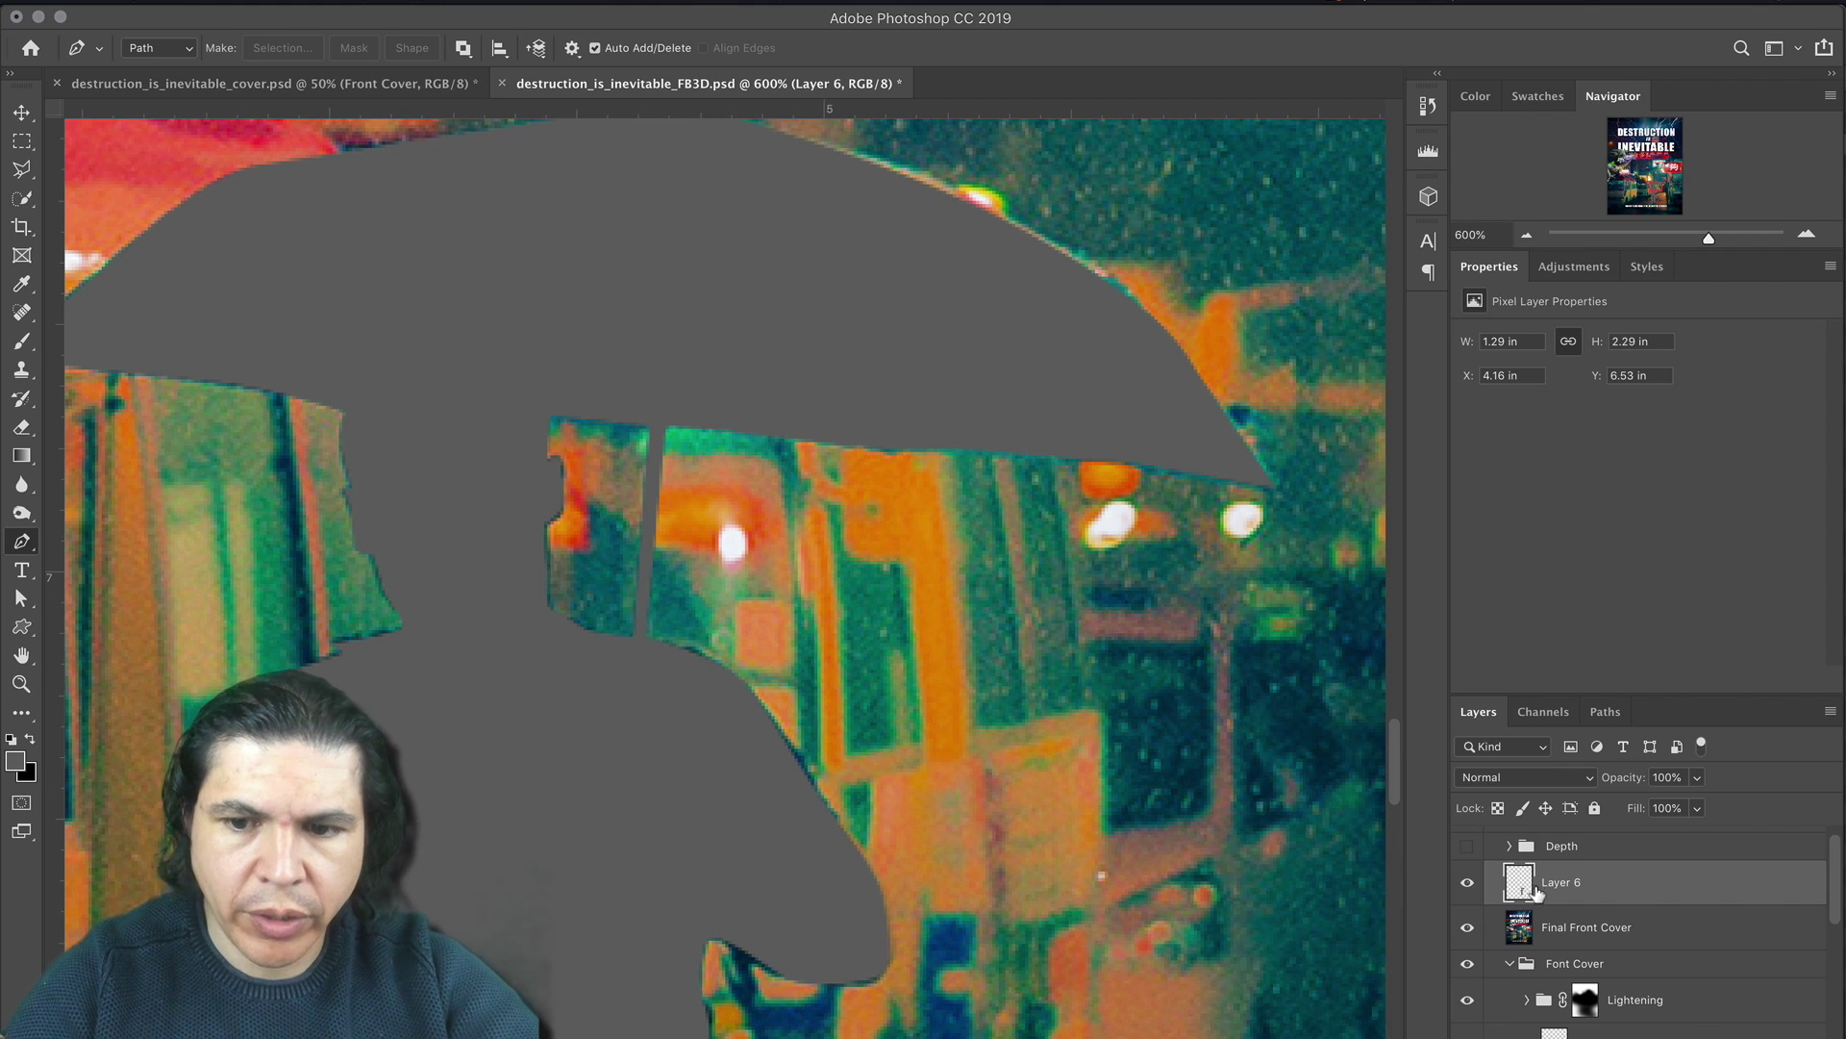
# Step: Rename the grey umbrella man layer as "man"
pyautogui.doubleClick(1560, 882)
pyautogui.write('mabn')
pyautogui.press('Return')
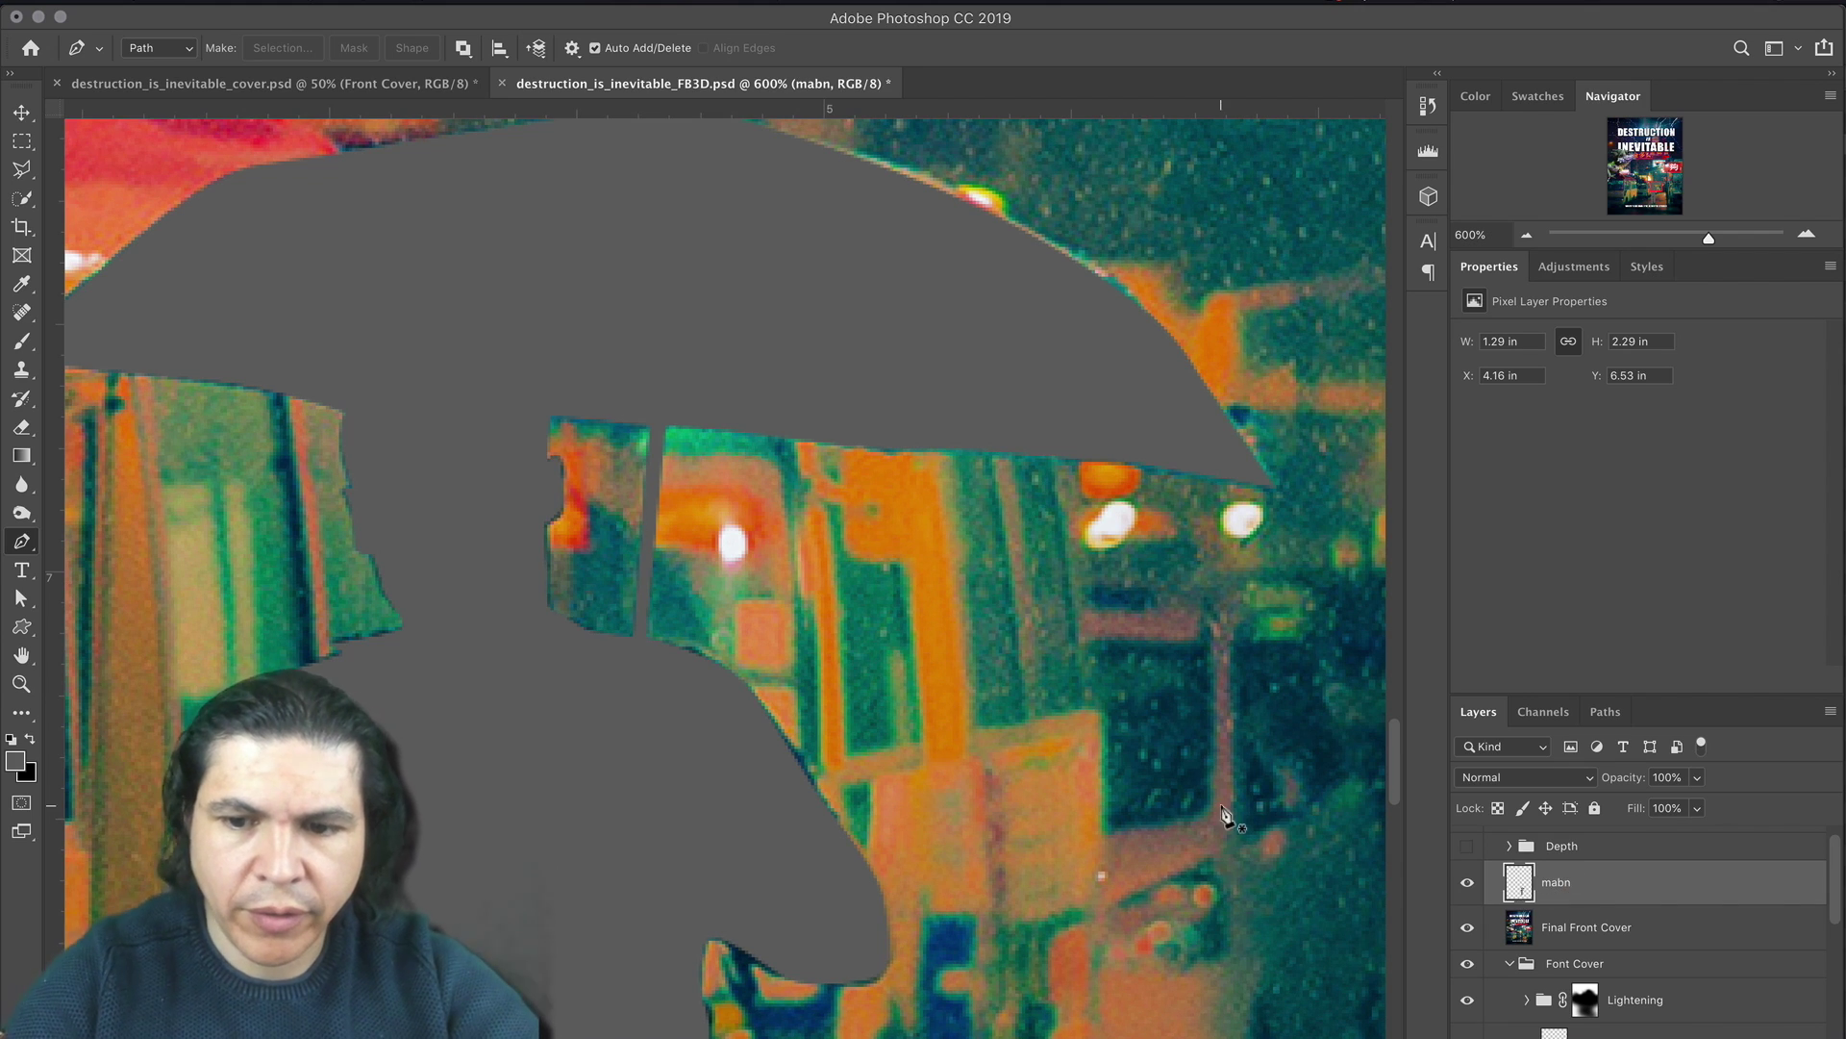
pyautogui.doubleClick(1550, 884)
pyautogui.write('man')
pyautogui.press('Return')
# Step: Show and expand the Depth group, then load the outline of the Middle2 layer as a selection
pyautogui.press('z')
pyautogui.press('super+1')
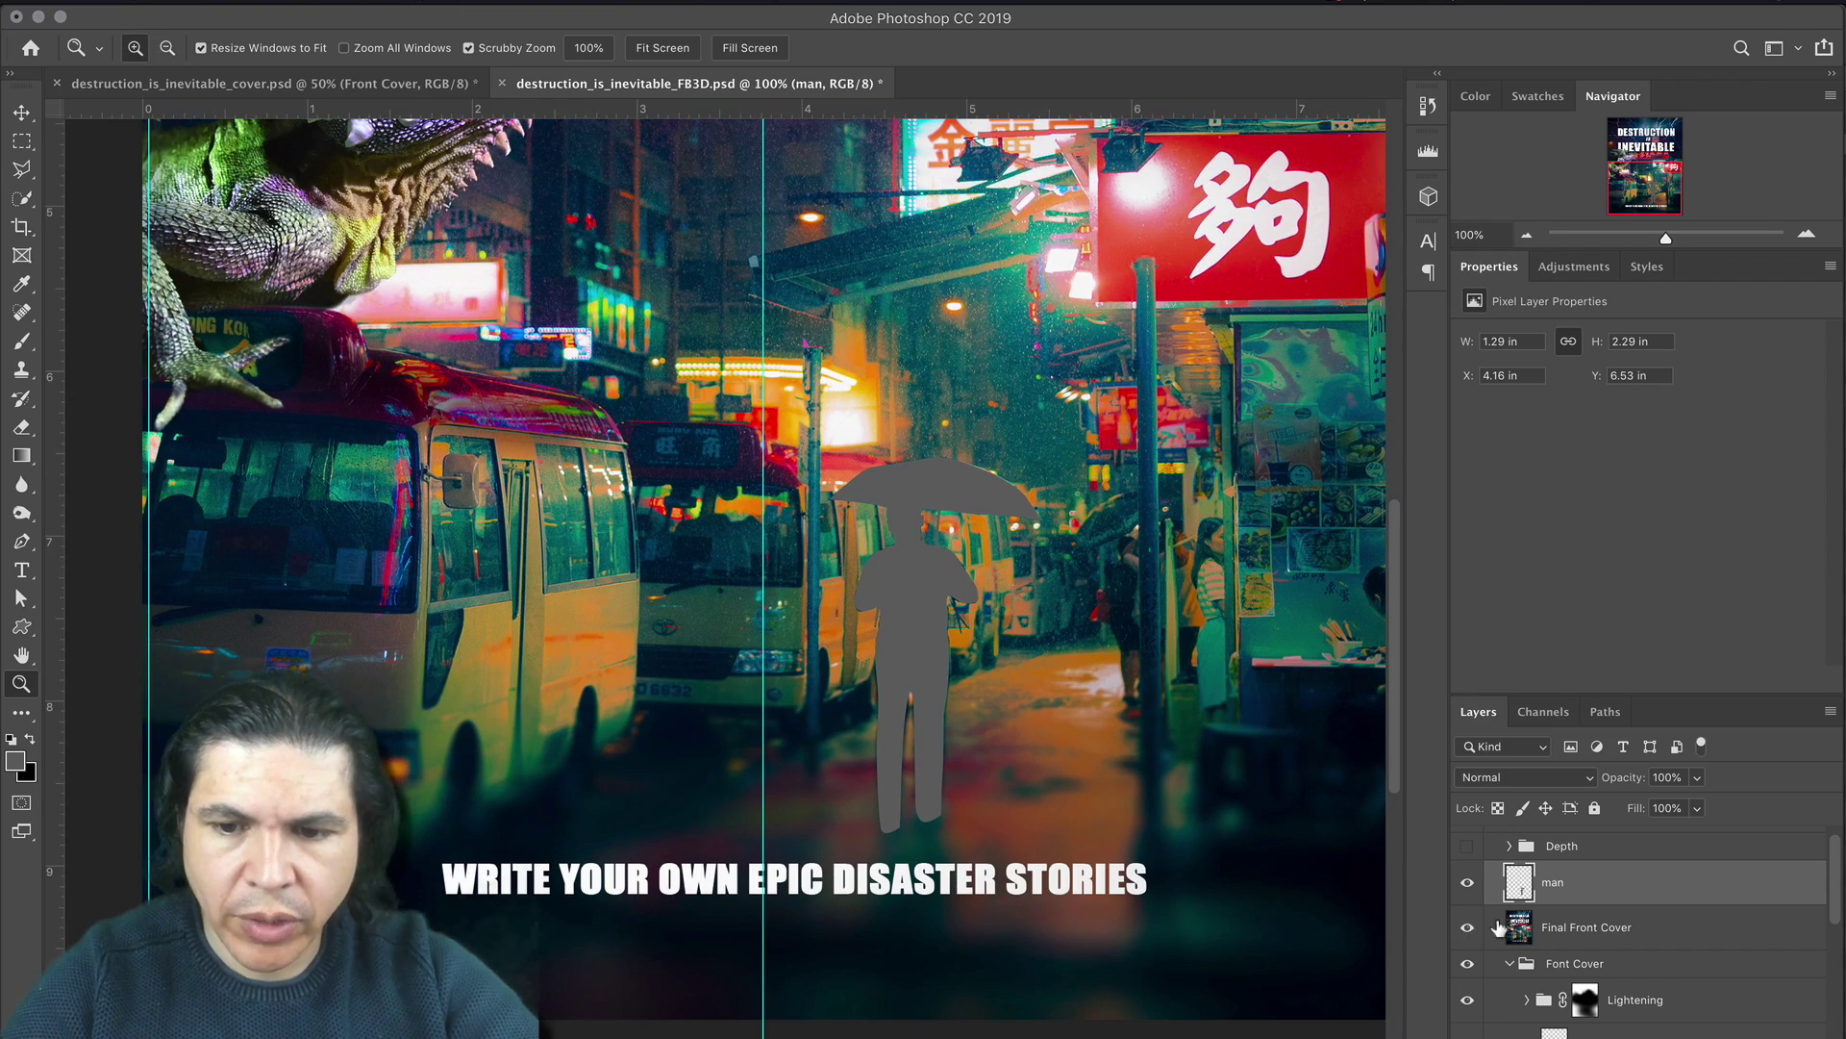
pyautogui.click(1471, 848)
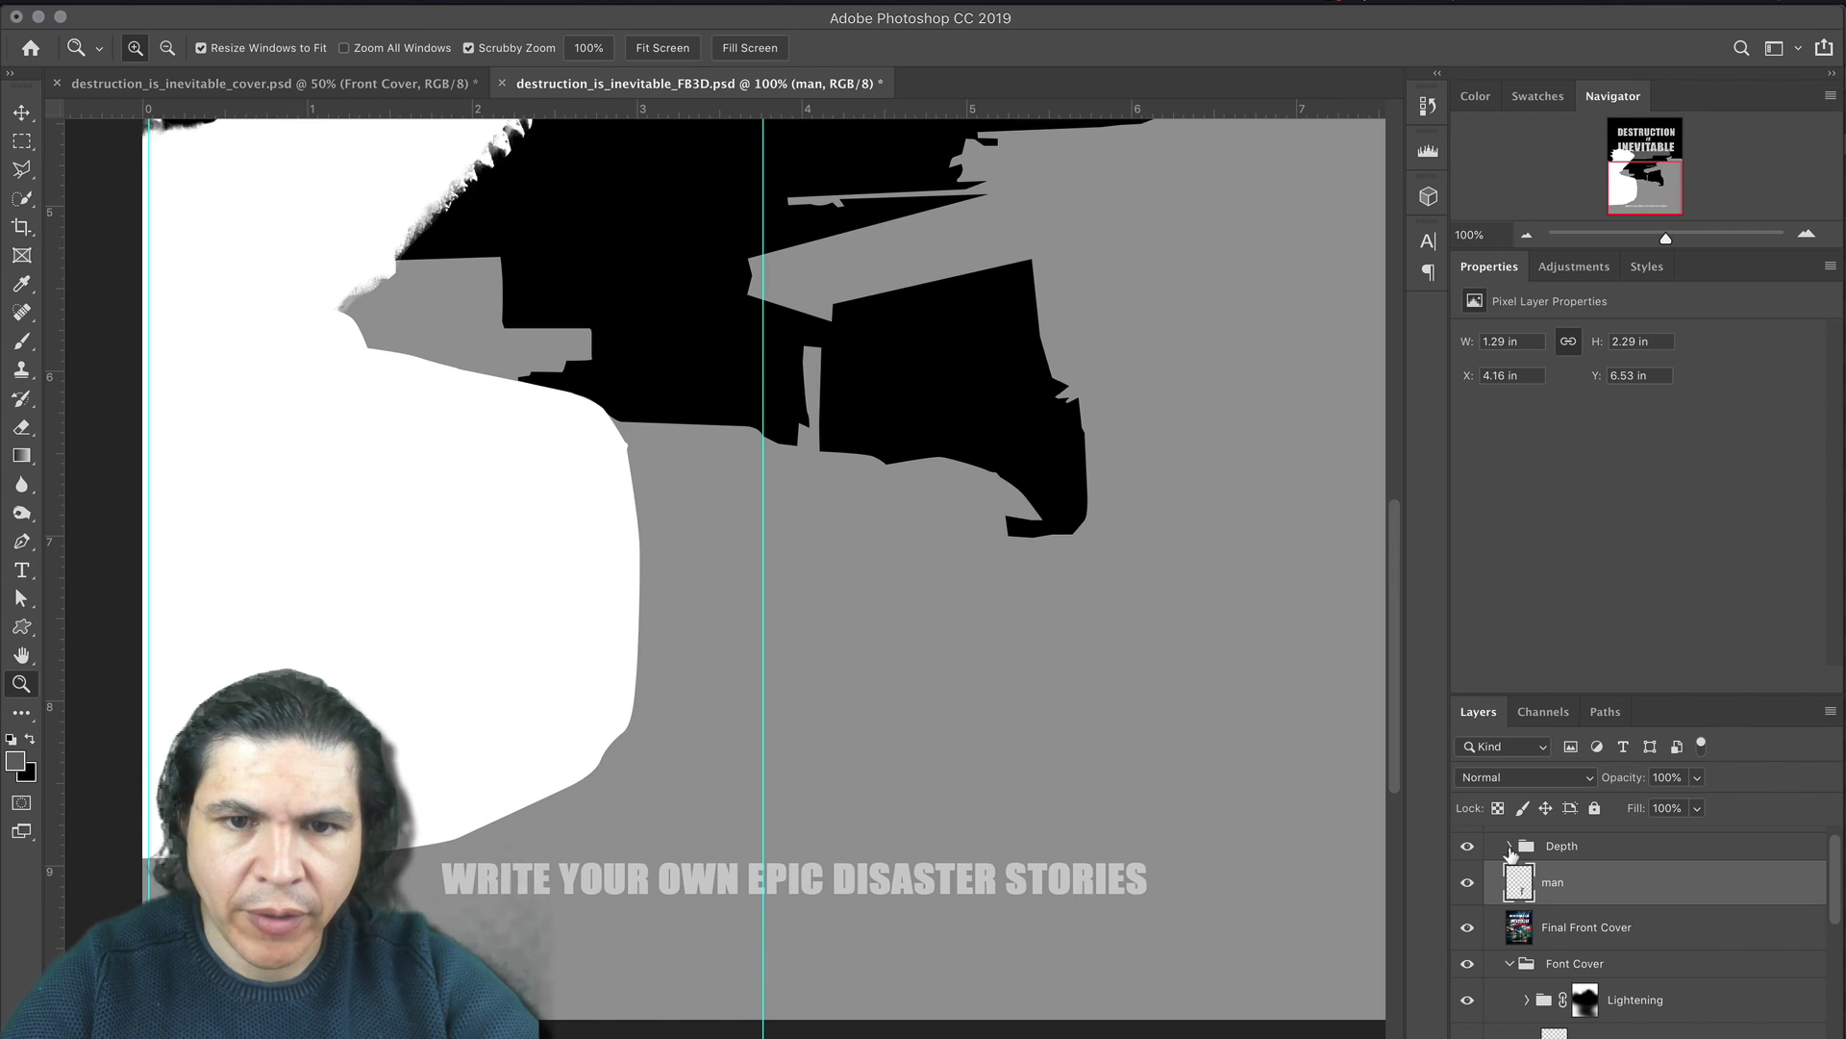
pyautogui.click(1509, 847)
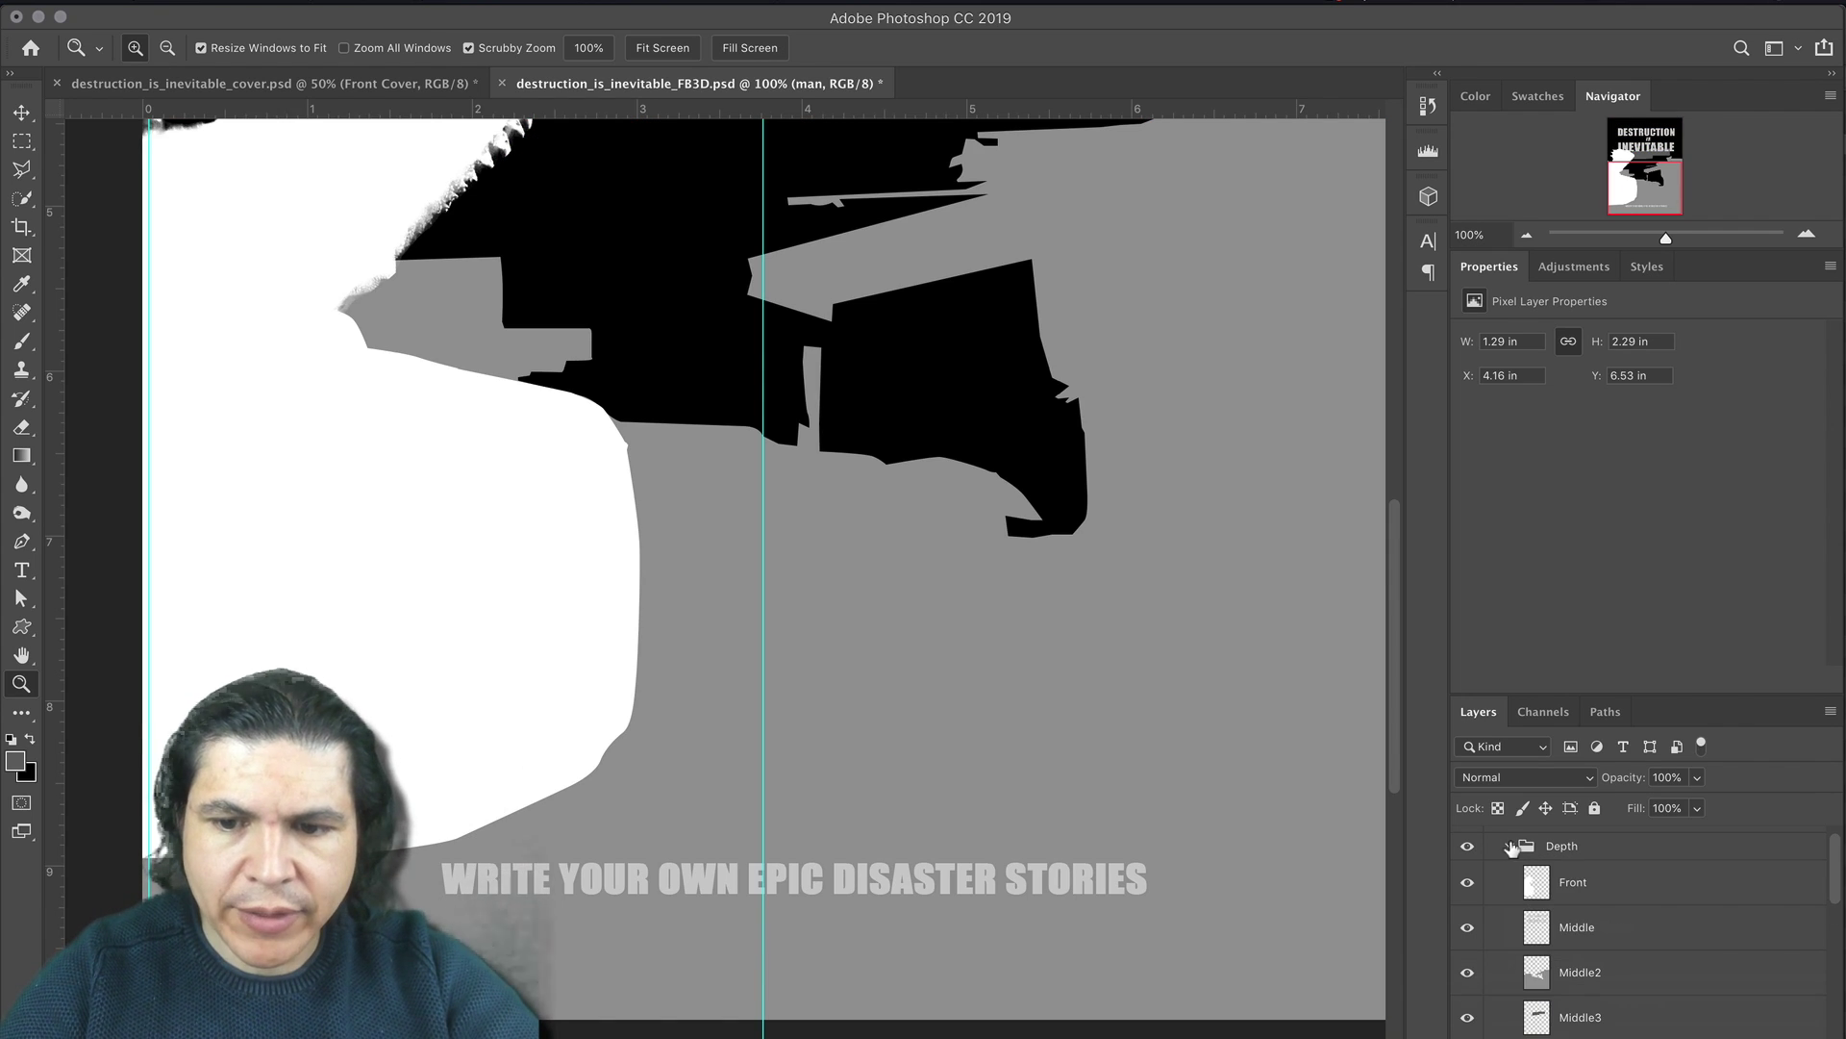
pyautogui.doubleClick(1536, 974)
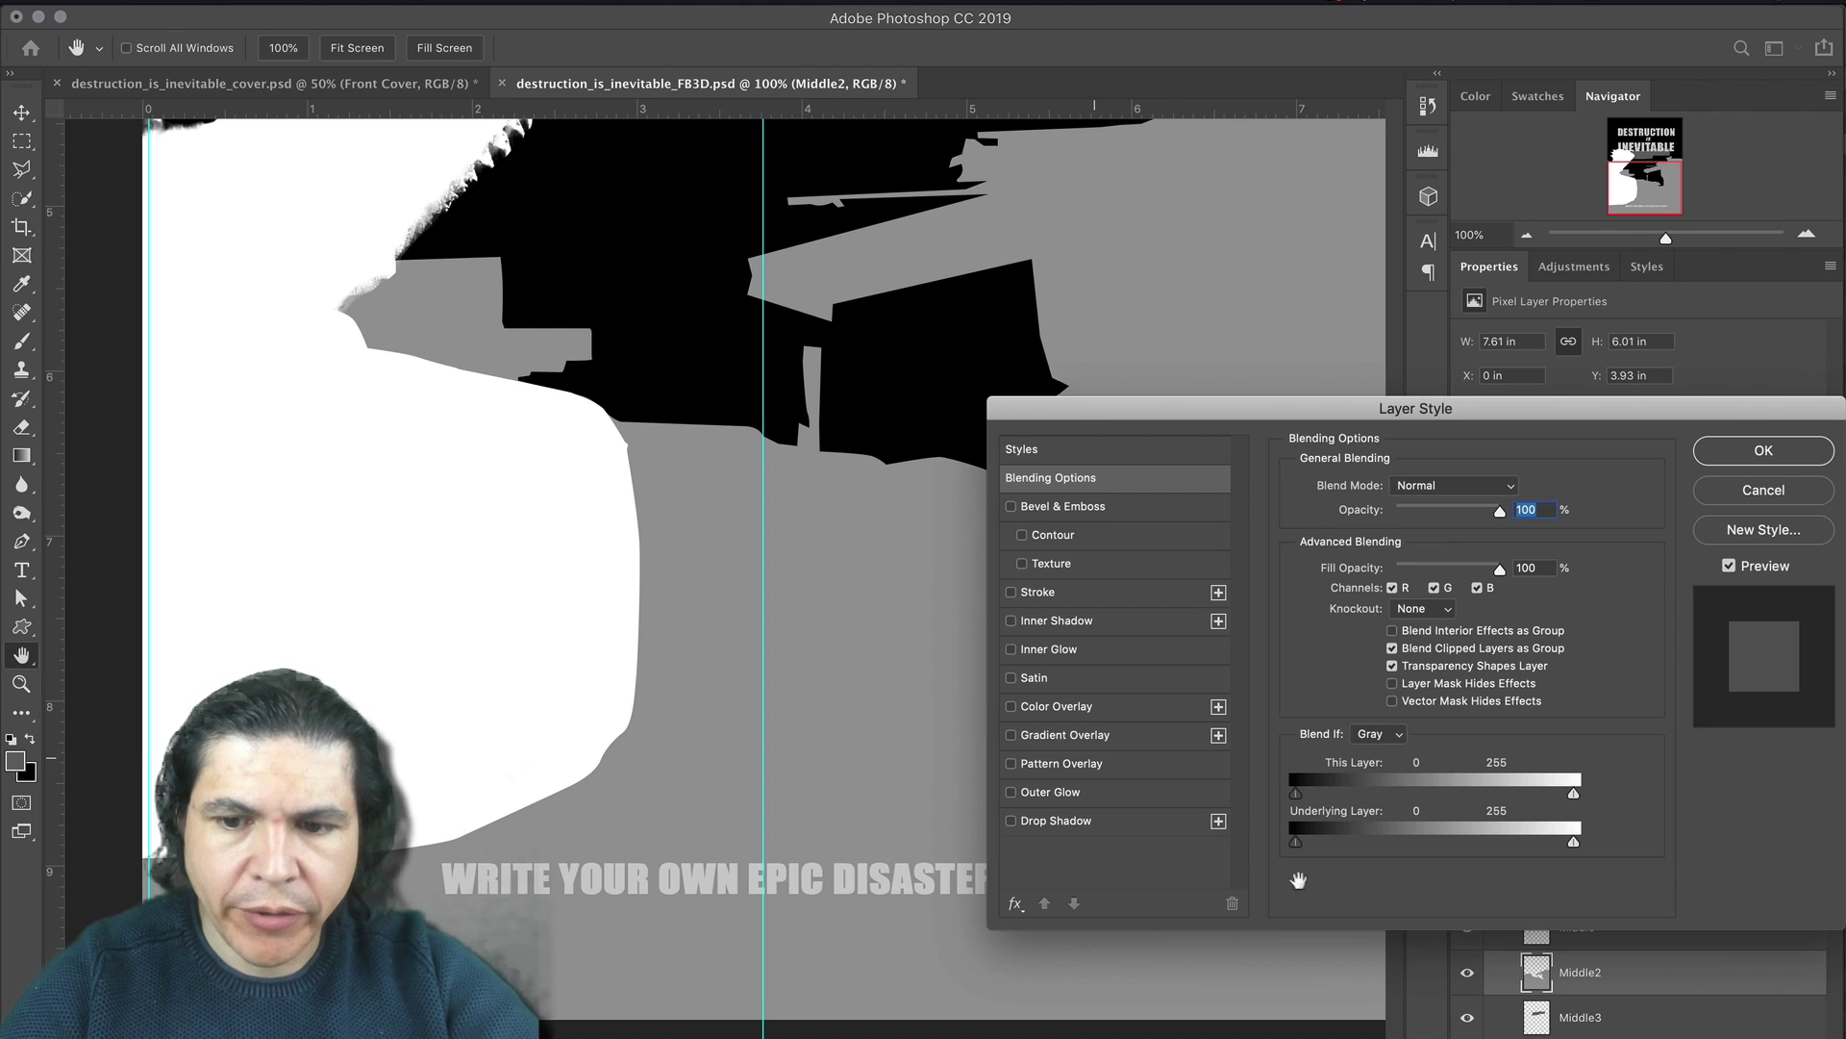
pyautogui.click(1764, 495)
pyautogui.keyDown('super'); pyautogui.click(1530, 983); pyautogui.keyUp('super')
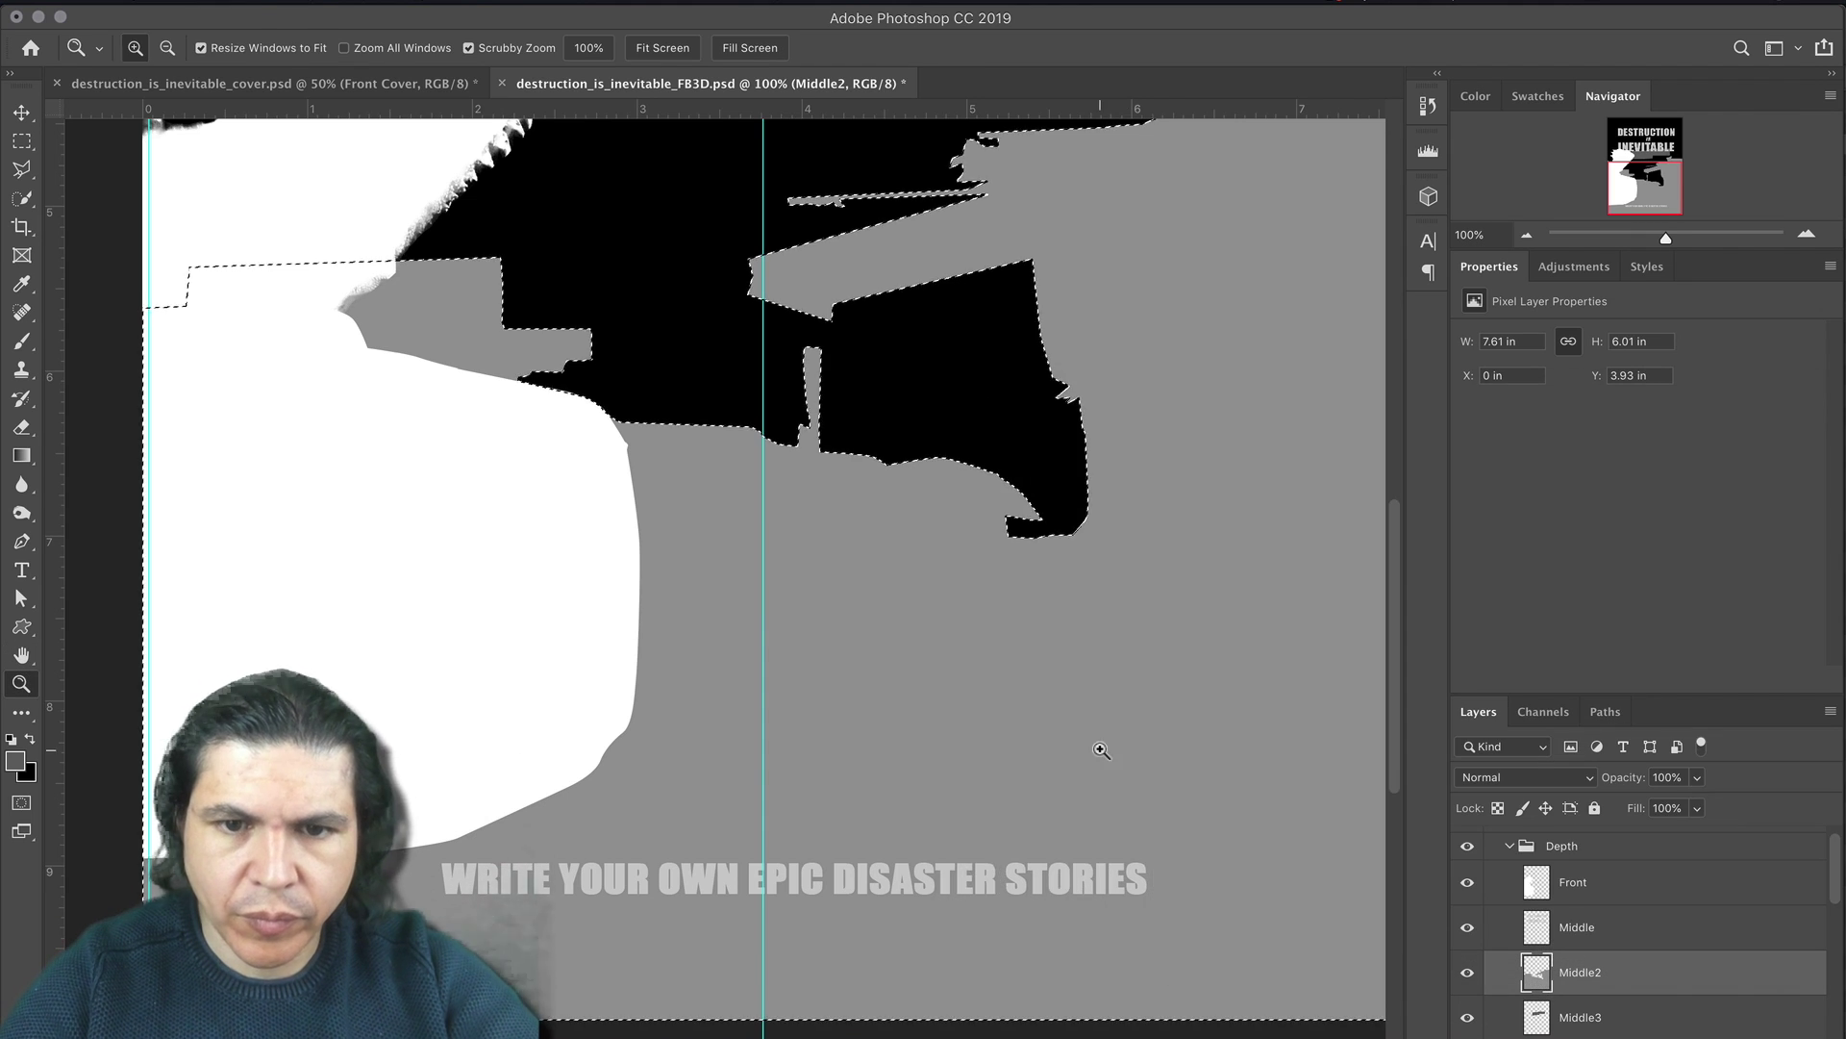
pyautogui.keyDown('alt'); pyautogui.click(1100, 746); pyautogui.keyUp('alt')
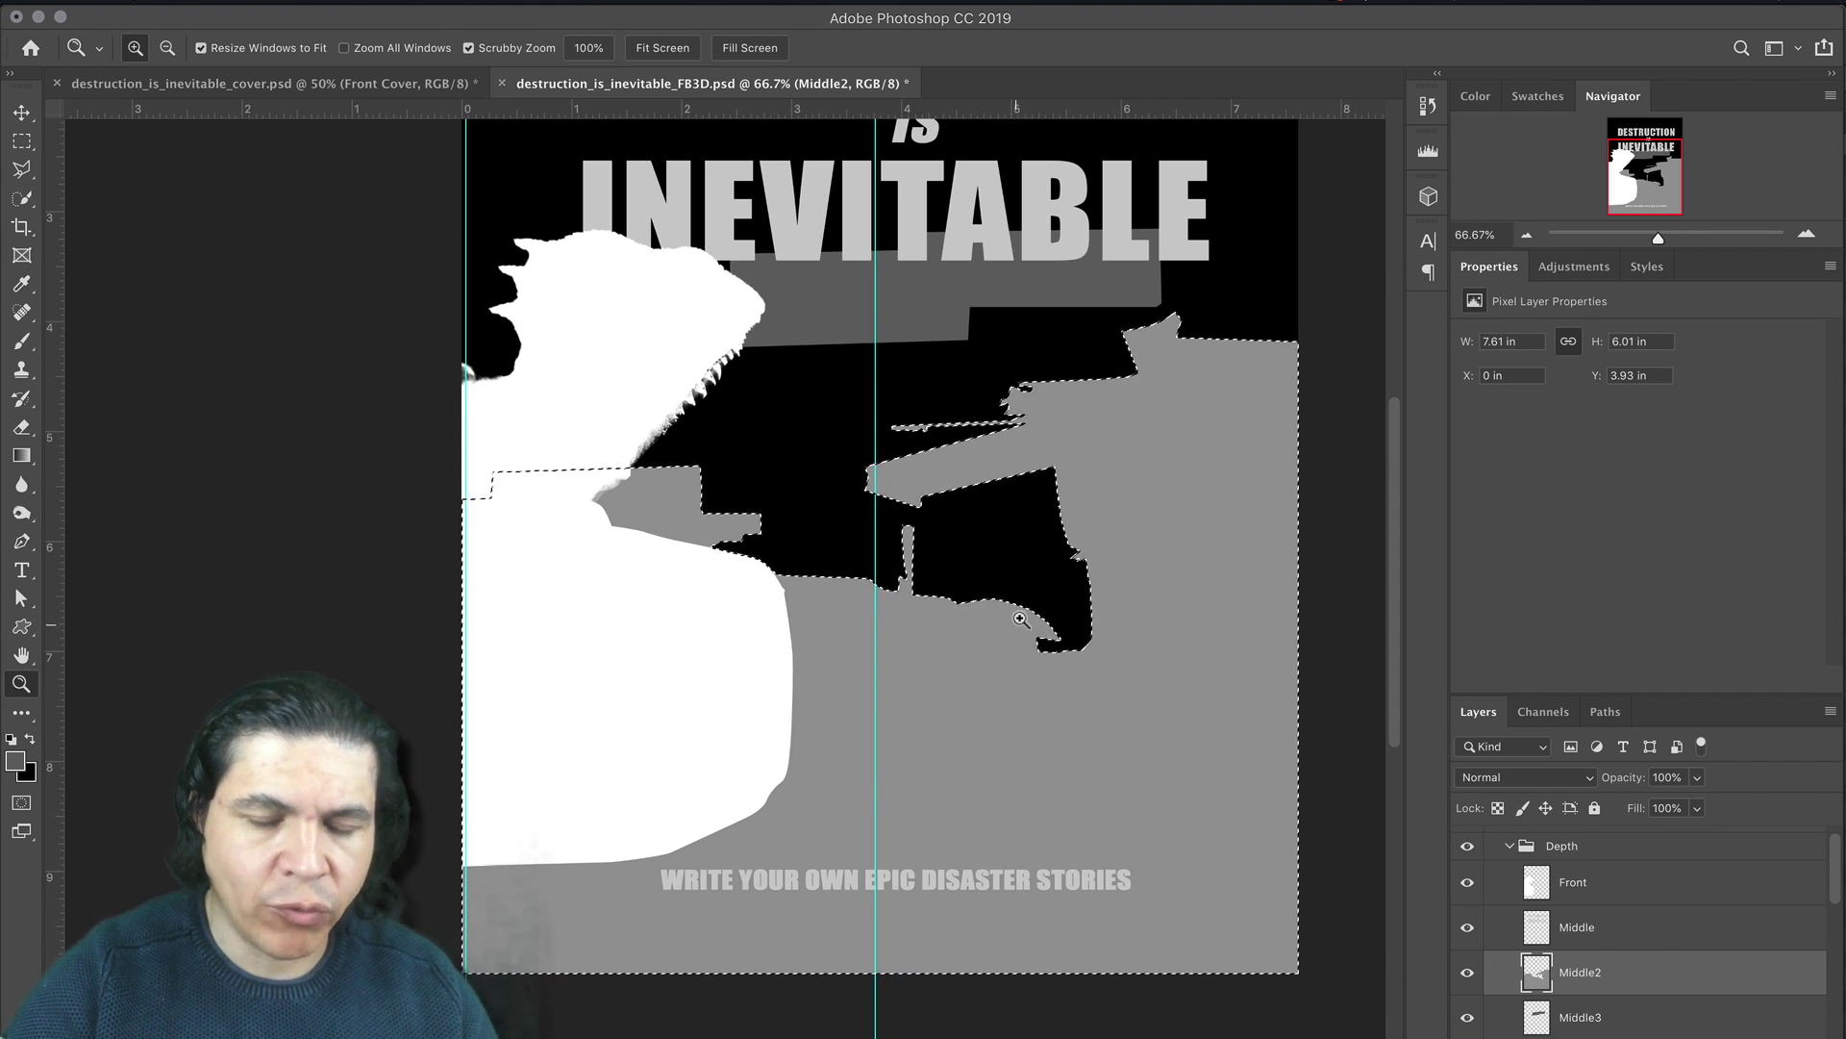
# Step: Sample the street's grey as the foreground colour and set the background colour to grey at 80% brightness
pyautogui.press('i')
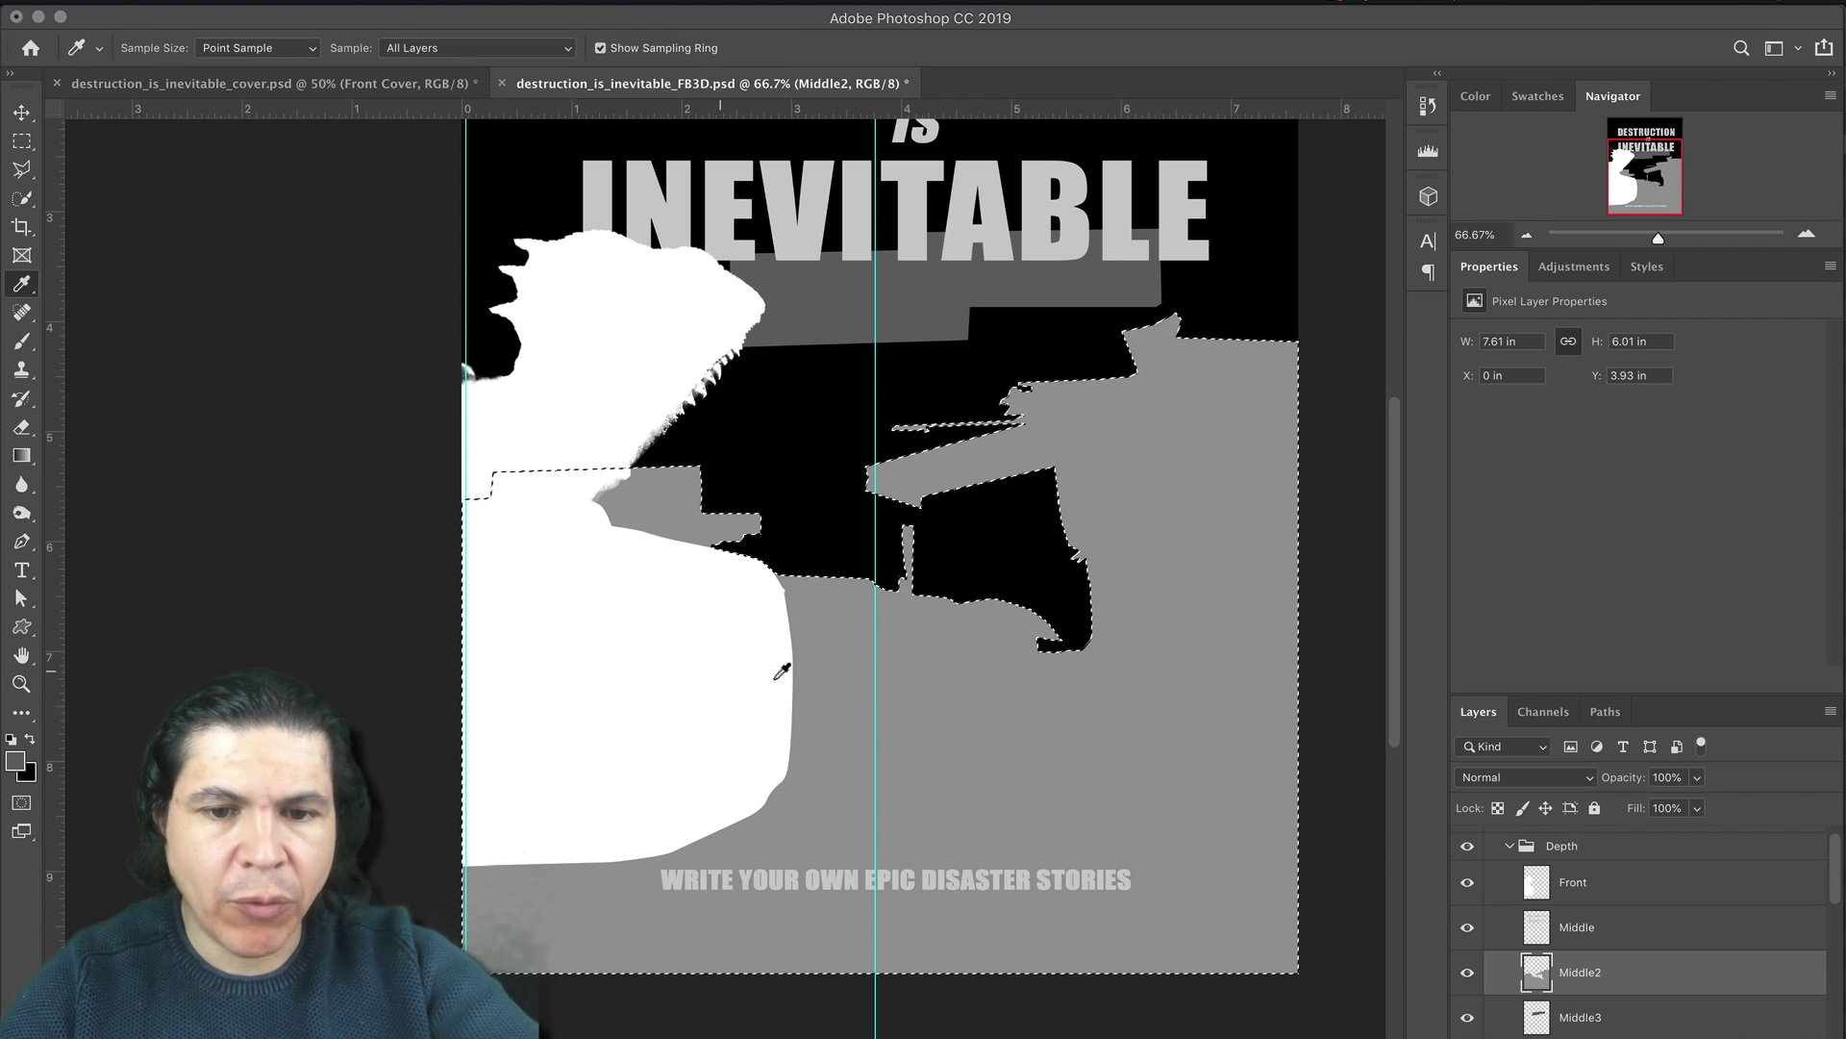
pyautogui.click(29, 773)
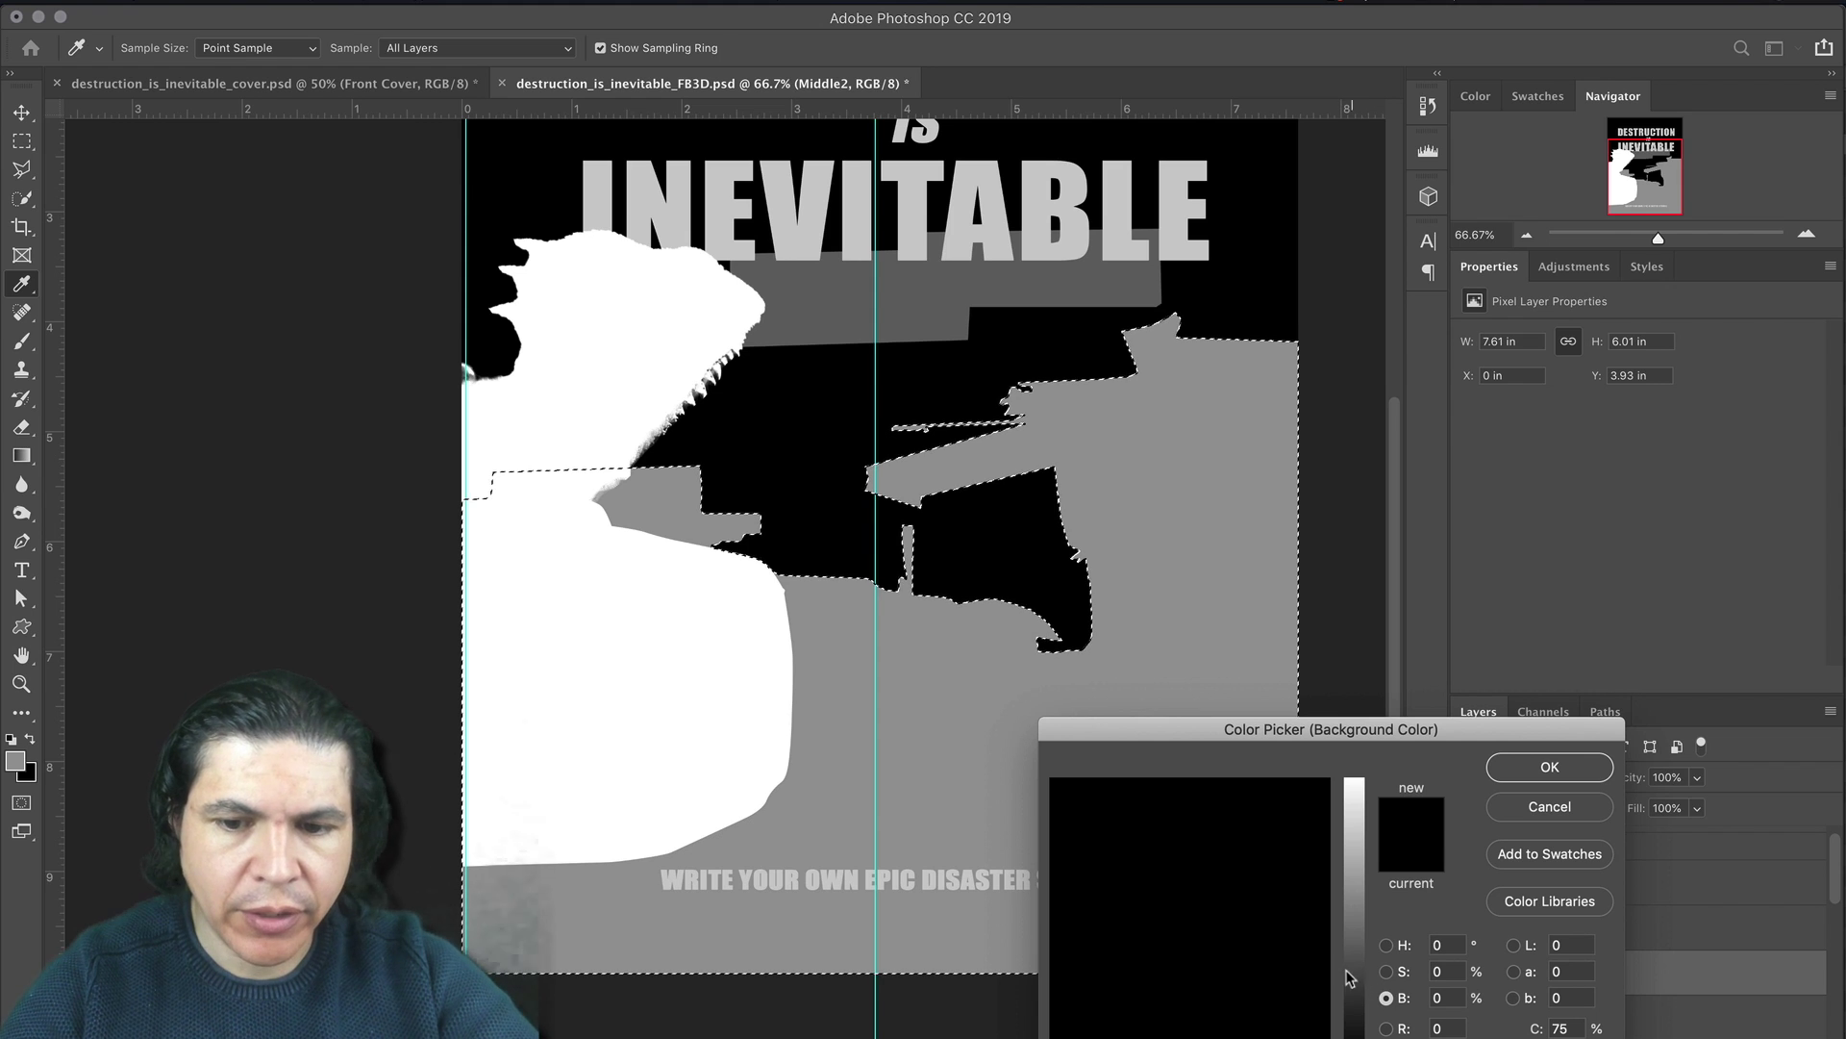
pyautogui.click(11, 760)
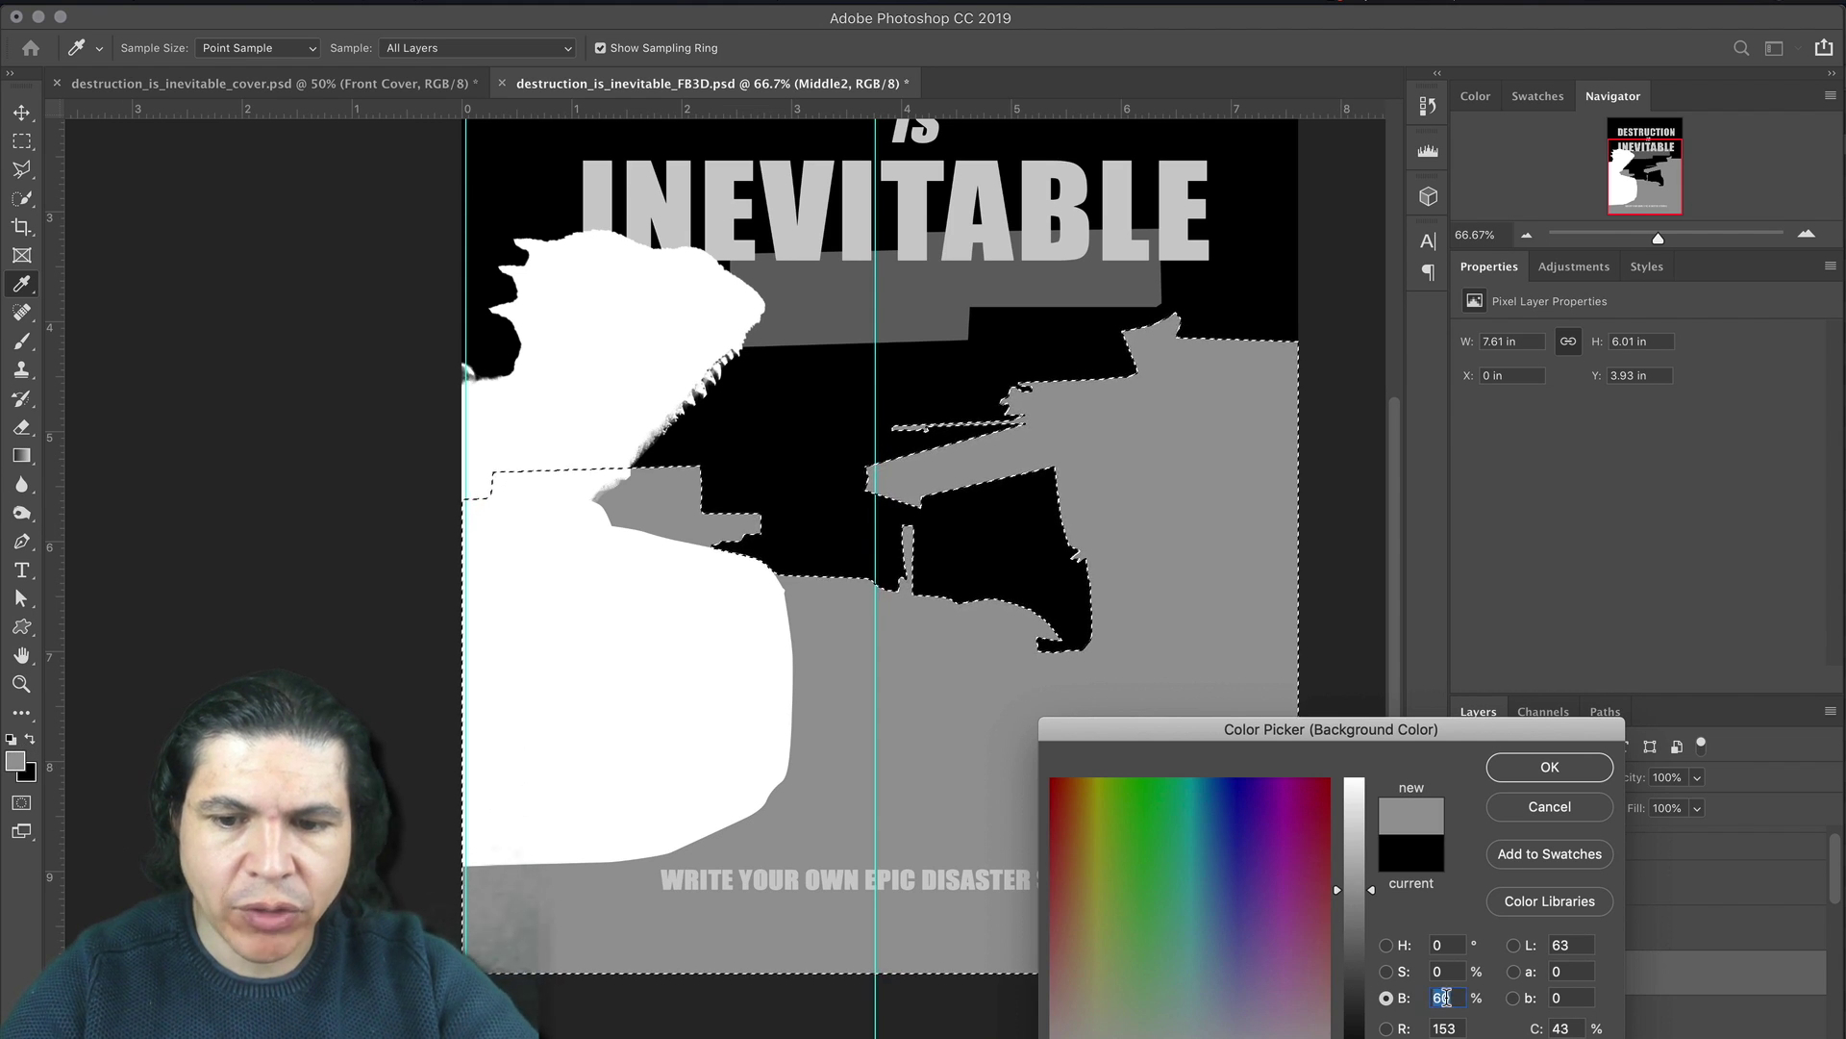
pyautogui.write('40')
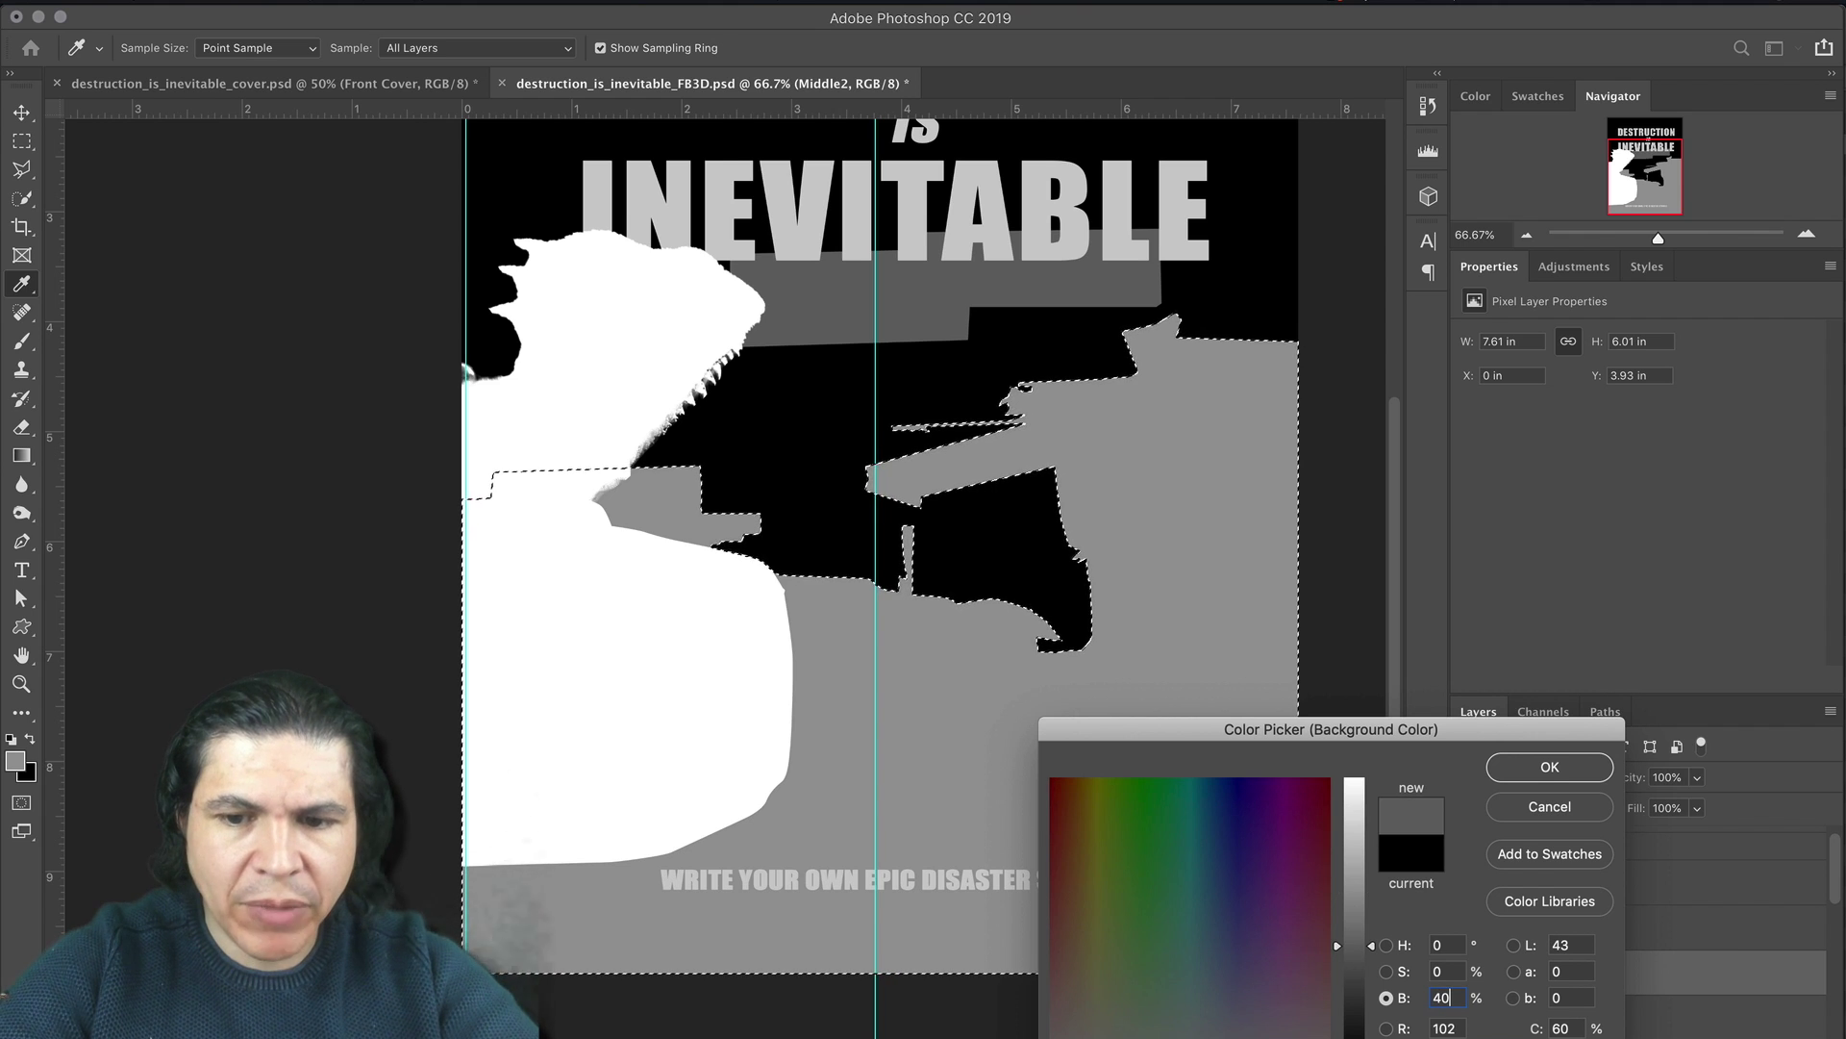
pyautogui.press('BackSpace')
pyautogui.press('BackSpace')
pyautogui.write('80')
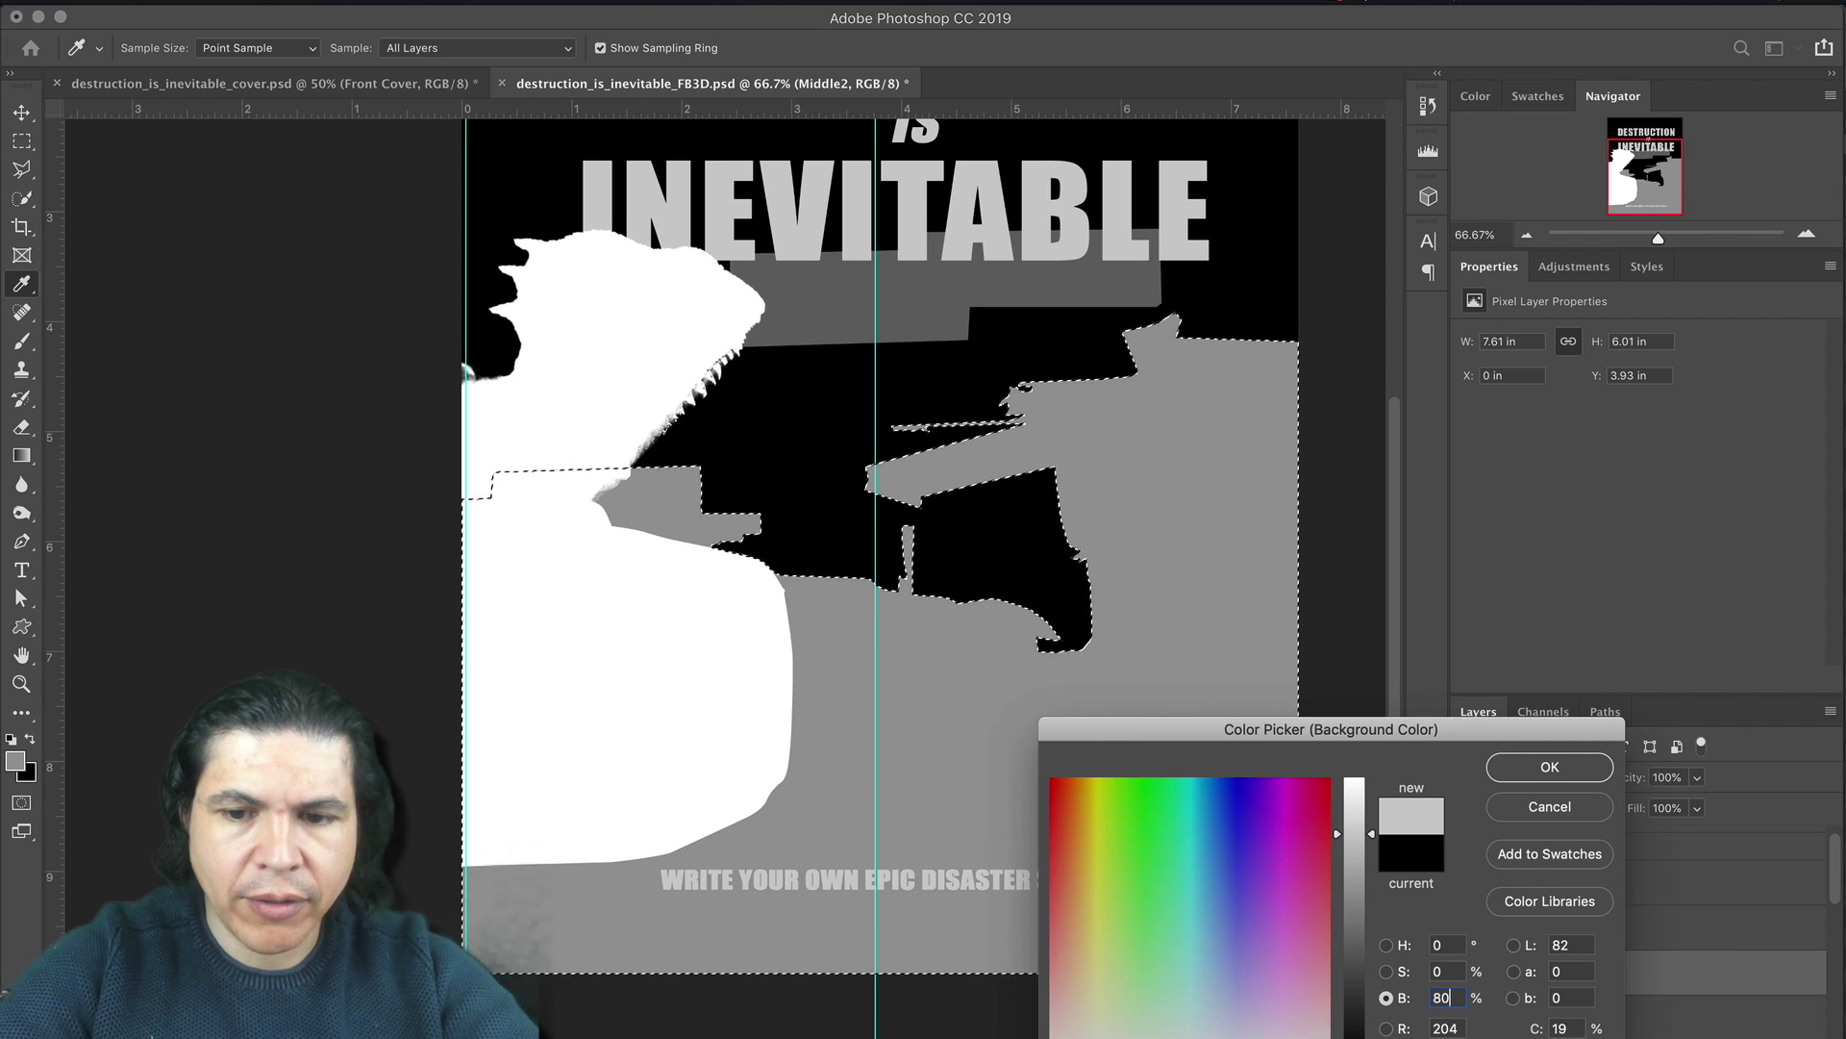
pyautogui.press('Return')
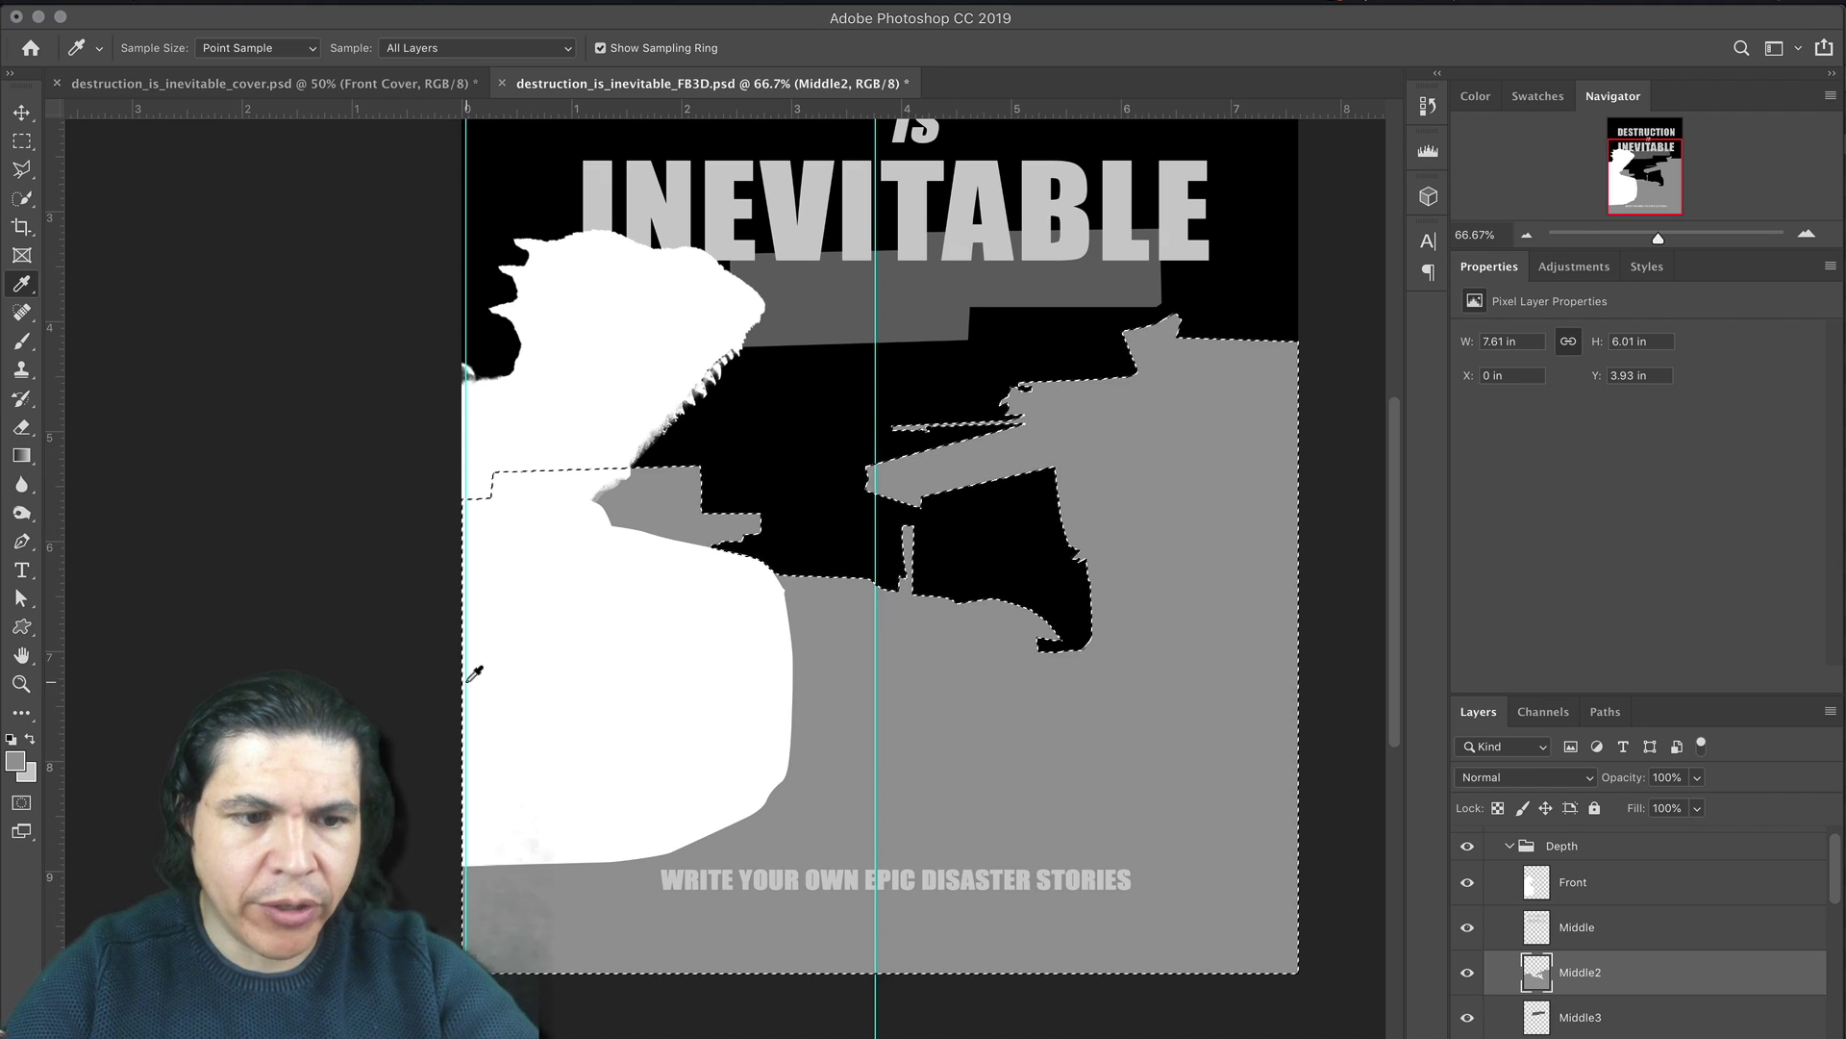
# Step: Set the Gradient tool to linear, try it on the Middle2 selection, and swap the foreground and background greys
pyautogui.press('g')
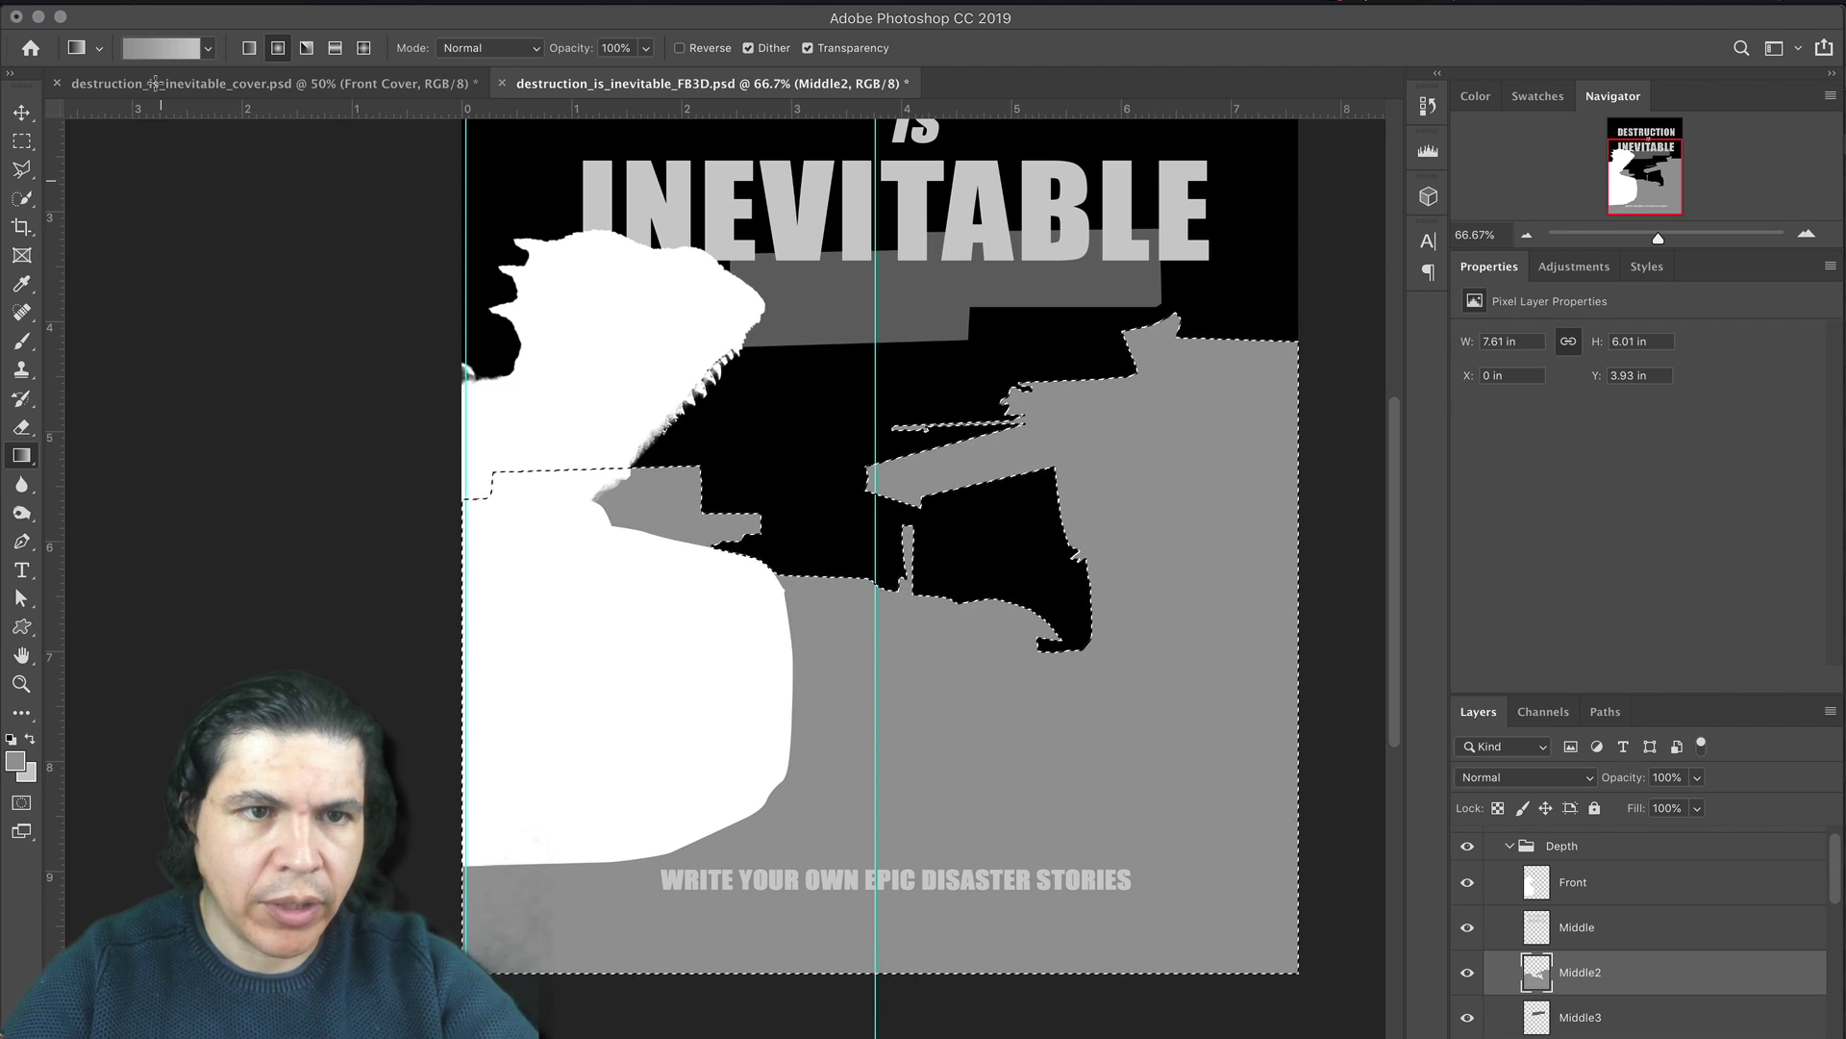
pyautogui.click(249, 52)
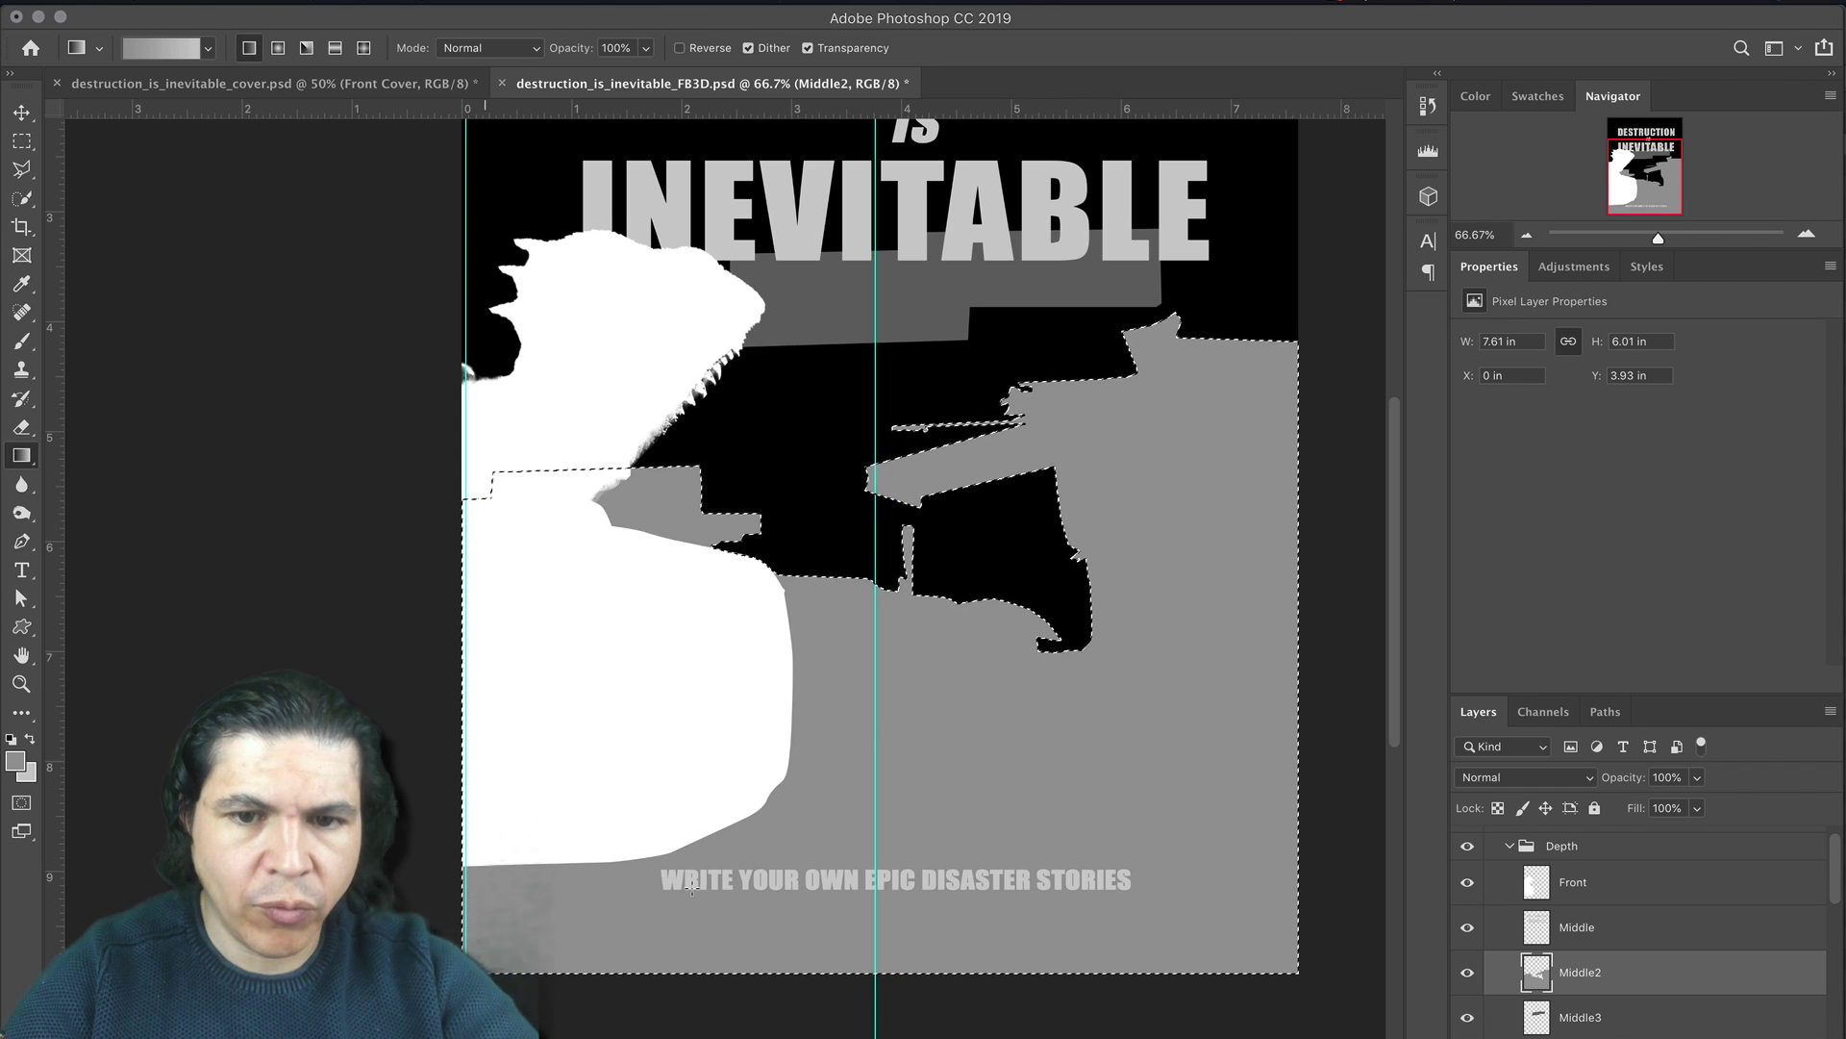
pyautogui.moveTo(1211, 456); pyautogui.dragTo(1210, 451)
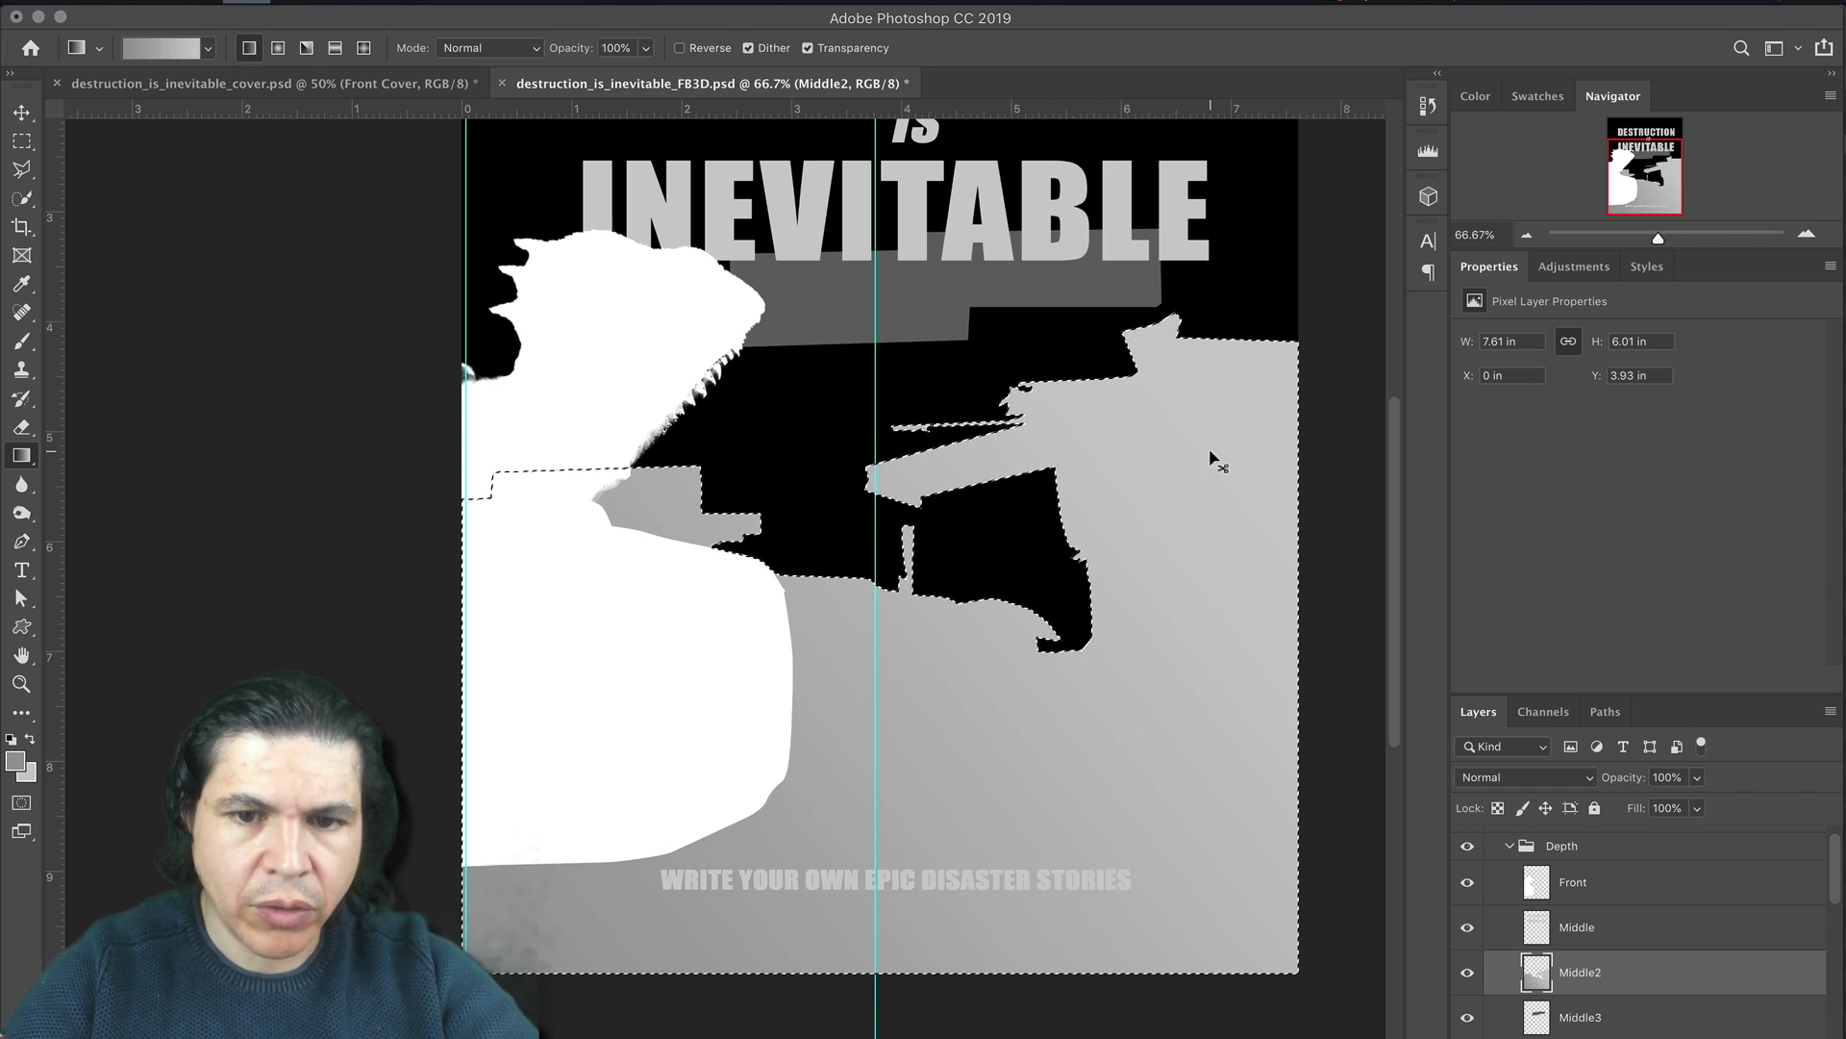
pyautogui.press('super+z')
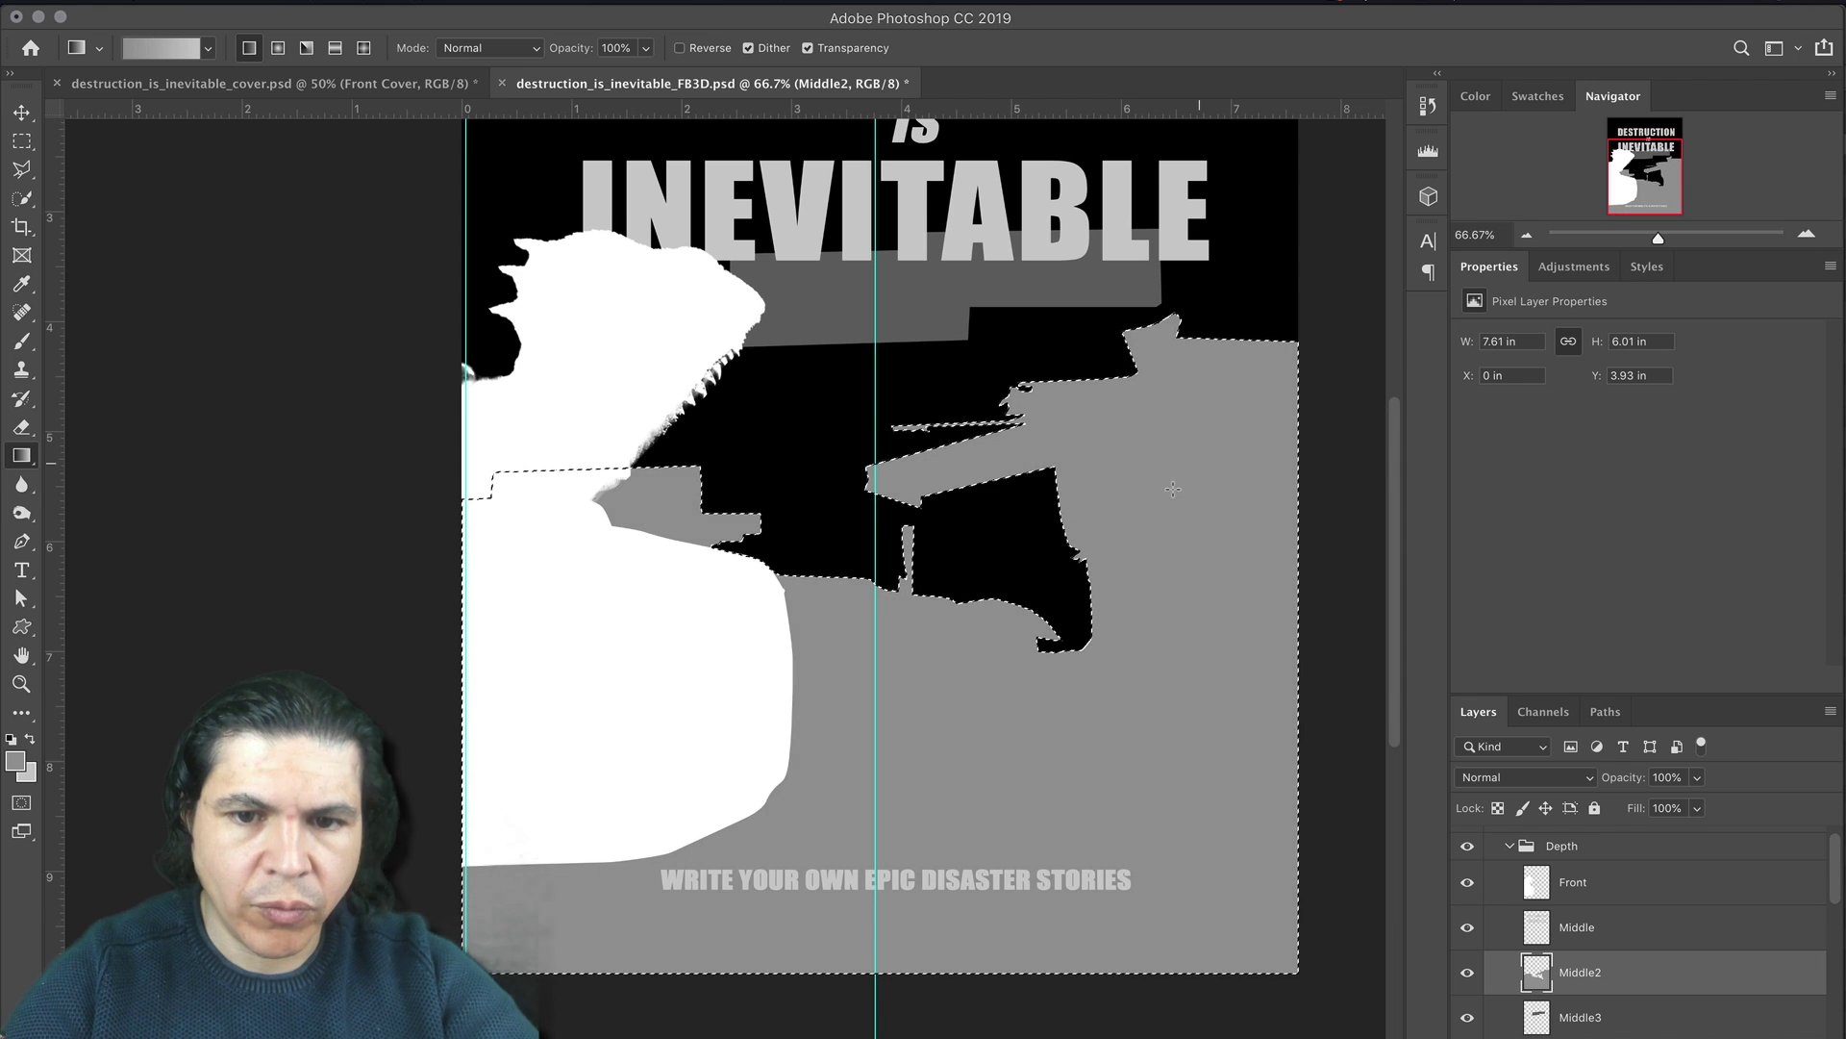
pyautogui.click(32, 737)
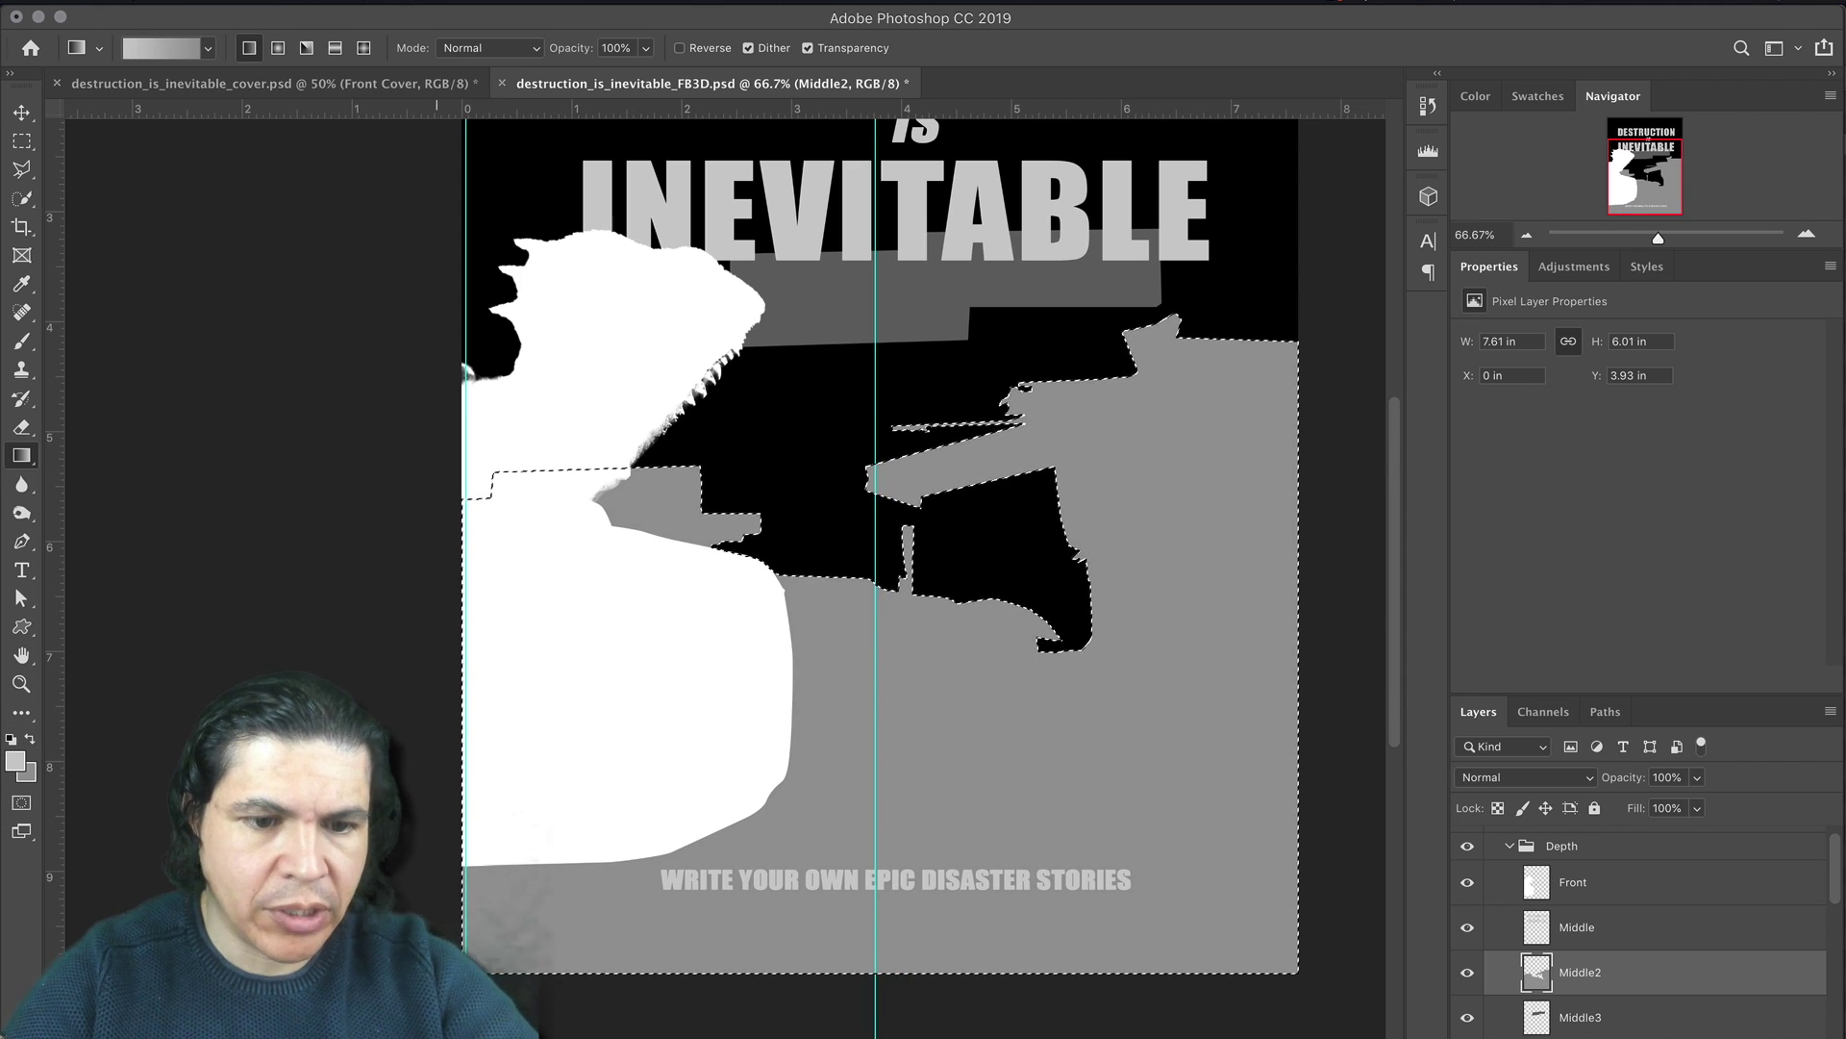
# Step: Try a diagonal light-to-mid-grey gradient across the Middle2 selection from its lower-left area, then undo it
pyautogui.moveTo(1188, 404); pyautogui.dragTo(1187, 397)
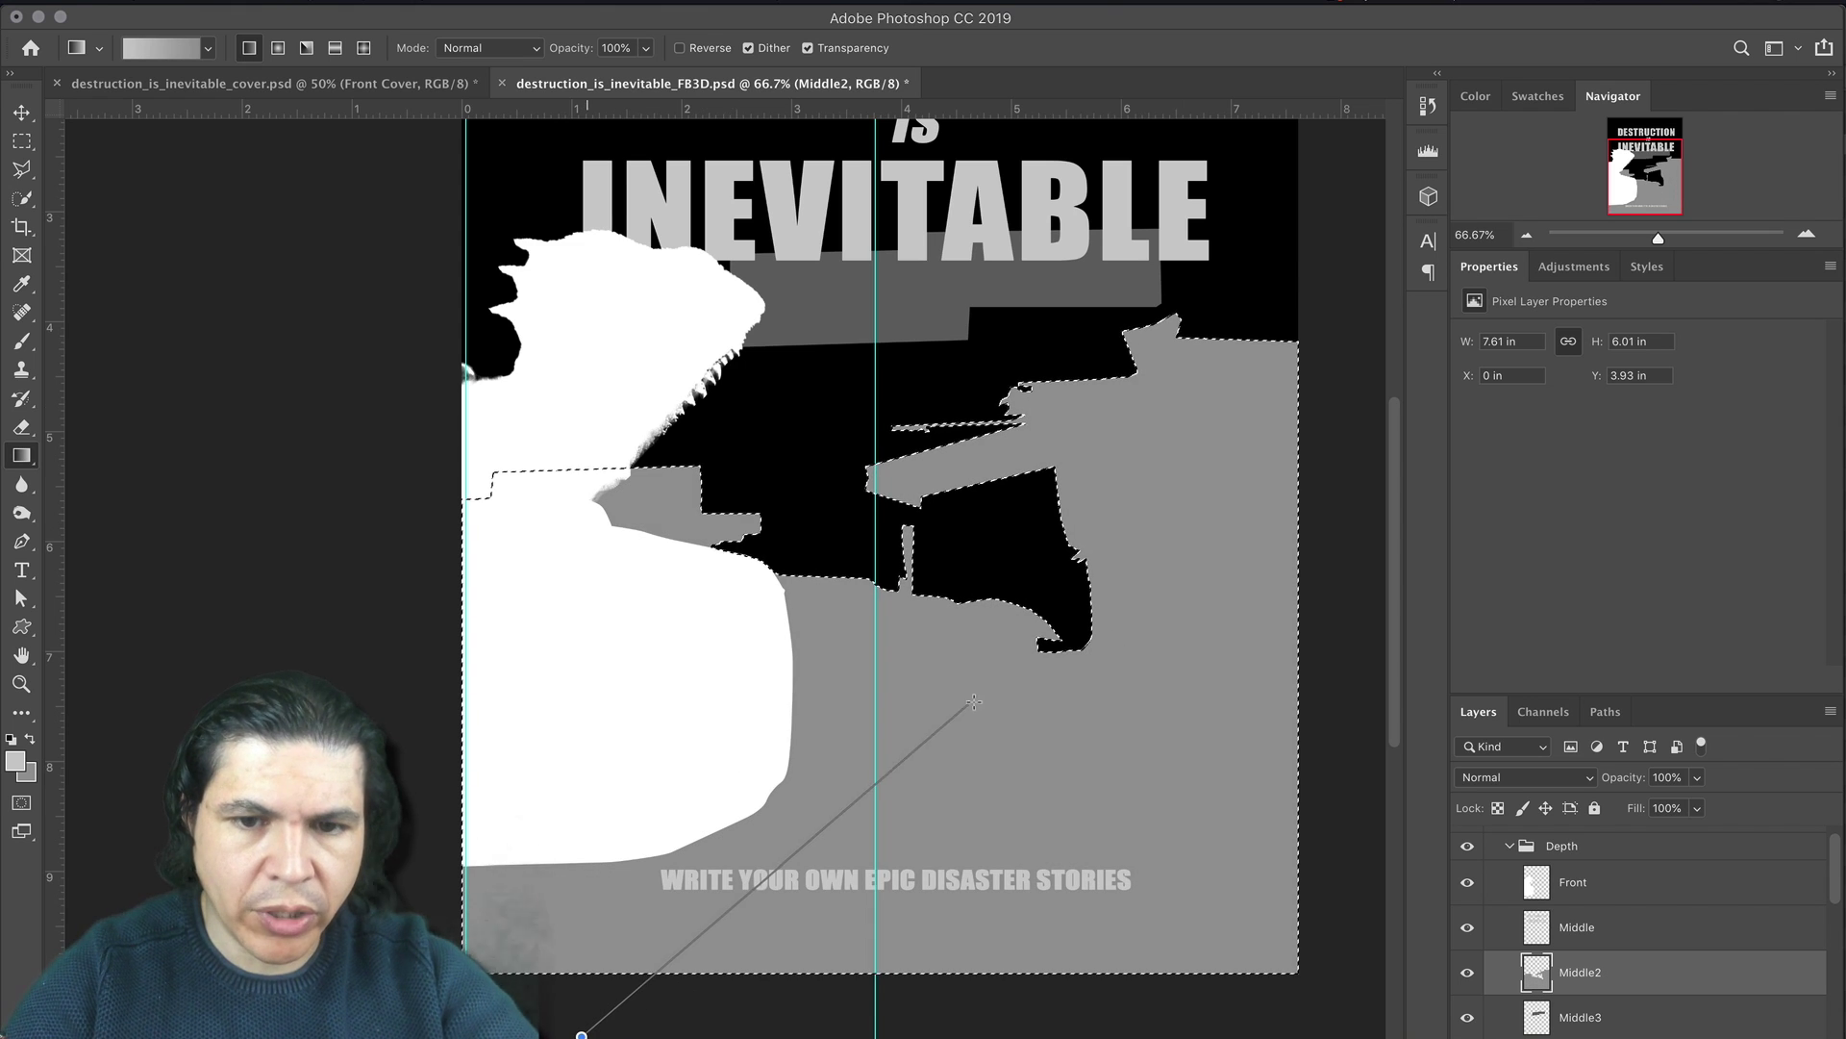
pyautogui.moveTo(1029, 616); pyautogui.dragTo(1031, 611)
pyautogui.press('super+z')
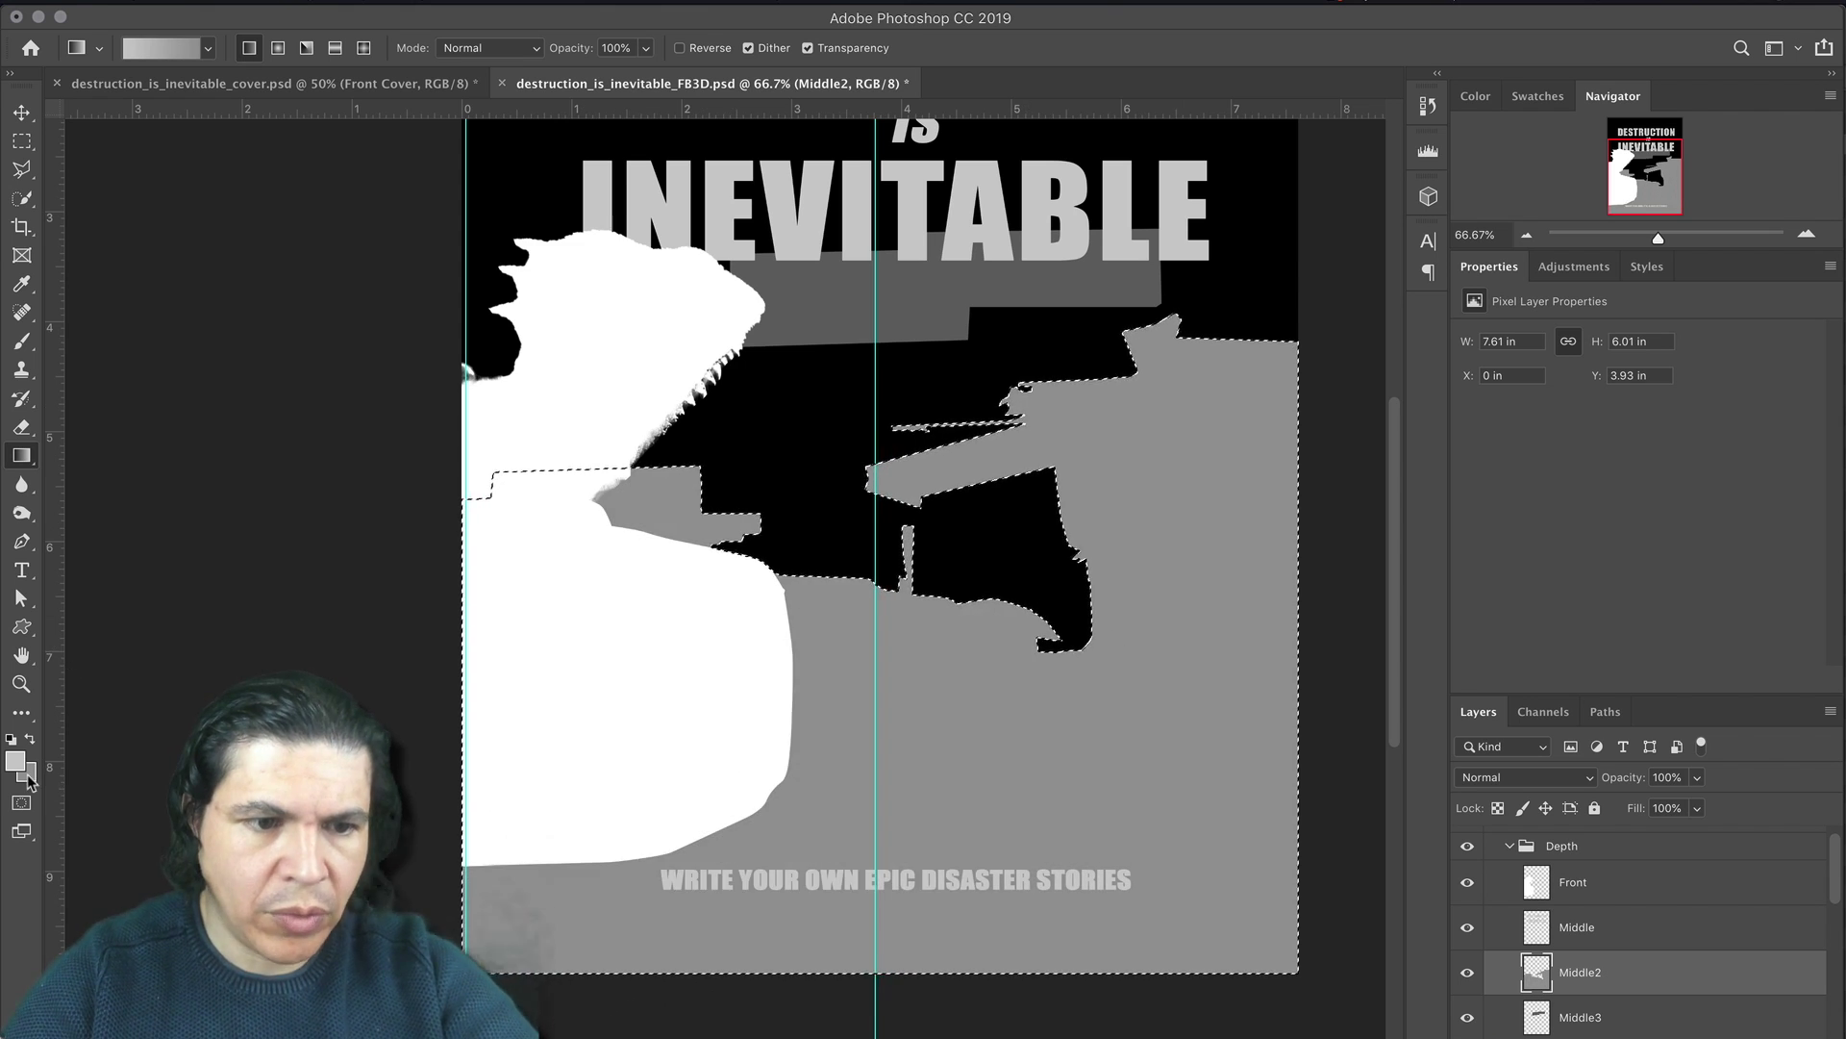
# Step: Set the background colour to 50% brightness and fill Middle2 with a diagonal gradient, lightest at the lower left, then deselect
pyautogui.click(27, 773)
pyautogui.doubleClick(1441, 997)
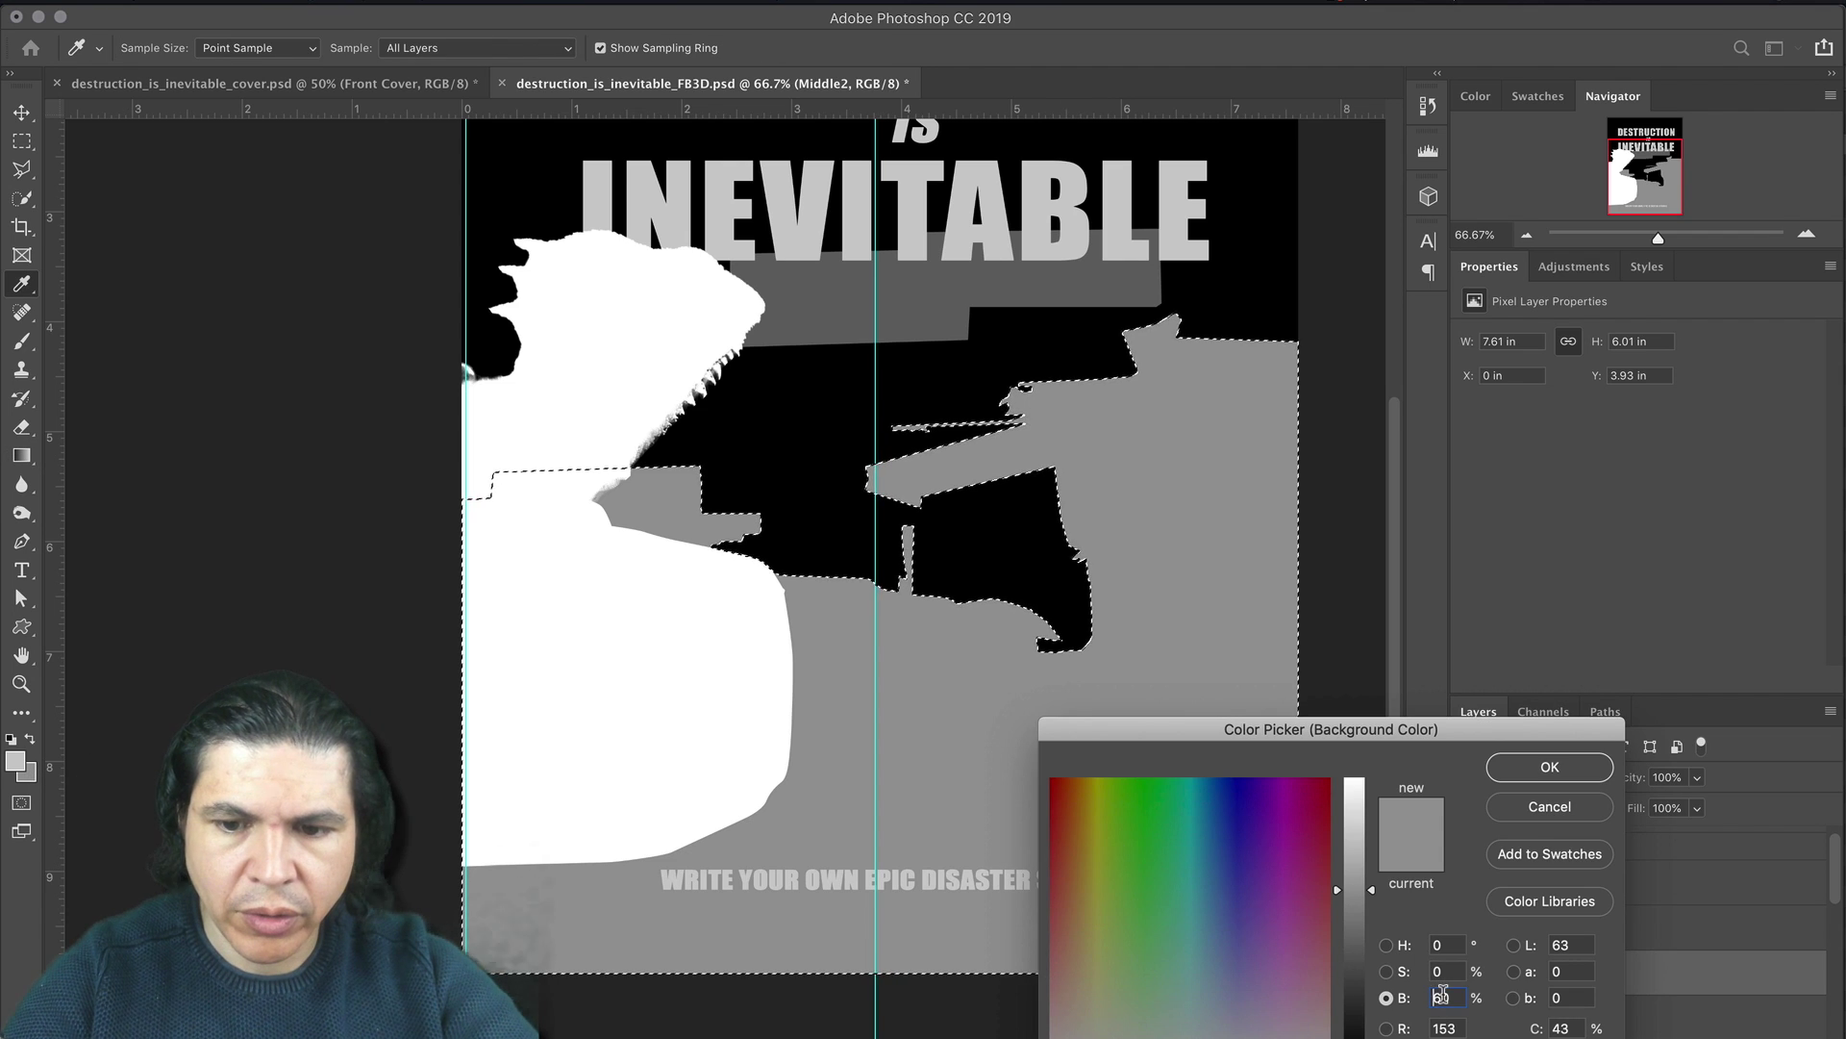
pyautogui.write('50')
pyautogui.press('Return')
pyautogui.moveTo(652, 917); pyautogui.dragTo(994, 625)
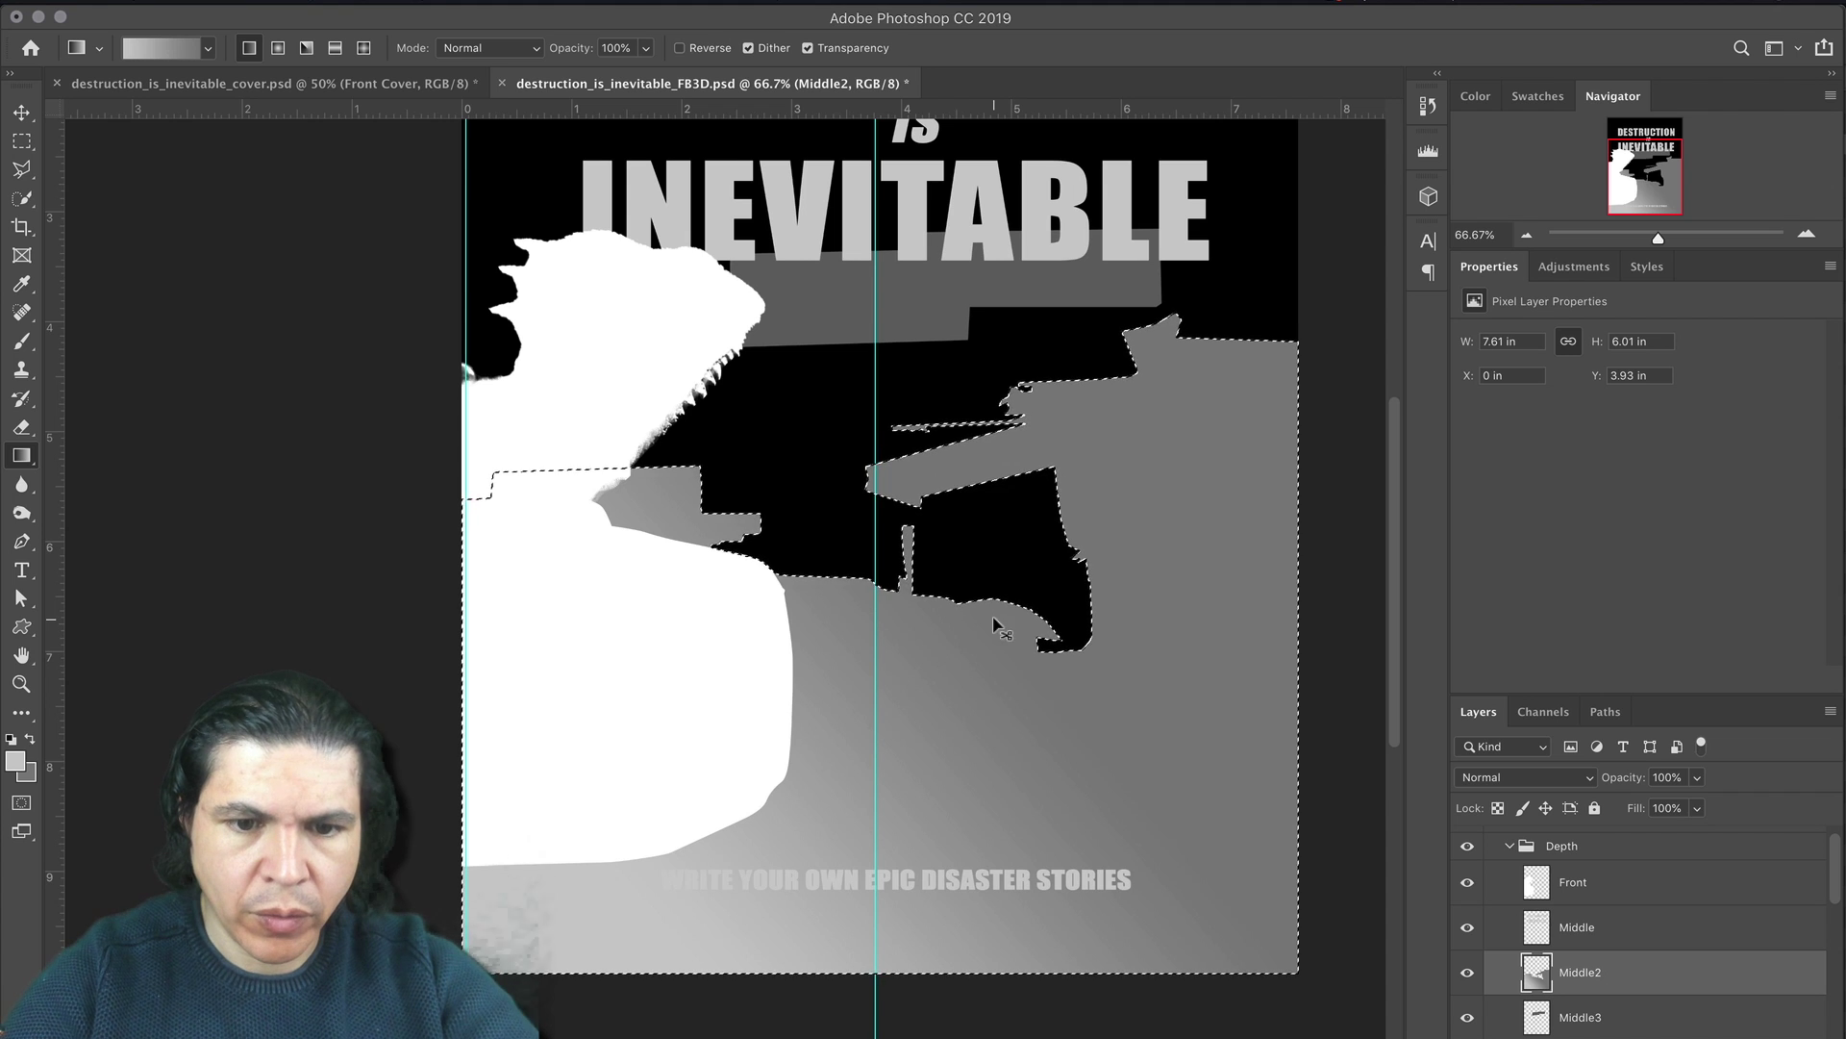
pyautogui.hotkey('ctrl', 'z')
pyautogui.moveTo(777, 937); pyautogui.dragTo(1026, 593)
pyautogui.hotkey('ctrl', 'd')
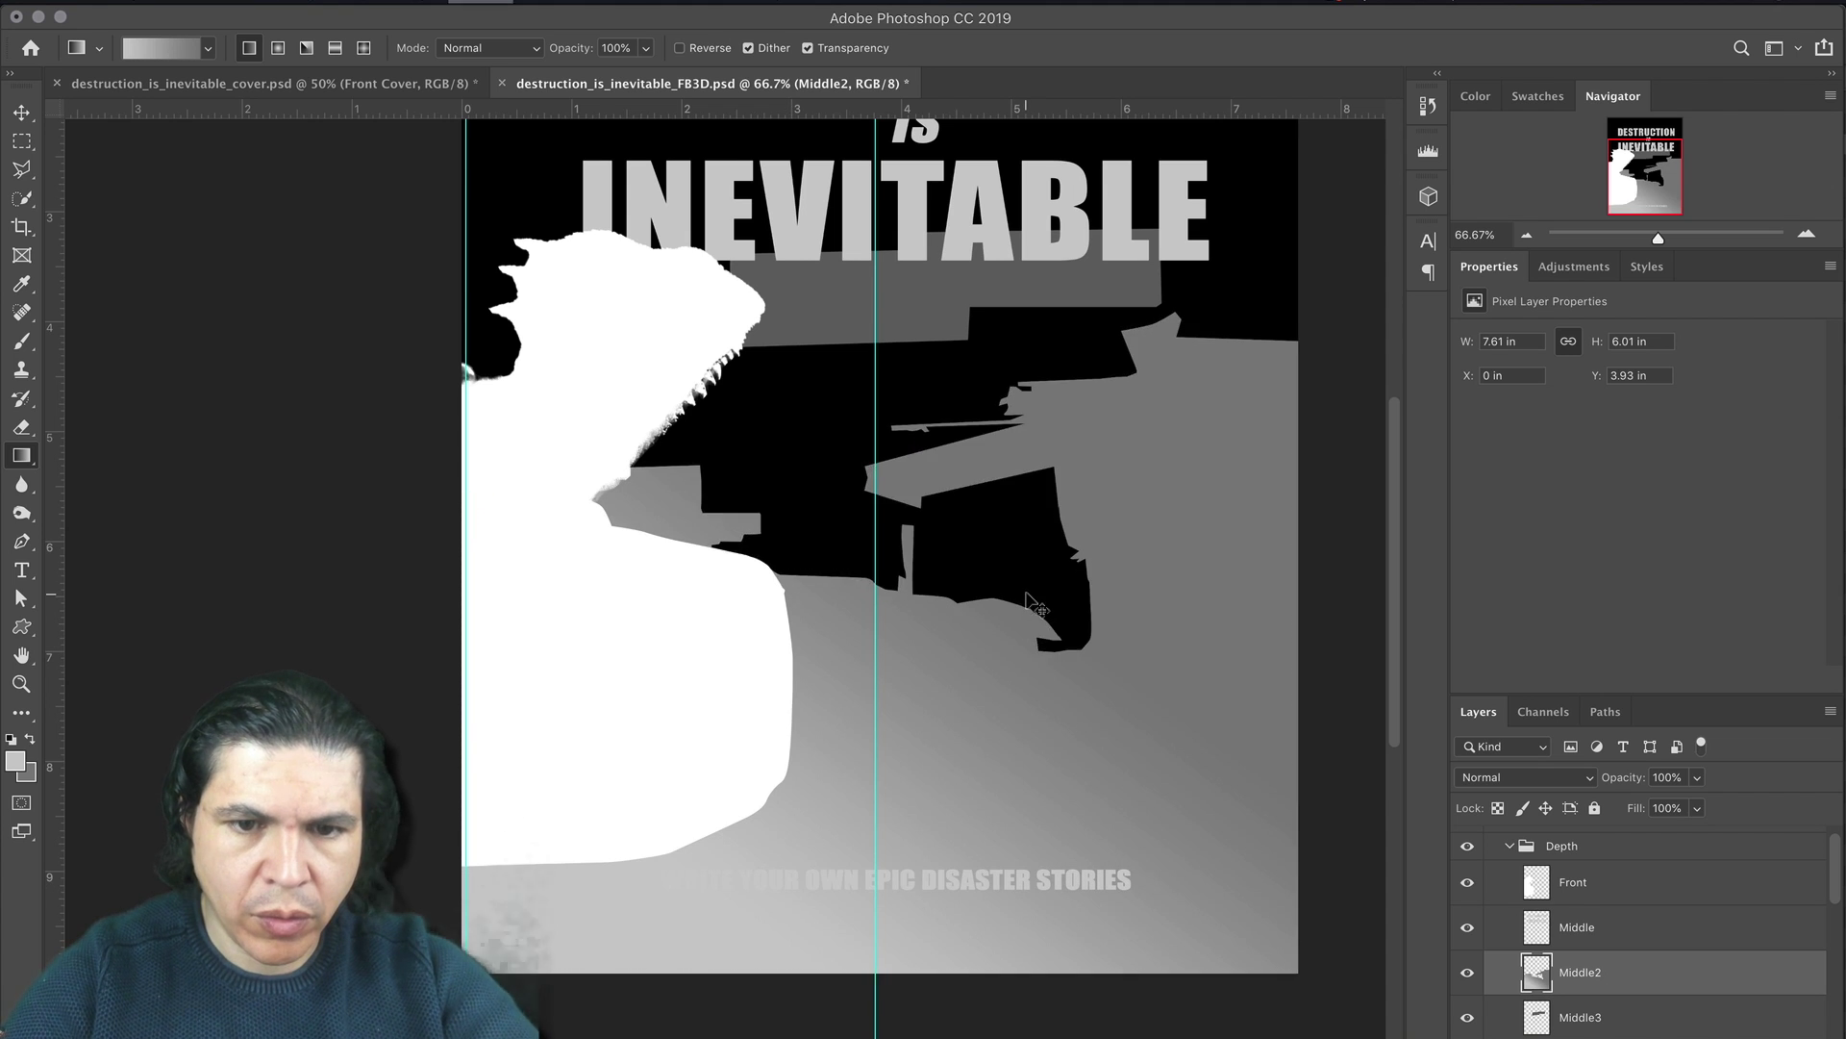
# Step: Load the Middle layer's text as a selection, fill it with grey at 90% brightness, and deselect
pyautogui.scroll(5, 1029, 606)
pyautogui.scroll(-2, 1031, 623)
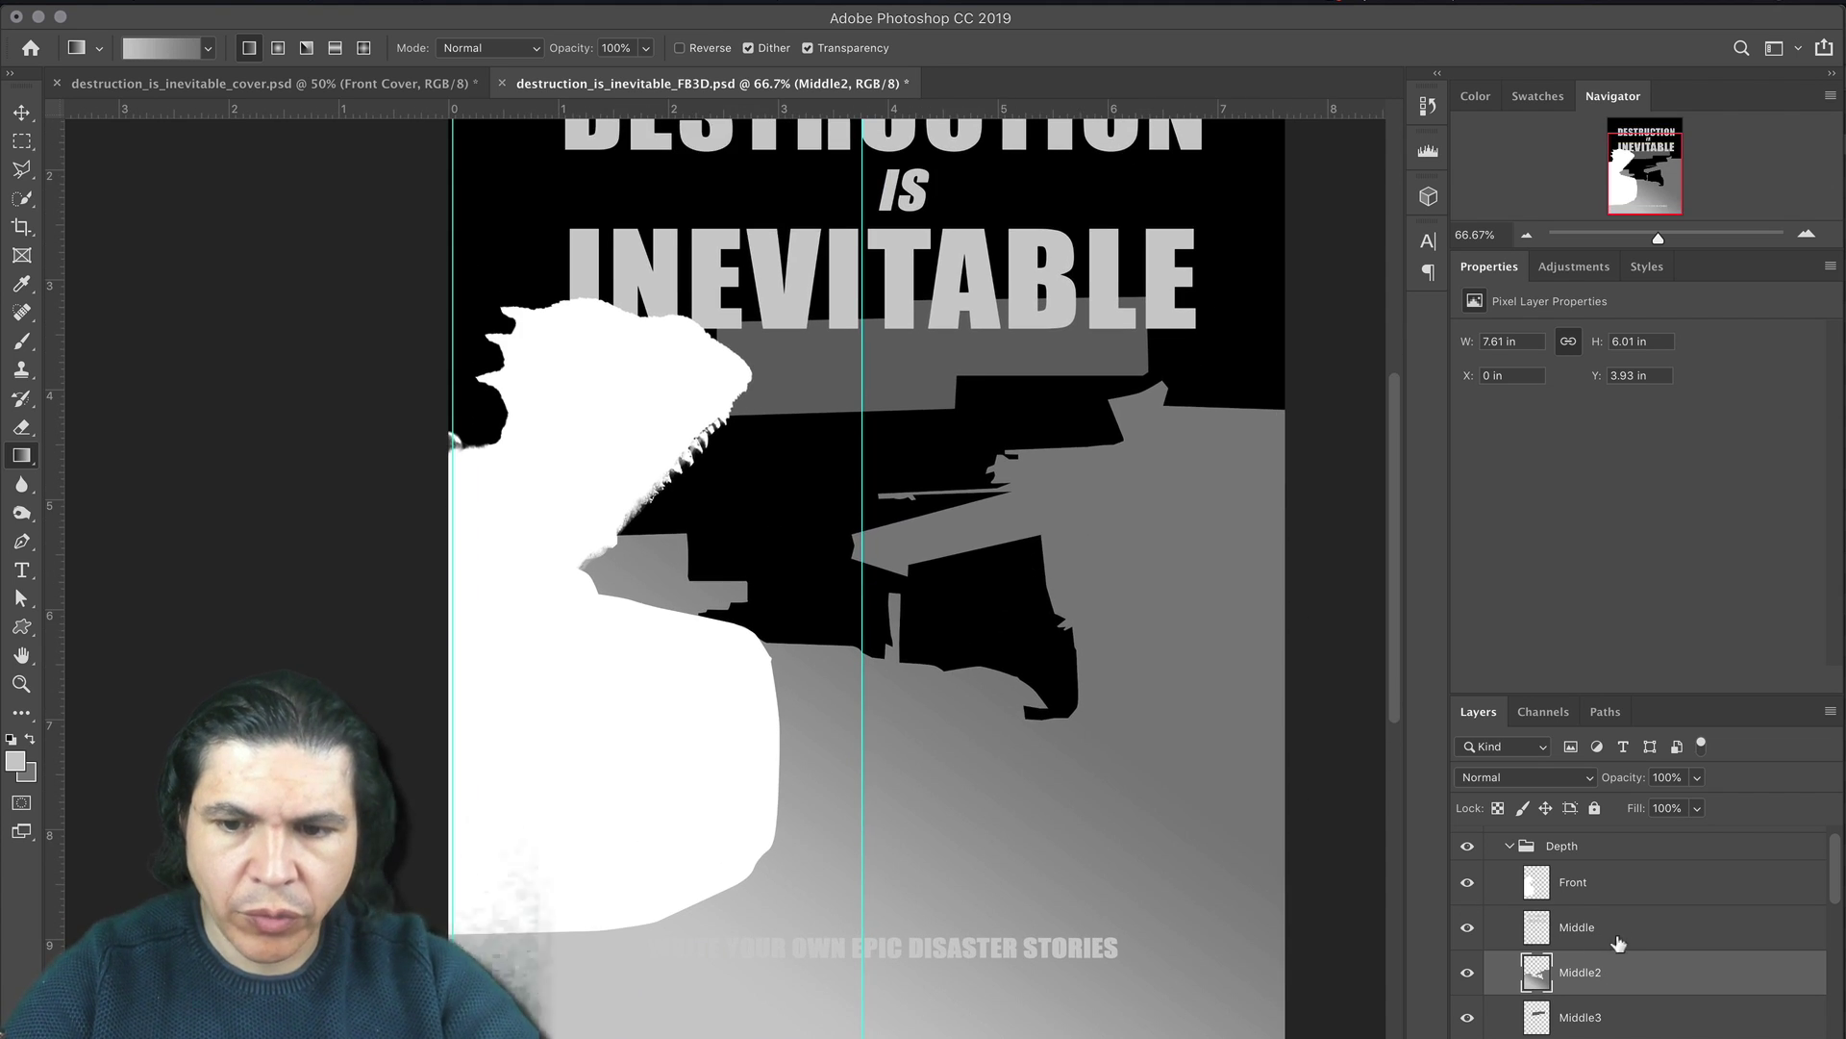
pyautogui.click(1539, 929)
pyautogui.keyDown('ctrl'); pyautogui.click(1540, 929); pyautogui.keyUp('ctrl')
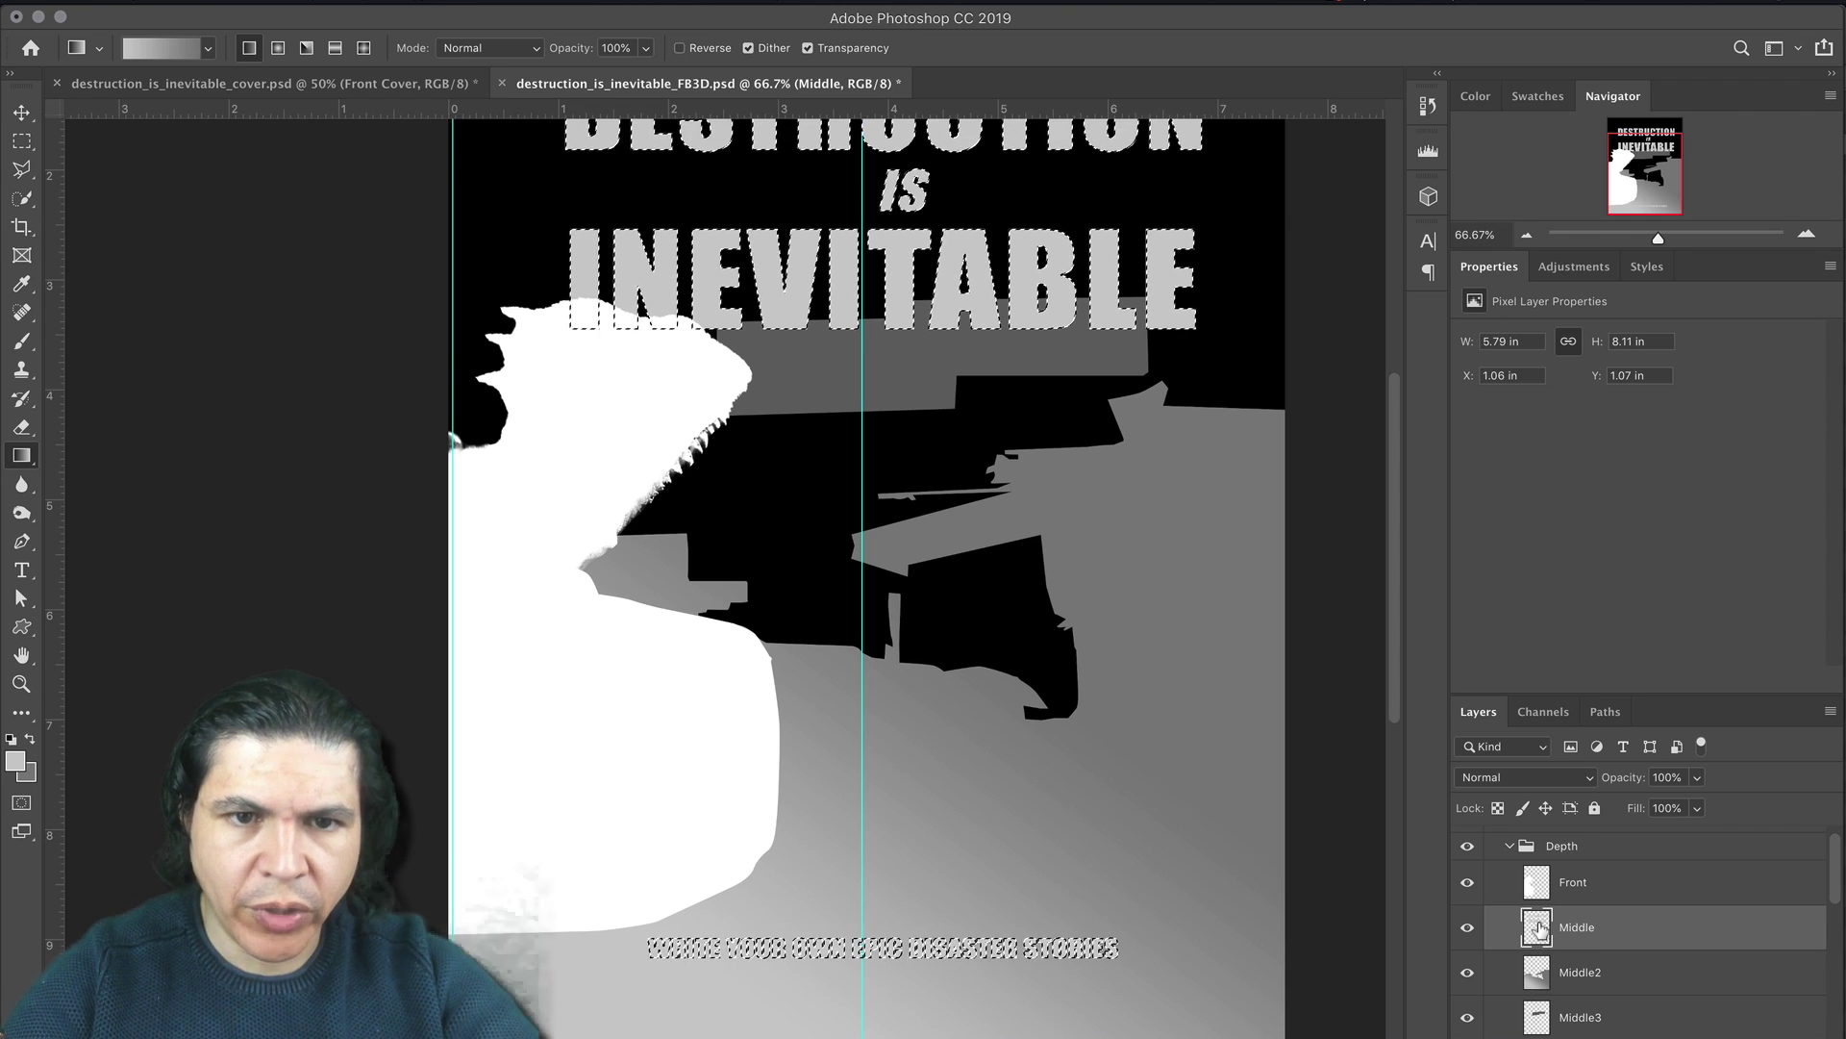
pyautogui.press('i')
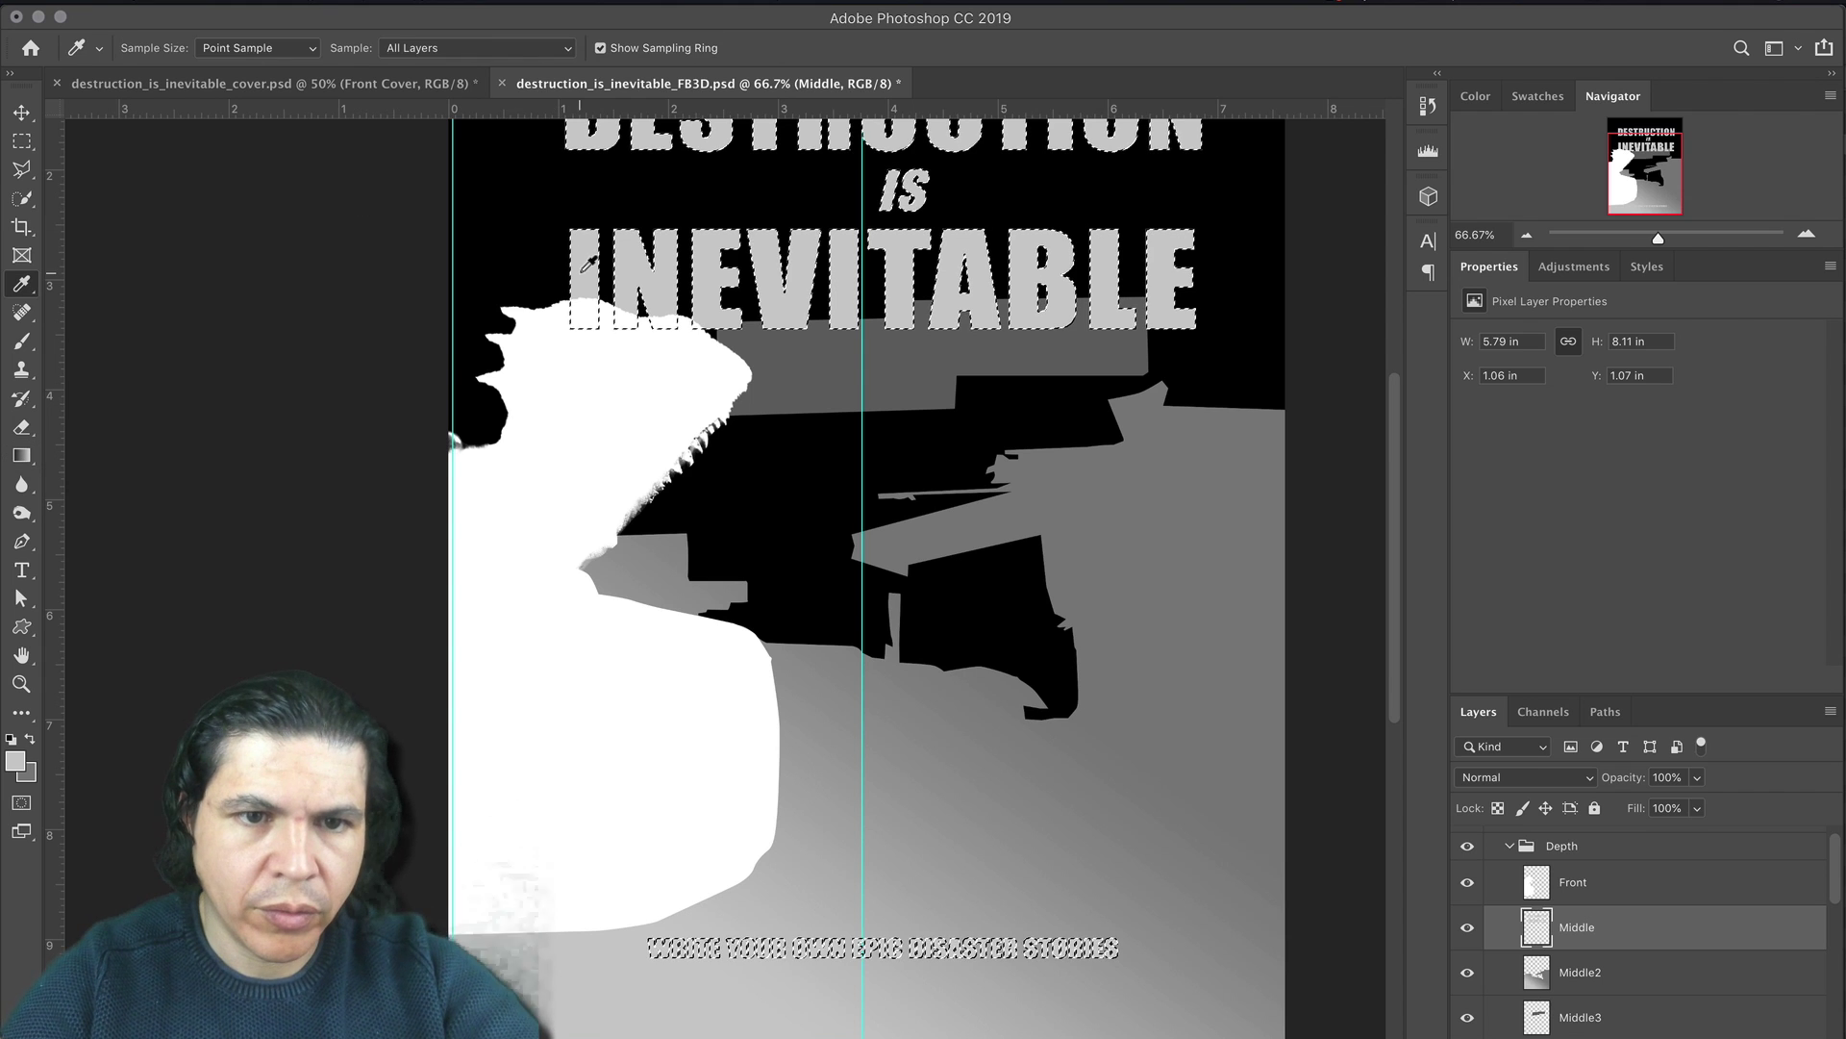
pyautogui.click(15, 761)
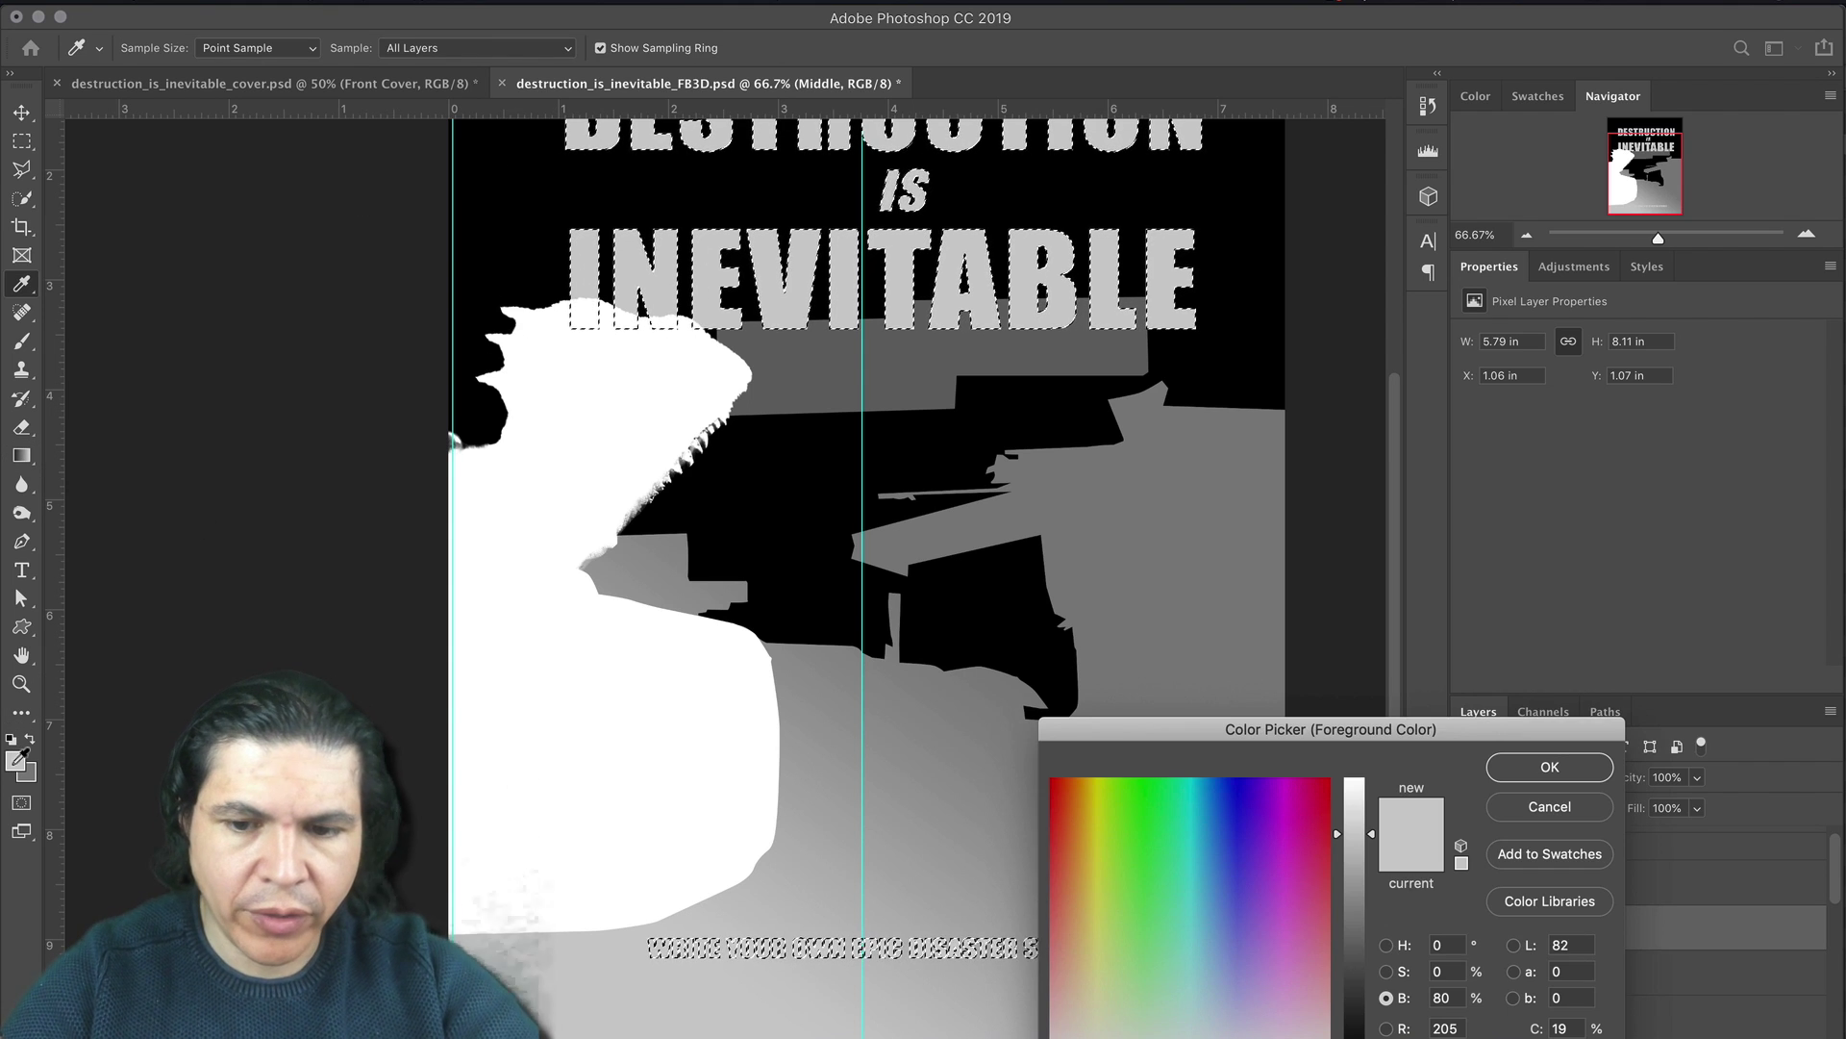
pyautogui.doubleClick(1441, 996)
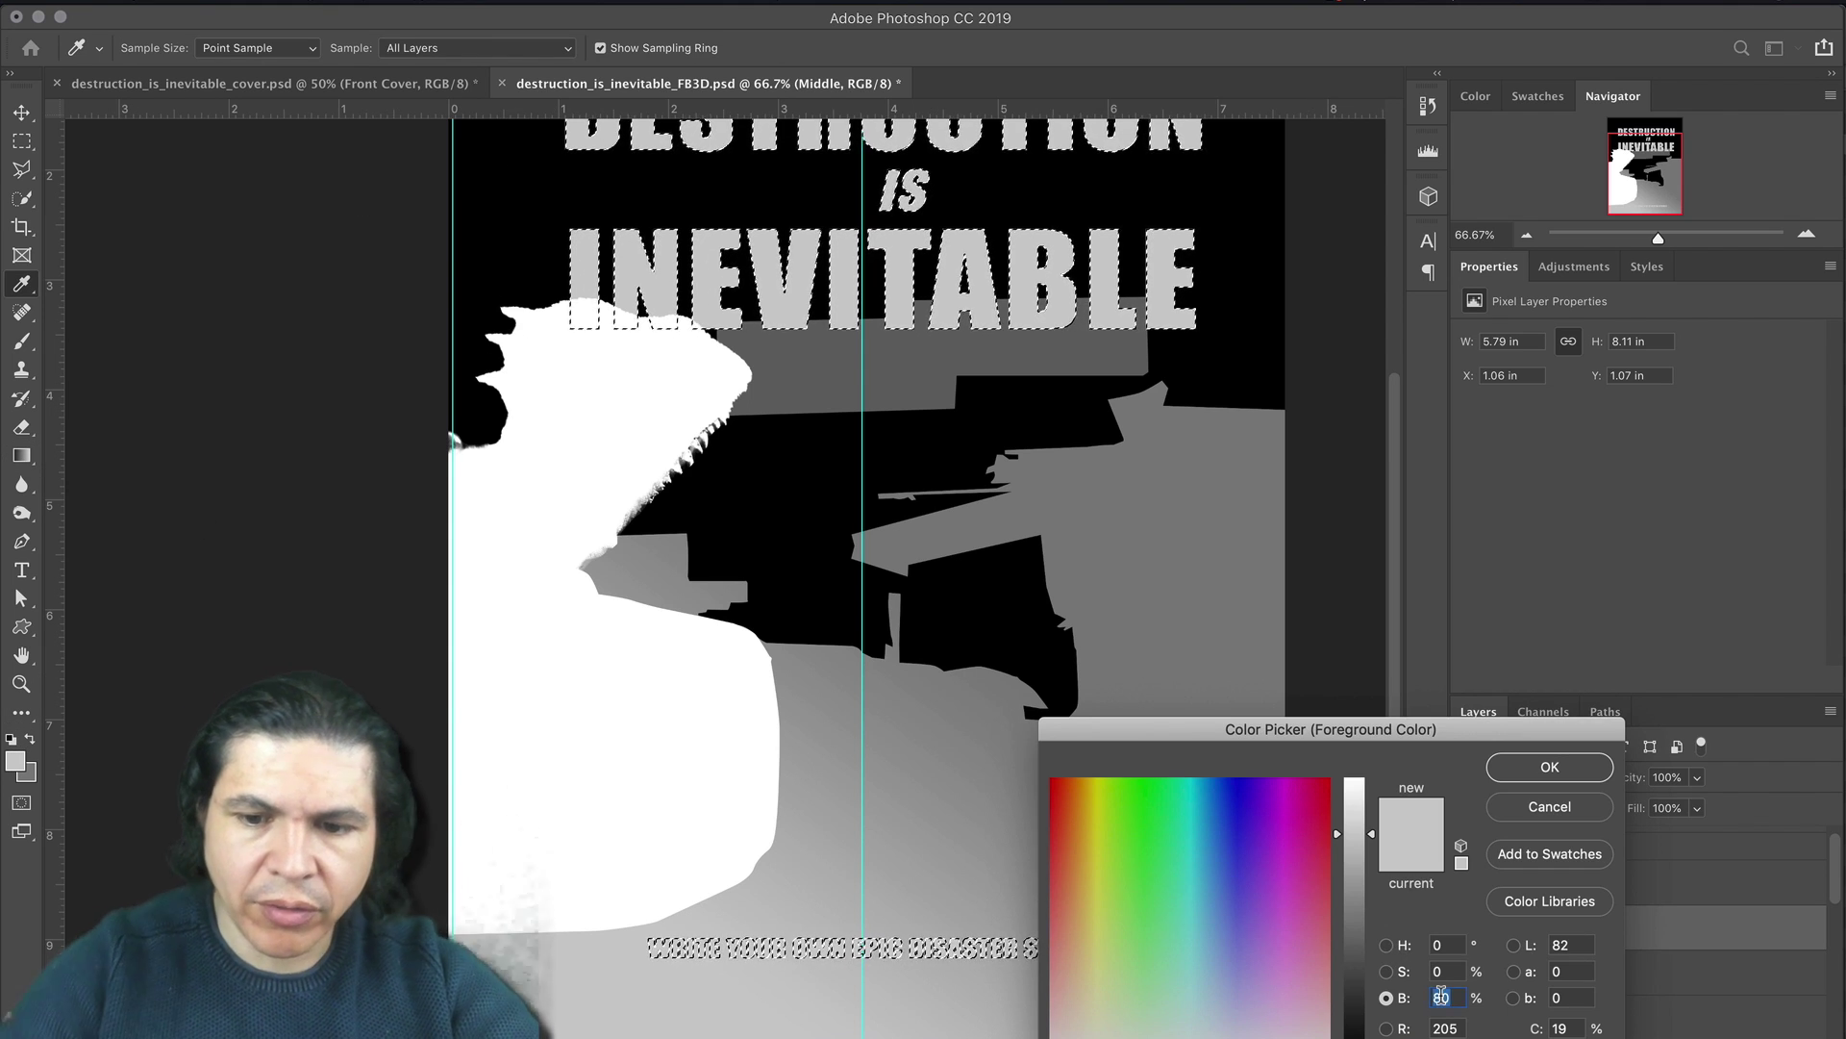
pyautogui.write('90')
pyautogui.press('Return')
pyautogui.hotkey('alt', 'BackSpace')
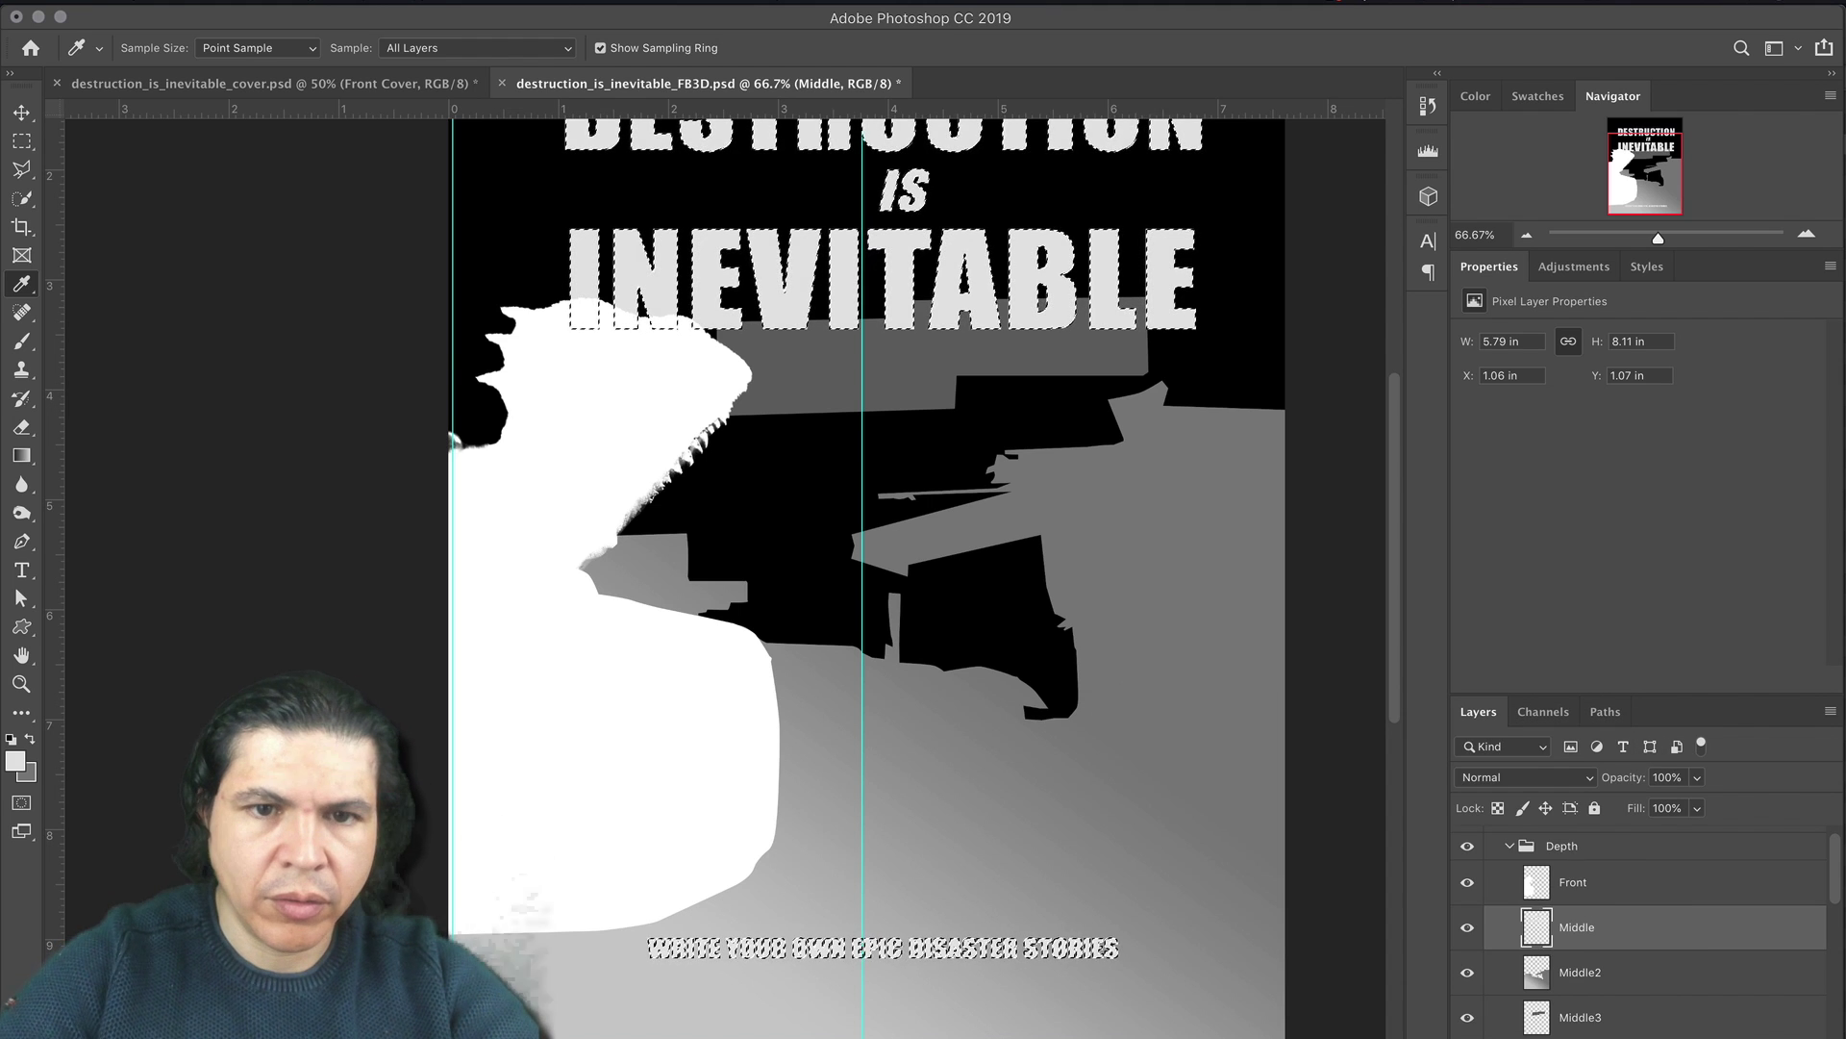
pyautogui.hotkey('ctrl', 'd')
pyautogui.scroll(3, 1060, 700)
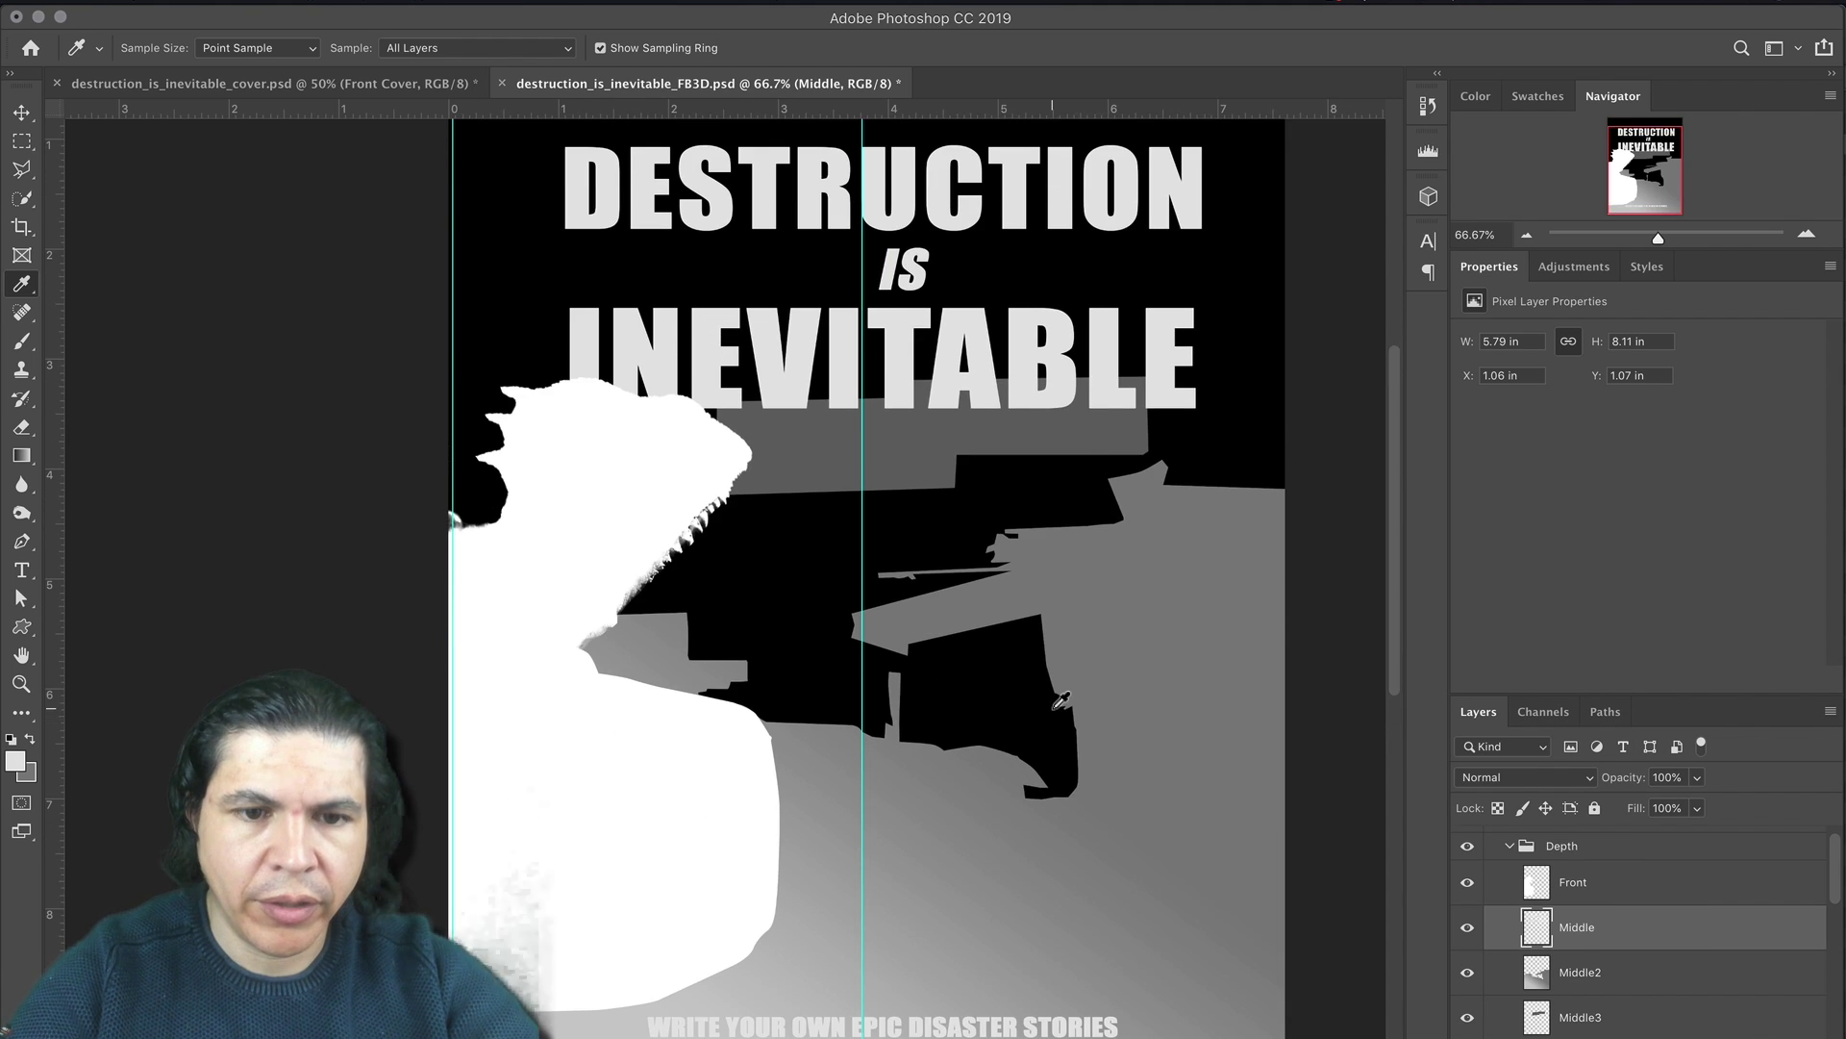
pyautogui.scroll(-2, 1189, 810)
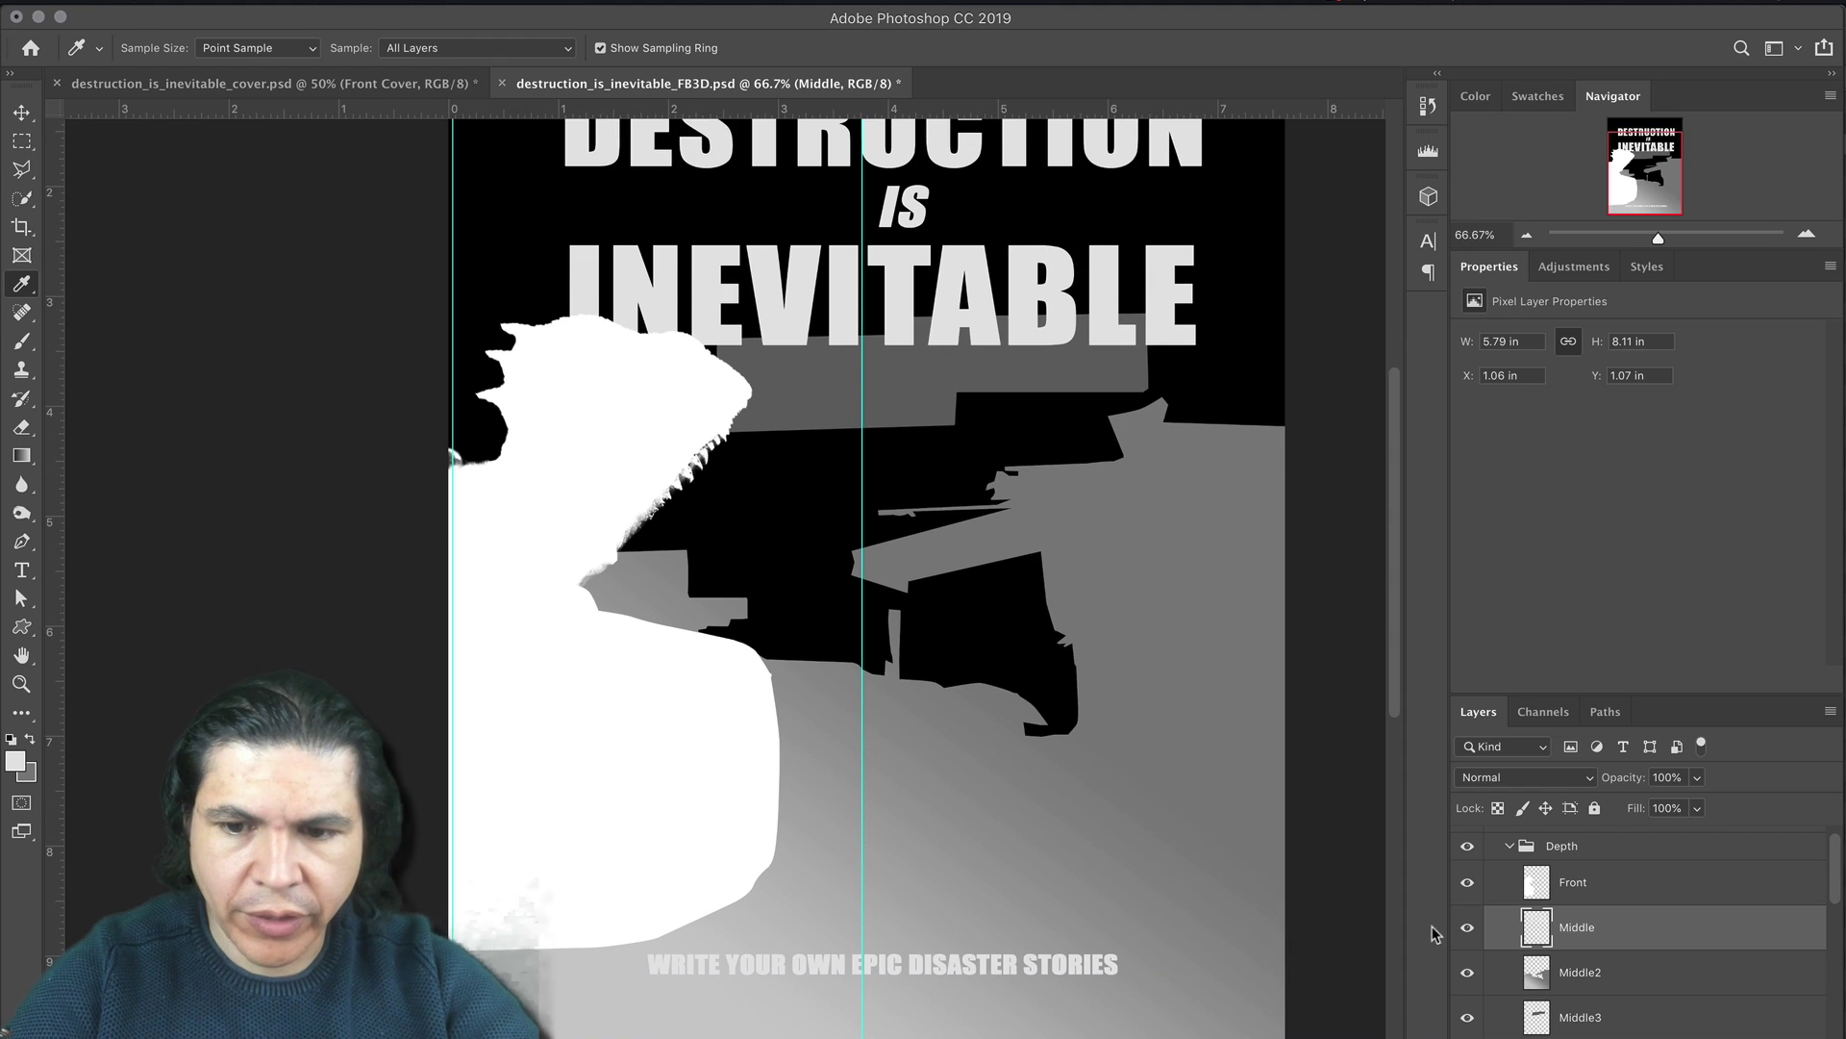
# Step: Move the man layer directly above Middle2 and fill its silhouette with the street grey sampled at his feet, then deselect
pyautogui.scroll(-2, 1496, 937)
pyautogui.moveTo(1518, 1009); pyautogui.dragTo(1561, 885)
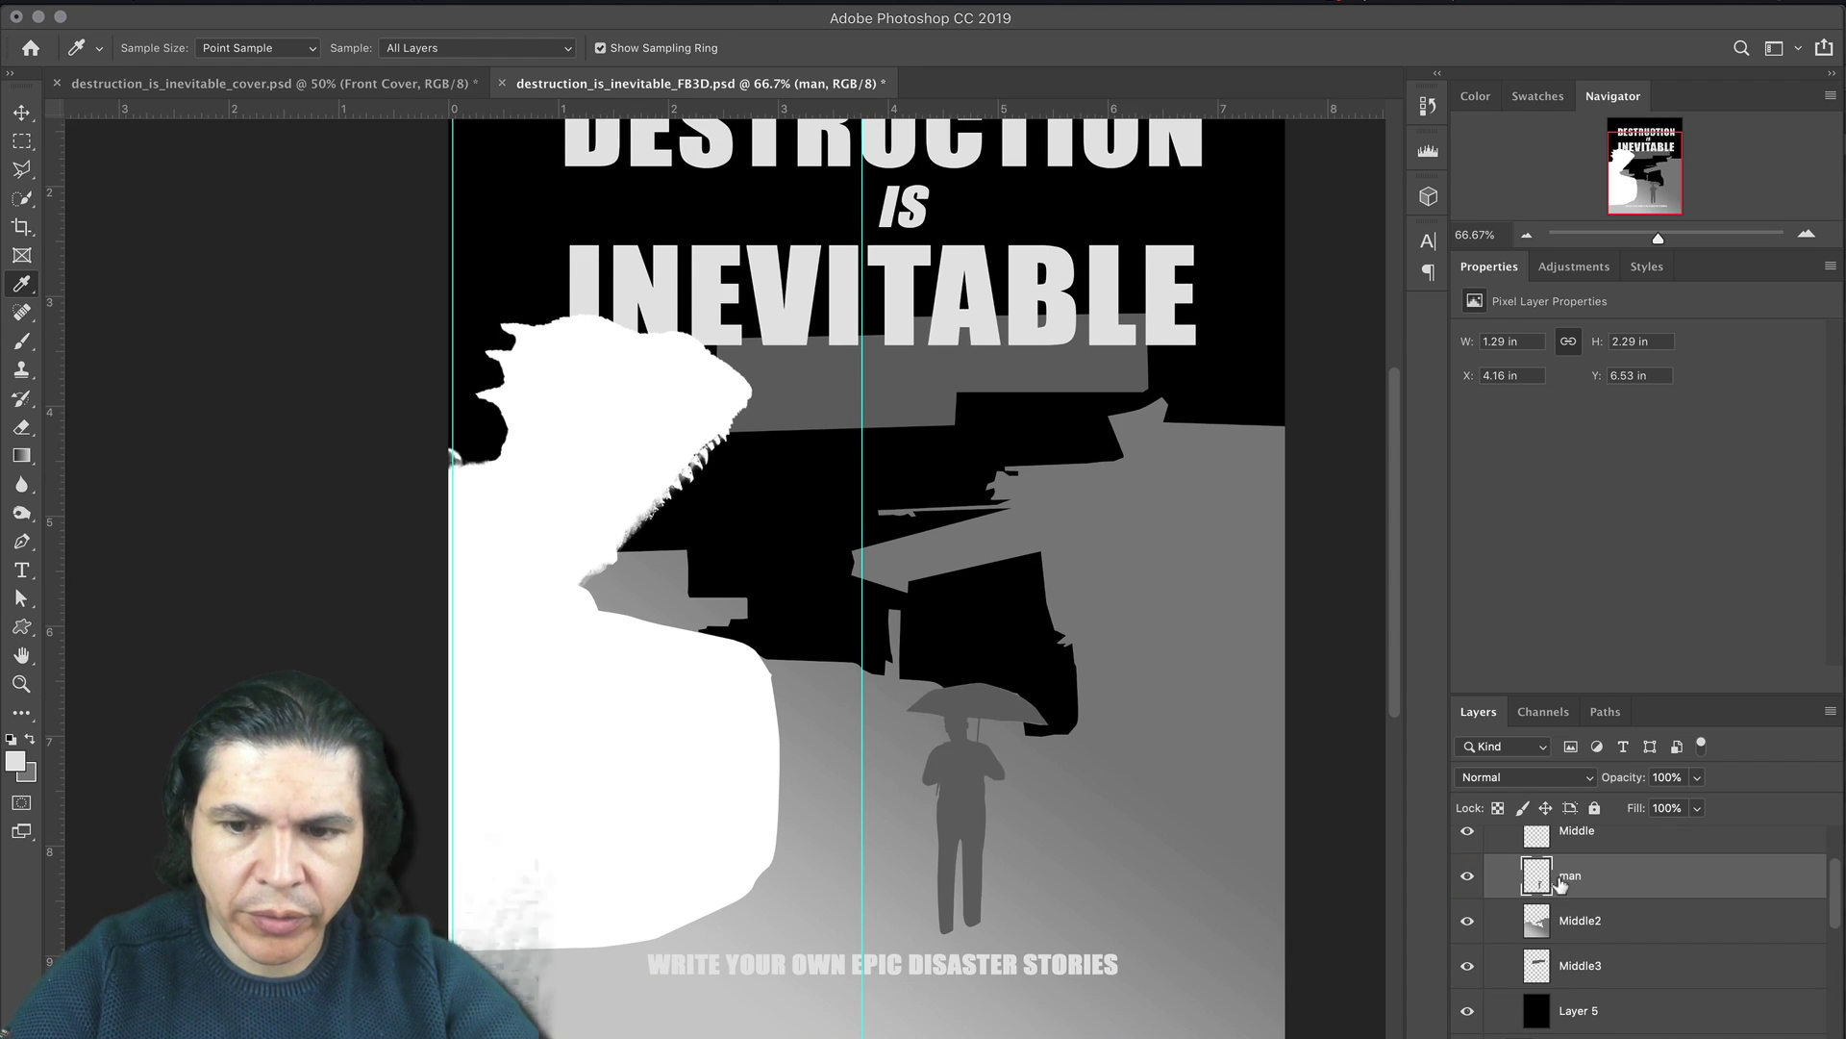
pyautogui.press('z')
pyautogui.click(957, 929)
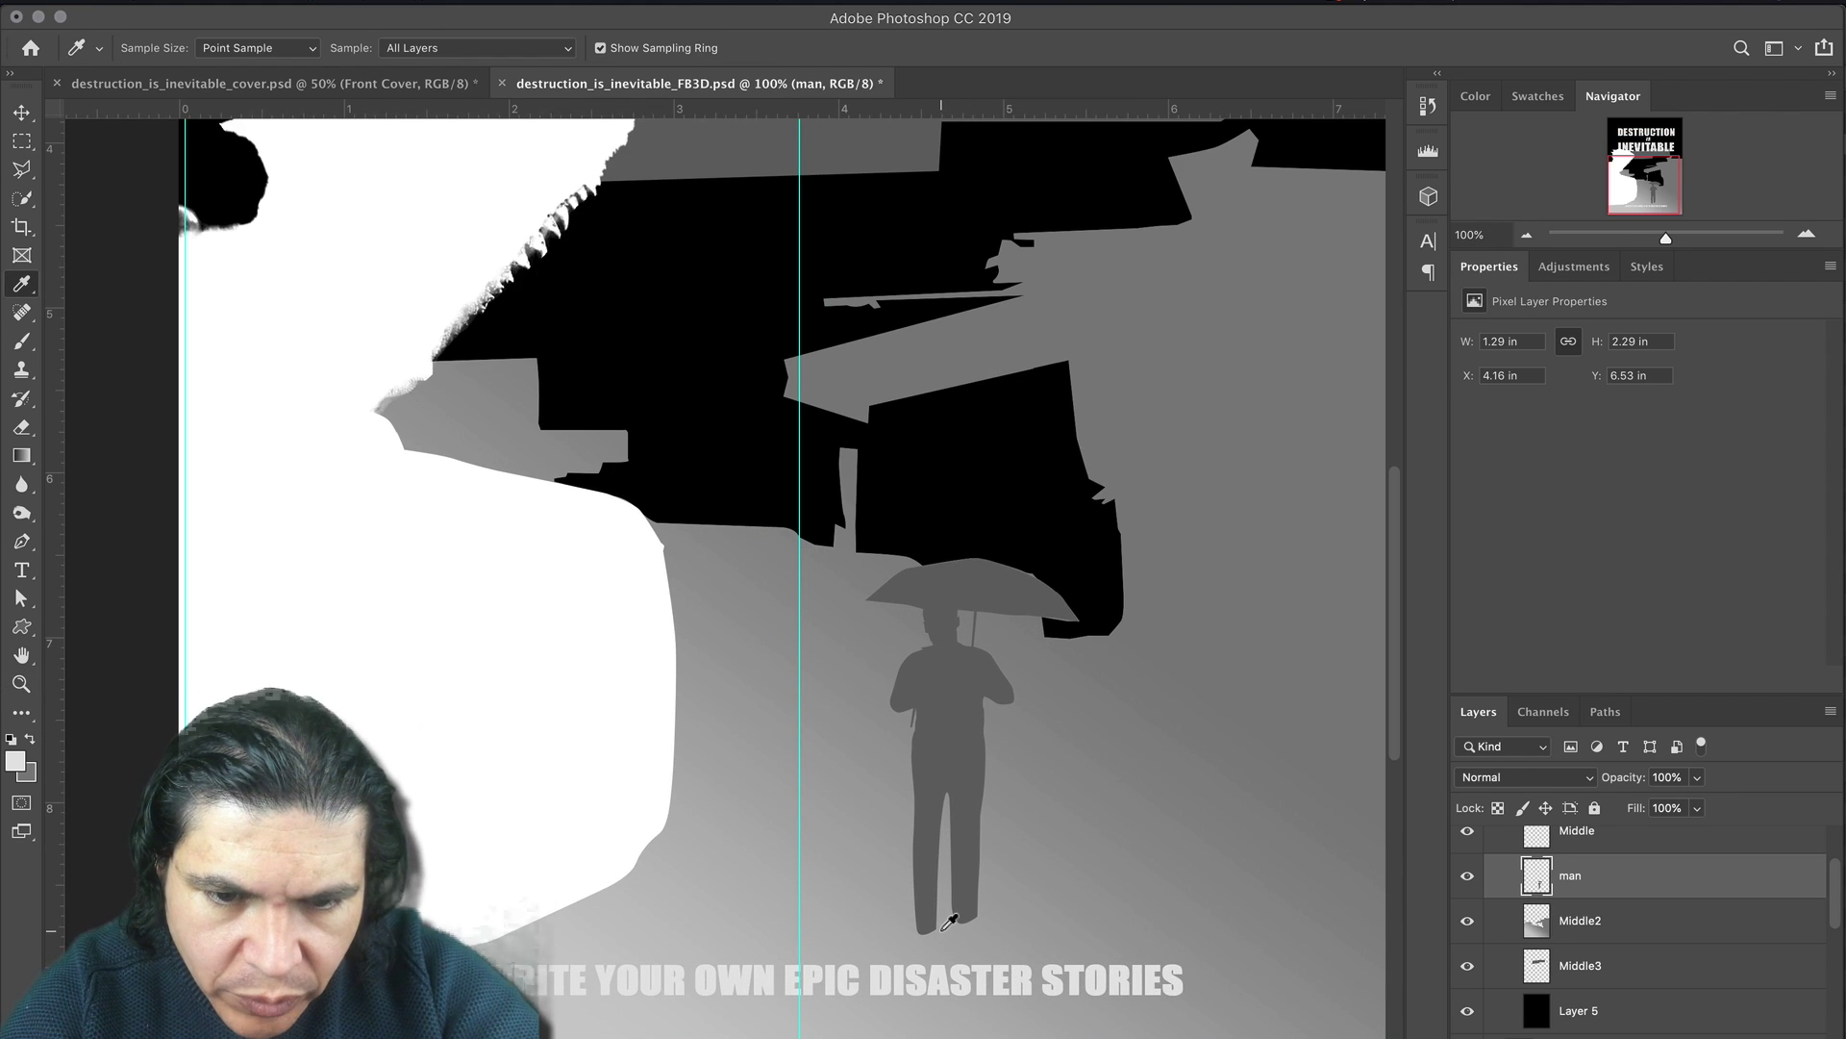
pyautogui.keyDown('super'); pyautogui.click(1539, 881); pyautogui.keyUp('super')
pyautogui.press('super+d')
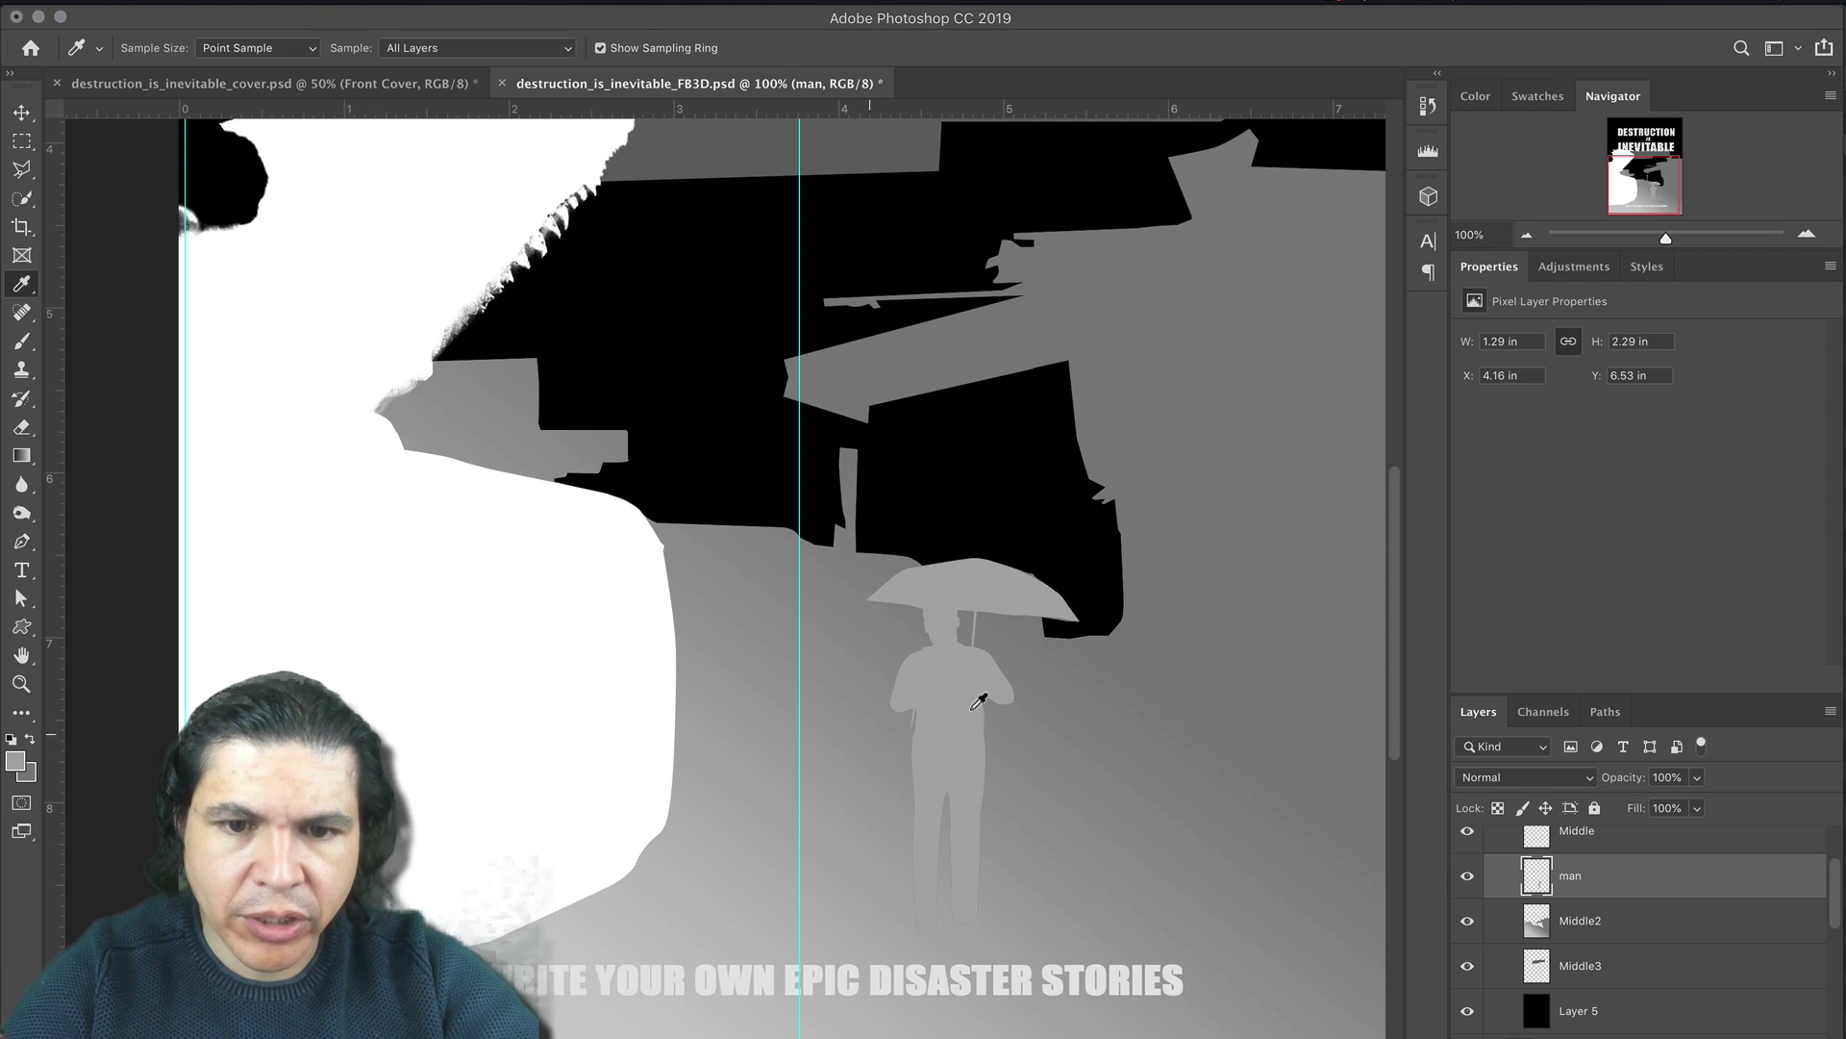
# Step: Examine the whole depth map at 50% zoom, checking how the man's grey blends with the street
pyautogui.press('v')
pyautogui.press('z')
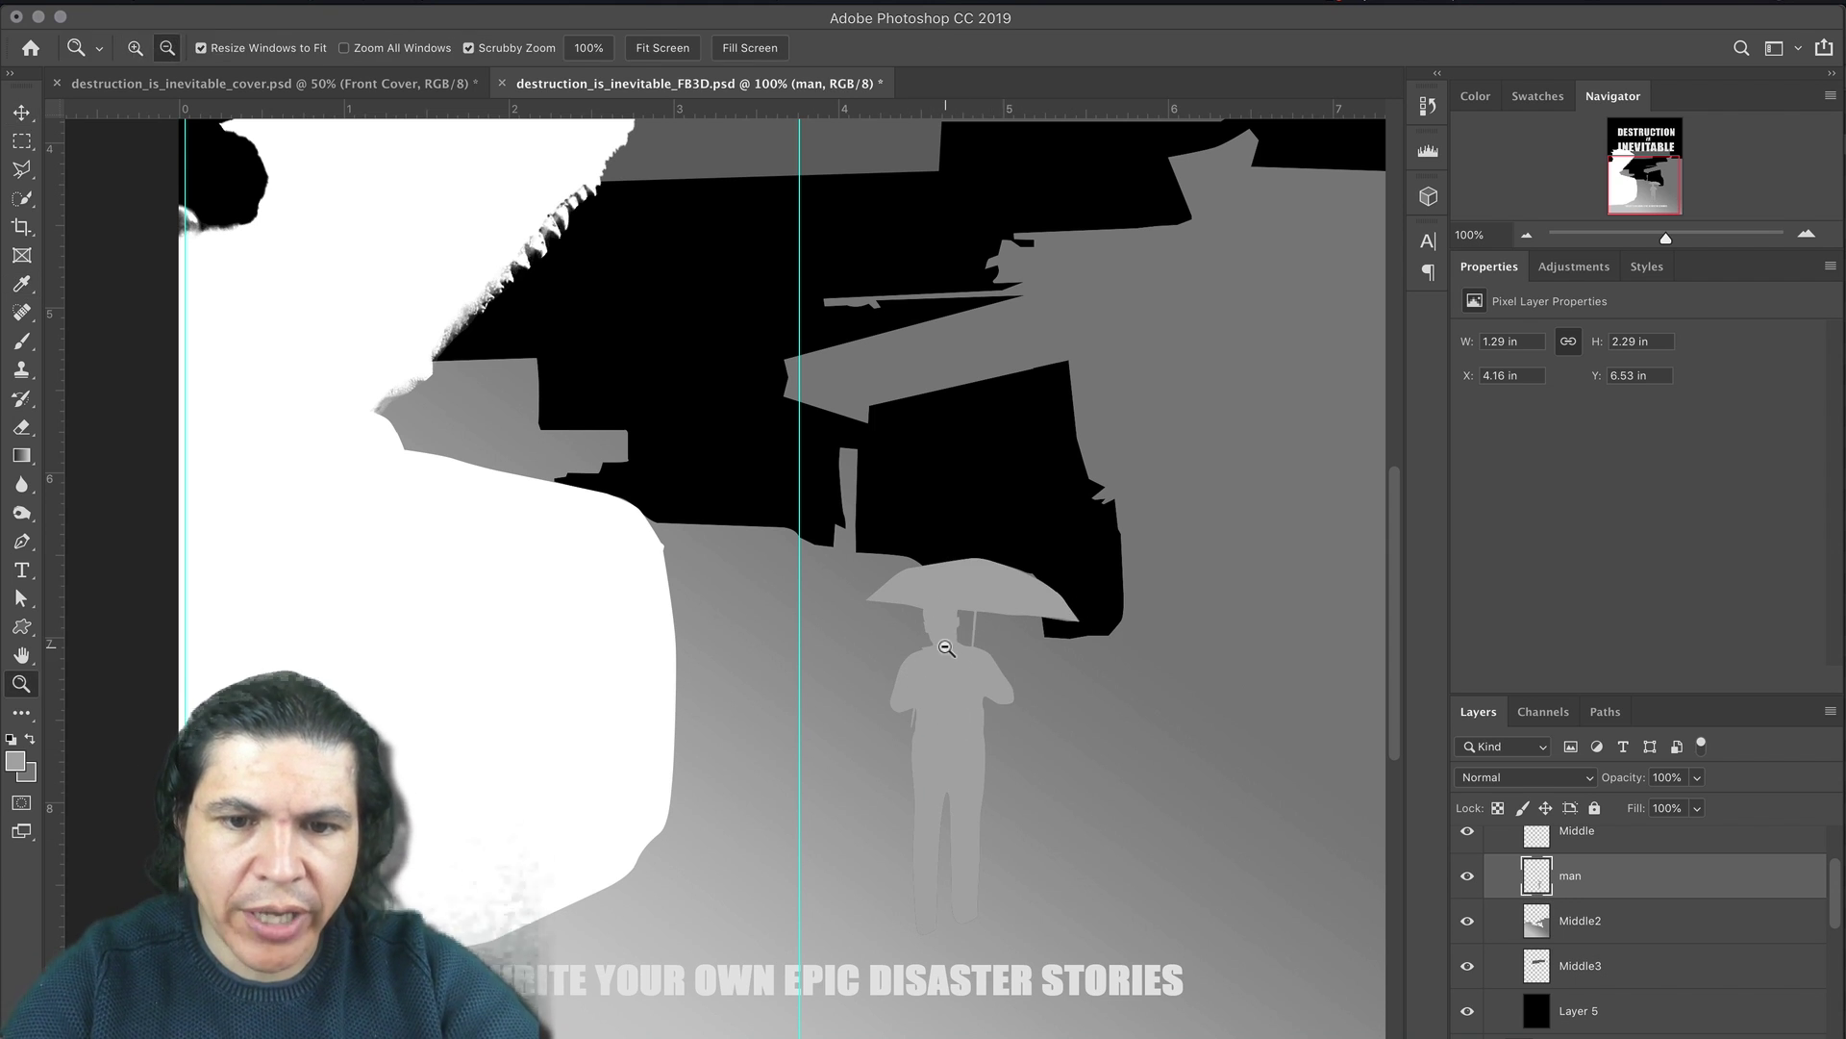
pyautogui.keyDown('alt'); pyautogui.click(950, 644); pyautogui.keyUp('alt')
pyautogui.hscroll(-3, 946, 649)
pyautogui.scroll(2, 946, 649)
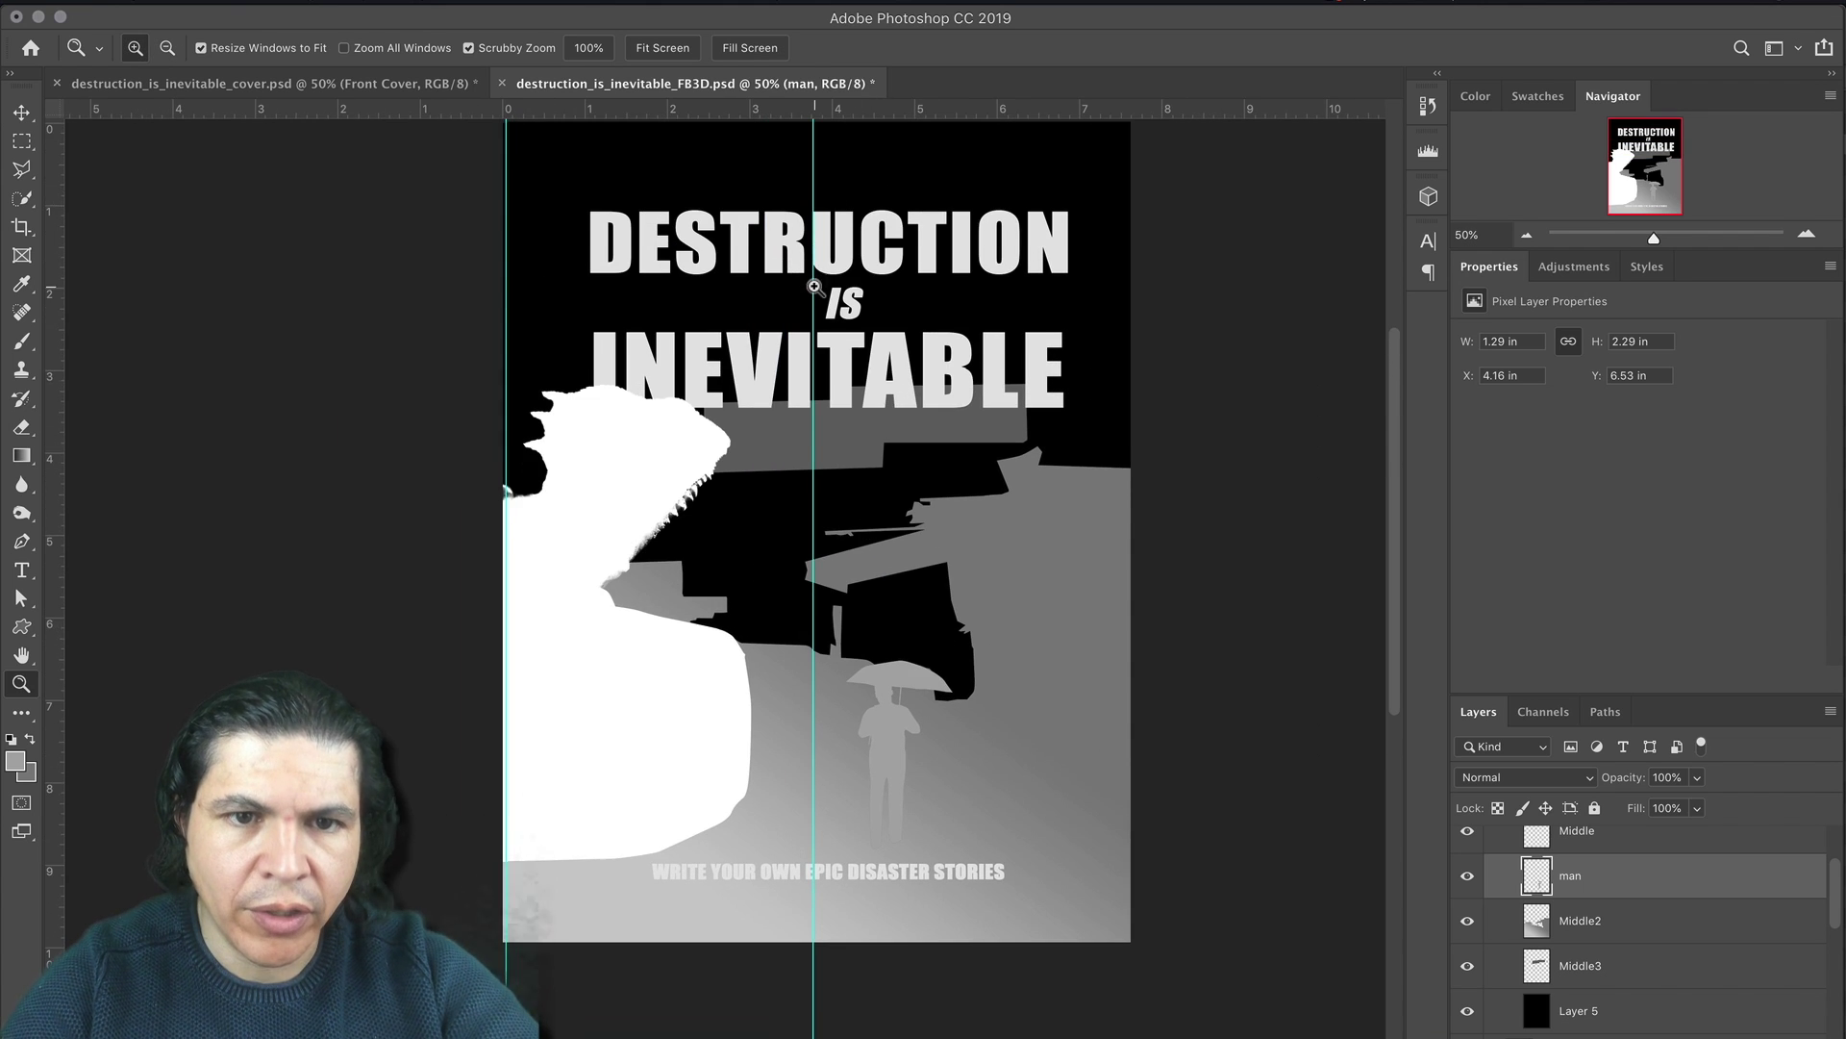
pyautogui.scroll(3, 814, 287)
pyautogui.scroll(-2, 814, 286)
pyautogui.scroll(-2, 815, 286)
pyautogui.scroll(3, 815, 286)
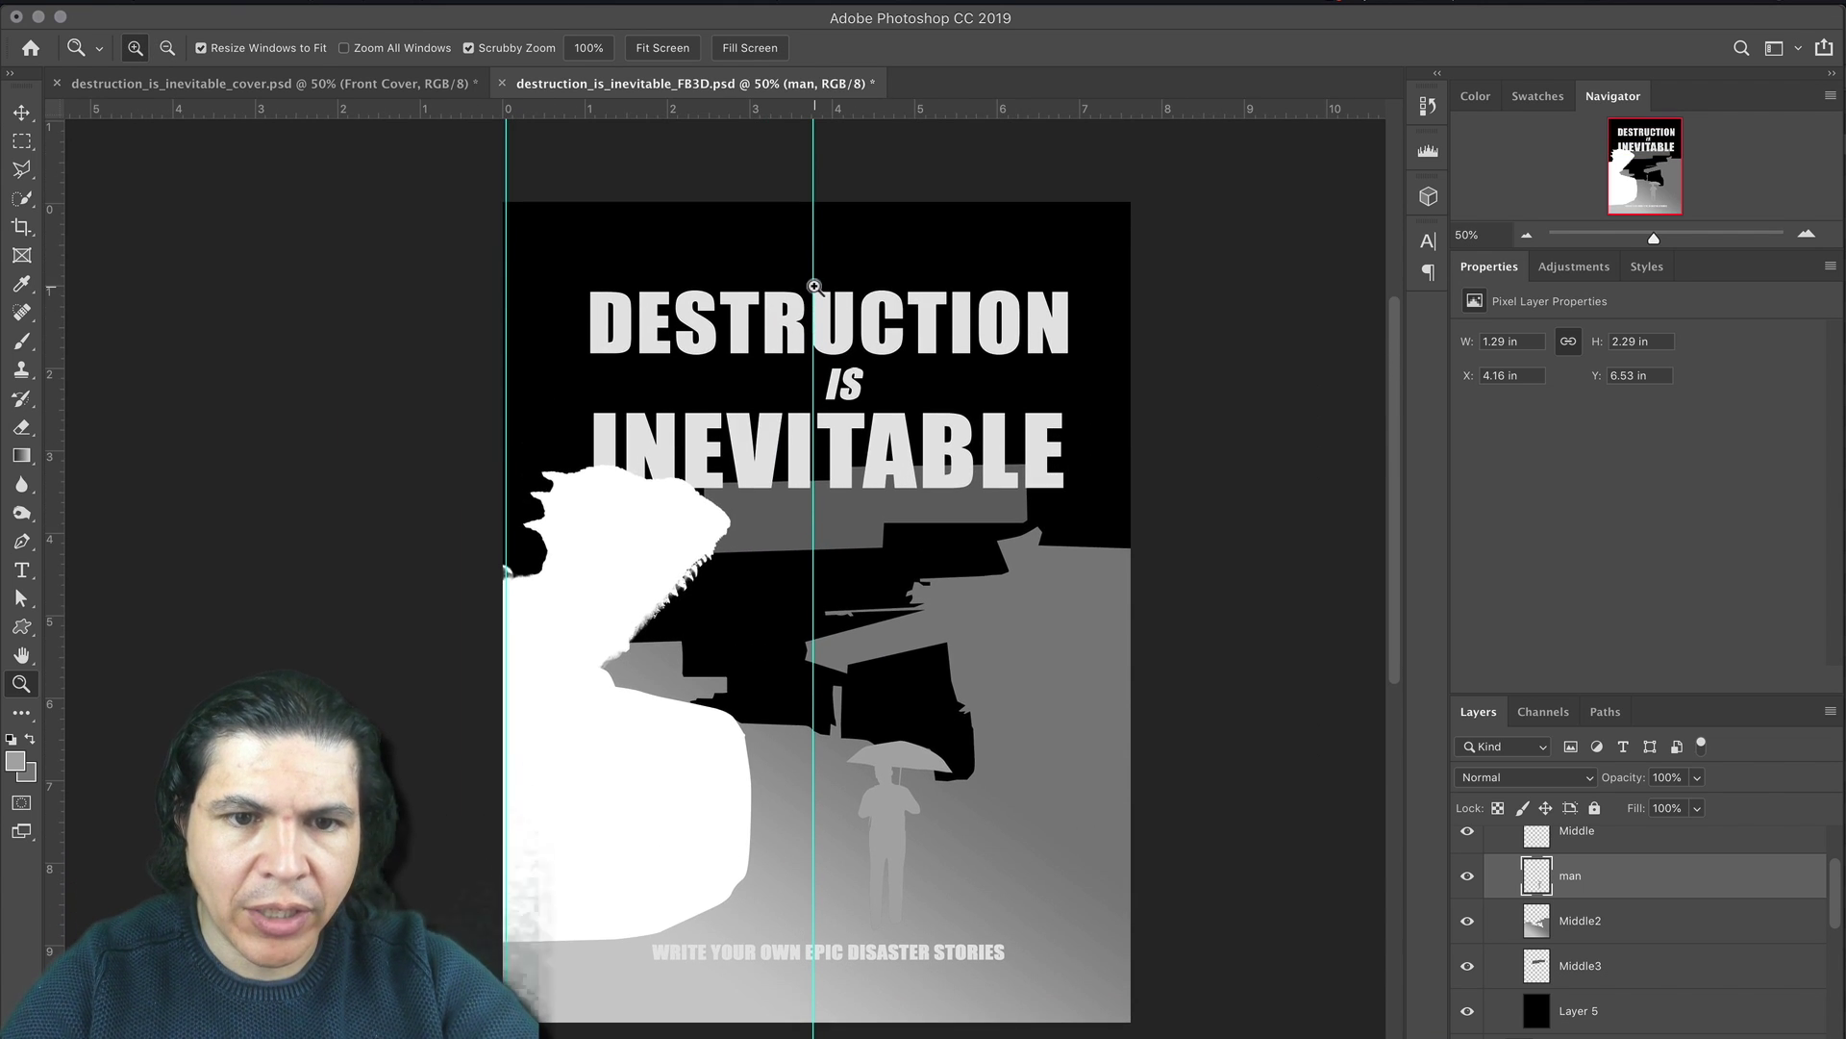
# Step: Collapse the Depth group and hide it so only the full-colour cover shows
pyautogui.press('v')
pyautogui.click(1577, 832)
pyautogui.scroll(3, 1561, 950)
pyautogui.click(1509, 869)
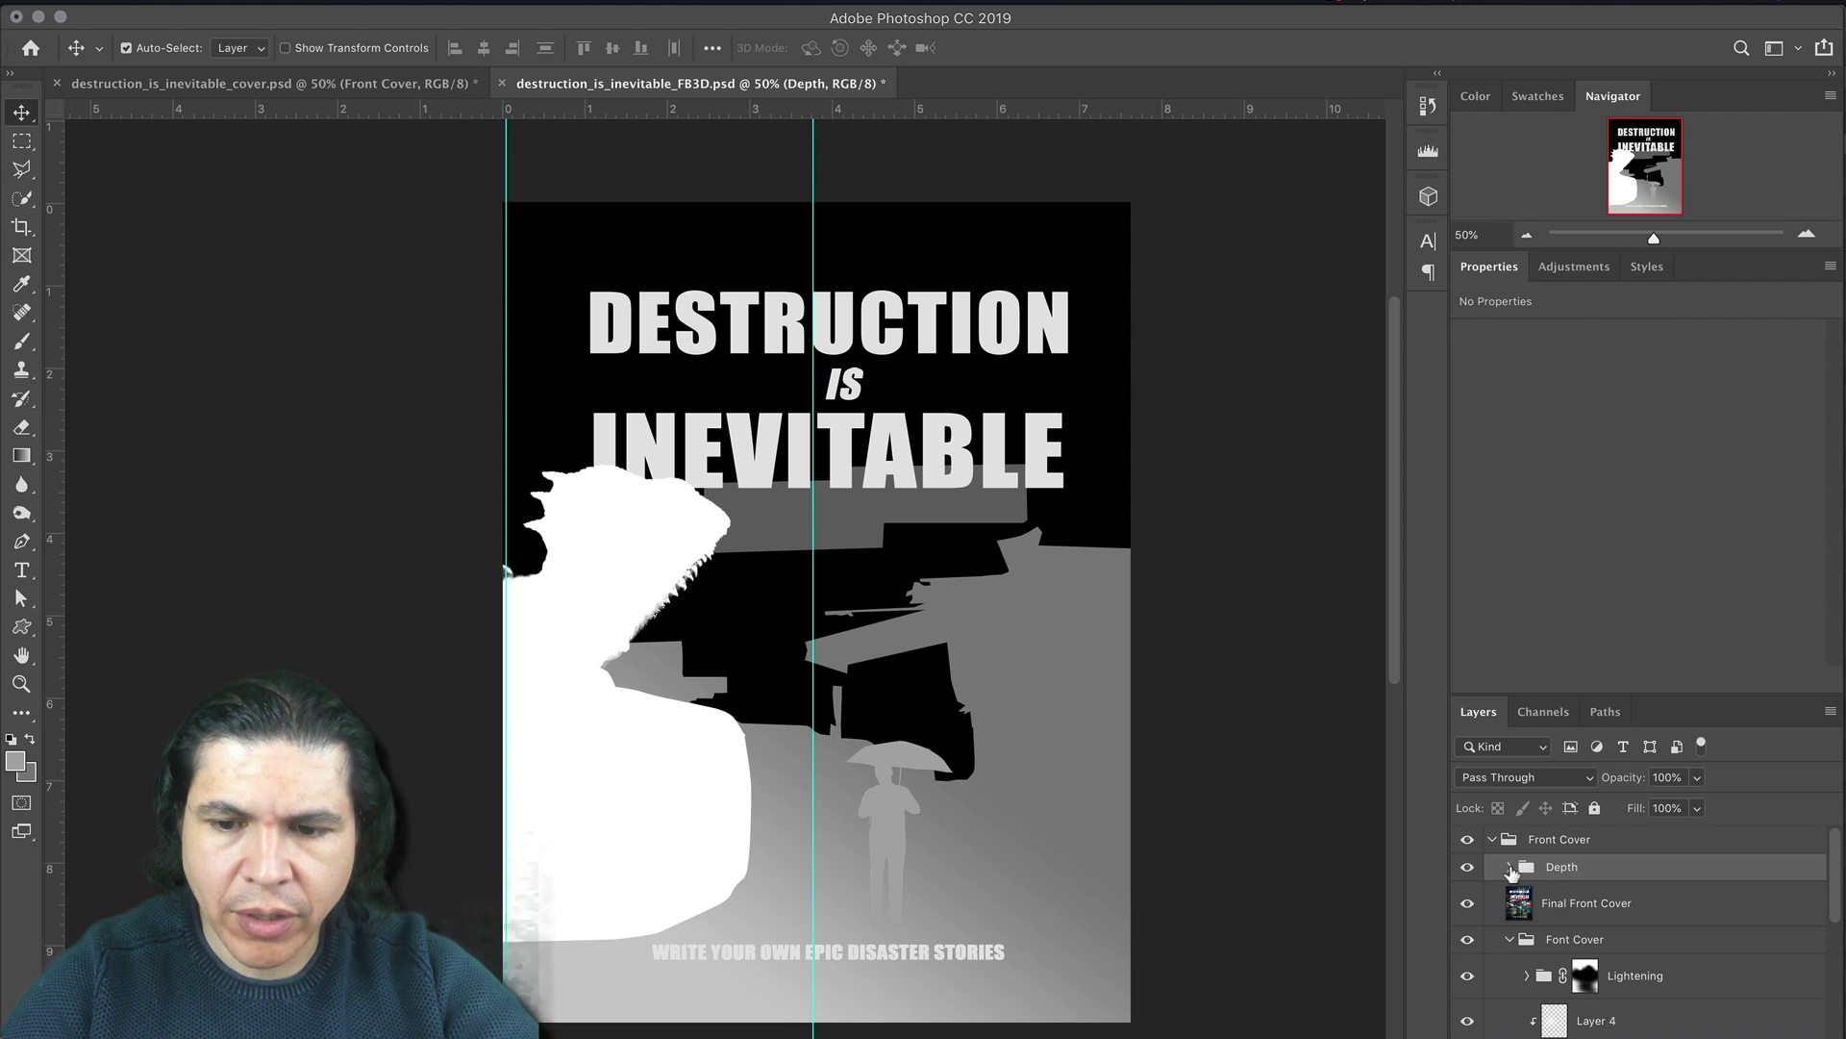
pyautogui.click(1468, 868)
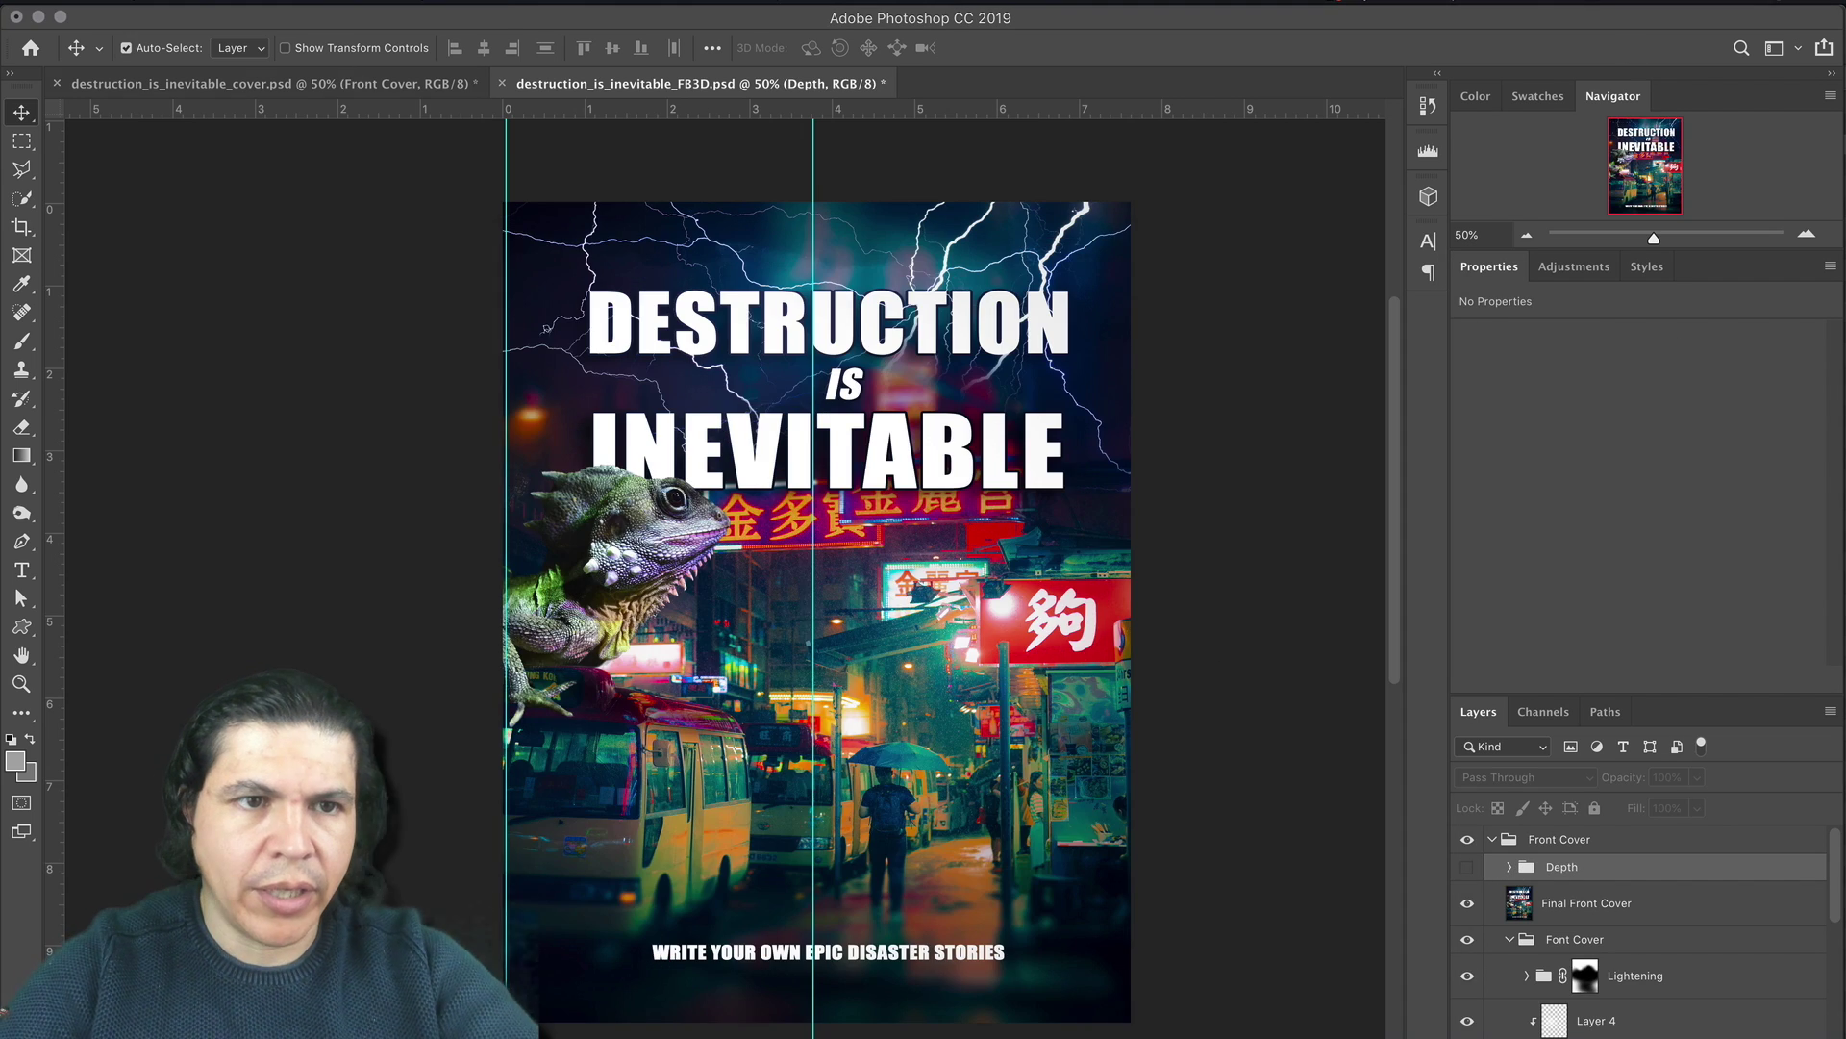
# Step: Save the colour cover as a PNG named bookcover on the Desktop, using the large file size option
pyautogui.click(197, 2)
pyautogui.click(252, 219)
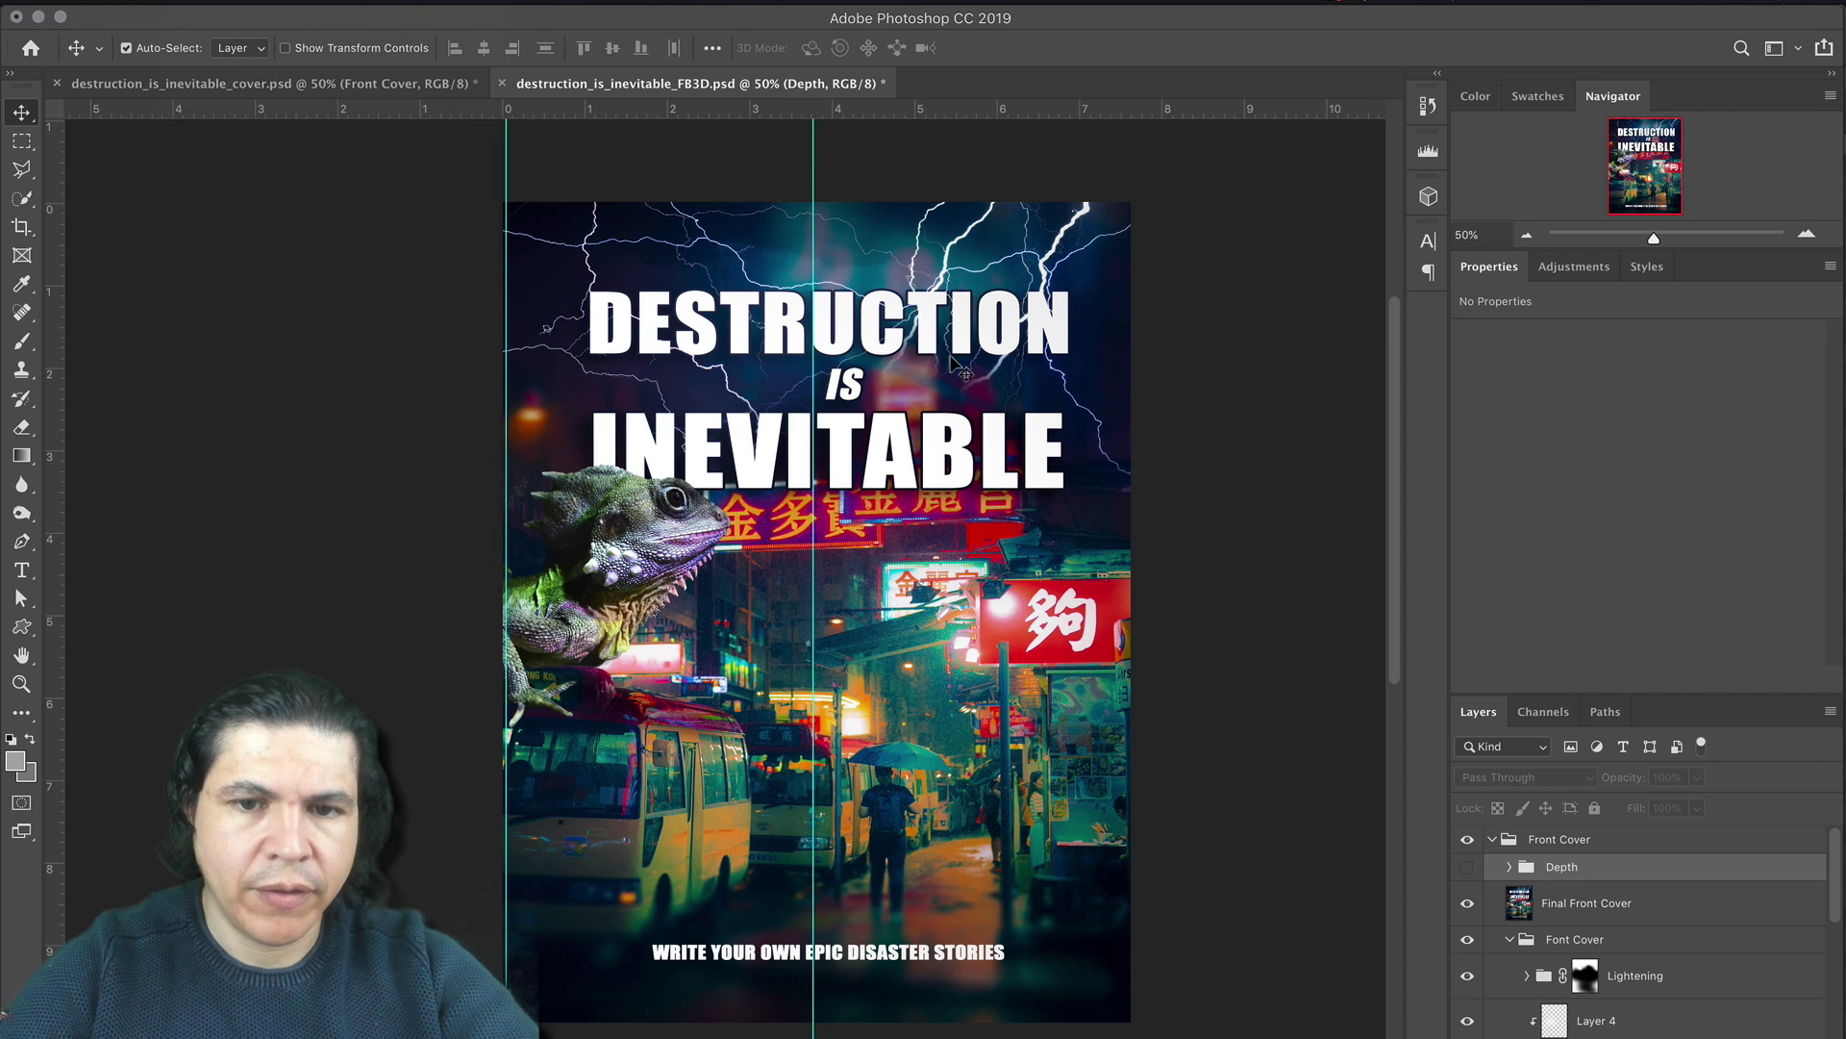
pyautogui.click(907, 661)
pyautogui.click(878, 955)
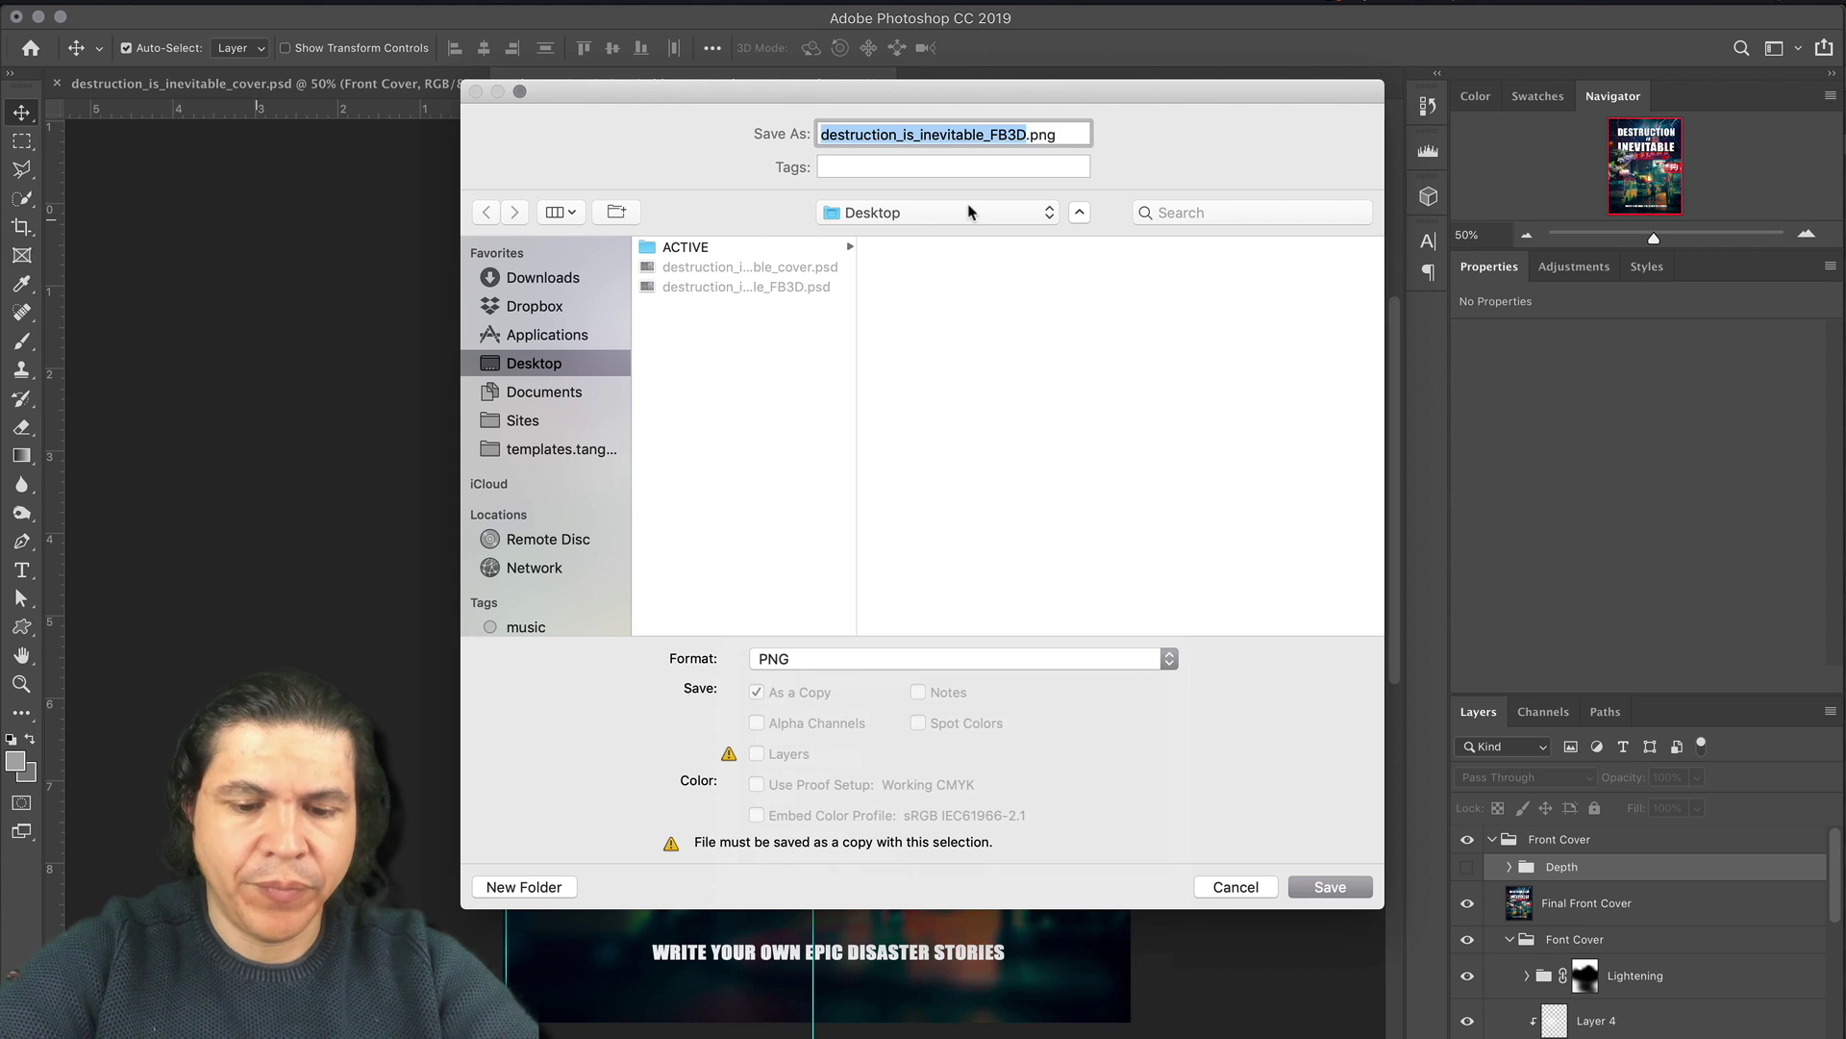
pyautogui.write('bookcover')
pyautogui.press('Return')
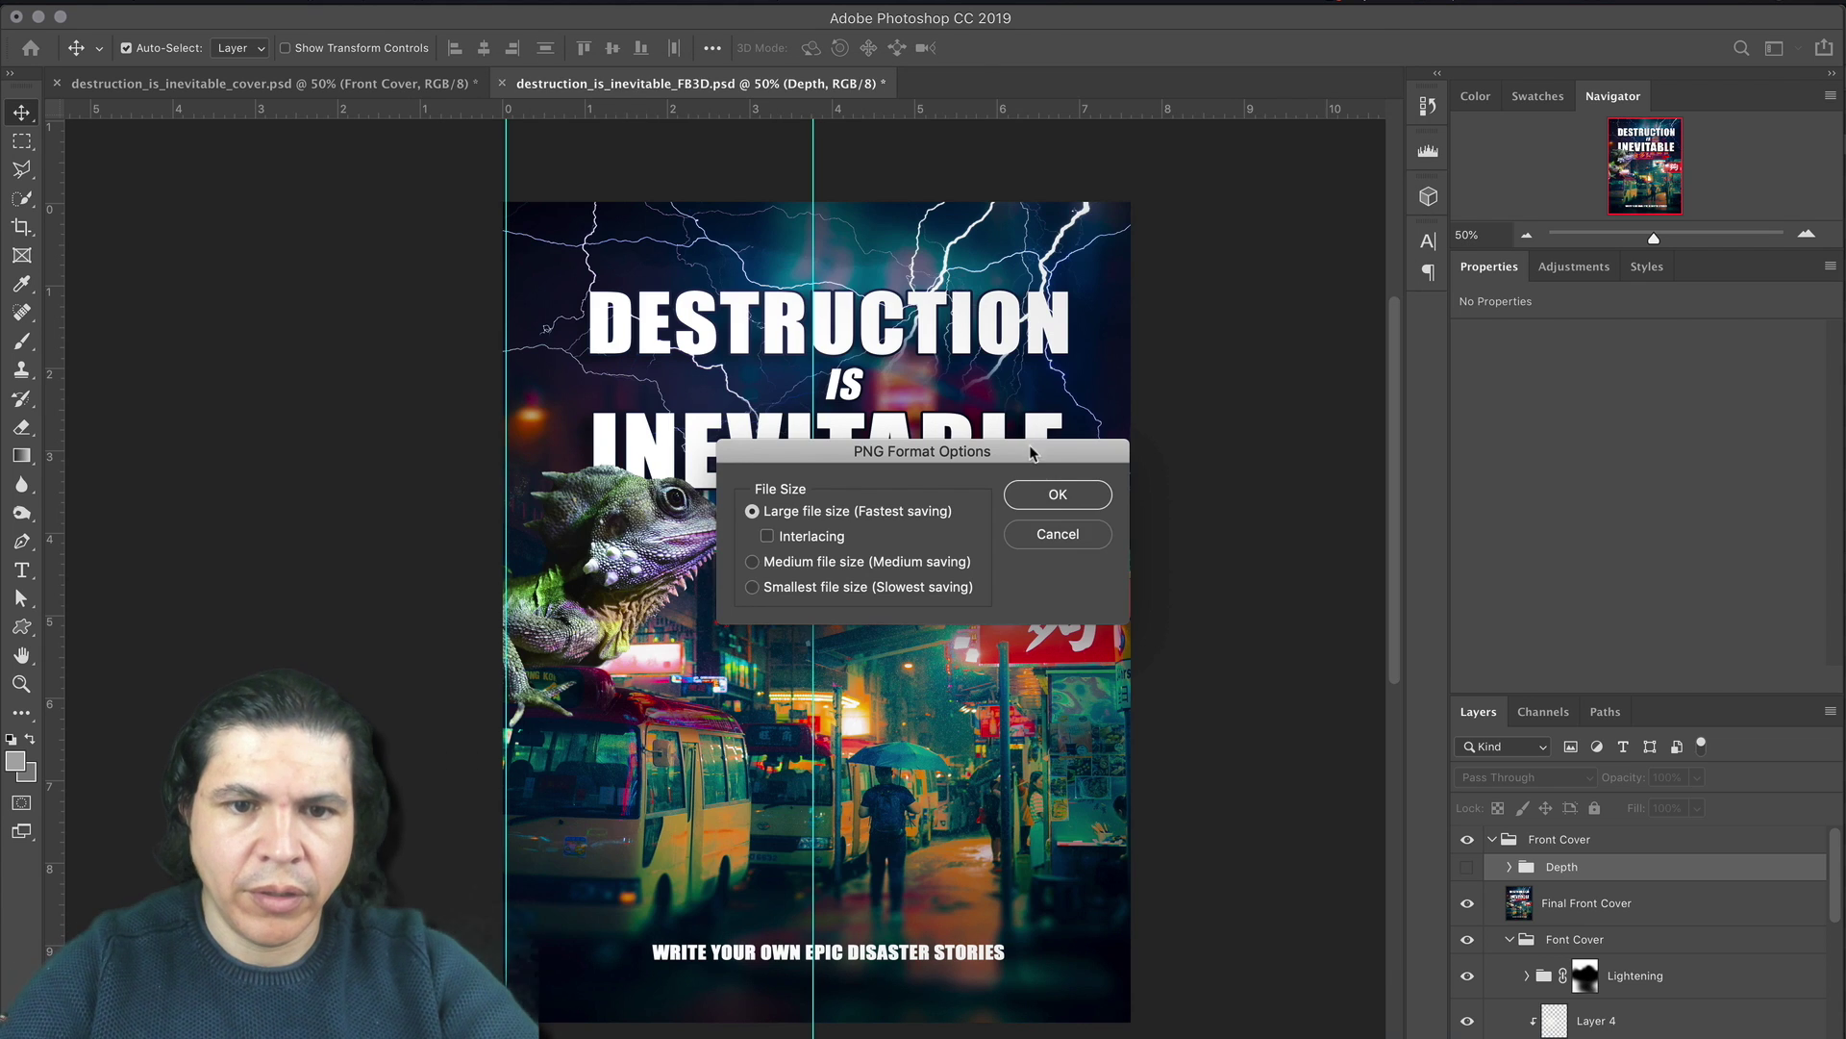
pyautogui.click(1060, 495)
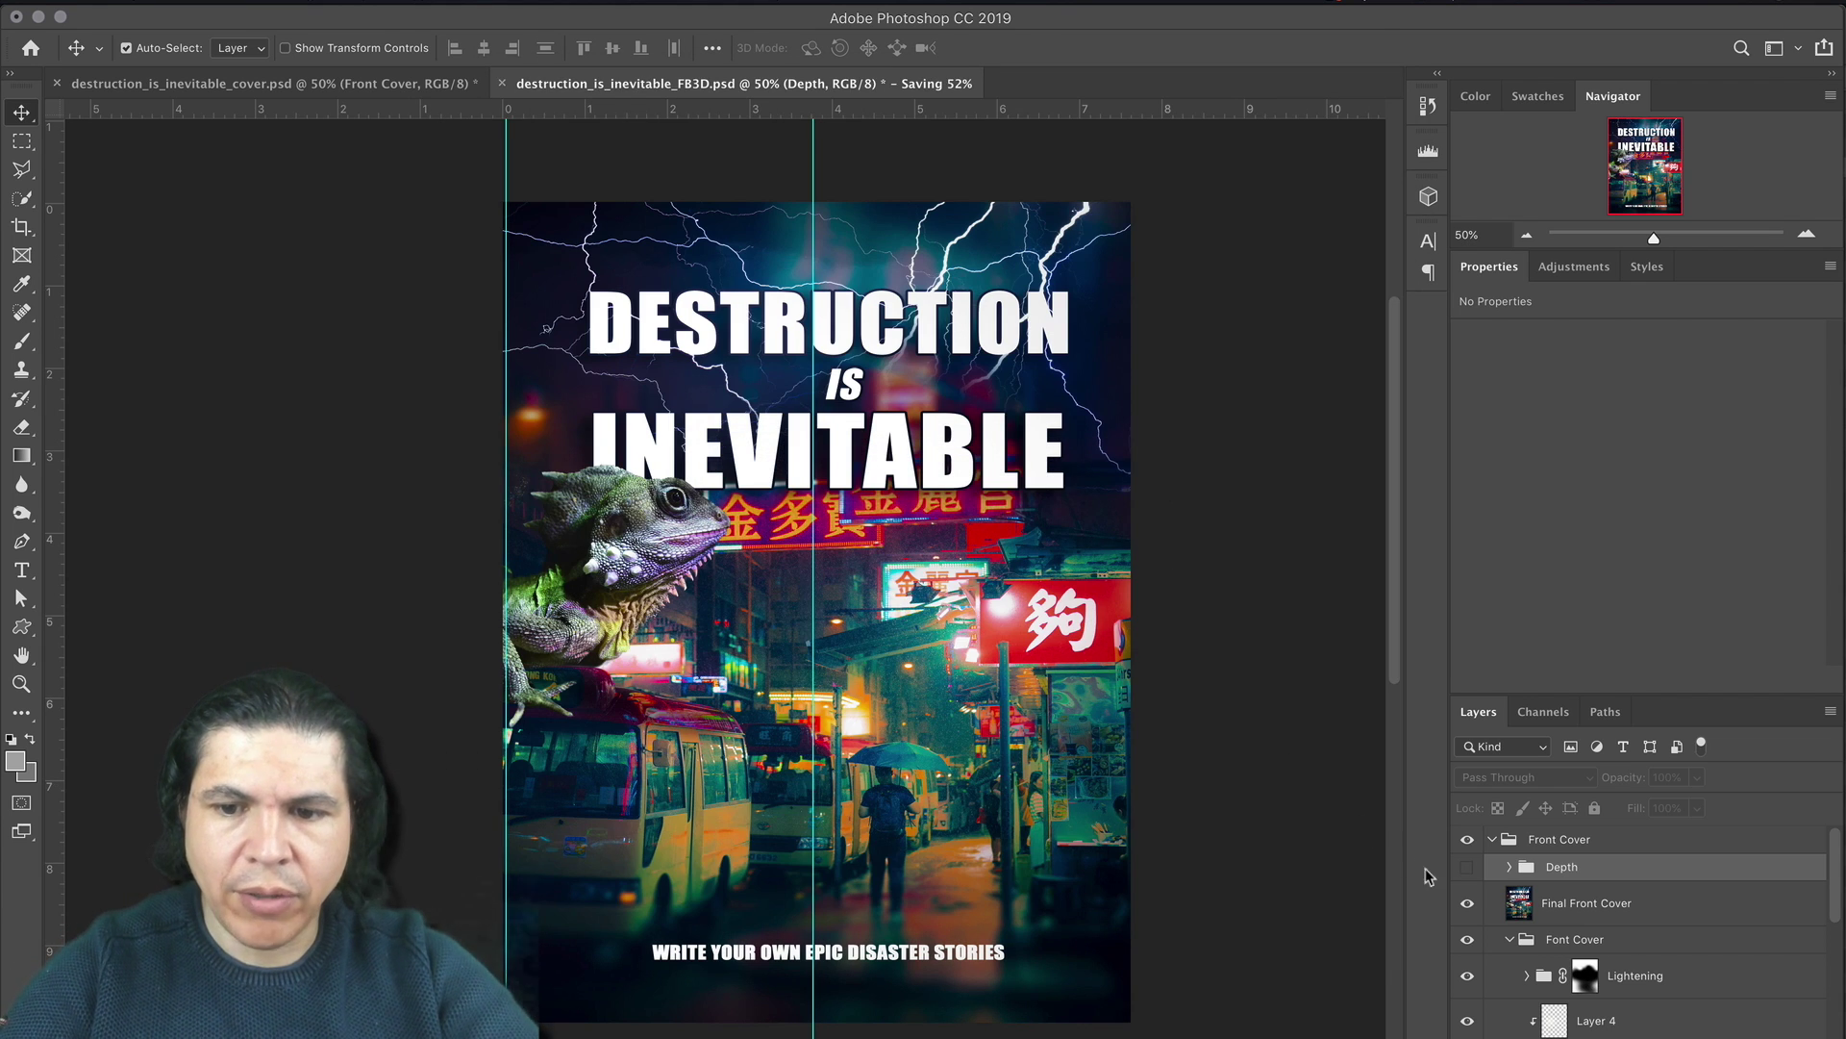
# Step: Show the Depth group again and save the depth map to the Desktop as bookcover_depth.png with the large file size option
pyautogui.click(1467, 868)
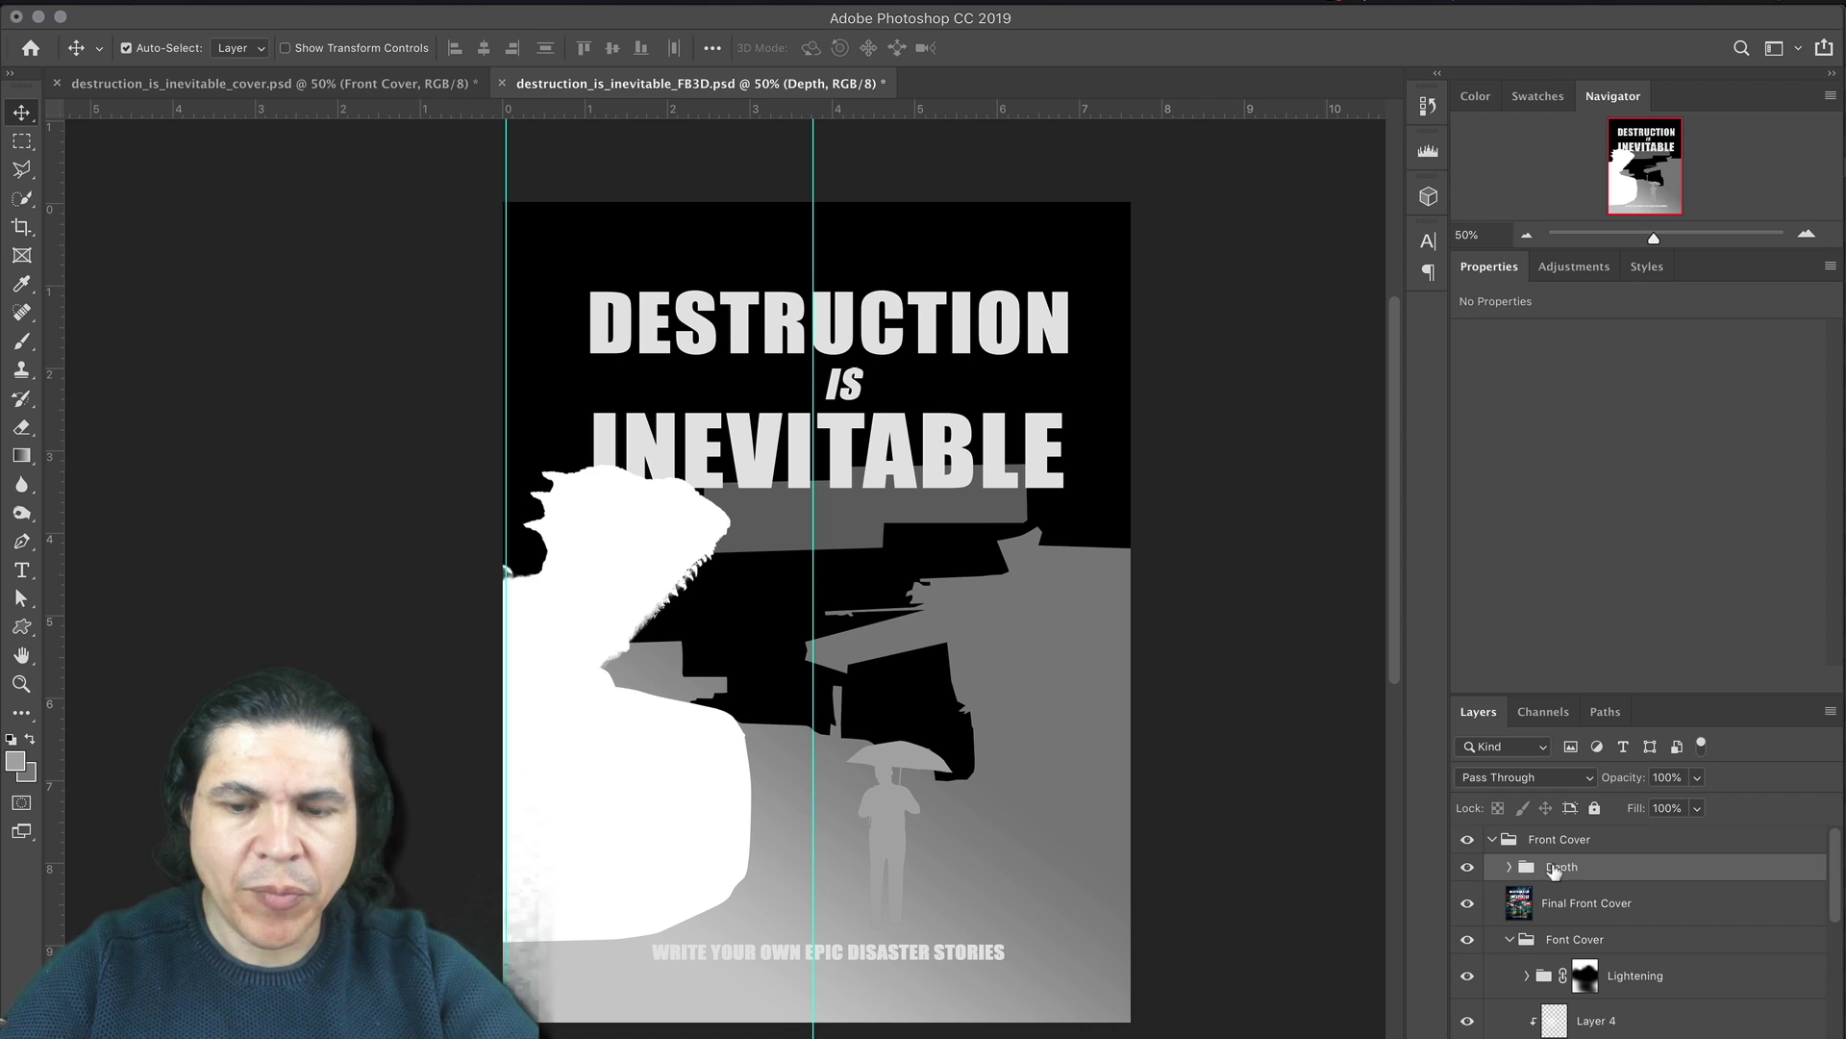
pyautogui.press('super+shift+s')
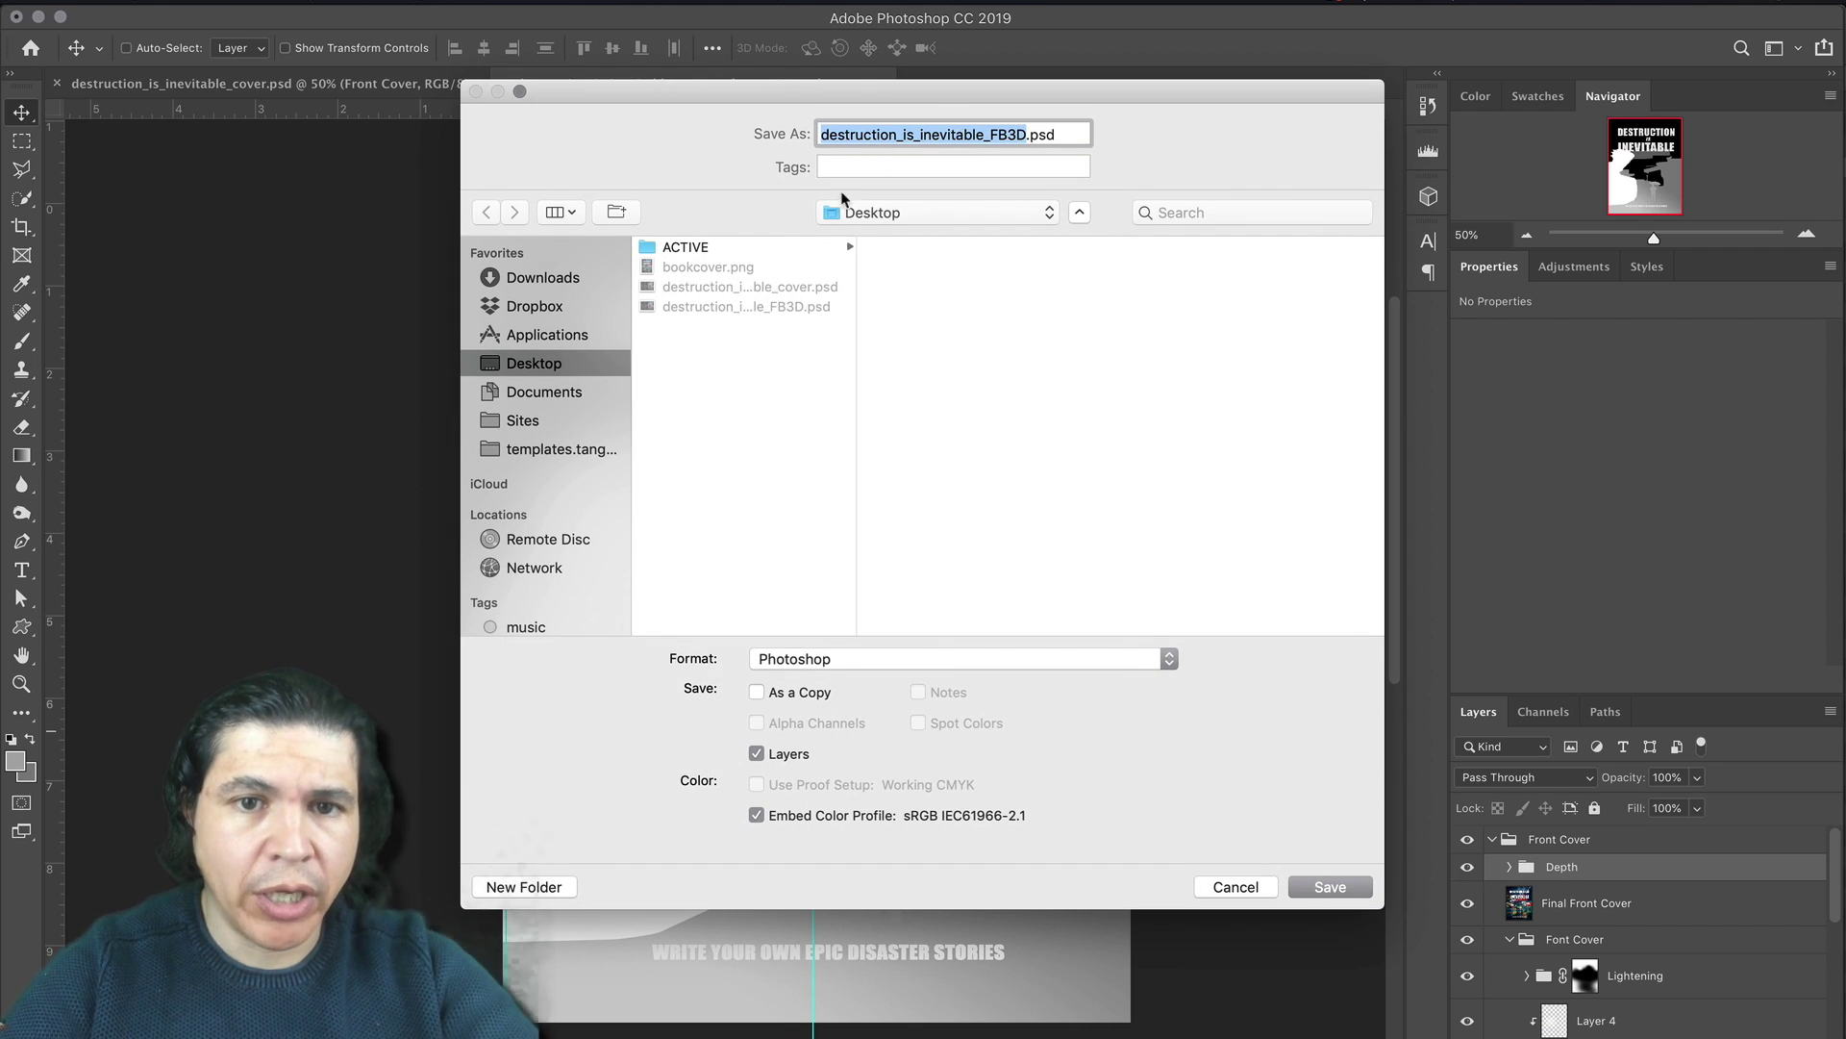
pyautogui.click(832, 658)
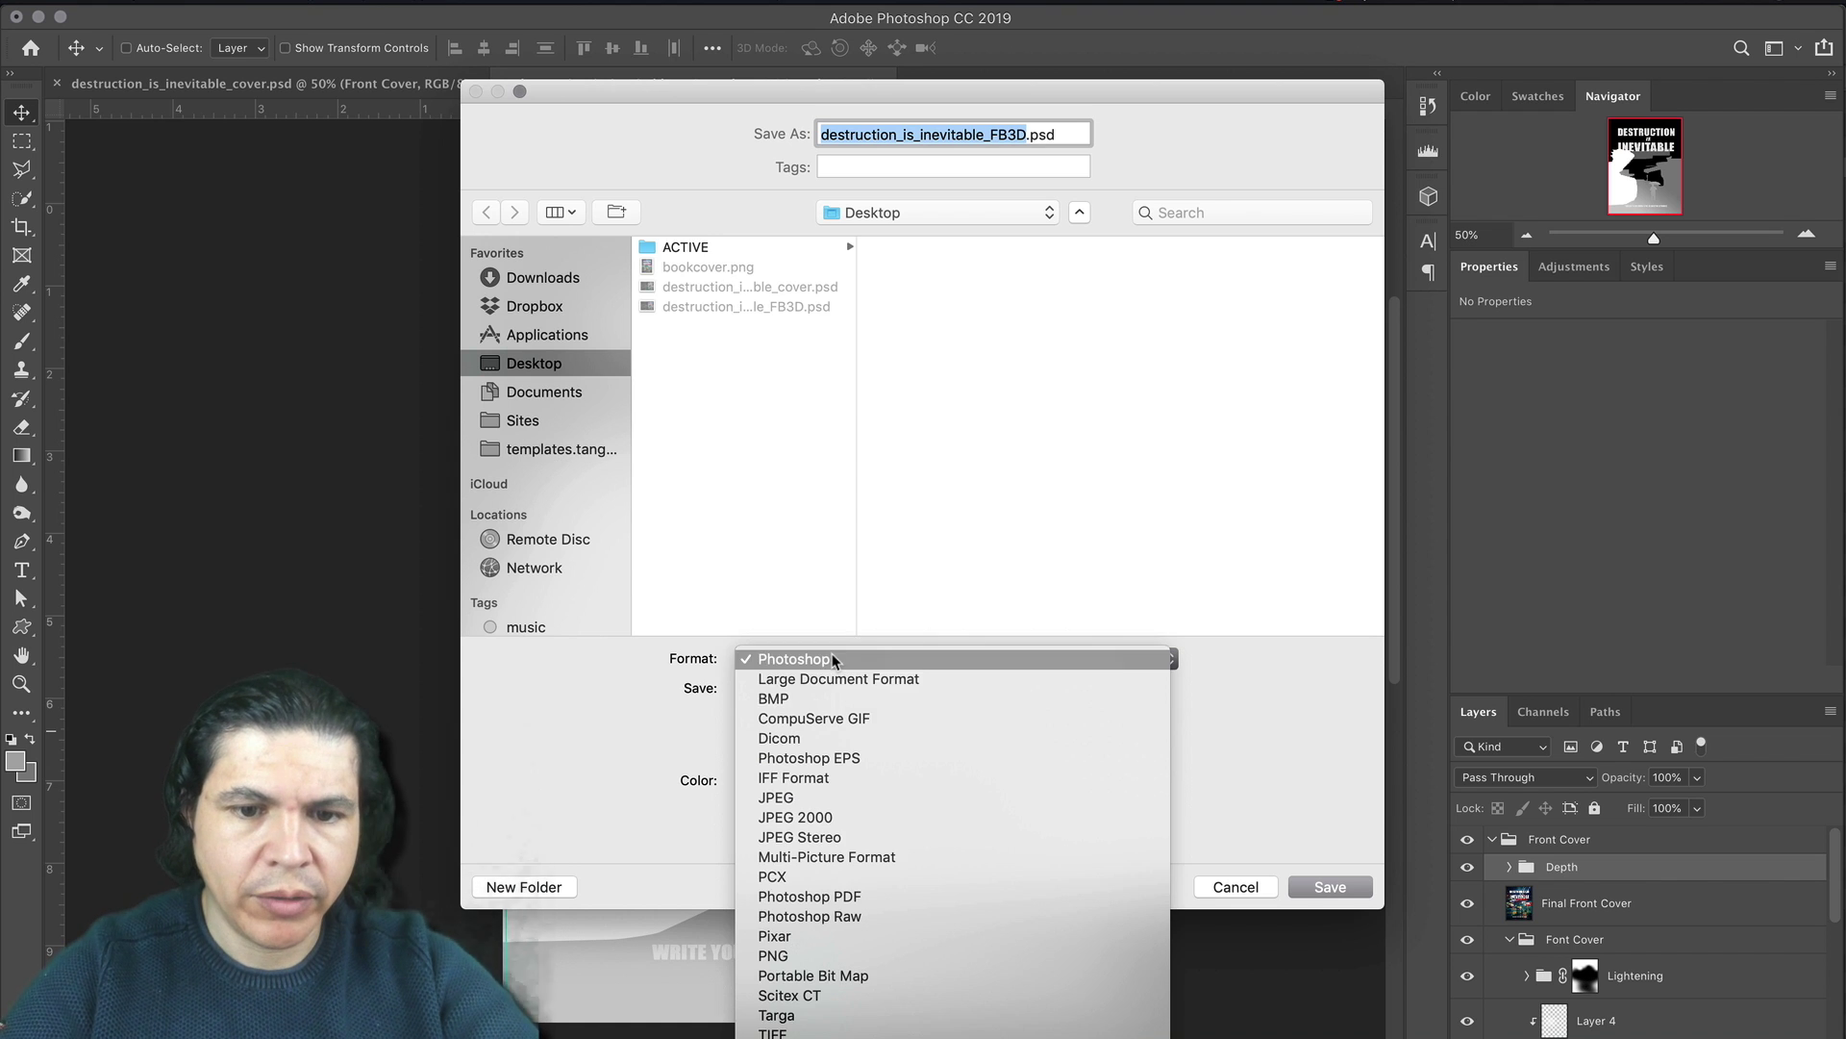
pyautogui.click(846, 1000)
pyautogui.click(737, 271)
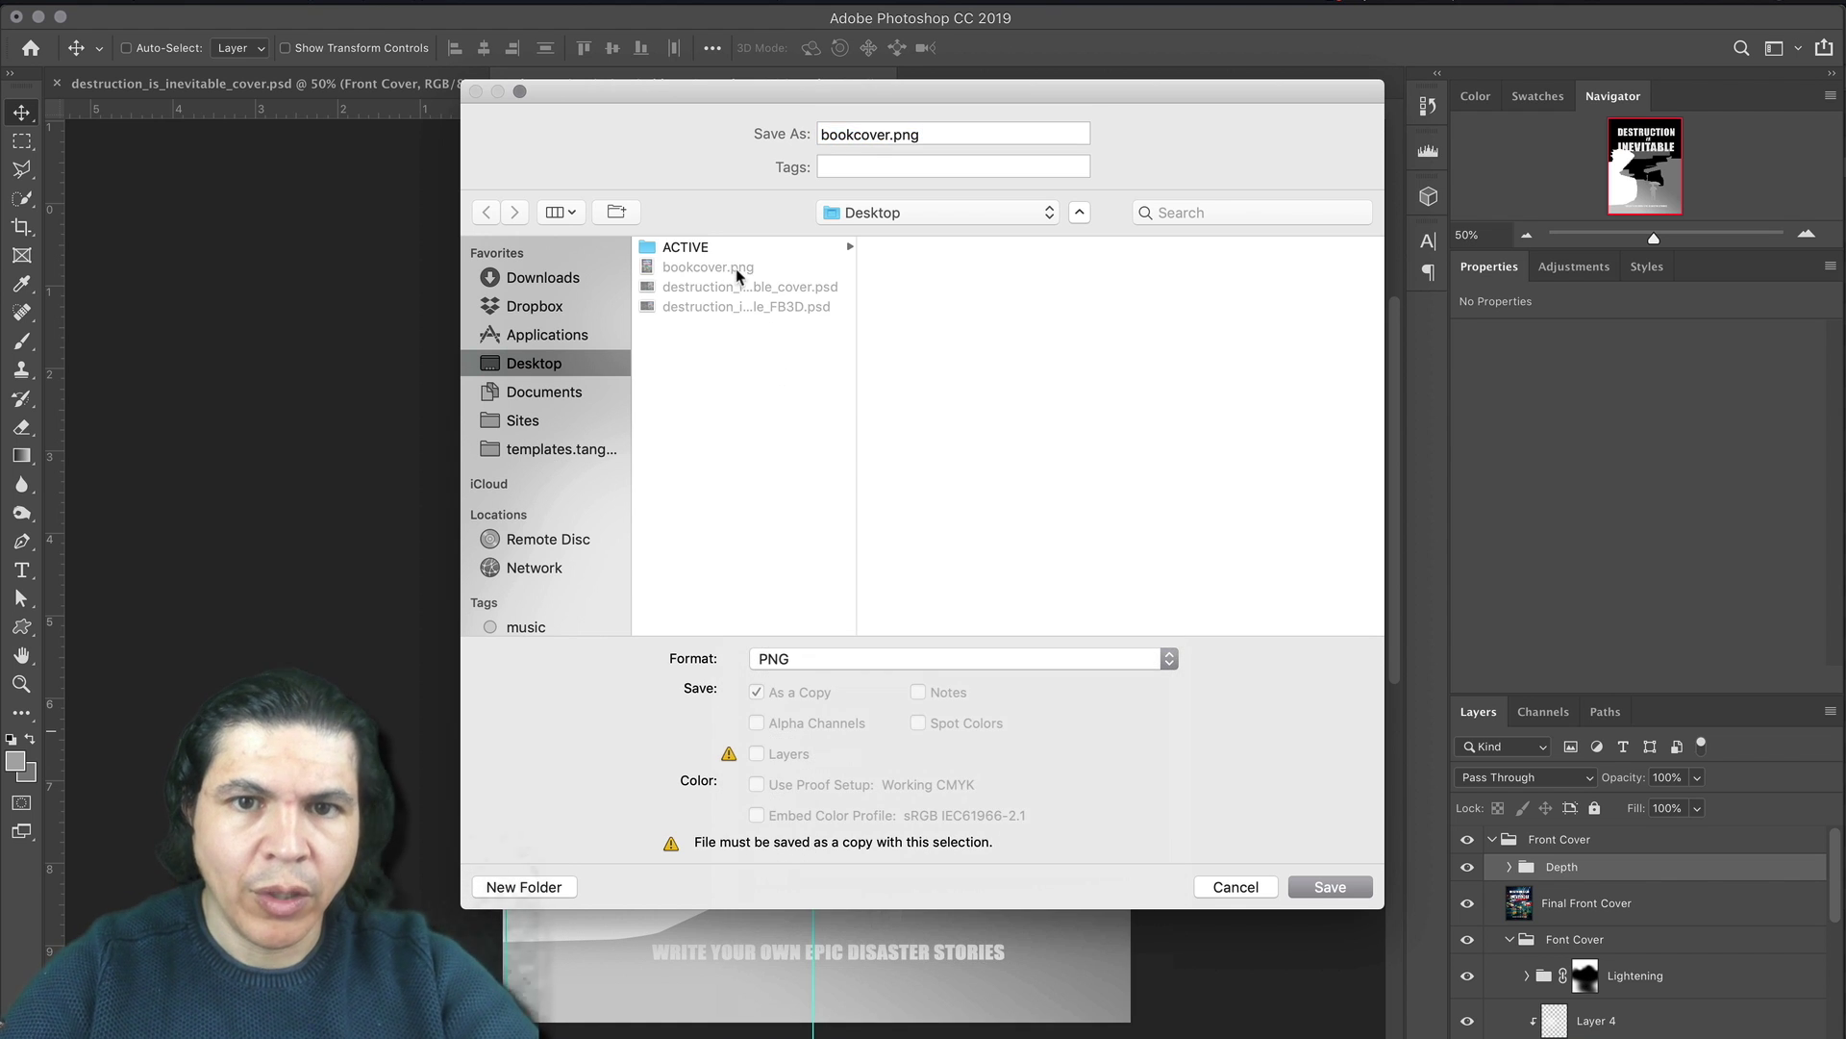
pyautogui.click(886, 133)
pyautogui.write('_')
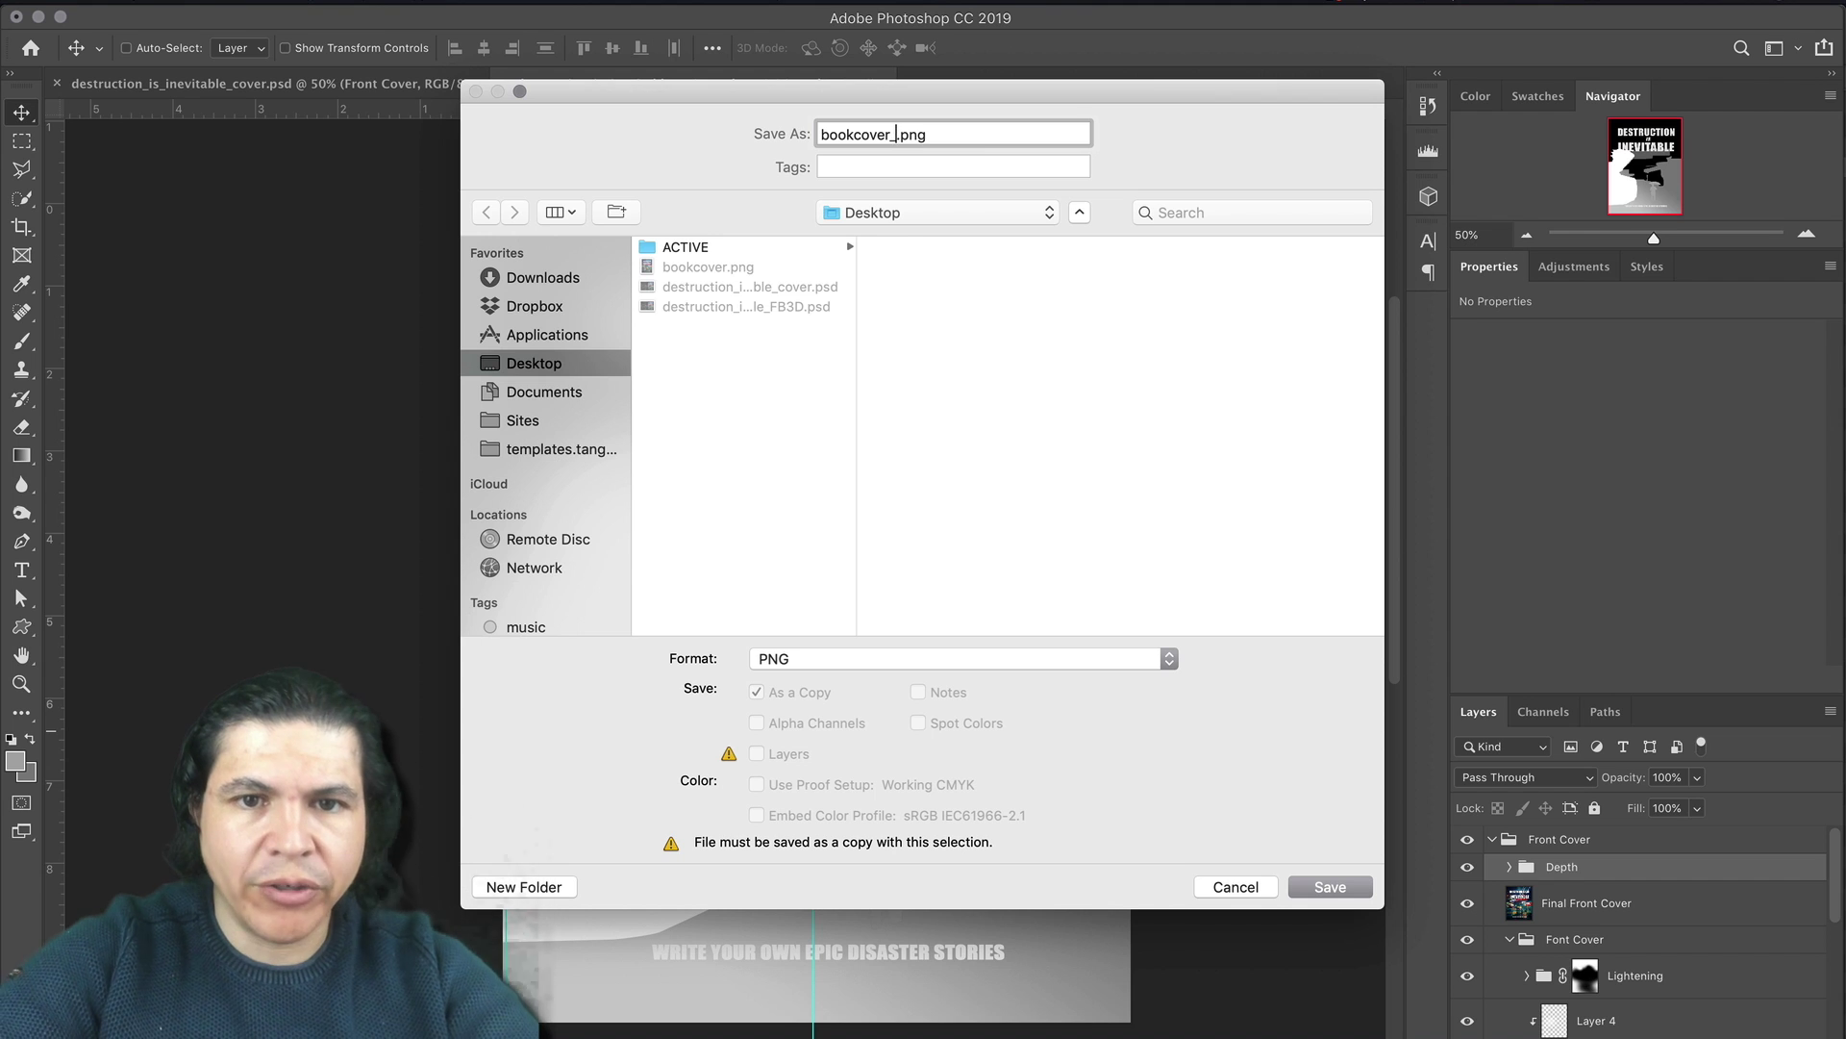
pyautogui.write('depth')
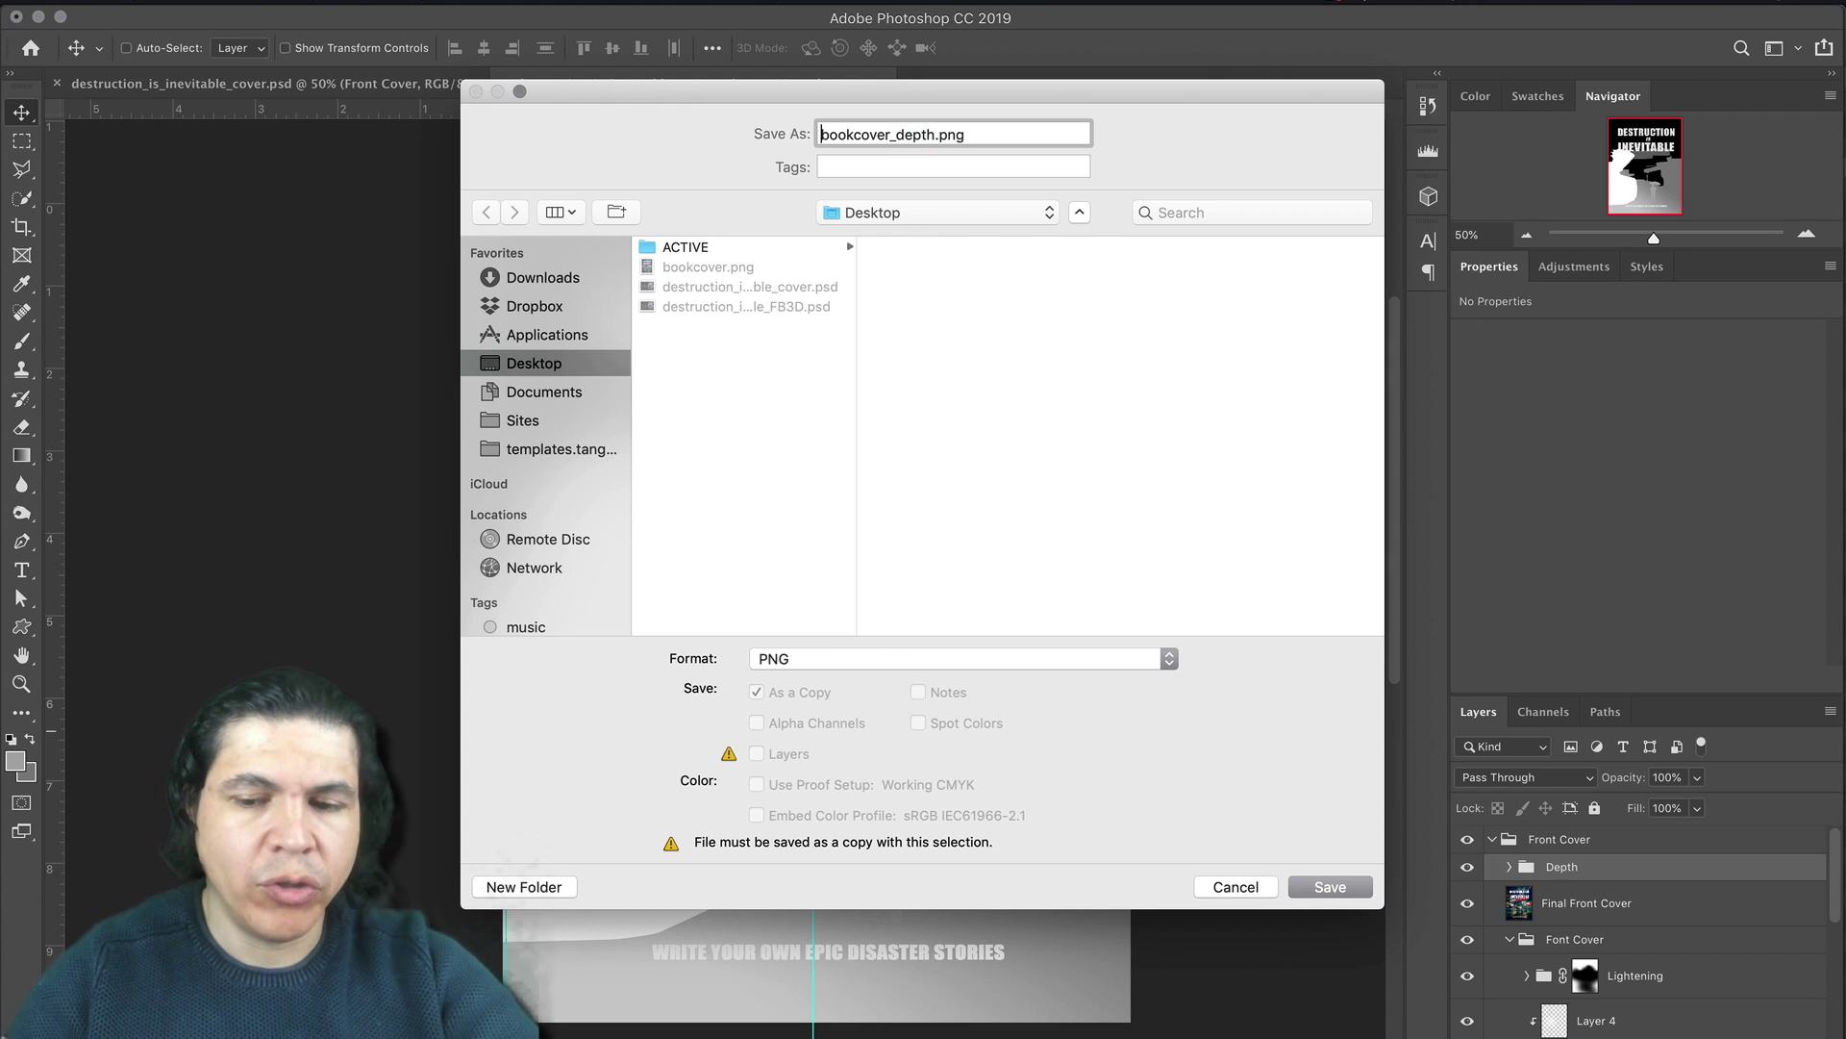
pyautogui.click(1344, 883)
pyautogui.click(1077, 497)
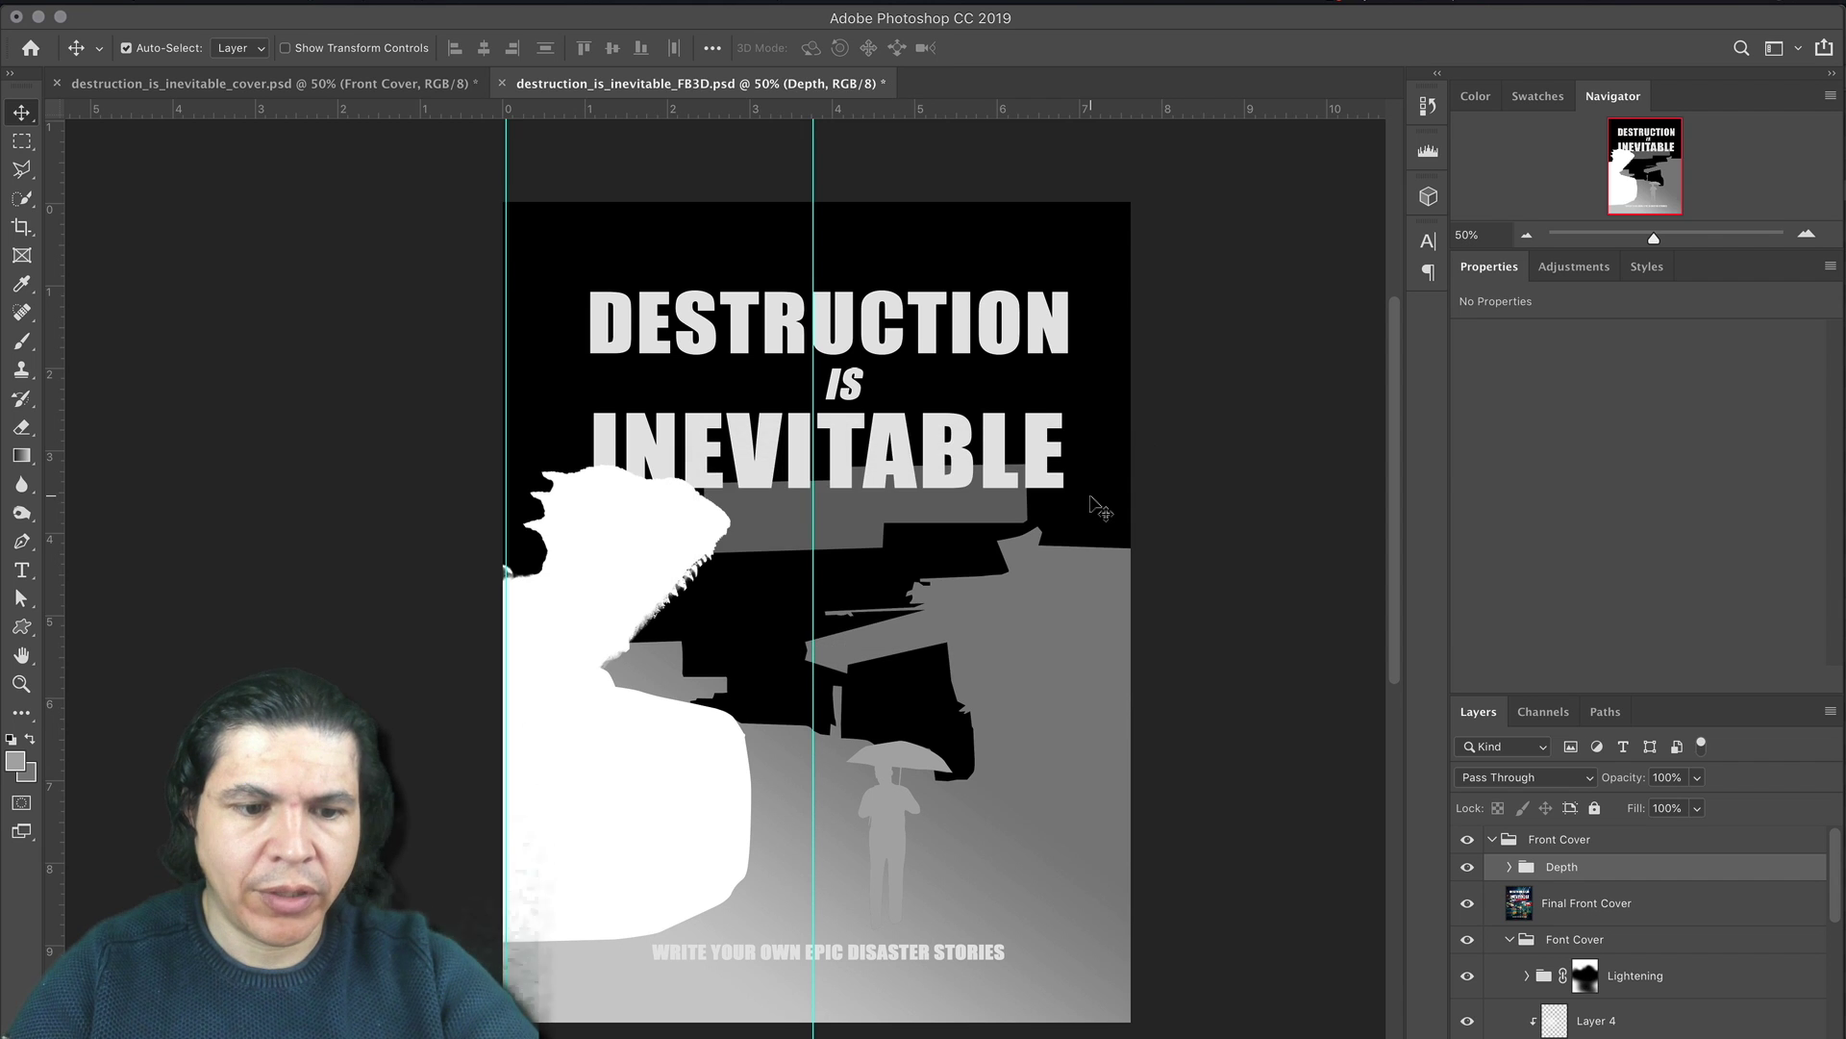
# Step: Switch to Finder and preview bookcover.png and bookcover_depth.png in turn to compare the two images
pyautogui.press('super+Tab')
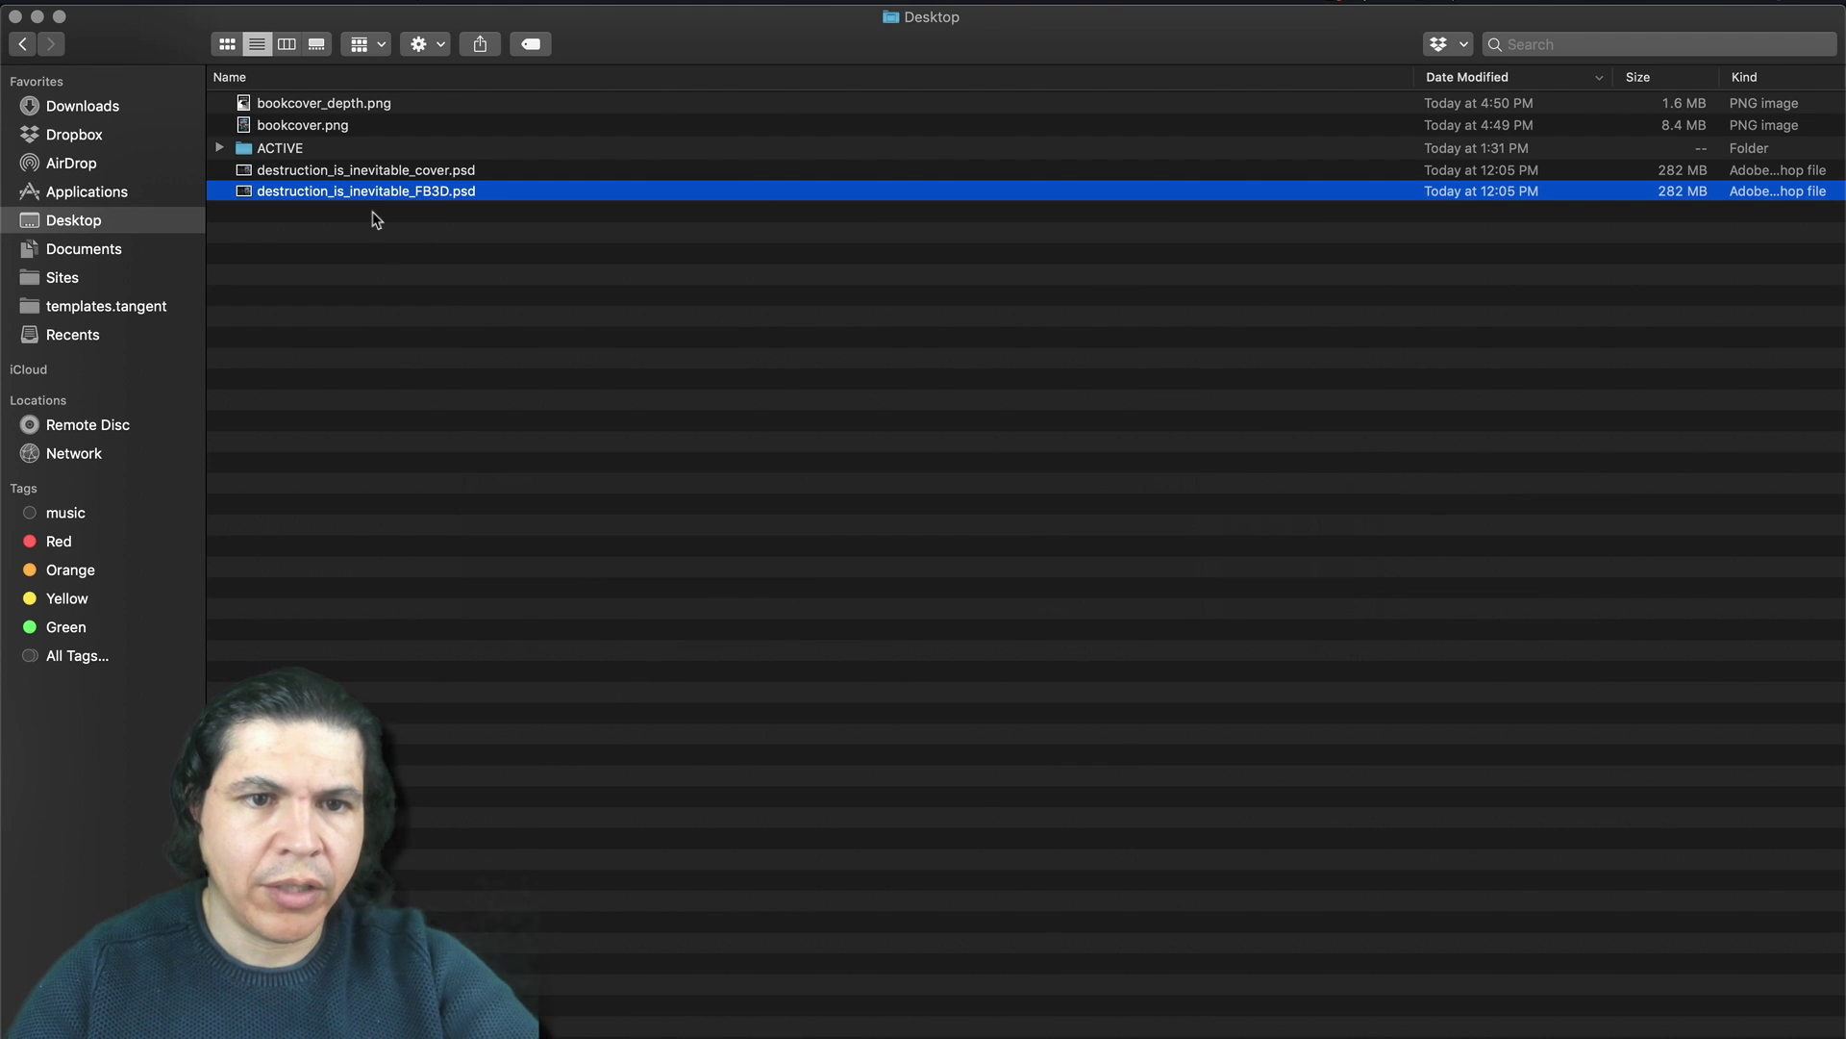
pyautogui.click(304, 123)
pyautogui.press('space')
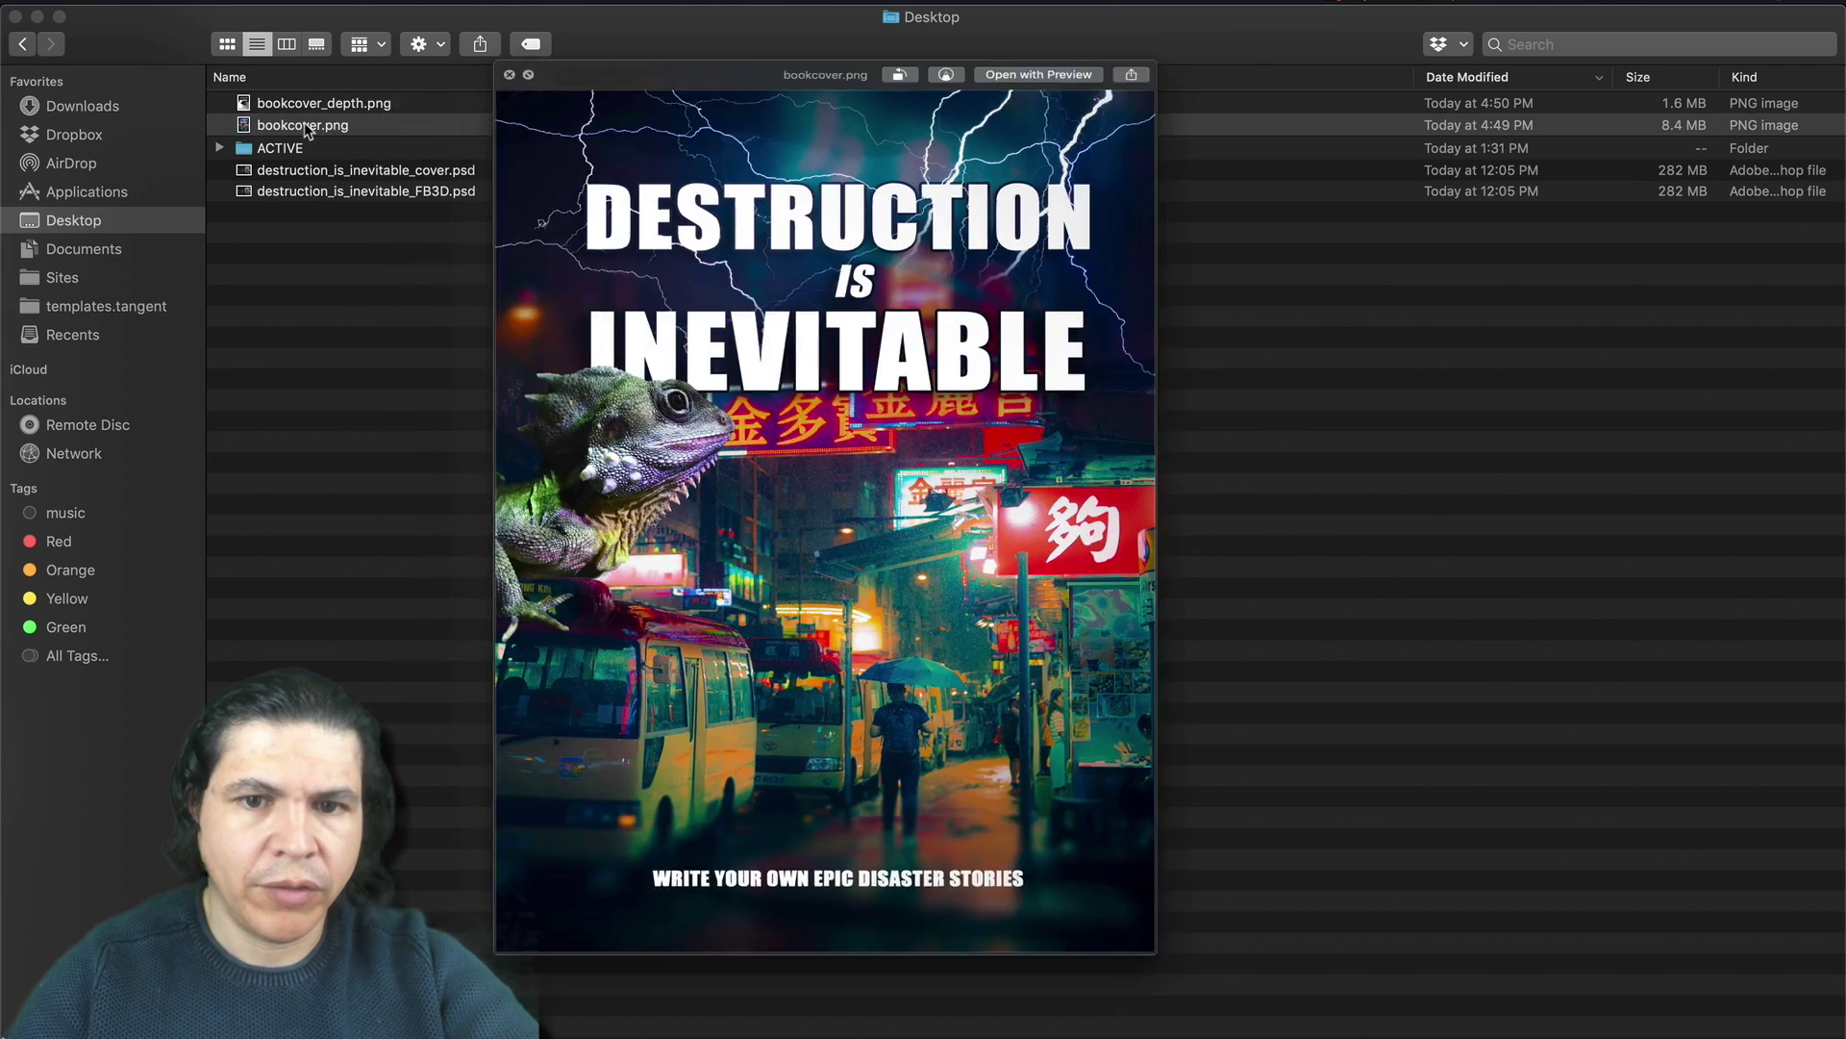
pyautogui.press('Up')
pyautogui.press('Down')
pyautogui.press('Up')
pyautogui.press('Down')
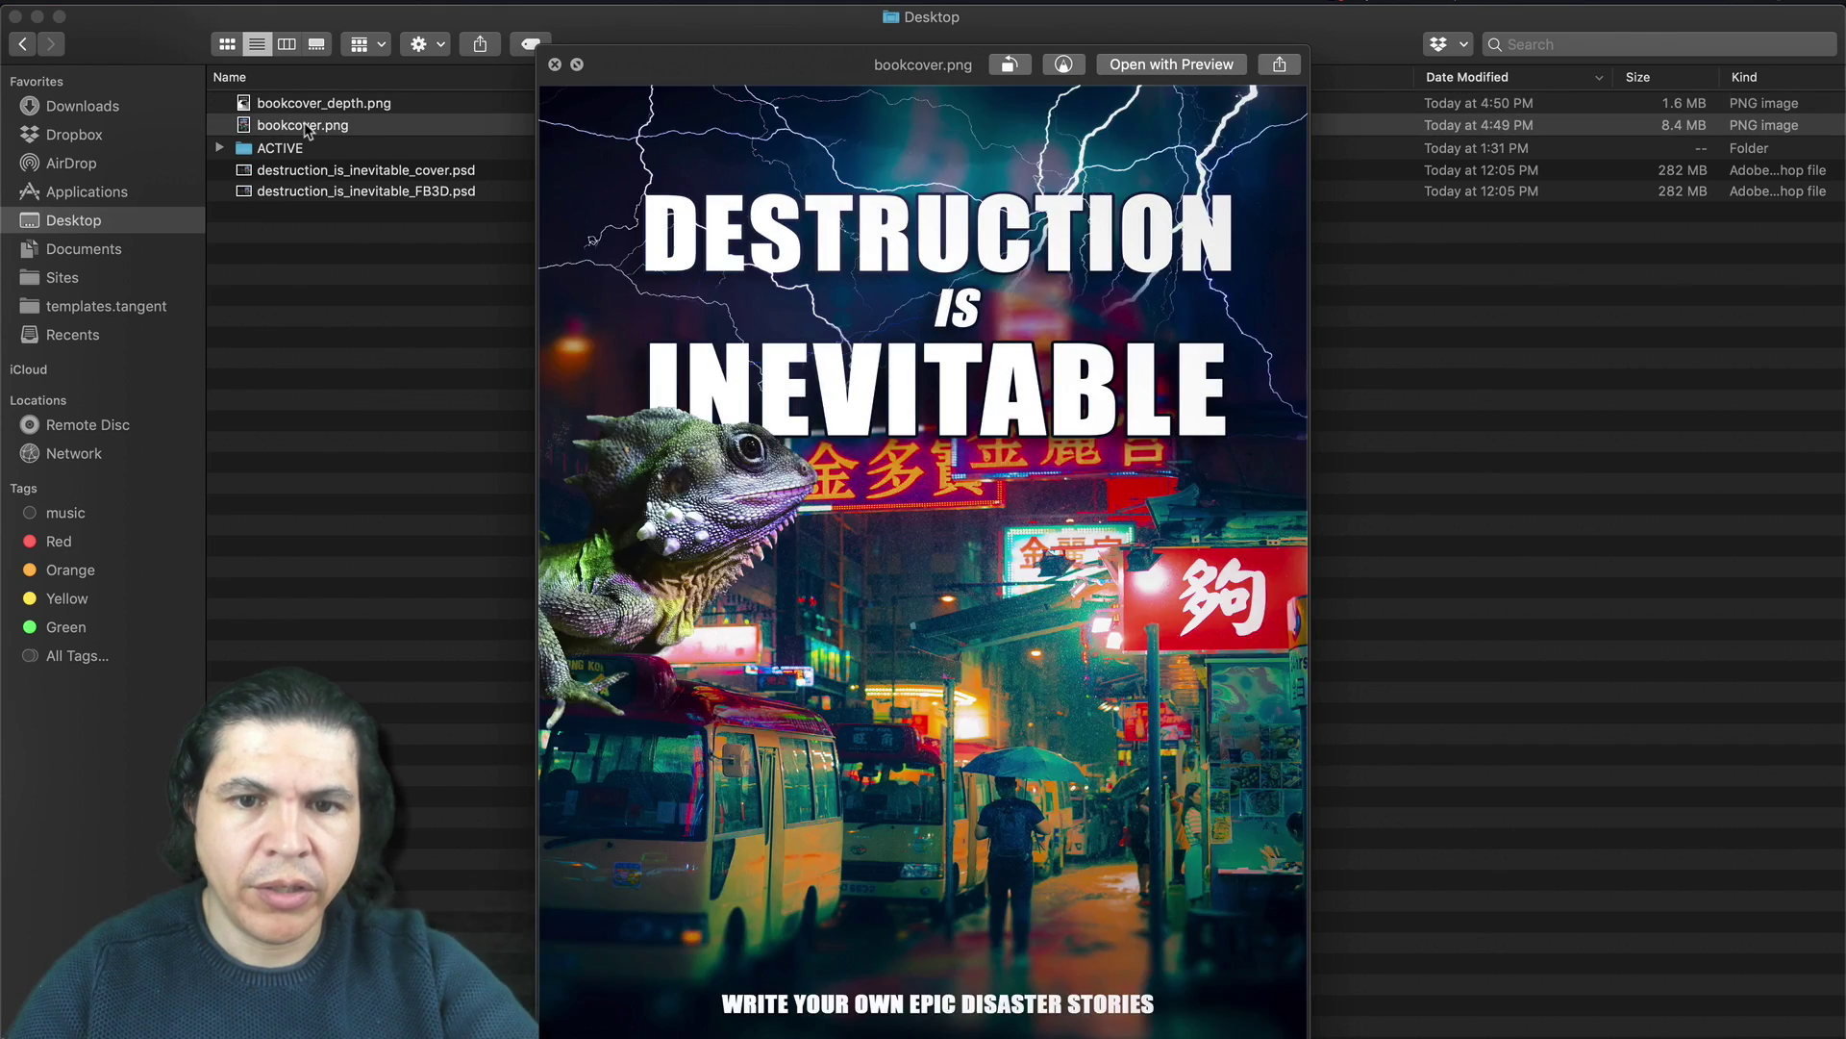
pyautogui.press('Up')
pyautogui.press('Down')
pyautogui.moveTo(306, 127); pyautogui.dragTo(304, 123)
# Step: Switch to Facebook in the browser, reload the feed, and start a new post, declining the suggested audience change
pyautogui.press('super+Tab')
pyautogui.press('super+Tab')
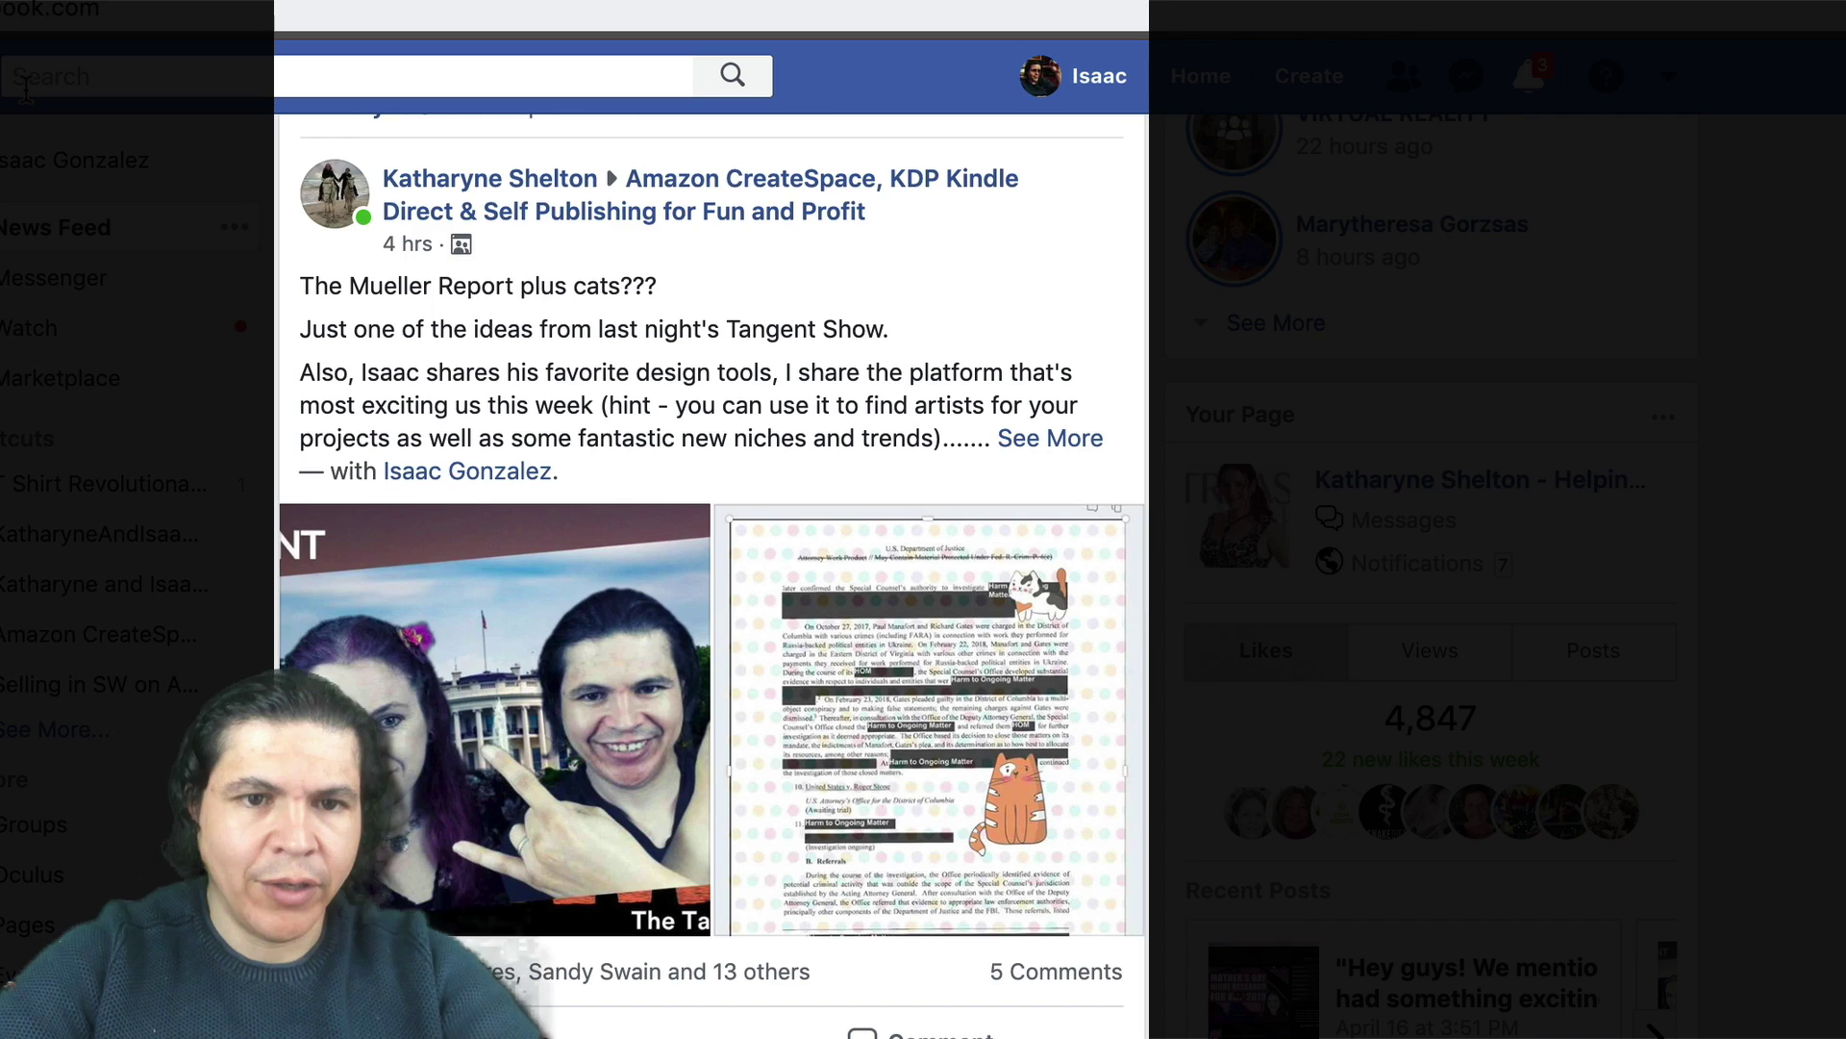
pyautogui.press('super+r')
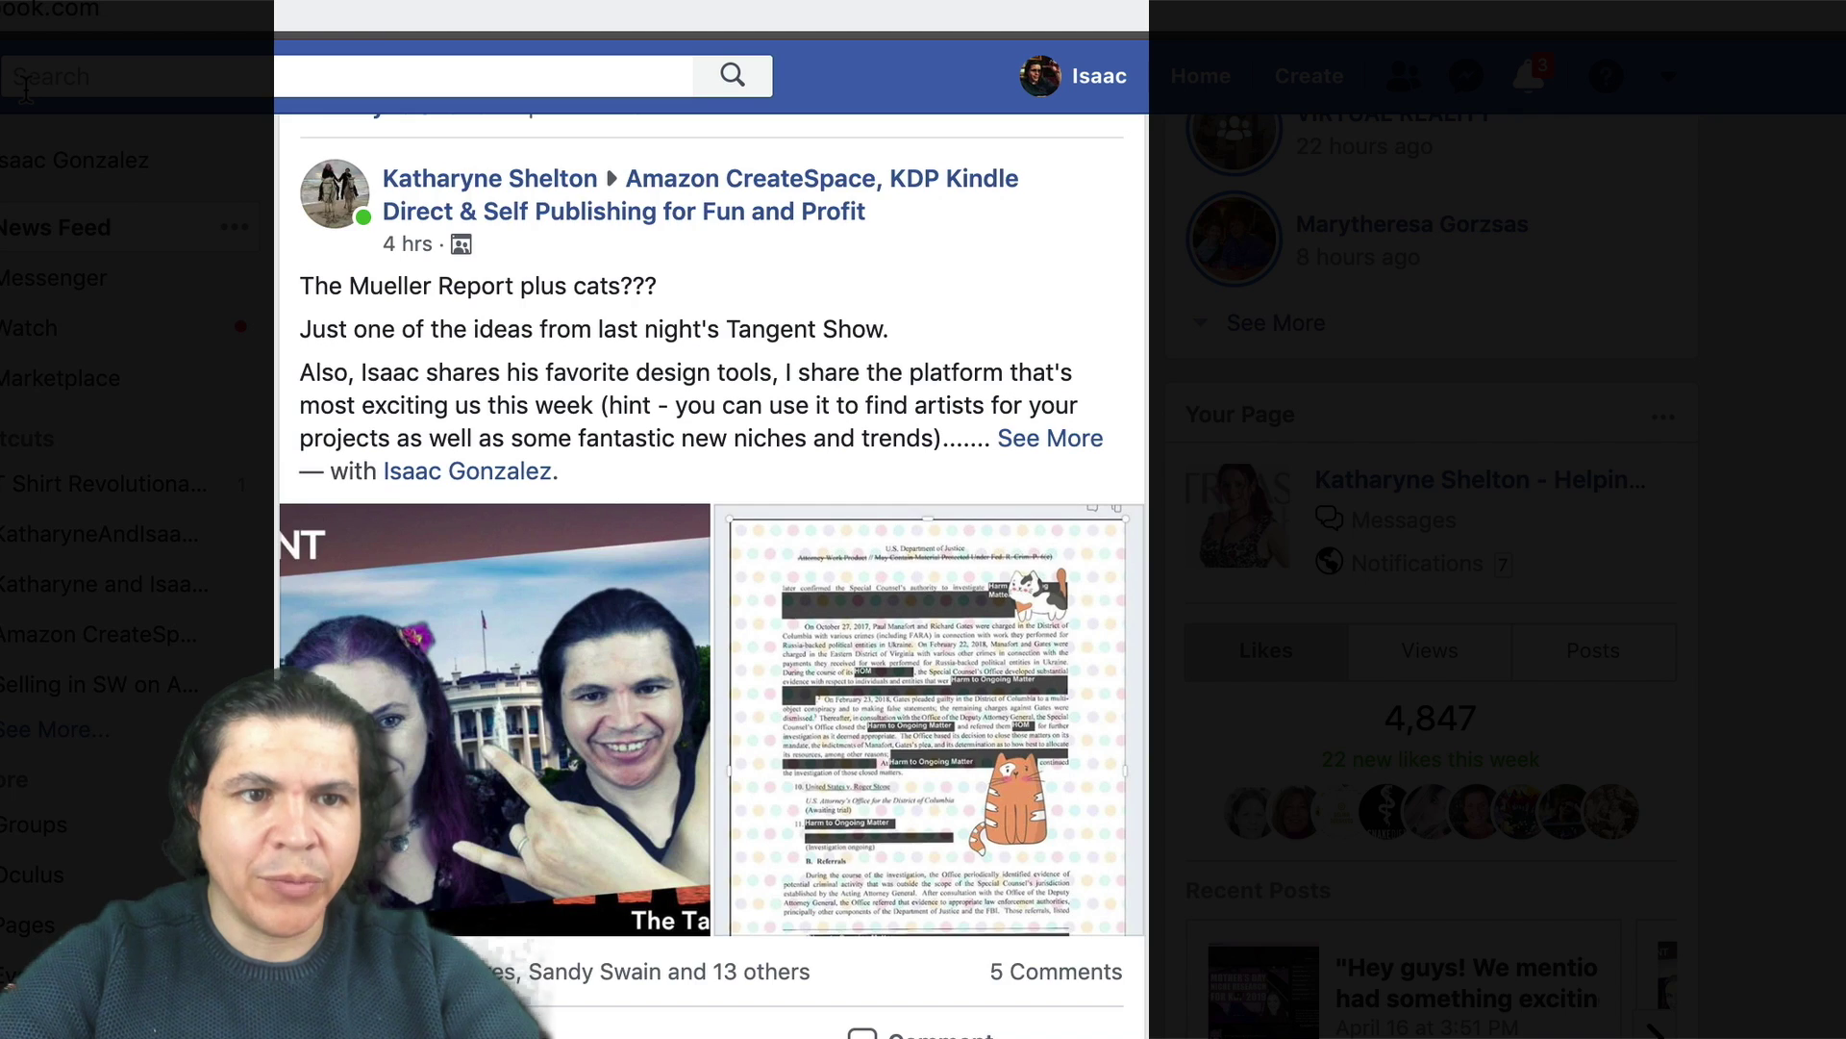
pyautogui.scroll(4, 500, 288)
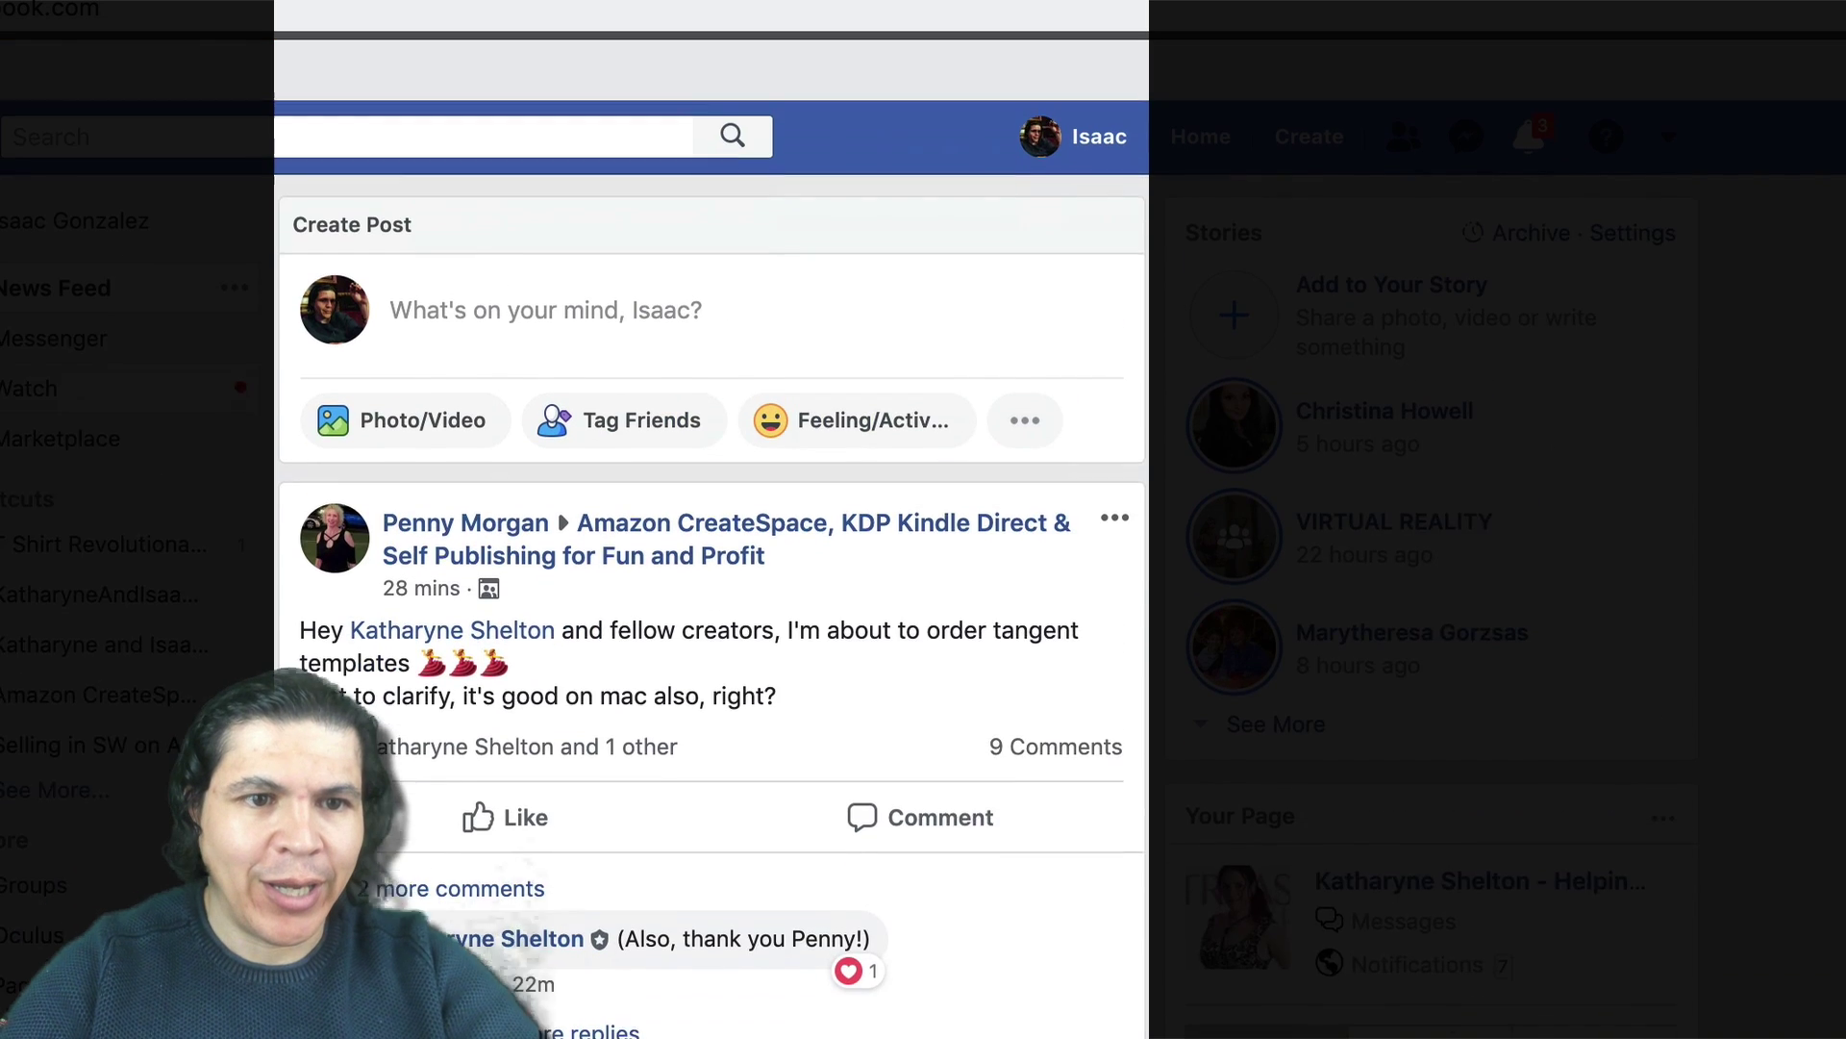
pyautogui.click(527, 254)
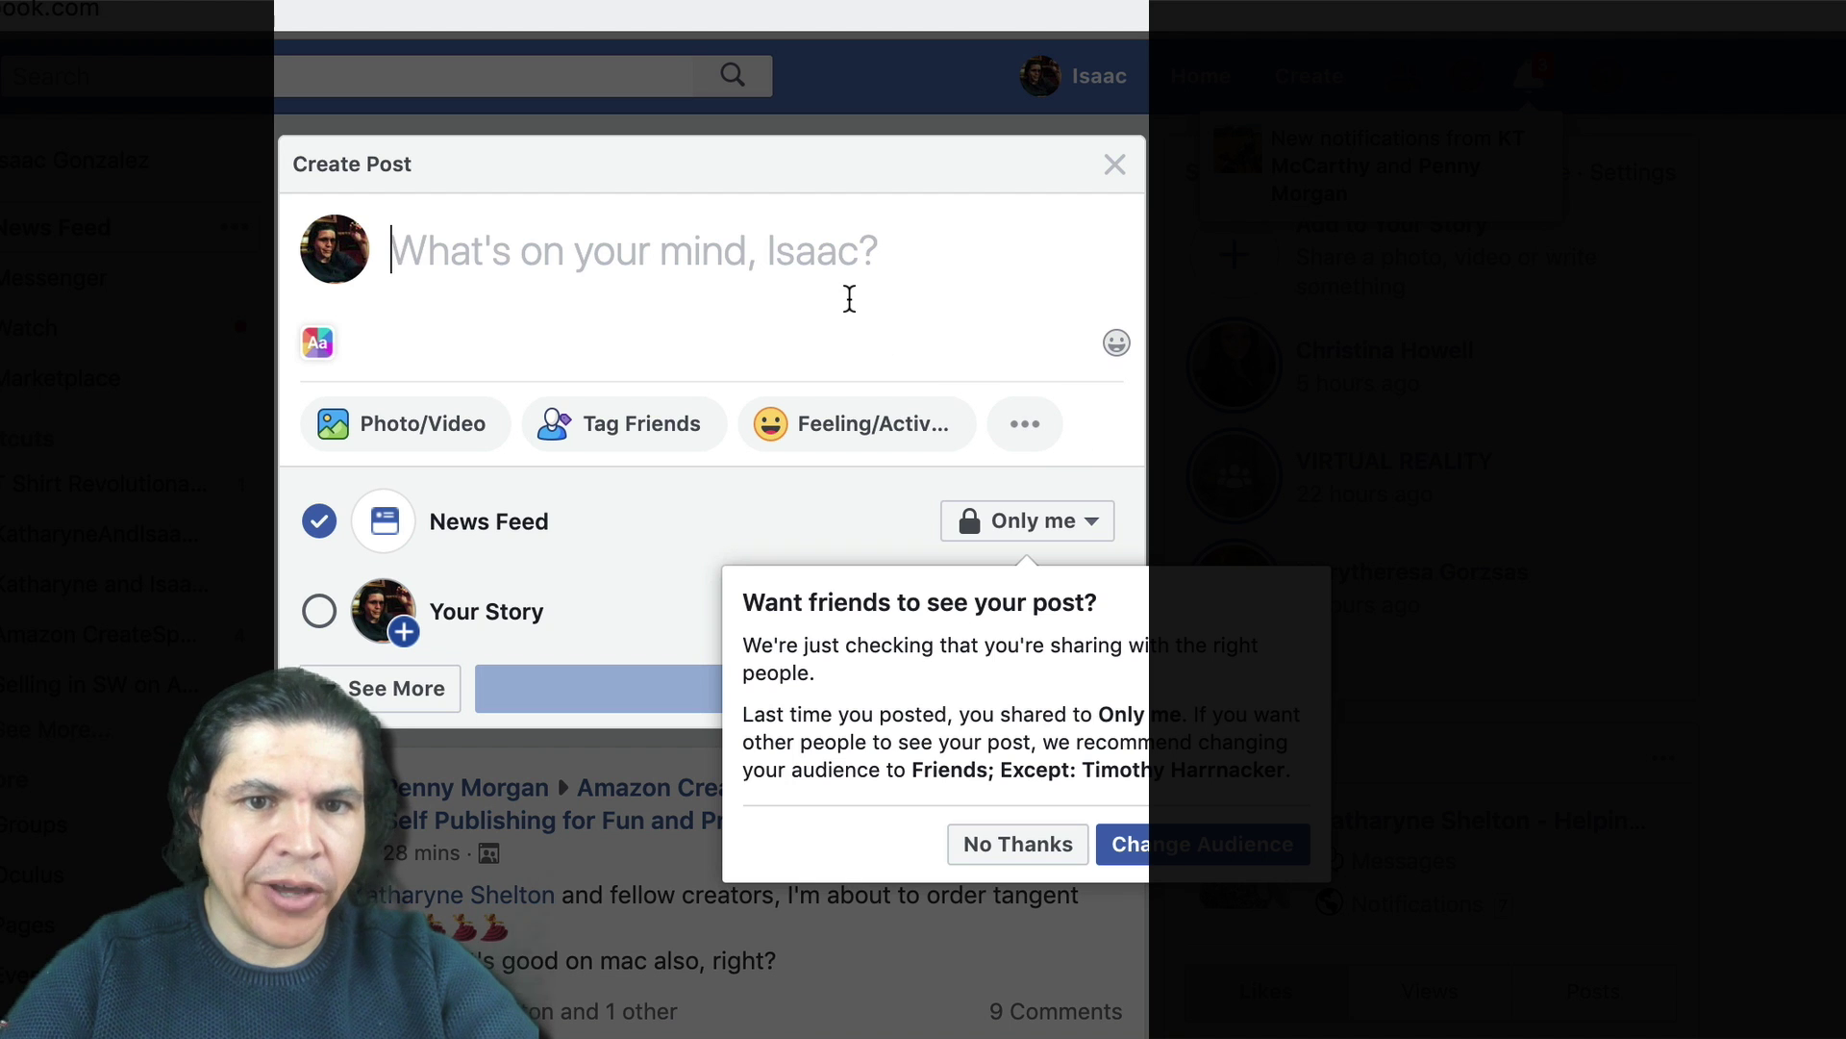
pyautogui.click(1022, 844)
# Step: Place the Finder window beside the post and add bookcover_depth.png and bookcover.png together to the Facebook post
pyautogui.press('super+Tab')
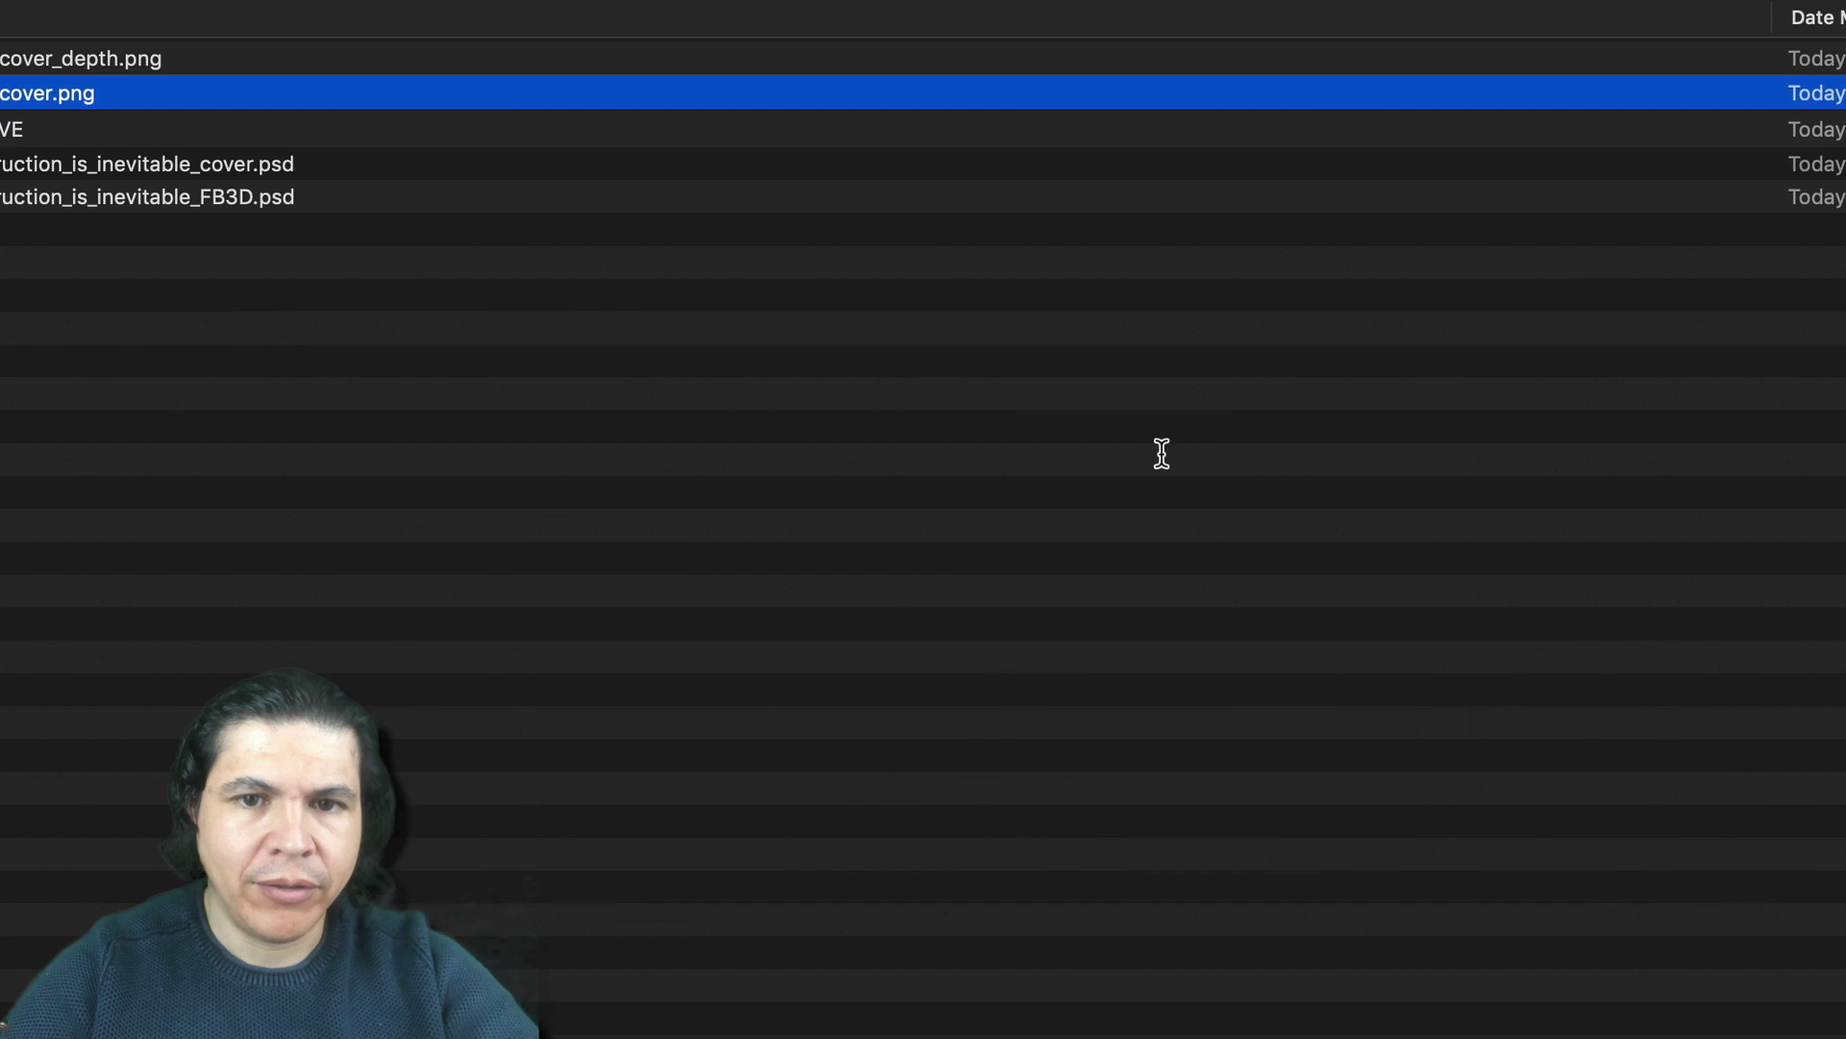
pyautogui.press('Right')
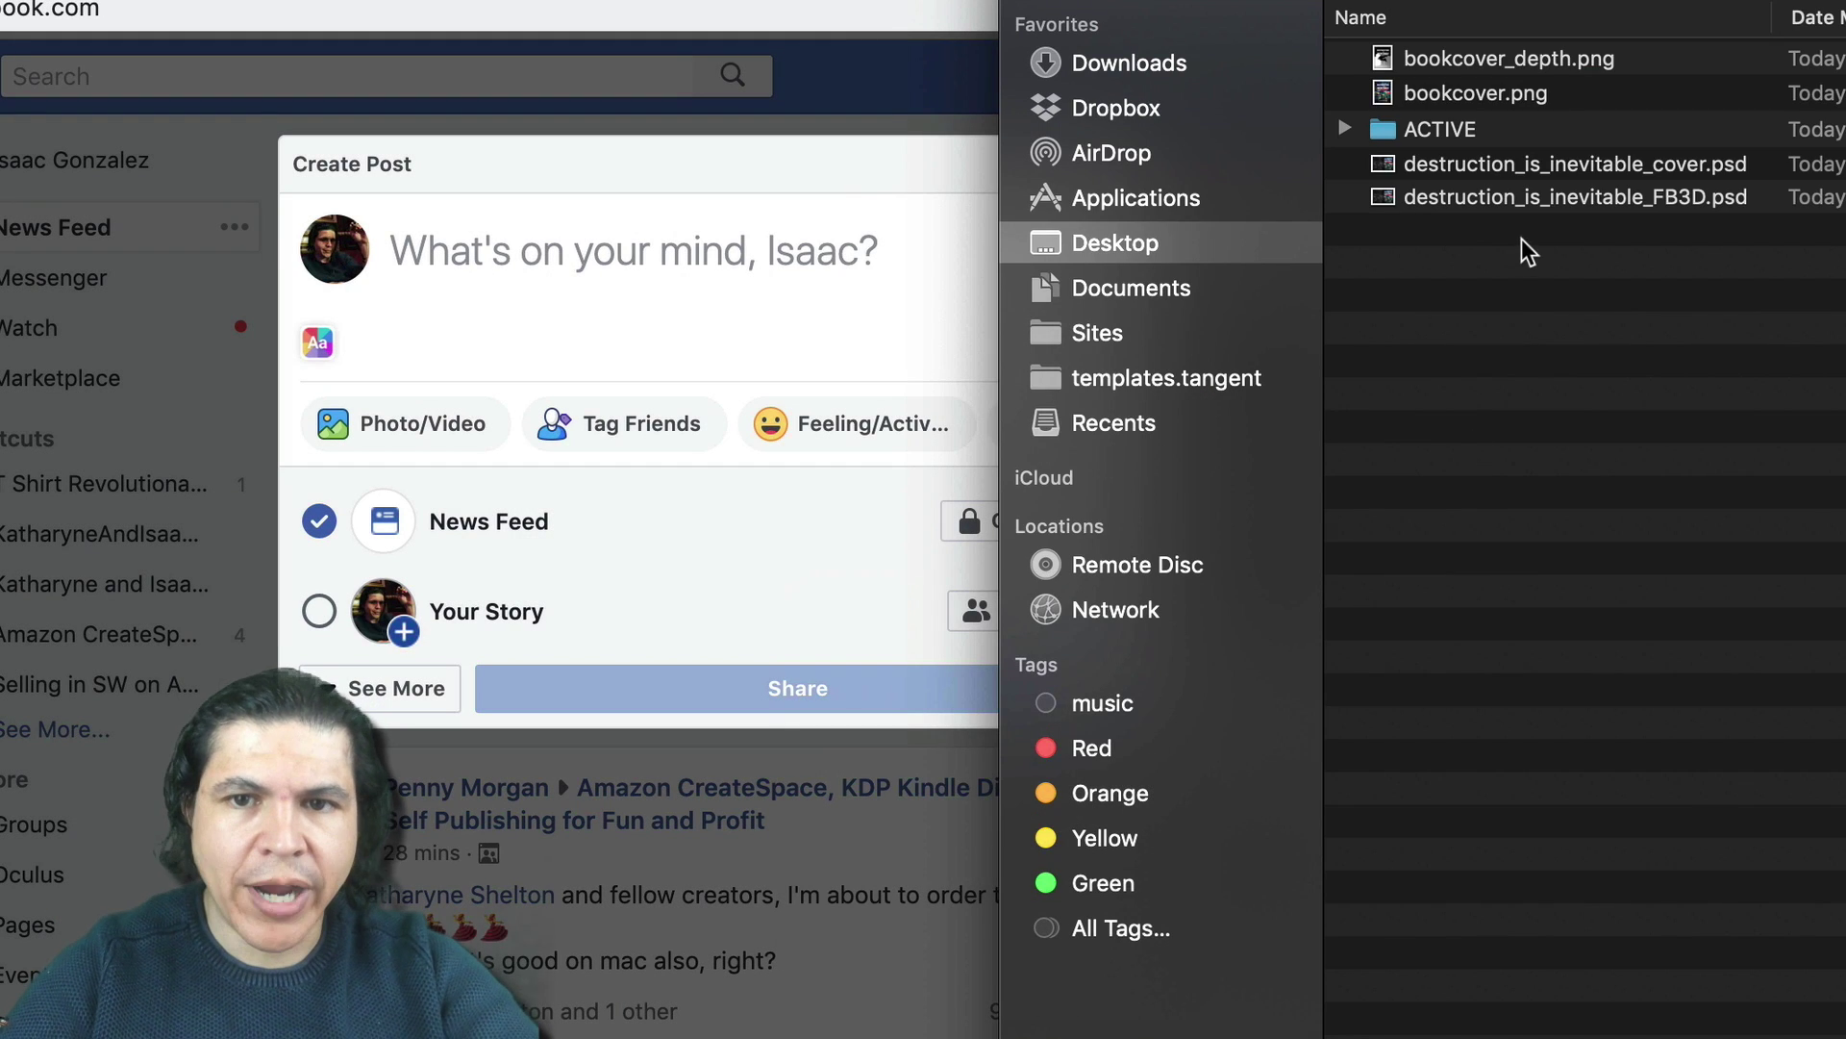
pyautogui.click(1484, 66)
pyautogui.keyDown('shift'); pyautogui.click(1491, 90); pyautogui.keyUp('shift')
pyautogui.moveTo(1490, 90); pyautogui.dragTo(656, 338)
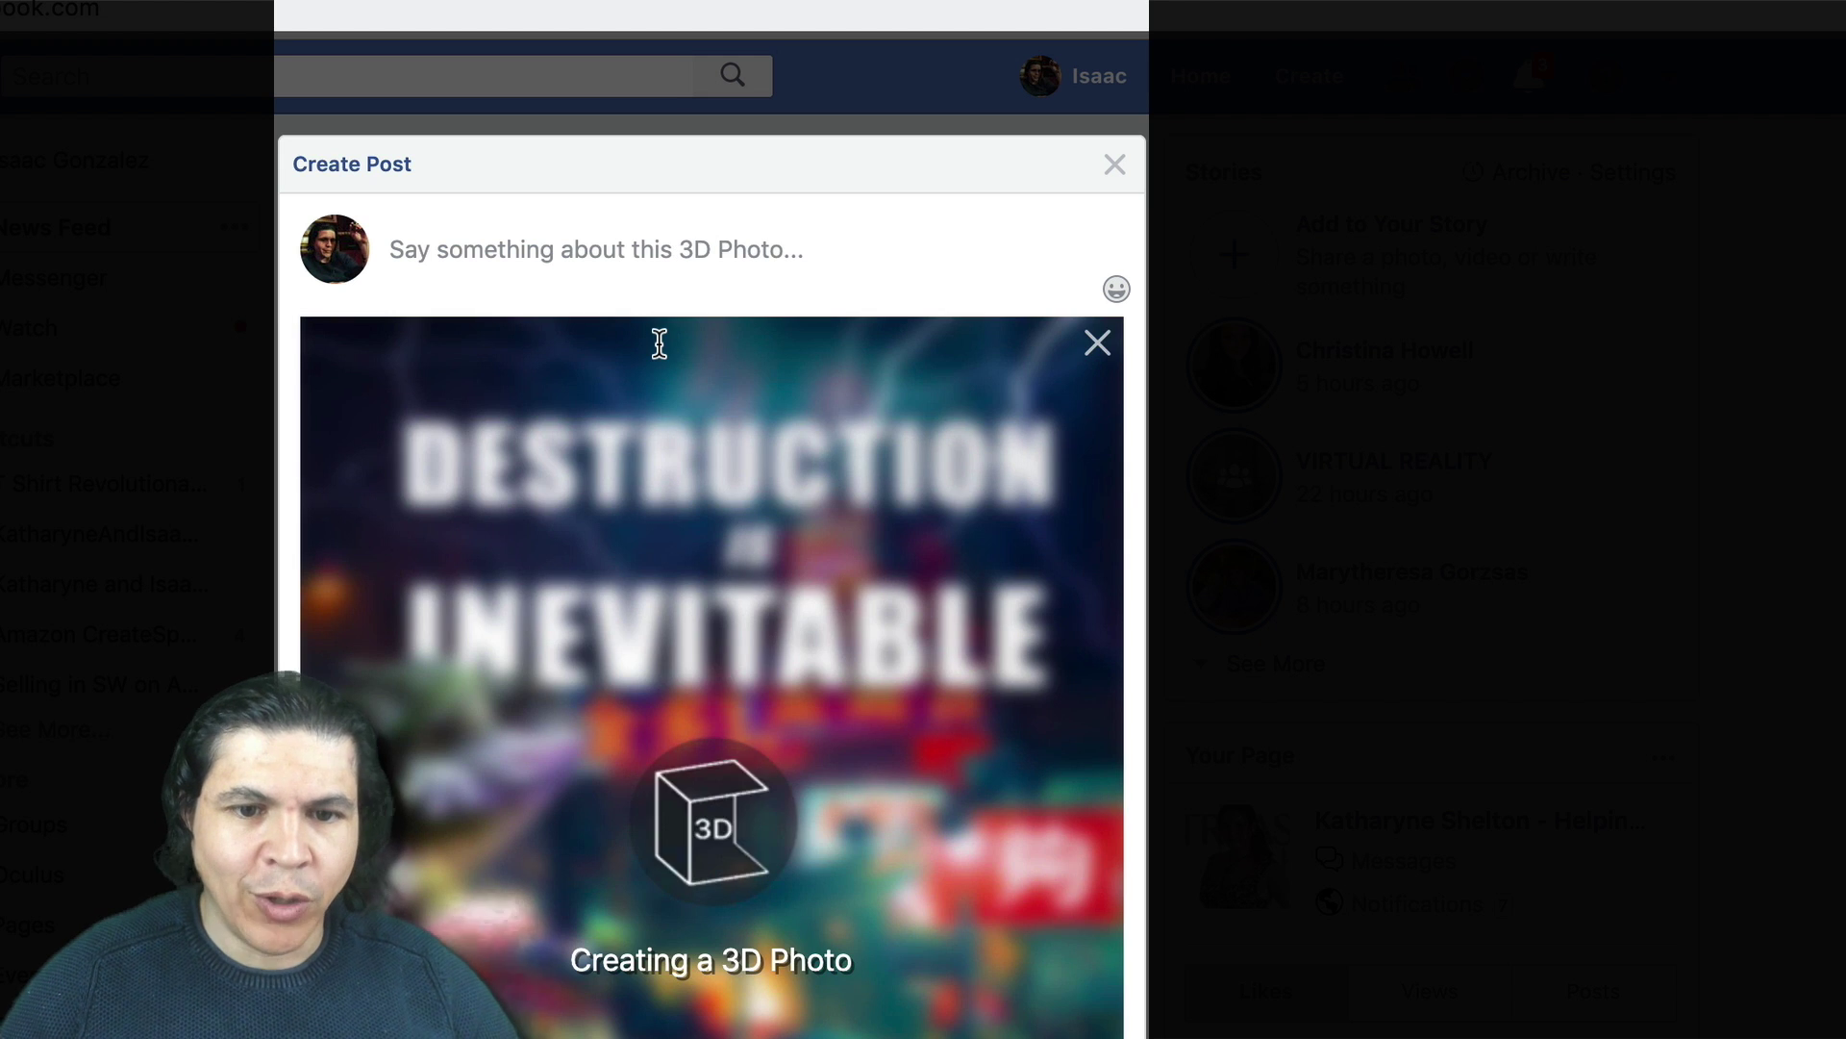
# Step: Inspect the generated 3D photo in the post preview, checking the depth of the title, monster and street
pyautogui.scroll(-2, 659, 343)
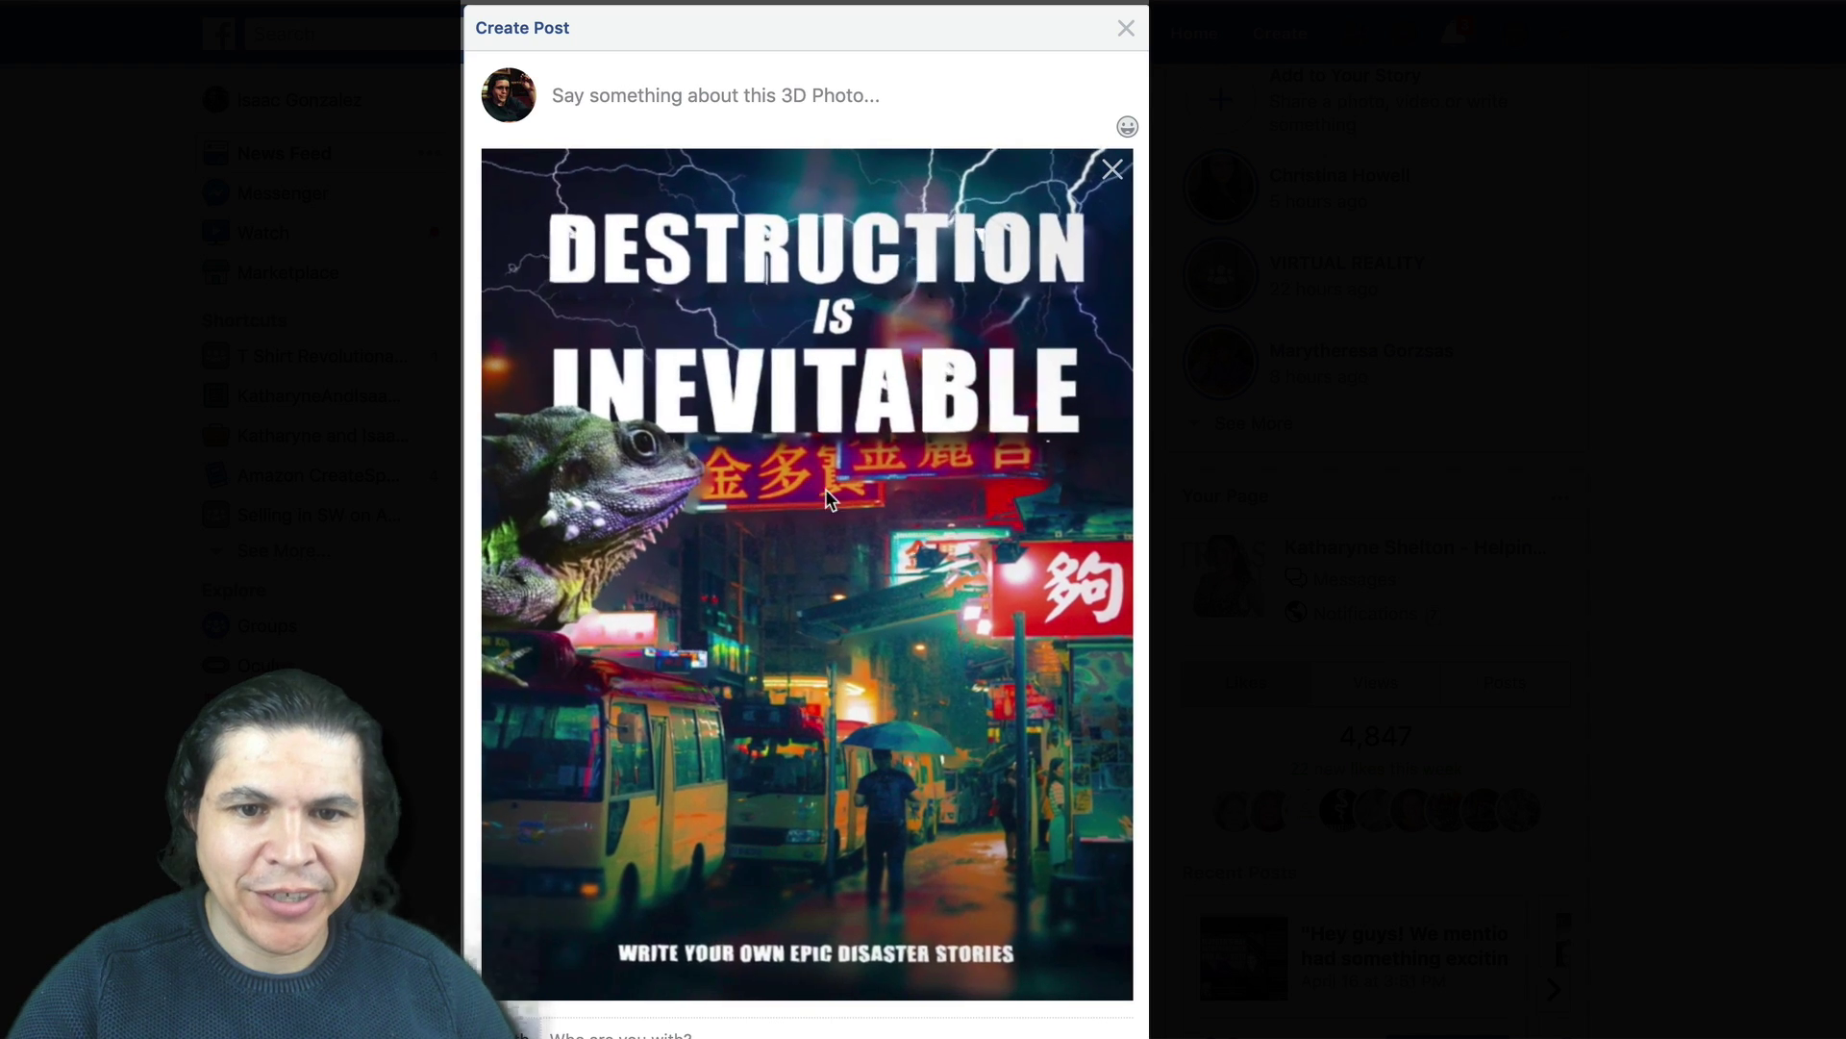
pyautogui.scroll(-1, 913, 389)
pyautogui.scroll(1, 913, 389)
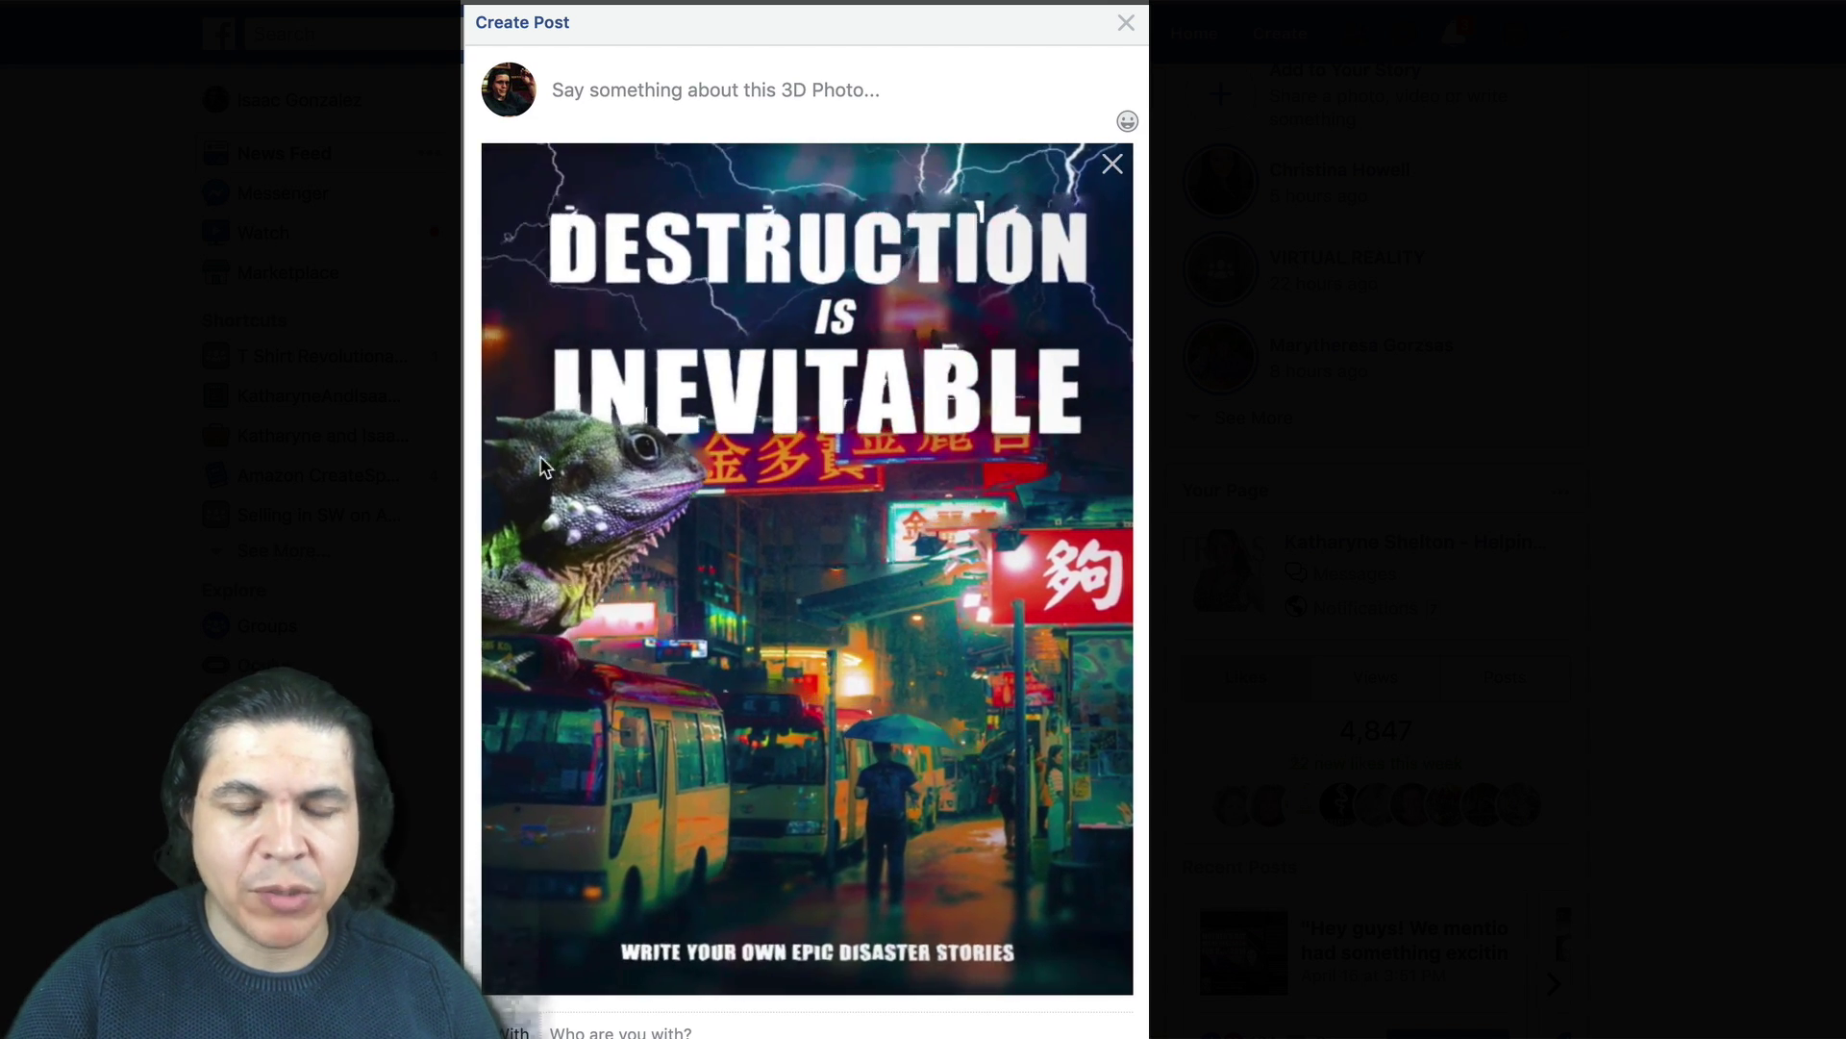
pyautogui.scroll(1, 814, 540)
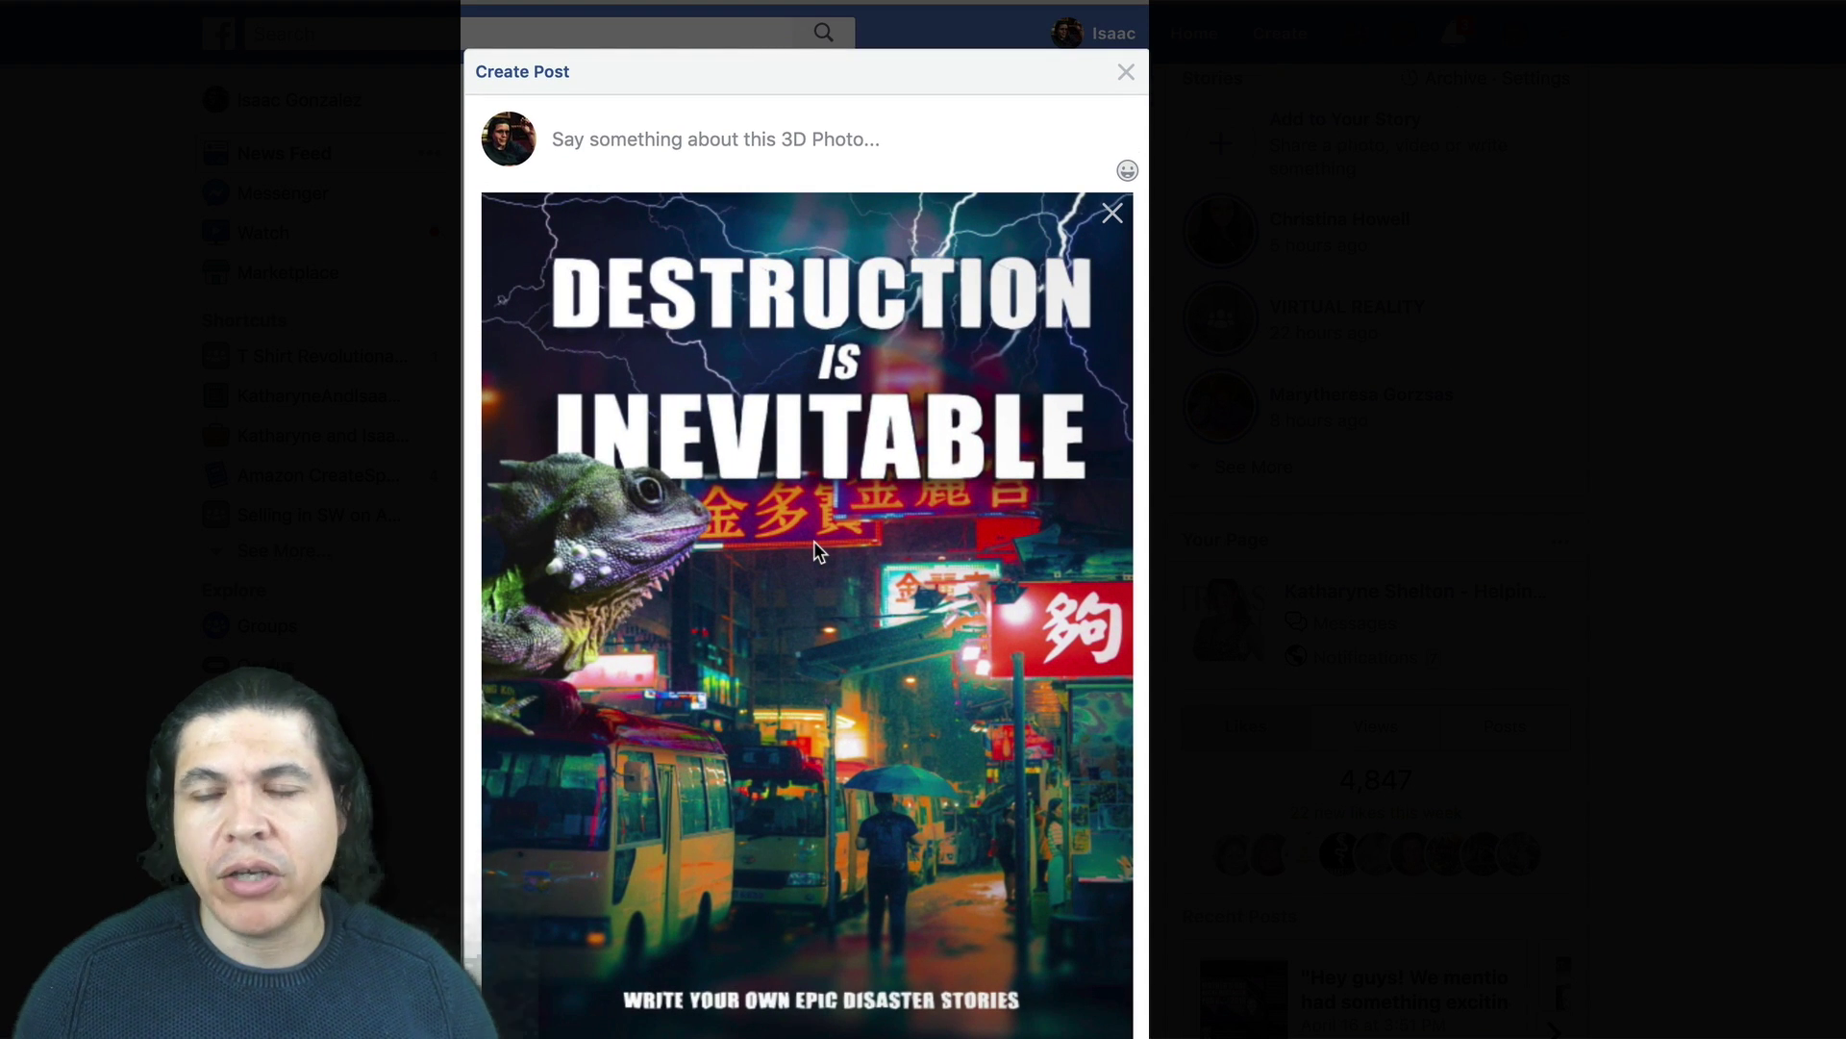